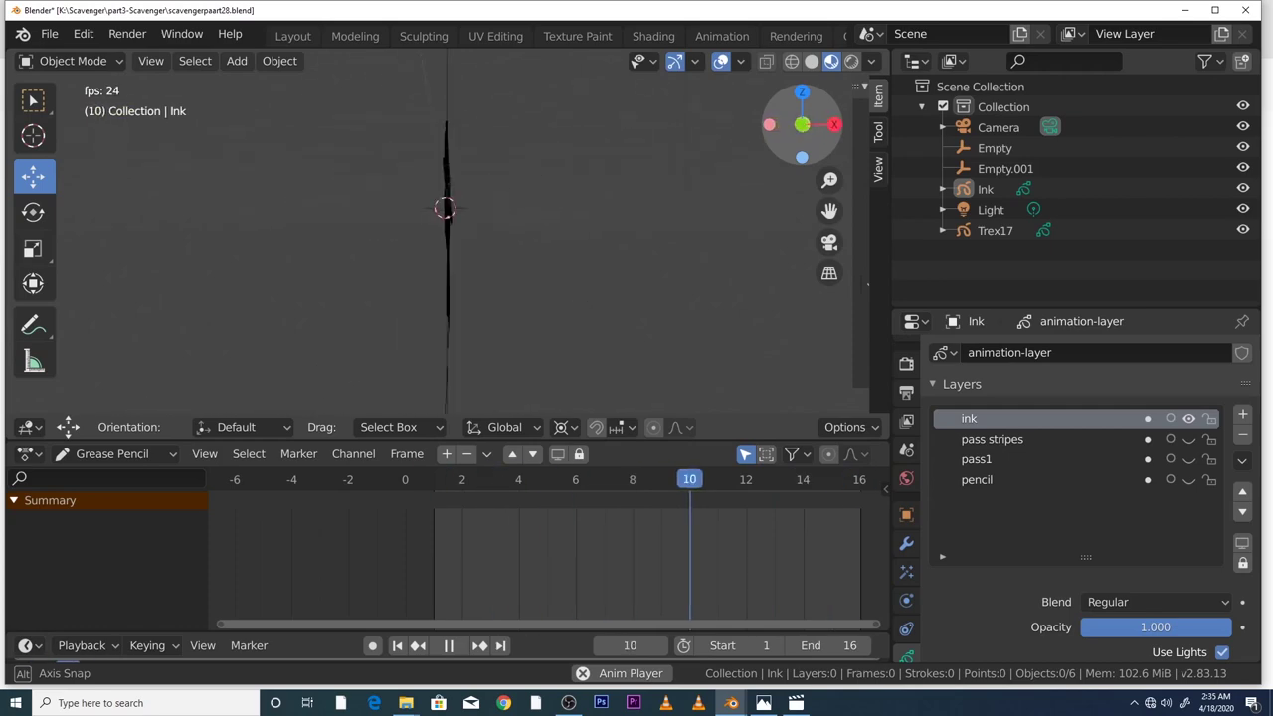
# - Orbit around the playing inked T-rex animation to examine the drawing from the side
pyautogui.moveTo(801, 124); pyautogui.dragTo(686, 115)
pyautogui.scroll(-3, 692, 161)
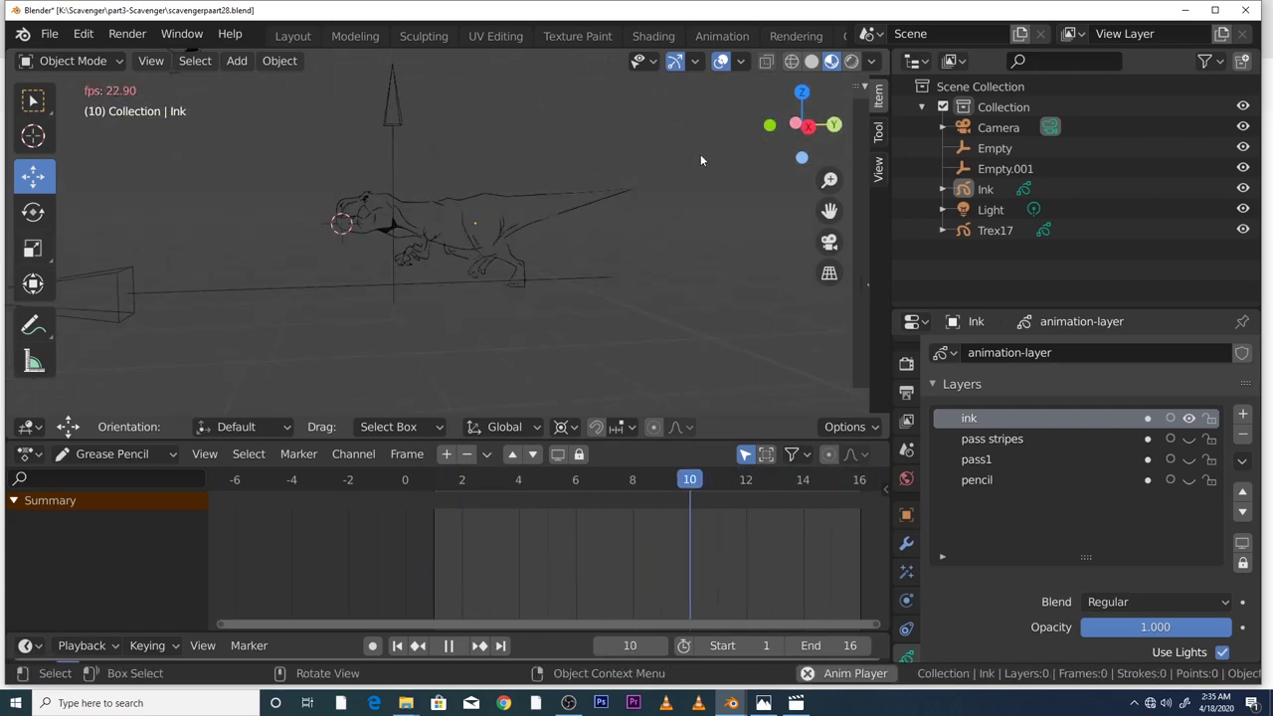
pyautogui.moveTo(801, 124); pyautogui.dragTo(768, 125)
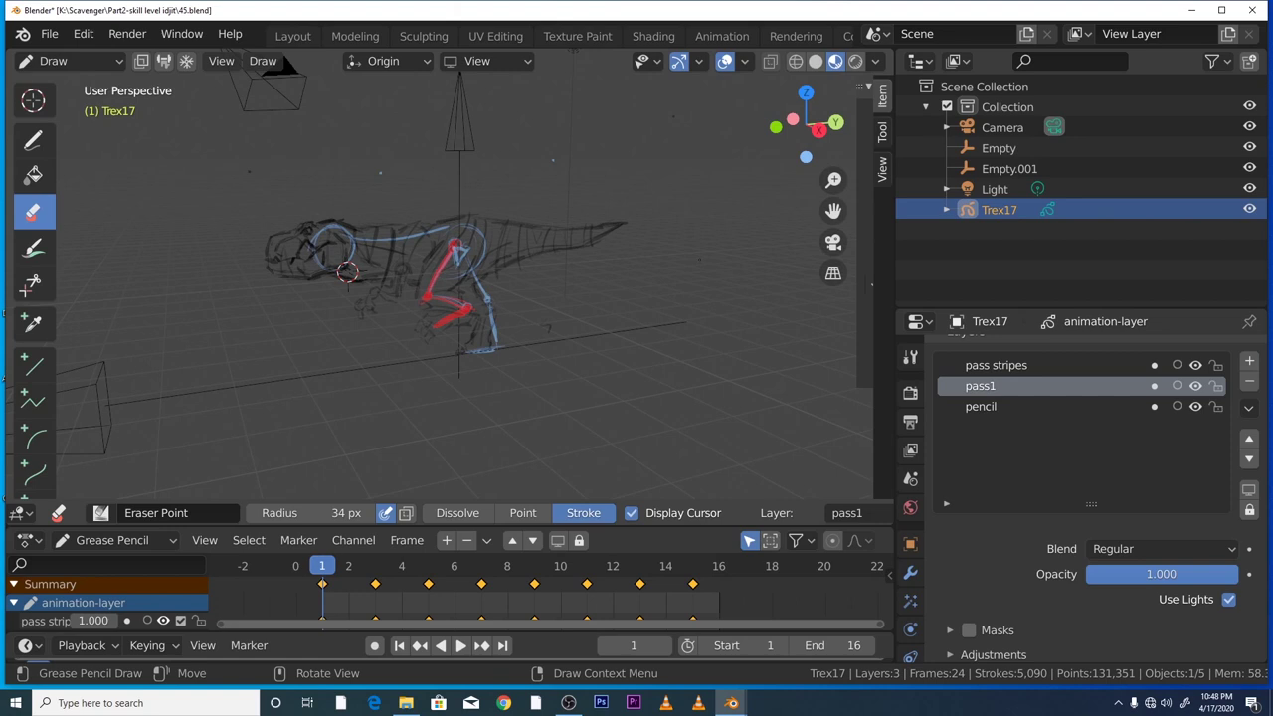
# - Play the rough T-rex run animation to review the sketched poses, and return to frame 1
pyautogui.click(460, 646)
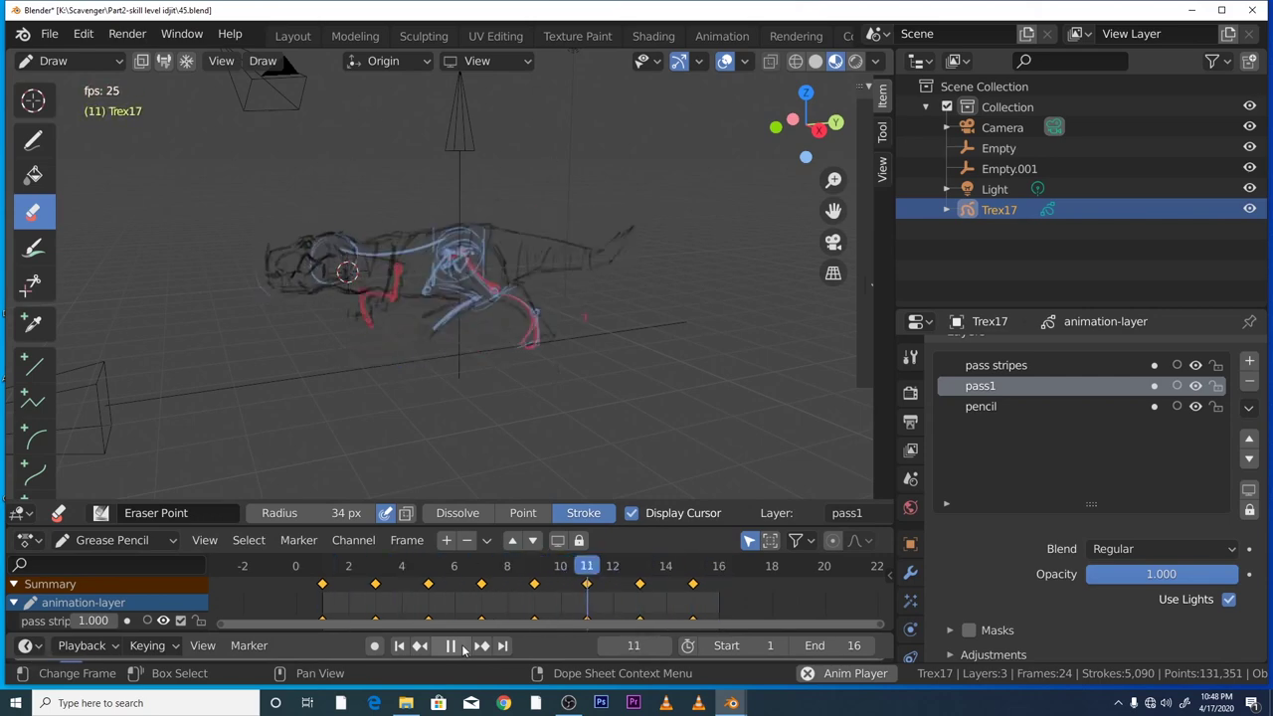
pyautogui.click(462, 648)
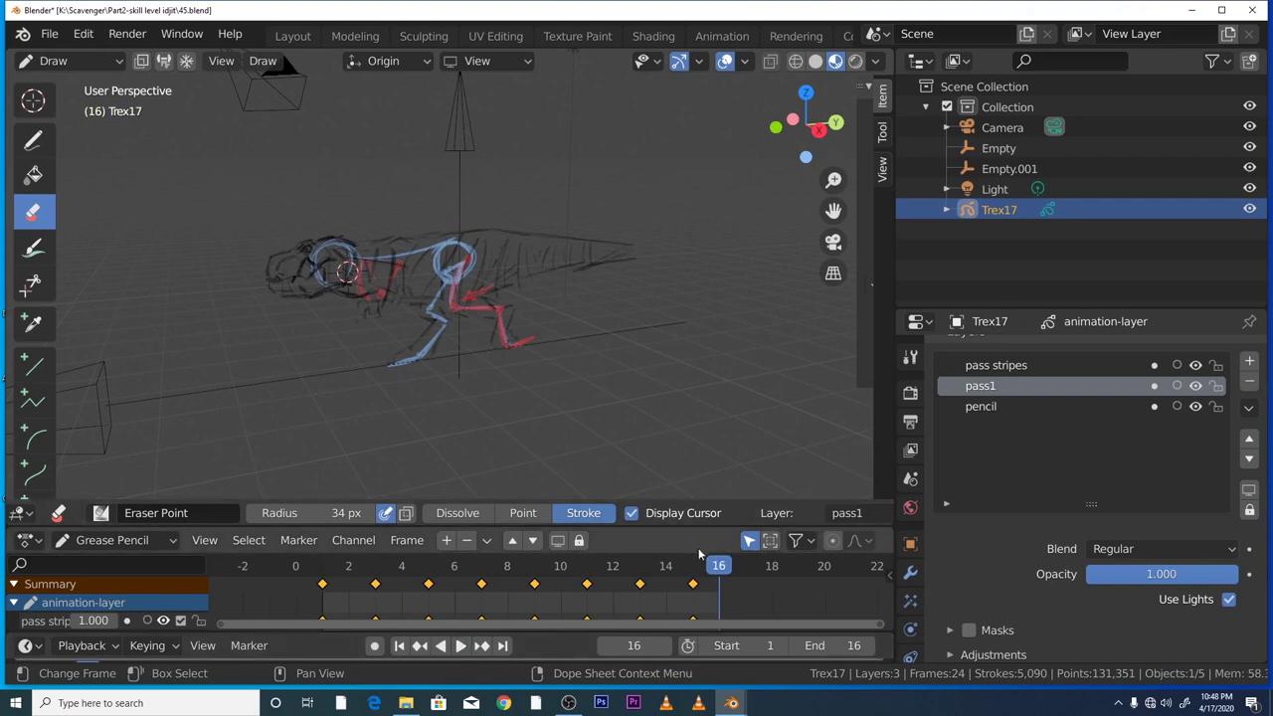
pyautogui.press('space')
pyautogui.moveTo(504, 554); pyautogui.dragTo(333, 543)
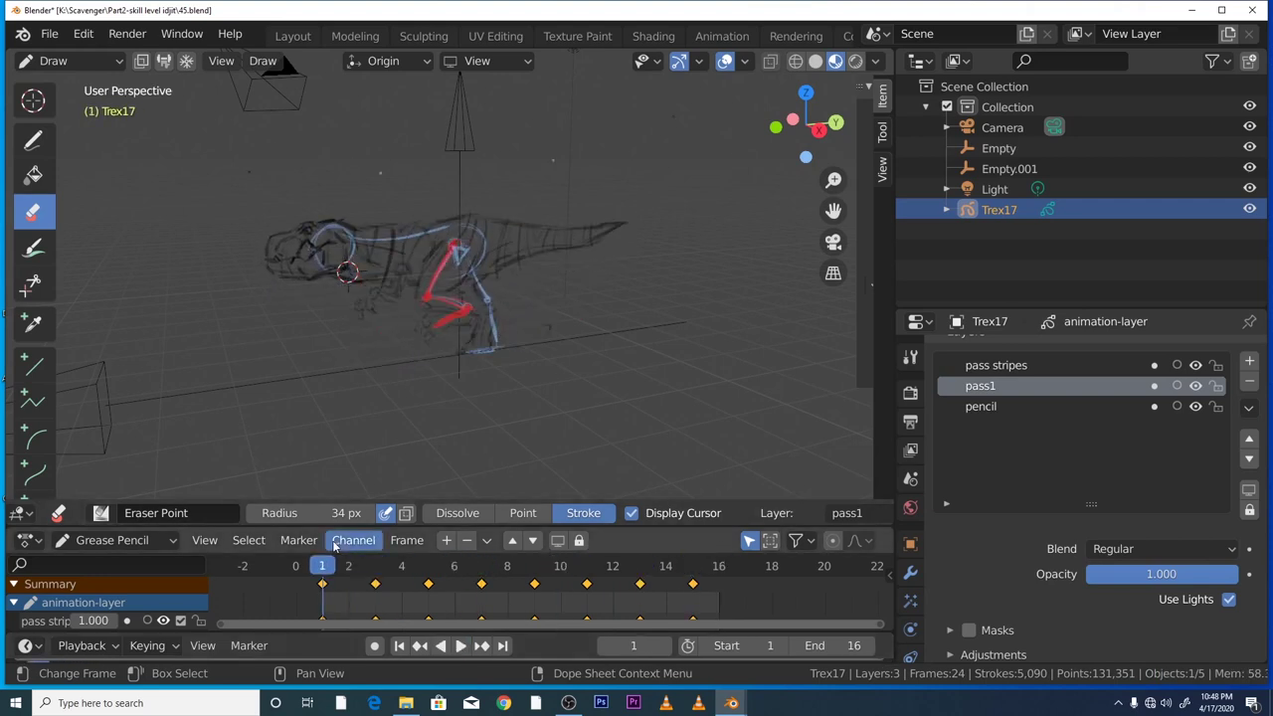
# - Align the viewport to the Right Orthographic view of the T-rex sketch and activate the Curve drawing tool
pyautogui.moveTo(822, 139); pyautogui.dragTo(817, 140)
pyautogui.click(815, 129)
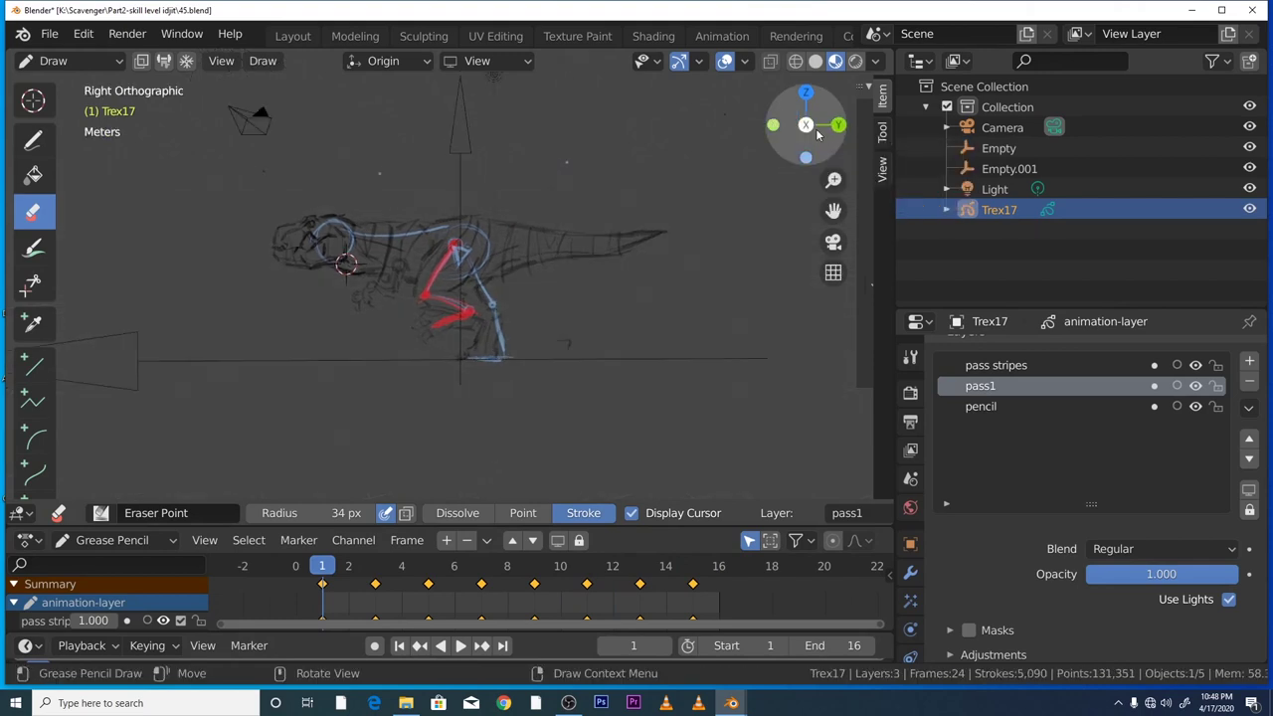
pyautogui.scroll(4, 234, 253)
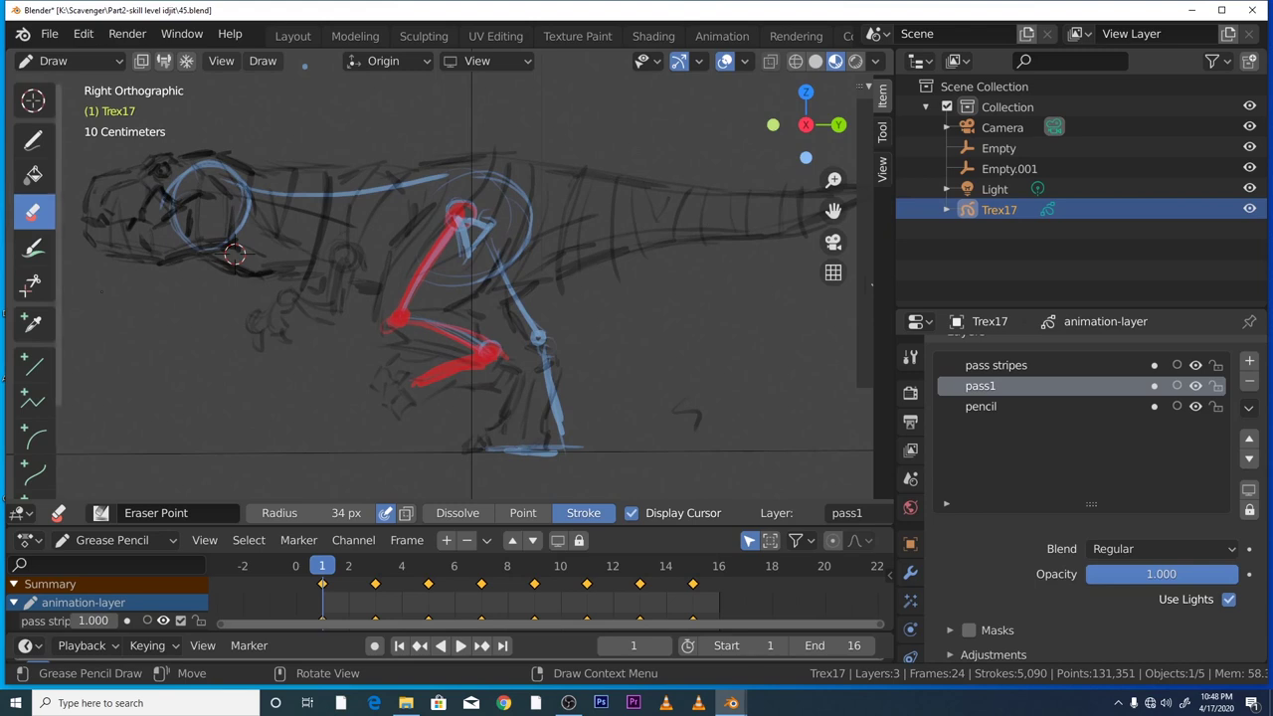
pyautogui.scroll(-2, 233, 254)
pyautogui.scroll(2, 234, 254)
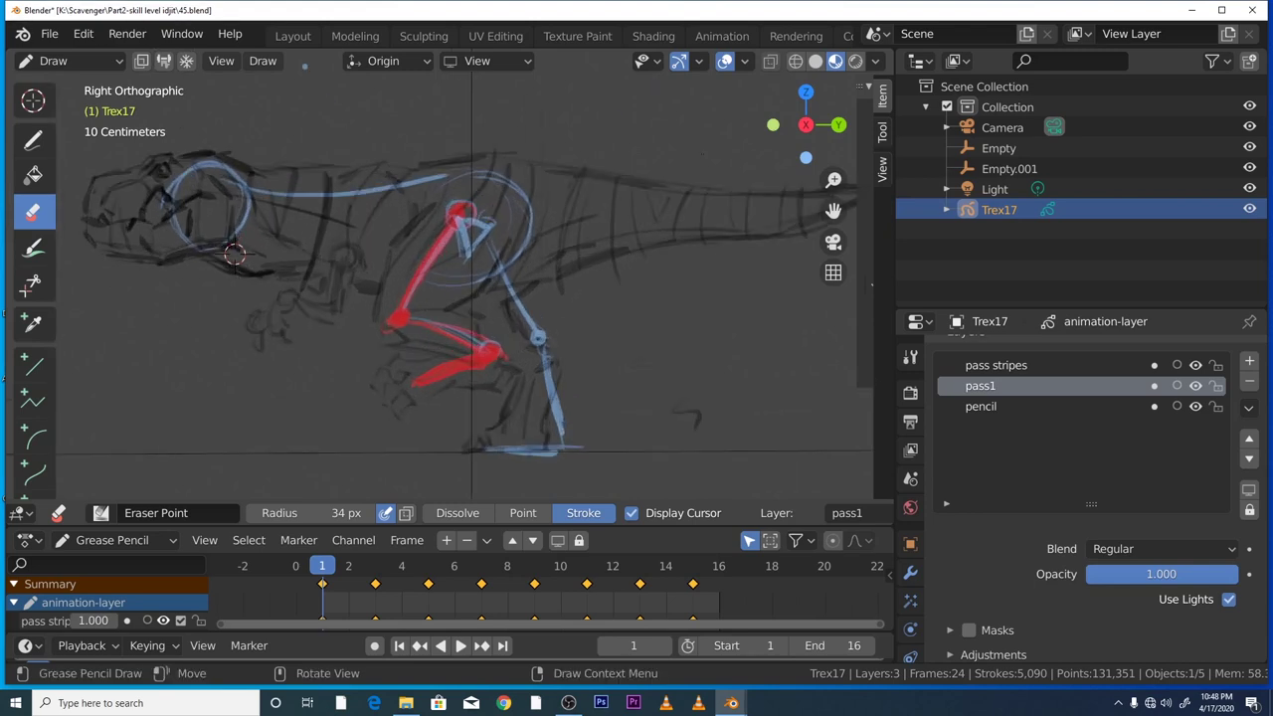
pyautogui.scroll(-2, 301, 260)
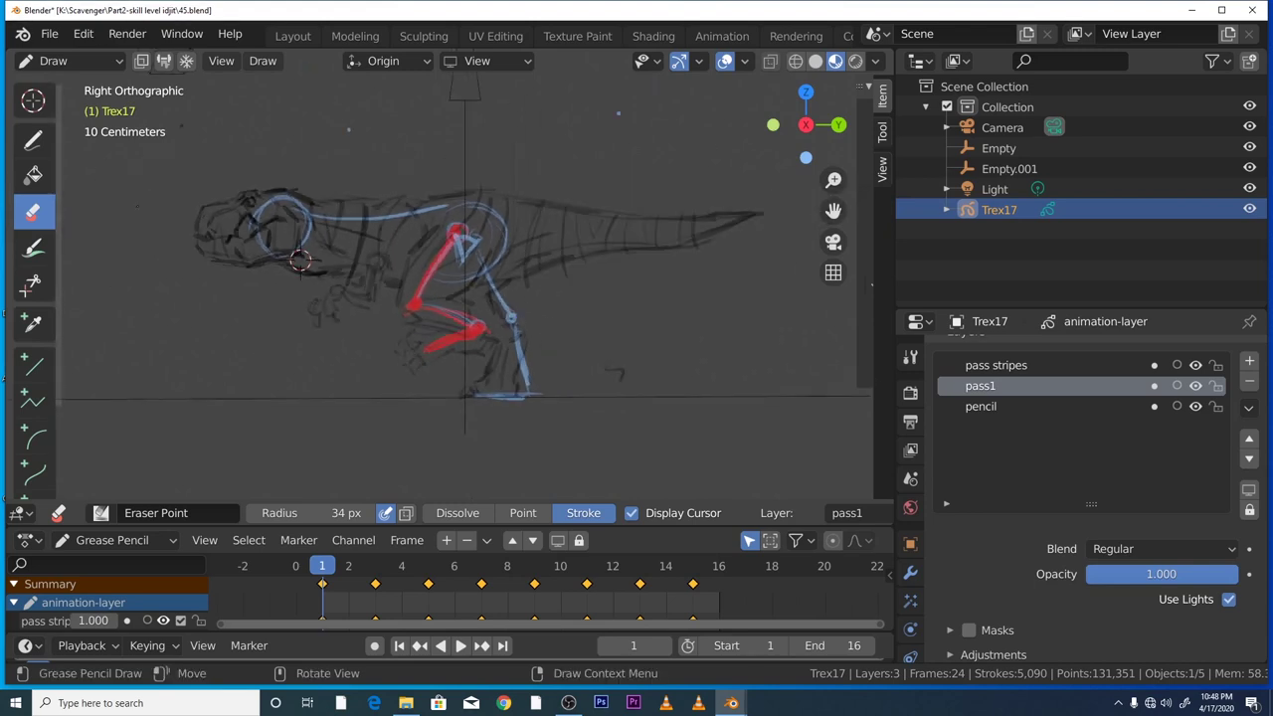
pyautogui.click(33, 142)
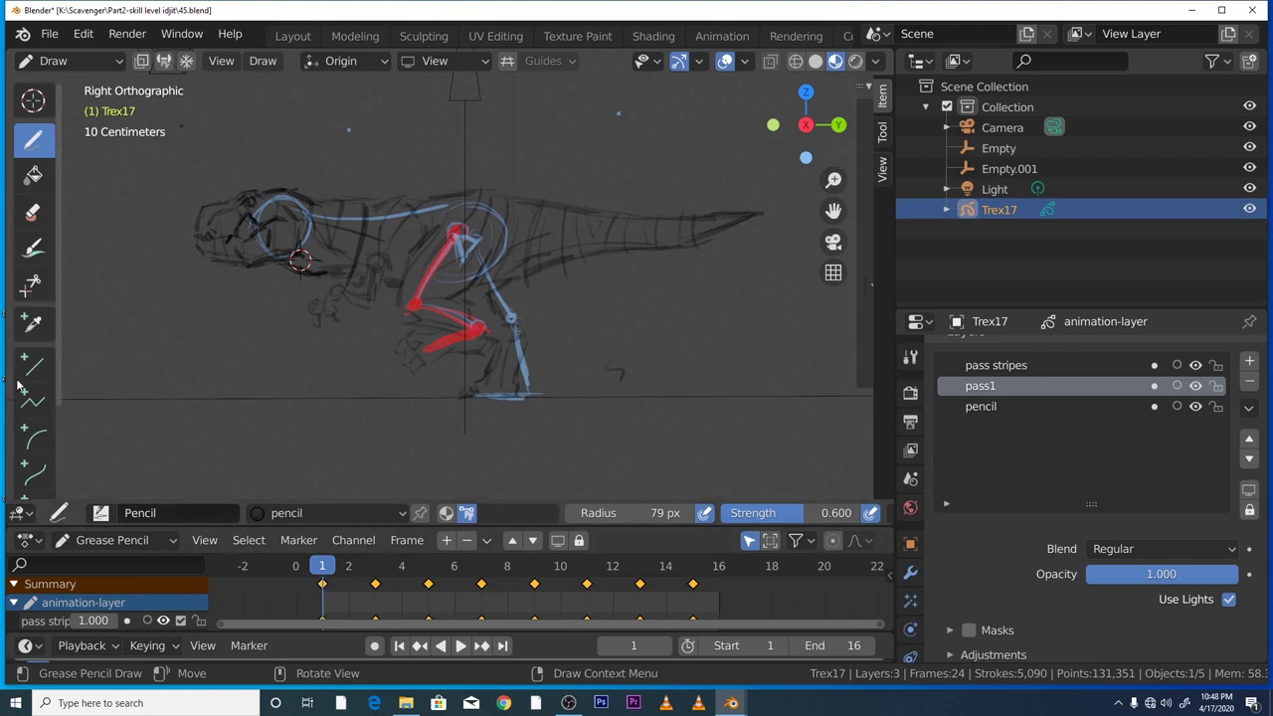
pyautogui.click(31, 476)
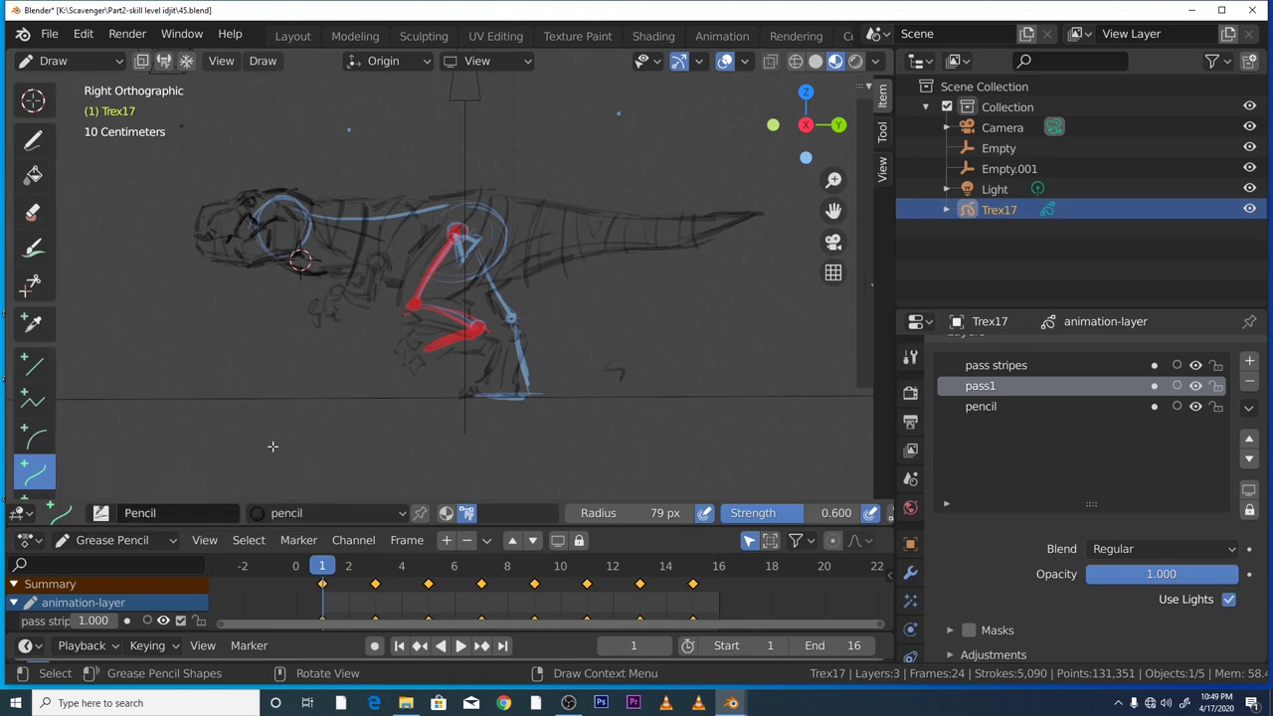
pyautogui.scroll(-2, 233, 338)
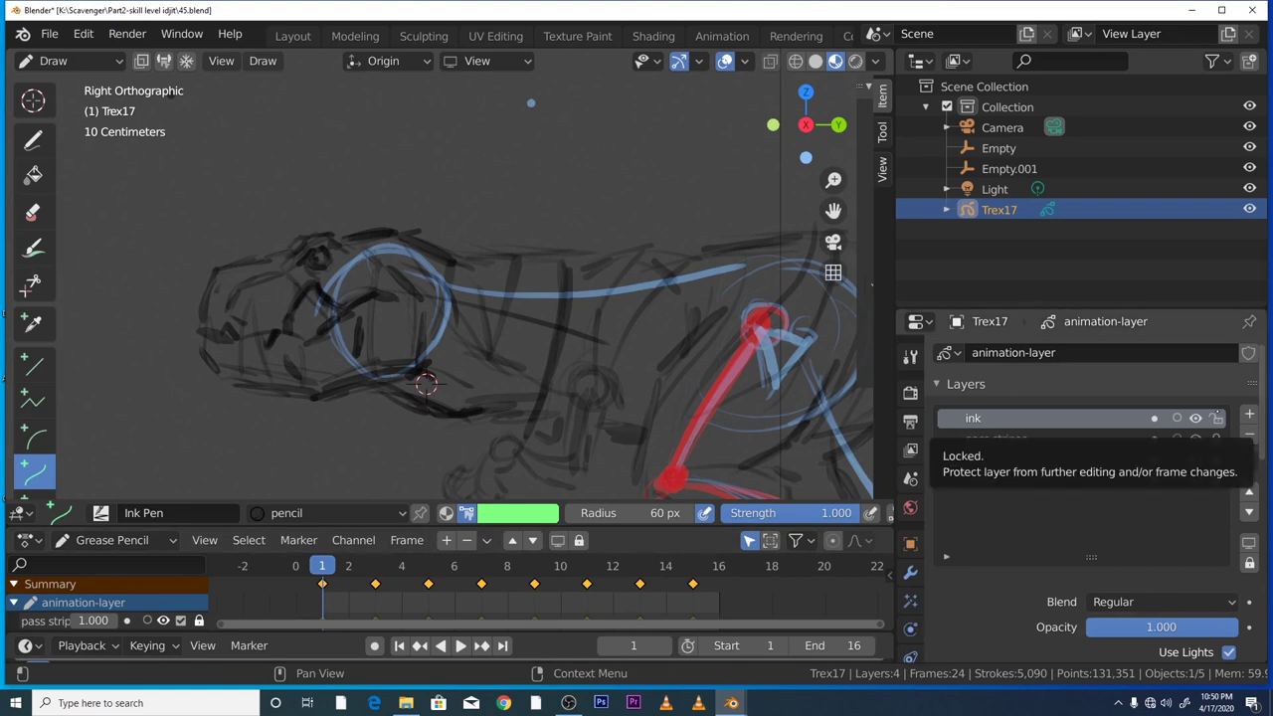
pyautogui.scroll(-3, 516, 202)
pyautogui.scroll(-3, 517, 202)
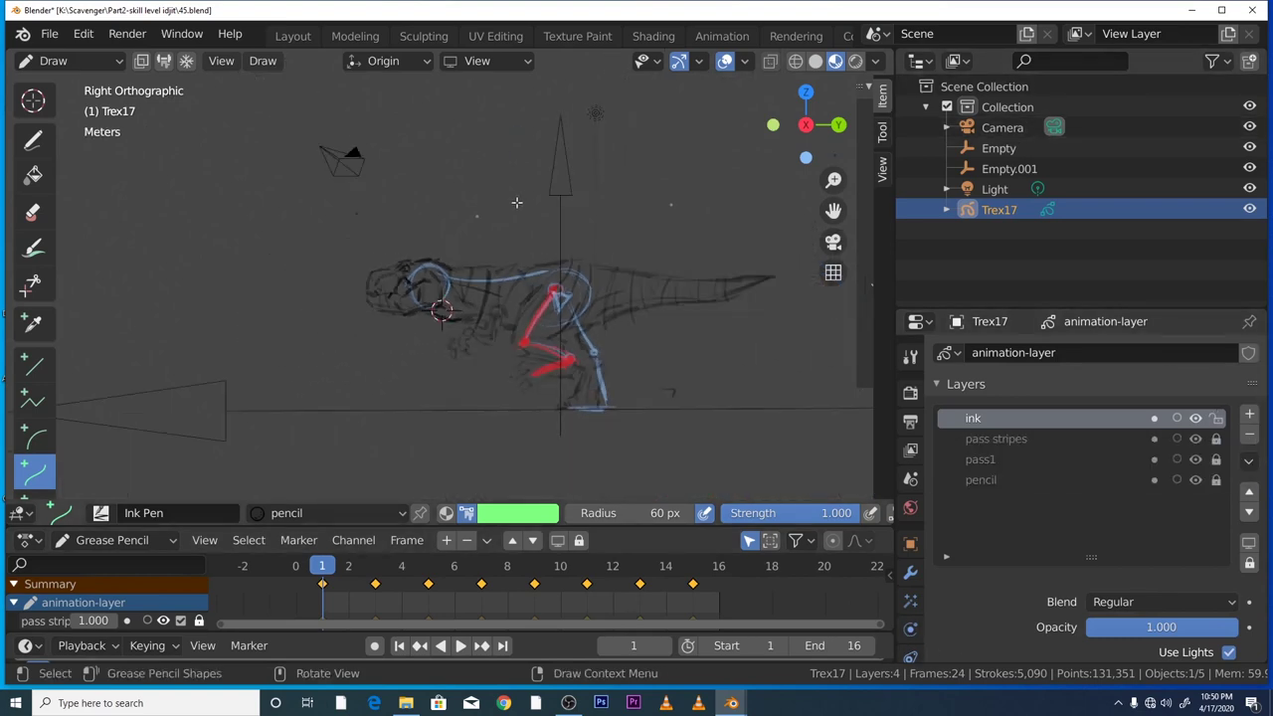
pyautogui.scroll(2, 518, 205)
pyautogui.scroll(-2, 519, 211)
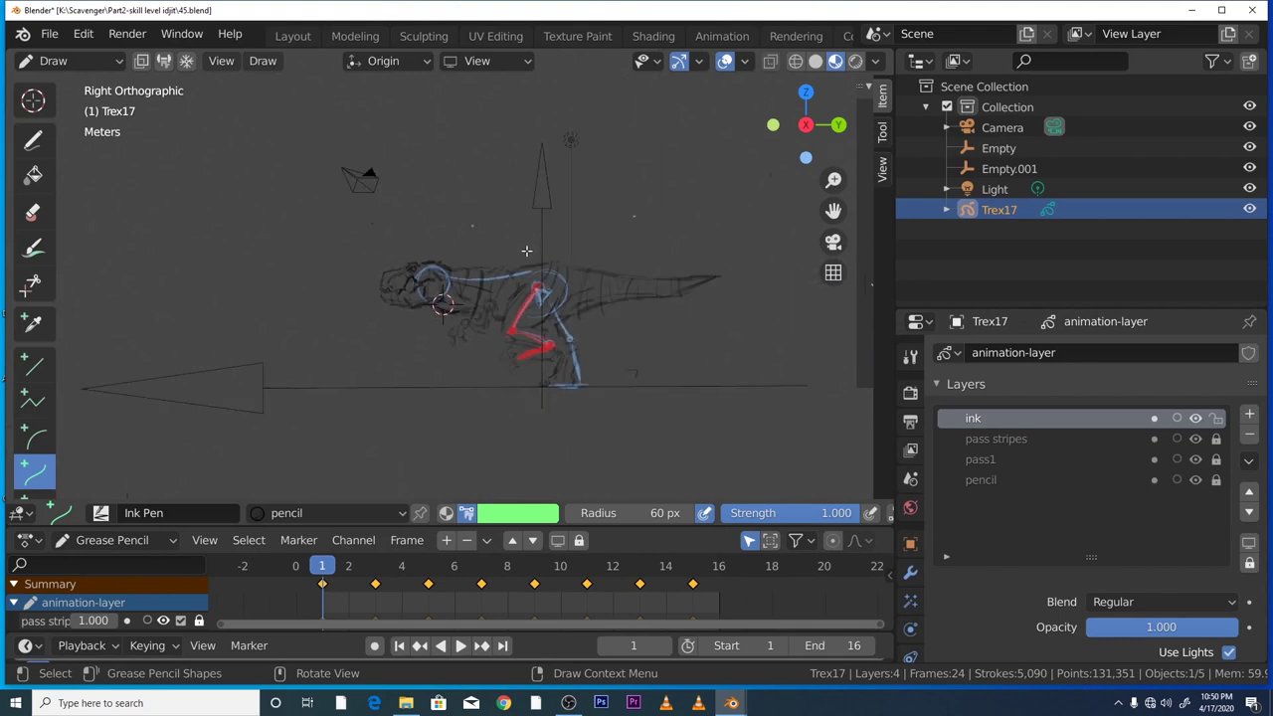
pyautogui.scroll(3, 527, 252)
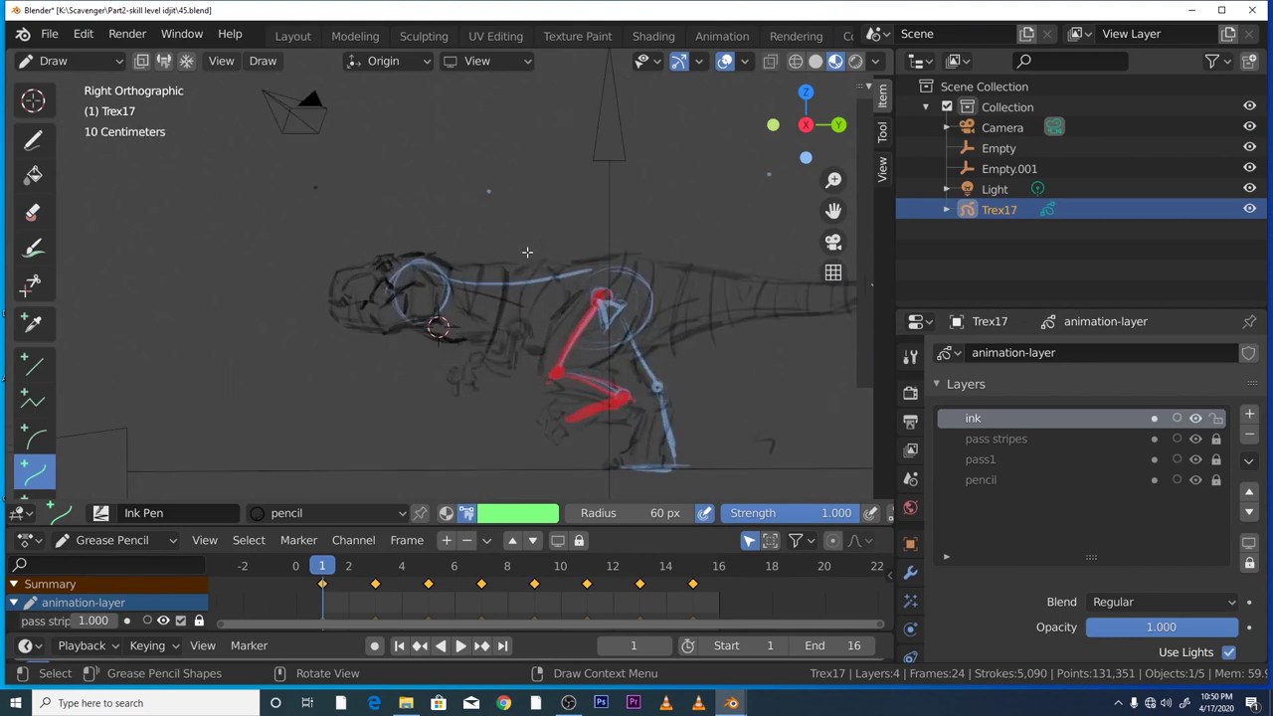
pyautogui.scroll(-3, 527, 252)
pyautogui.scroll(1, 531, 255)
pyautogui.scroll(-2, 533, 257)
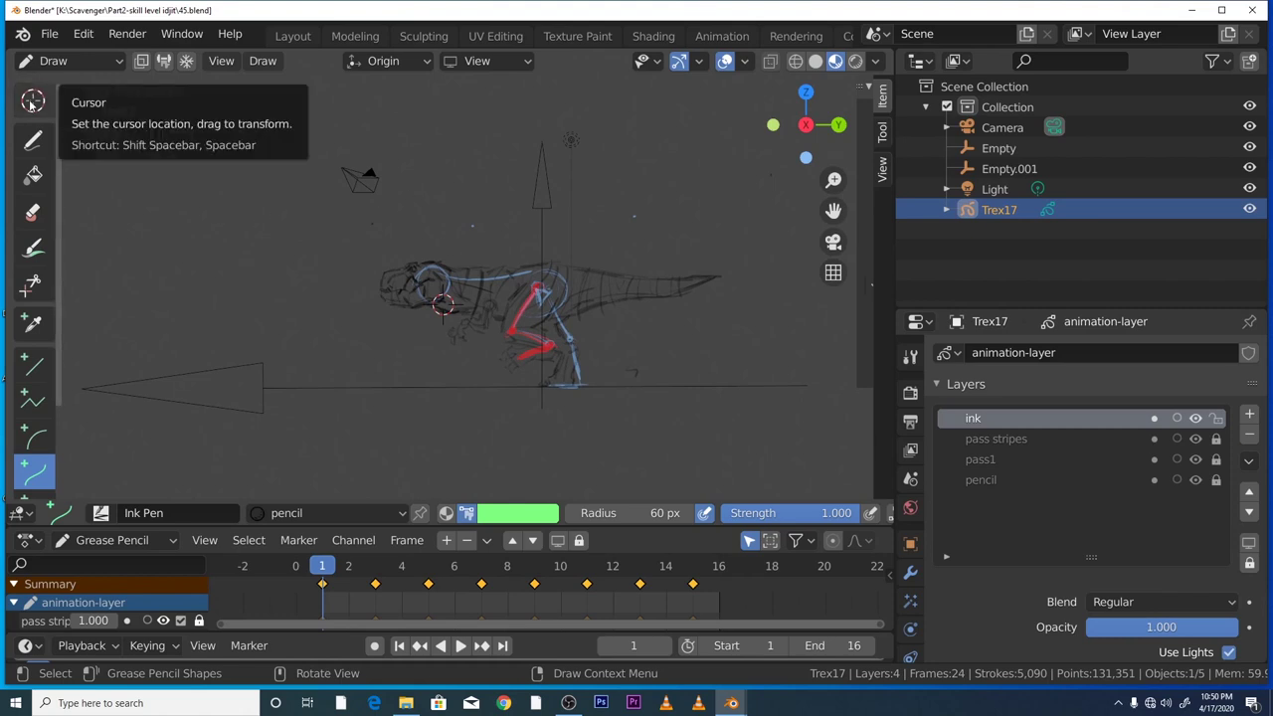
# - Switch from Draw to Object Mode and add a blank Grease Pencil object to the scene
pyautogui.click(91, 61)
pyautogui.click(90, 84)
pyautogui.click(239, 60)
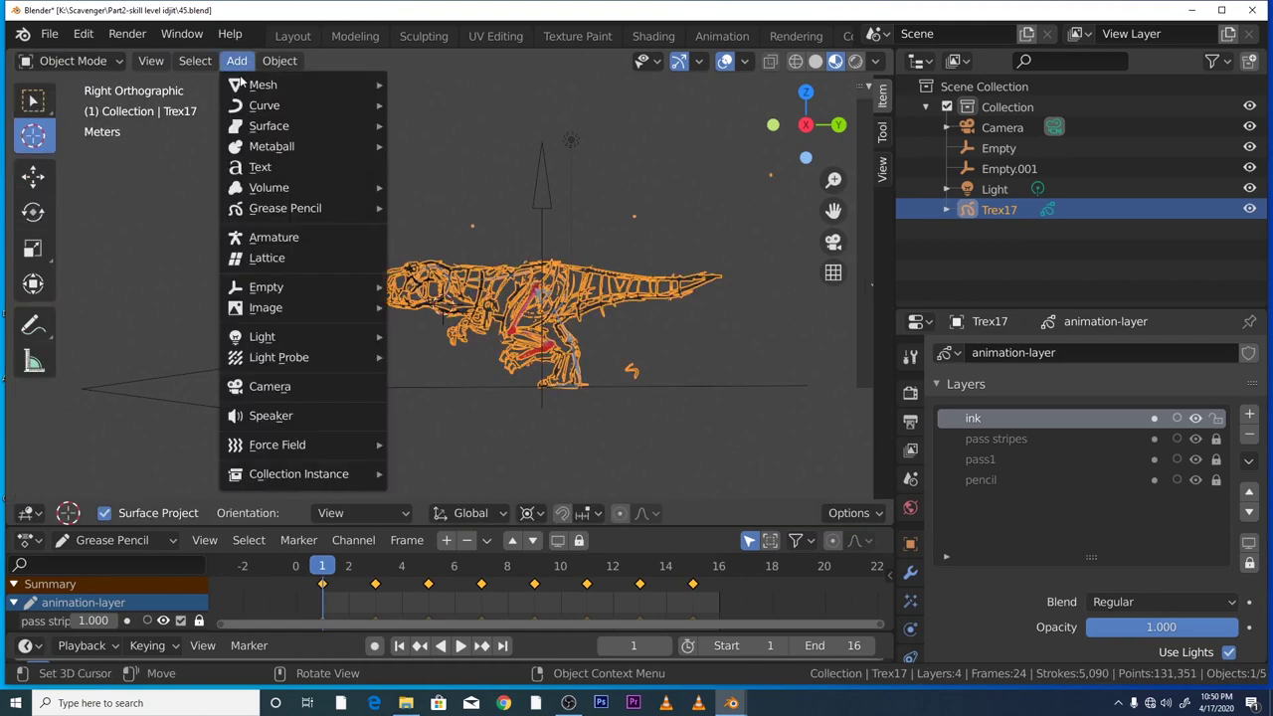
pyautogui.moveTo(312, 208)
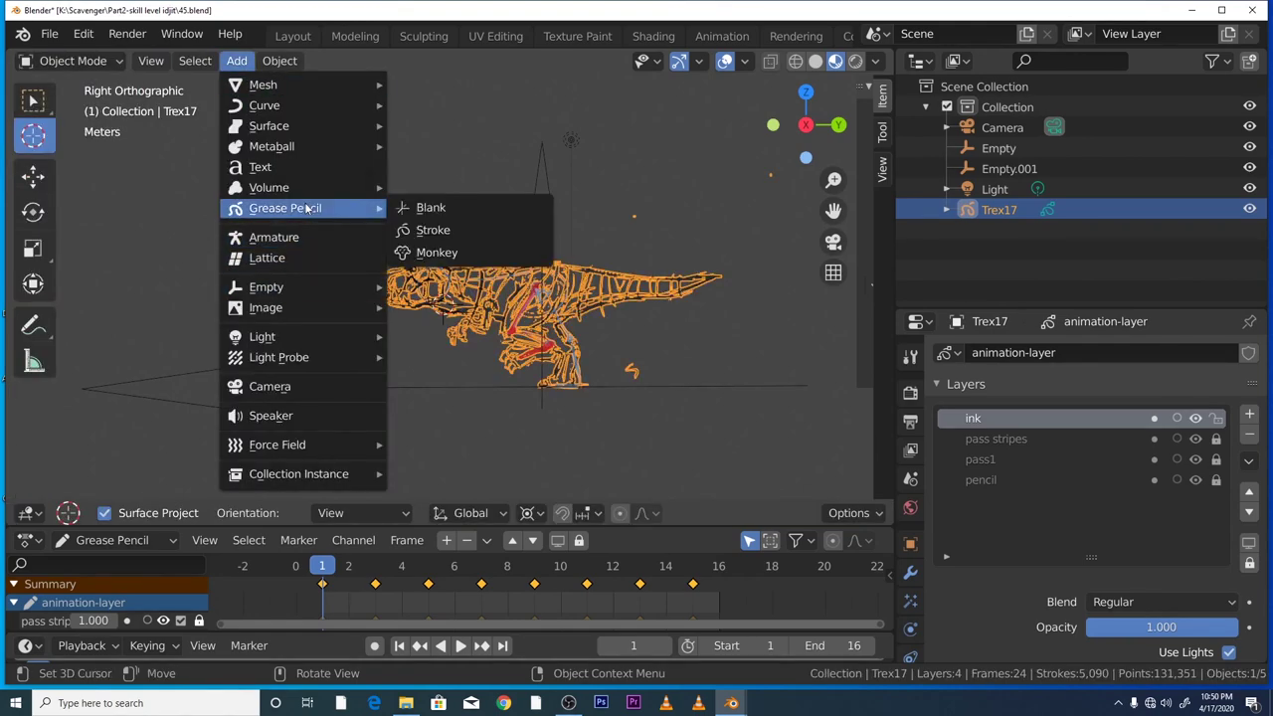
pyautogui.click(428, 209)
# - Rename the new Grease Pencil object to "Ink"
pyautogui.scroll(4, 441, 270)
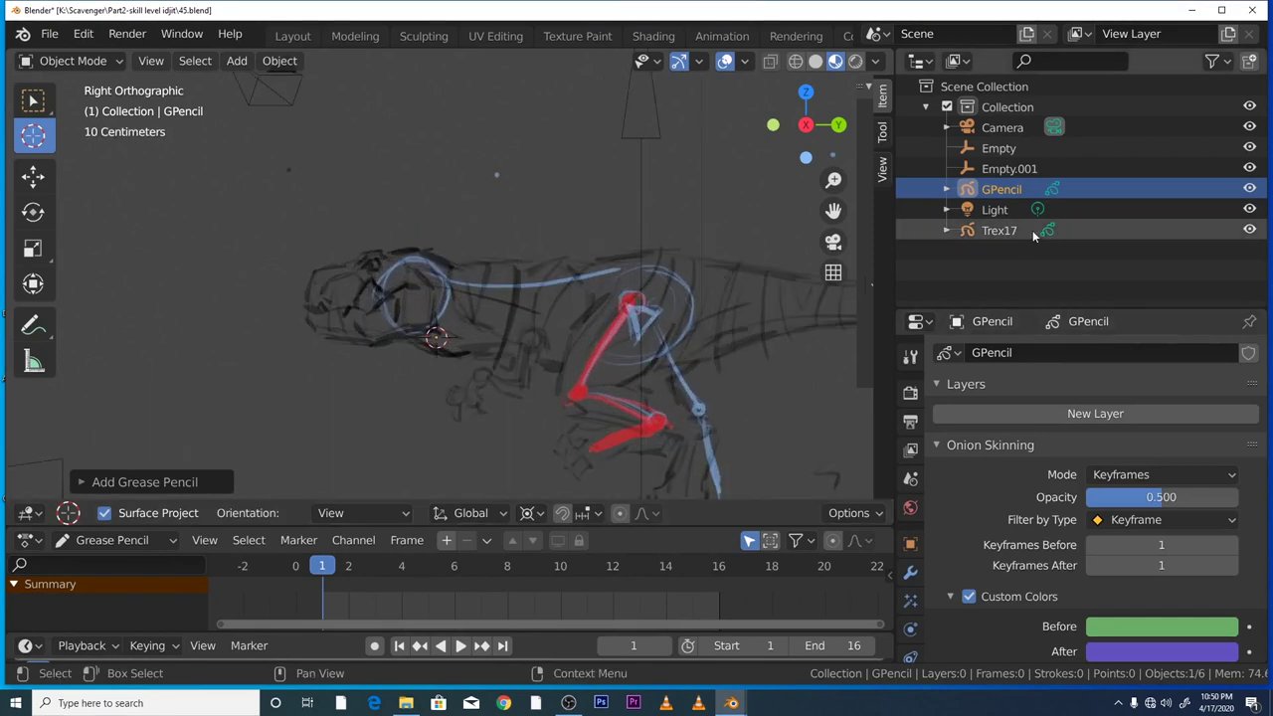
pyautogui.doubleClick(1009, 189)
pyautogui.moveTo(1031, 186); pyautogui.dragTo(952, 195)
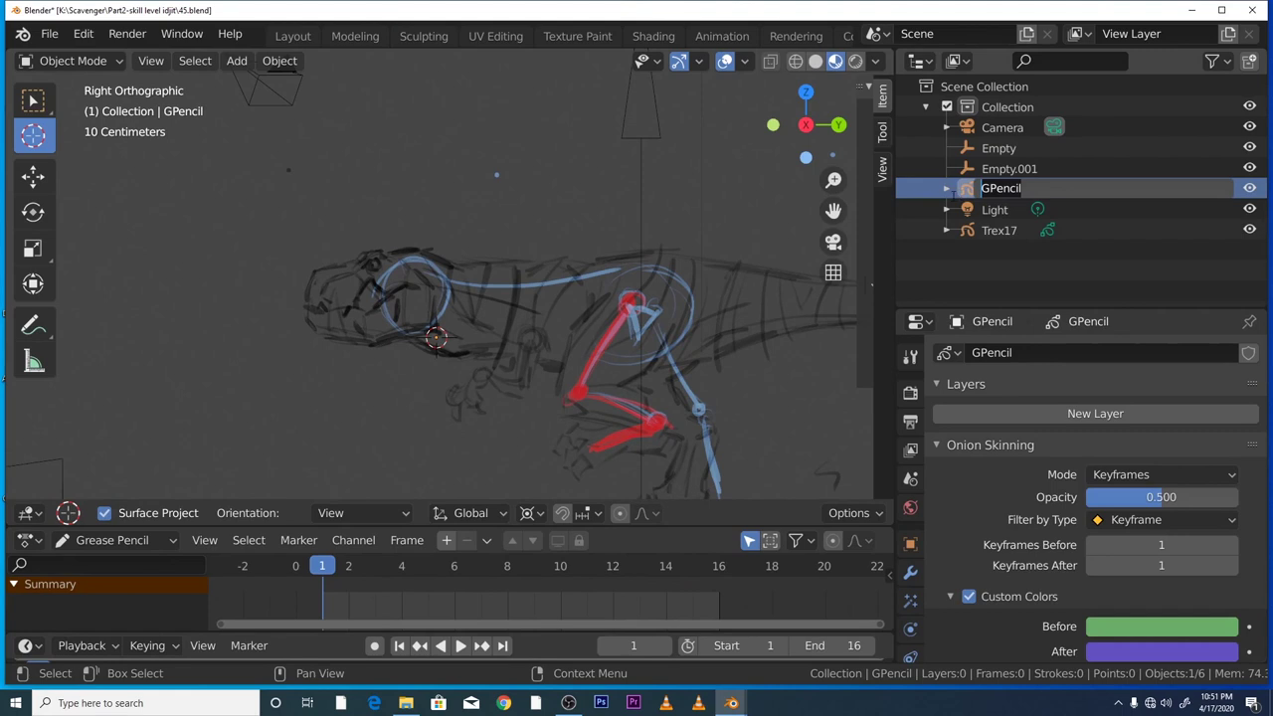
pyautogui.press('BackSpace')
pyautogui.write('Ink')
pyautogui.press('Return')
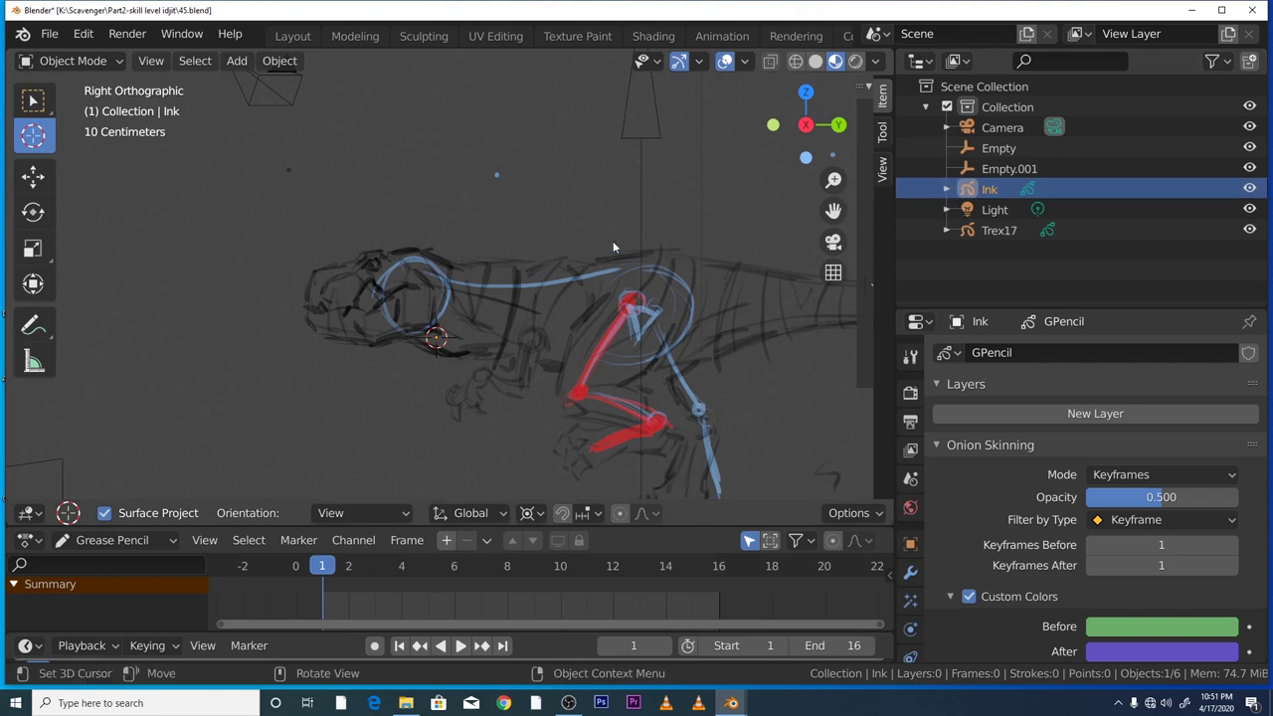
# - Switch the Ink object to Draw mode with the T-rex sketch framed in the viewport
pyautogui.scroll(-3, 555, 238)
pyautogui.scroll(2, 555, 240)
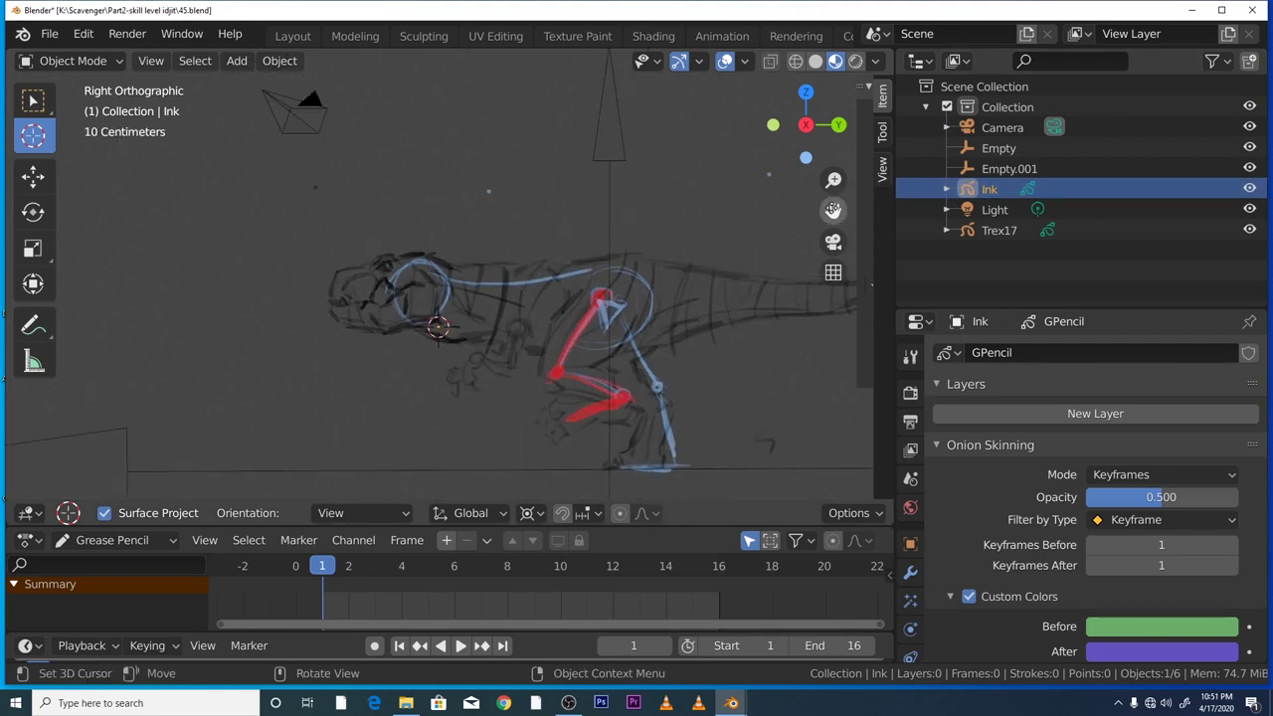
pyautogui.scroll(3, 760, 282)
pyautogui.scroll(-2, 758, 284)
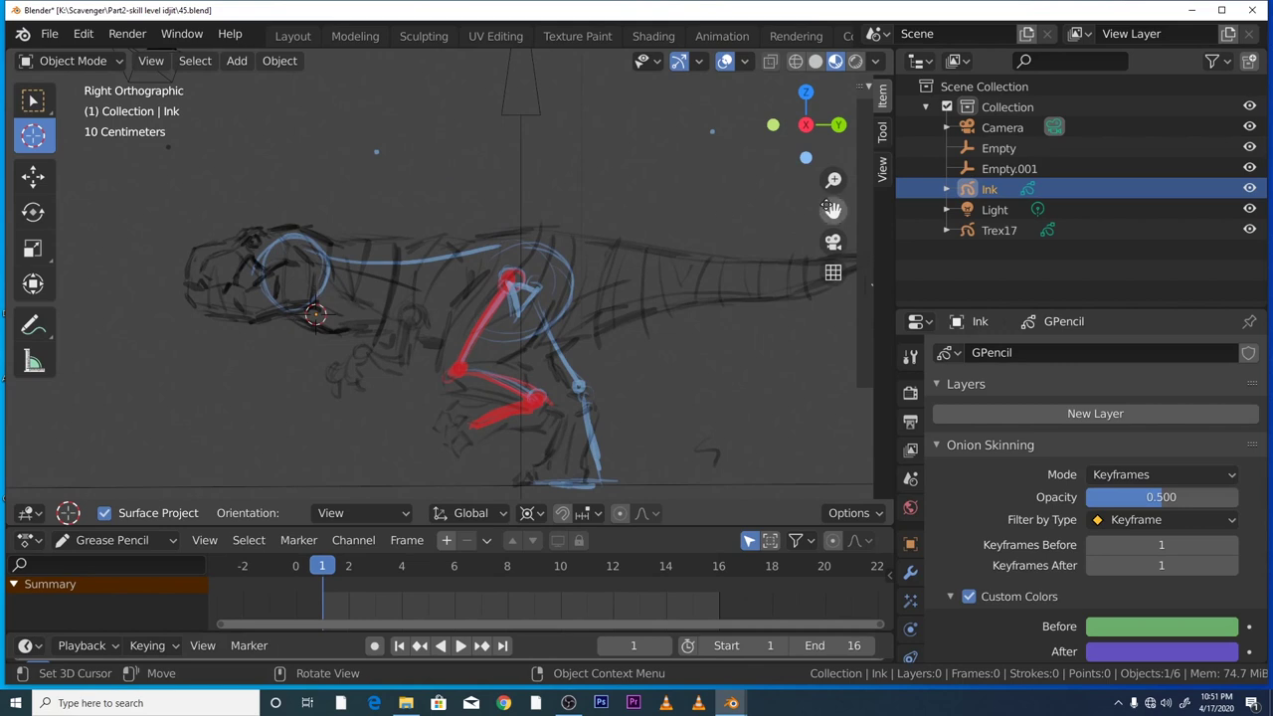
pyautogui.moveTo(827, 206)
pyautogui.mouseDown()
pyautogui.moveTo(792, 209)
pyautogui.moveTo(806, 207)
pyautogui.mouseUp()
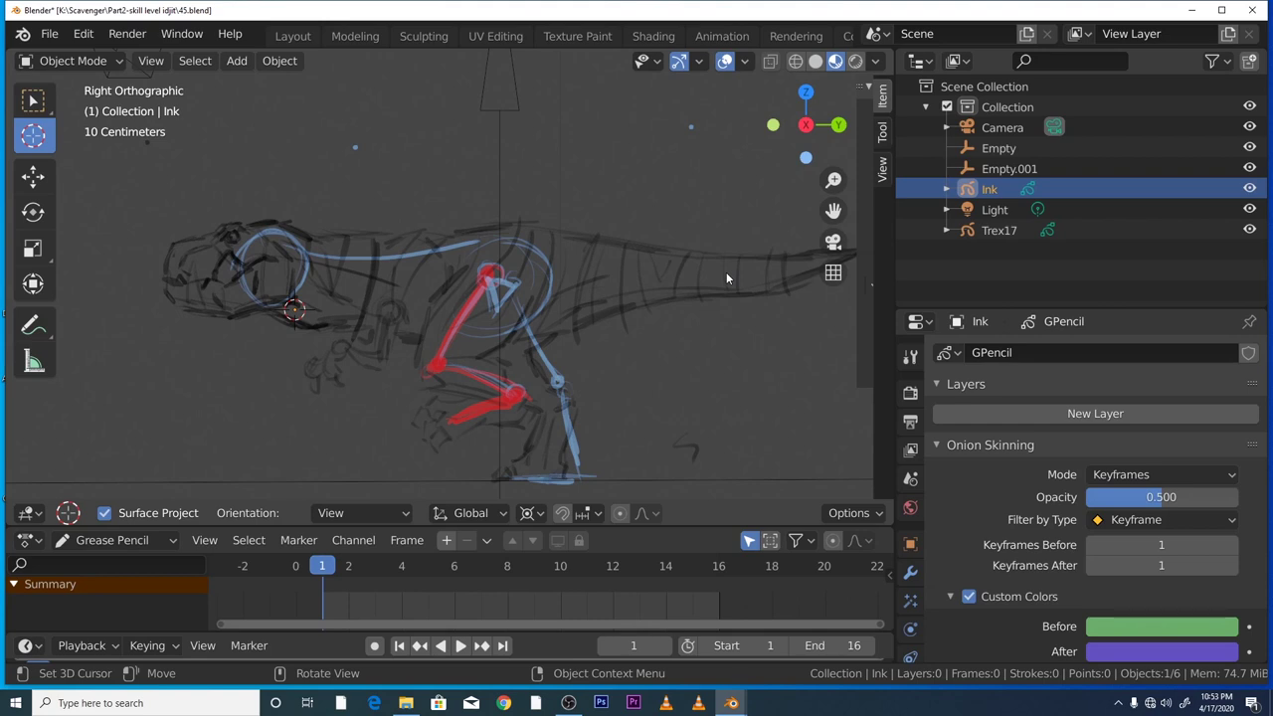
pyautogui.hotkey('ctrl', 'Tab')
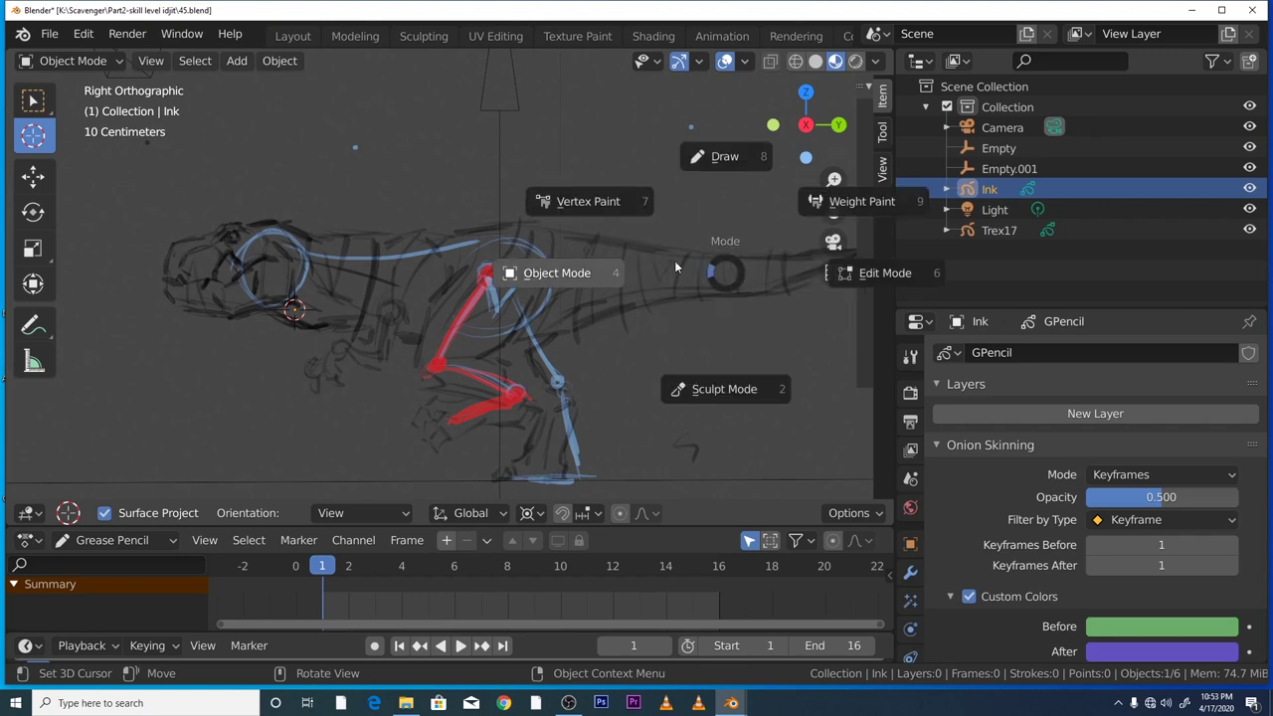
pyautogui.click(746, 162)
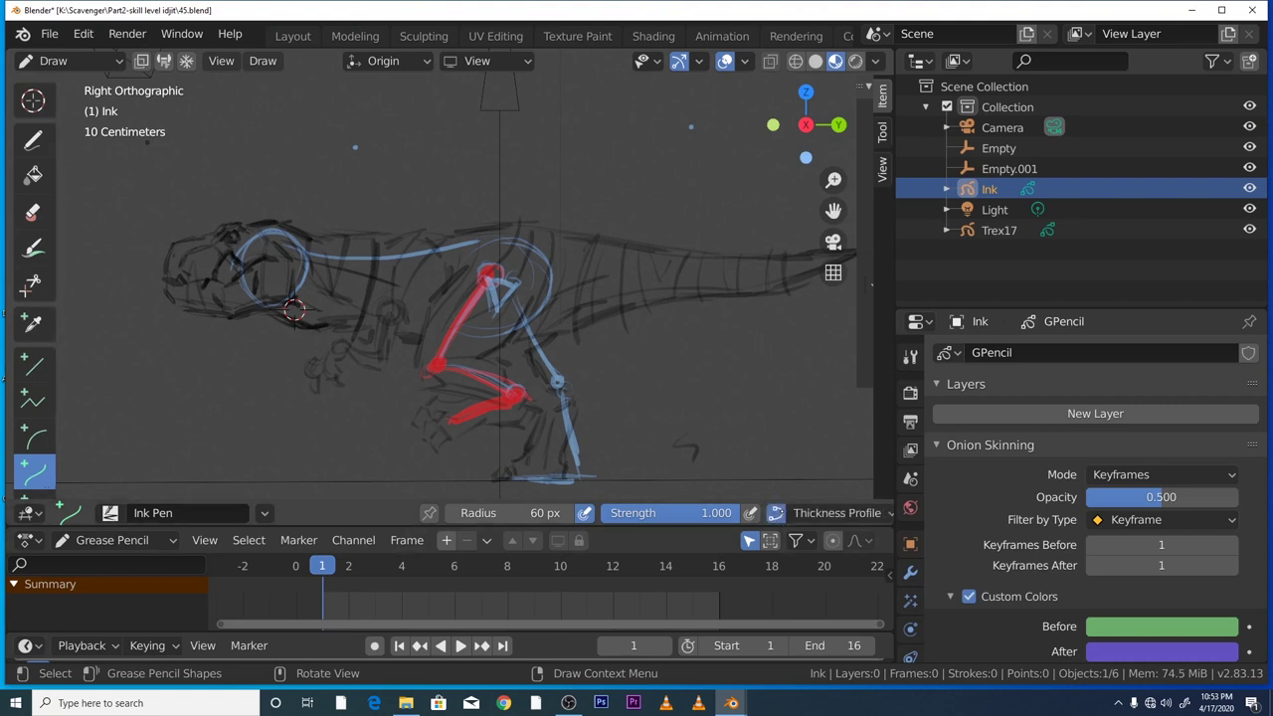
# - Set the Ink Pen brush radius to 4 px for the Curve tool
pyautogui.click(830, 514)
pyautogui.click(831, 514)
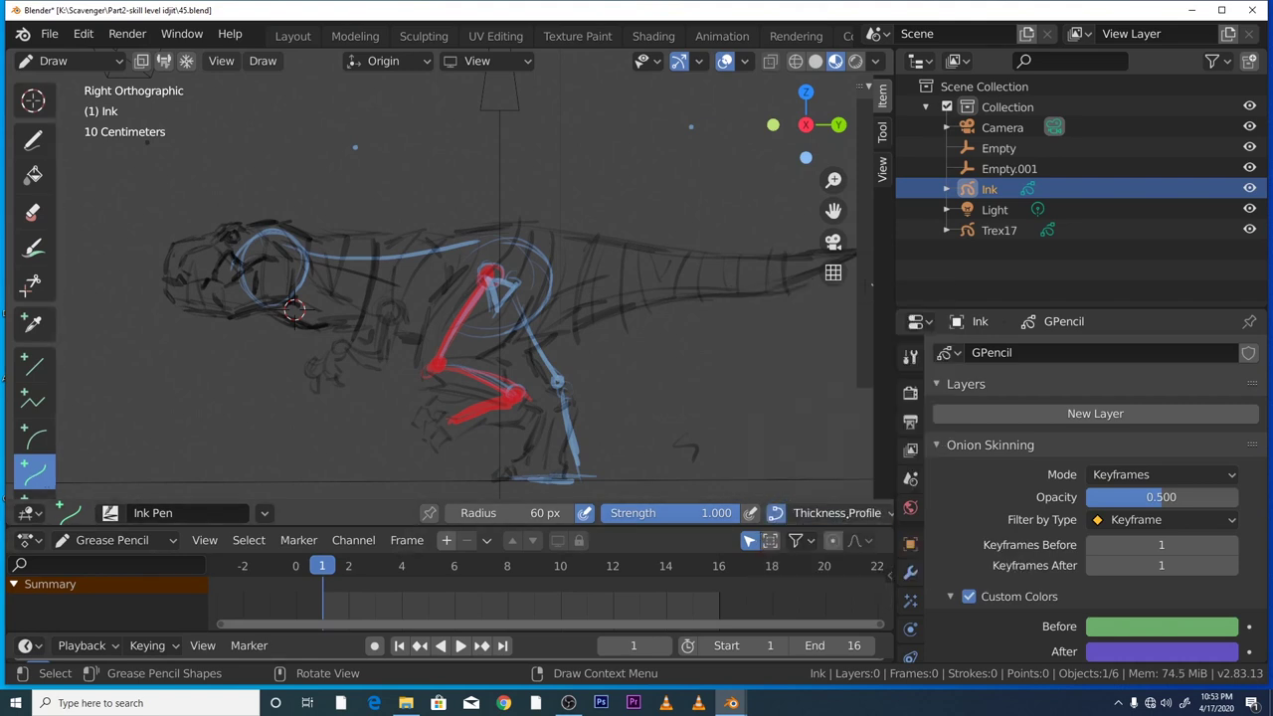
pyautogui.click(833, 513)
pyautogui.click(816, 513)
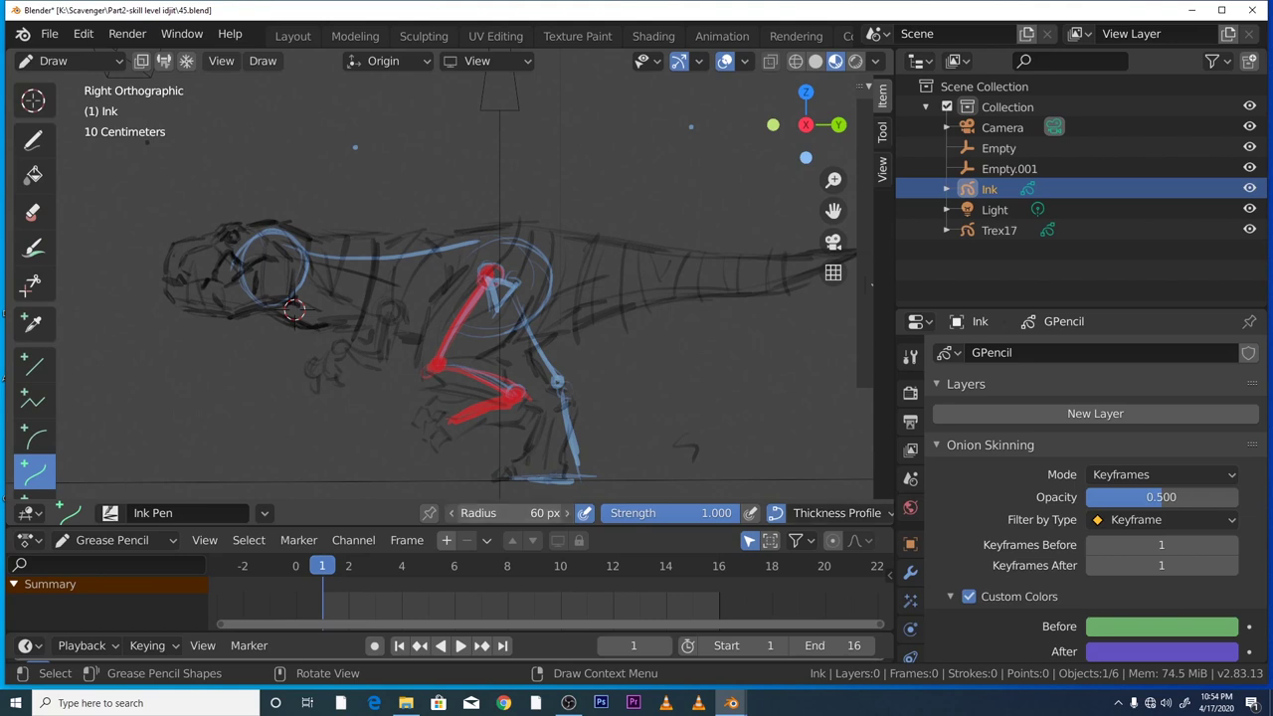
pyautogui.click(543, 518)
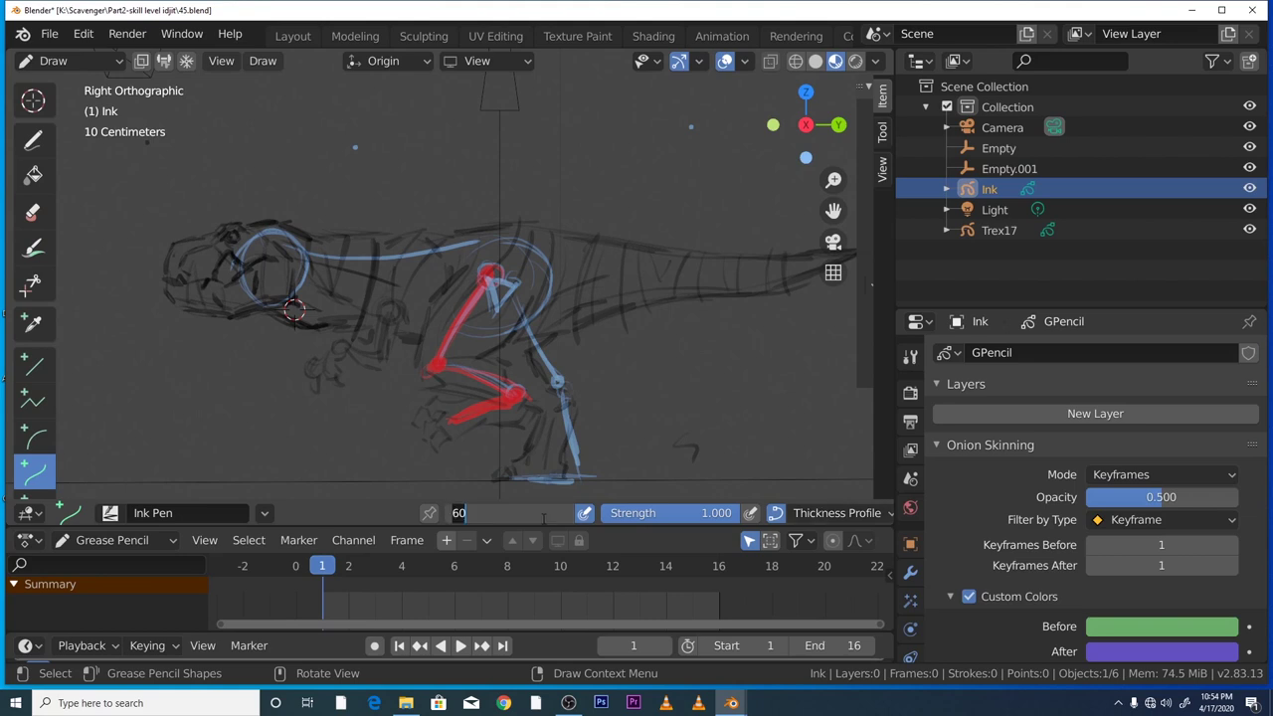
pyautogui.press('BackSpace')
pyautogui.write('4')
pyautogui.press('Return')
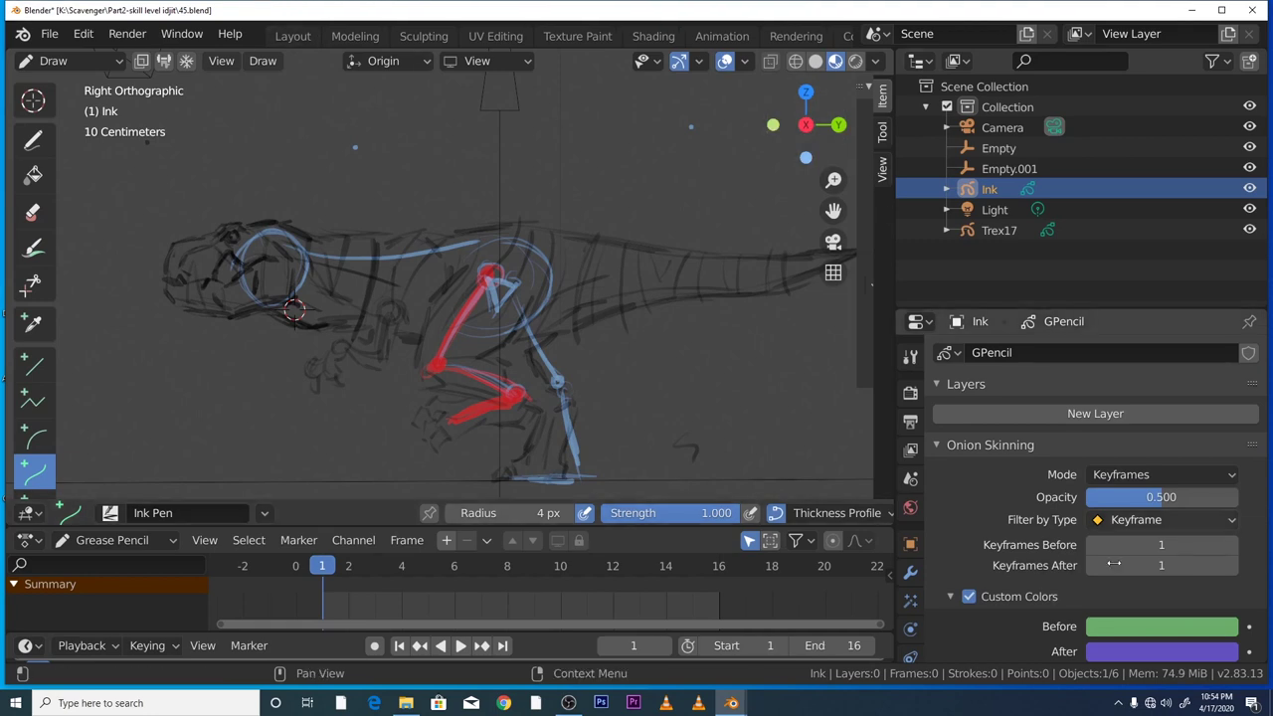
# - Create a new layer for the Ink object and rename its Grease Pencil data to "ink"
pyautogui.scroll(-3, 965, 432)
pyautogui.scroll(2, 963, 435)
pyautogui.scroll(1, 963, 434)
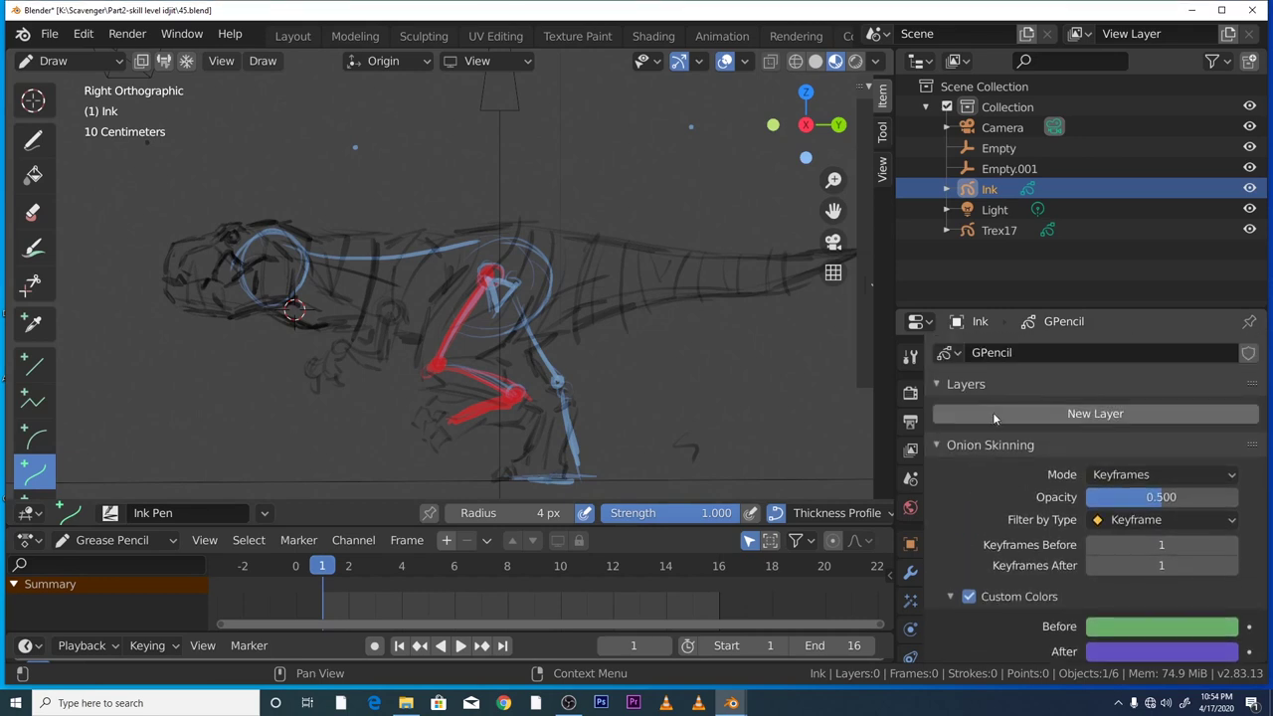
pyautogui.click(998, 414)
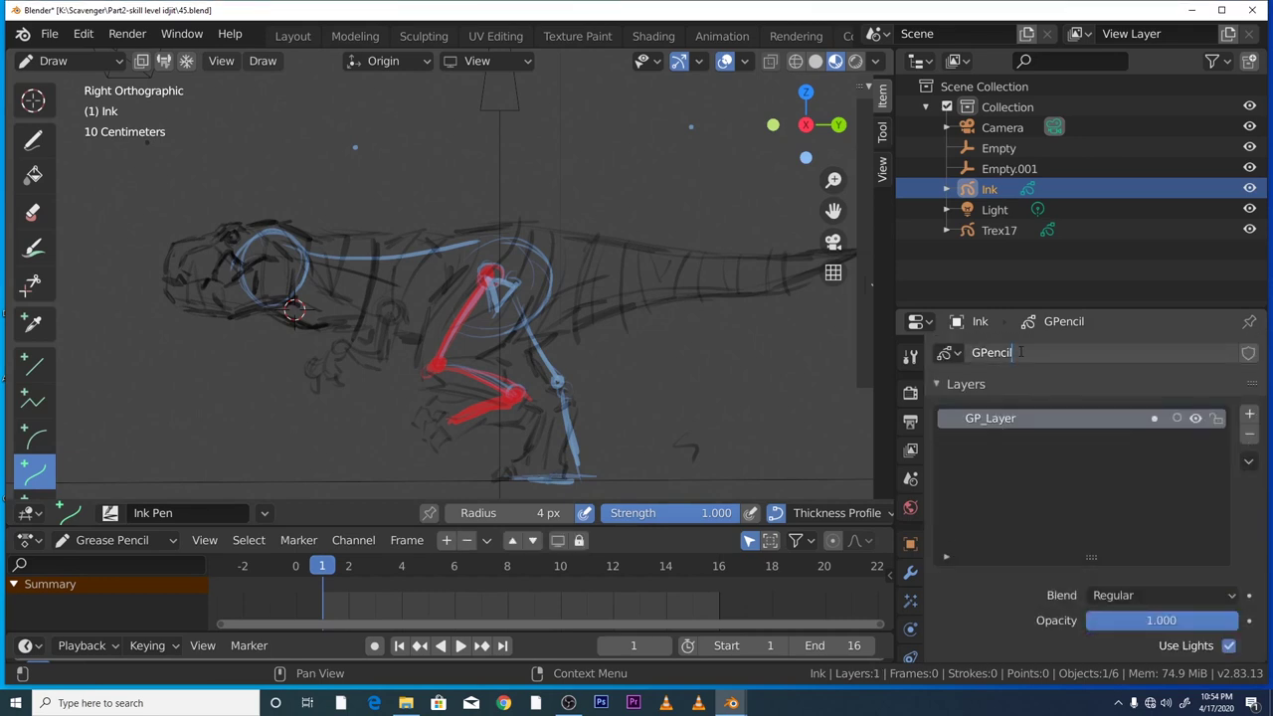
pyautogui.click(991, 353)
pyautogui.write('ink')
pyautogui.press('Return')
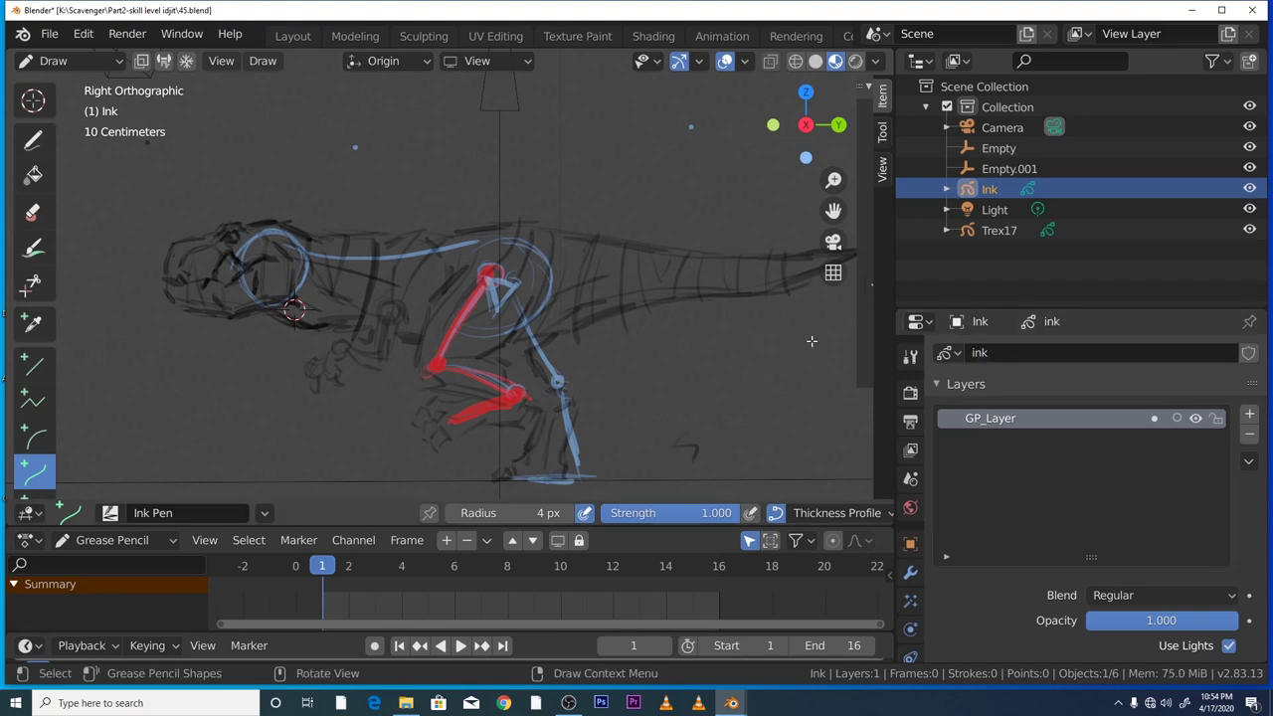
# - Rename the Ink object's Grease Pencil layer to "ink"
pyautogui.doubleClick(995, 418)
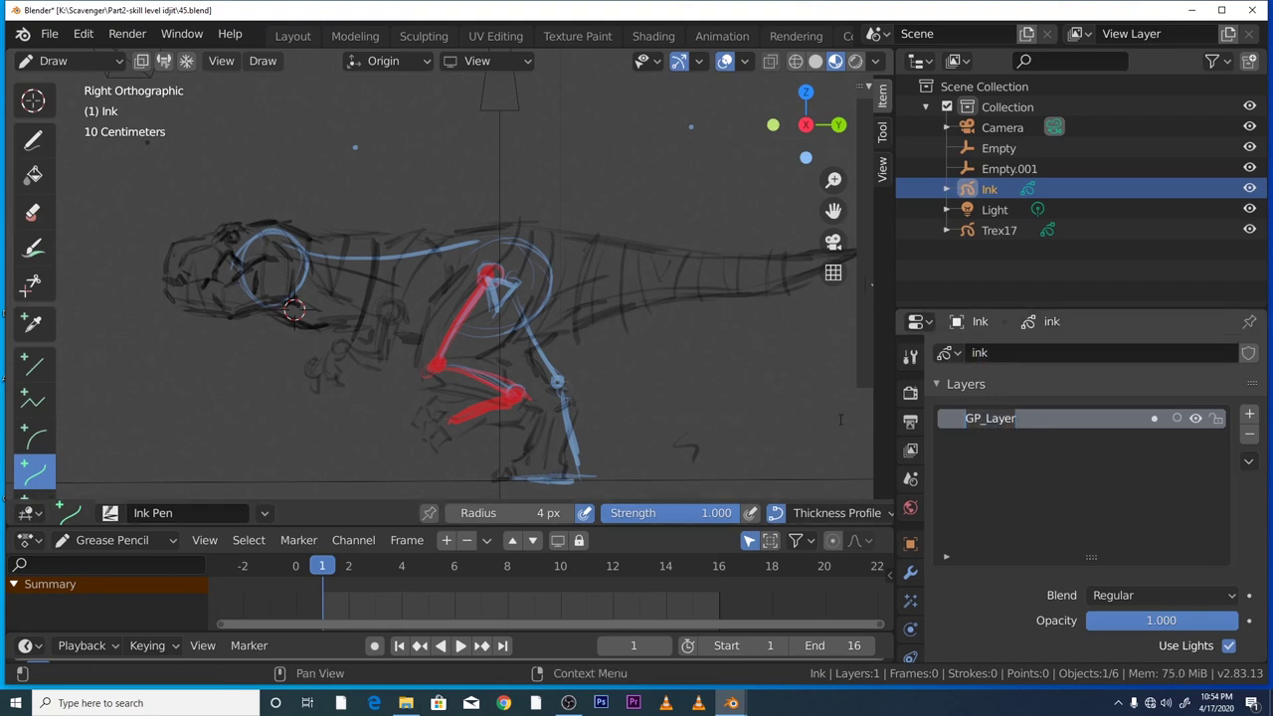
pyautogui.press('BackSpace')
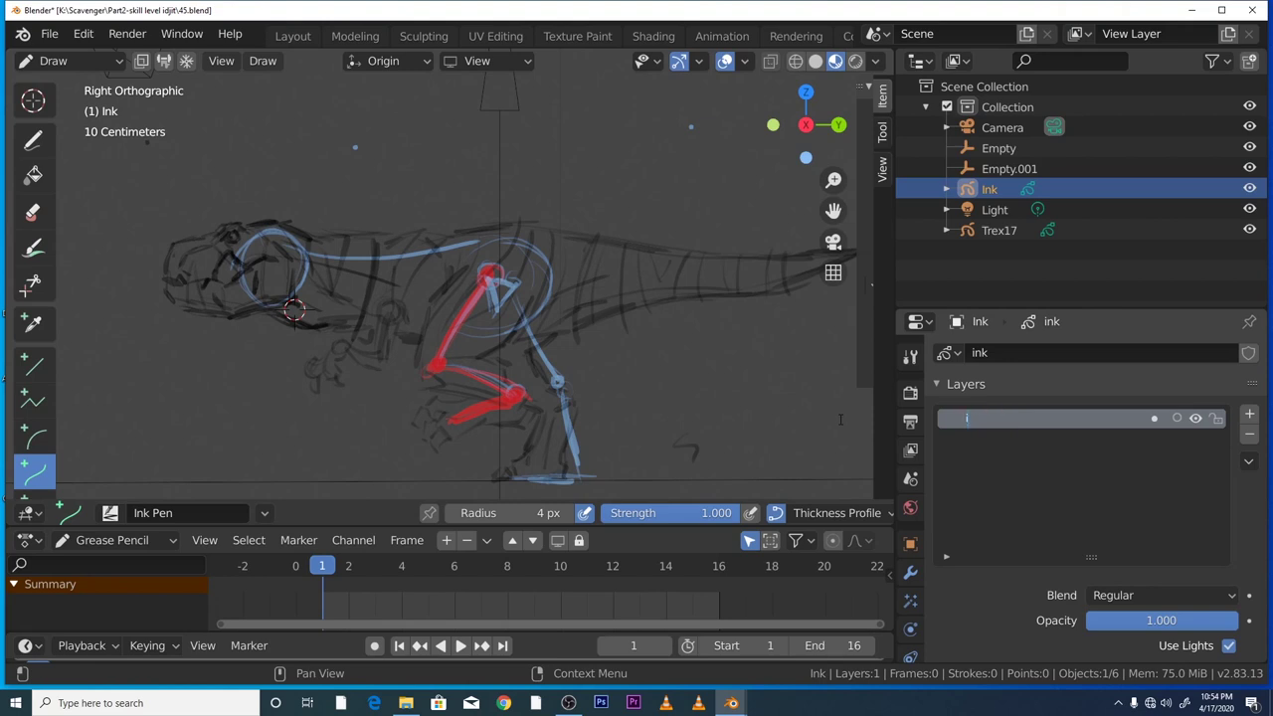
pyautogui.write('ink')
pyautogui.press('Return')
pyautogui.click(947, 354)
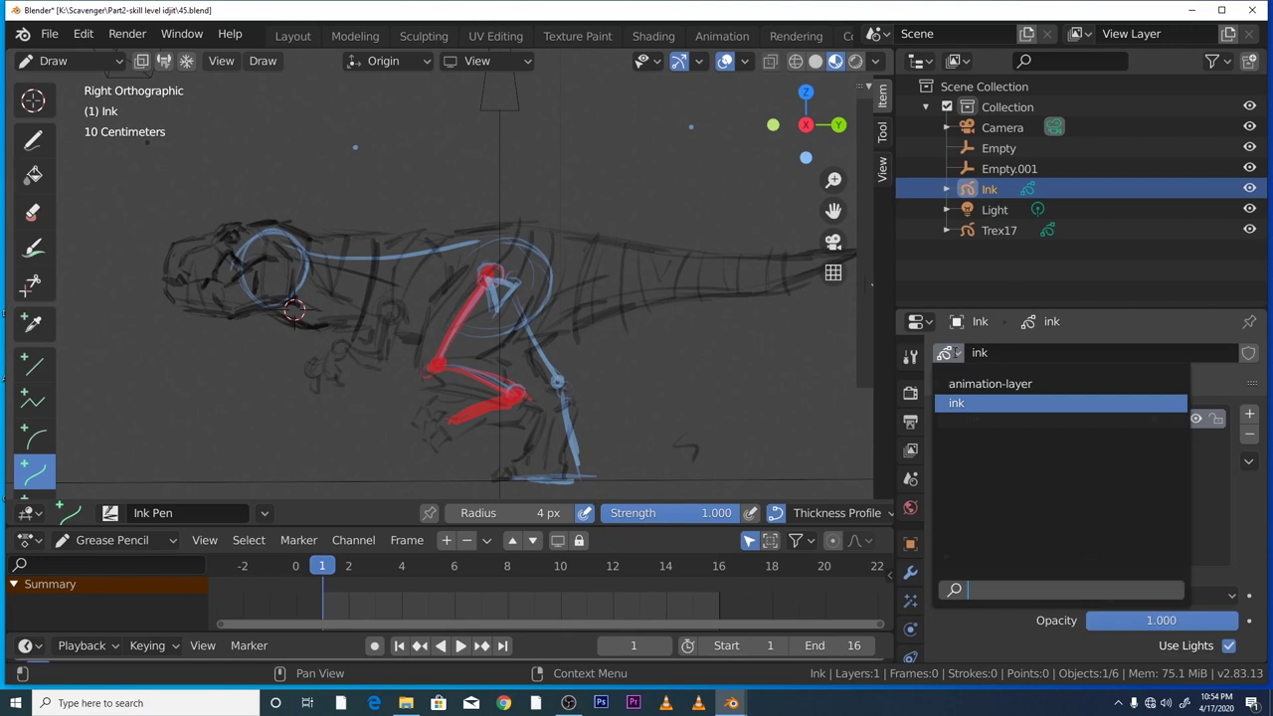
pyautogui.click(958, 353)
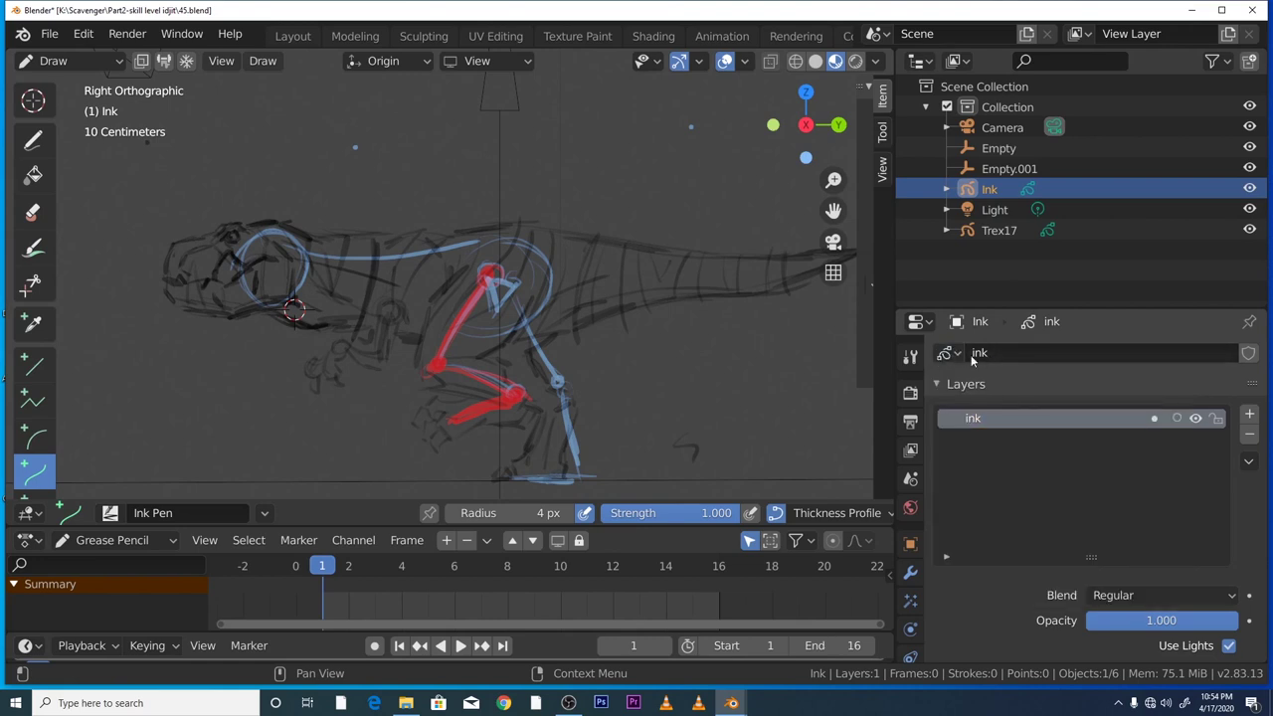
pyautogui.click(949, 354)
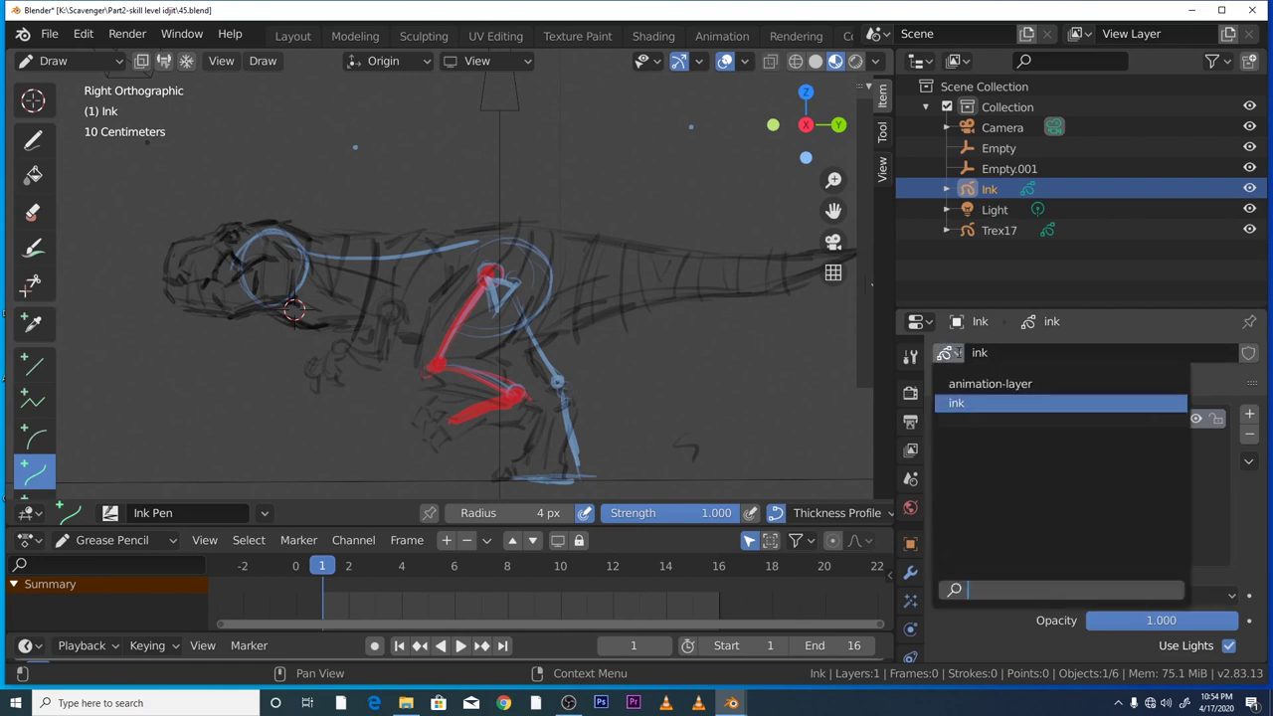
pyautogui.click(977, 355)
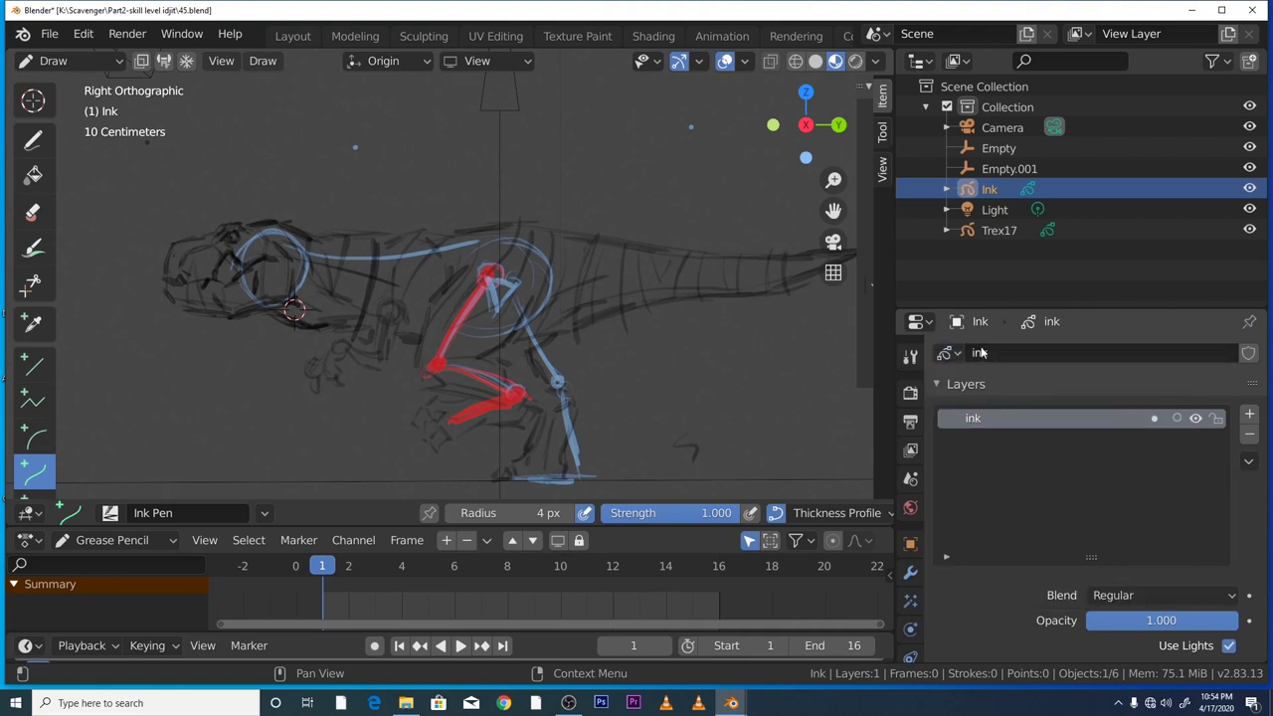
pyautogui.scroll(-3, 1038, 444)
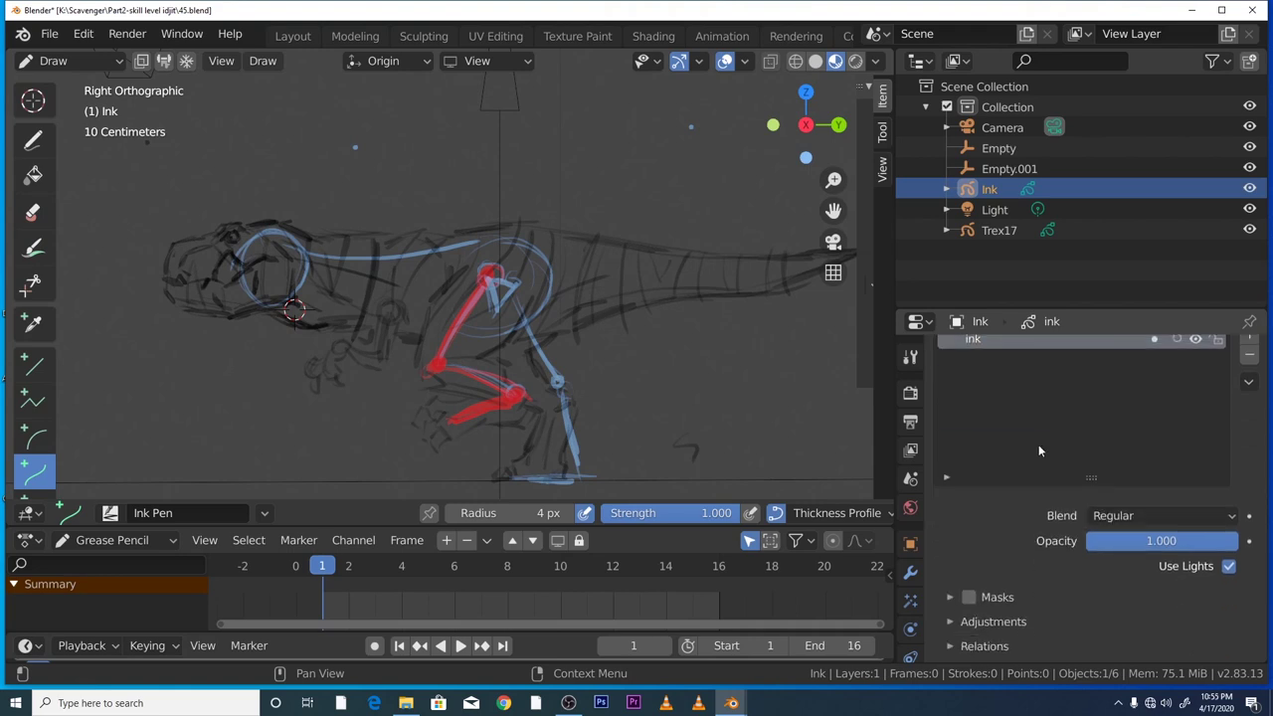
pyautogui.scroll(3, 1034, 464)
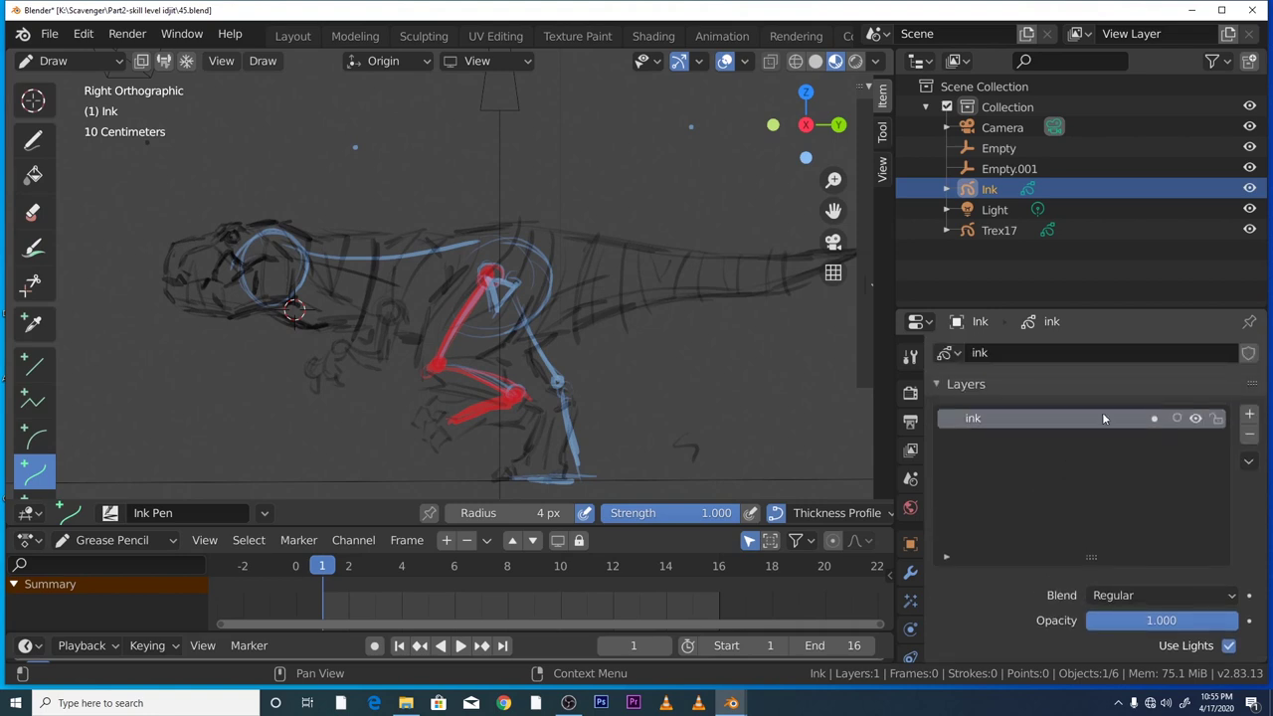
pyautogui.doubleClick(1016, 420)
# - Create a new material for the Ink object and name it "ink"
pyautogui.scroll(-4, 911, 477)
pyautogui.click(911, 602)
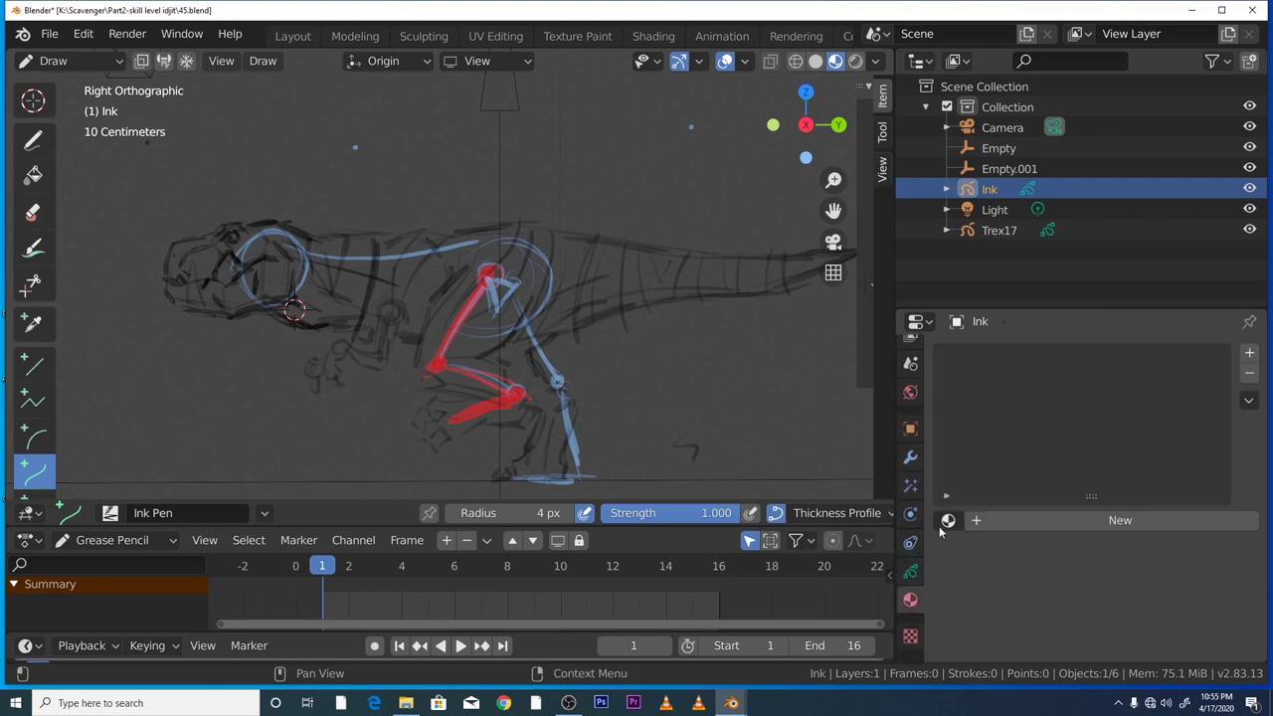
pyautogui.click(1002, 521)
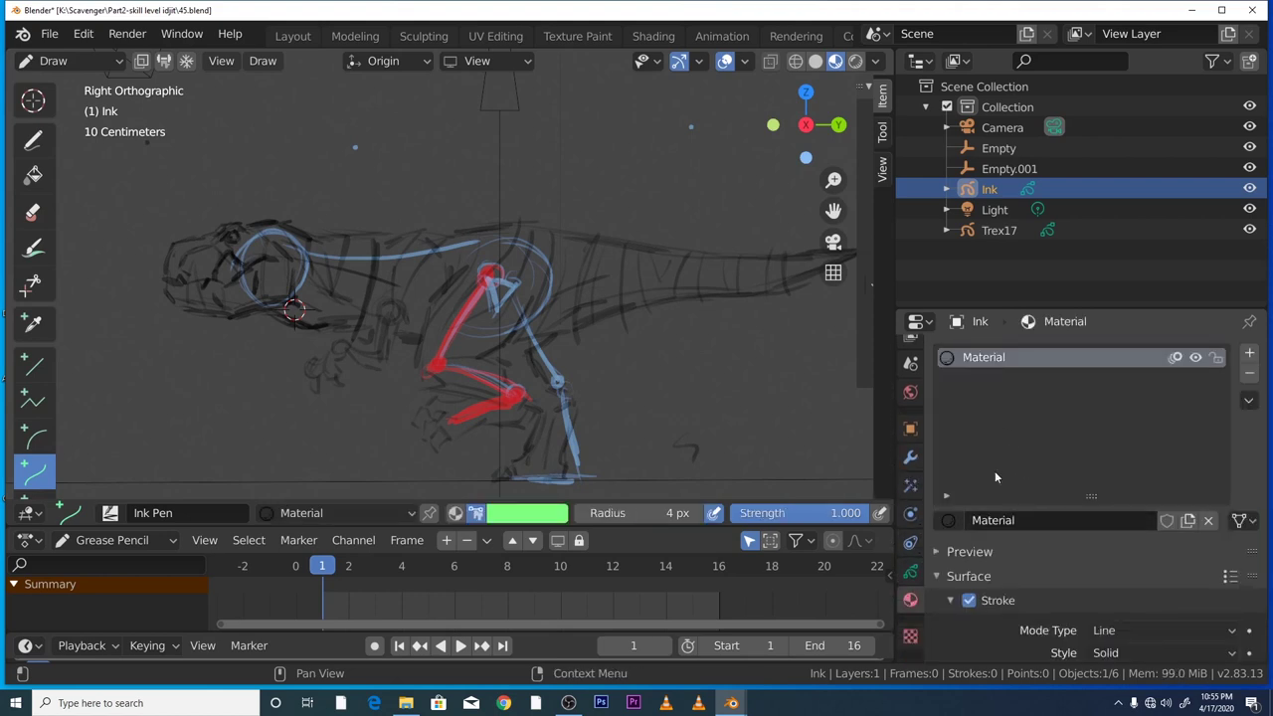
pyautogui.doubleClick(974, 359)
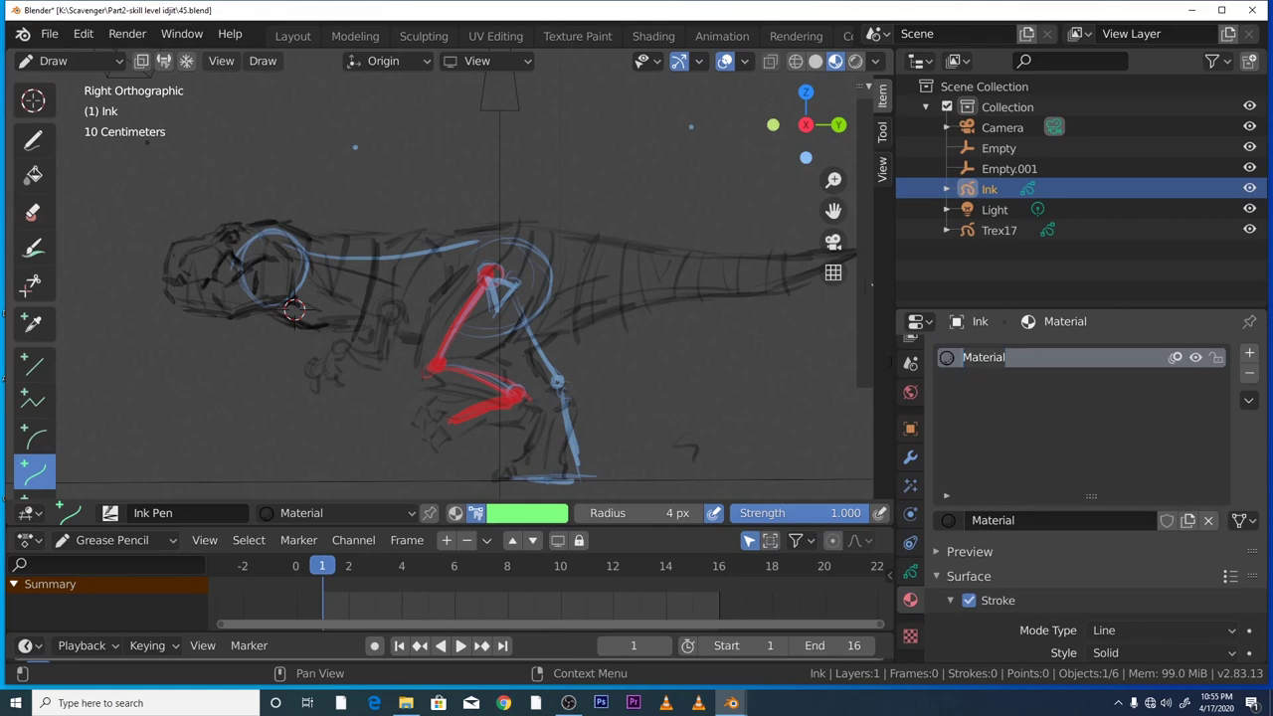
pyautogui.press('BackSpace')
pyautogui.write('ink')
pyautogui.press('Return')
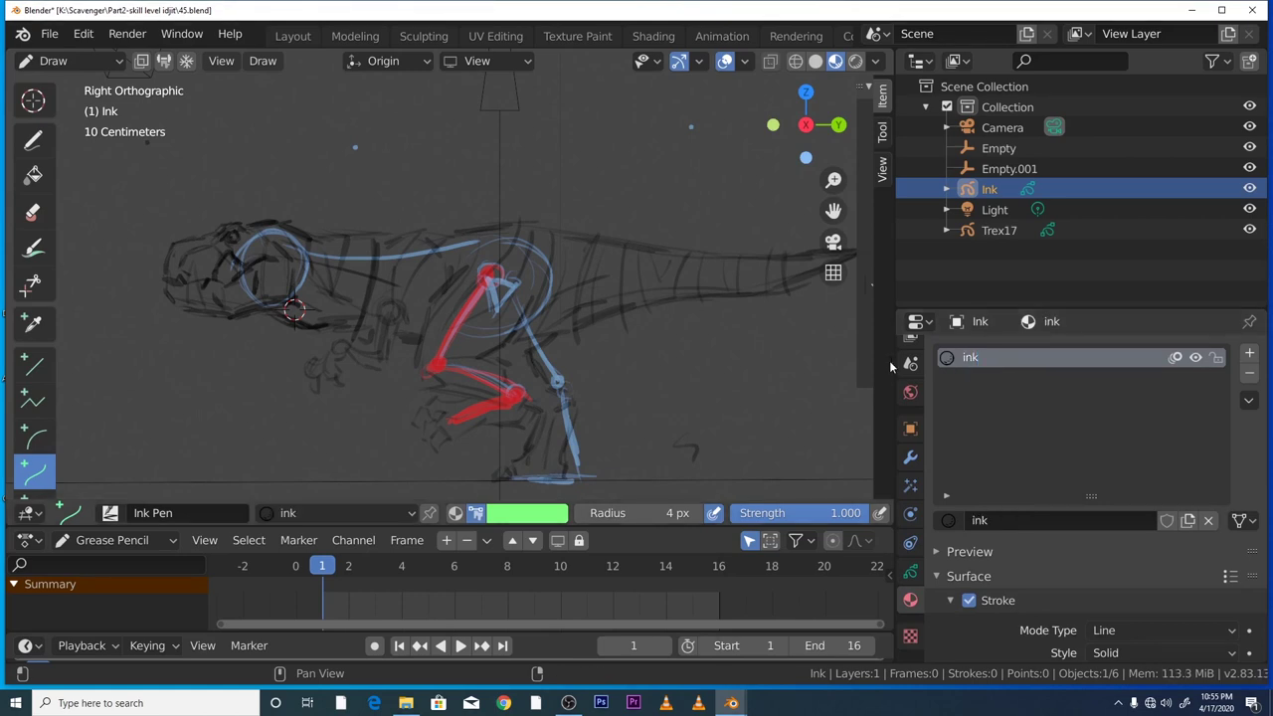
# - Make the Ink Pen draw with the material color instead of the vertex color
pyautogui.scroll(2, 429, 424)
pyautogui.scroll(-3, 429, 424)
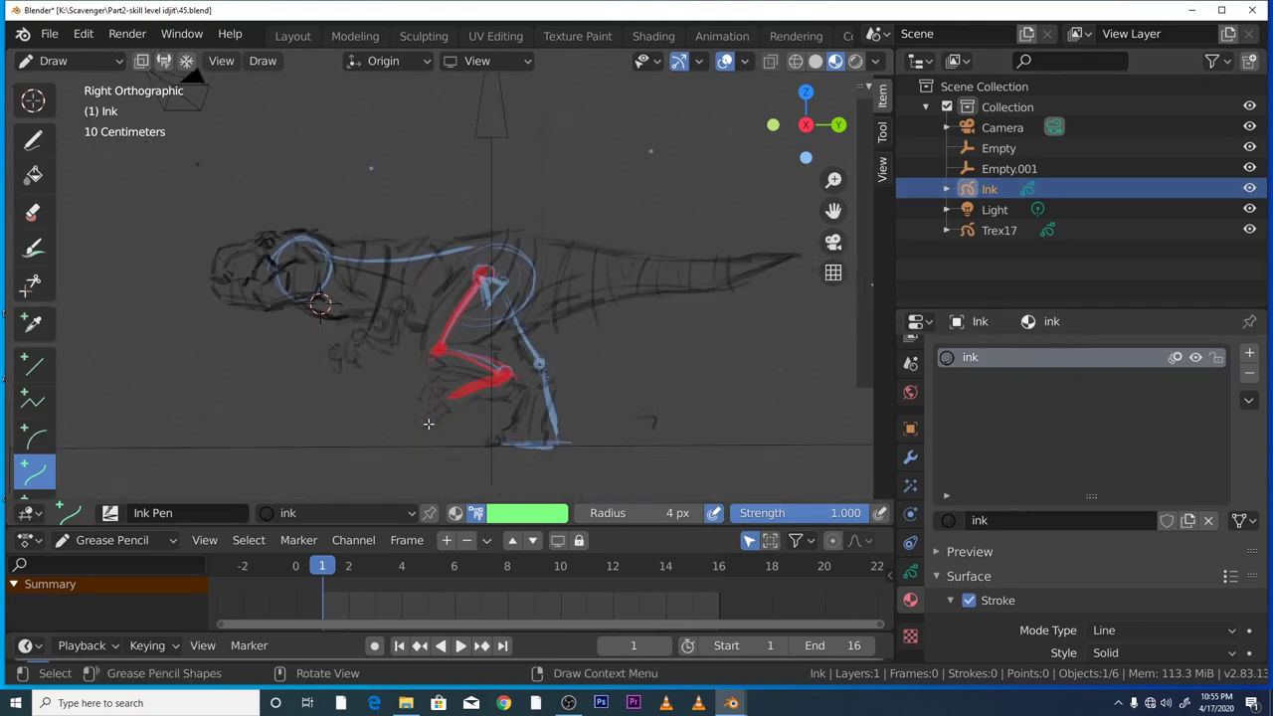
pyautogui.moveTo(833, 209)
pyautogui.mouseDown()
pyautogui.moveTo(806, 204)
pyautogui.moveTo(855, 196)
pyautogui.mouseUp()
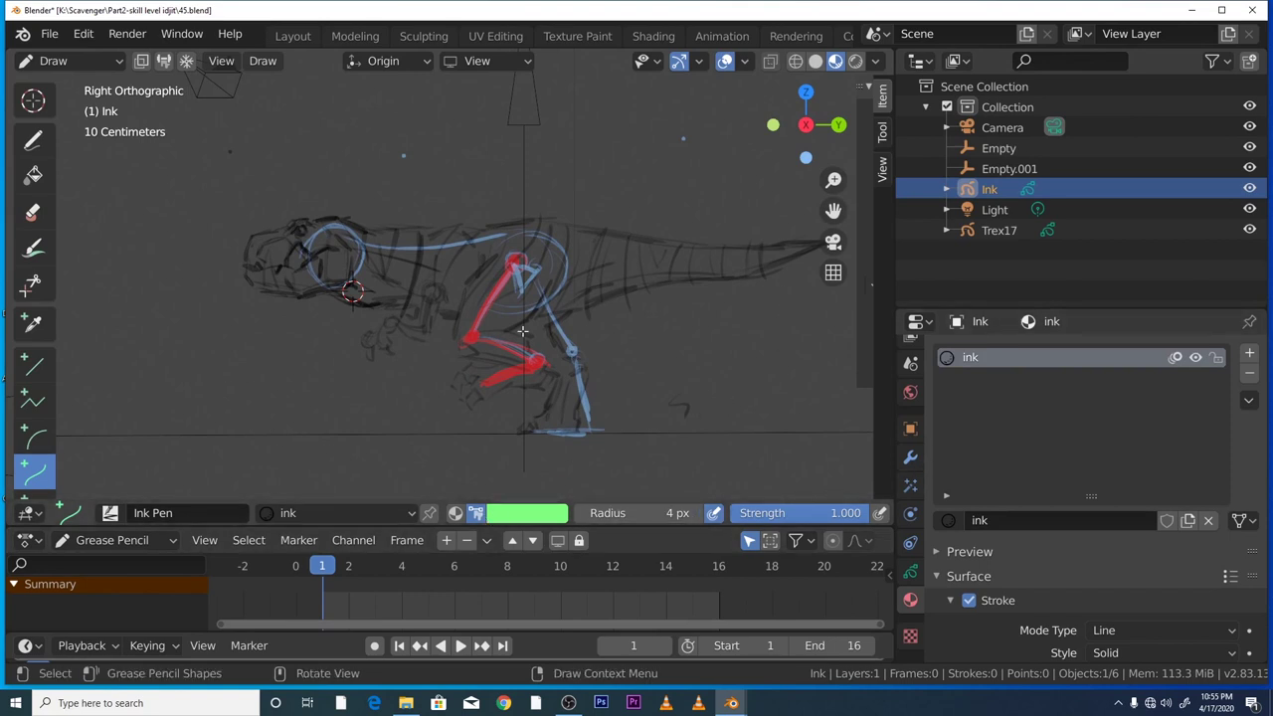
pyautogui.scroll(1, 627, 399)
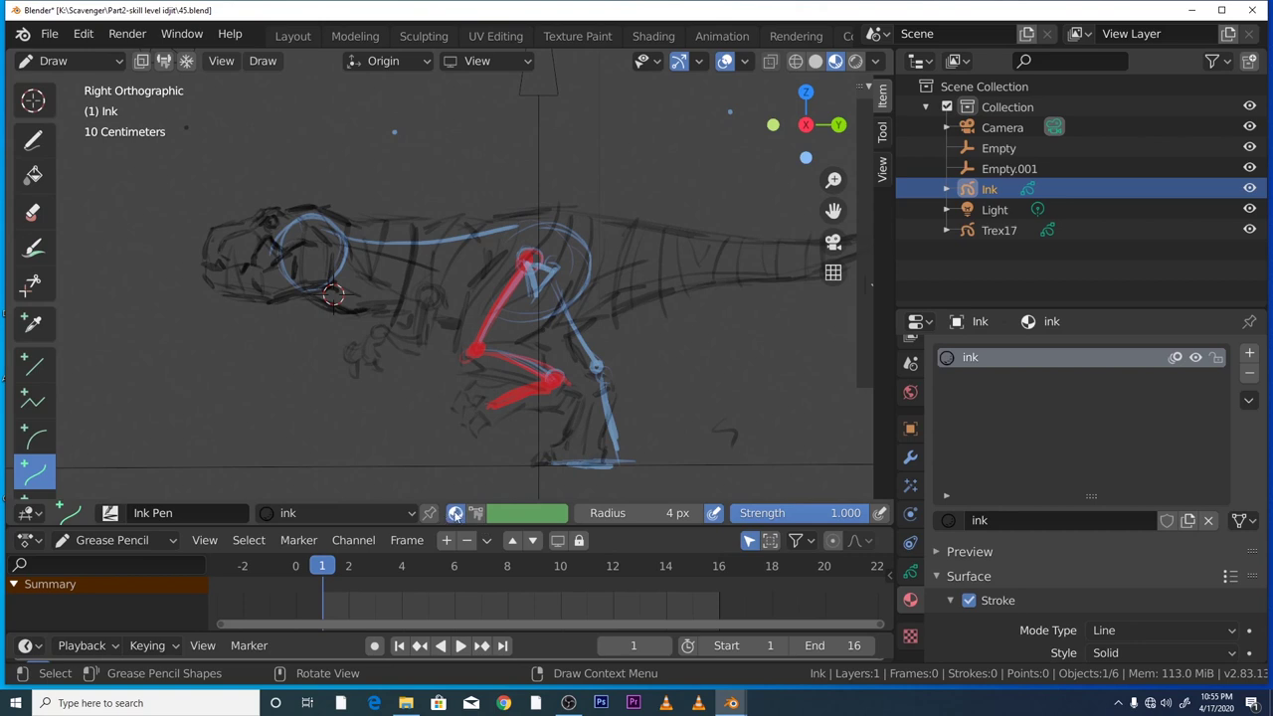
pyautogui.click(455, 514)
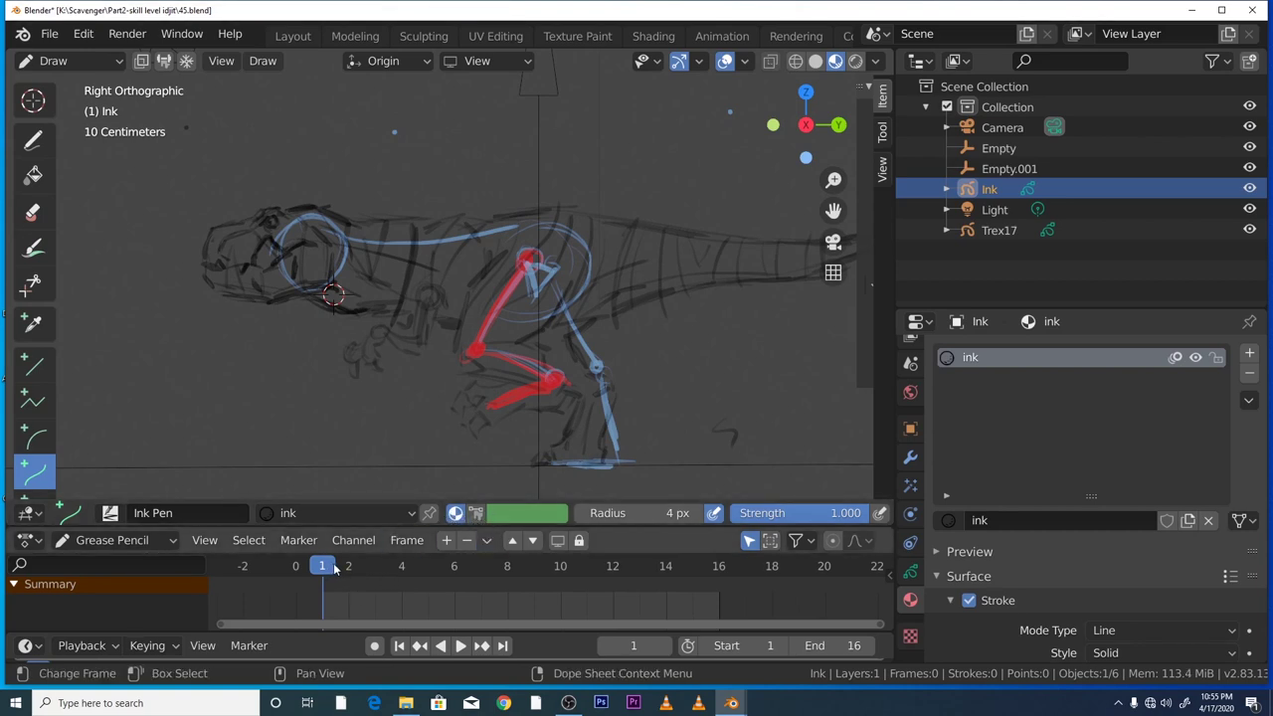
# - Try a curve stroke up the front of the T-rex's snout at the current radius
pyautogui.scroll(1, 444, 384)
pyautogui.scroll(1, 445, 384)
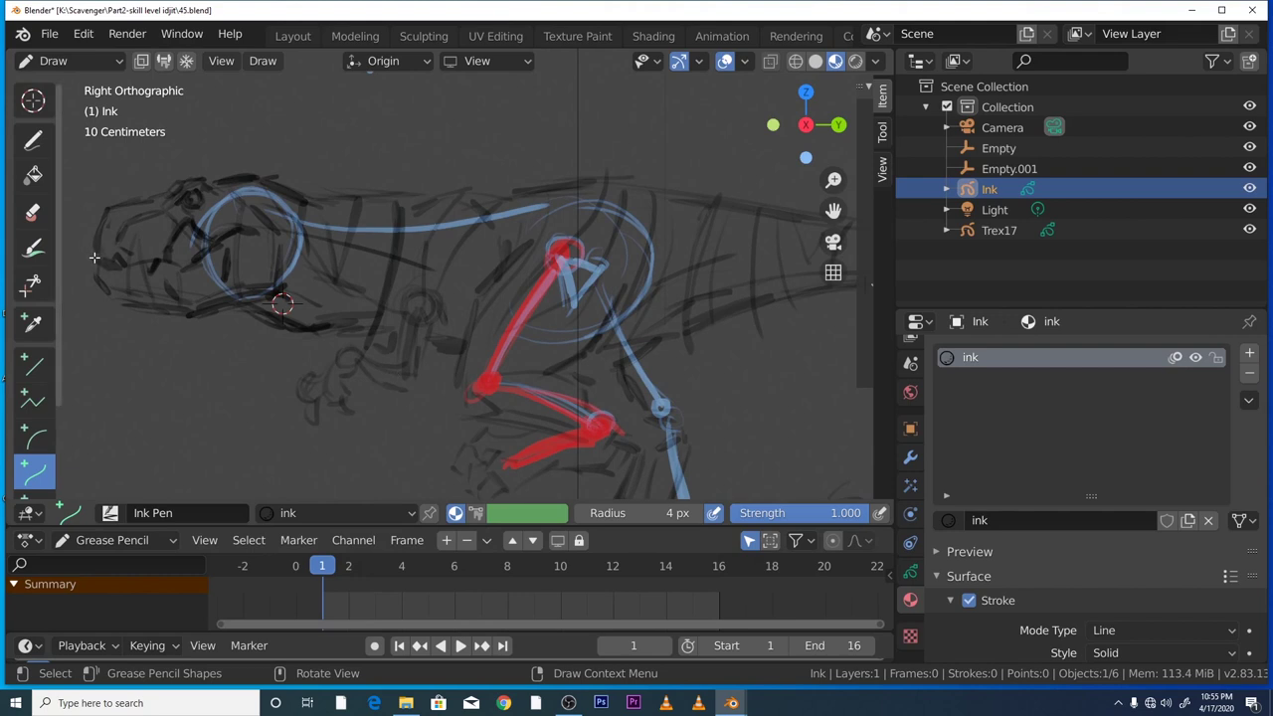
pyautogui.moveTo(95, 261)
pyautogui.mouseDown()
pyautogui.moveTo(107, 207)
pyautogui.moveTo(97, 190)
pyautogui.mouseUp()
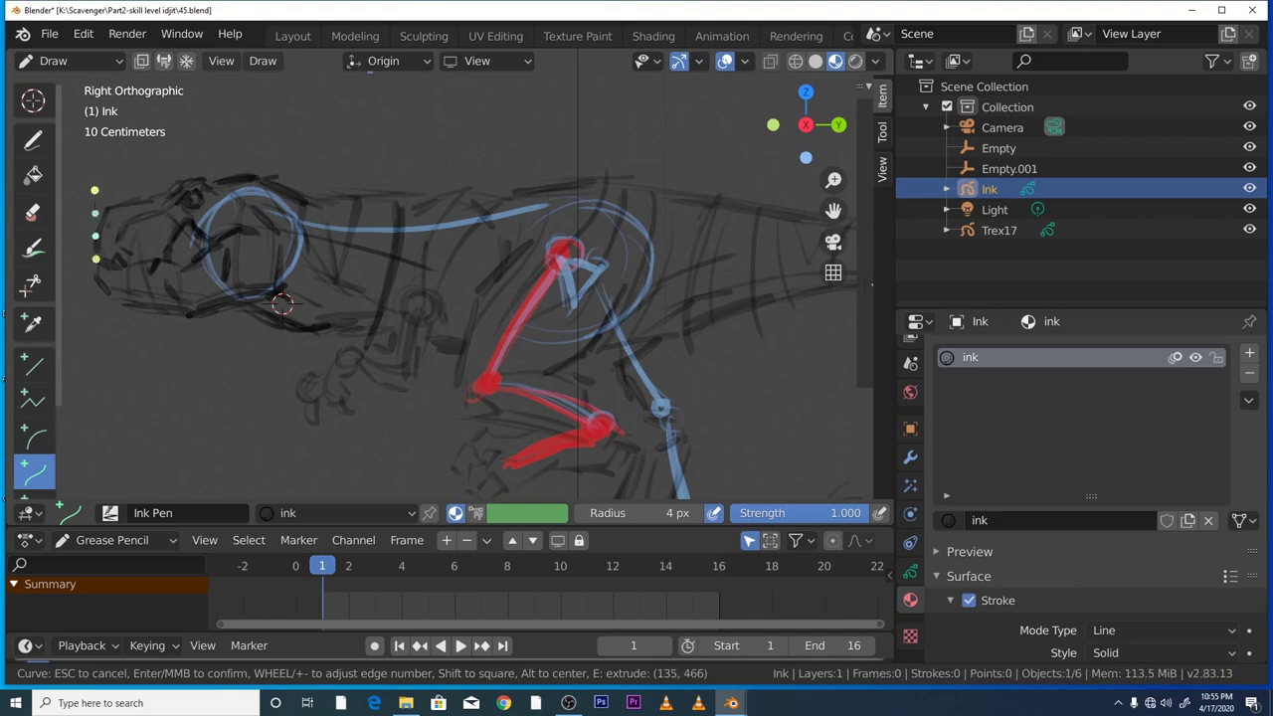
pyautogui.press('Return')
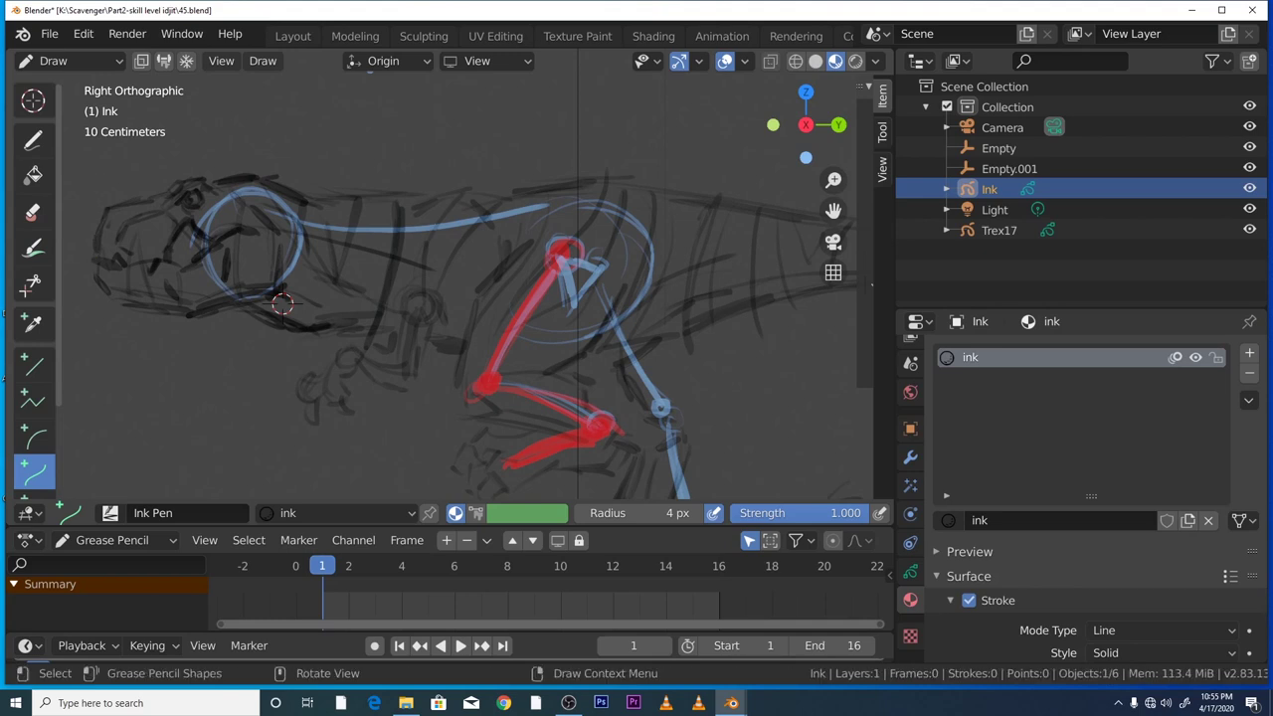
# - Set the Ink Pen radius to 12 px and test its thickness with a short curve below the head
pyautogui.click(658, 513)
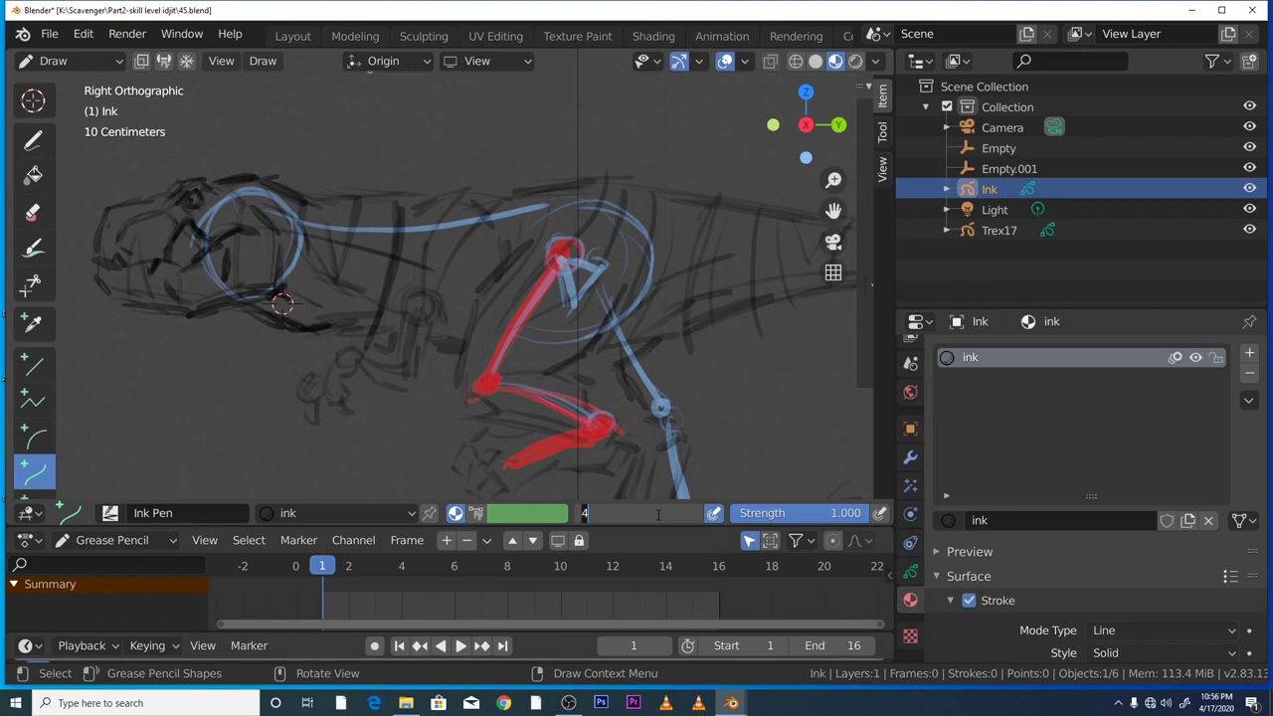
pyautogui.write('8')
pyautogui.press('BackSpace')
pyautogui.write('12')
pyautogui.press('Return')
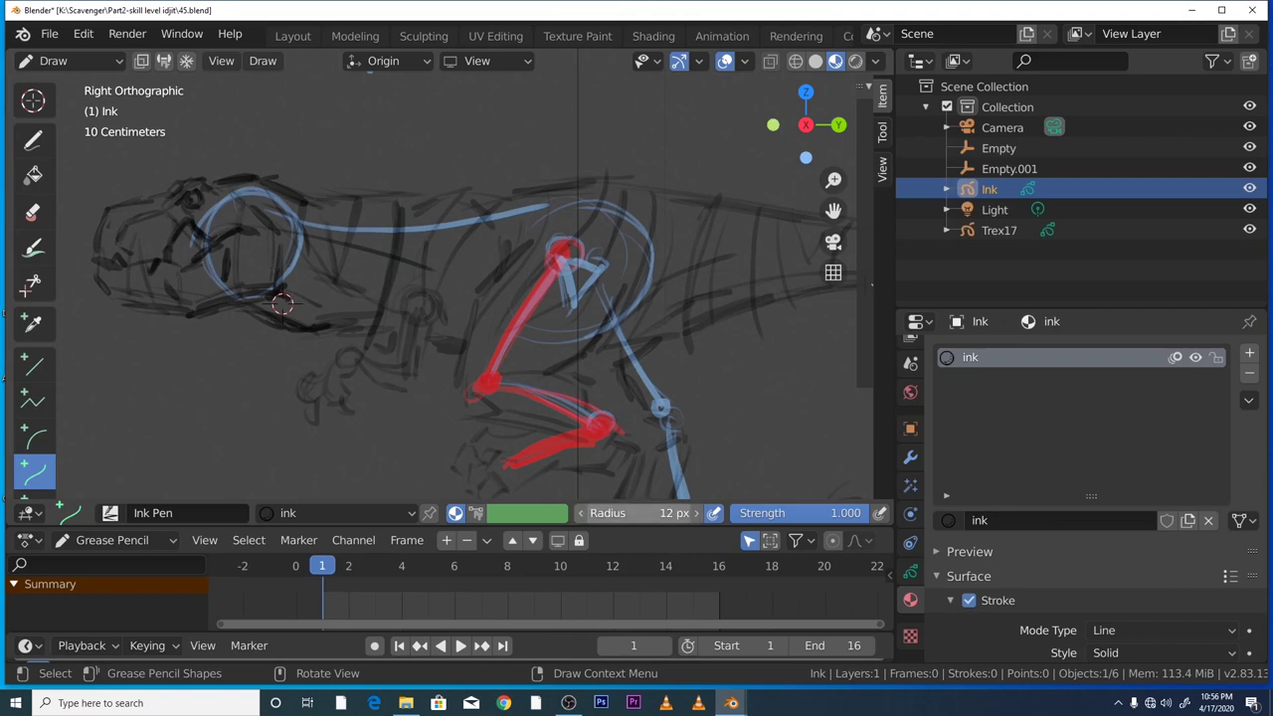
pyautogui.moveTo(122, 459); pyautogui.dragTo(151, 377)
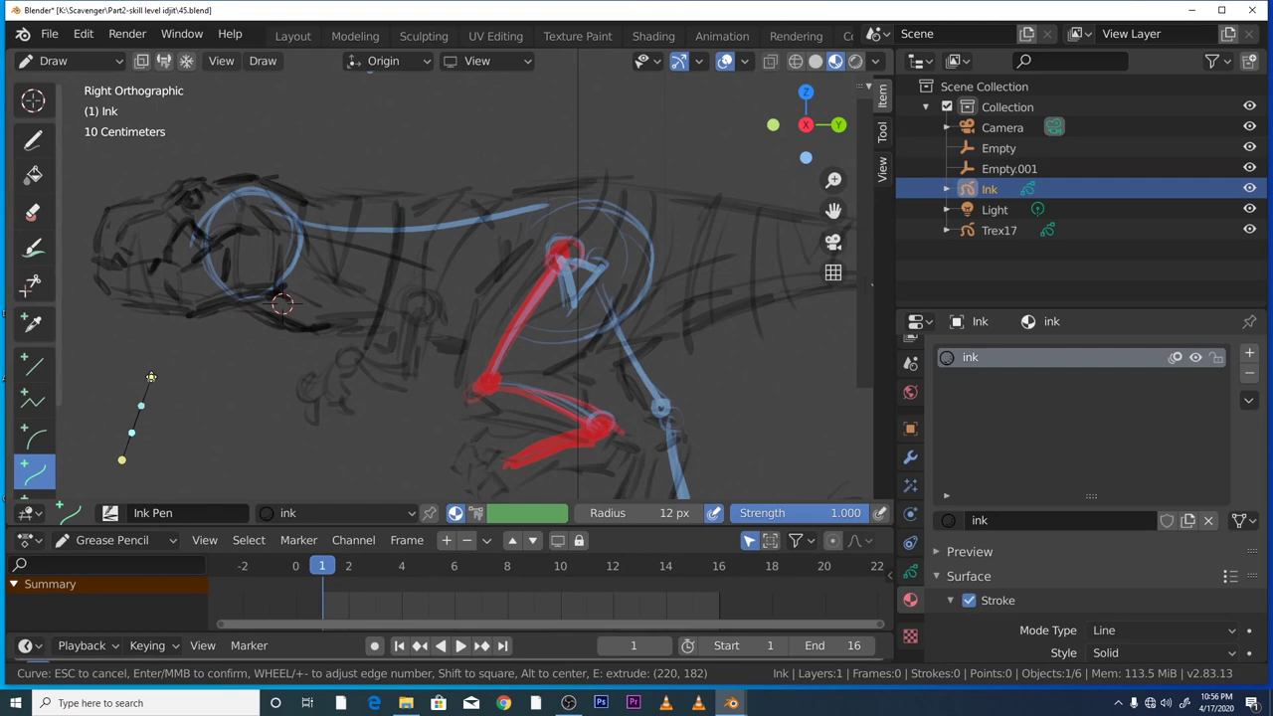
pyautogui.press('Escape')
# - Set the Ink Pen radius to 16 px and test its thickness with a short throwaway curve below the head
pyautogui.click(662, 514)
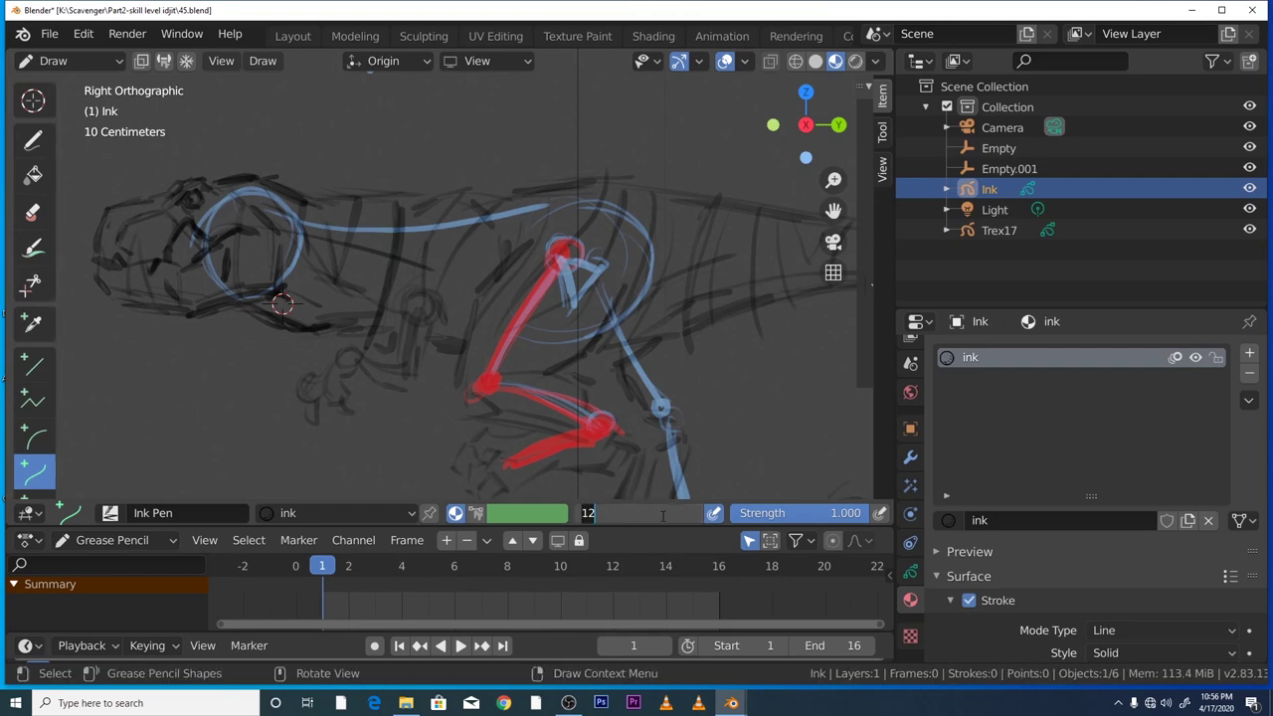
pyautogui.press('BackSpace')
pyautogui.write('16')
pyautogui.press('Return')
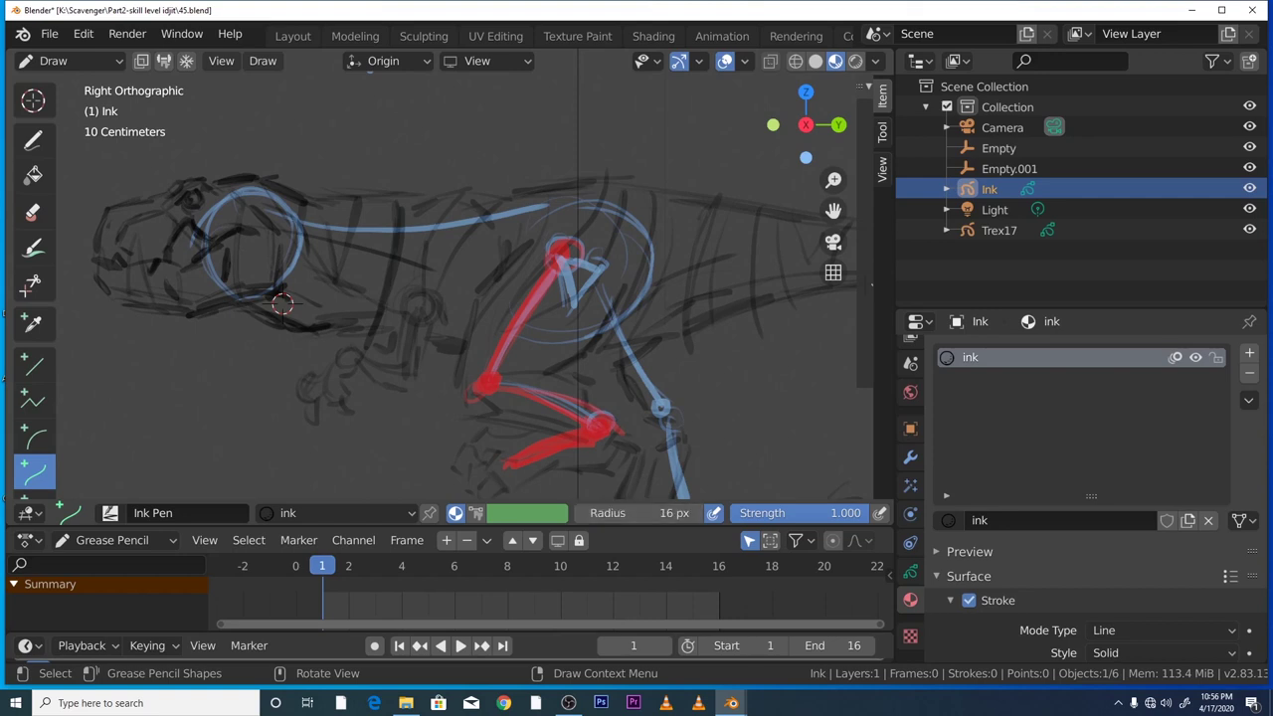
pyautogui.moveTo(164, 452); pyautogui.dragTo(190, 378)
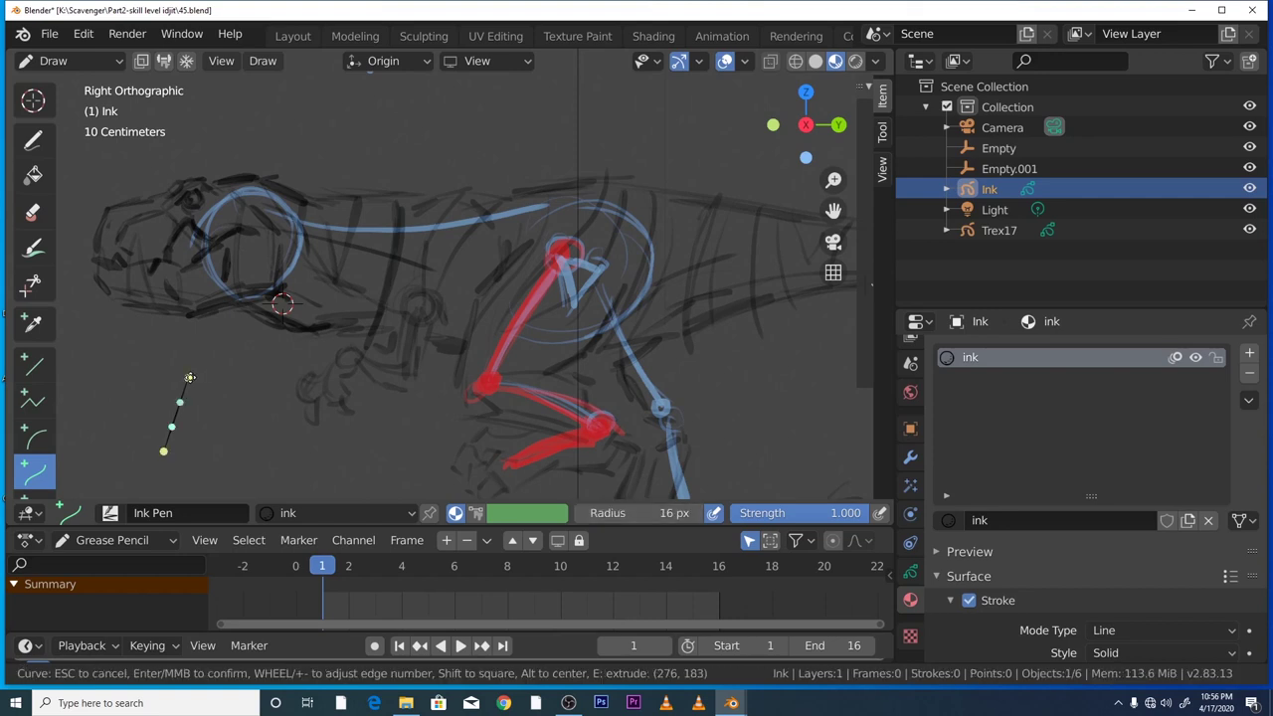
pyautogui.press('Escape')
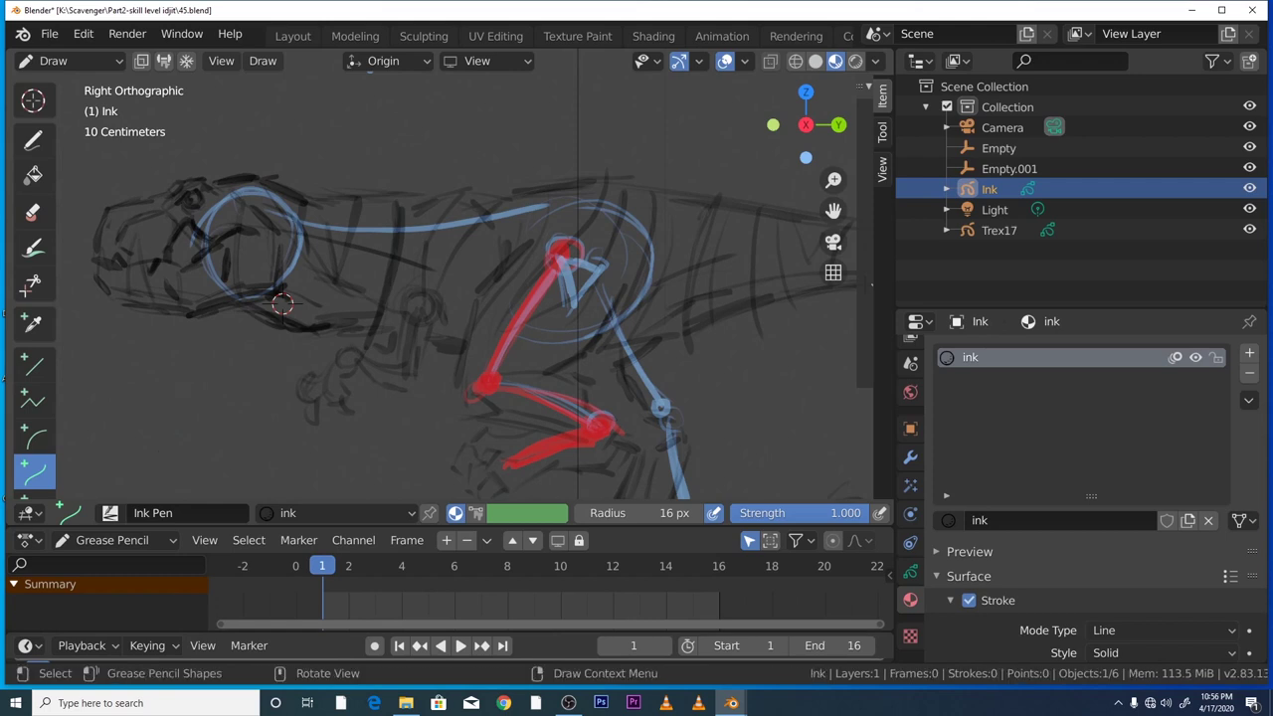
# - Set the Ink Pen radius to 25 px and try out a short curve below the head, discarding the stroke
pyautogui.click(657, 513)
pyautogui.press('BackSpace')
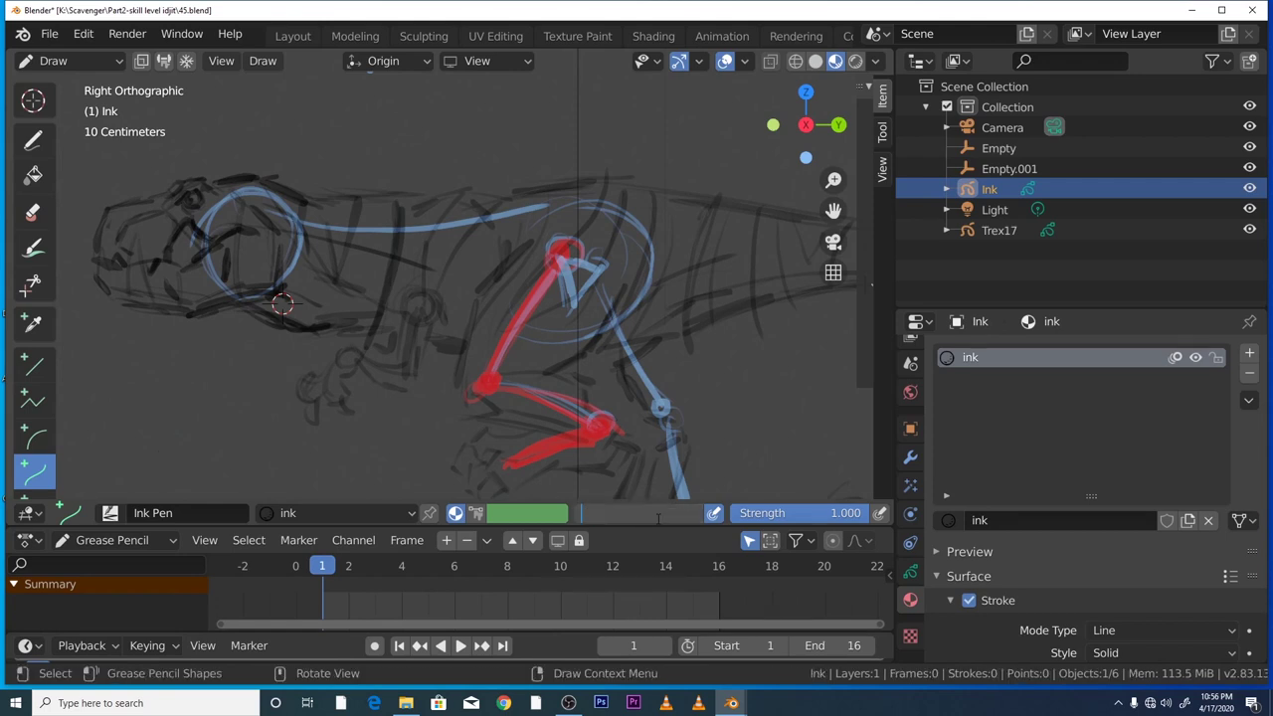
pyautogui.write('25')
pyautogui.press('Return')
pyautogui.moveTo(185, 458); pyautogui.dragTo(229, 383)
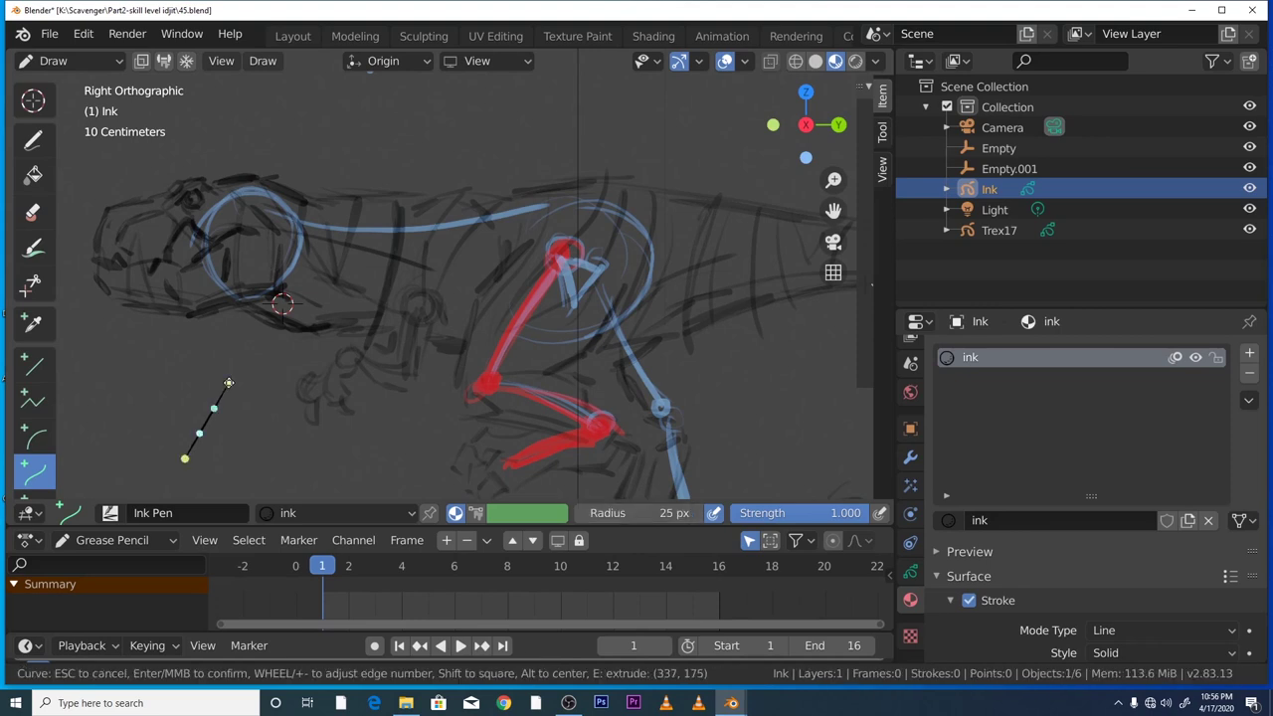
pyautogui.press('Escape')
# - Set the Ink Pen radius to 33 px and check its thickness with a discarded test curve below the head
pyautogui.click(663, 515)
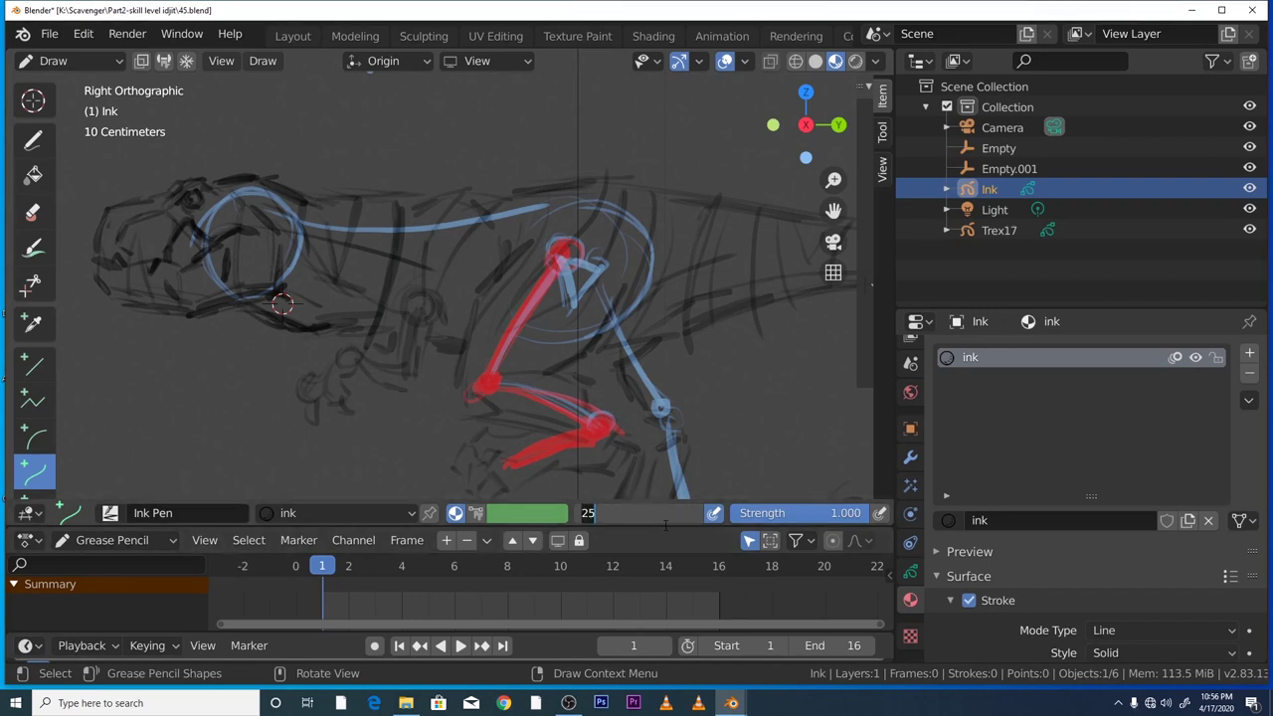
pyautogui.press('BackSpace')
pyautogui.write('33')
pyautogui.press('Return')
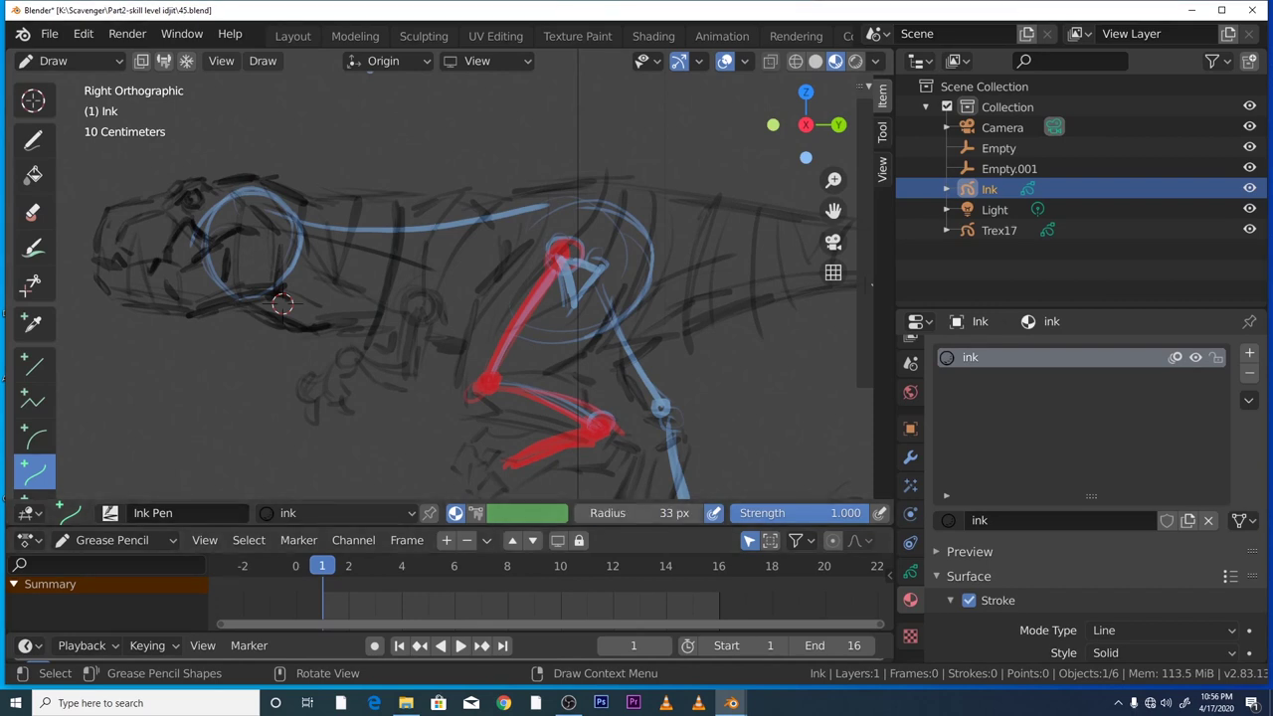
pyautogui.moveTo(233, 467); pyautogui.dragTo(279, 402)
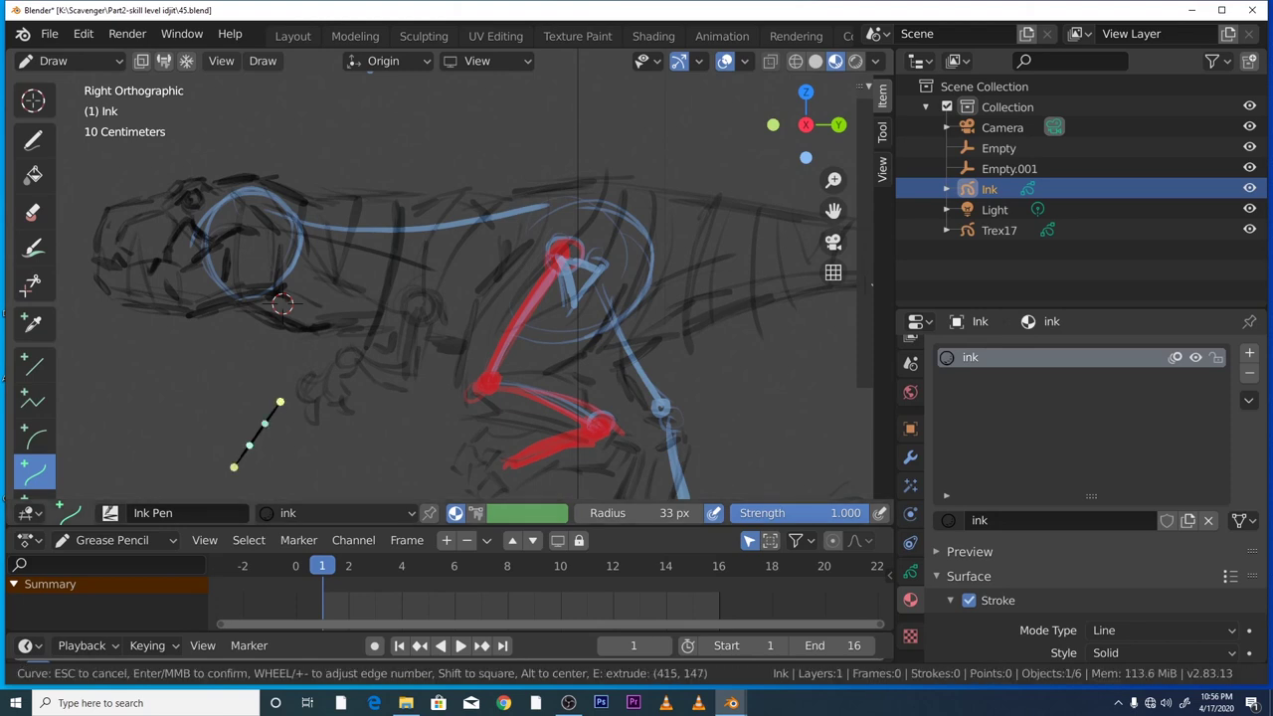
pyautogui.press('Escape')
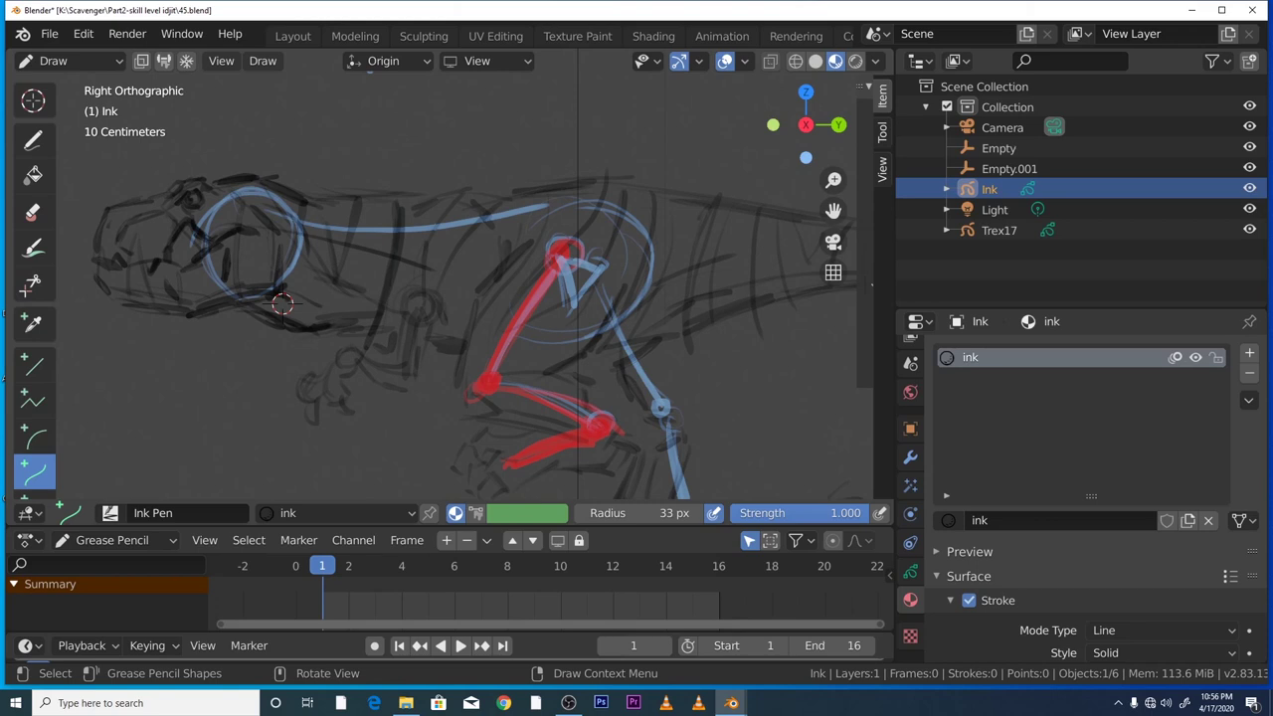
# - Ink the front of the snout and extend the curve along its top edge to the base of the brow
pyautogui.moveTo(833, 211); pyautogui.dragTo(1011, 289)
pyautogui.moveTo(833, 180); pyautogui.dragTo(834, 131)
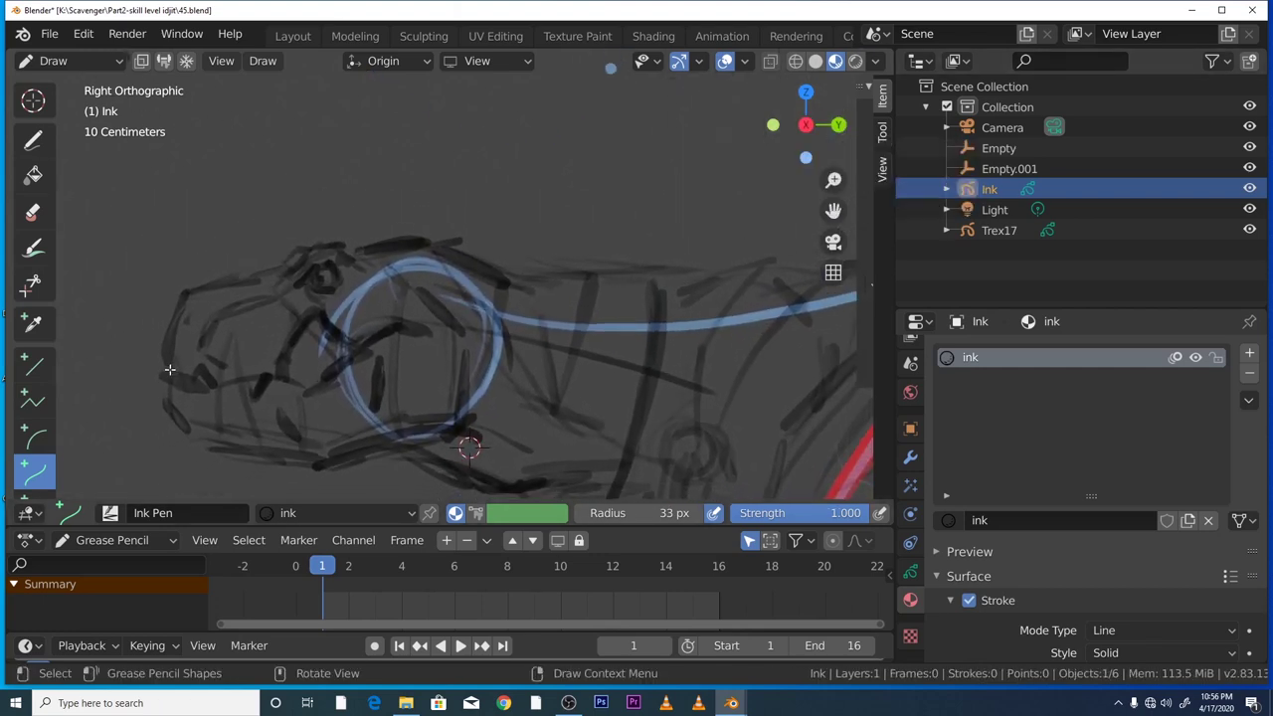
pyautogui.moveTo(171, 372); pyautogui.dragTo(187, 295)
pyautogui.moveTo(175, 357)
pyautogui.mouseDown()
pyautogui.moveTo(164, 347)
pyautogui.moveTo(163, 376)
pyautogui.mouseUp()
pyautogui.moveTo(182, 322); pyautogui.dragTo(184, 293)
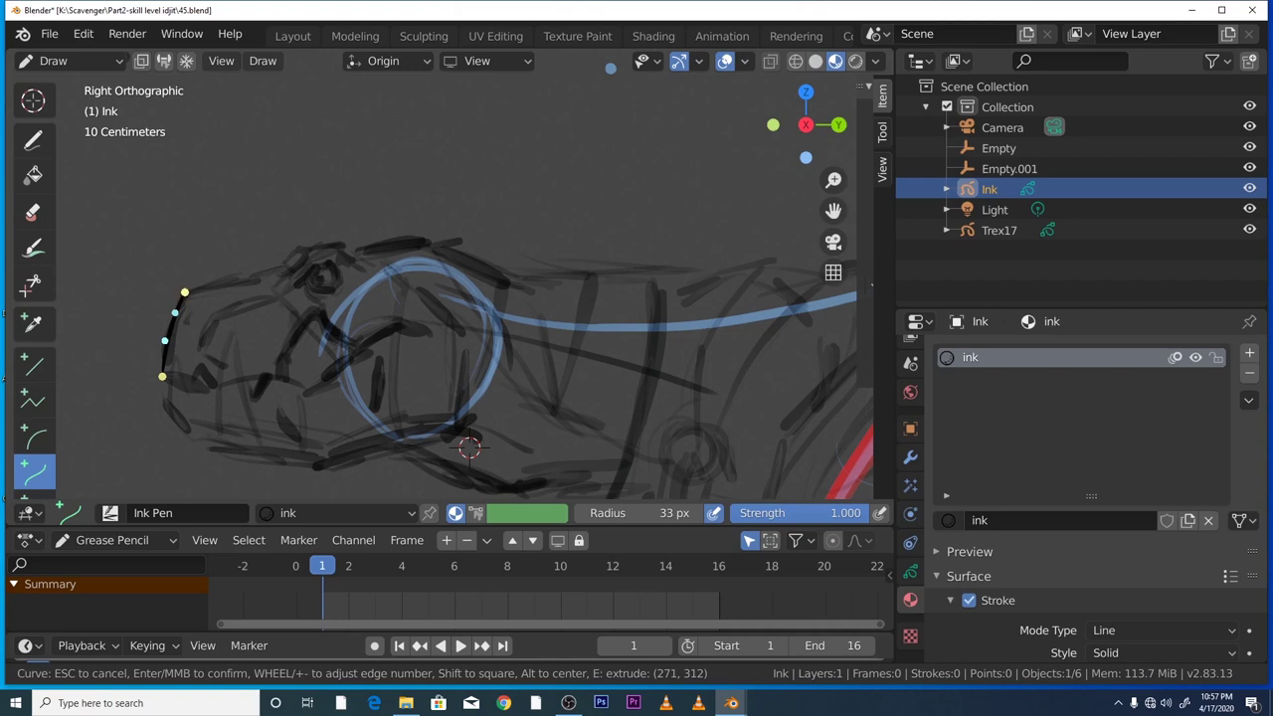
pyautogui.press('e')
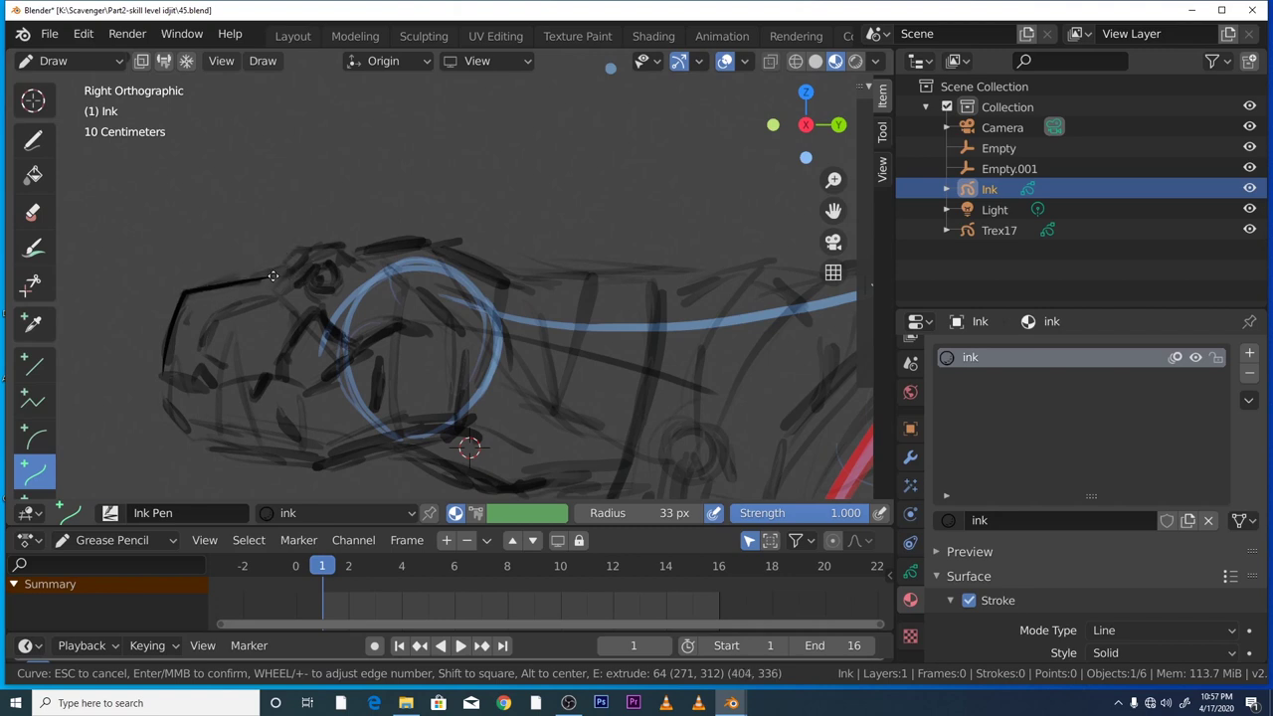
pyautogui.click(272, 276)
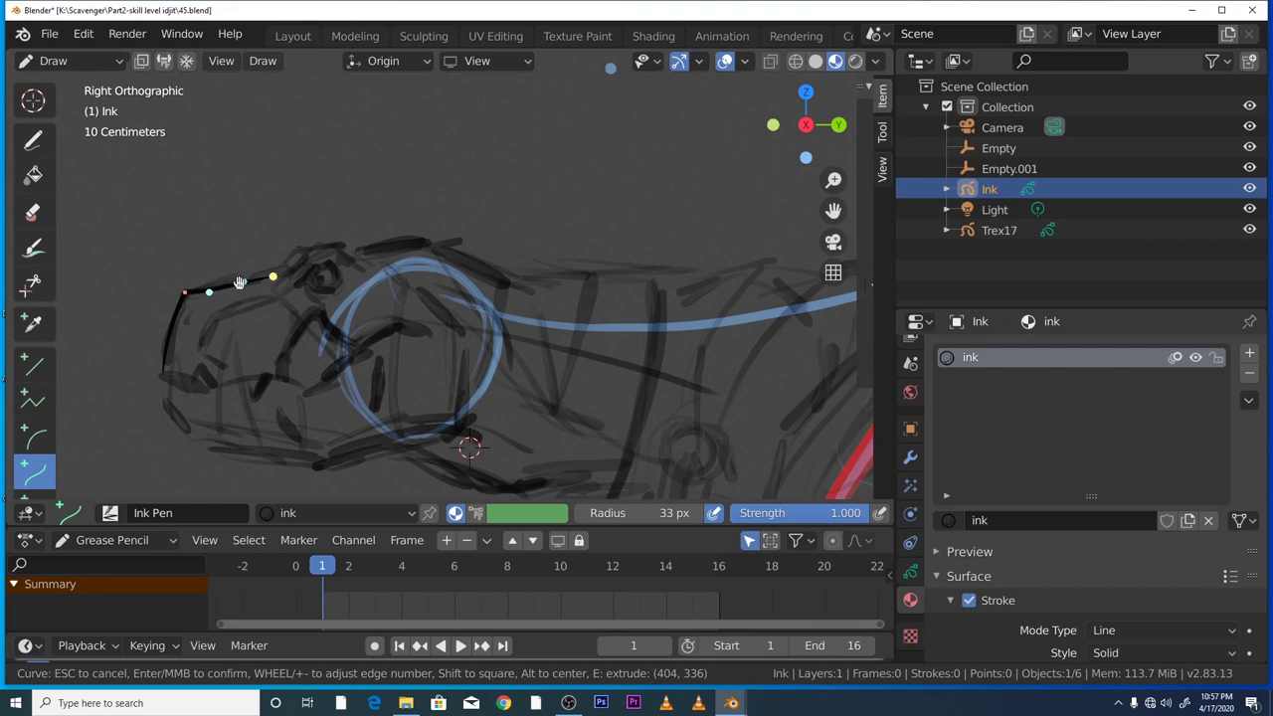
pyautogui.moveTo(276, 275); pyautogui.dragTo(283, 274)
# - Extend the head outline up over the brow ridge and down behind the eye, finishing the stroke
pyautogui.press('e')
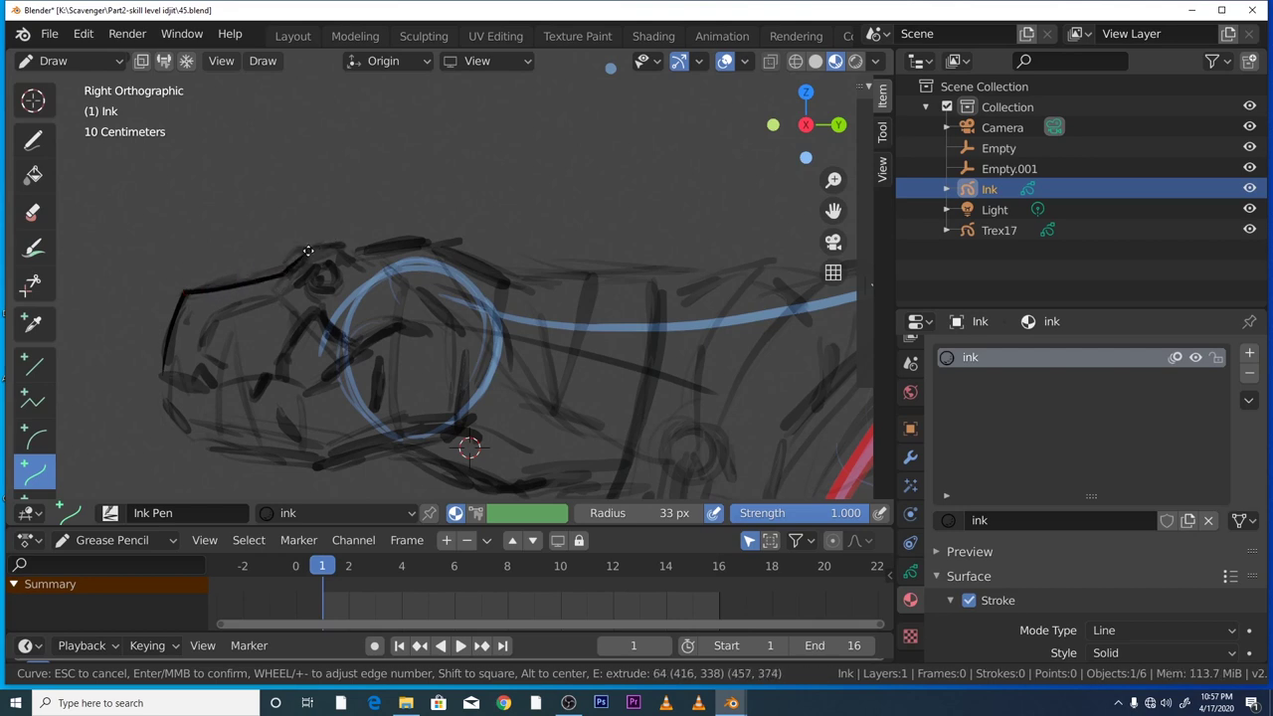
pyautogui.click(310, 252)
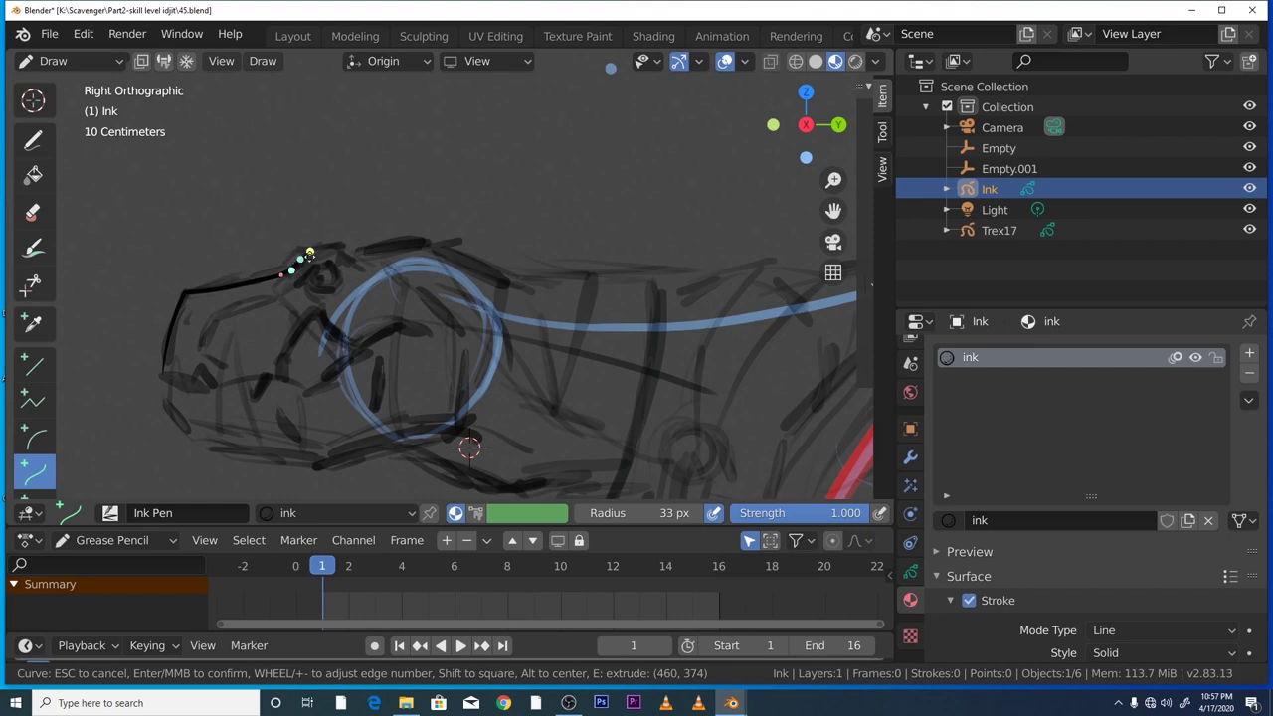
pyautogui.press('e')
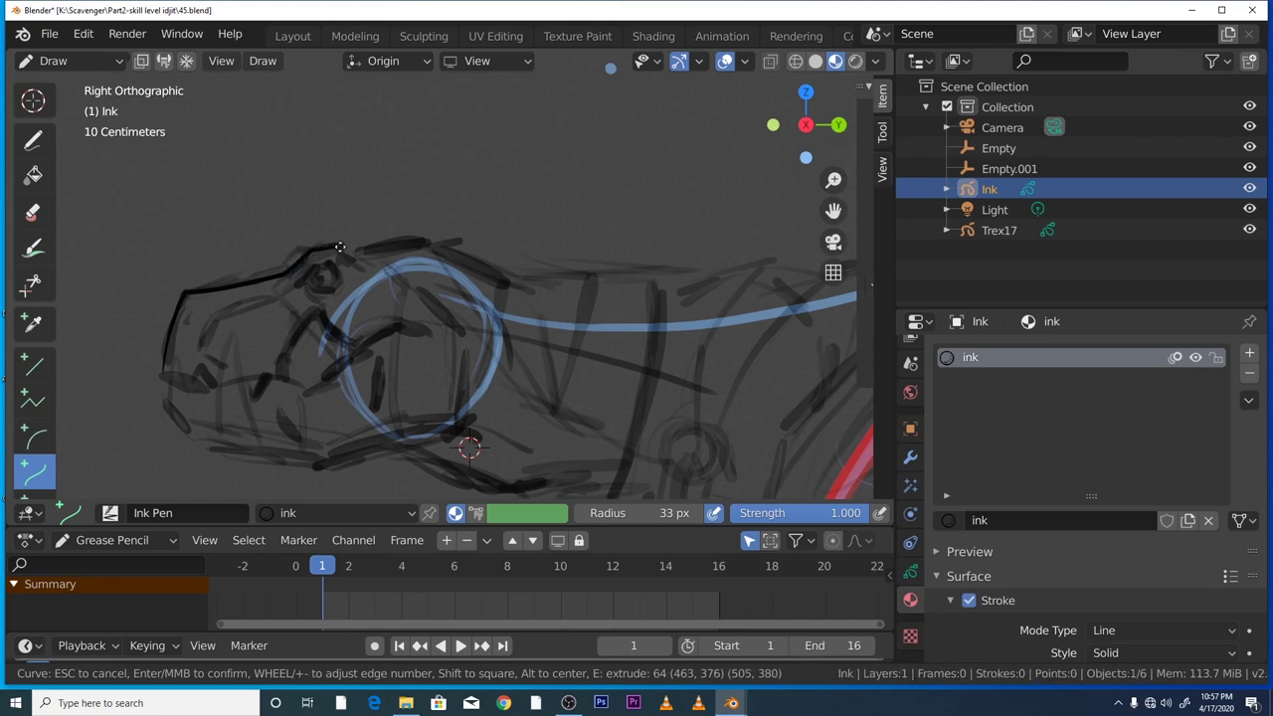
pyautogui.click(341, 247)
pyautogui.press('e')
pyautogui.click(366, 270)
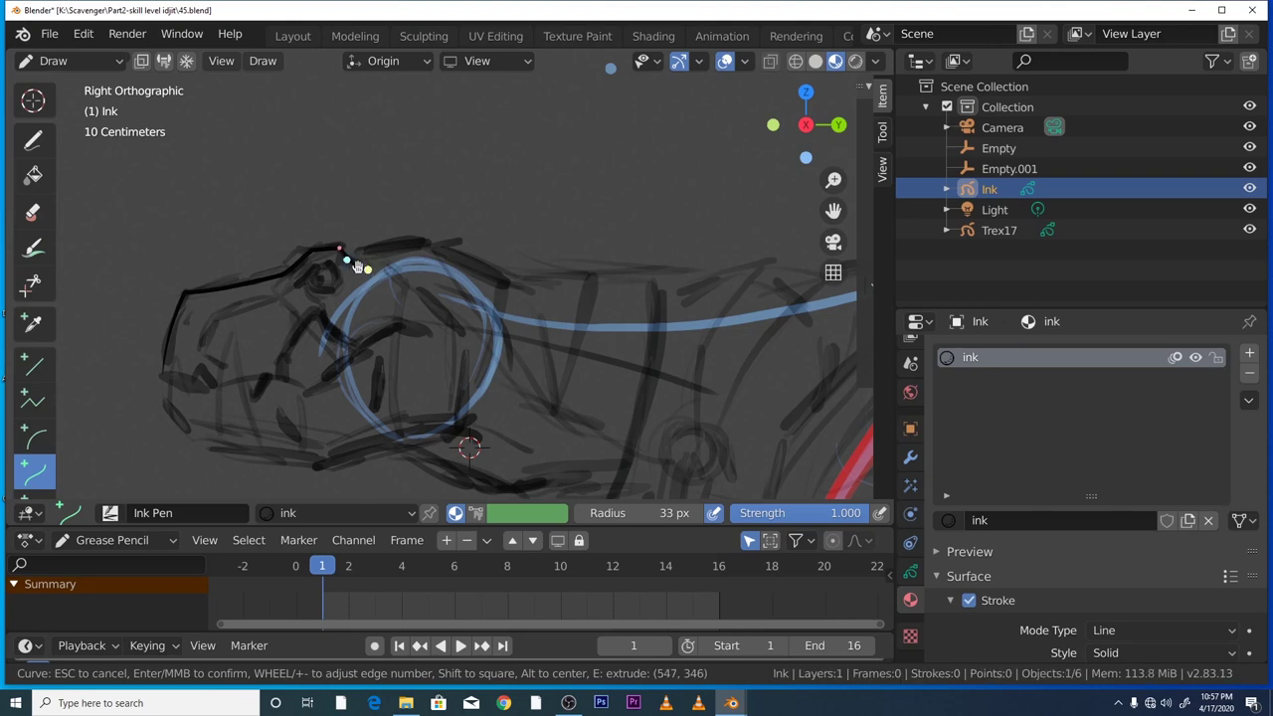
pyautogui.press('Return')
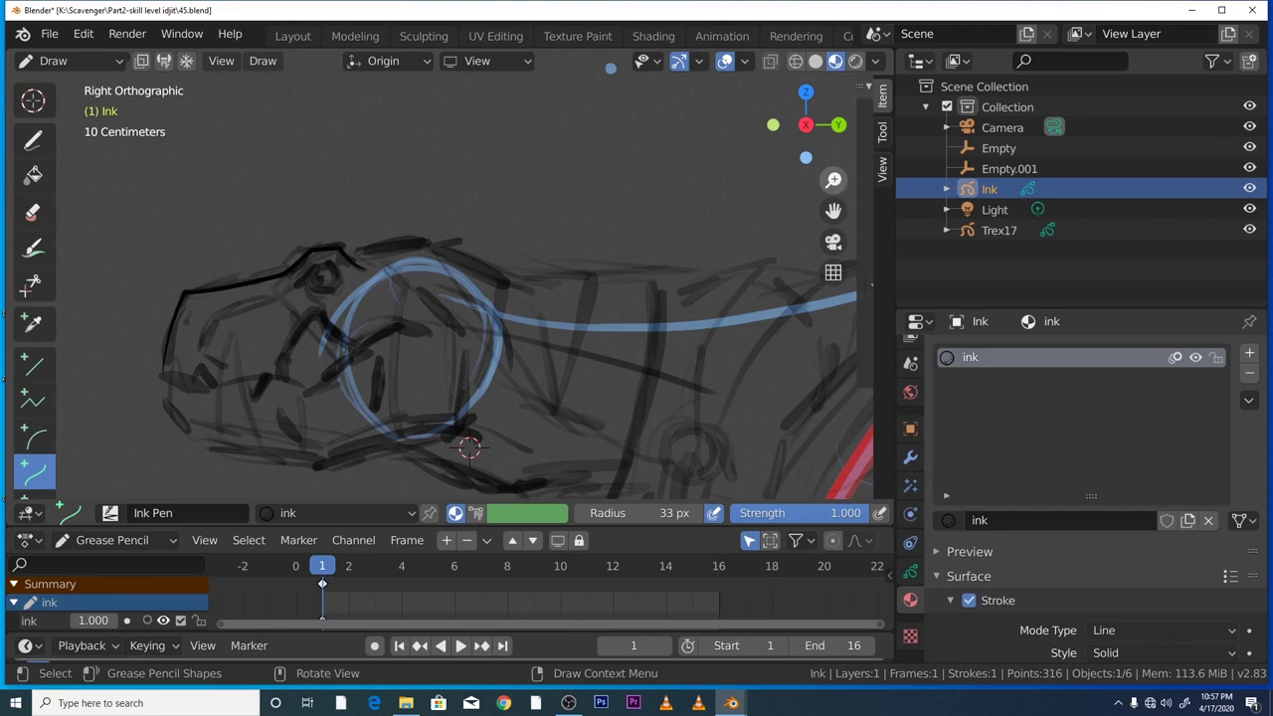
# - Ink the upper eyelid as a two-segment curve arching over the eye beneath the brow
pyautogui.scroll(4, 470, 448)
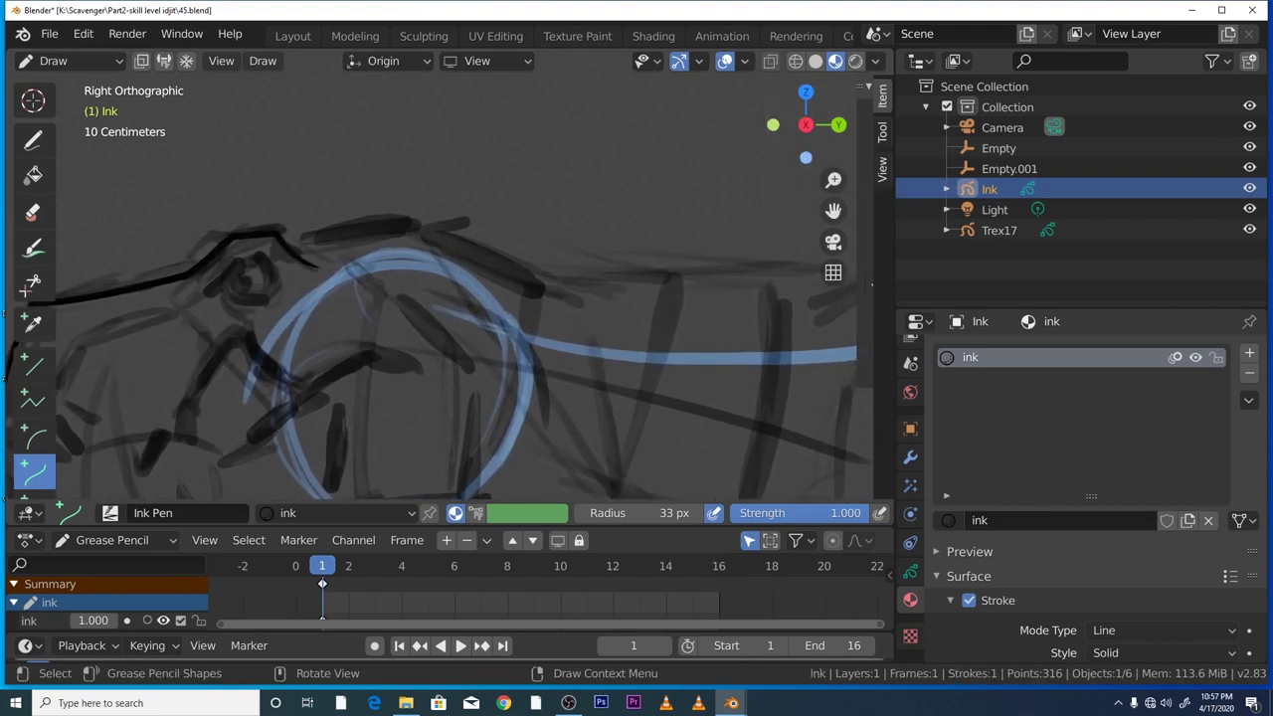
pyautogui.moveTo(205, 293); pyautogui.dragTo(249, 261)
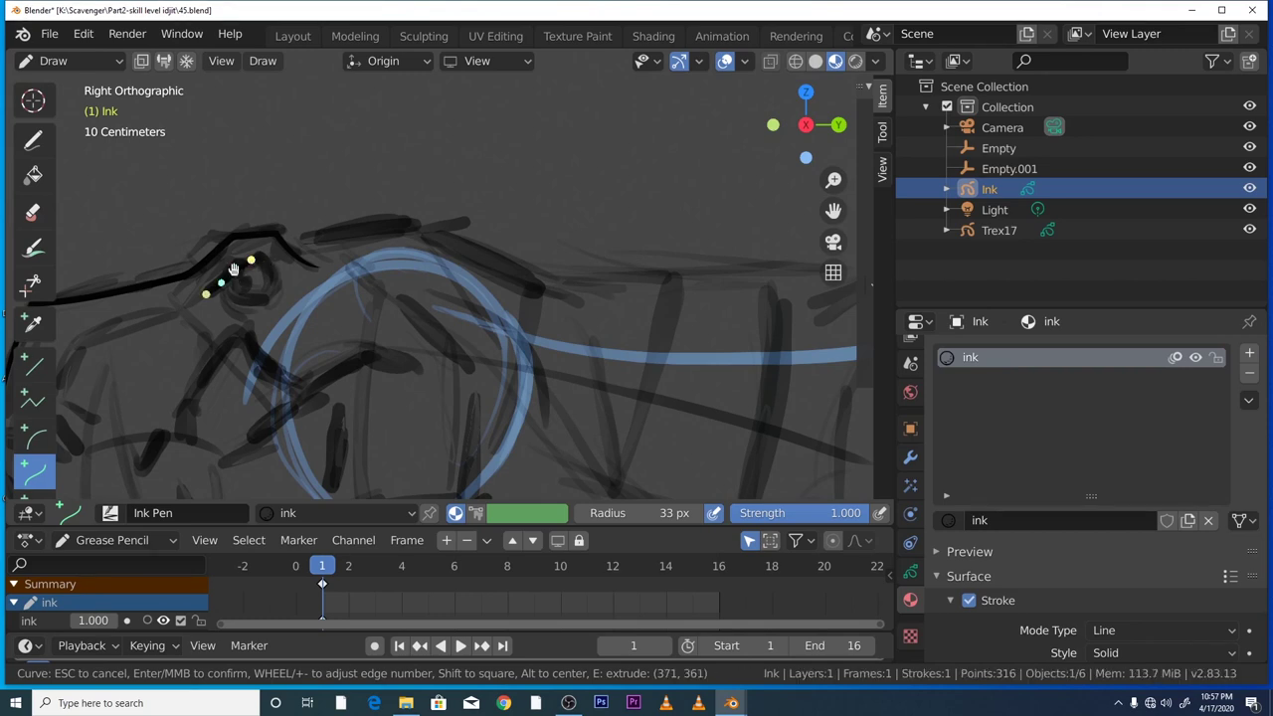
pyautogui.moveTo(235, 272)
pyautogui.mouseDown()
pyautogui.moveTo(231, 254)
pyautogui.moveTo(255, 263)
pyautogui.mouseUp()
pyautogui.press('e')
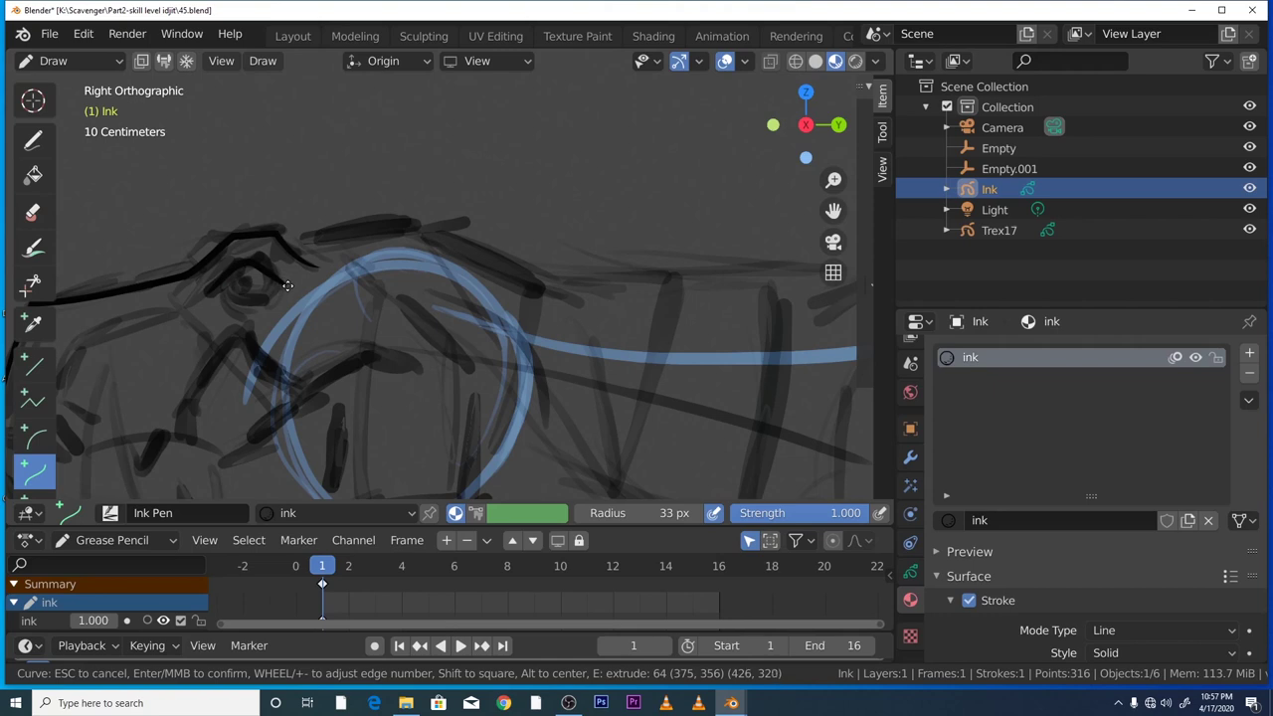
pyautogui.click(288, 287)
pyautogui.moveTo(276, 274); pyautogui.dragTo(287, 288)
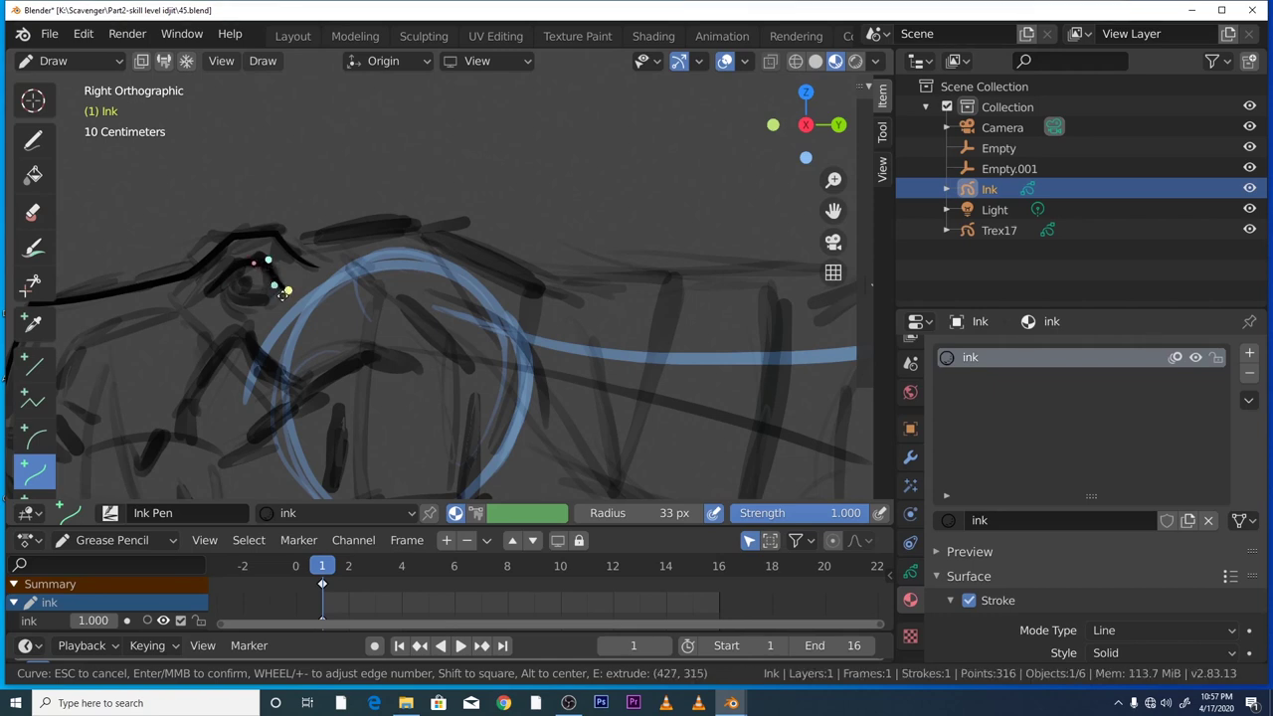
pyautogui.press('Return')
# - Ink the lower edge of the eye with two curved strokes beneath the pupil
pyautogui.moveTo(226, 278)
pyautogui.mouseDown()
pyautogui.moveTo(275, 307)
pyautogui.moveTo(219, 312)
pyautogui.moveTo(249, 306)
pyautogui.mouseUp()
pyautogui.moveTo(272, 305)
pyautogui.mouseDown()
pyautogui.moveTo(257, 322)
pyautogui.moveTo(215, 306)
pyautogui.moveTo(236, 322)
pyautogui.moveTo(252, 319)
pyautogui.moveTo(213, 307)
pyautogui.moveTo(224, 280)
pyautogui.moveTo(253, 320)
pyautogui.moveTo(210, 301)
pyautogui.mouseUp()
pyautogui.press('Return')
pyautogui.press('Return')
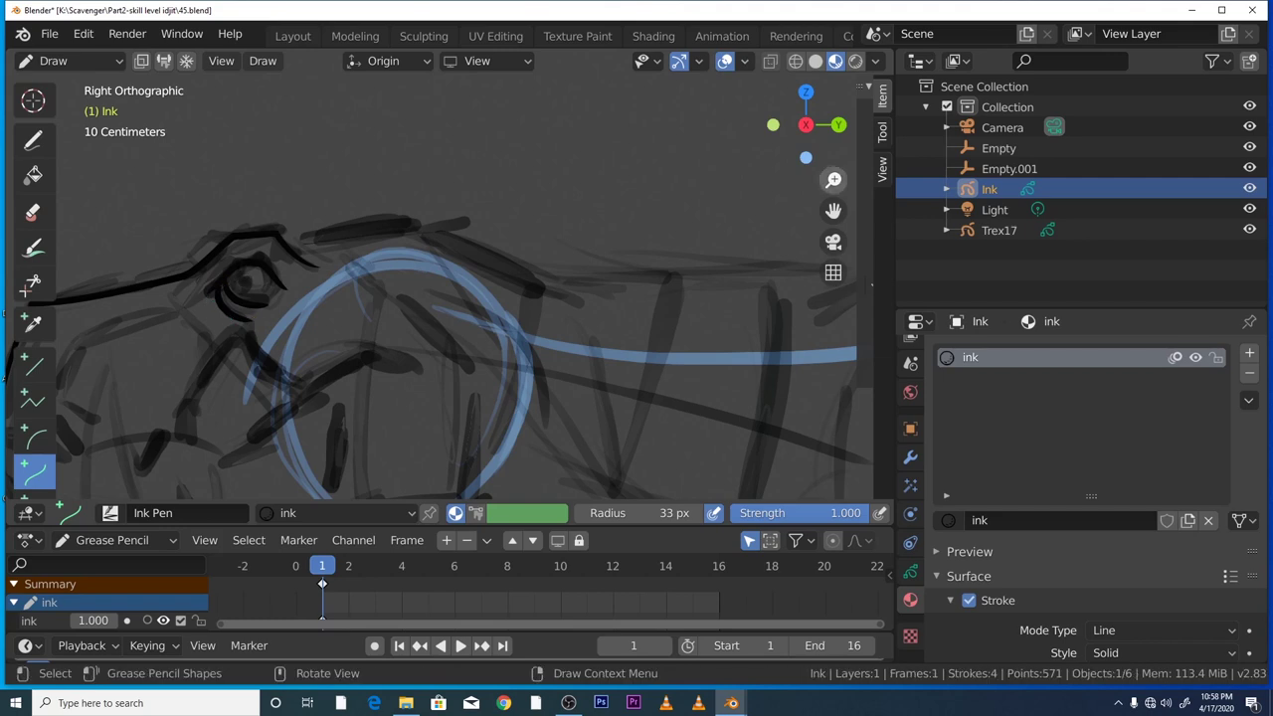
# - Ink the inner snout contour as one bowed curve from above the front of the mouth back toward the eye
pyautogui.scroll(-3, 467, 435)
pyautogui.moveTo(795, 251)
pyautogui.mouseDown()
pyautogui.moveTo(786, 237)
pyautogui.moveTo(762, 241)
pyautogui.mouseUp()
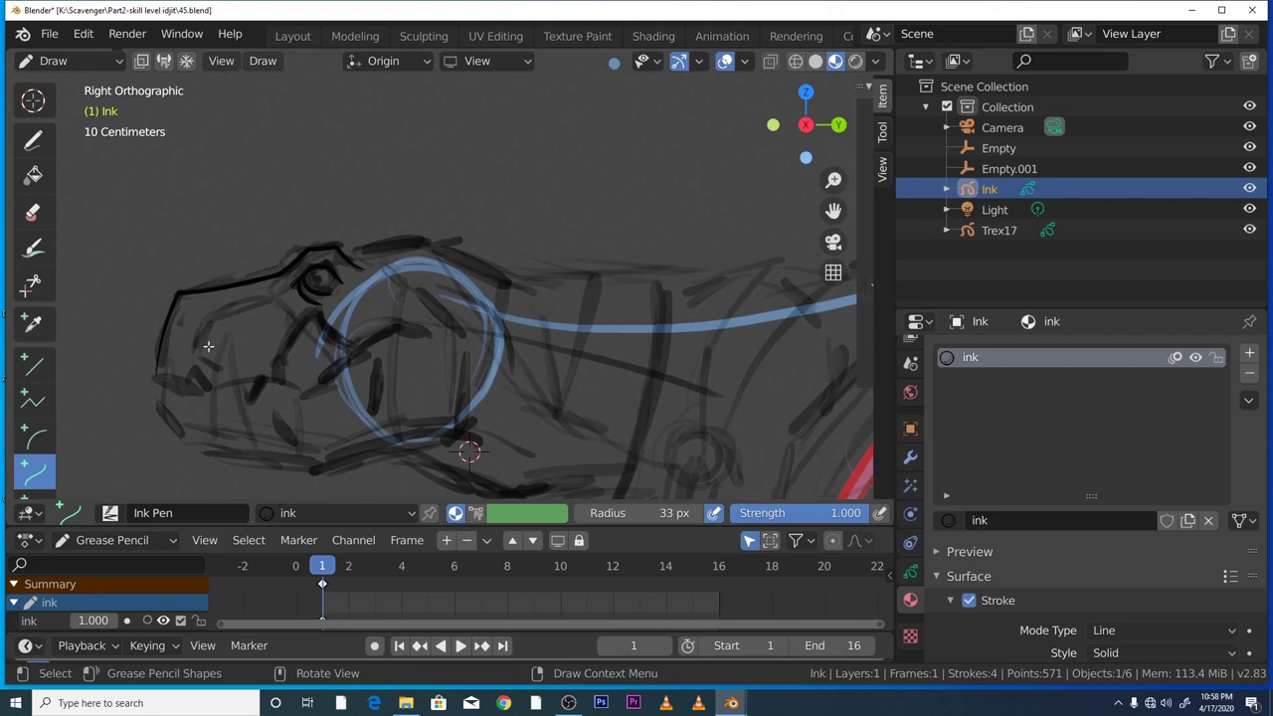
pyautogui.scroll(2, 247, 350)
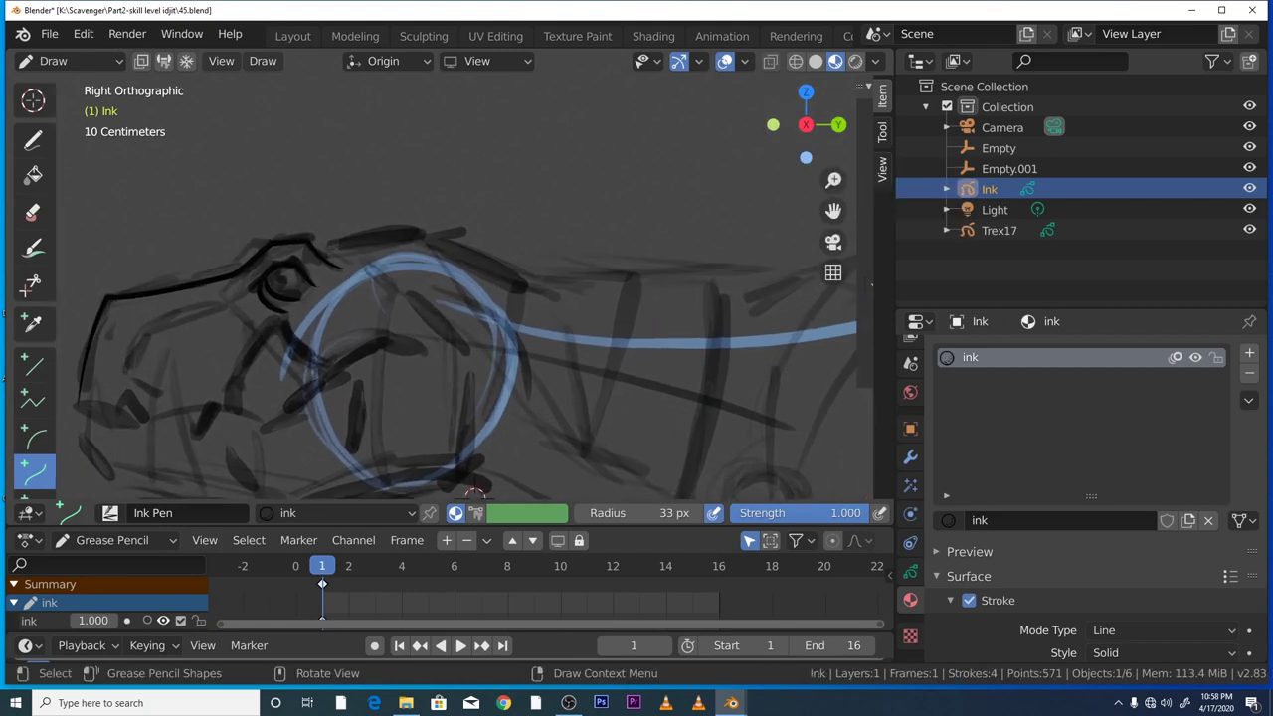
pyautogui.moveTo(123, 376); pyautogui.dragTo(217, 307)
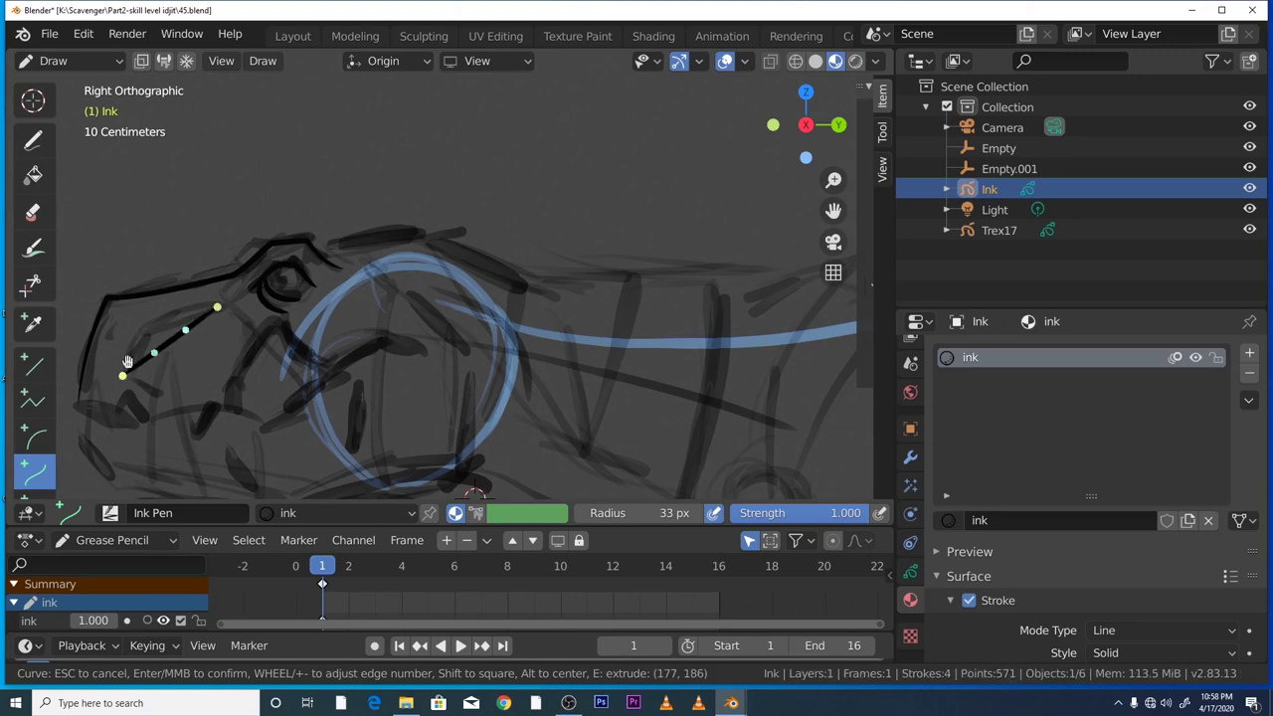
pyautogui.moveTo(154, 311)
pyautogui.mouseDown()
pyautogui.moveTo(128, 315)
pyautogui.moveTo(134, 346)
pyautogui.mouseUp()
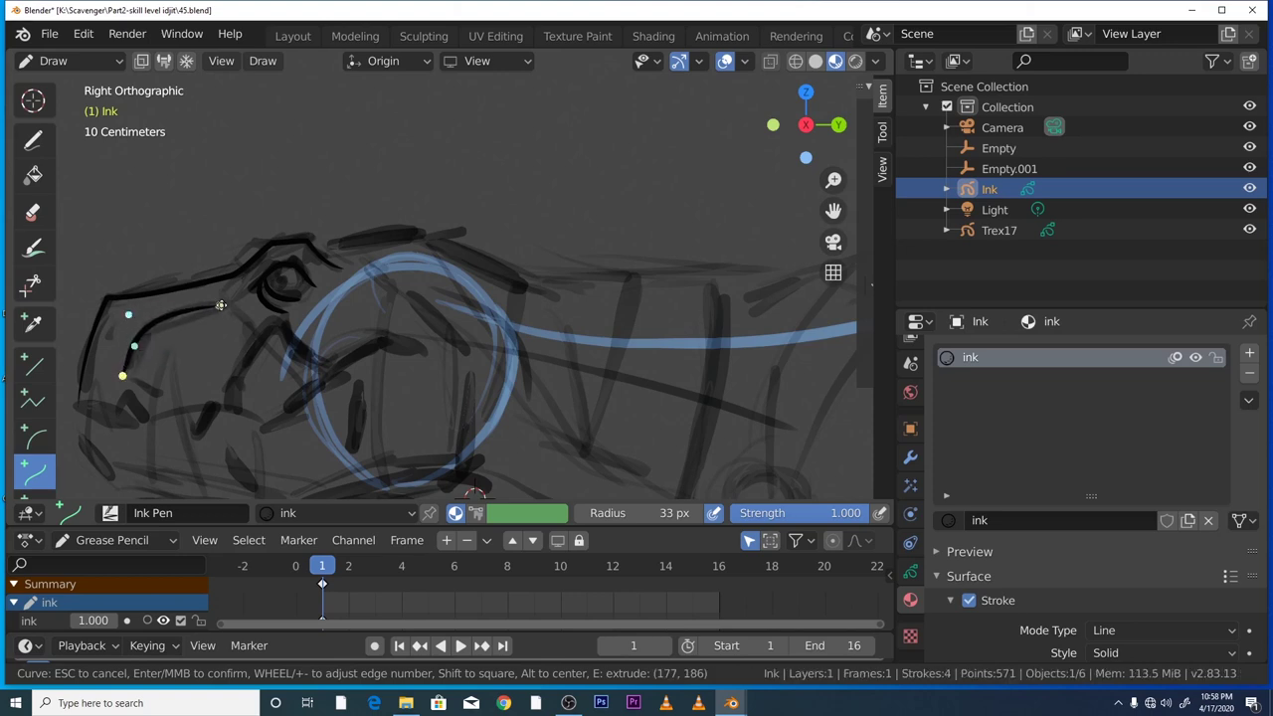
pyautogui.moveTo(218, 306); pyautogui.dragTo(230, 303)
pyautogui.moveTo(130, 313); pyautogui.dragTo(138, 314)
pyautogui.press('Return')
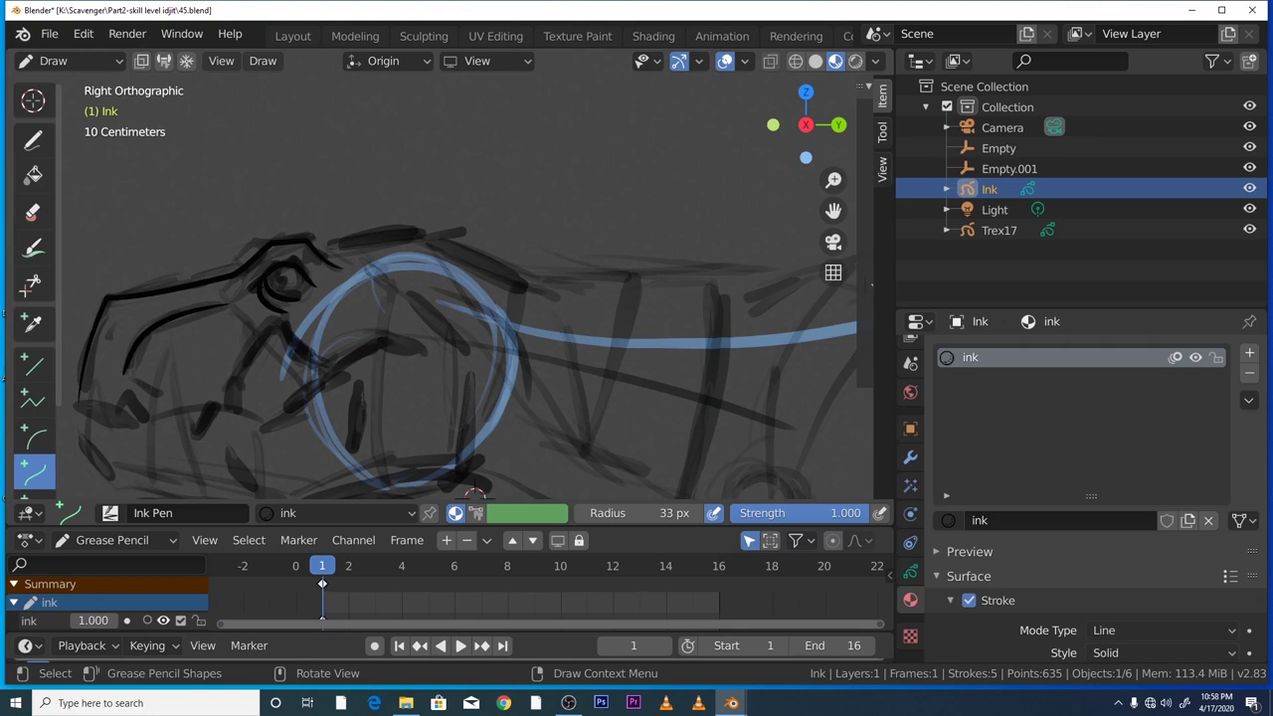
# - Ink the nostril near the snout tip with two short overlapping curves
pyautogui.moveTo(132, 314)
pyautogui.mouseDown()
pyautogui.moveTo(103, 355)
pyautogui.moveTo(127, 315)
pyautogui.mouseUp()
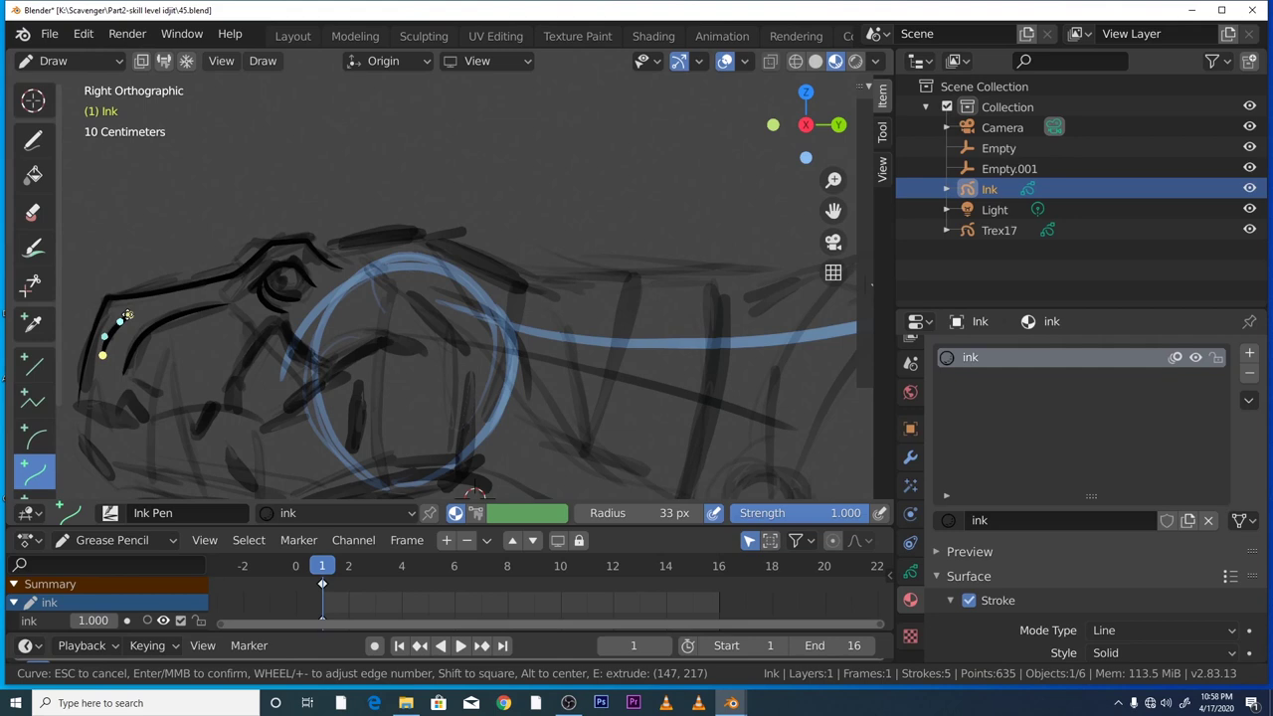
pyautogui.press('Return')
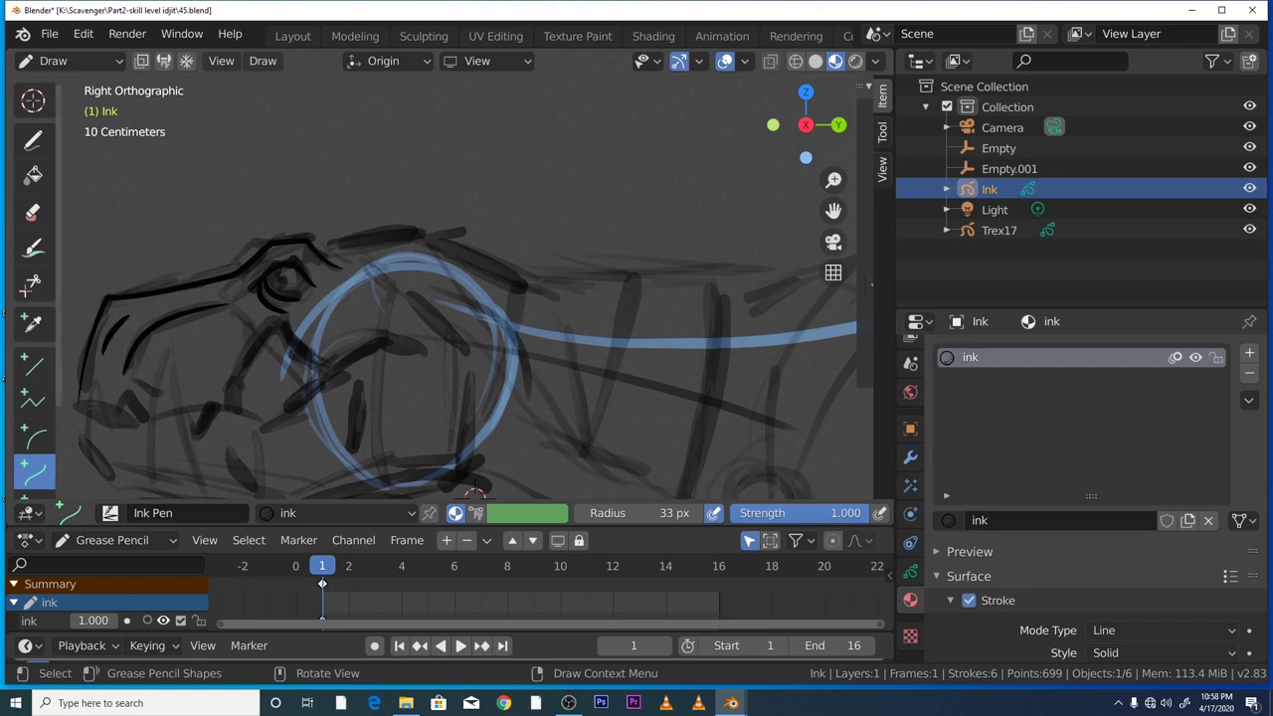
pyautogui.moveTo(103, 350); pyautogui.dragTo(118, 327)
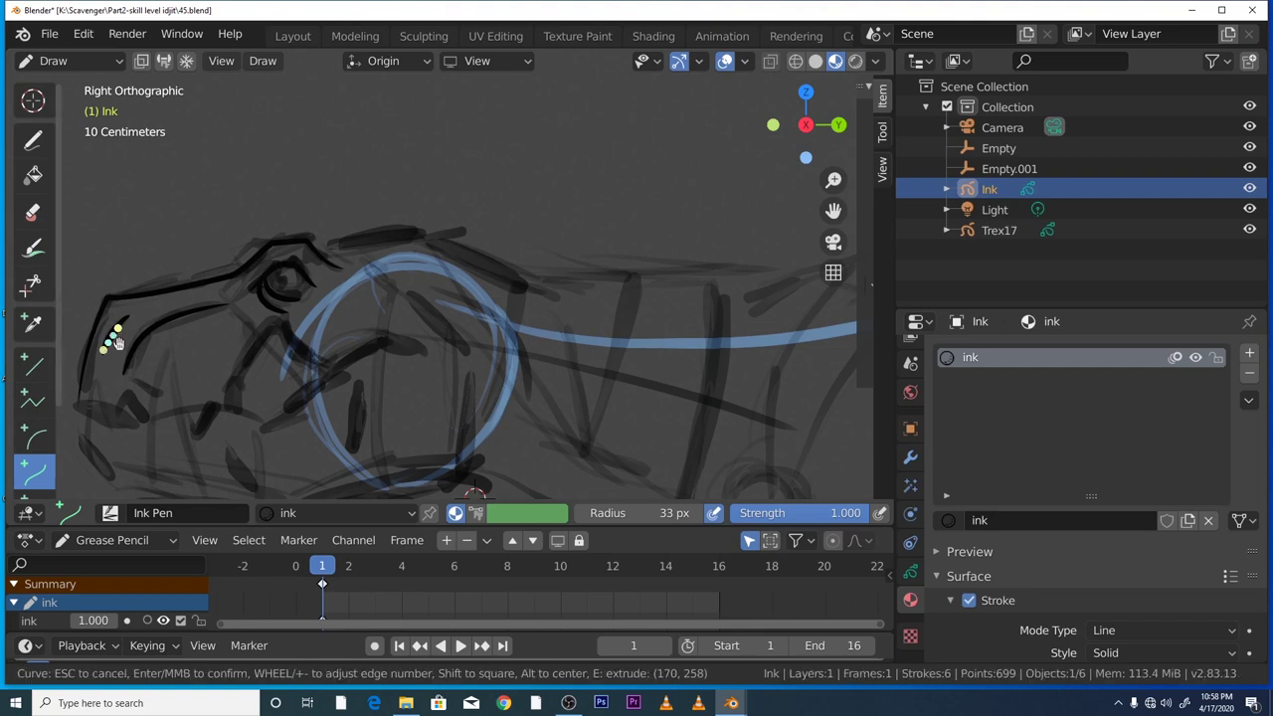
pyautogui.press('Return')
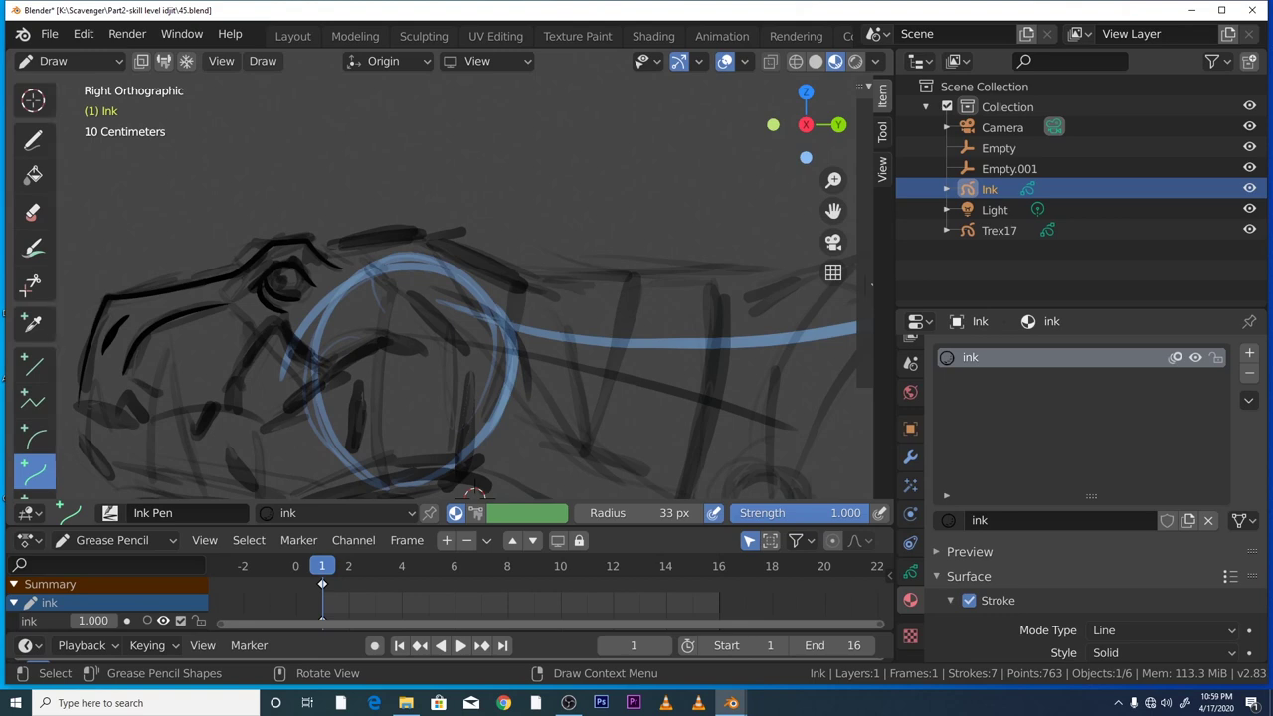
# - Ink the angular cheek outline below the eye as one extruded curve, running over its peak, back corner and lower edge
pyautogui.moveTo(230, 410); pyautogui.dragTo(275, 328)
pyautogui.moveTo(245, 383)
pyautogui.mouseDown()
pyautogui.moveTo(224, 371)
pyautogui.moveTo(270, 329)
pyautogui.moveTo(220, 383)
pyautogui.moveTo(222, 414)
pyautogui.mouseUp()
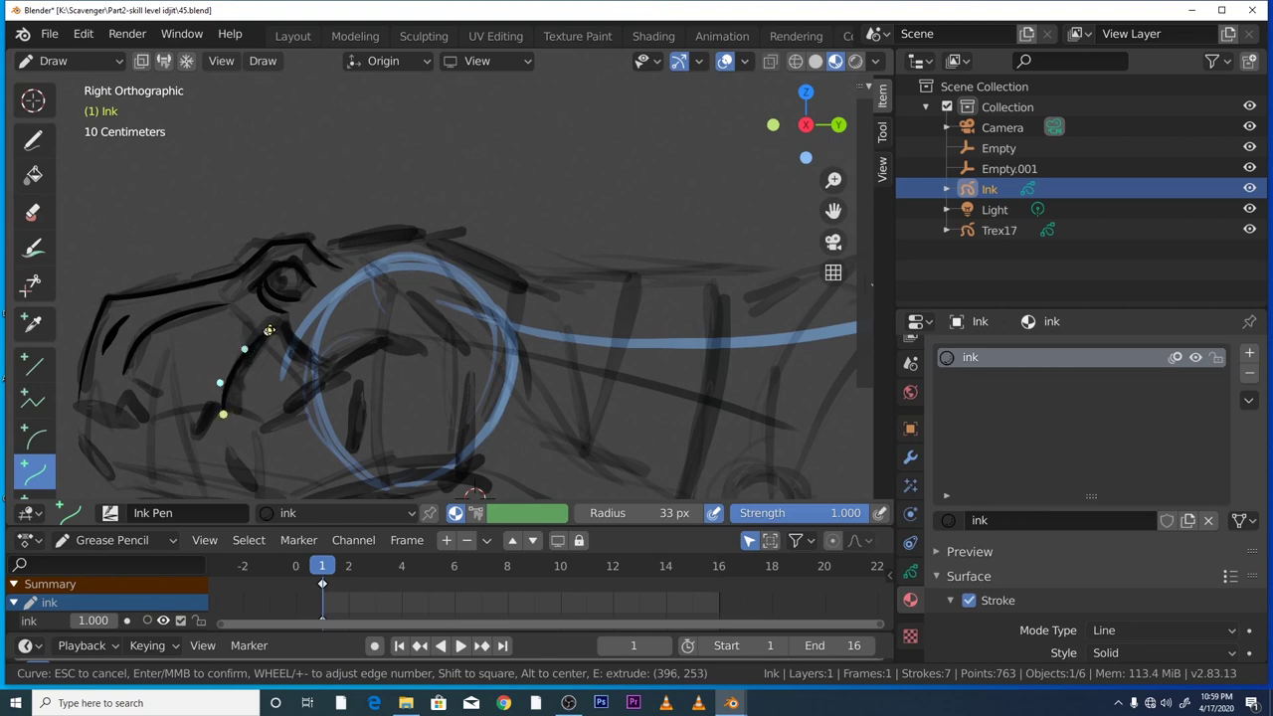
pyautogui.press('e')
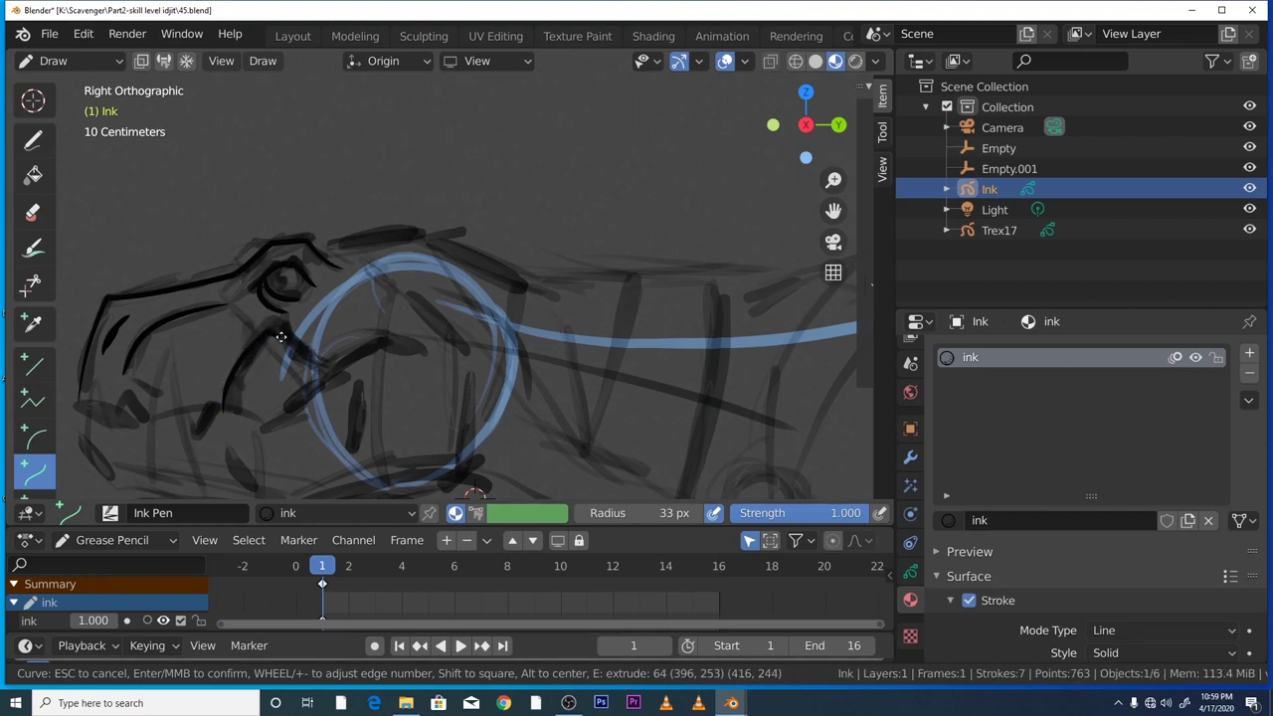
pyautogui.click(321, 379)
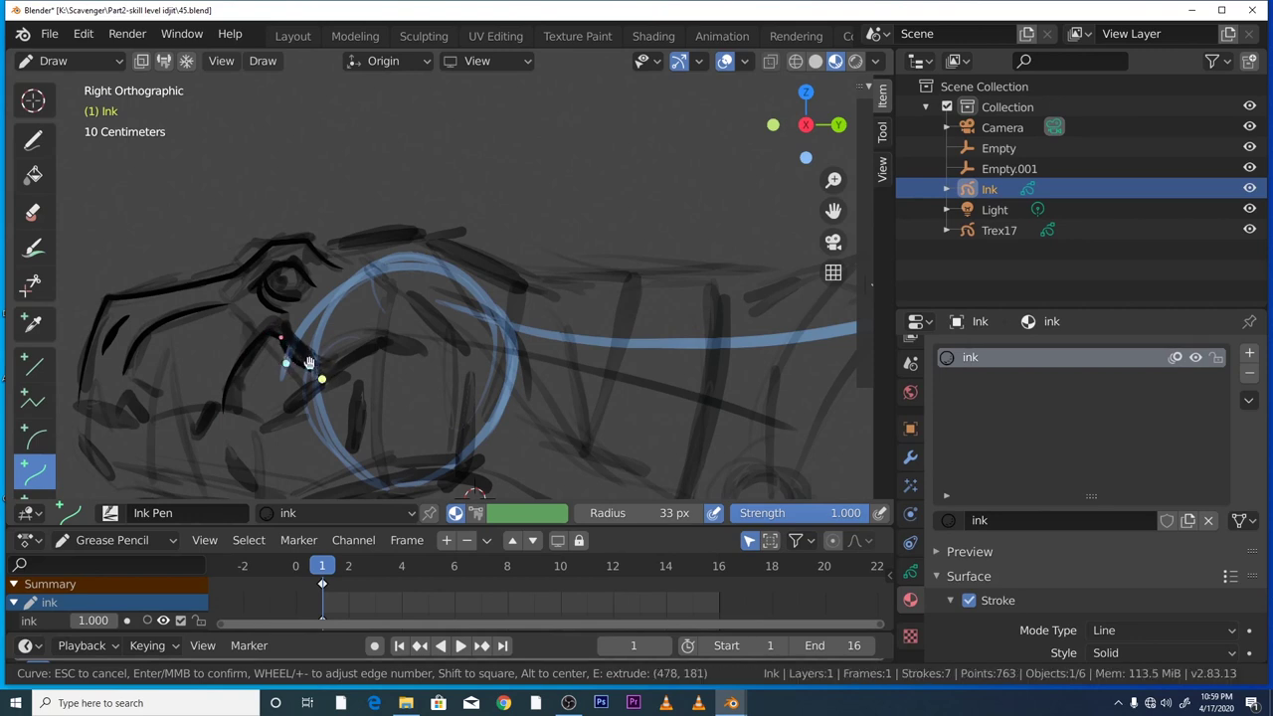
pyautogui.moveTo(309, 363); pyautogui.dragTo(328, 378)
pyautogui.press('e')
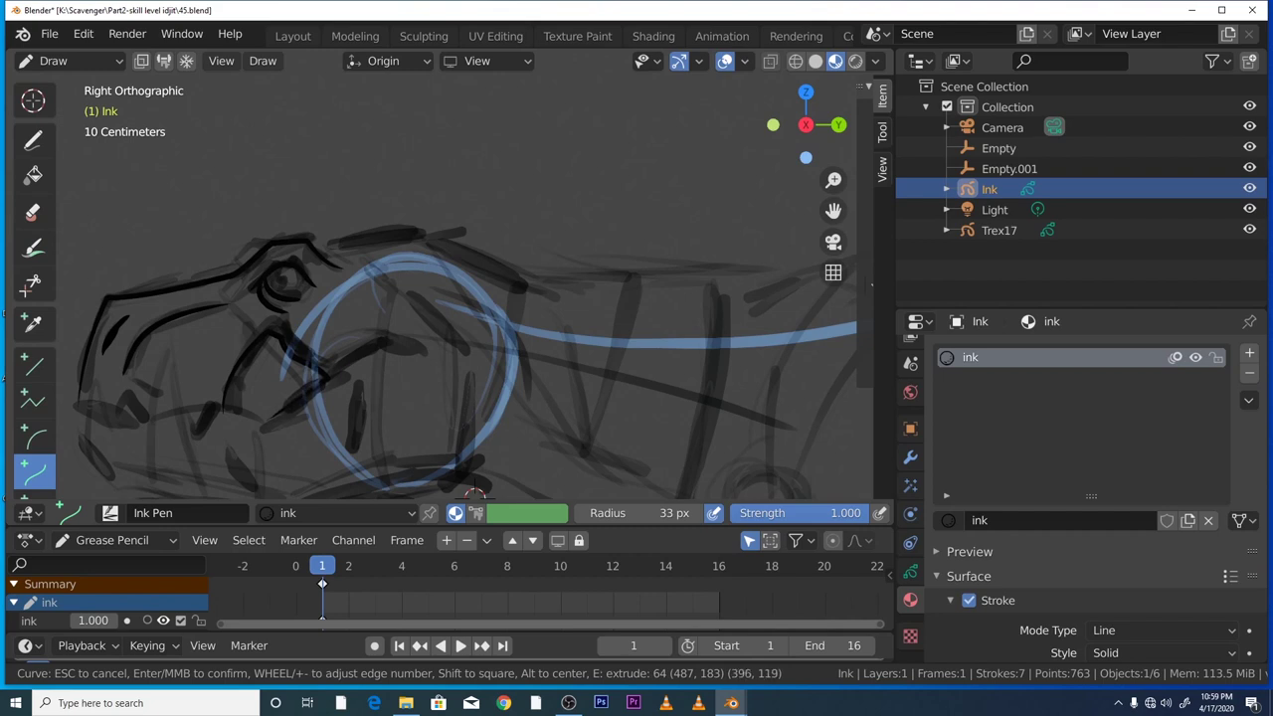
pyautogui.moveTo(266, 420)
pyautogui.mouseDown()
pyautogui.moveTo(307, 403)
pyautogui.moveTo(283, 420)
pyautogui.mouseUp()
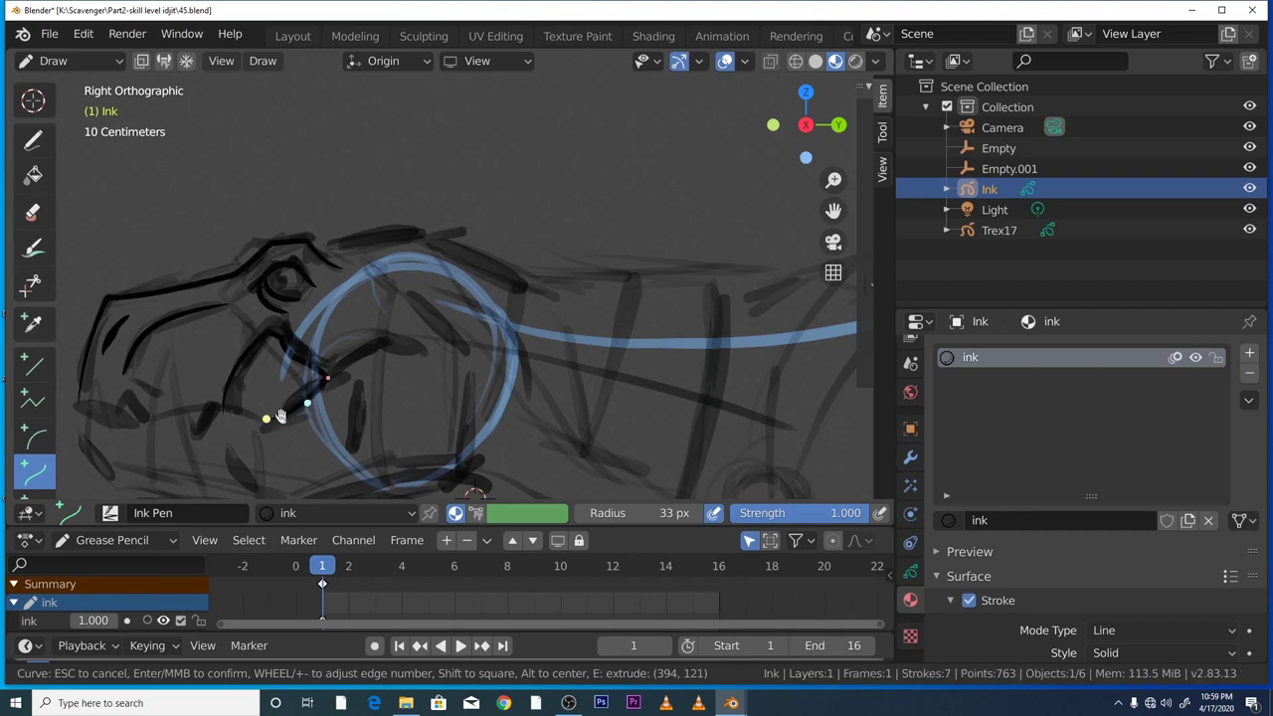
pyautogui.press('e')
pyautogui.press('Return')
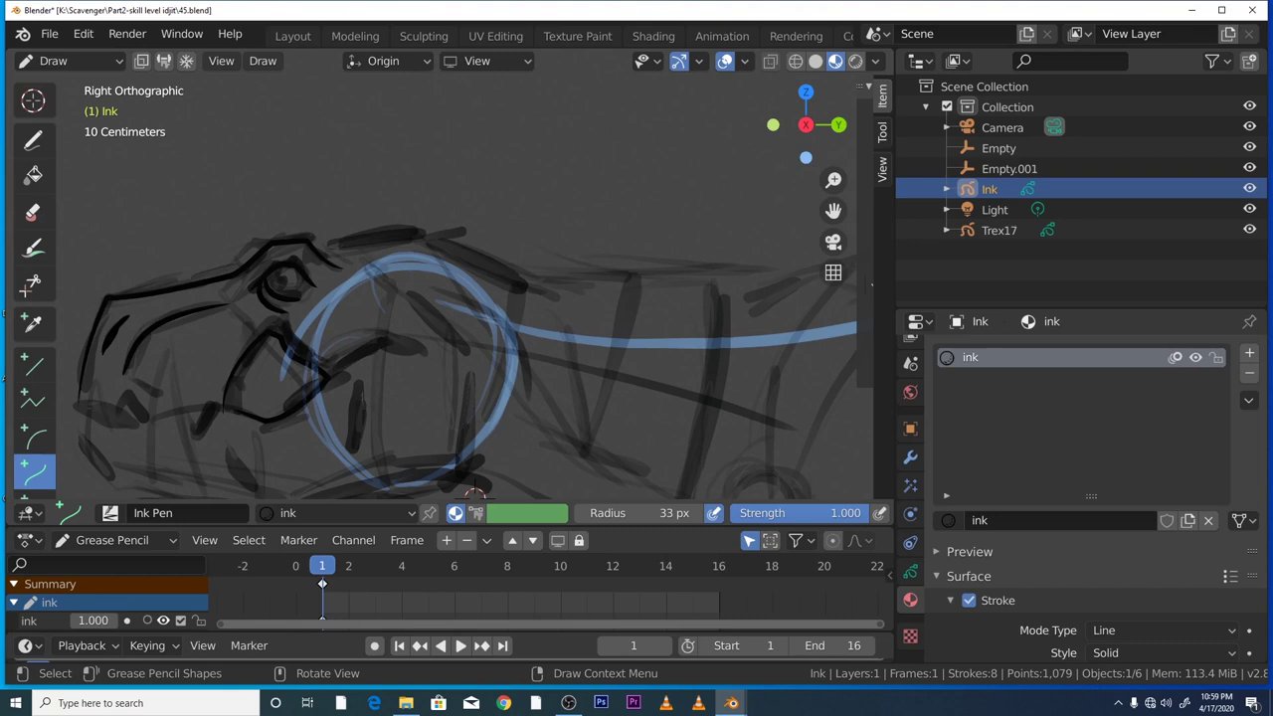
# - Ink the crease running back from the cheek's rear corner and a short stroke below the cheek's front end
pyautogui.moveTo(323, 368); pyautogui.dragTo(376, 344)
pyautogui.press('e')
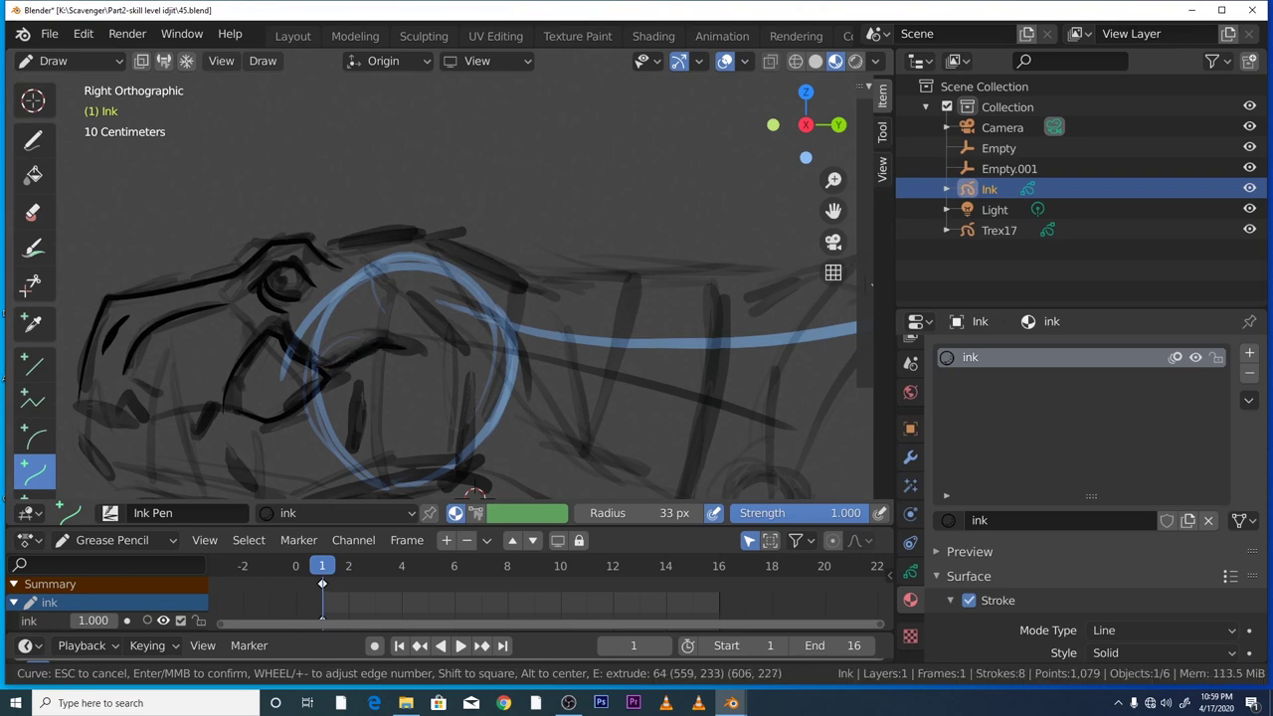
pyautogui.press('Return')
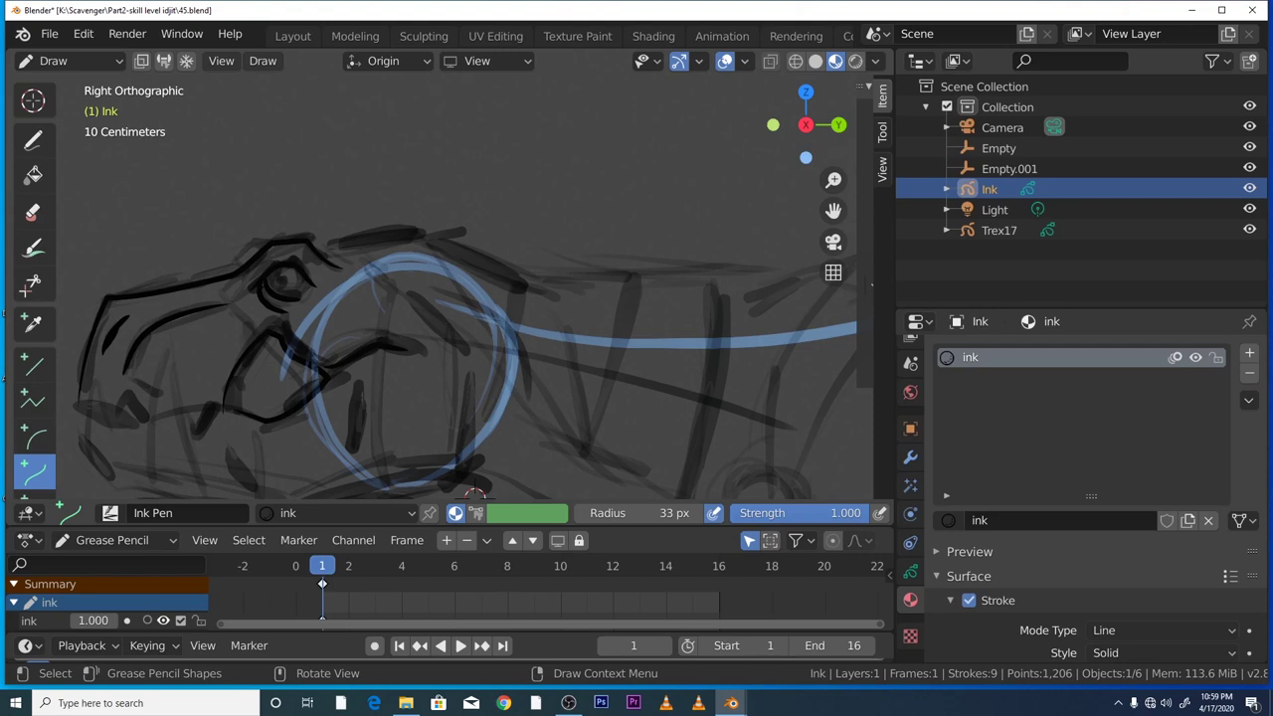
pyautogui.moveTo(194, 432)
pyautogui.mouseDown()
pyautogui.moveTo(220, 403)
pyautogui.moveTo(206, 401)
pyautogui.moveTo(201, 418)
pyautogui.mouseUp()
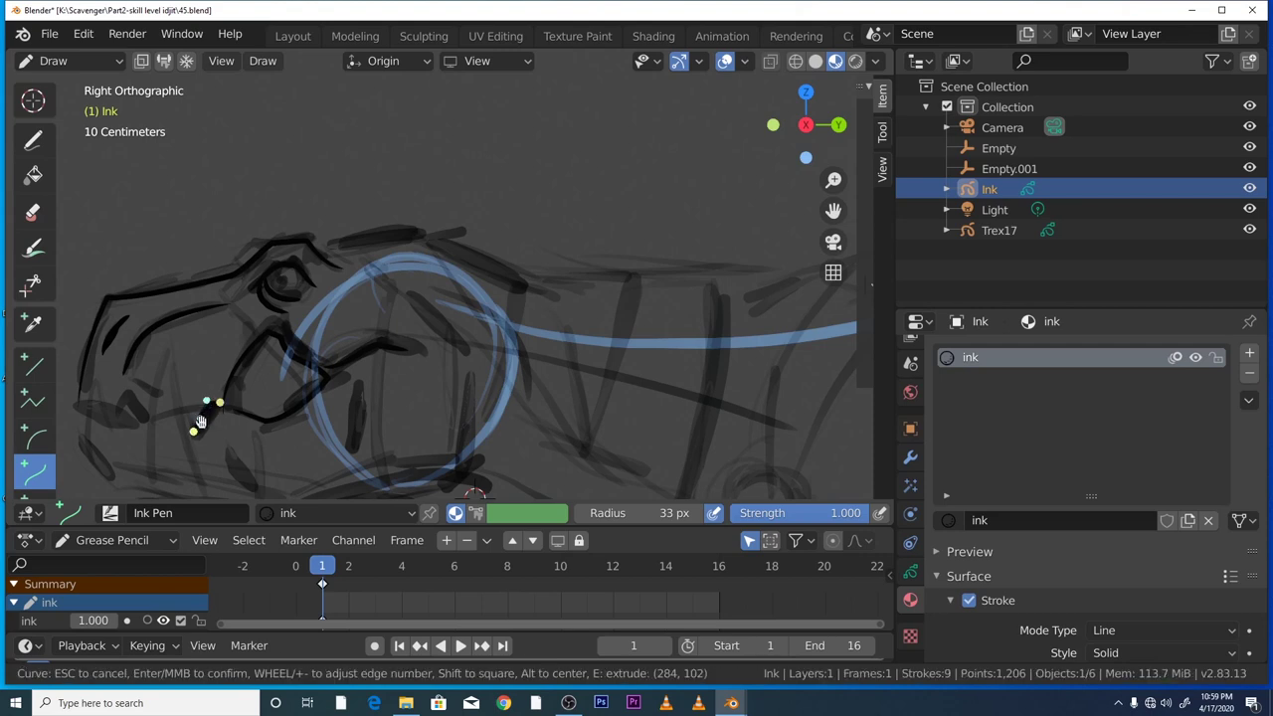
pyautogui.press('Return')
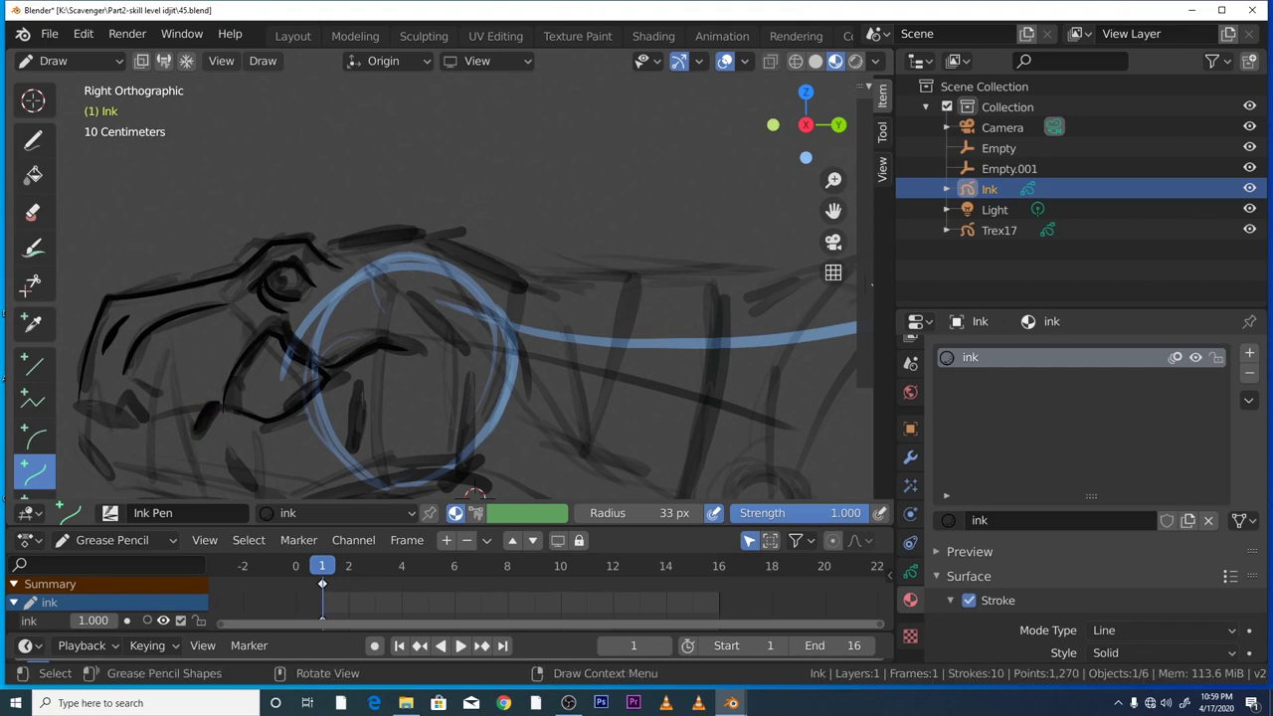
# - Ink the lower jaw as one extruded curve from the back of the head, down around the jaw corner, along the underside and up the chin
pyautogui.moveTo(834, 180)
pyautogui.mouseDown()
pyautogui.moveTo(788, 260)
pyautogui.moveTo(811, 233)
pyautogui.moveTo(791, 237)
pyautogui.mouseUp()
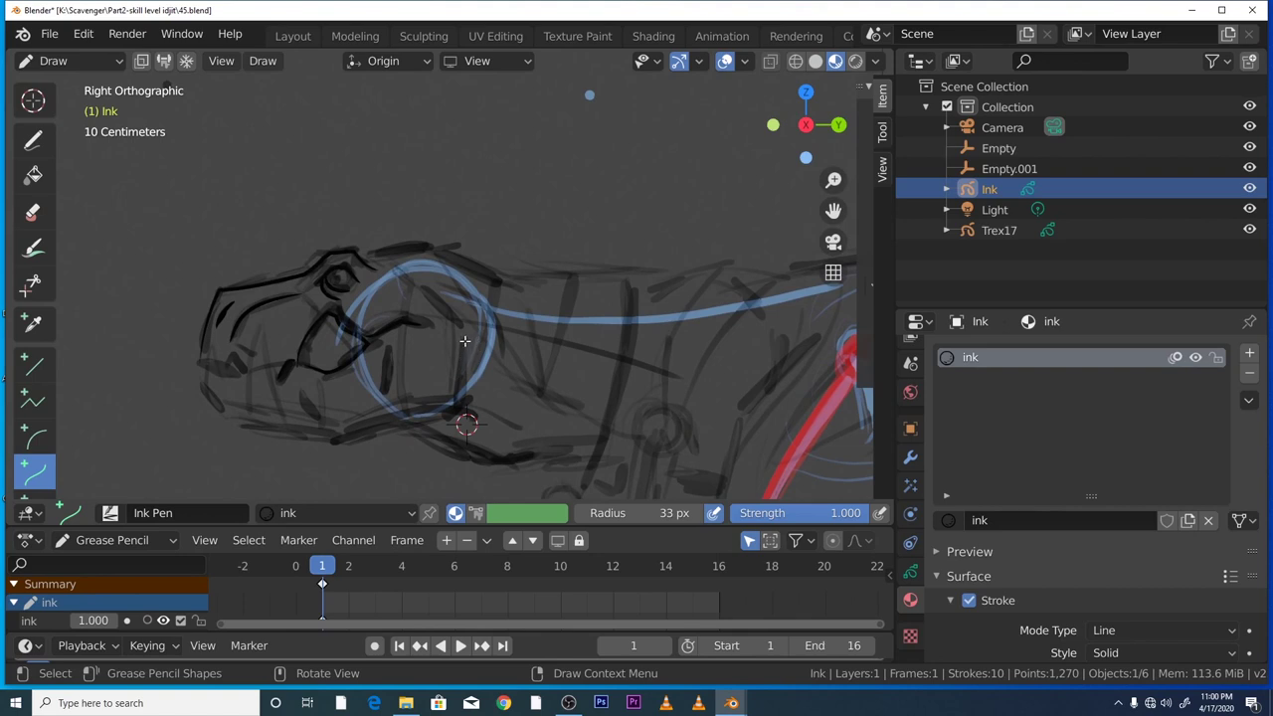
pyautogui.moveTo(465, 343); pyautogui.dragTo(460, 409)
pyautogui.press('e')
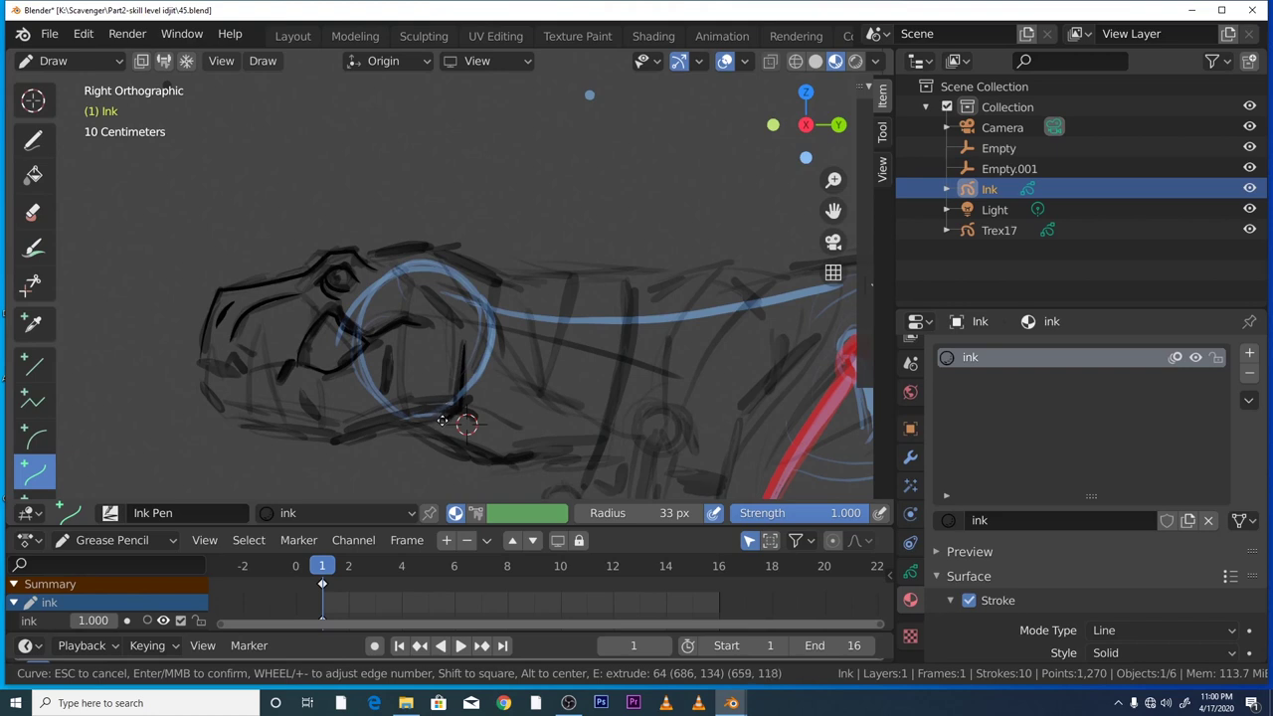
pyautogui.click(445, 419)
pyautogui.press('e')
pyautogui.click(335, 442)
pyautogui.moveTo(407, 427)
pyautogui.mouseDown()
pyautogui.moveTo(408, 410)
pyautogui.moveTo(375, 429)
pyautogui.moveTo(418, 400)
pyautogui.mouseUp()
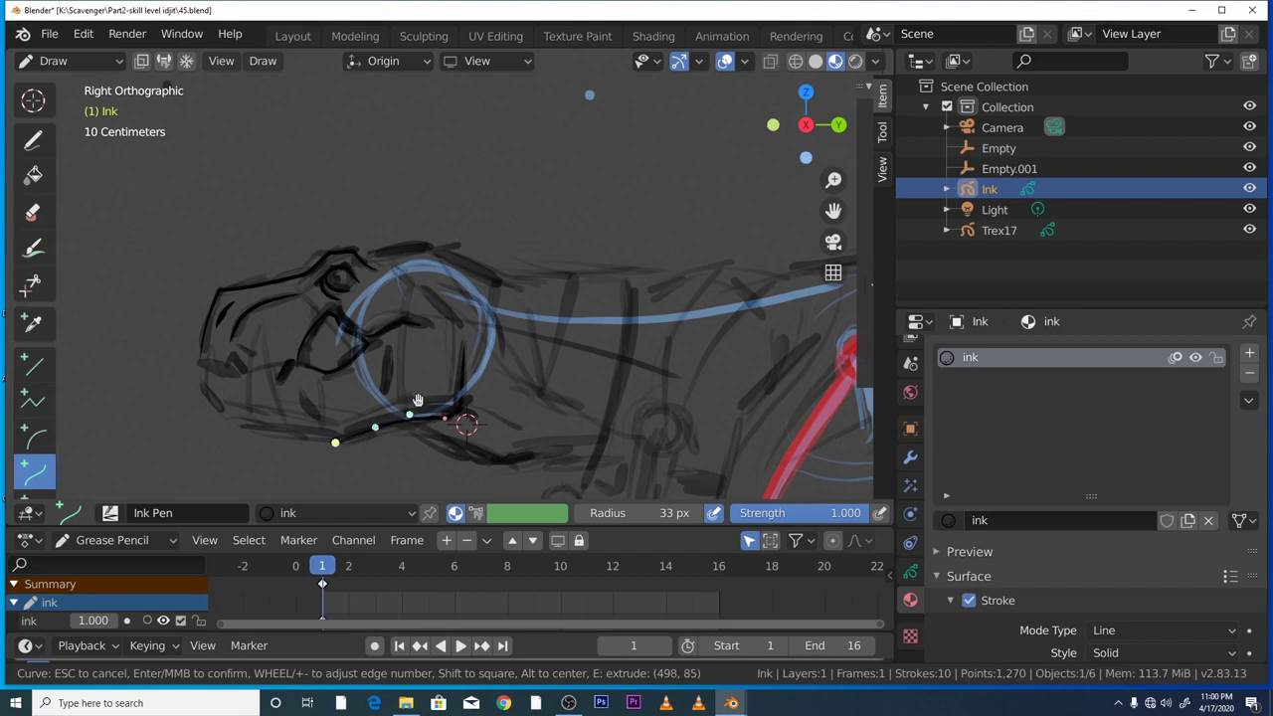
pyautogui.press('e')
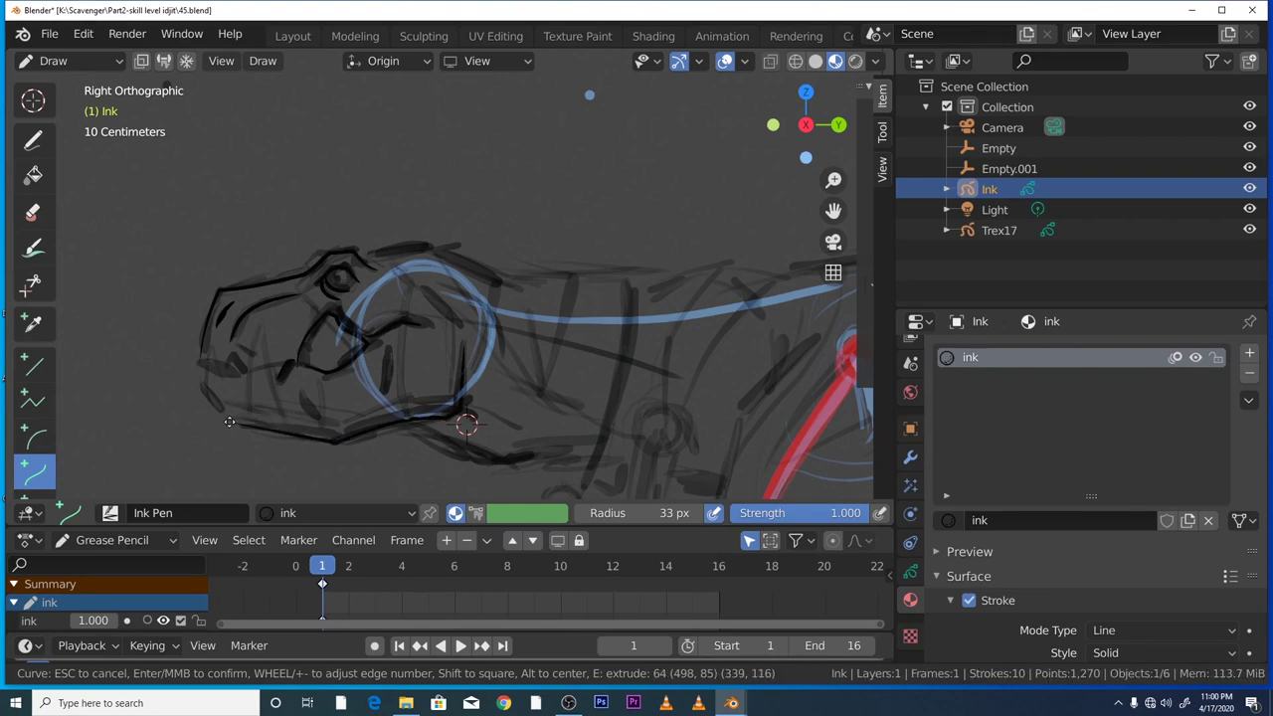
pyautogui.click(228, 423)
pyautogui.moveTo(299, 435); pyautogui.dragTo(266, 433)
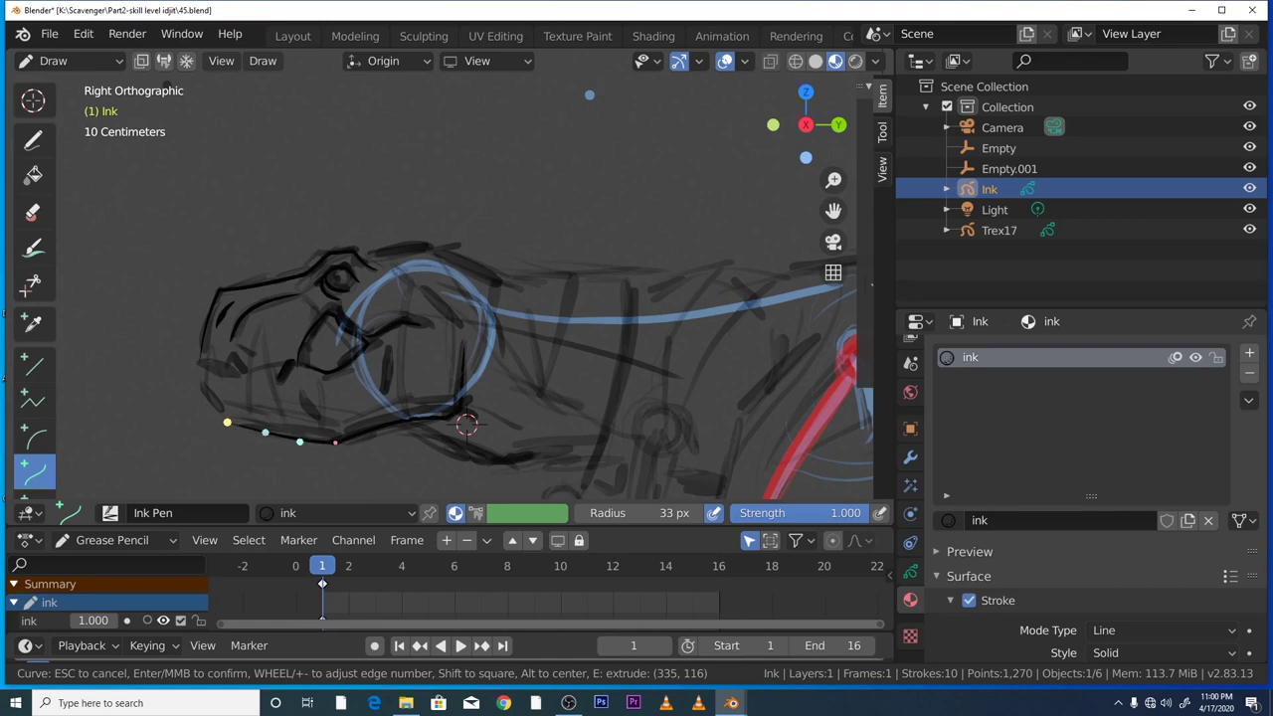
pyautogui.press('e')
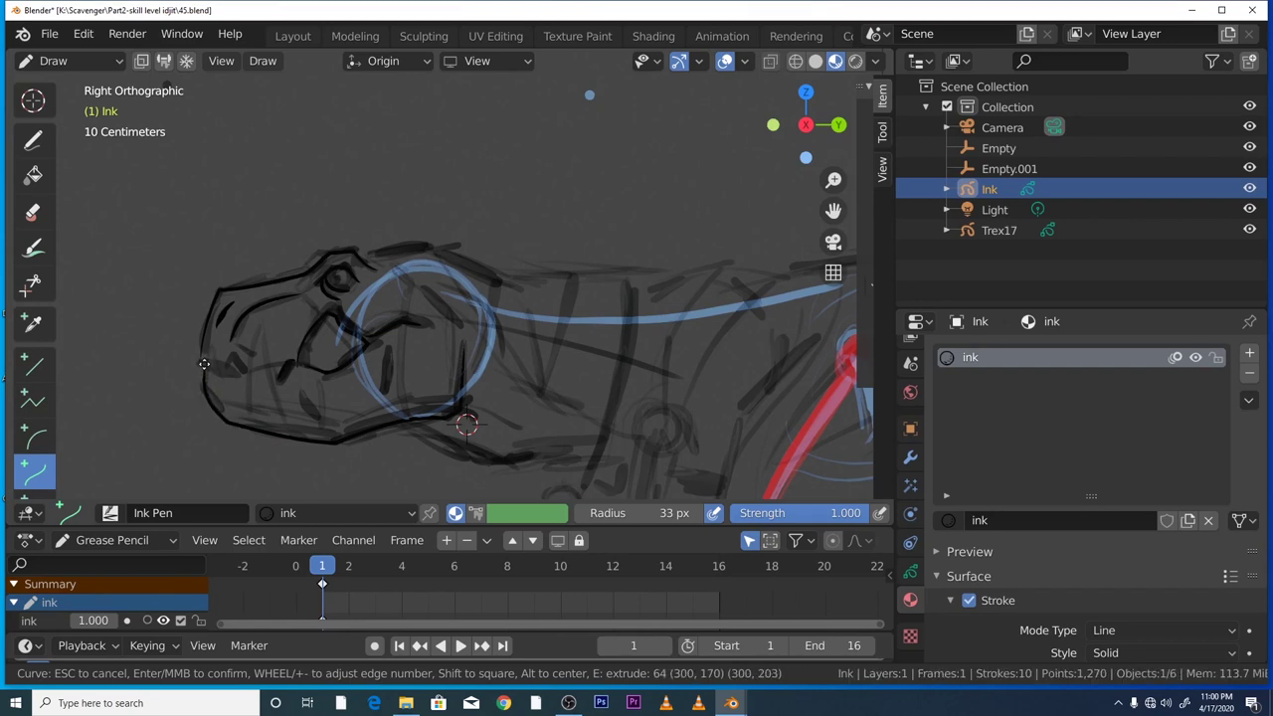
pyautogui.press('Return')
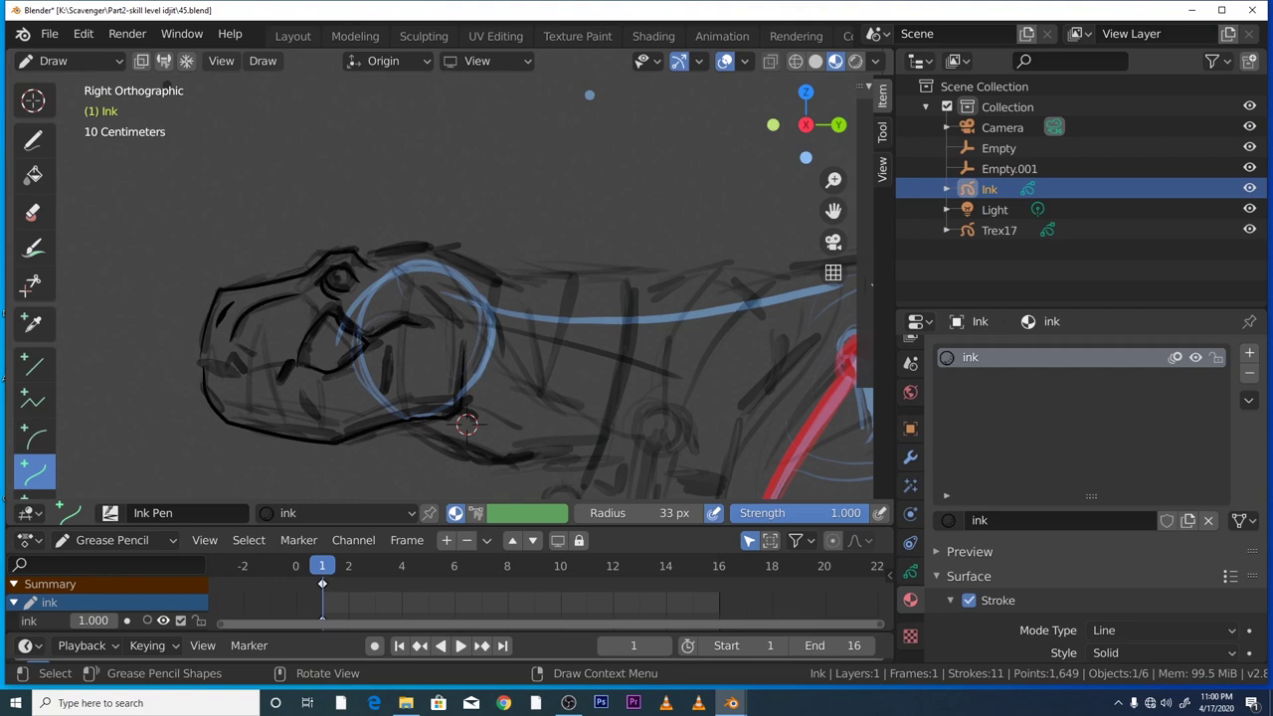
# - Ink the front of the mouth line as one extruded curve with a pointed notch for the front tooth
pyautogui.moveTo(200, 363); pyautogui.dragTo(227, 371)
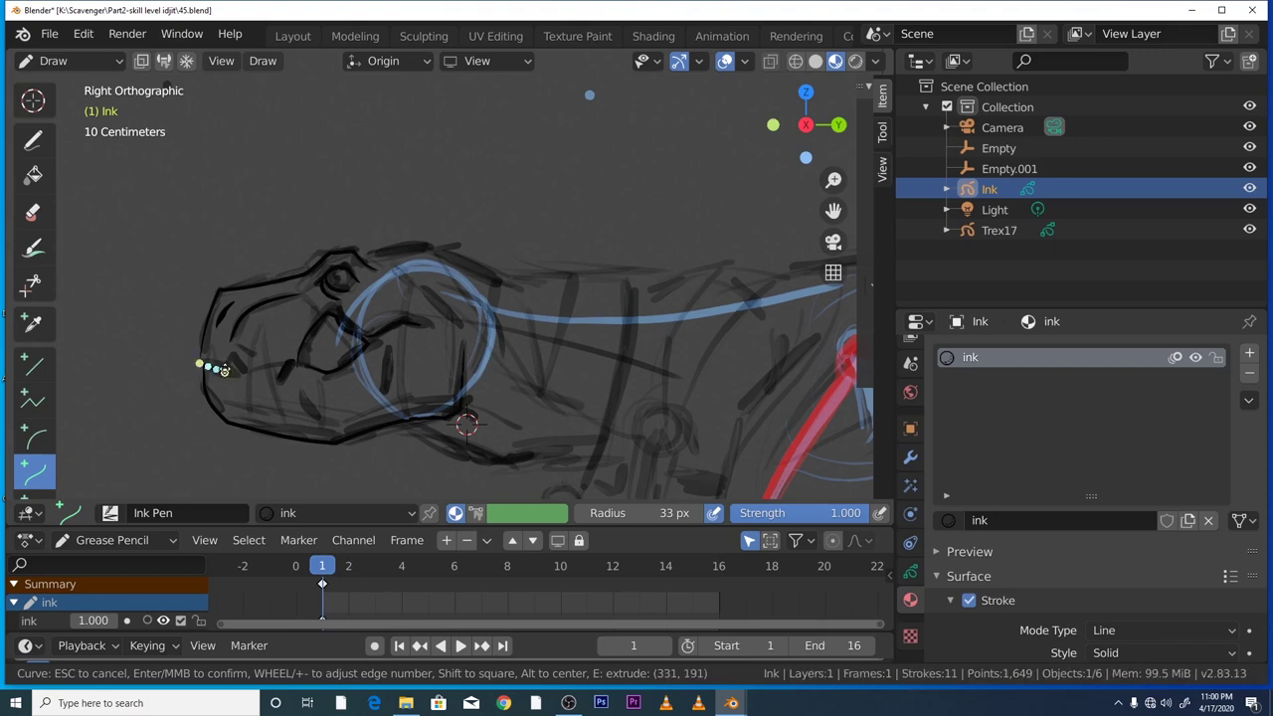
pyautogui.press('e')
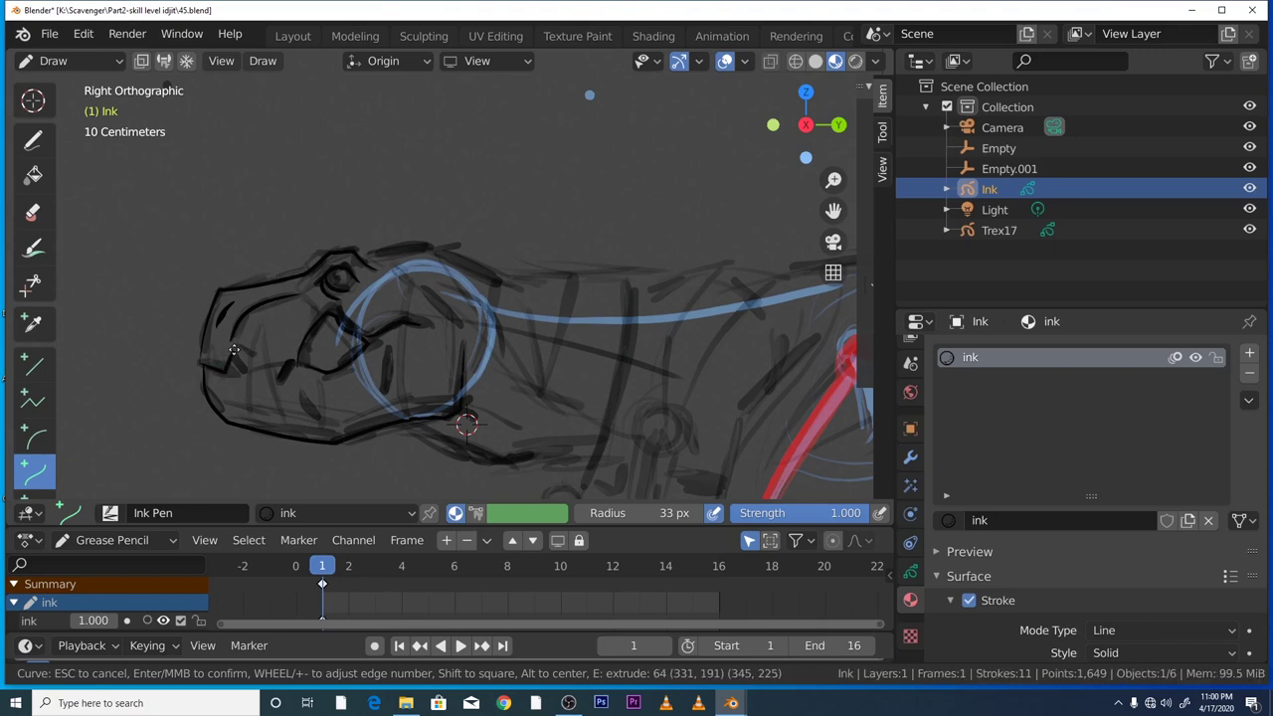
pyautogui.click(233, 356)
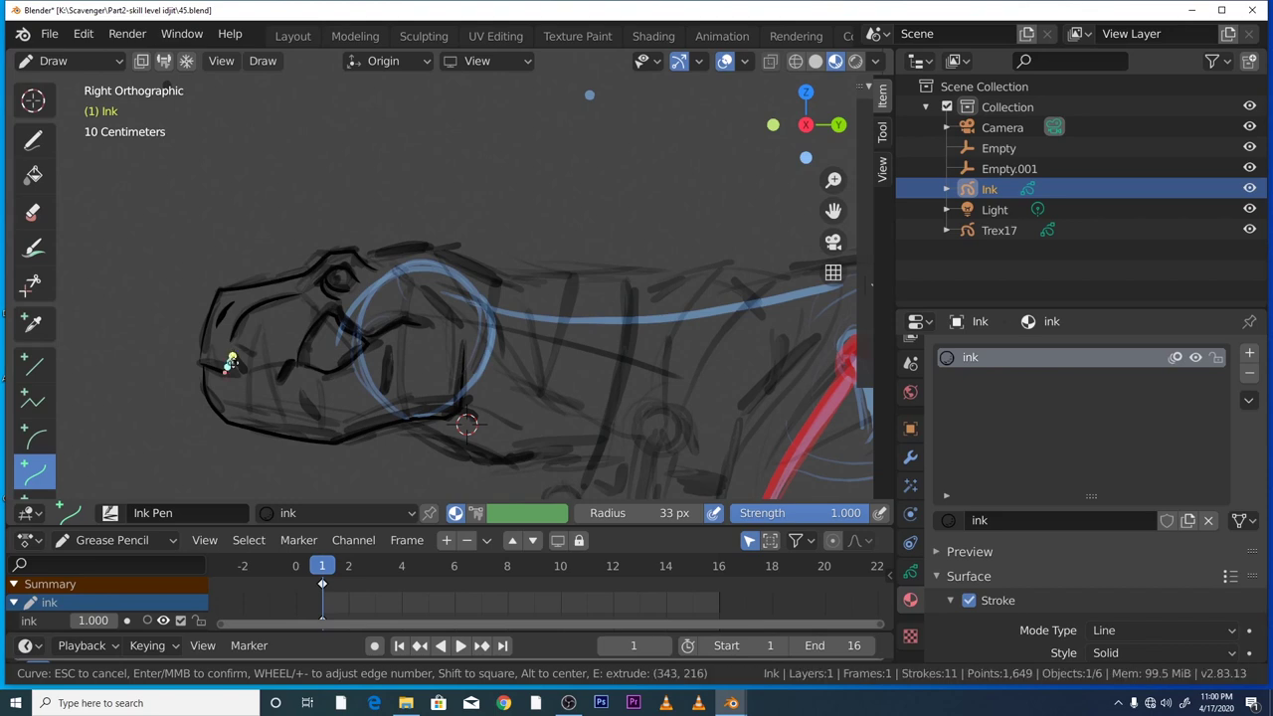
pyautogui.moveTo(228, 362); pyautogui.dragTo(233, 354)
pyautogui.press('e')
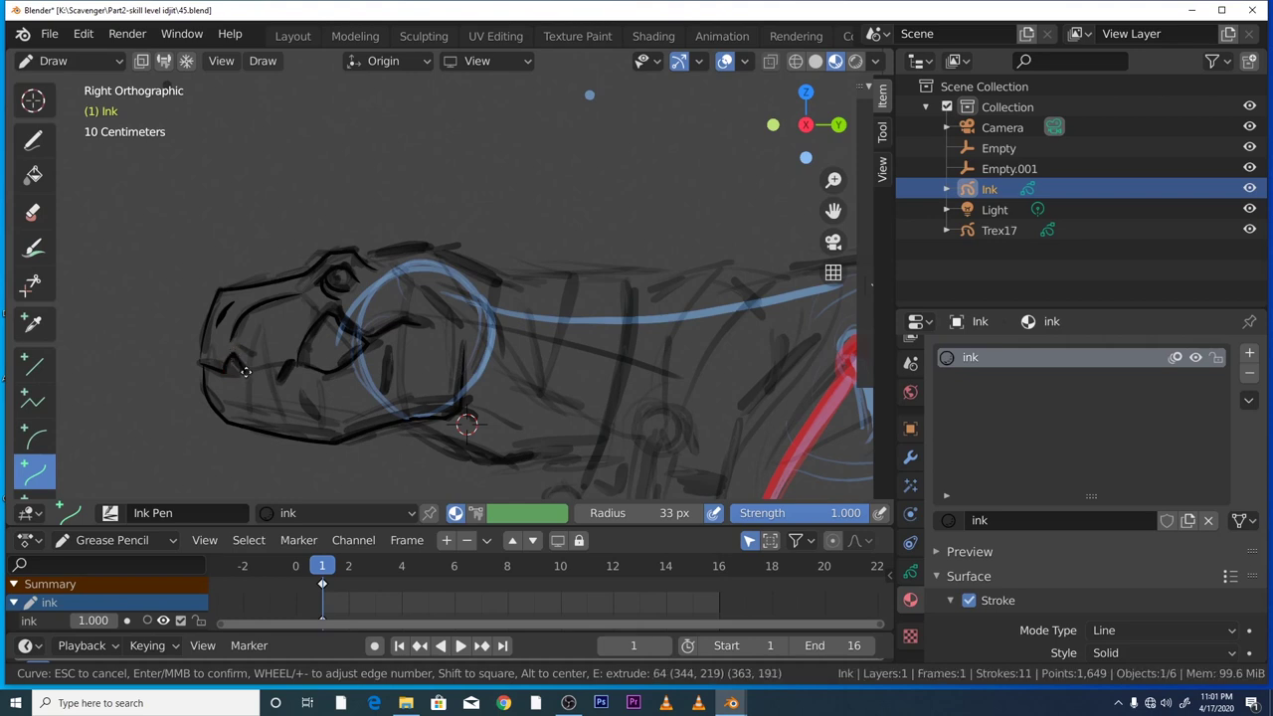
pyautogui.click(246, 372)
pyautogui.moveTo(240, 367); pyautogui.dragTo(246, 373)
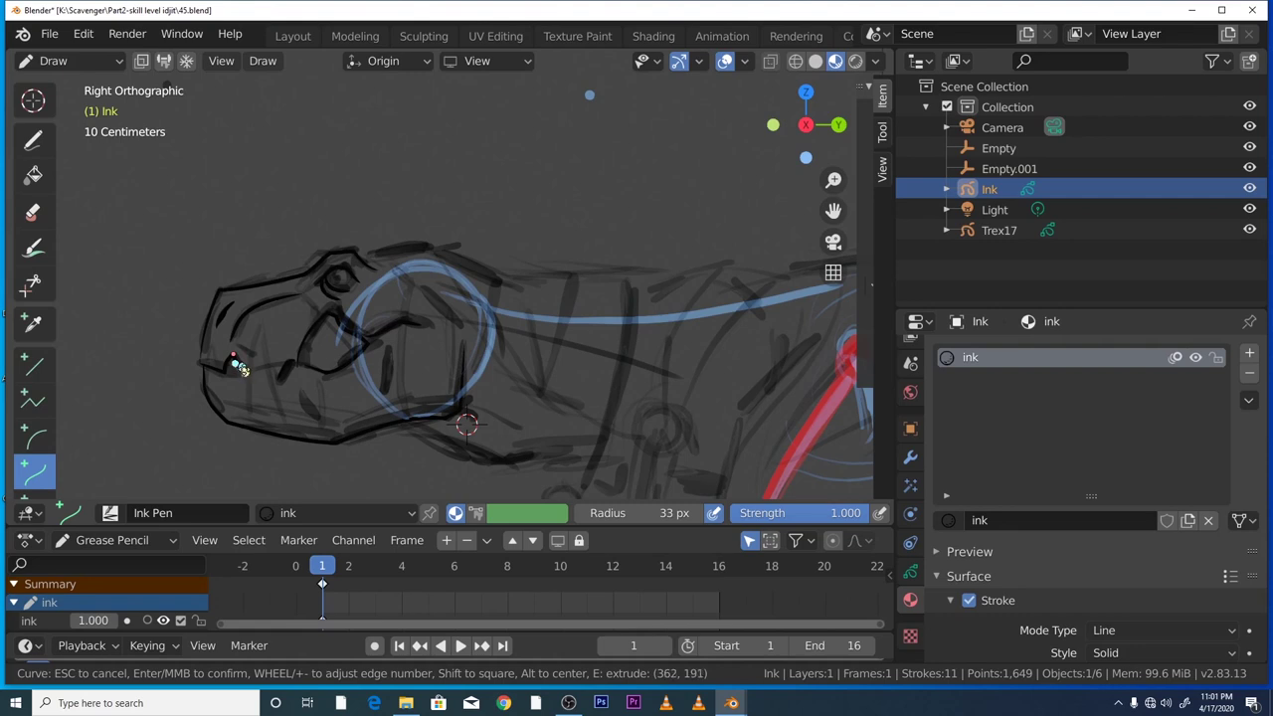
pyautogui.press('Return')
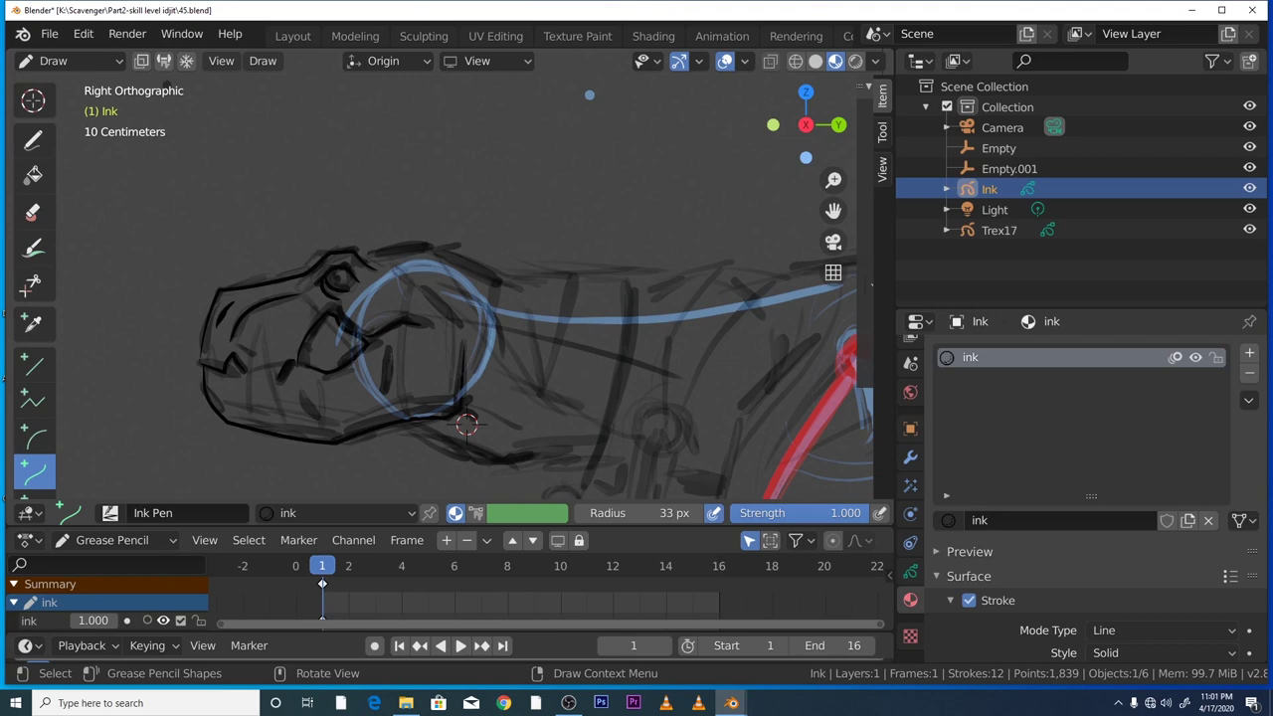
# - Ink the mouth line from the front notch back to the cheek, and add a short slanted stroke closing the second tooth's front edge
pyautogui.scroll(2, 466, 425)
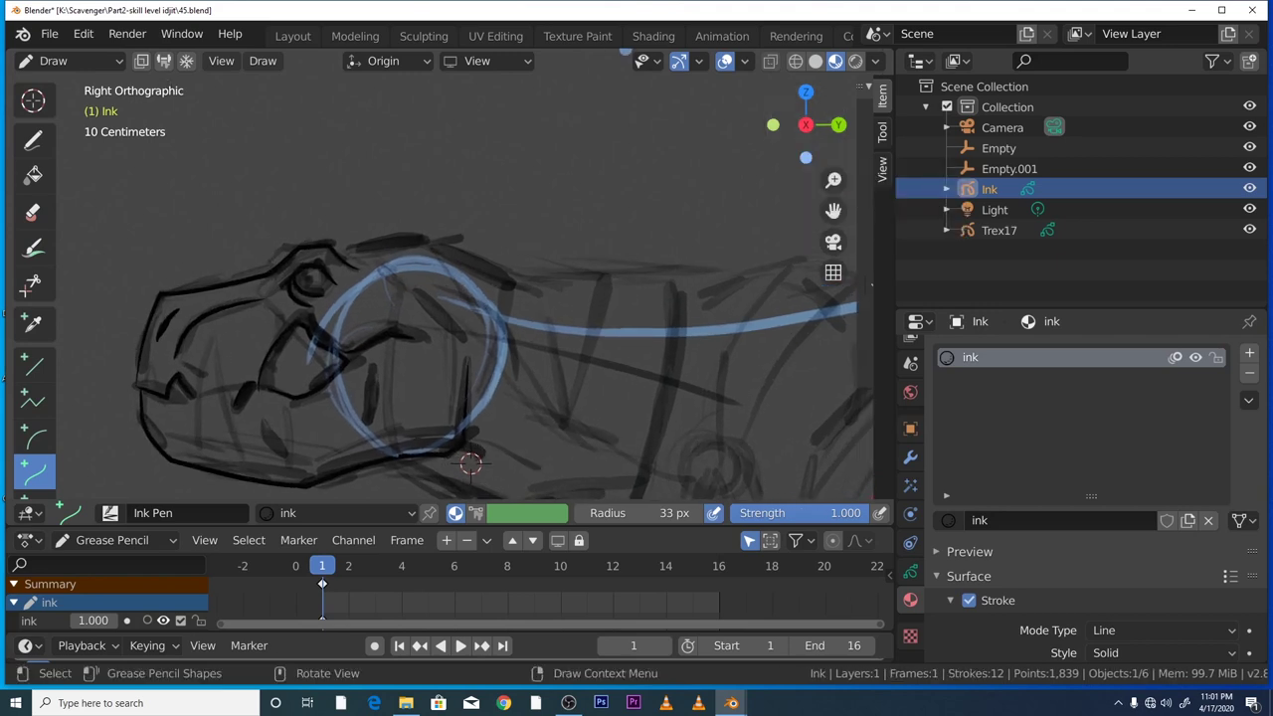
pyautogui.moveTo(172, 399)
pyautogui.mouseDown()
pyautogui.moveTo(262, 379)
pyautogui.moveTo(221, 384)
pyautogui.mouseUp()
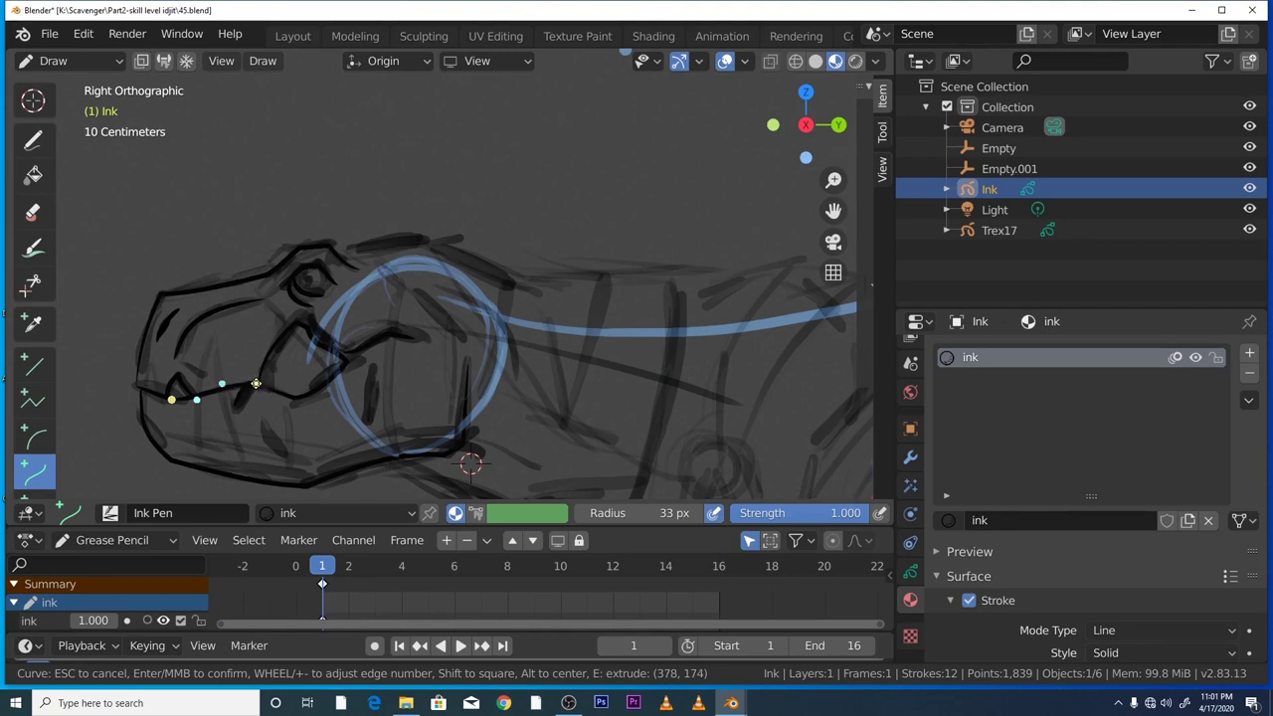
pyautogui.press('Return')
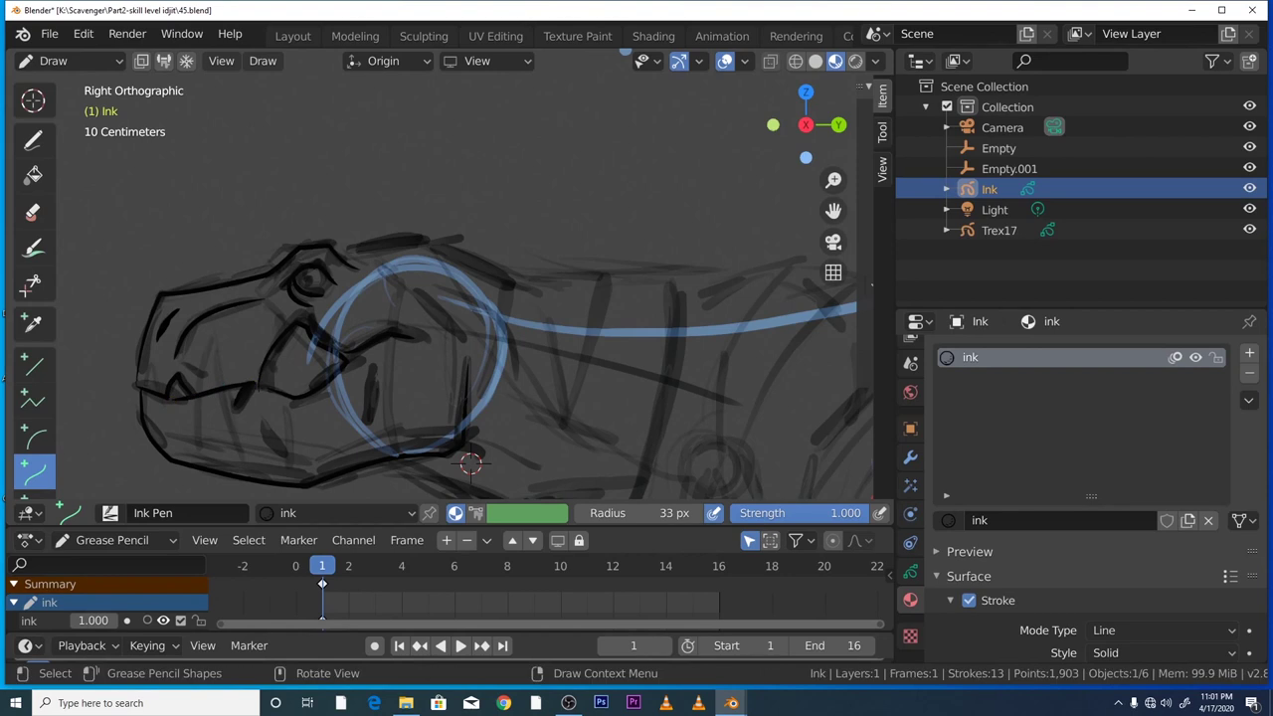
pyautogui.moveTo(225, 388); pyautogui.dragTo(232, 399)
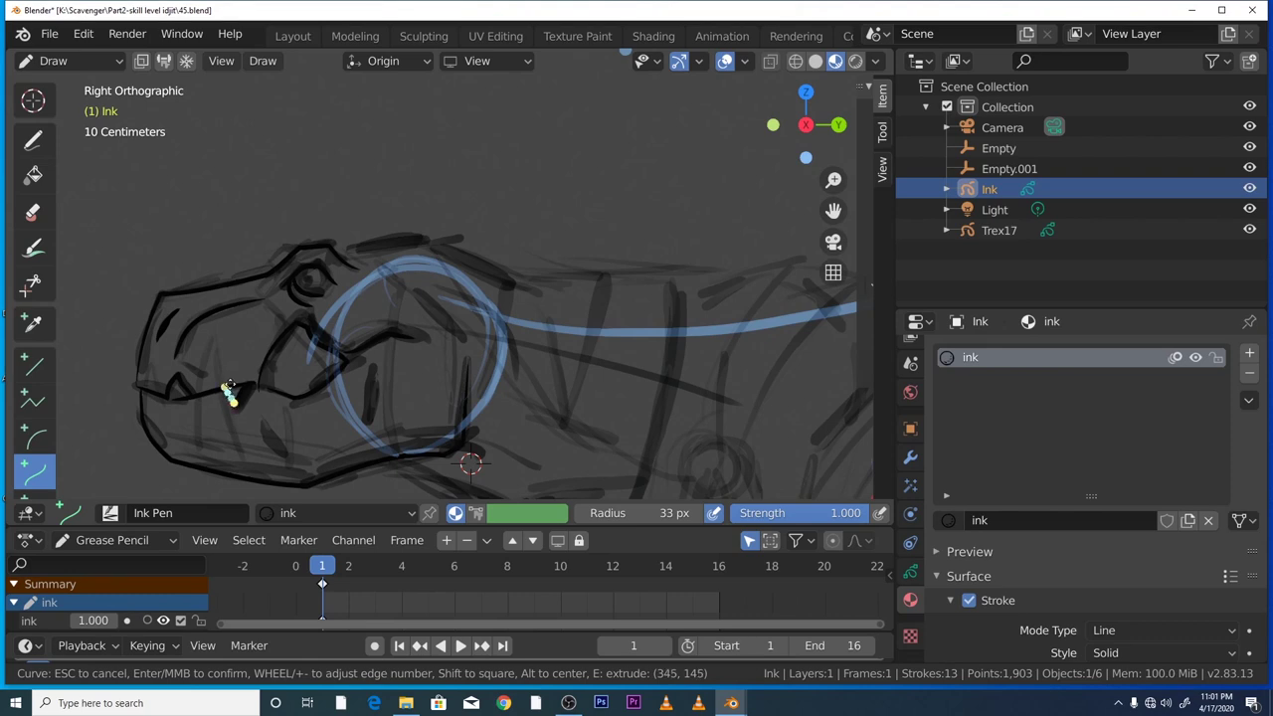
pyautogui.press('Return')
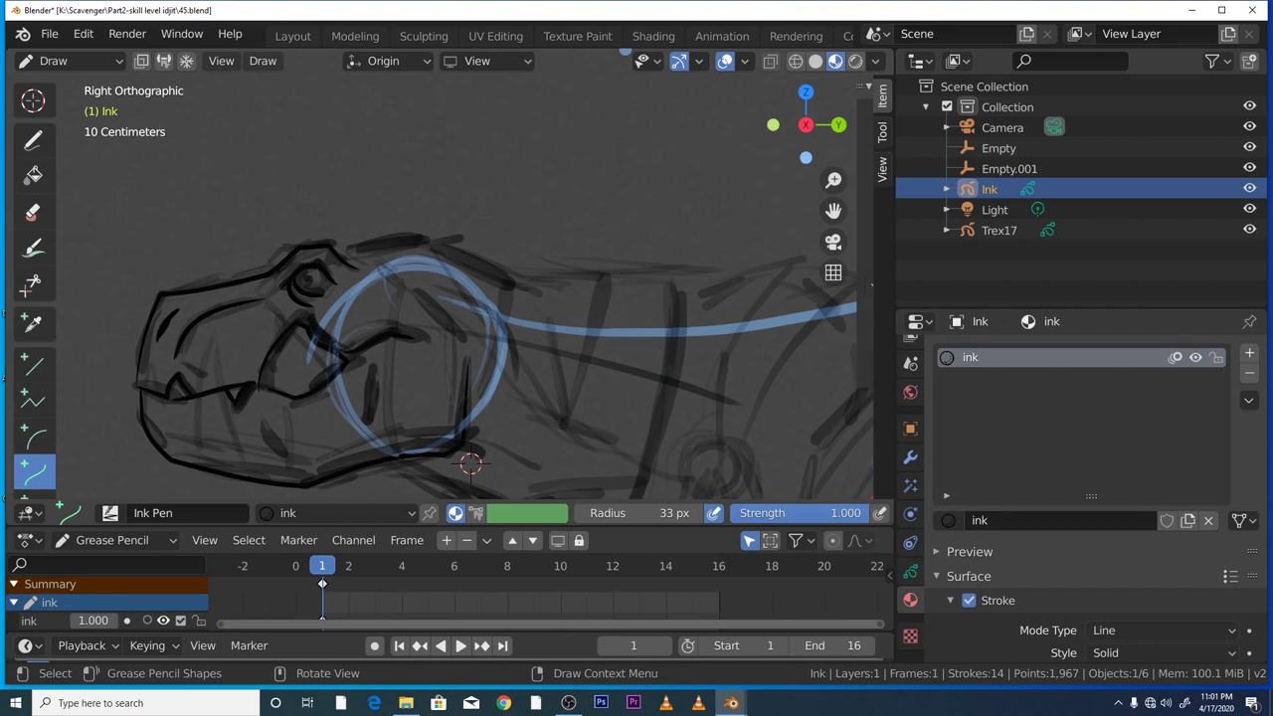
# - Ink the top of the skull as one extruded curve from behind the brow over the crown and down to the start of the neck
pyautogui.moveTo(833, 180); pyautogui.dragTo(806, 211)
pyautogui.moveTo(834, 211); pyautogui.dragTo(733, 226)
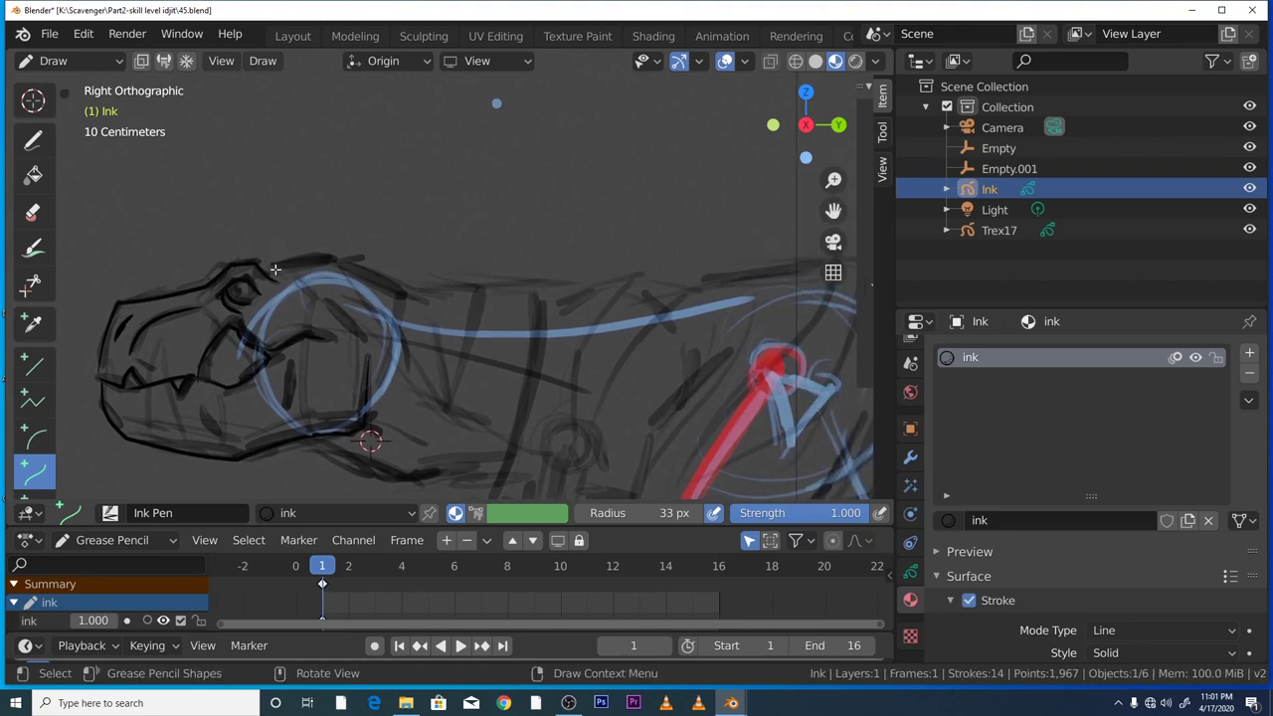
pyautogui.moveTo(267, 269); pyautogui.dragTo(335, 259)
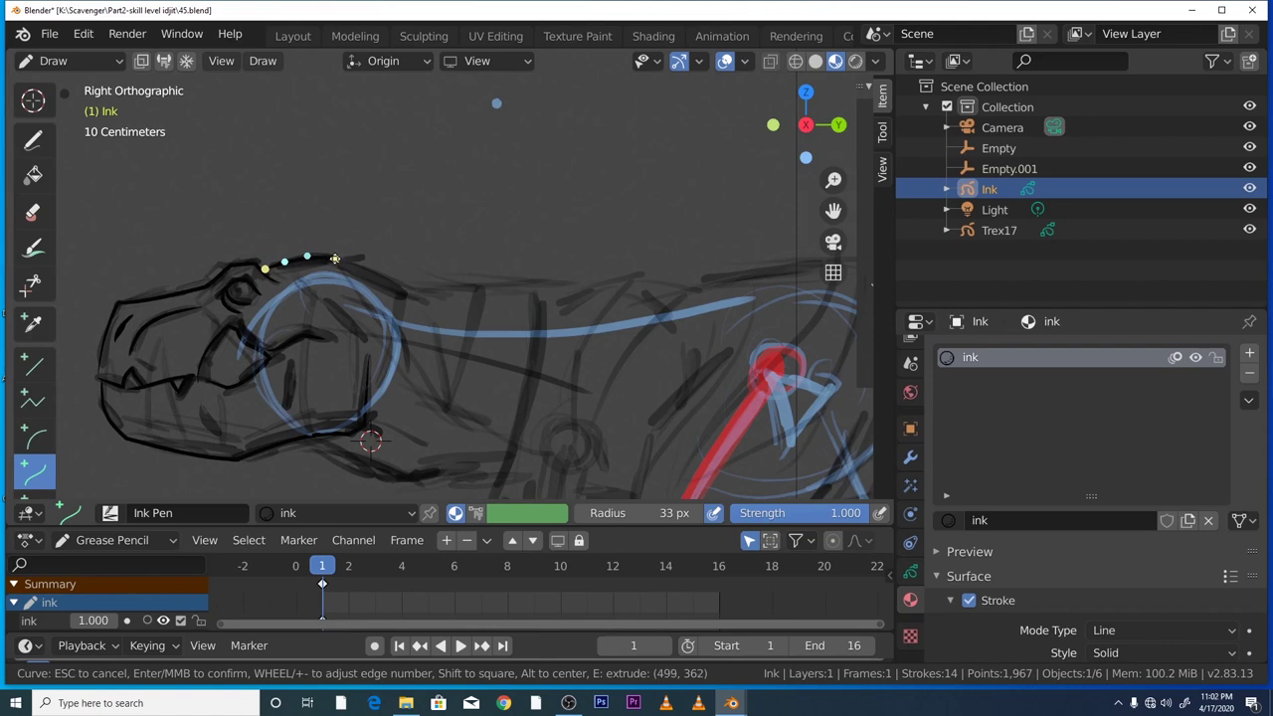
pyautogui.press('e')
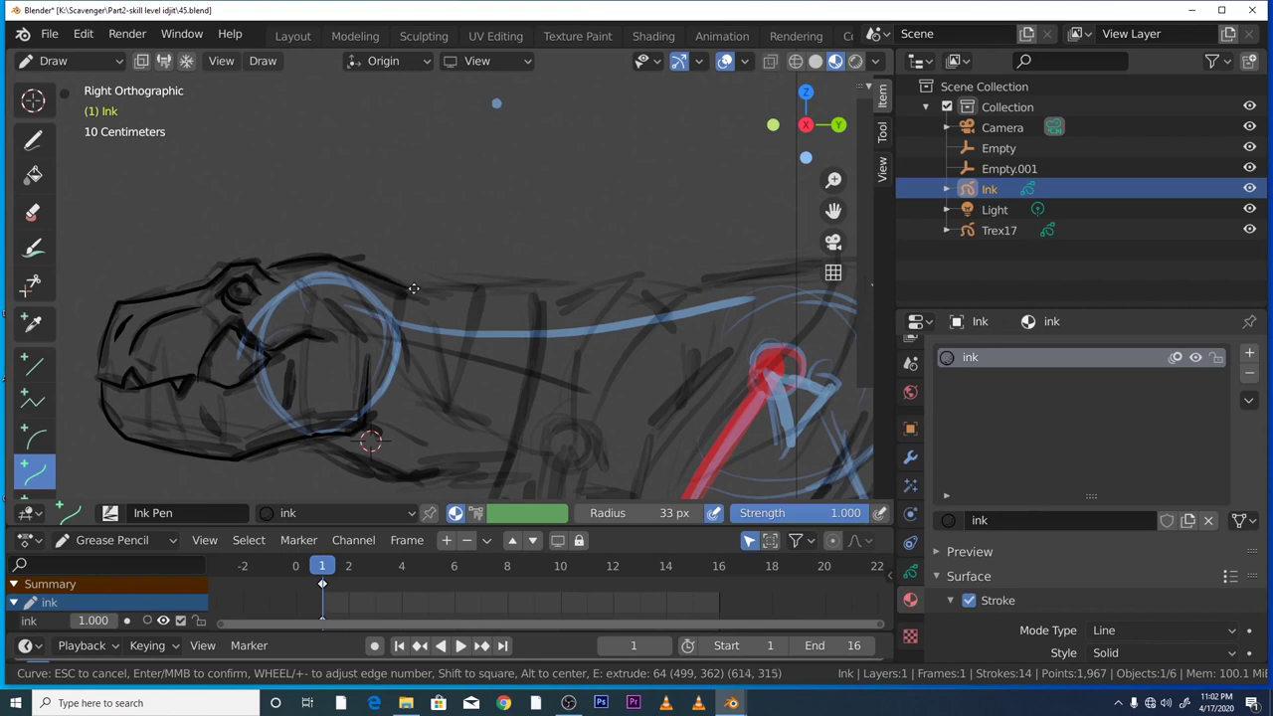
pyautogui.click(407, 292)
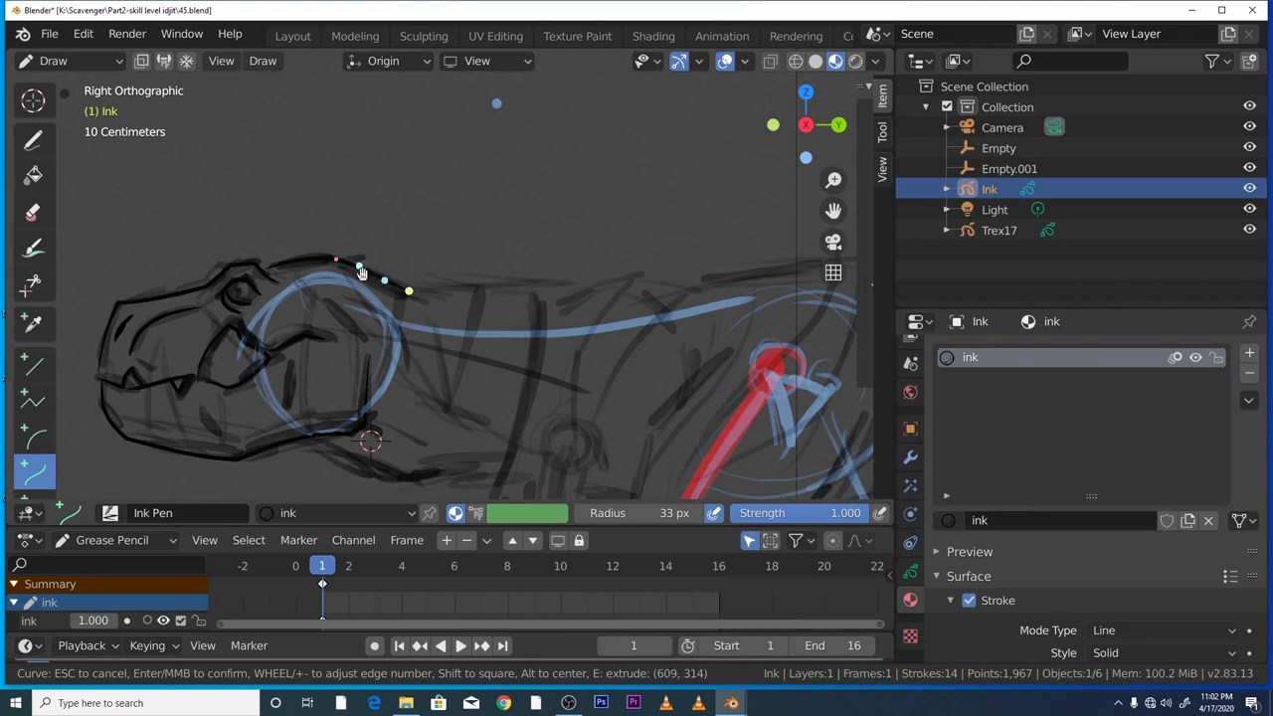
pyautogui.moveTo(361, 270); pyautogui.dragTo(356, 262)
pyautogui.press('Return')
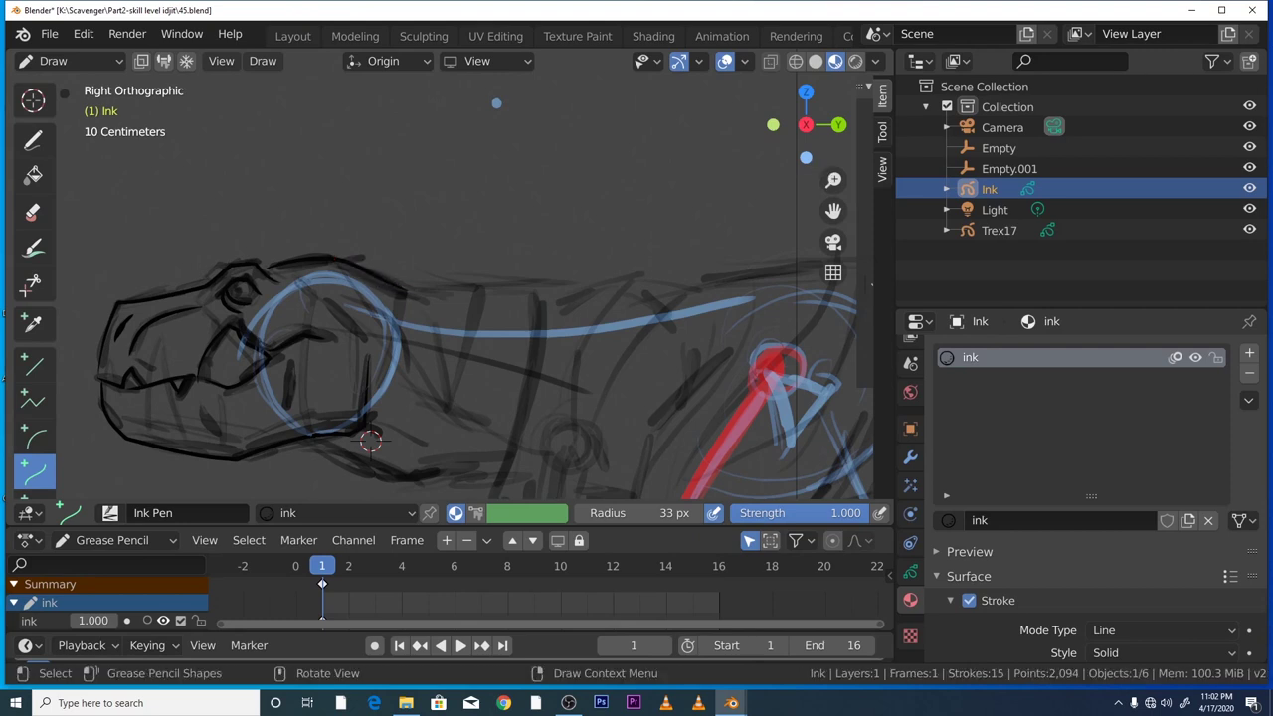
# - Ink the throat as one extruded curve from beneath the rear jaw, sloping down and running back along the chest to the arm
pyautogui.scroll(-2, 449, 273)
pyautogui.scroll(-2, 787, 255)
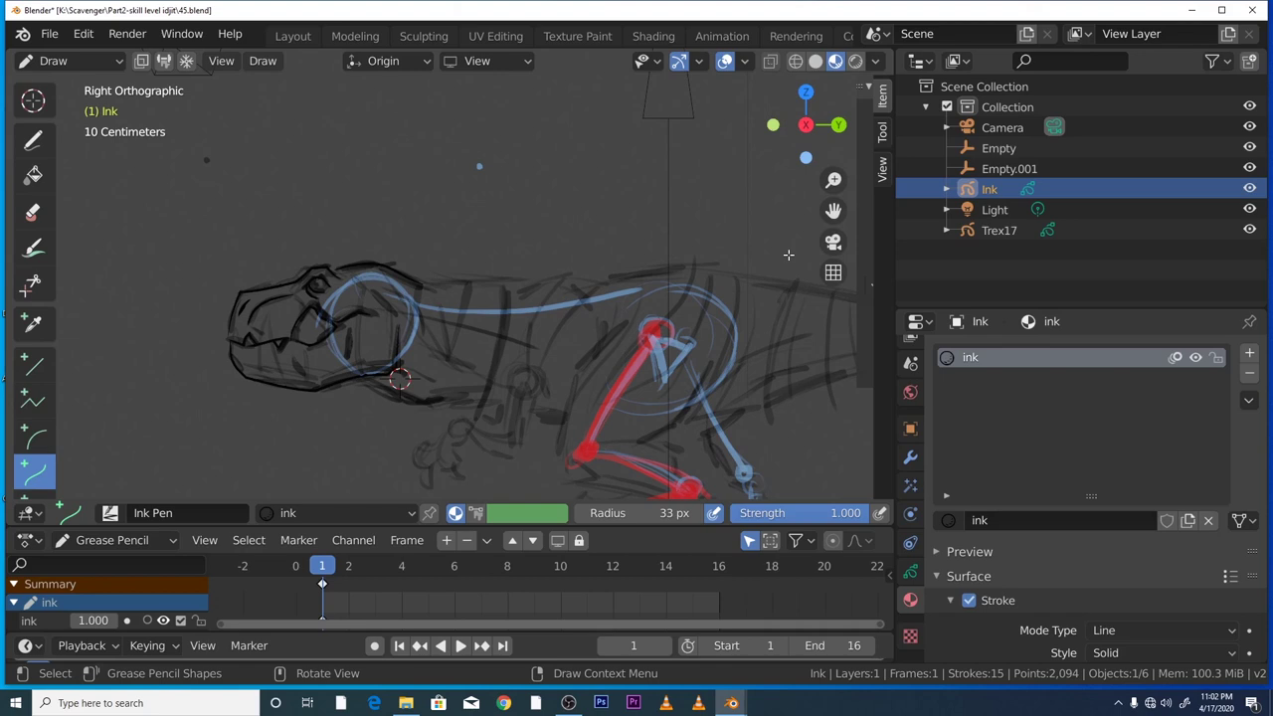
pyautogui.moveTo(835, 181); pyautogui.dragTo(834, 152)
pyautogui.moveTo(833, 213); pyautogui.dragTo(801, 131)
pyautogui.moveTo(833, 180); pyautogui.dragTo(825, 160)
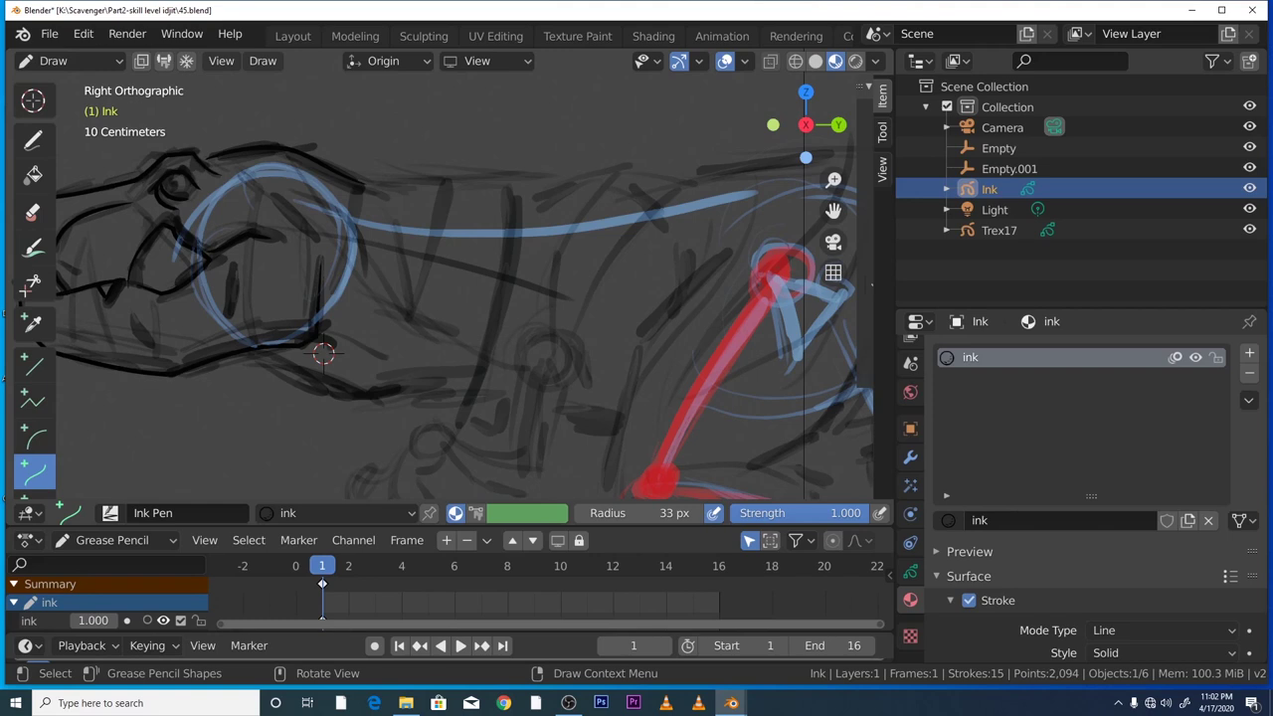
pyautogui.moveTo(242, 354); pyautogui.dragTo(346, 400)
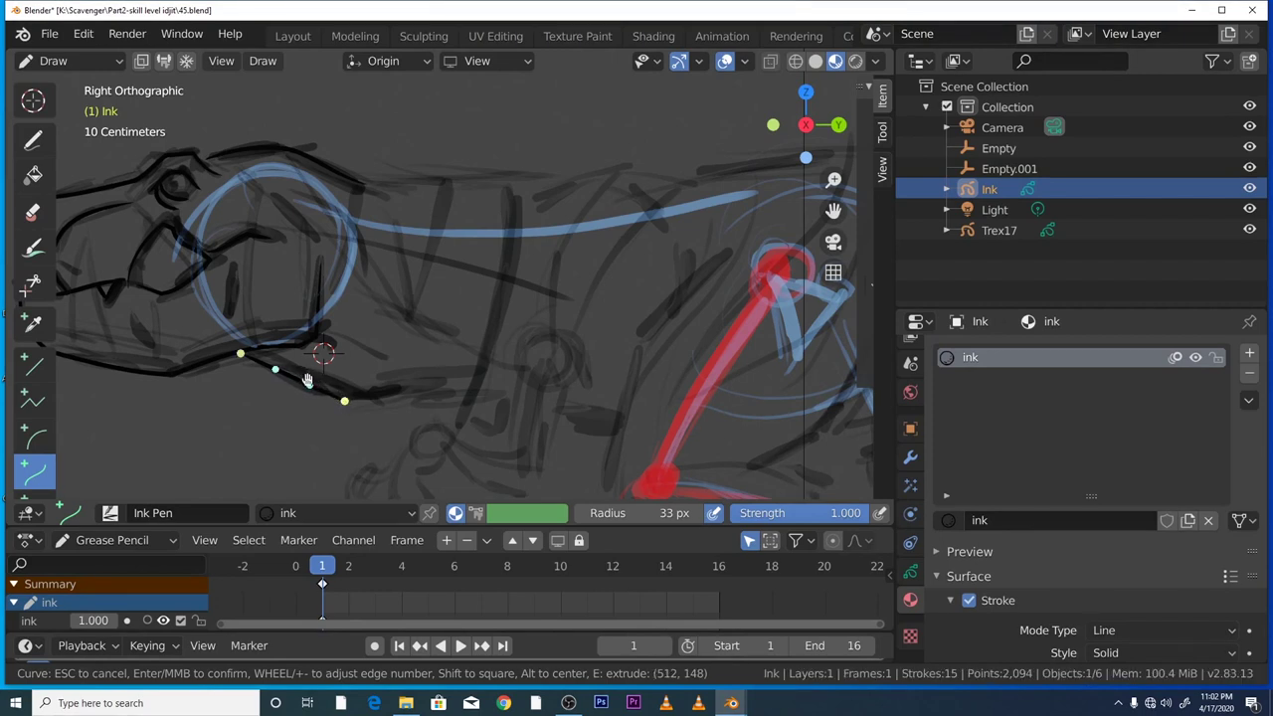
pyautogui.moveTo(309, 385); pyautogui.dragTo(227, 355)
pyautogui.moveTo(310, 372); pyautogui.dragTo(268, 364)
pyautogui.press('e')
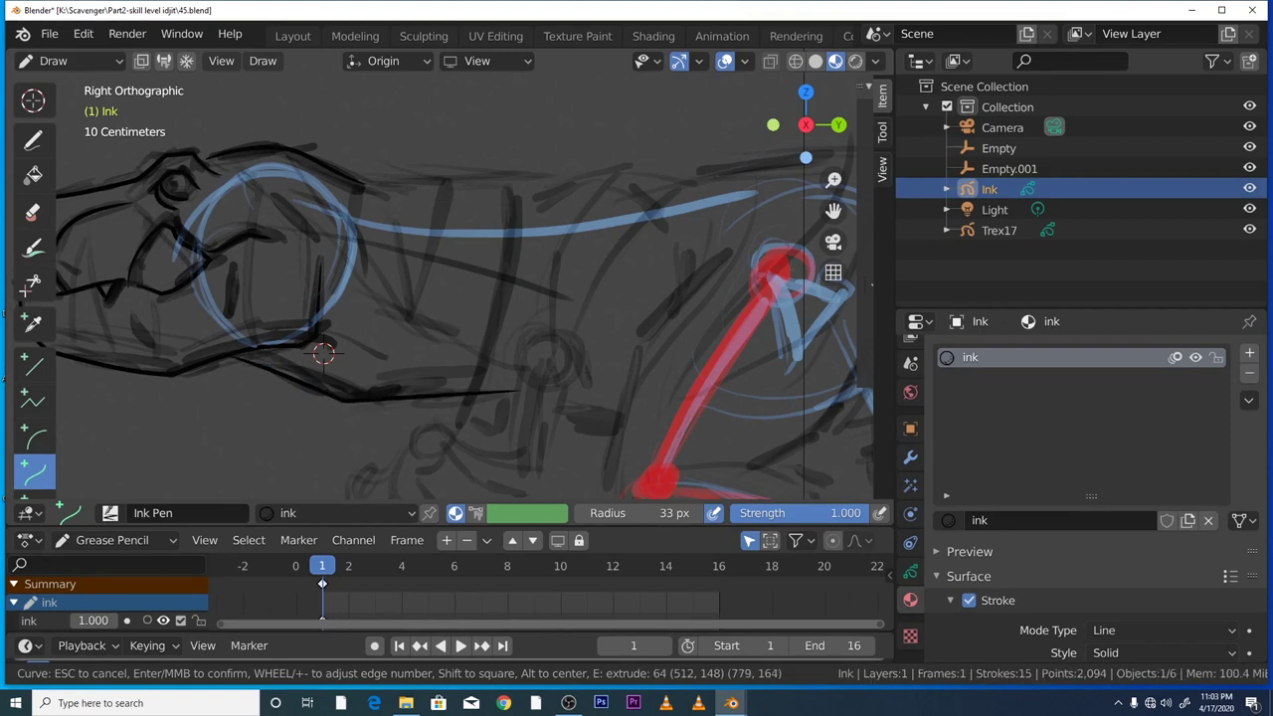
pyautogui.click(509, 394)
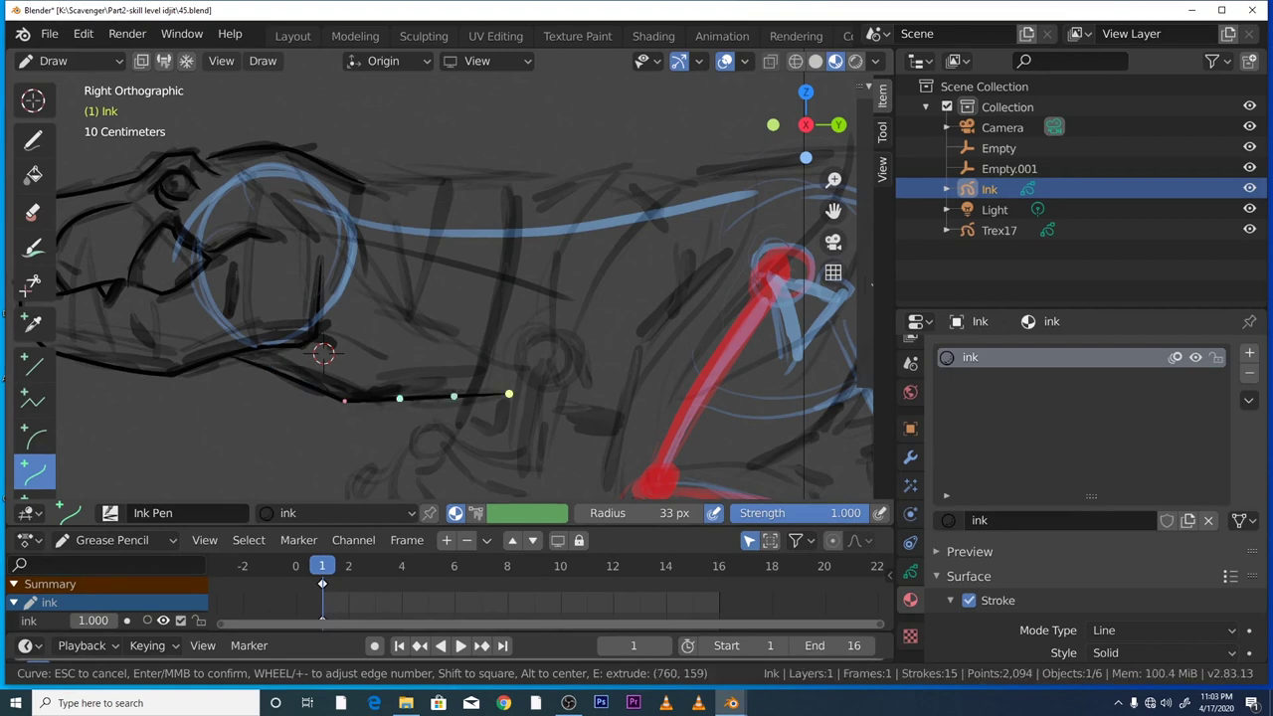
pyautogui.moveTo(399, 399); pyautogui.dragTo(511, 391)
pyautogui.moveTo(393, 394); pyautogui.dragTo(394, 395)
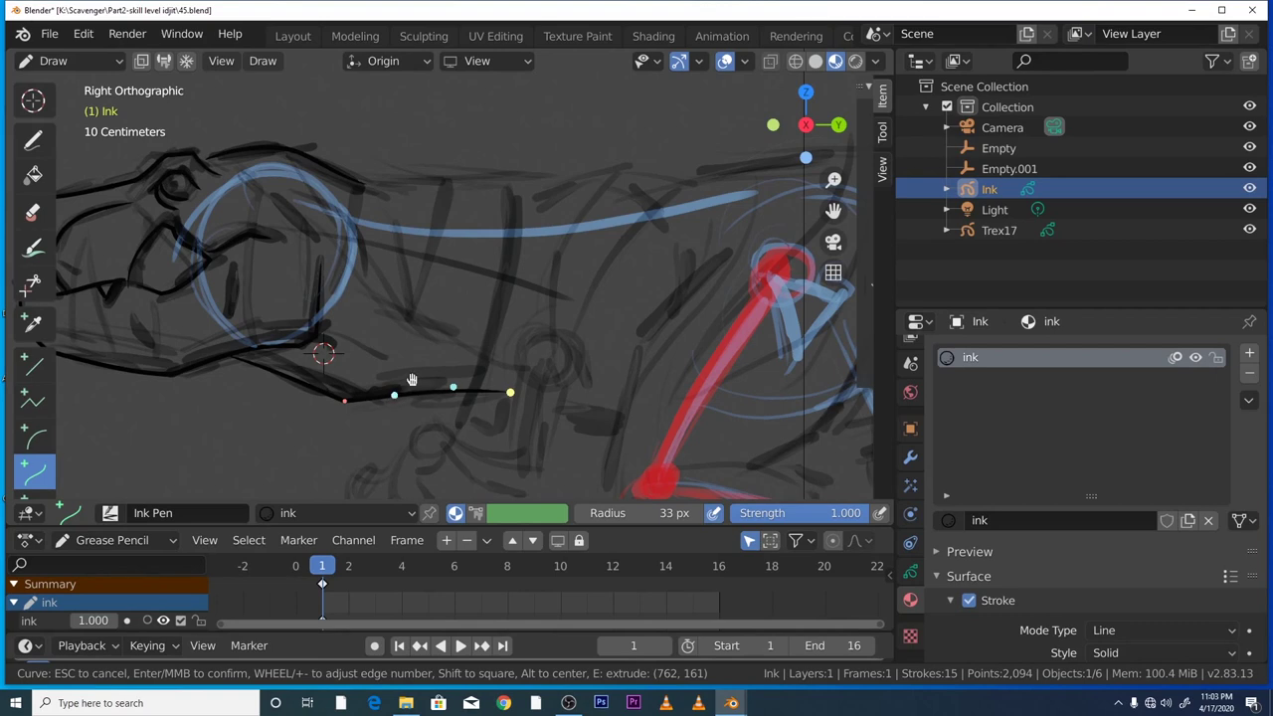
pyautogui.press('Return')
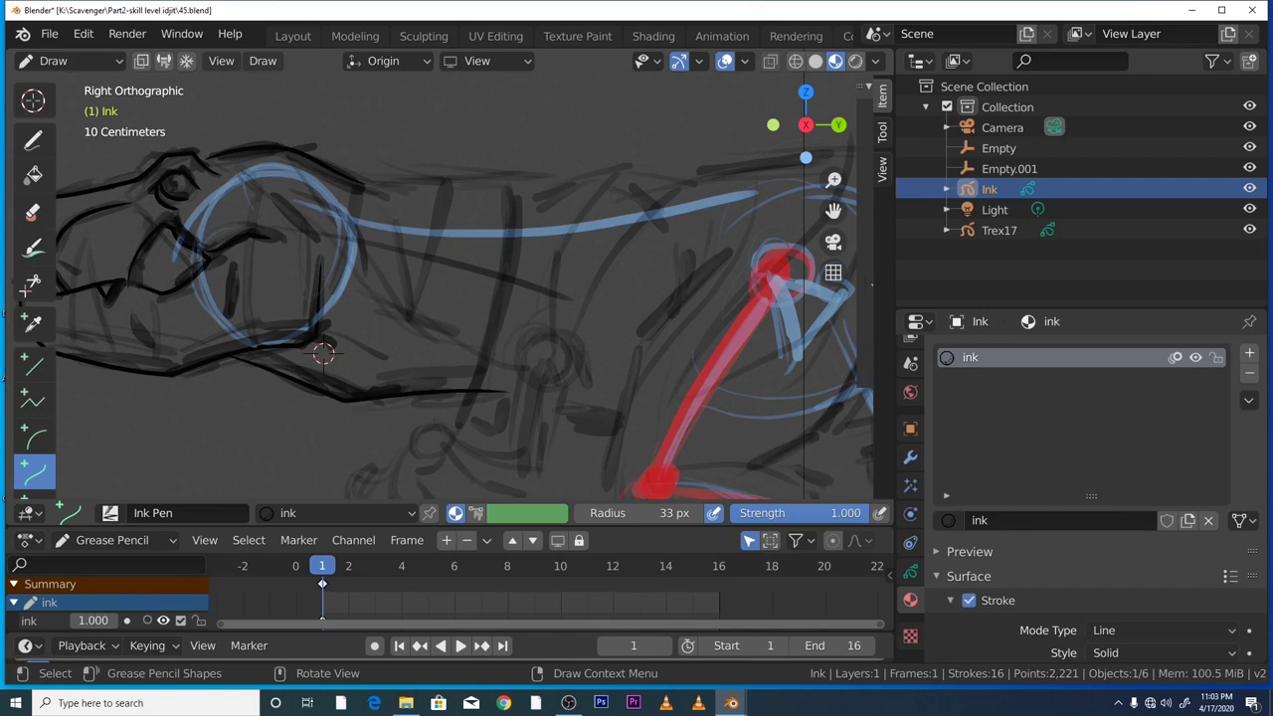
# - Ink the front edge of the upper arm as one slightly bowed curve below the shoulder
pyautogui.moveTo(525, 371); pyautogui.dragTo(517, 455)
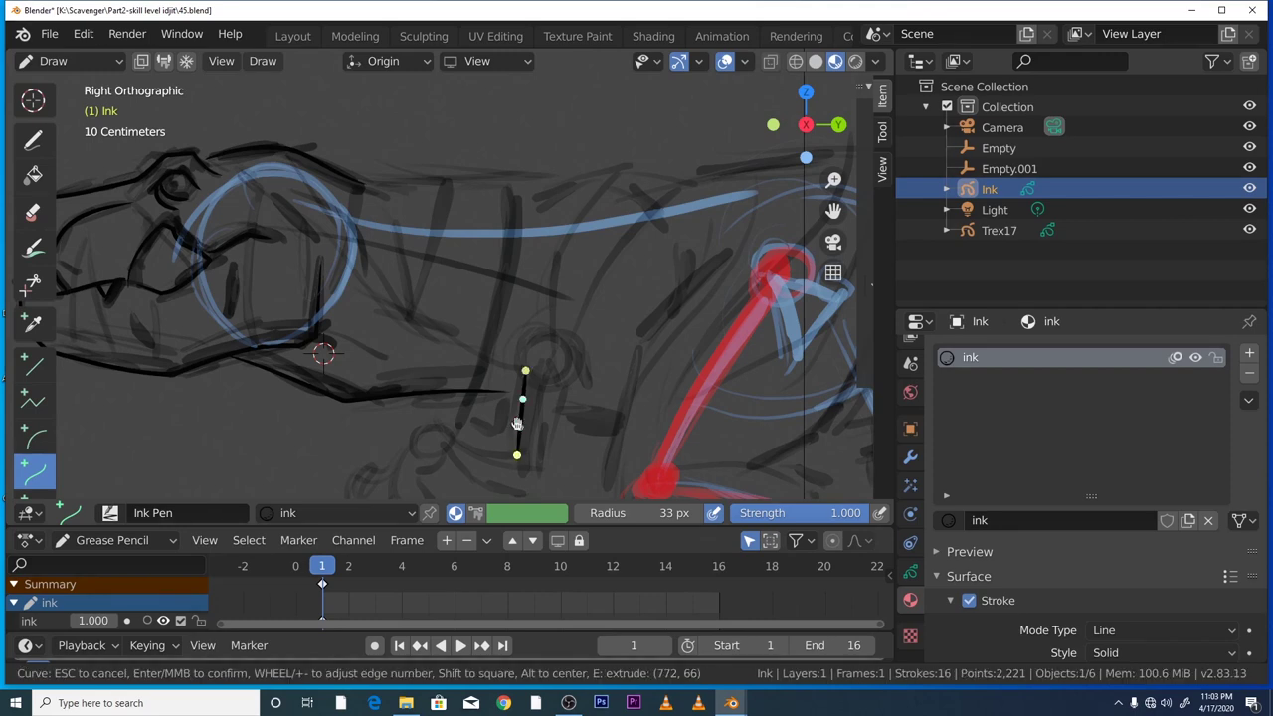
pyautogui.moveTo(522, 400); pyautogui.dragTo(511, 457)
pyautogui.press('Return')
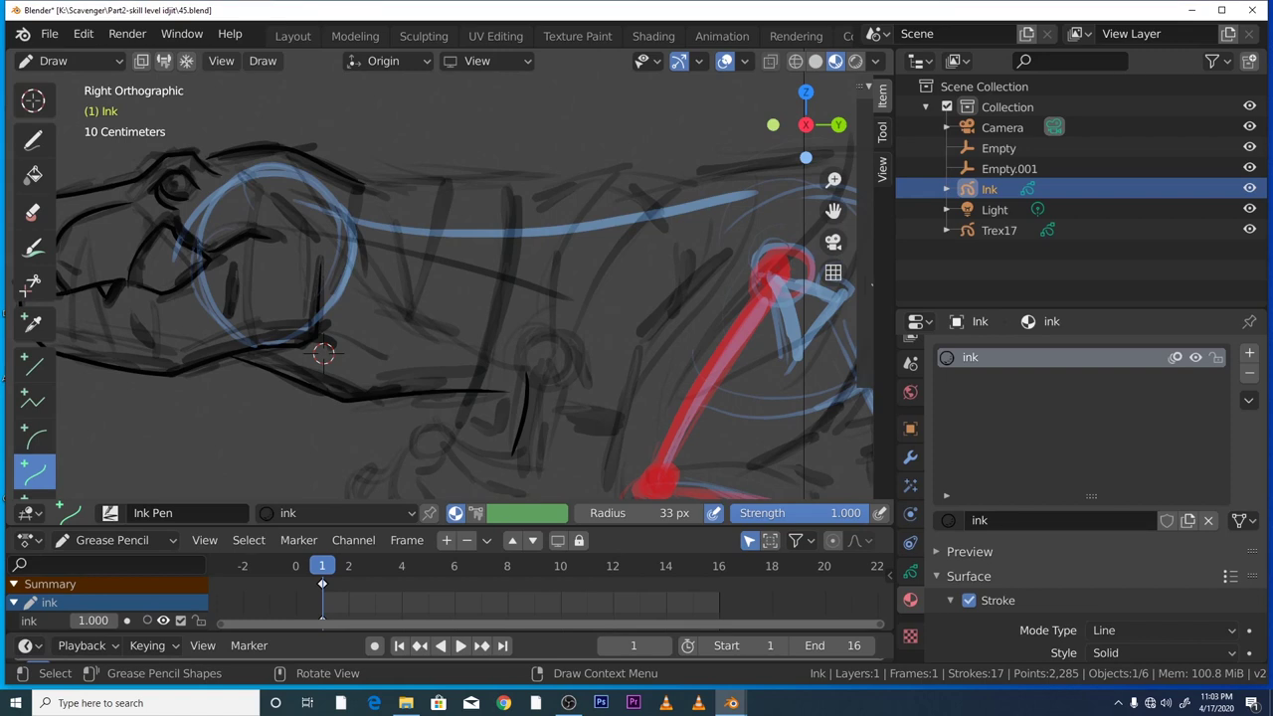
# - Ink the rear edge of the upper arm, the elbow and the forearm's underside up to the wrist as one extruded curve
pyautogui.moveTo(554, 381); pyautogui.dragTo(537, 472)
pyautogui.moveTo(550, 411); pyautogui.dragTo(540, 417)
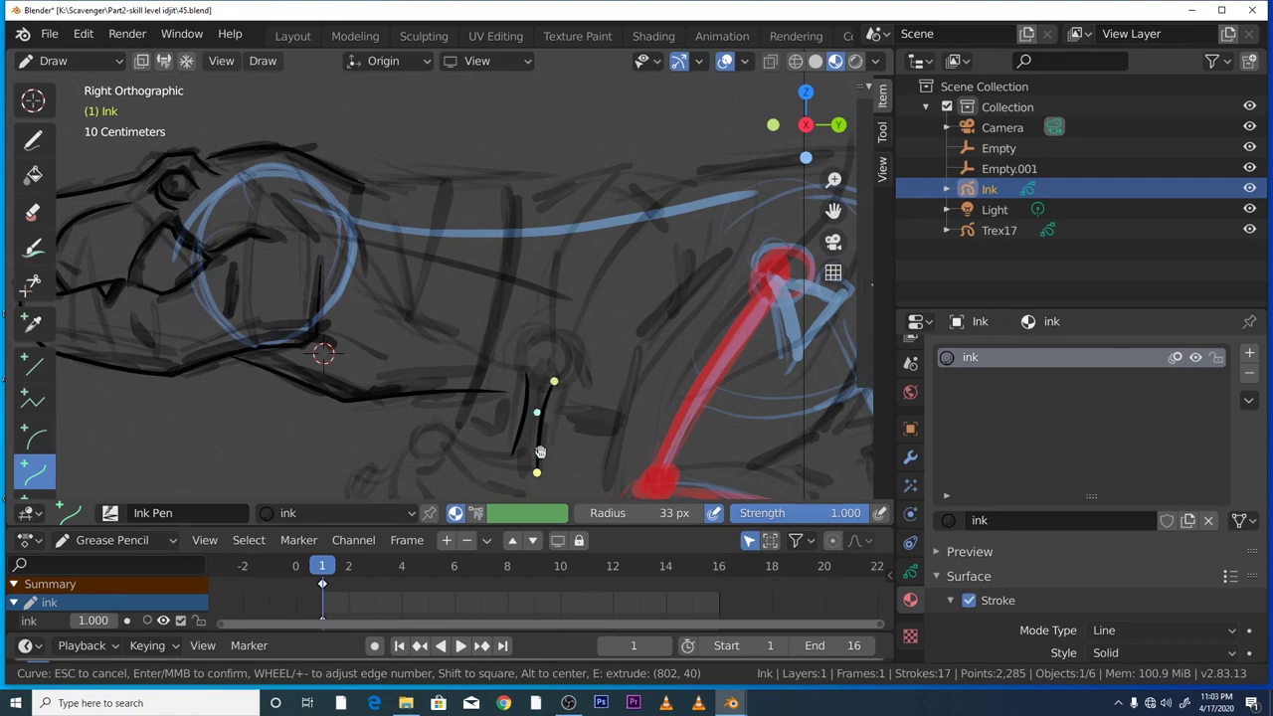
pyautogui.moveTo(537, 472); pyautogui.dragTo(535, 451)
pyautogui.moveTo(554, 380); pyautogui.dragTo(555, 381)
pyautogui.press('e')
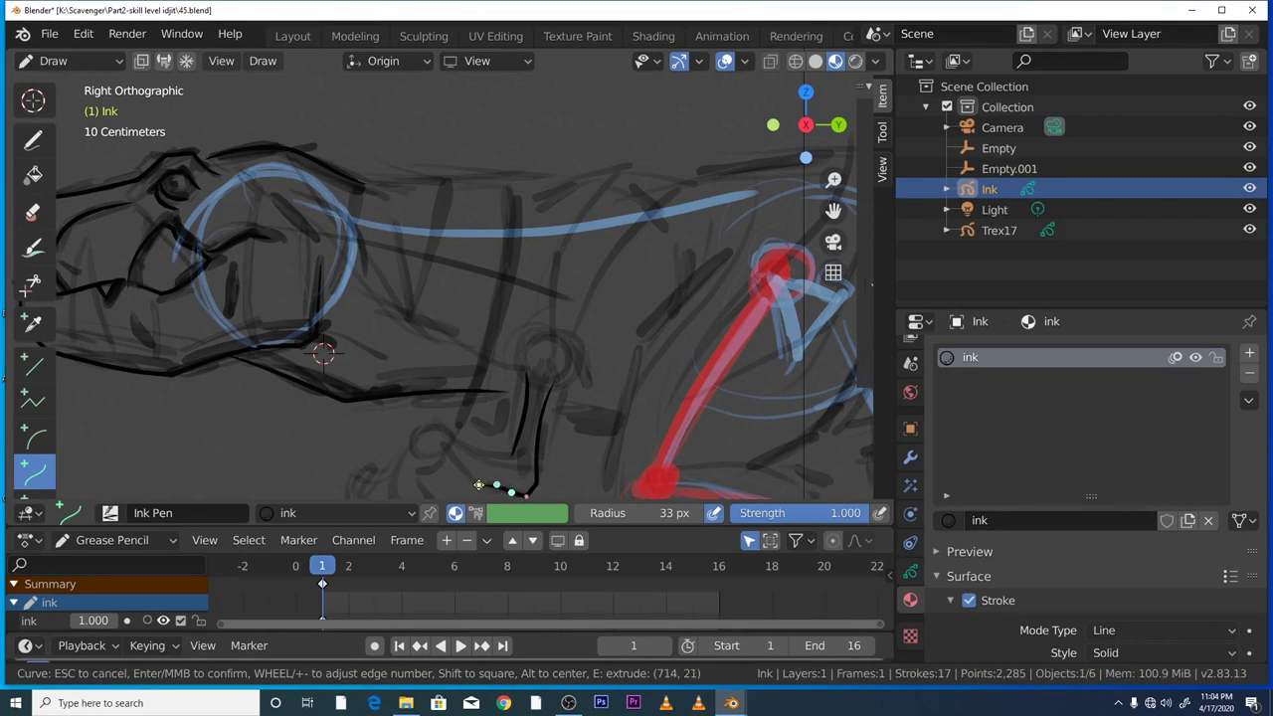
pyautogui.press('e')
pyautogui.moveTo(438, 444); pyautogui.dragTo(435, 441)
pyautogui.press('Return')
pyautogui.moveTo(833, 180)
pyautogui.mouseDown()
pyautogui.moveTo(830, 209)
pyautogui.moveTo(829, 165)
pyautogui.mouseUp()
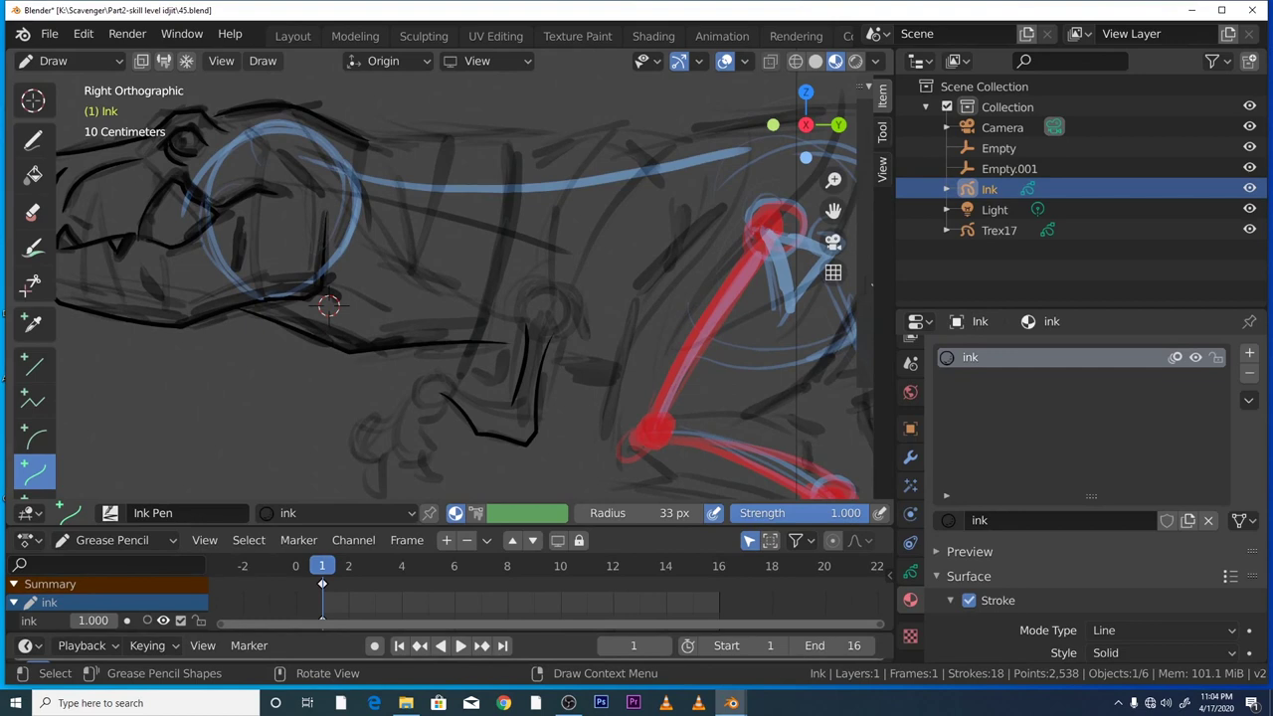
# - Ink the arched wrist and the forearm's upper edge as one extruded curve sagging back to the elbow crease
pyautogui.moveTo(416, 405)
pyautogui.mouseDown()
pyautogui.moveTo(451, 377)
pyautogui.moveTo(423, 372)
pyautogui.moveTo(414, 407)
pyautogui.moveTo(430, 365)
pyautogui.mouseUp()
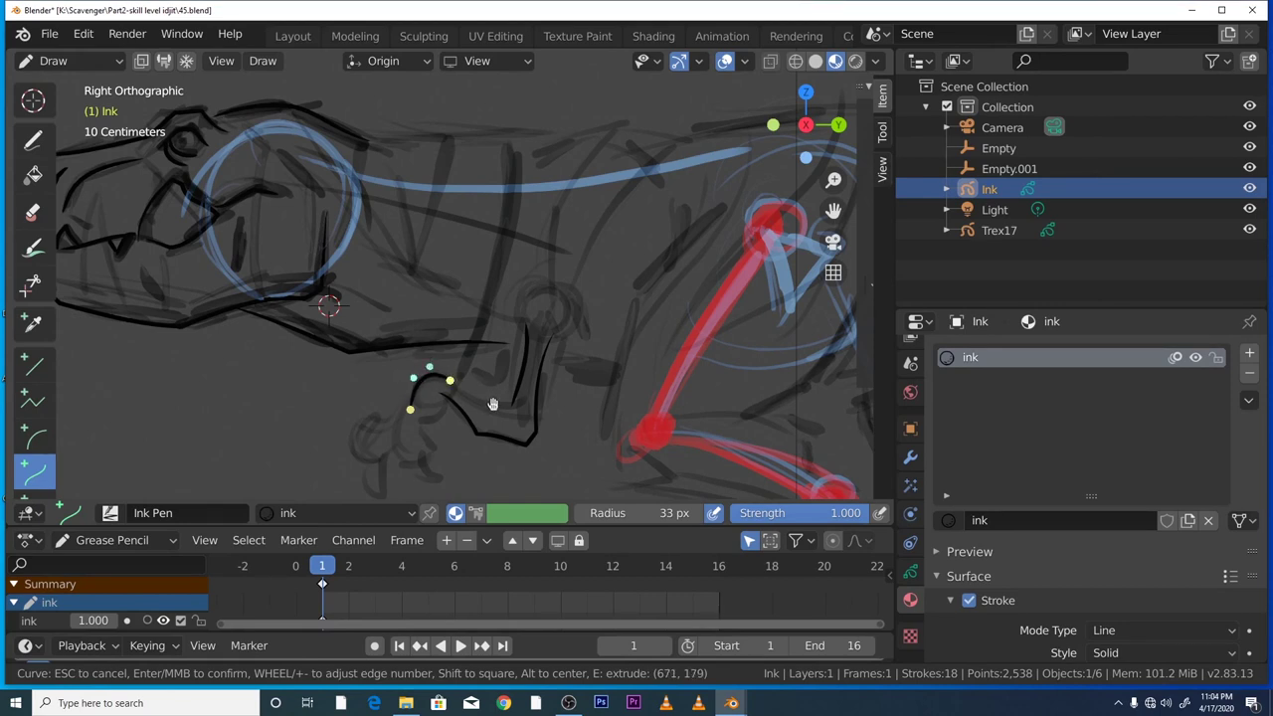
pyautogui.press('e')
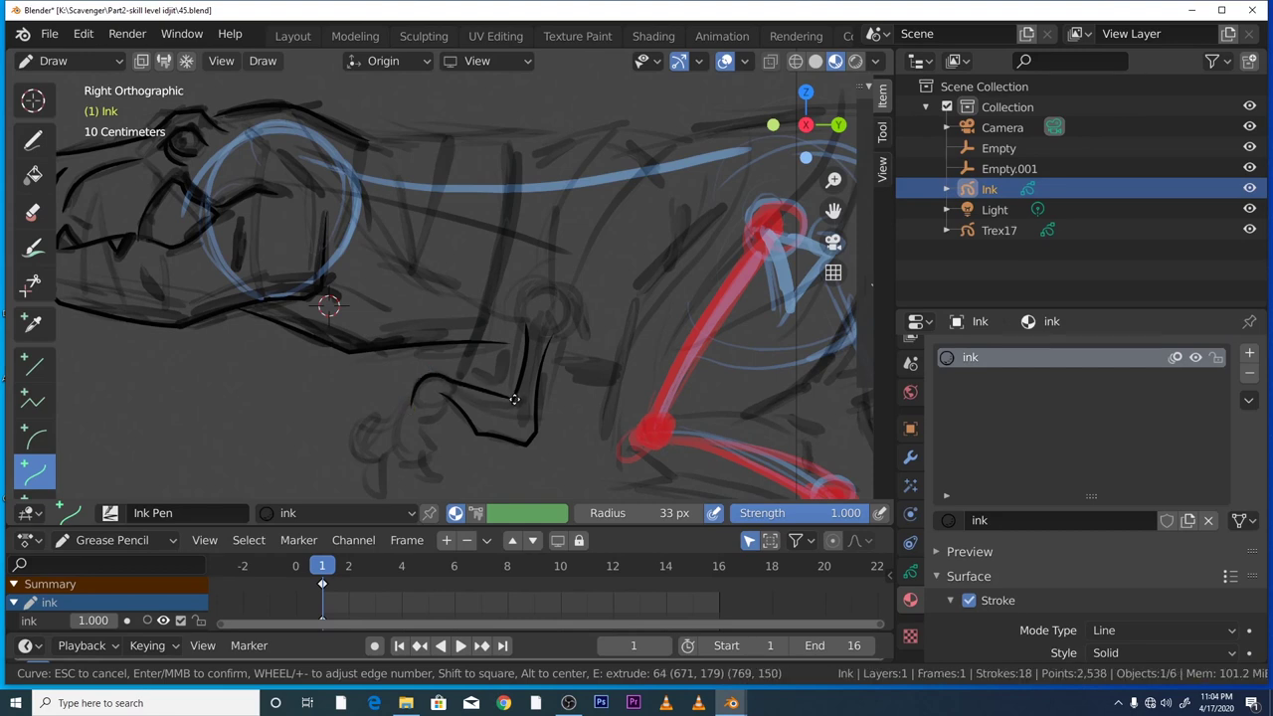
pyautogui.click(515, 399)
pyautogui.moveTo(494, 393); pyautogui.dragTo(492, 416)
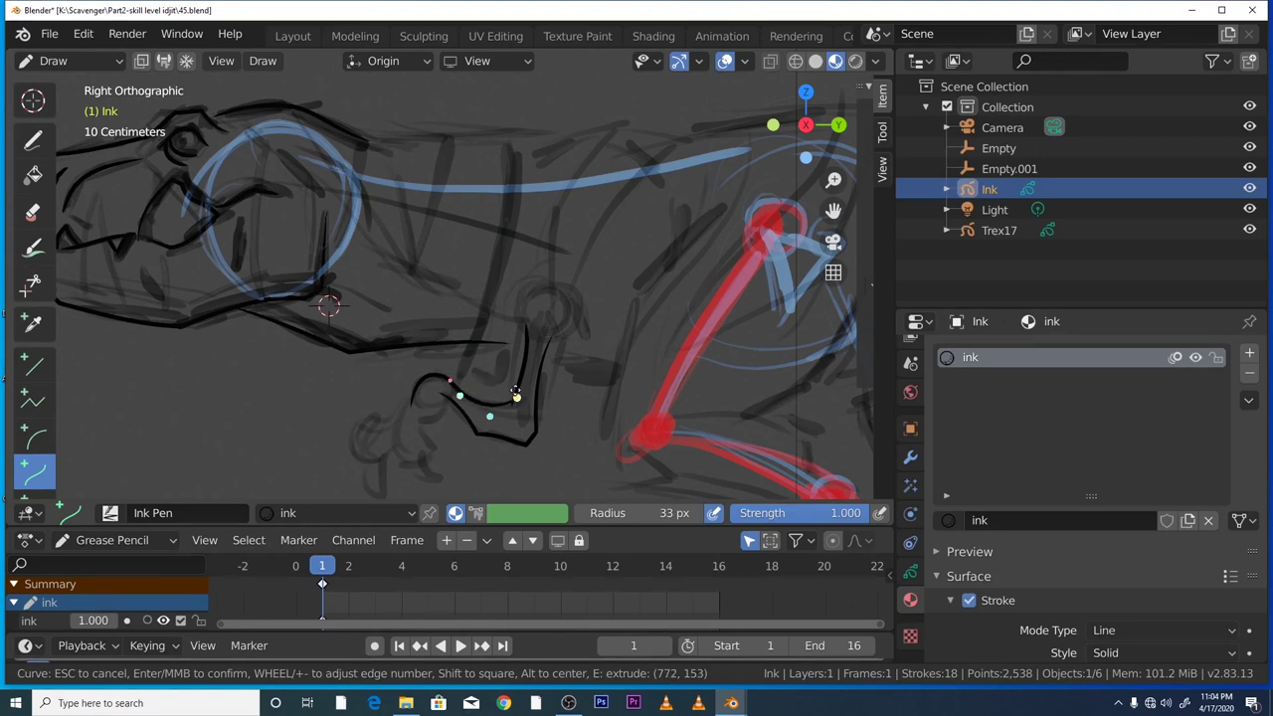
pyautogui.press('Return')
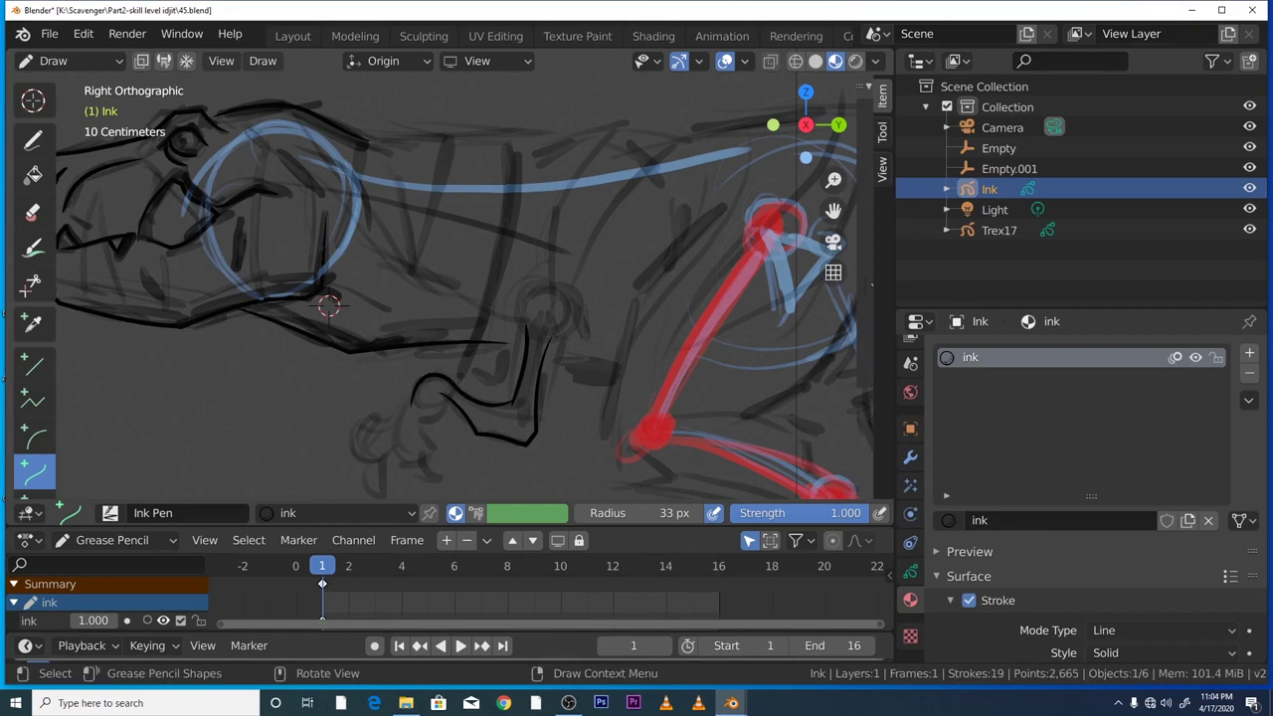
# - Ink the rear finger as one extruded curve looping back to the palm, and link the palm to the wrist with a short curve
pyautogui.moveTo(412, 397)
pyautogui.mouseDown()
pyautogui.moveTo(405, 460)
pyautogui.moveTo(394, 443)
pyautogui.mouseUp()
pyautogui.press('e')
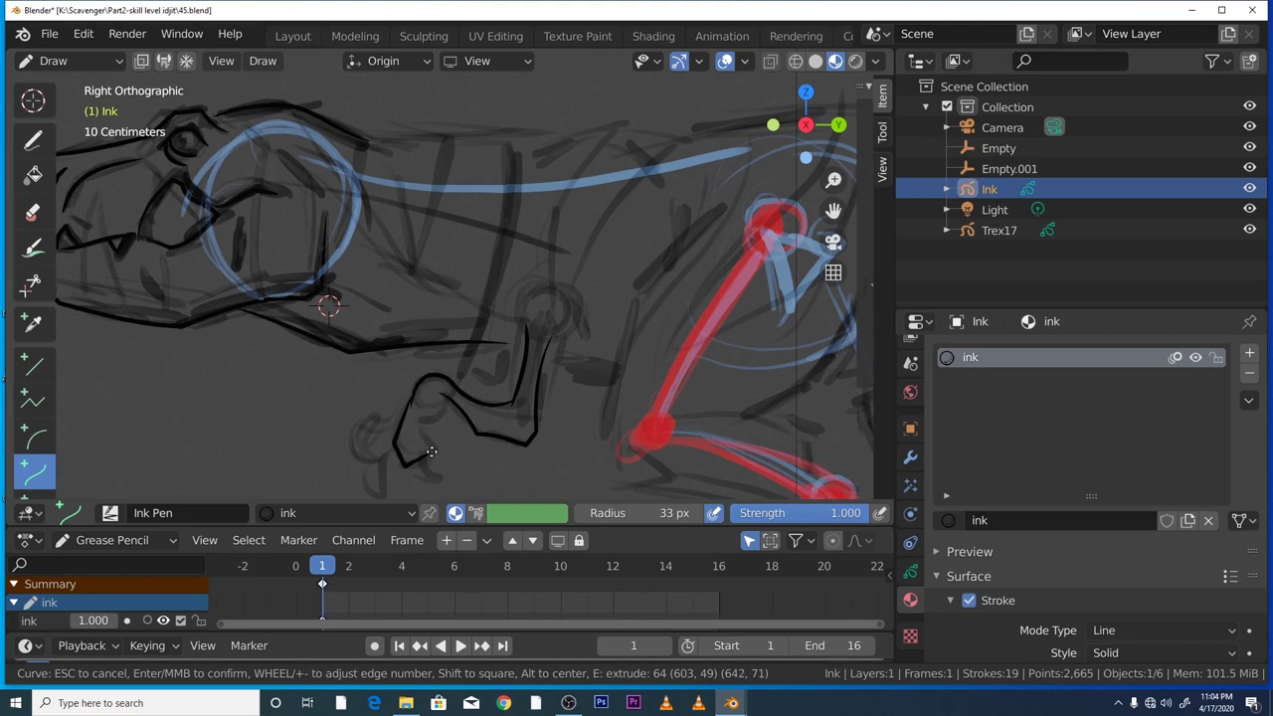
pyautogui.click(433, 450)
pyautogui.moveTo(425, 455); pyautogui.dragTo(431, 450)
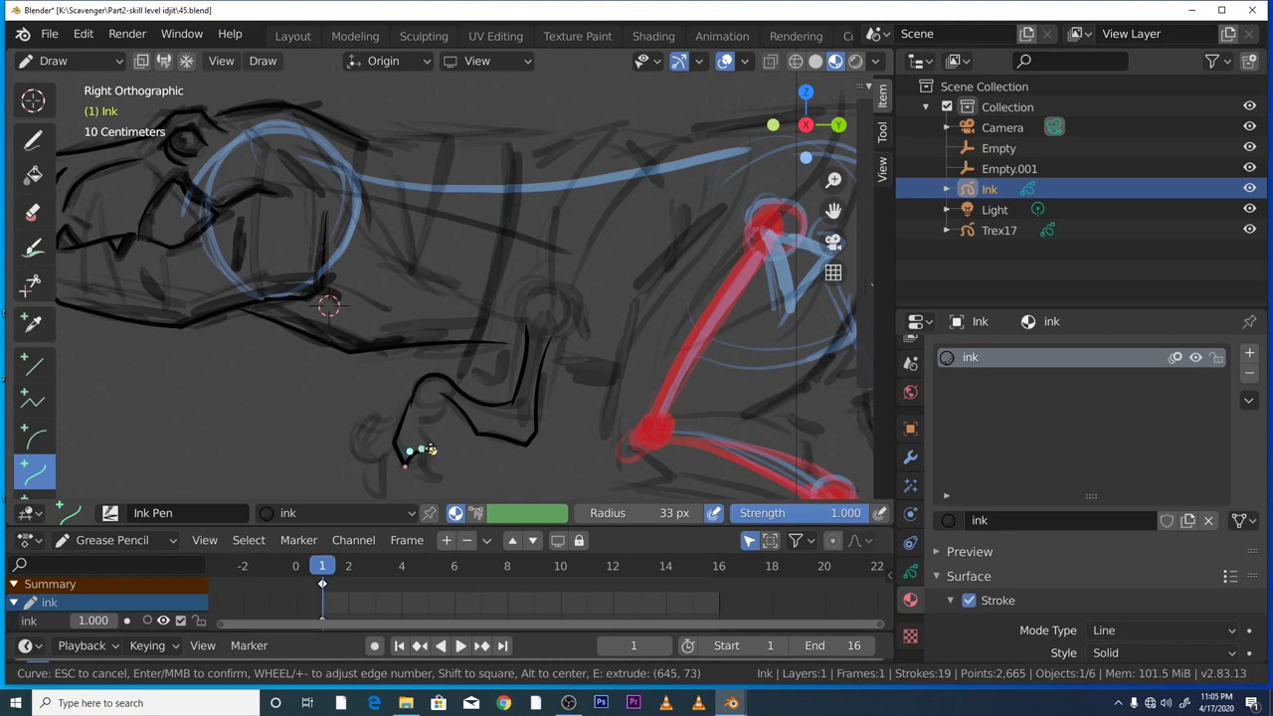
pyautogui.press('e')
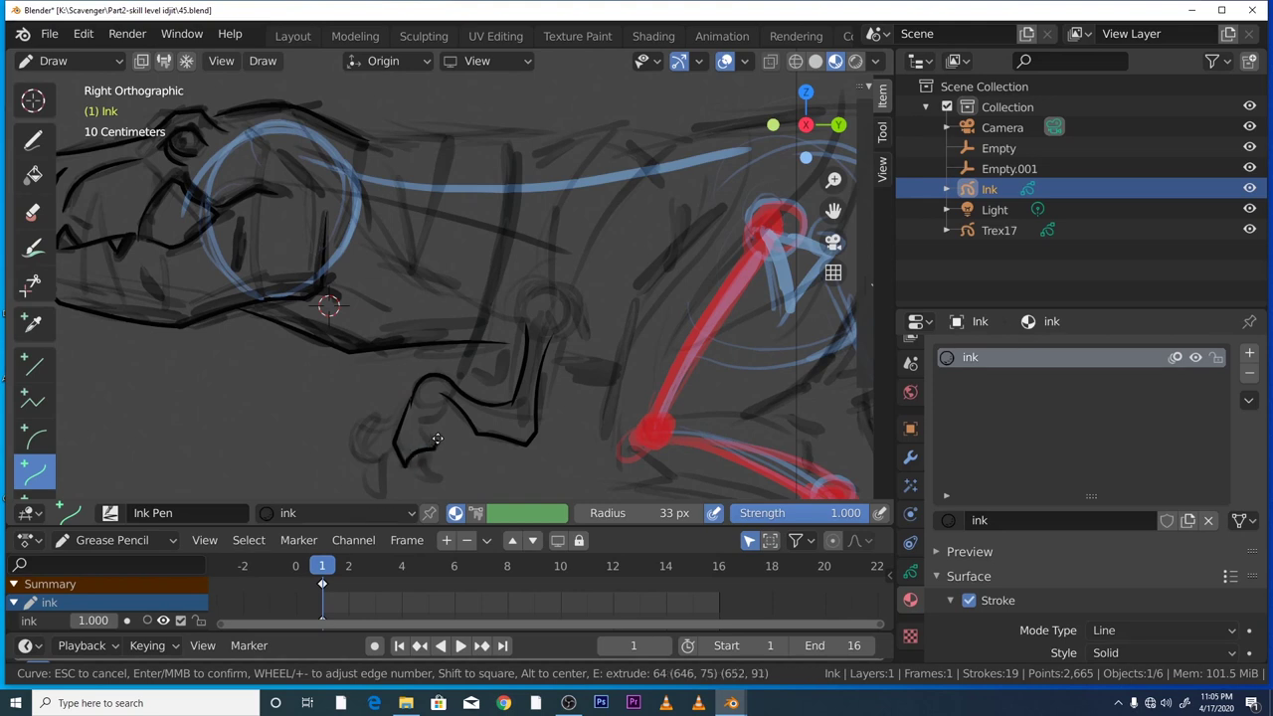
pyautogui.click(438, 441)
pyautogui.press('e')
pyautogui.click(425, 422)
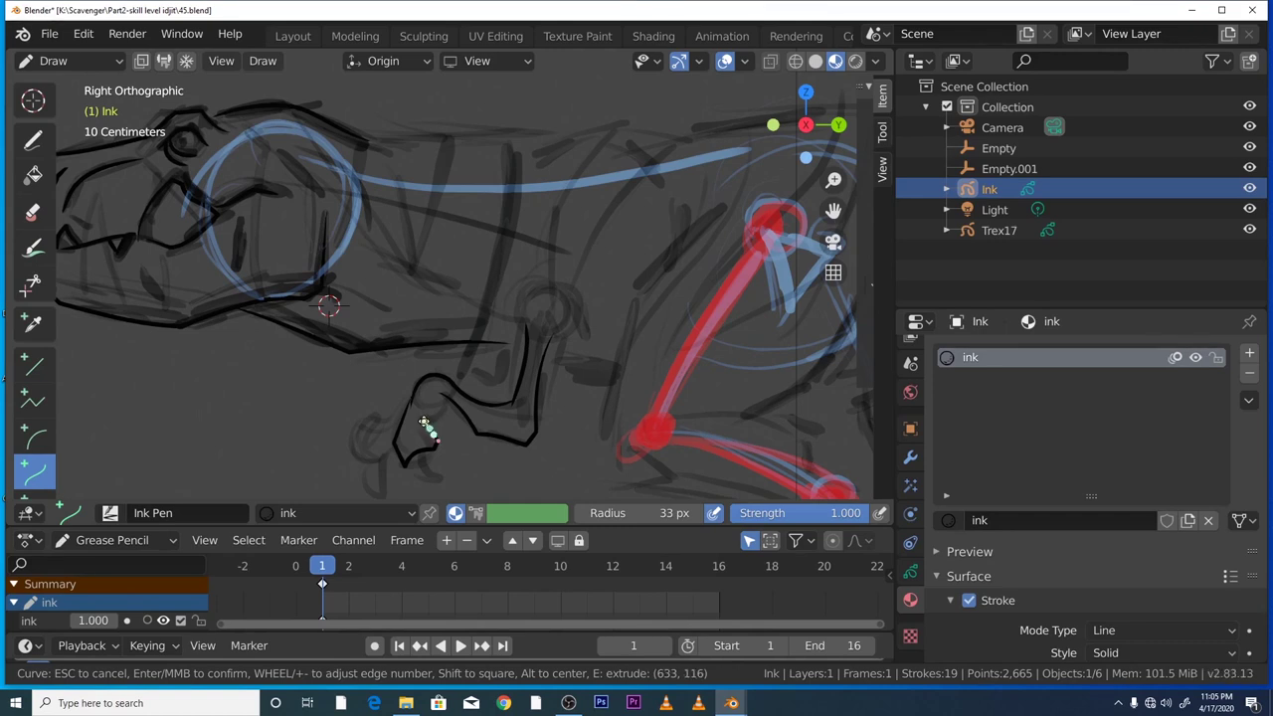
pyautogui.press('e')
pyautogui.click(411, 418)
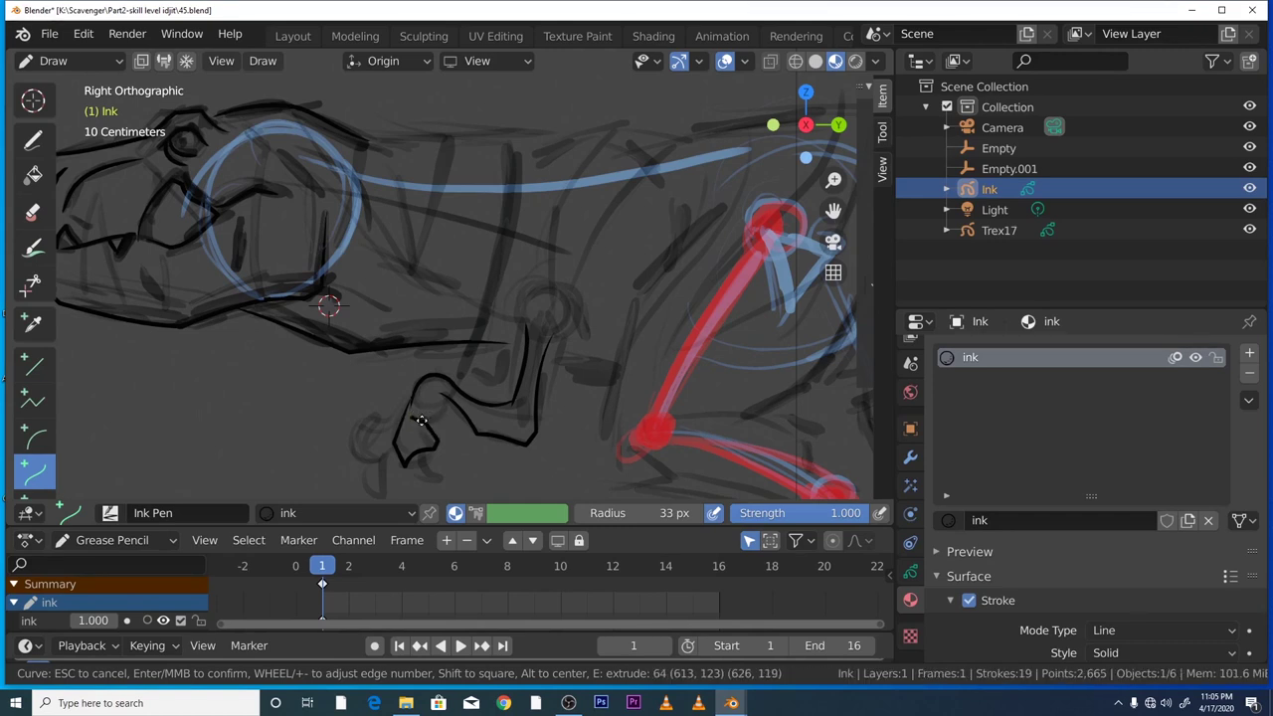
pyautogui.press('Return')
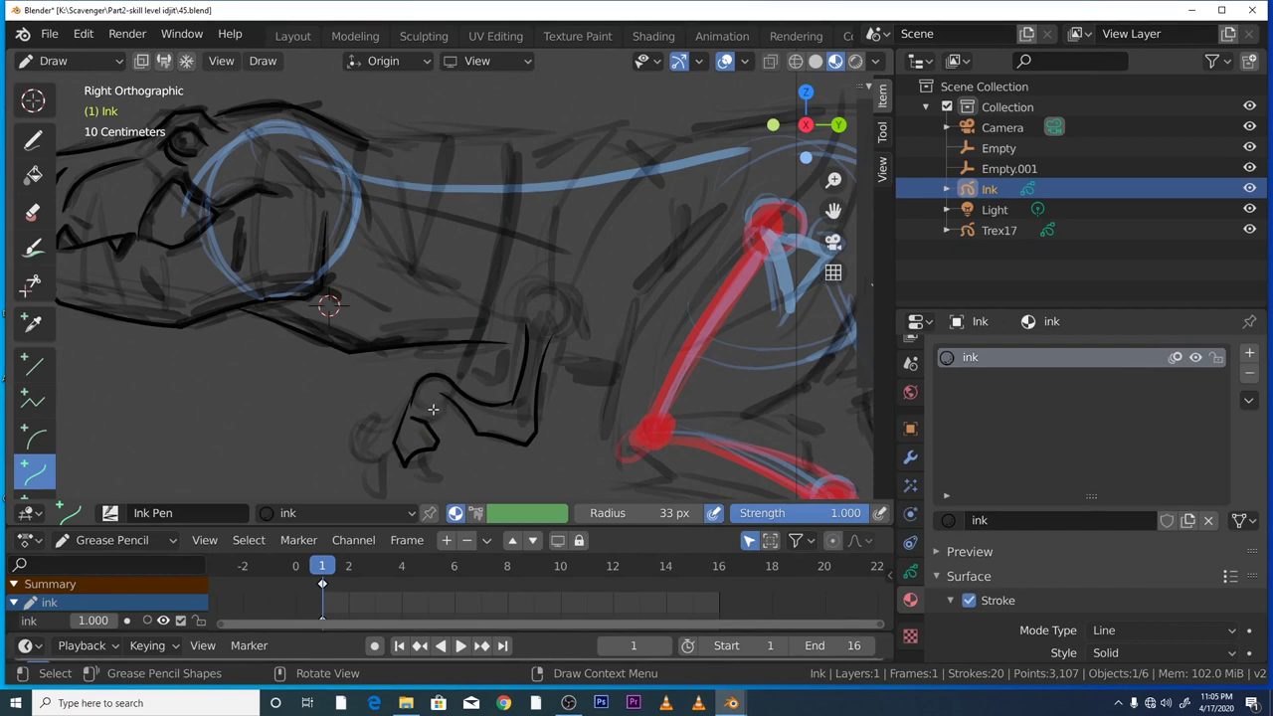
pyautogui.moveTo(427, 424); pyautogui.dragTo(445, 402)
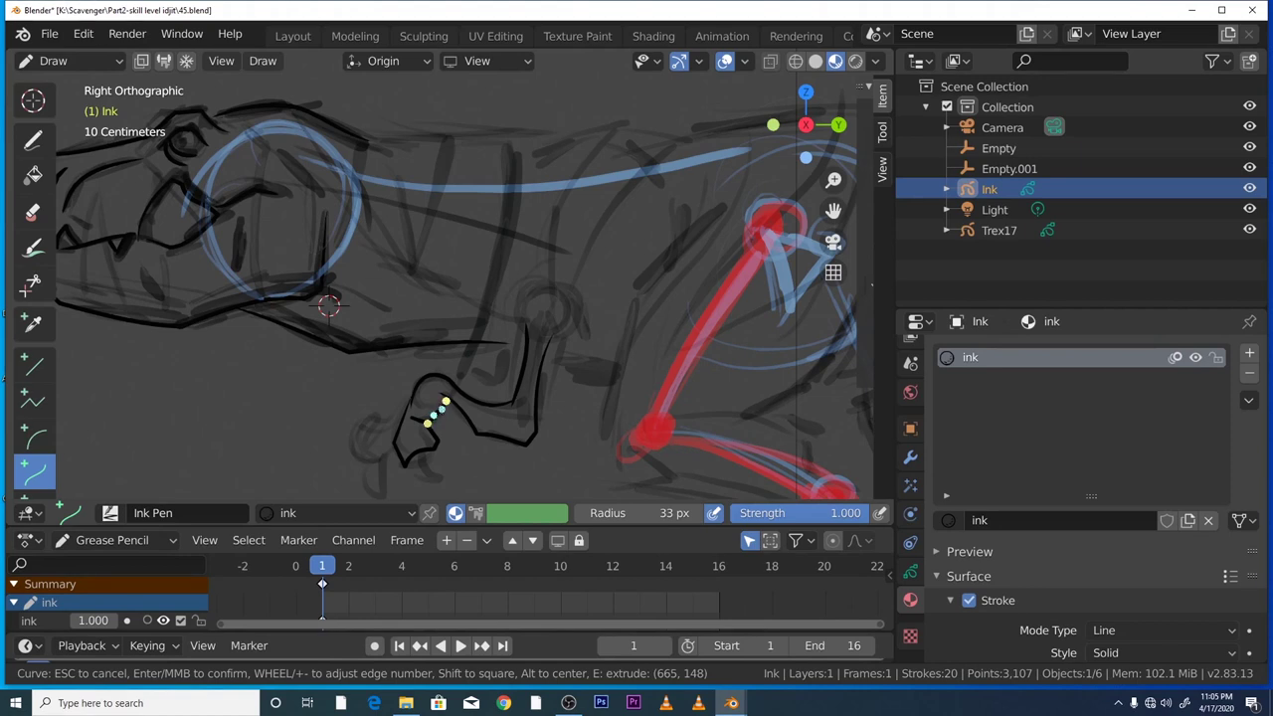
pyautogui.press('Return')
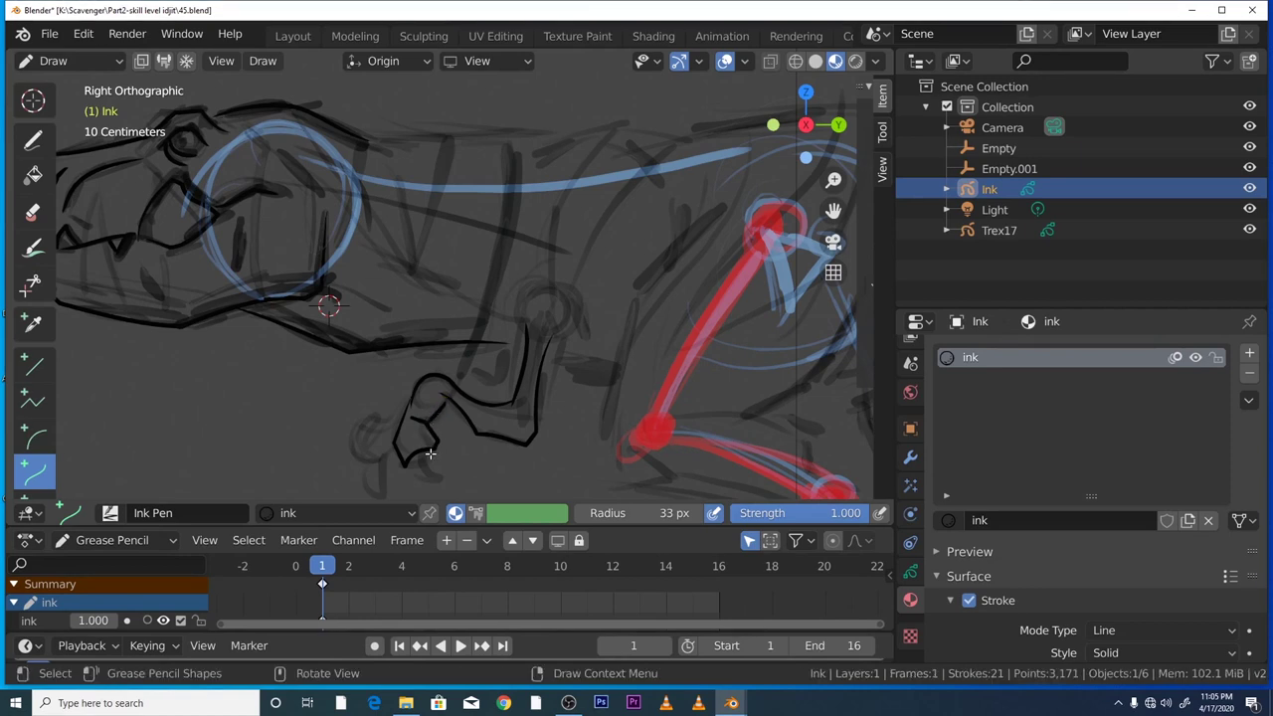
# - Ink the pointed claw beneath the rear finger as one extruded curve returning to the fingertip
pyautogui.moveTo(430, 453); pyautogui.dragTo(430, 465)
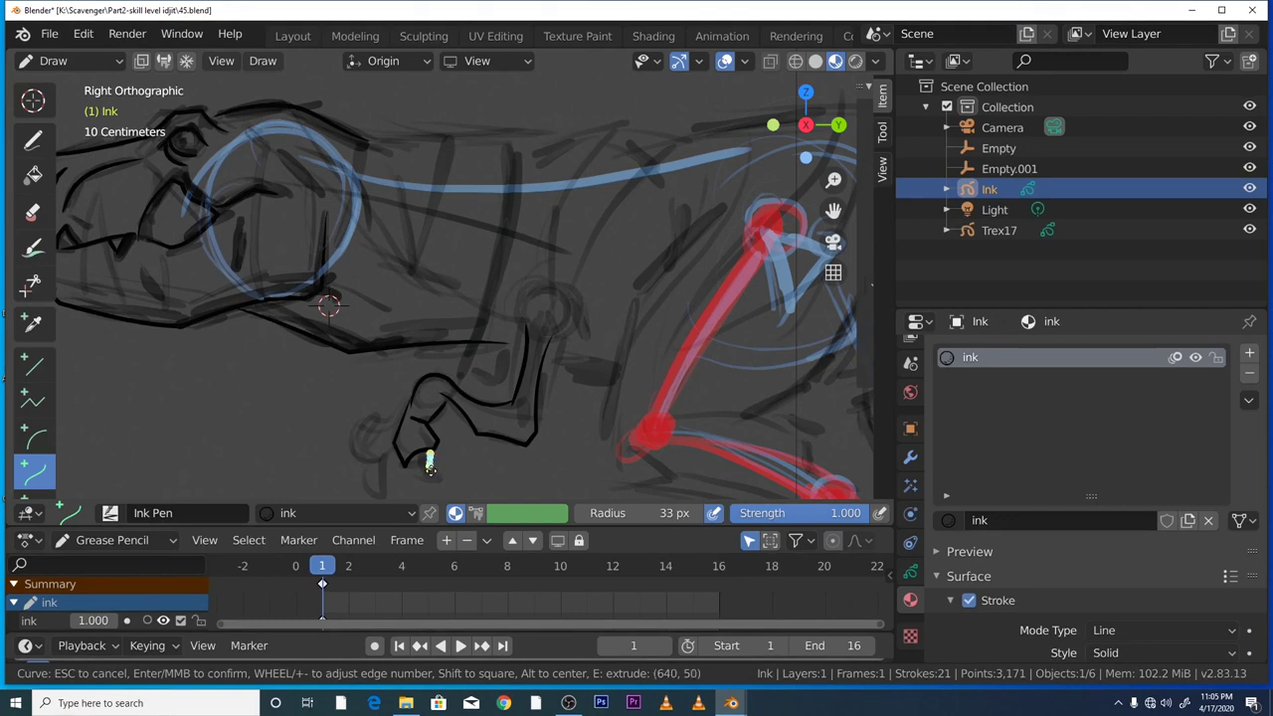
pyautogui.press('e')
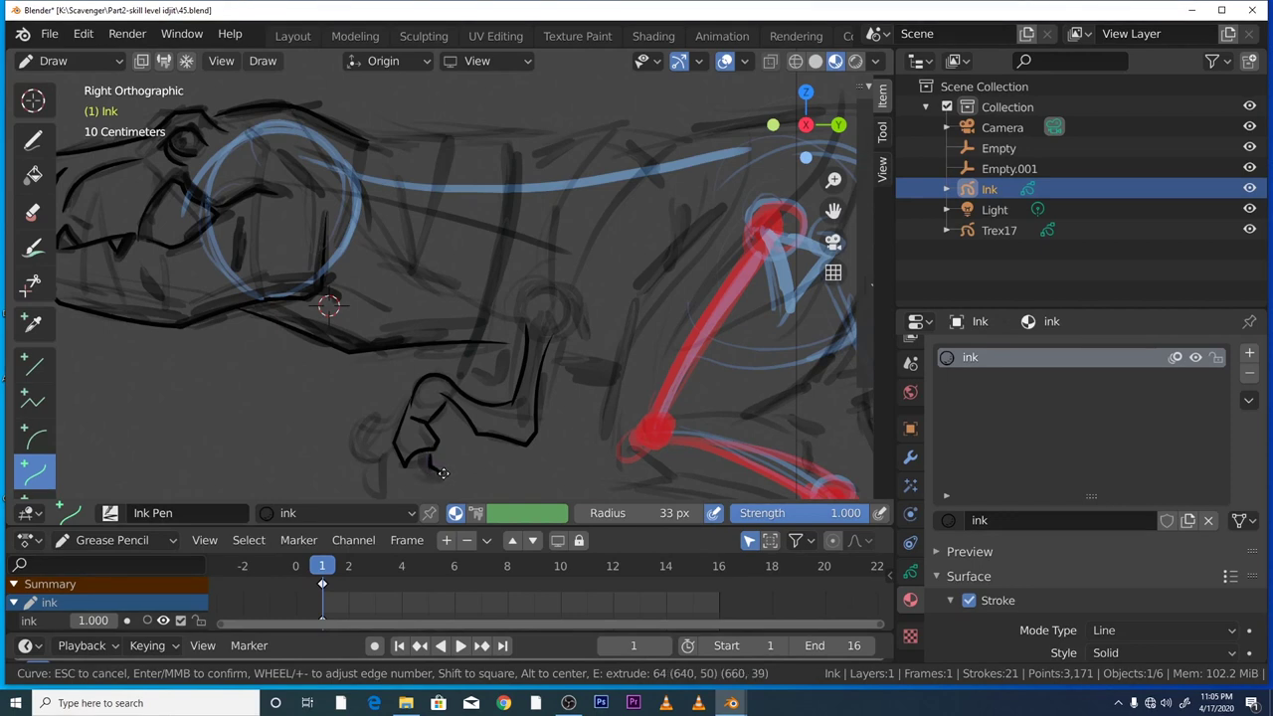
pyautogui.click(447, 472)
pyautogui.press('e')
pyautogui.click(422, 477)
pyautogui.press('e')
pyautogui.click(408, 467)
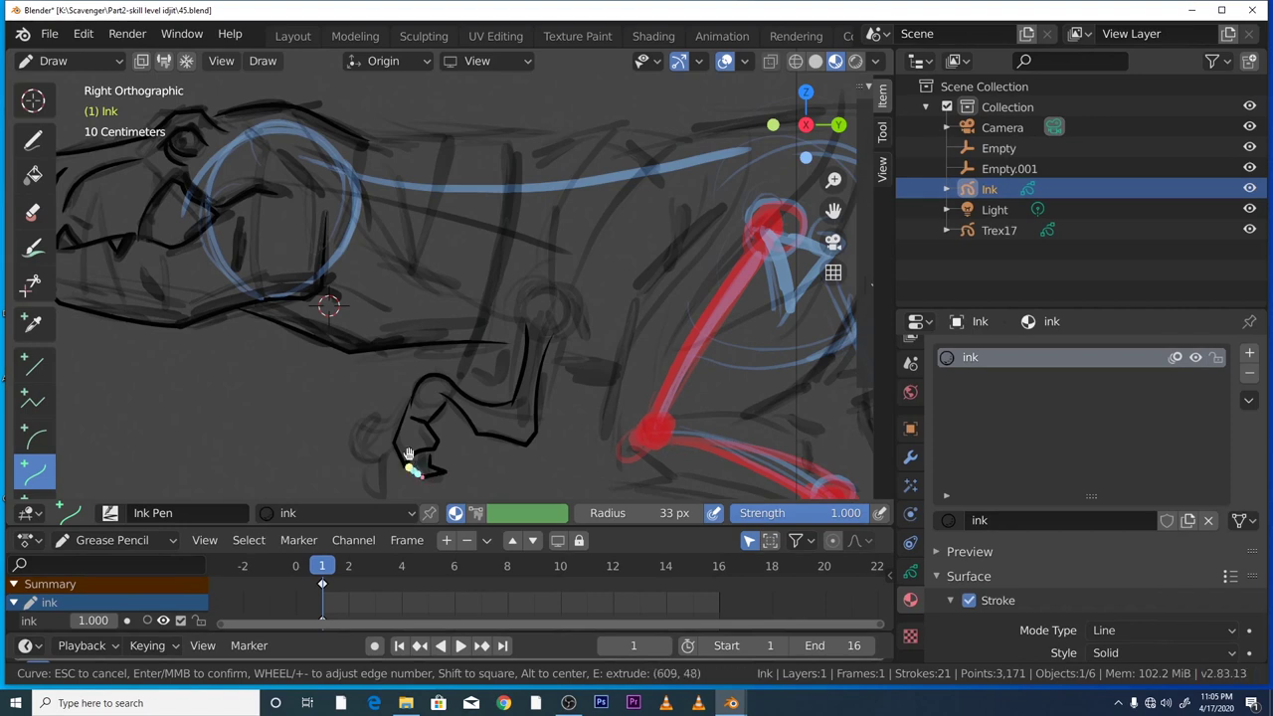
pyautogui.press('Return')
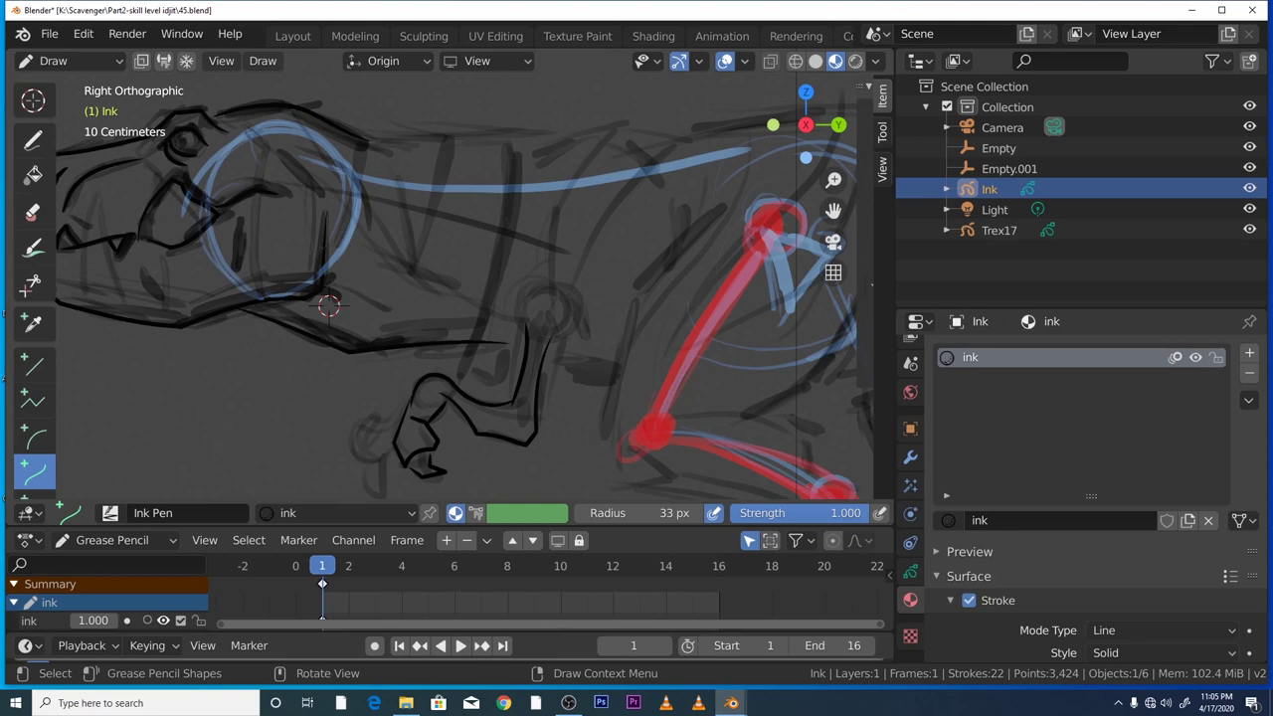
# - Ink the front finger with an extruded curve along its base and another extruded curve around its rounded knuckle and underside
pyautogui.moveTo(382, 418)
pyautogui.mouseDown()
pyautogui.moveTo(413, 395)
pyautogui.moveTo(394, 419)
pyautogui.moveTo(404, 406)
pyautogui.moveTo(382, 413)
pyautogui.mouseUp()
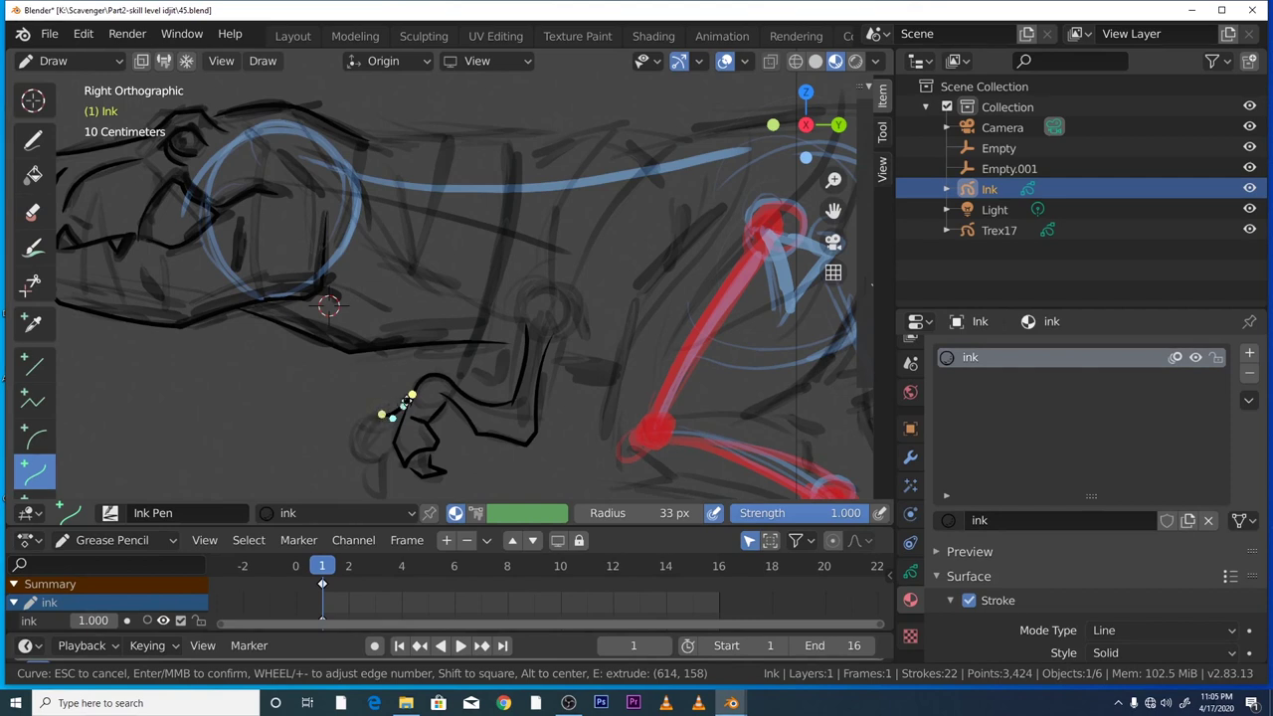
pyautogui.press('e')
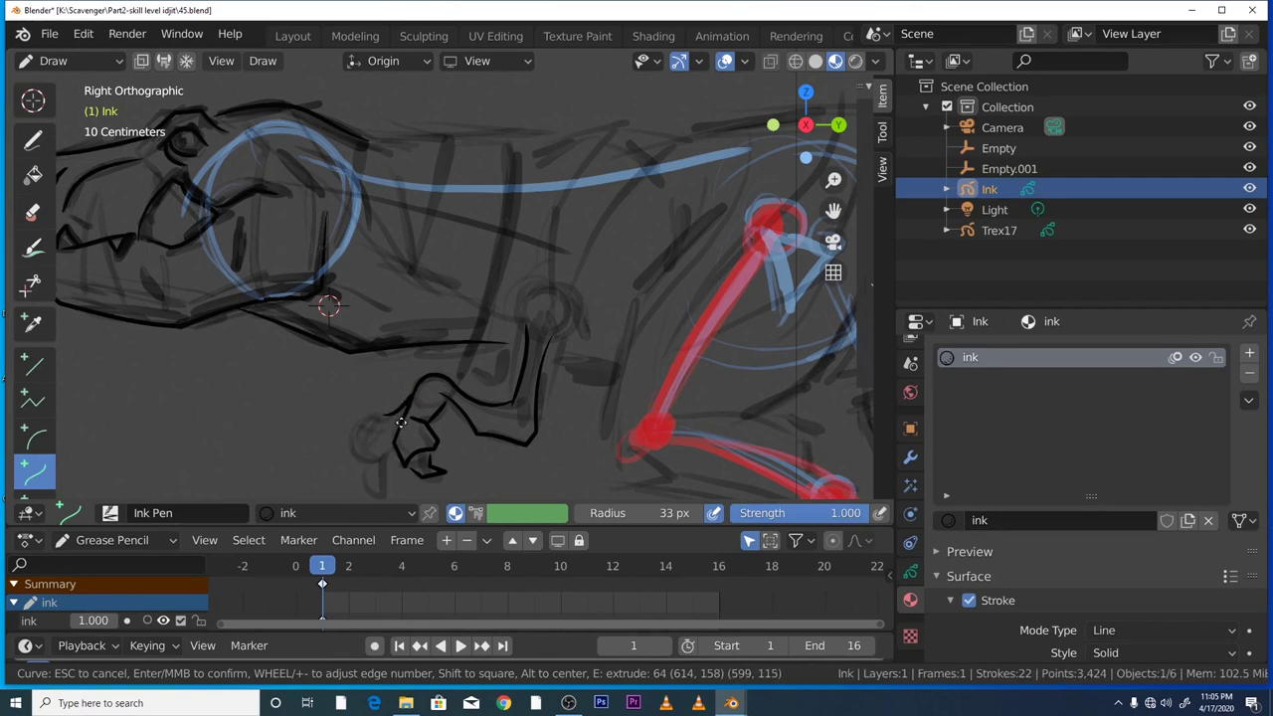
pyautogui.click(400, 424)
pyautogui.press('Return')
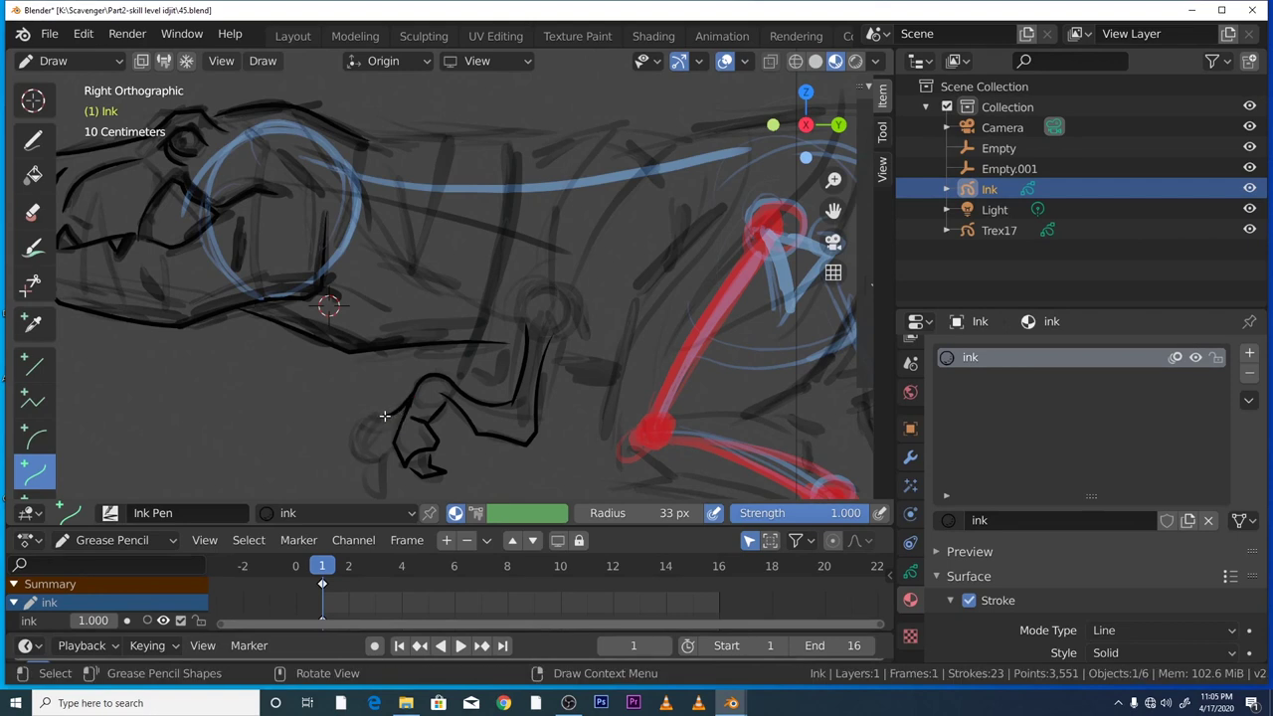
pyautogui.moveTo(385, 416); pyautogui.dragTo(358, 455)
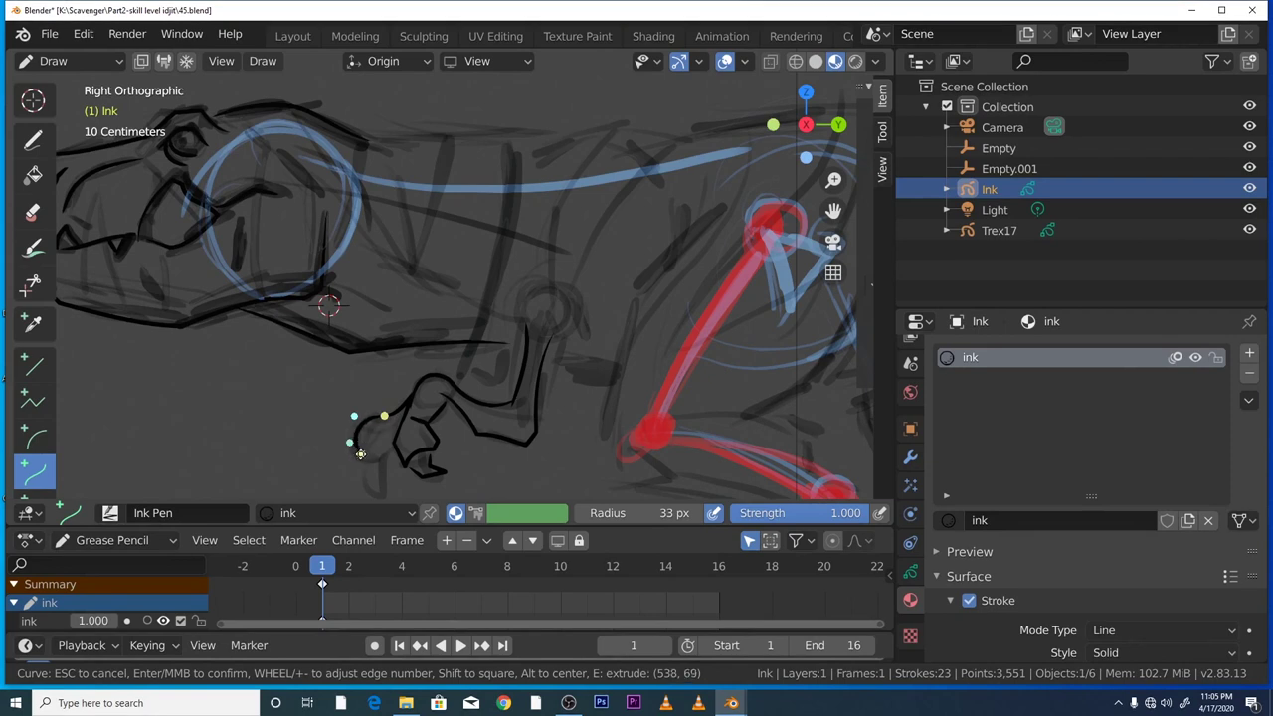
pyautogui.moveTo(355, 414); pyautogui.dragTo(345, 431)
pyautogui.moveTo(371, 458); pyautogui.dragTo(385, 441)
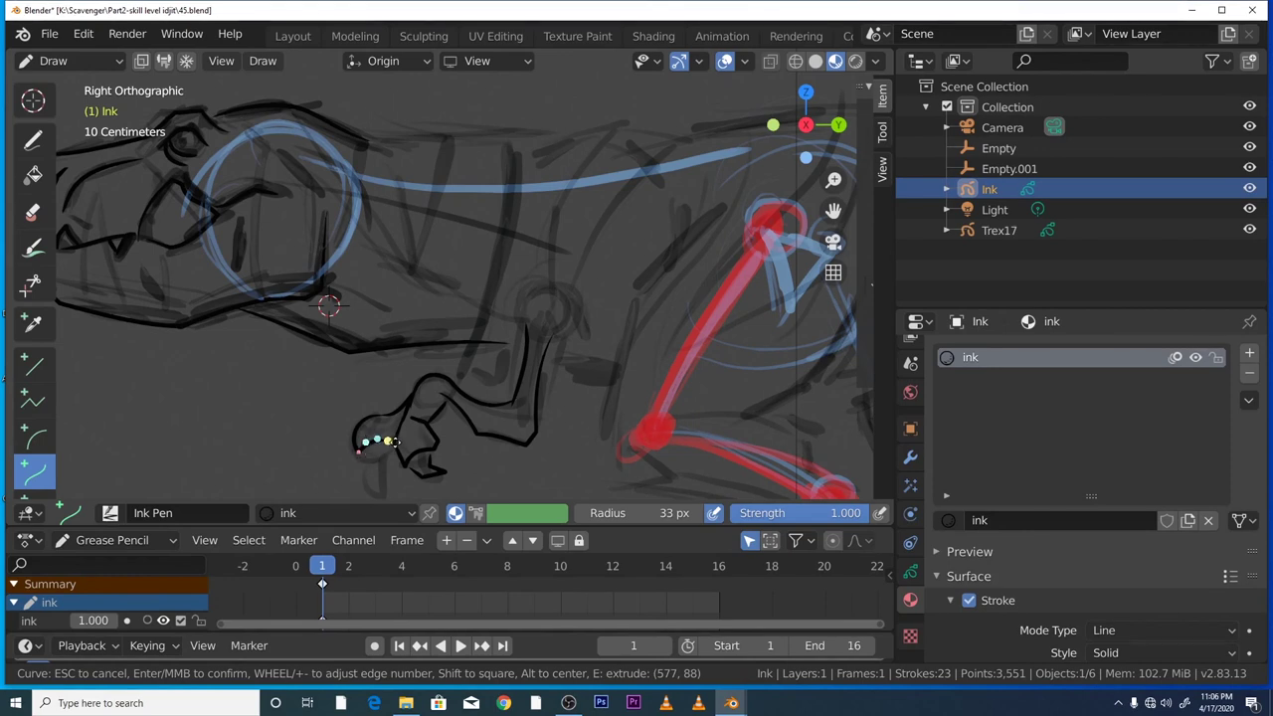
pyautogui.press('Return')
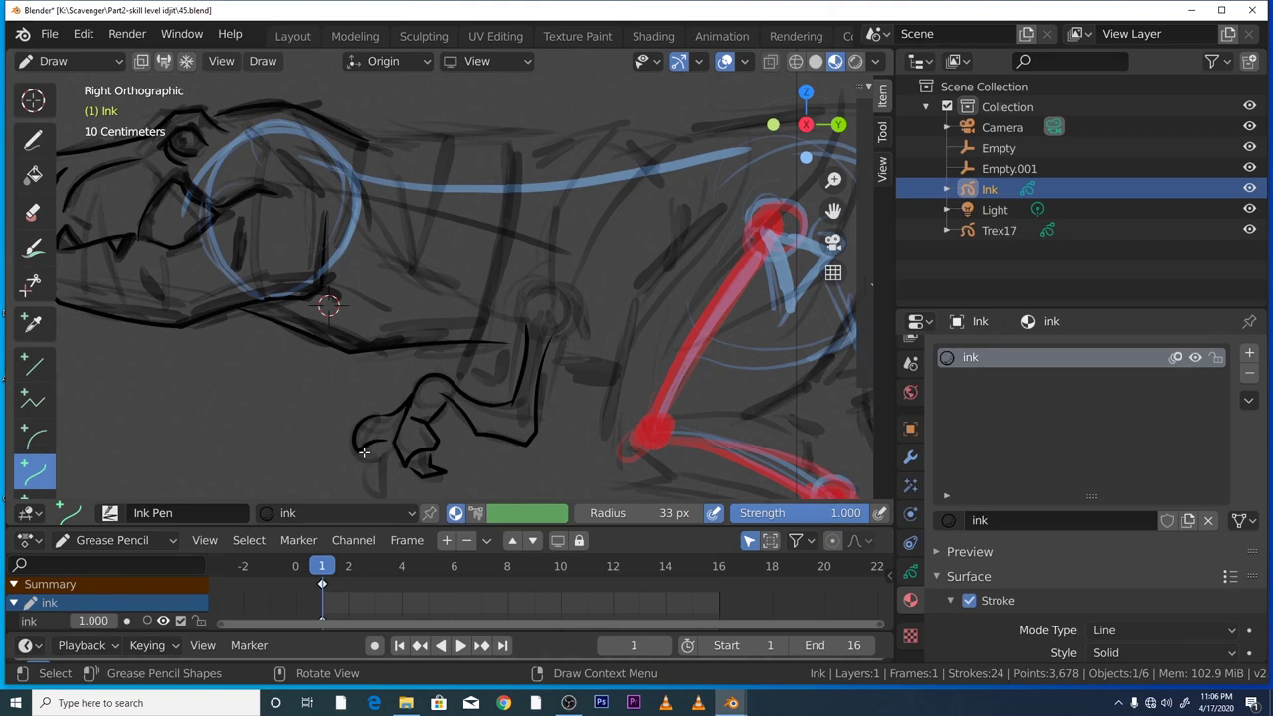
# - Ink the pointed claw beneath the front finger as one extruded curve
pyautogui.moveTo(363, 455); pyautogui.dragTo(376, 470)
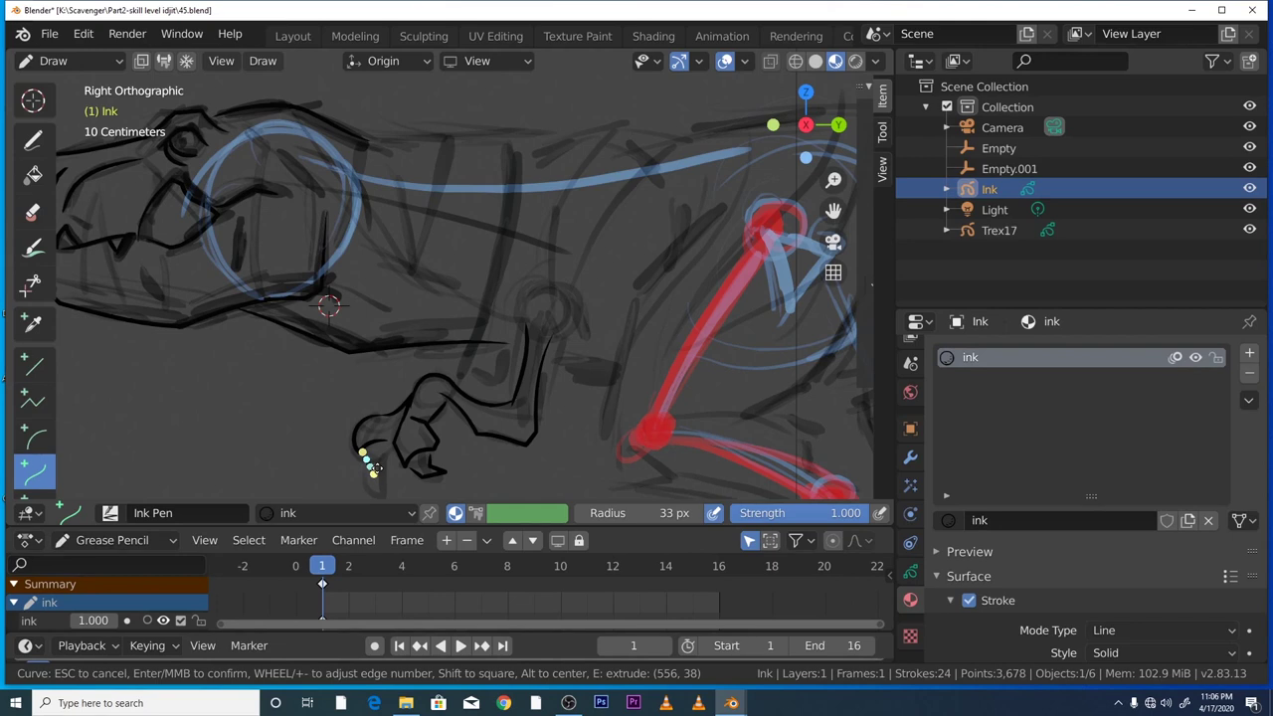
pyautogui.press('e')
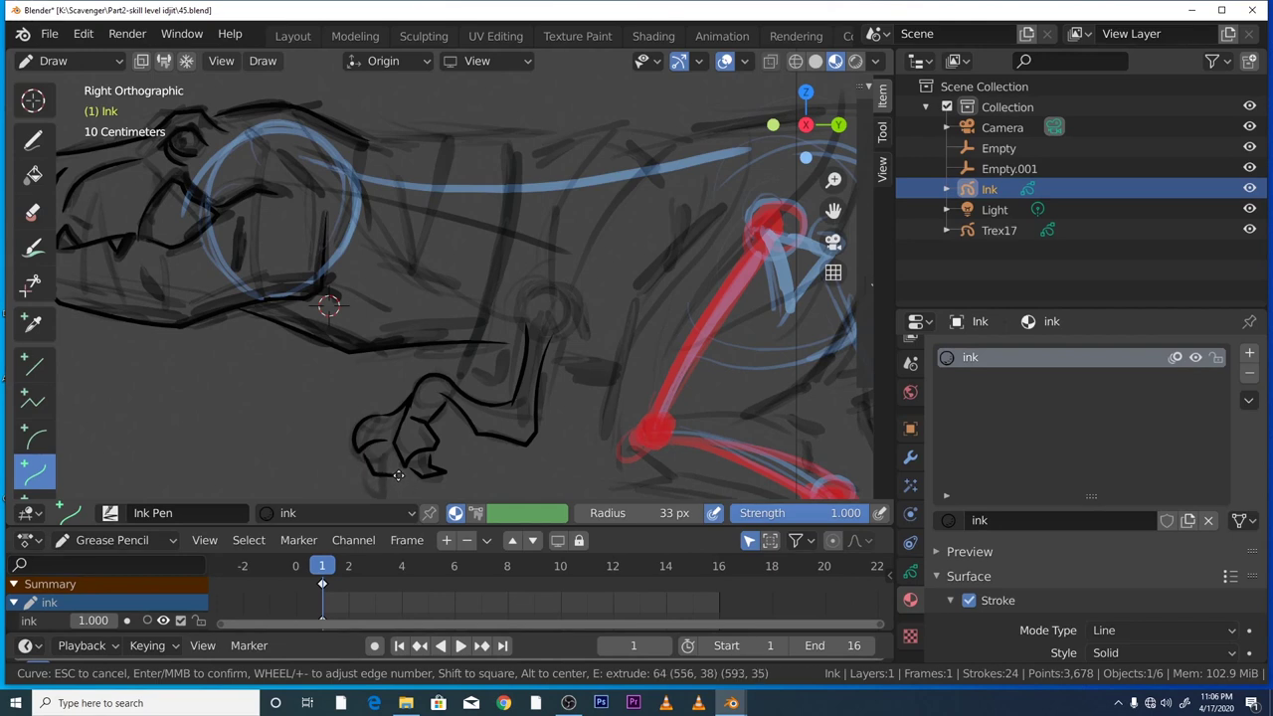
pyautogui.press('e')
pyautogui.press('e')
pyautogui.press('Return')
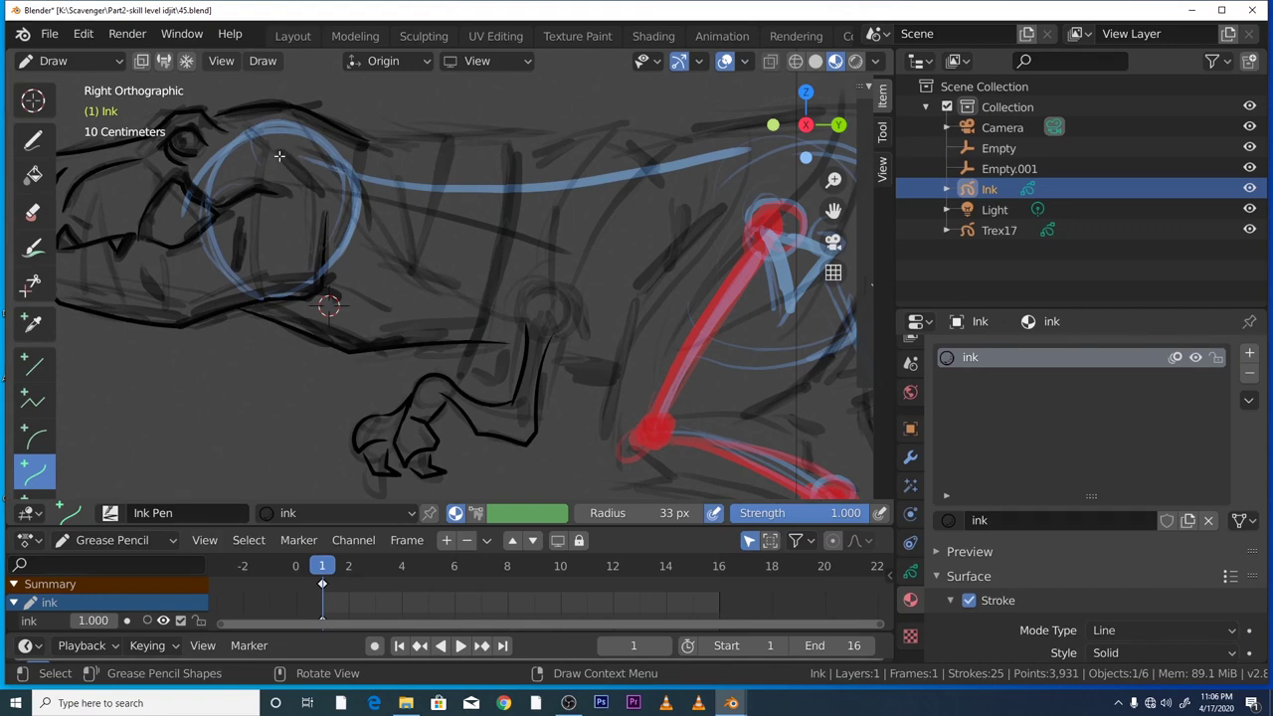
# - Ink a short slanted crease at the back of the head and two bowed curves around the front and rear of the shoulder joint
pyautogui.moveTo(282, 154)
pyautogui.mouseDown()
pyautogui.moveTo(322, 195)
pyautogui.moveTo(298, 165)
pyautogui.mouseUp()
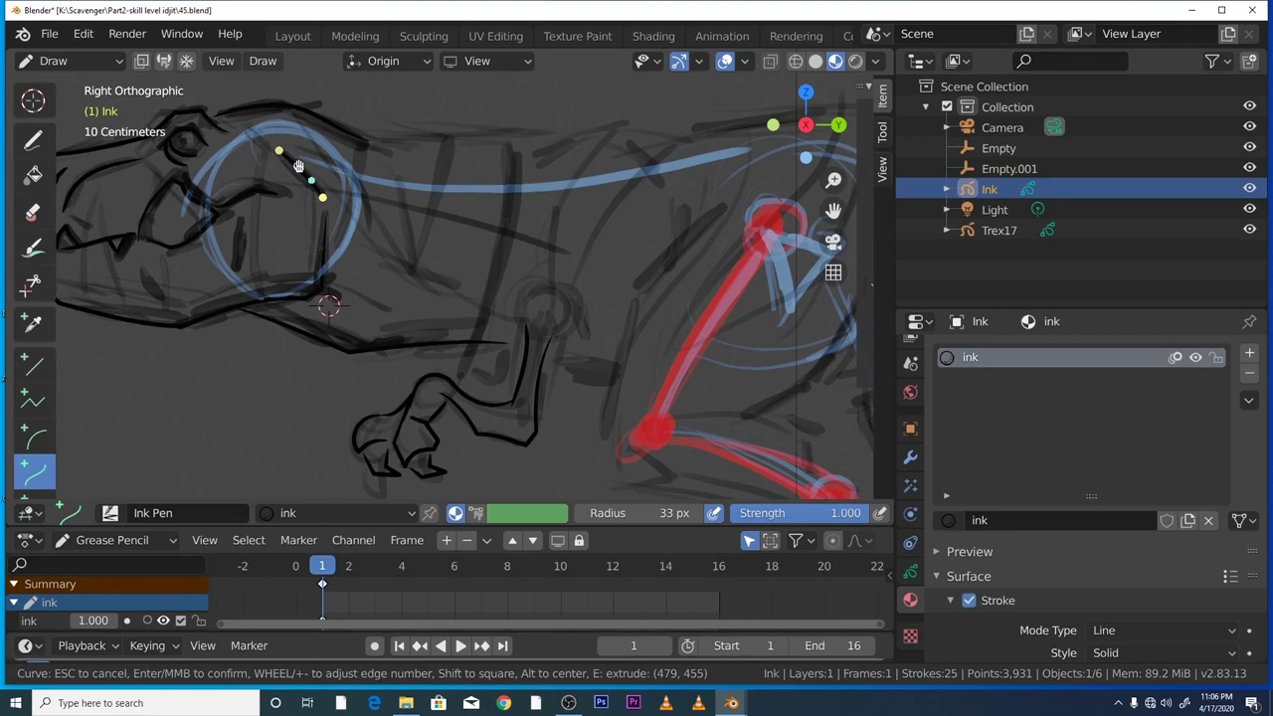
pyautogui.press('Return')
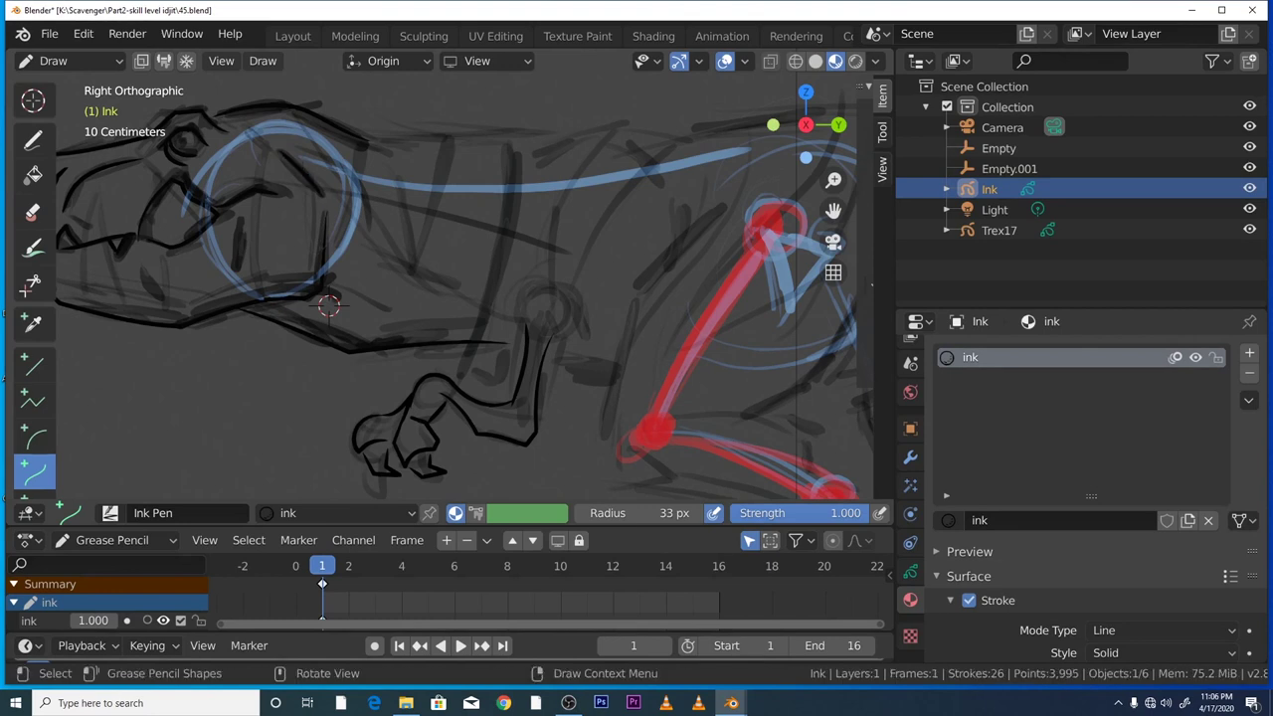
pyautogui.moveTo(527, 334); pyautogui.dragTo(518, 290)
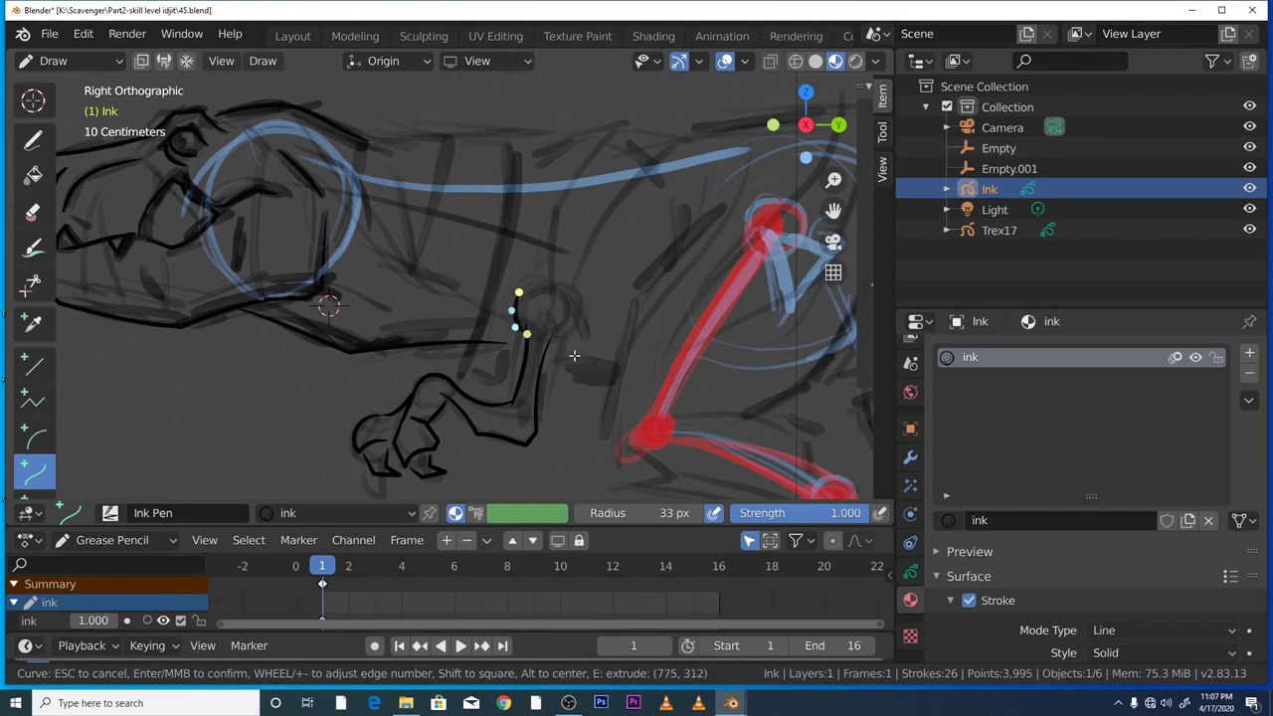
pyautogui.press('Return')
pyautogui.moveTo(555, 340); pyautogui.dragTo(577, 310)
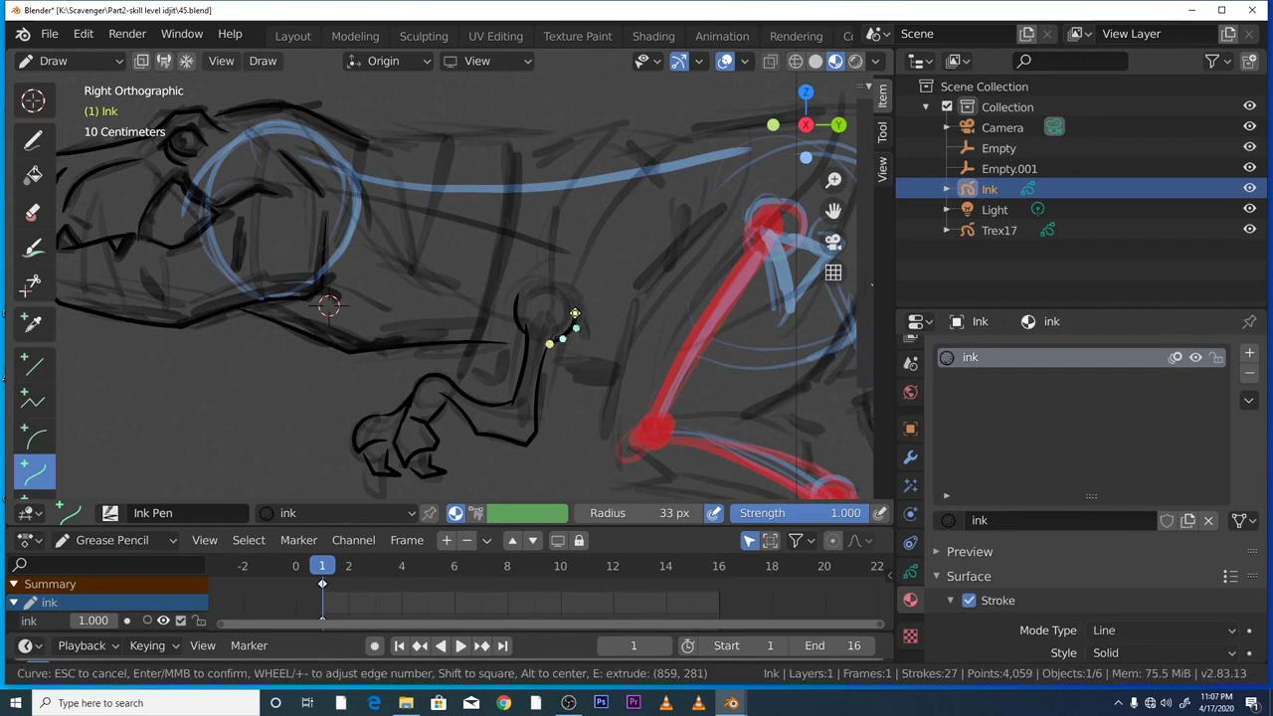
pyautogui.press('Return')
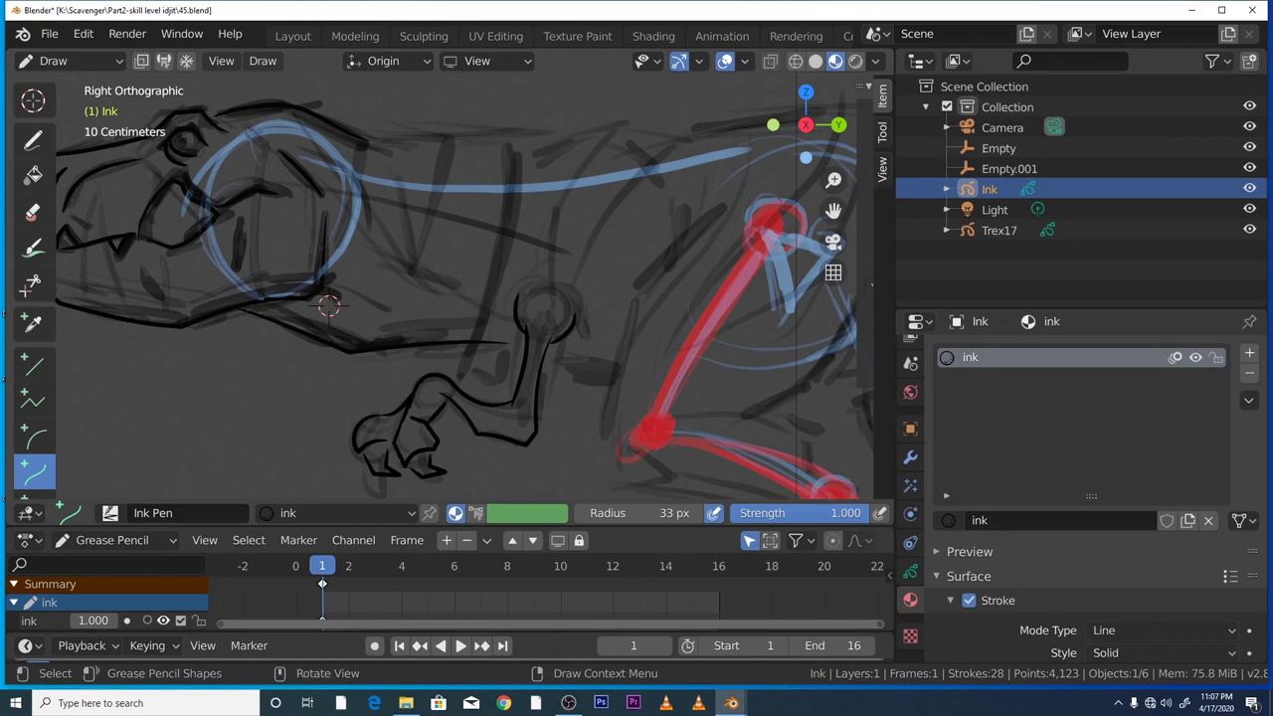
# - Ink the top of the neck as one long, nearly flat curve from the back of the skull to above the shoulder
pyautogui.scroll(-2, 329, 301)
pyautogui.scroll(-1, 365, 297)
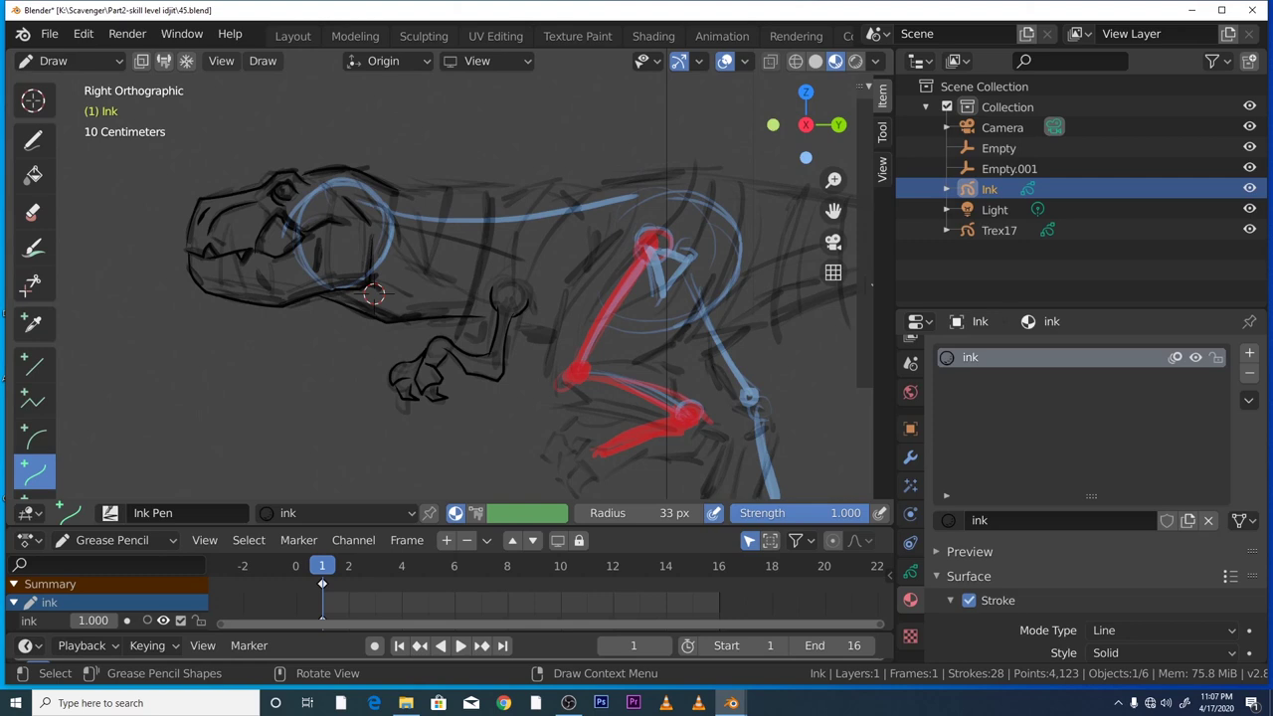
pyautogui.moveTo(833, 181); pyautogui.dragTo(834, 169)
pyautogui.moveTo(379, 174); pyautogui.dragTo(543, 177)
pyautogui.moveTo(434, 175)
pyautogui.mouseDown()
pyautogui.moveTo(427, 167)
pyautogui.moveTo(490, 173)
pyautogui.moveTo(433, 178)
pyautogui.mouseUp()
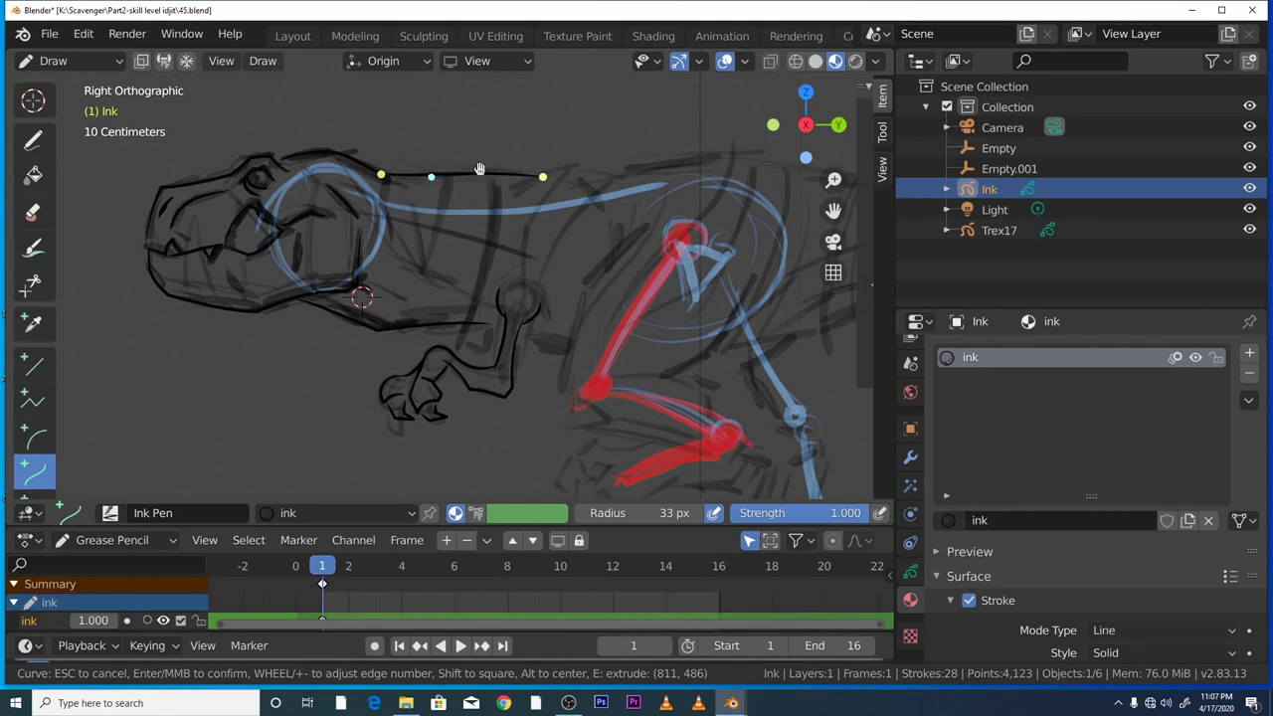
pyautogui.press('Return')
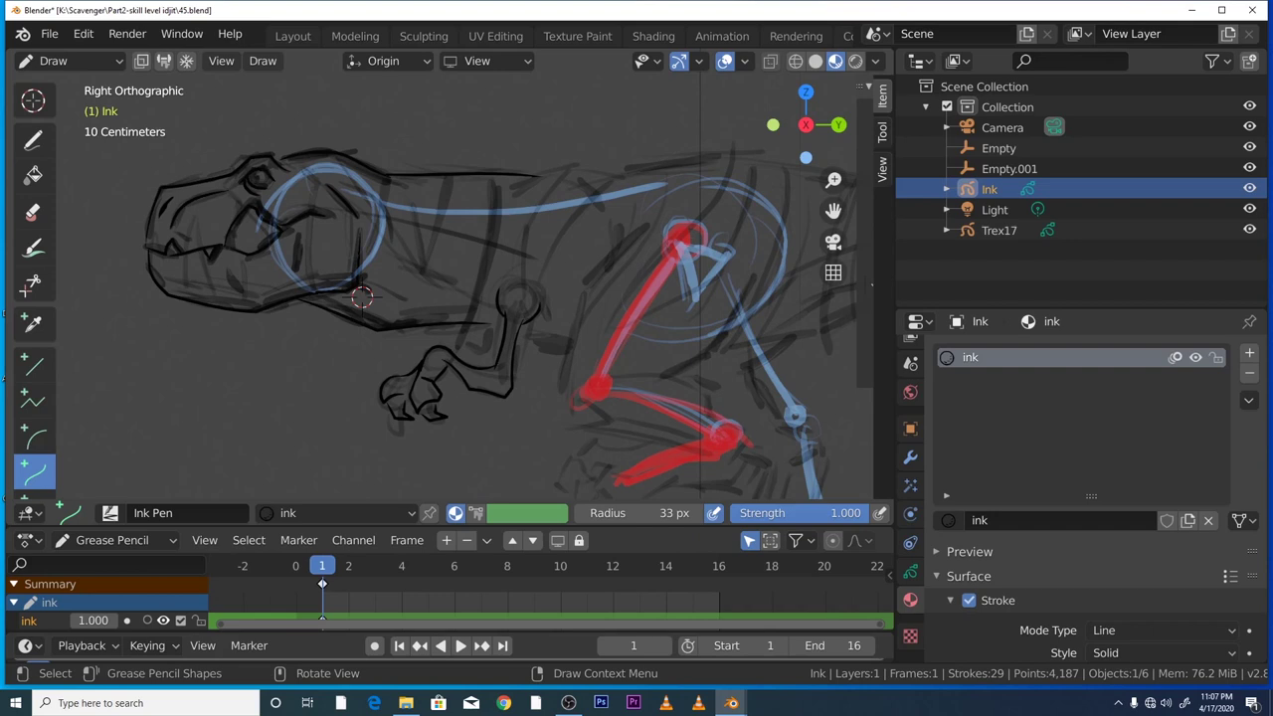
# - Ink the hump behind the neck line with two short curves meeting in a peak, the rear one sloping down
pyautogui.moveTo(515, 186)
pyautogui.mouseDown()
pyautogui.moveTo(554, 171)
pyautogui.moveTo(600, 192)
pyautogui.mouseUp()
pyautogui.press('Return')
pyautogui.press('Return')
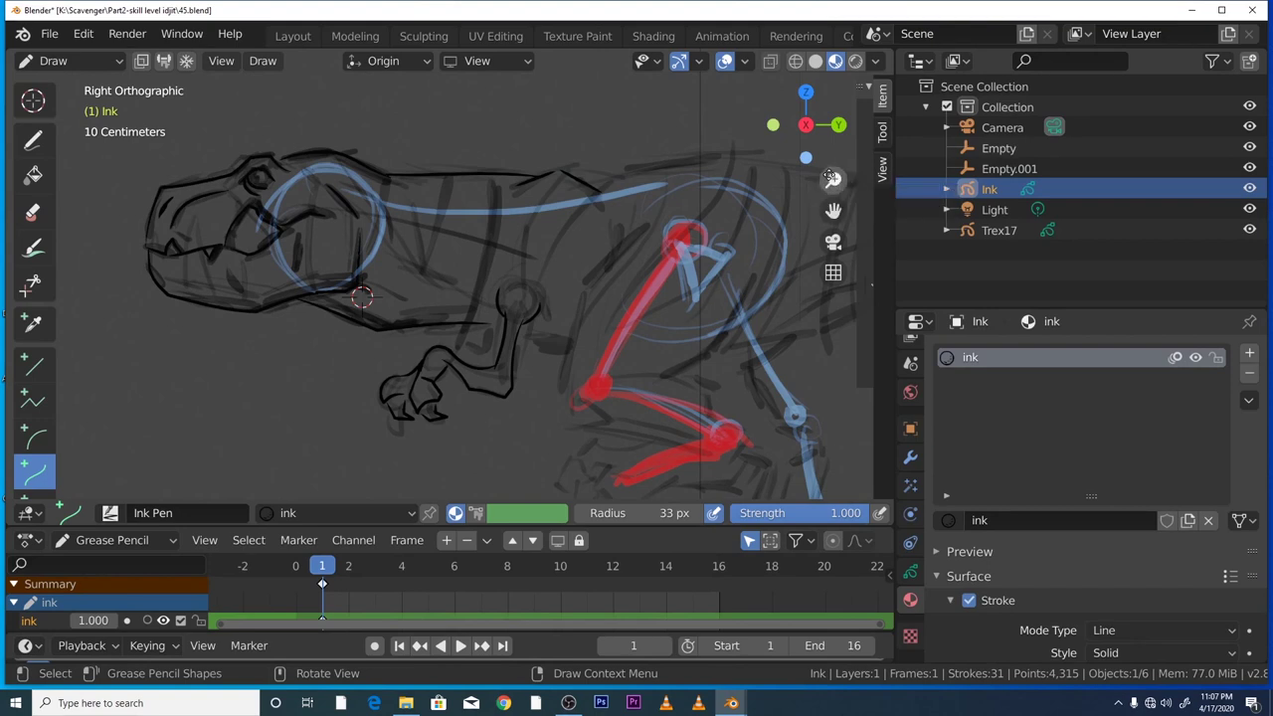
pyautogui.moveTo(833, 179); pyautogui.dragTo(816, 212)
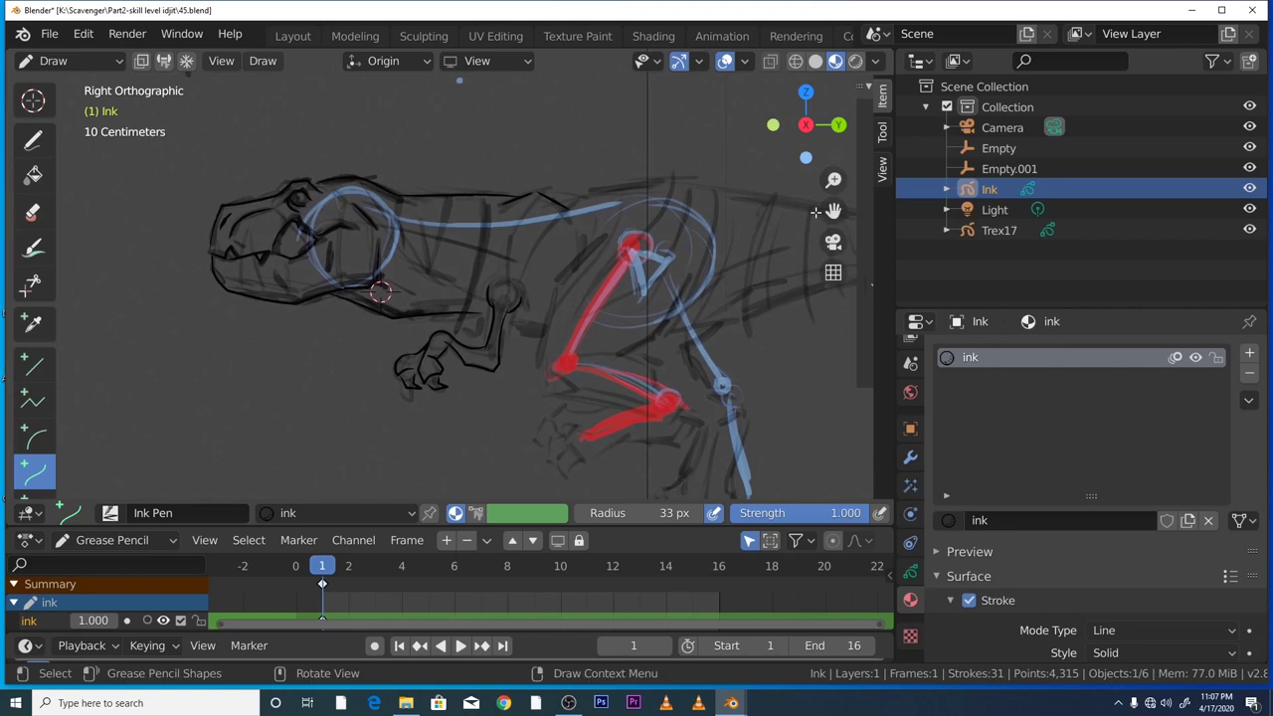
# - Ink the front of the bent knee with three short curves: a slant down and back, a return edge forward, and an upward front edge
pyautogui.moveTo(833, 181); pyautogui.dragTo(833, 161)
pyautogui.moveTo(832, 210); pyautogui.dragTo(753, 167)
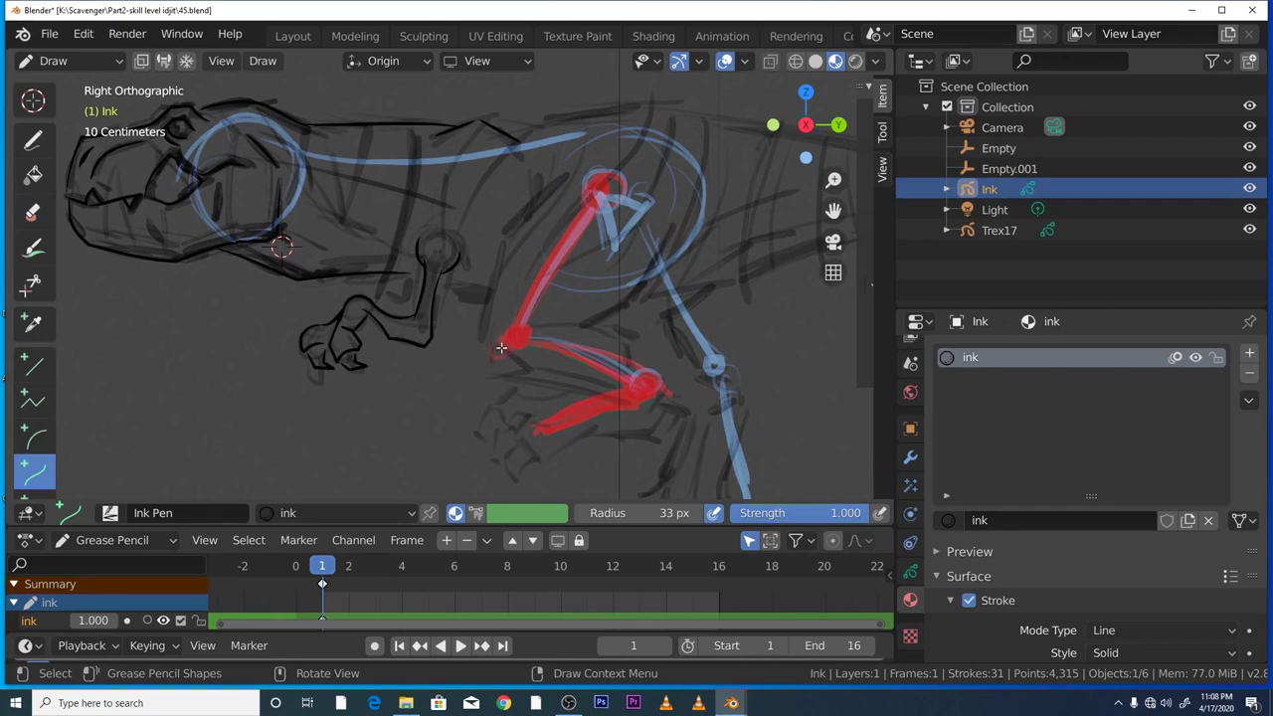
pyautogui.moveTo(502, 348); pyautogui.dragTo(528, 370)
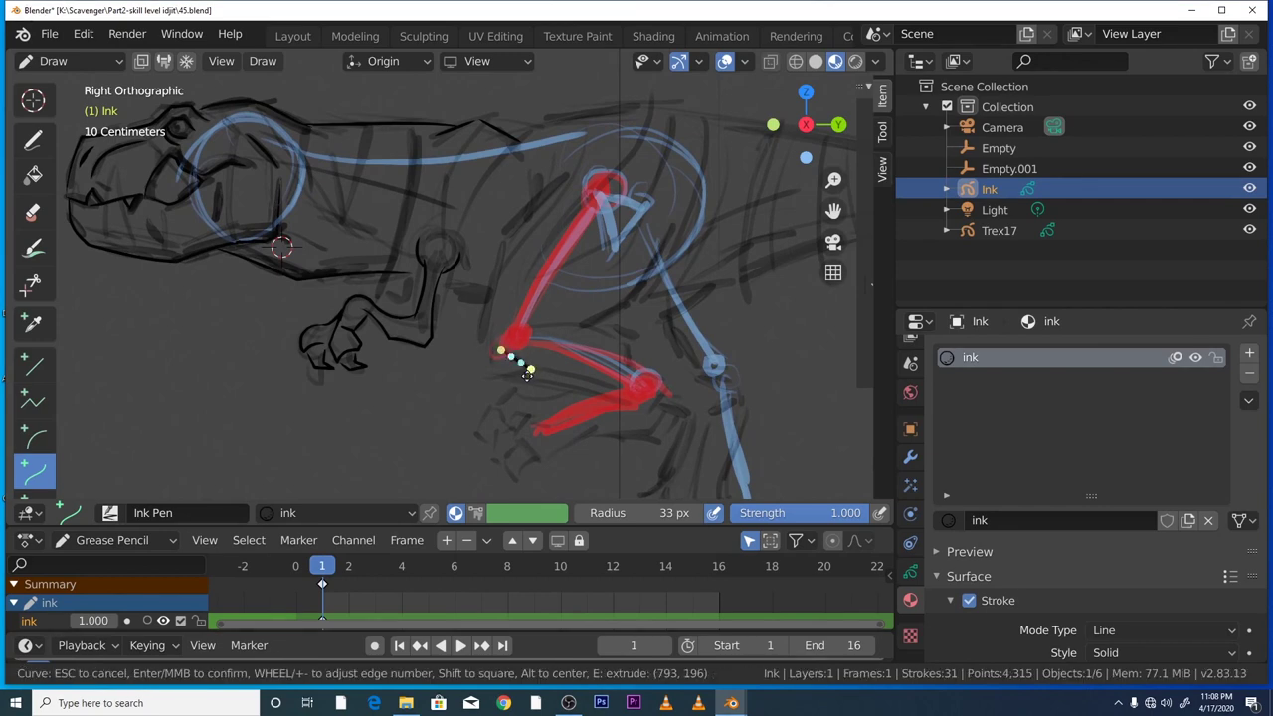
pyautogui.press('Return')
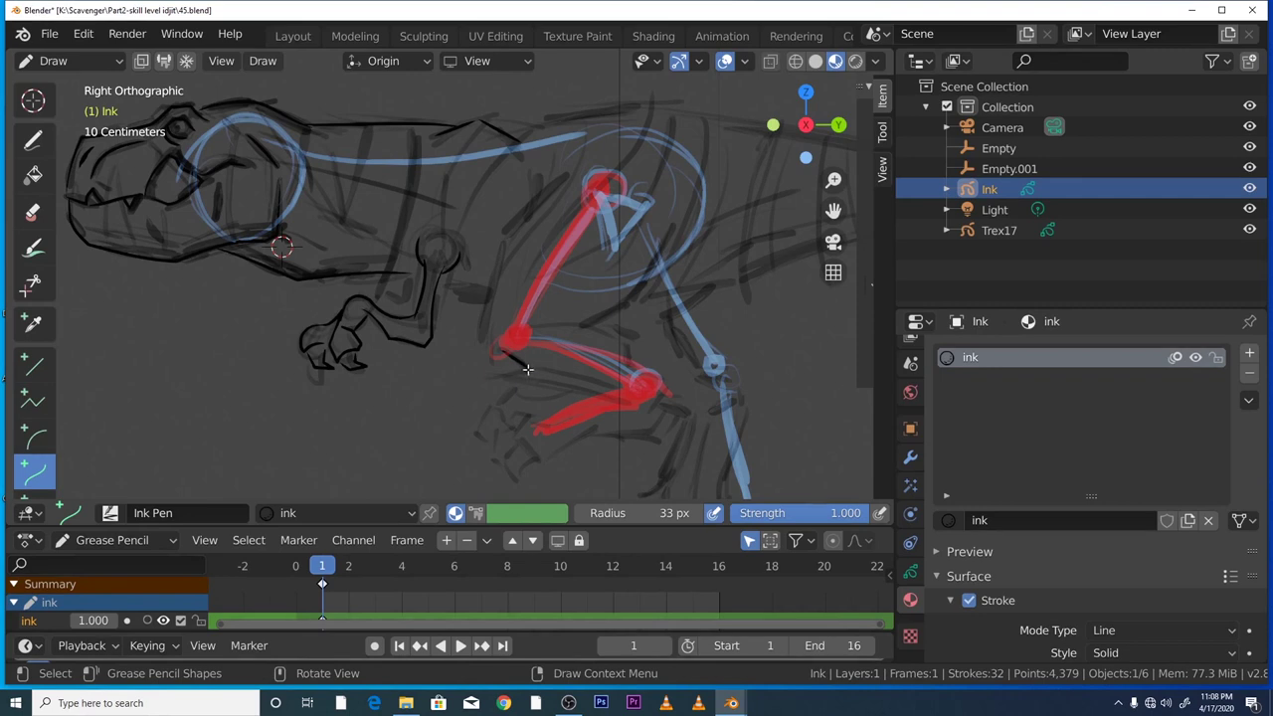
pyautogui.moveTo(527, 368); pyautogui.dragTo(495, 377)
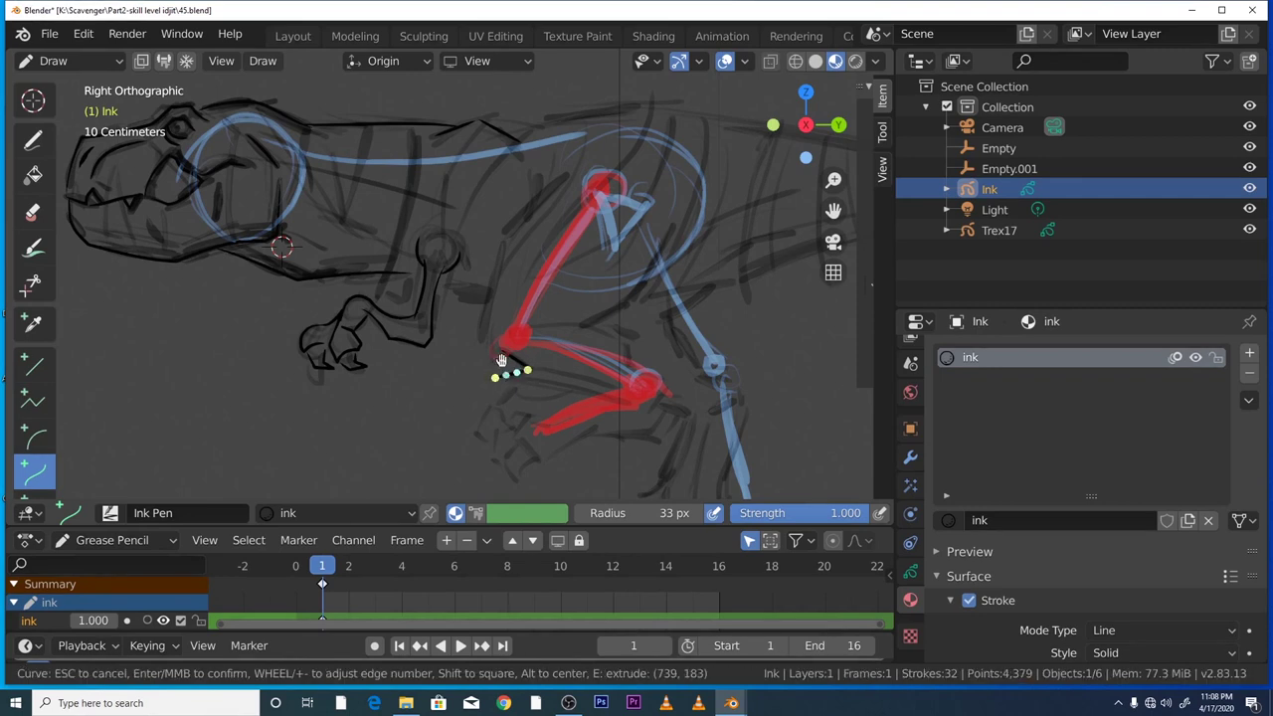
pyautogui.press('Return')
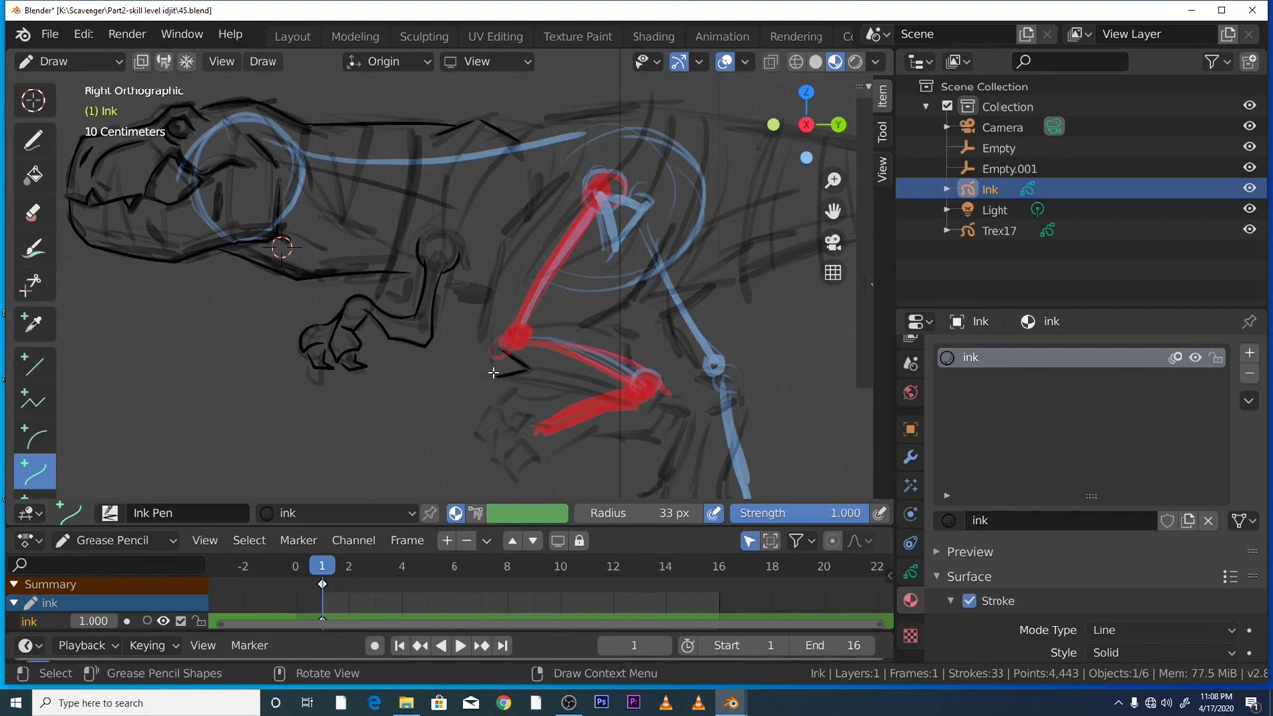
pyautogui.moveTo(494, 377); pyautogui.dragTo(490, 324)
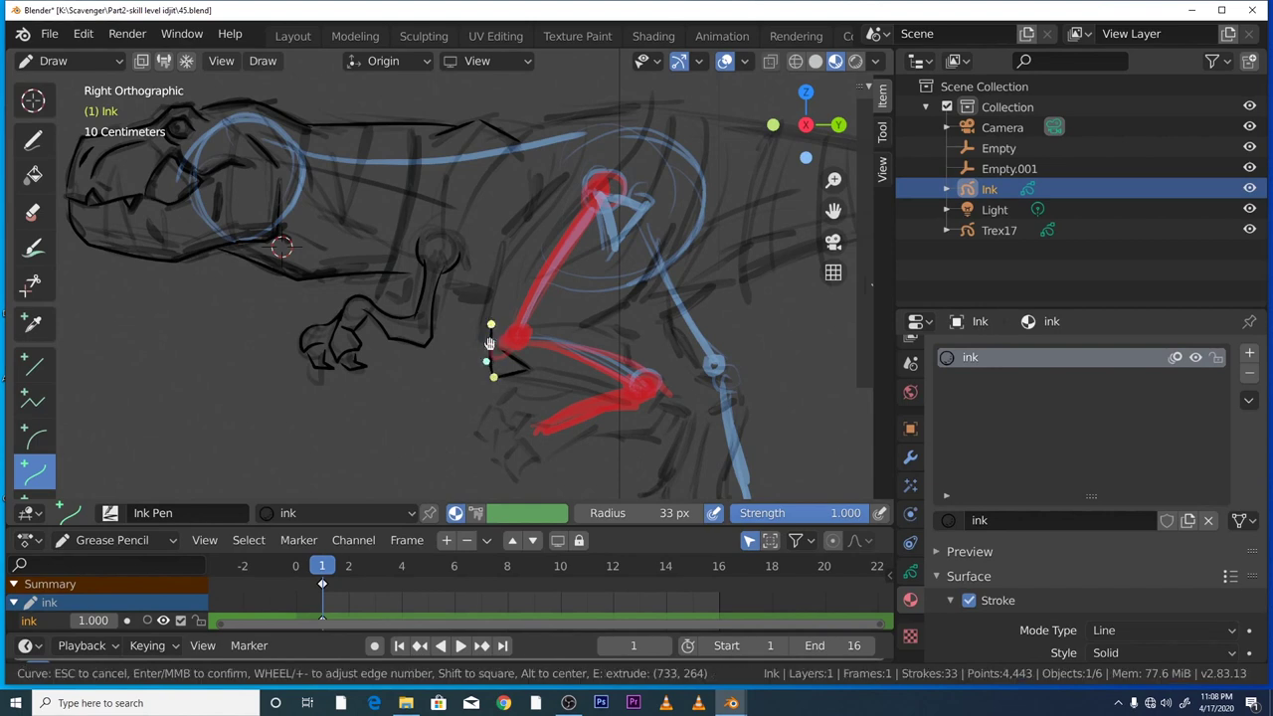
pyautogui.press('Return')
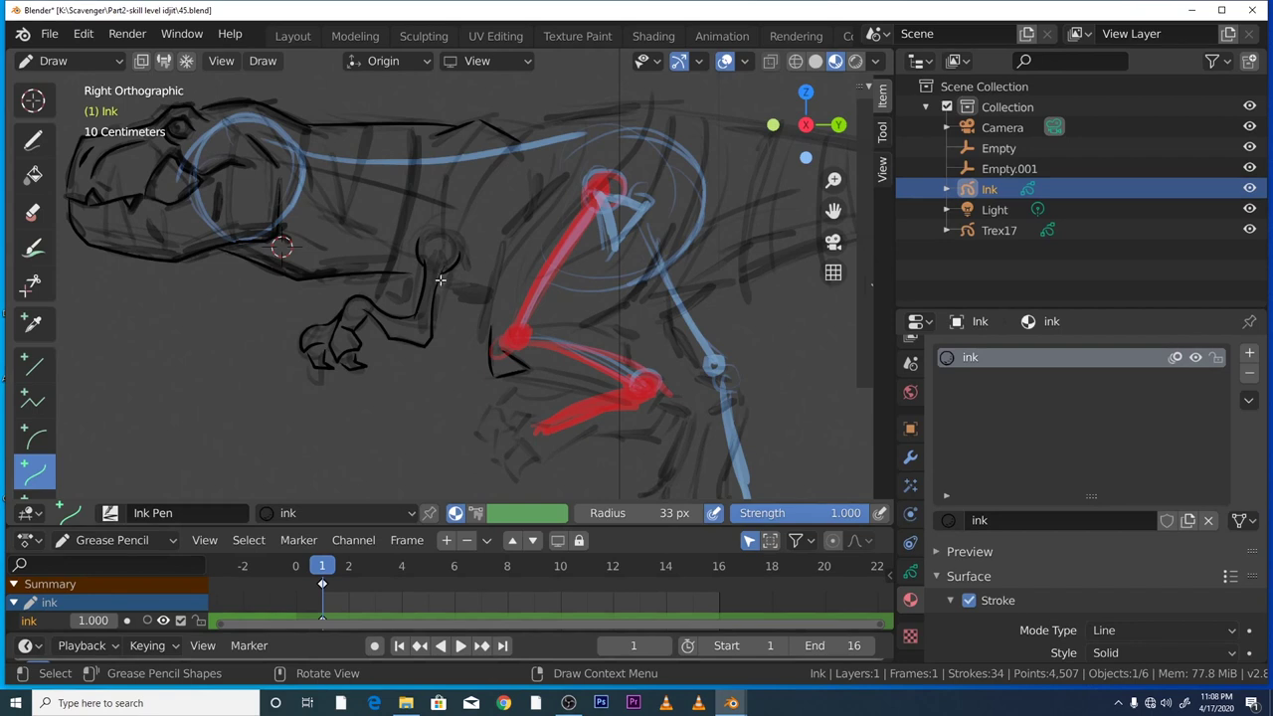
# - Ink the short belly line from the upper arm to the thigh, and the thigh's front edge as two curves rising toward the hip
pyautogui.moveTo(440, 279); pyautogui.dragTo(491, 295)
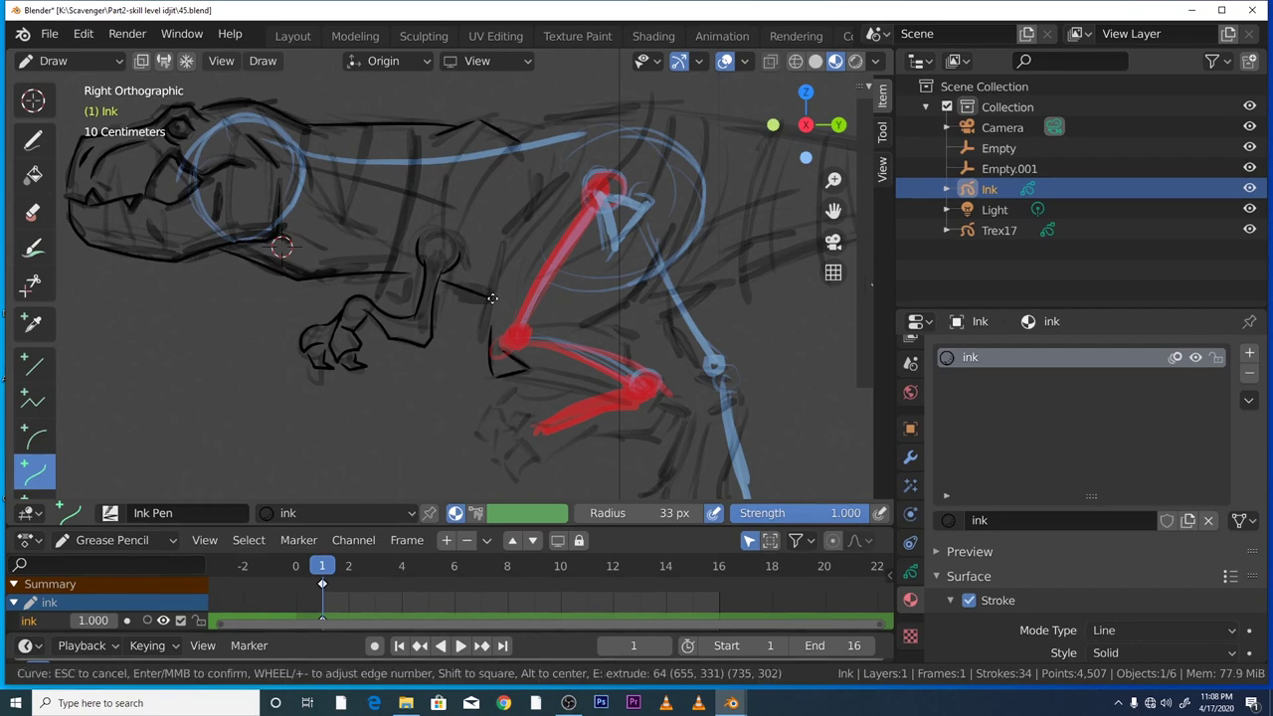
pyautogui.press('Return')
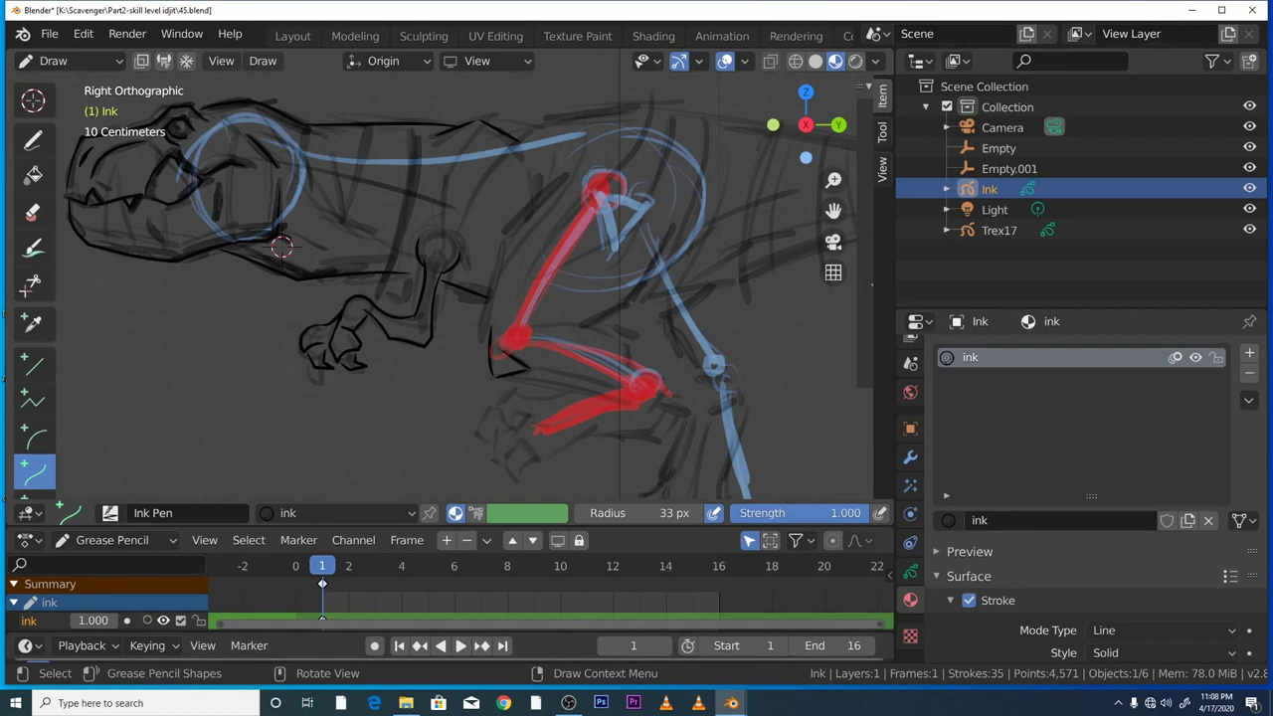
pyautogui.moveTo(503, 233); pyautogui.dragTo(487, 336)
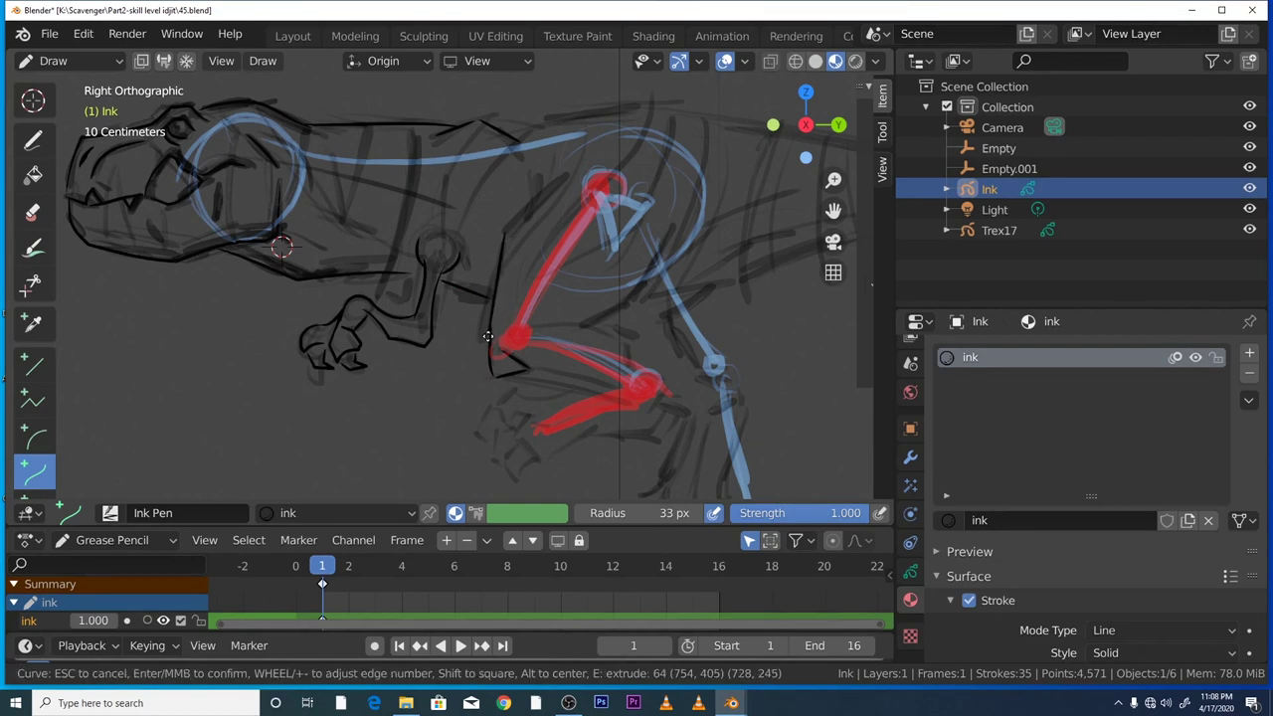
pyautogui.press('Return')
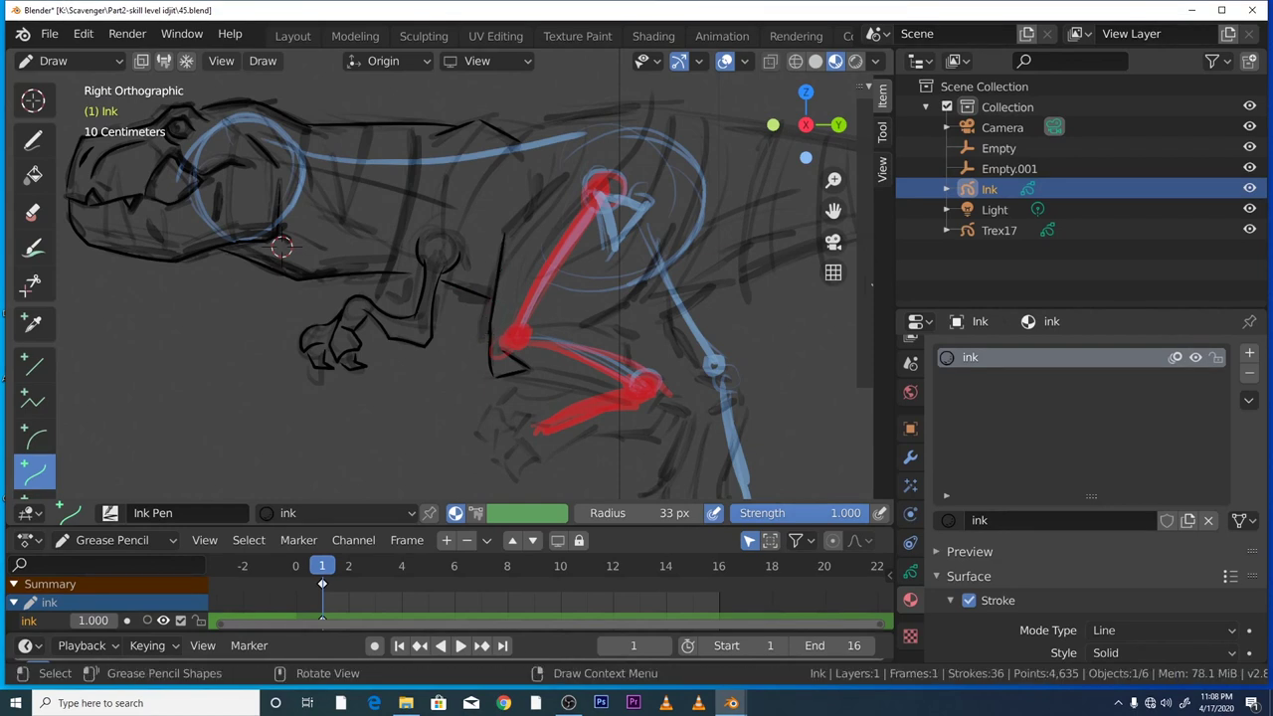
pyautogui.moveTo(503, 235); pyautogui.dragTo(567, 174)
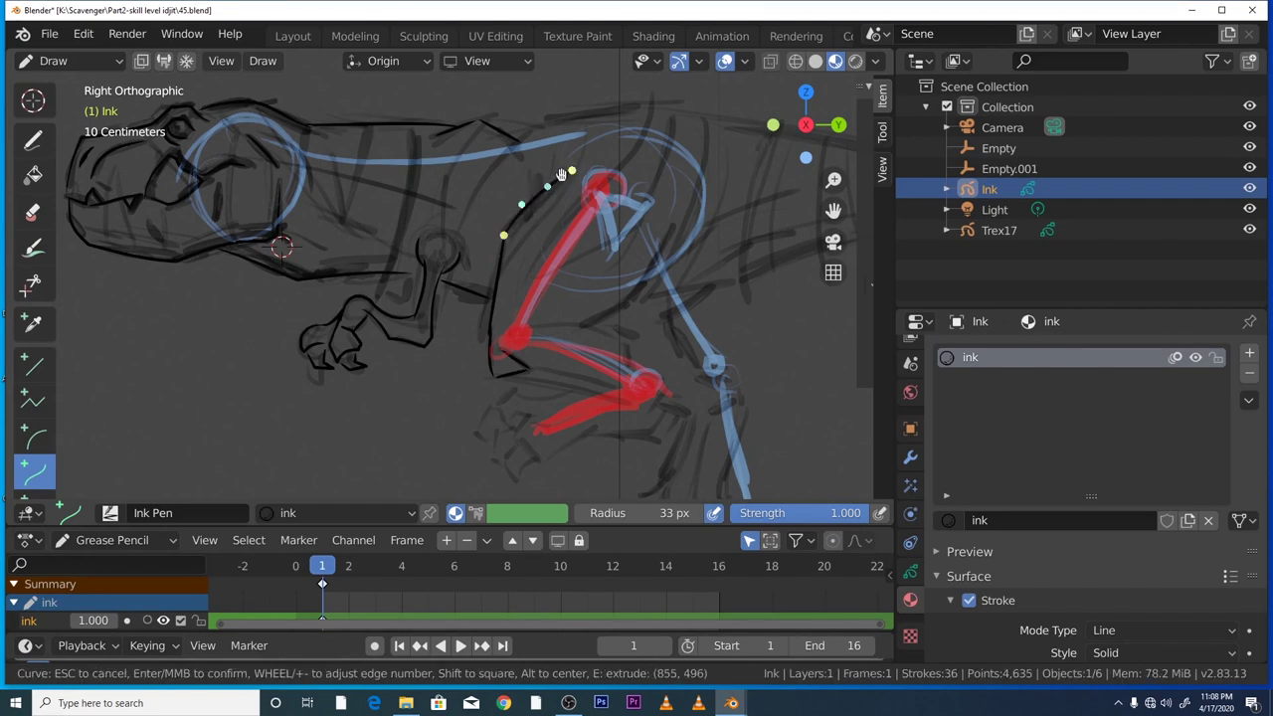
pyautogui.press('Return')
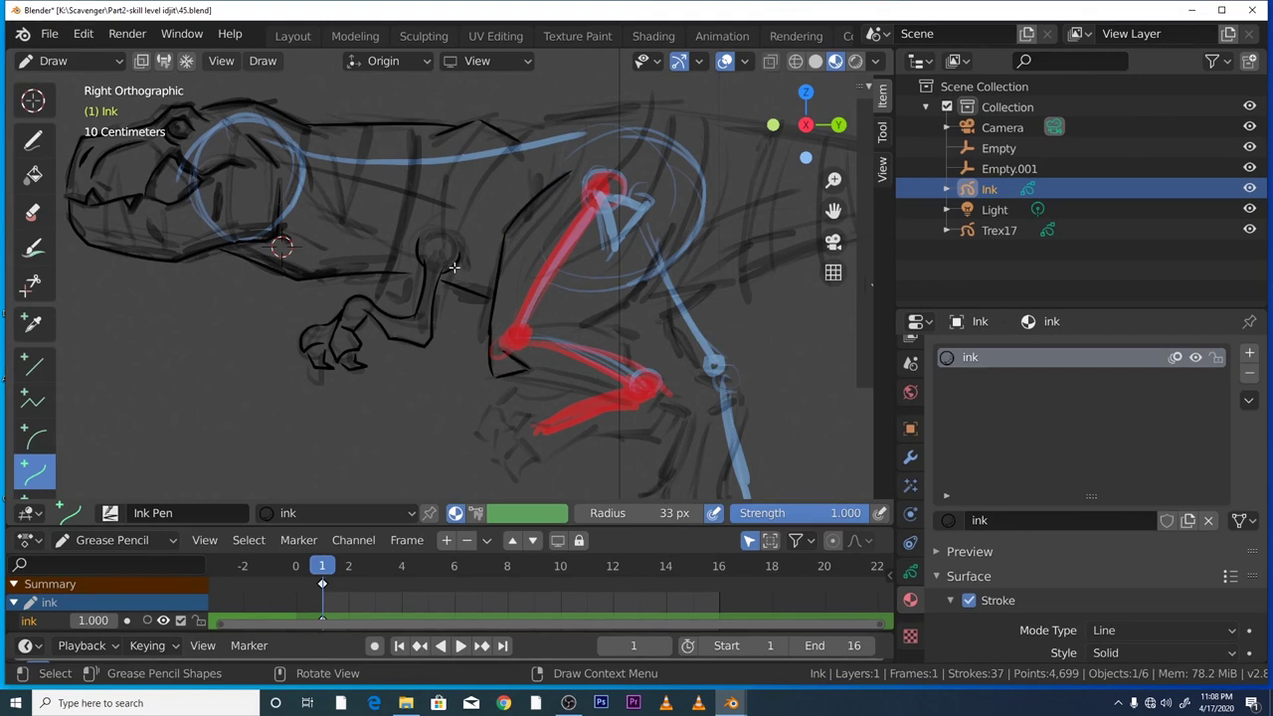
# - Ink two short curved muscle lines flanking the shoulder joint, one behind it and one rising in front of it
pyautogui.moveTo(454, 268); pyautogui.dragTo(469, 256)
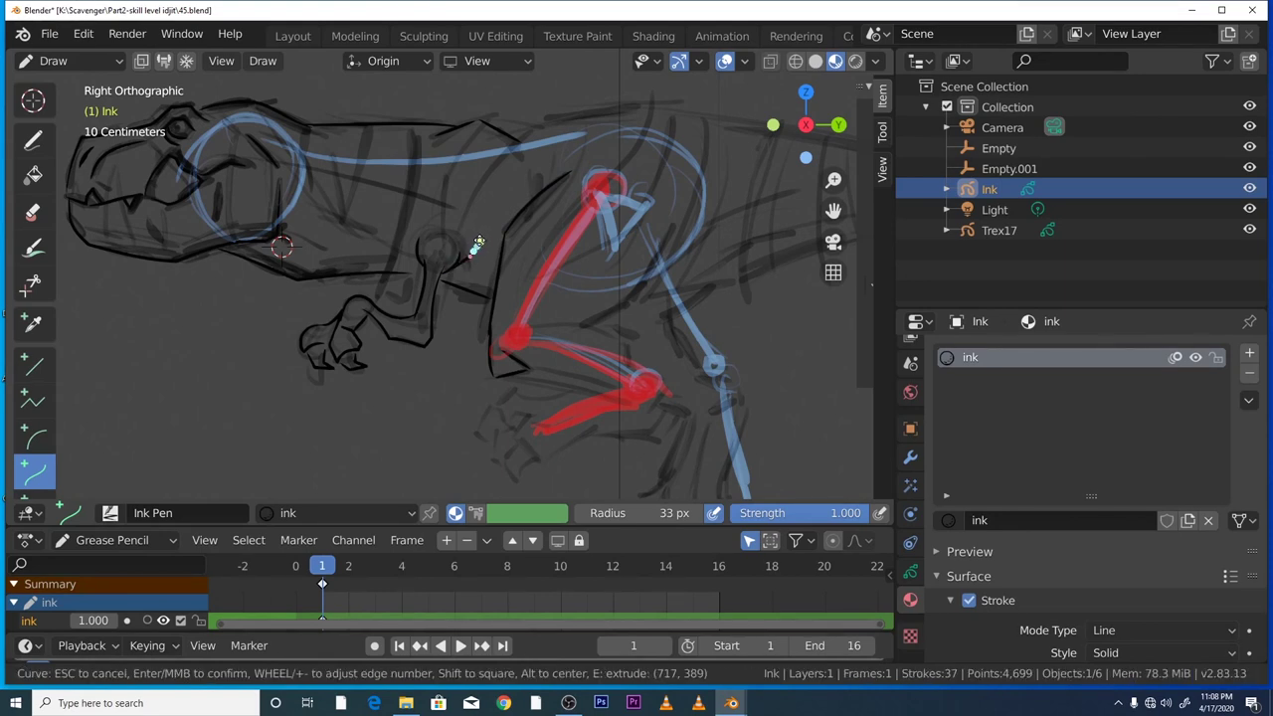
pyautogui.press('Return')
pyautogui.moveTo(413, 256)
pyautogui.mouseDown()
pyautogui.moveTo(411, 215)
pyautogui.moveTo(421, 218)
pyautogui.mouseUp()
pyautogui.press('Return')
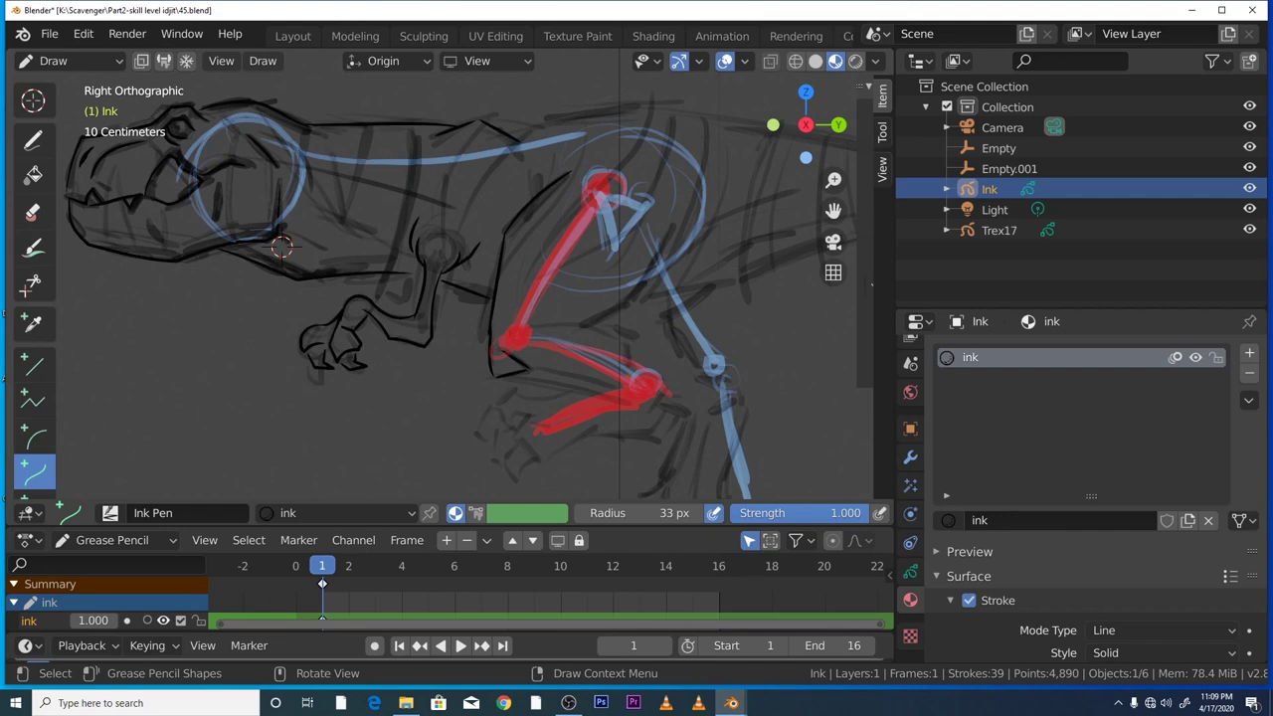
# - Ink the underside and rear of the thigh as one extruded curve from behind the knee up toward the back of the hip
pyautogui.moveTo(537, 325); pyautogui.dragTo(583, 325)
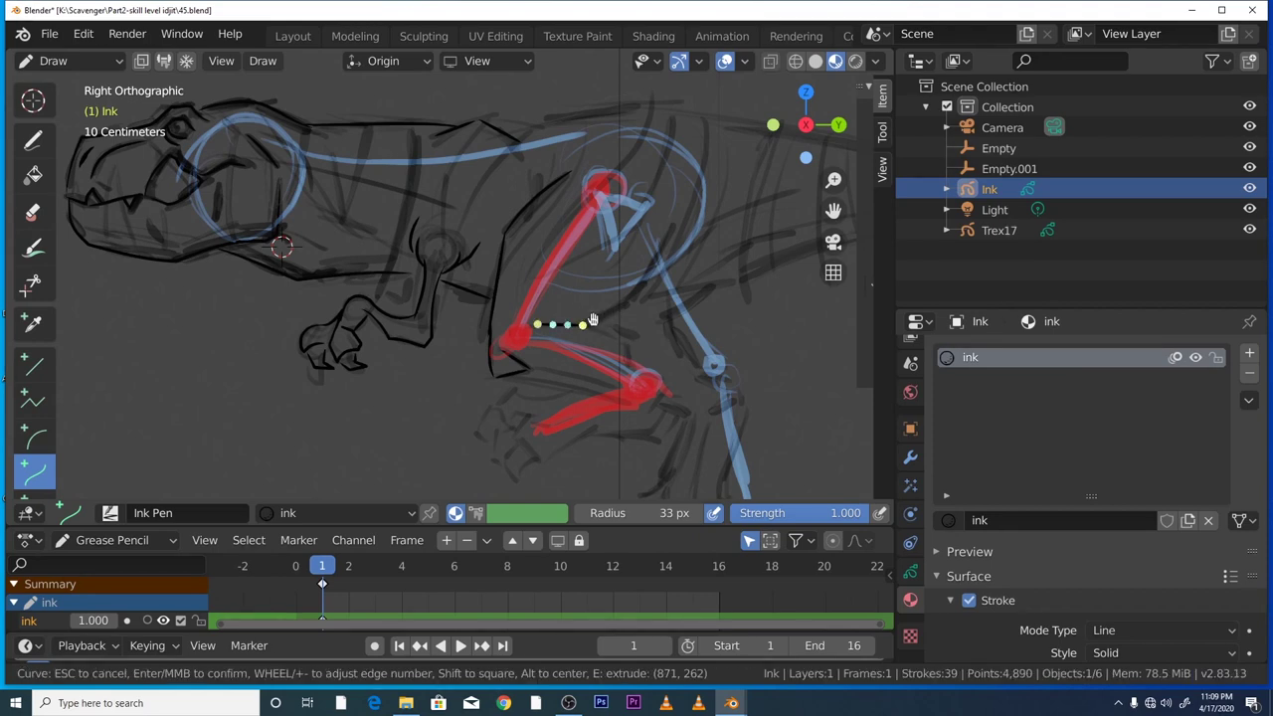
pyautogui.press('e')
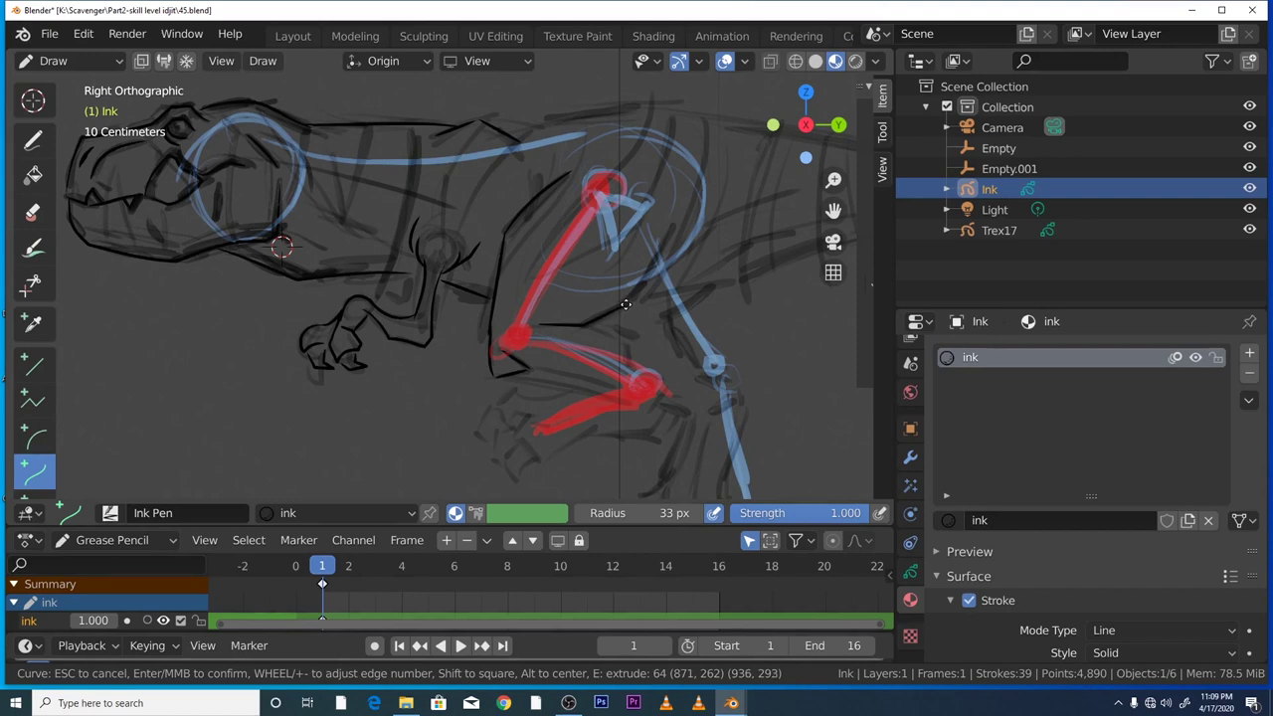
pyautogui.click(674, 225)
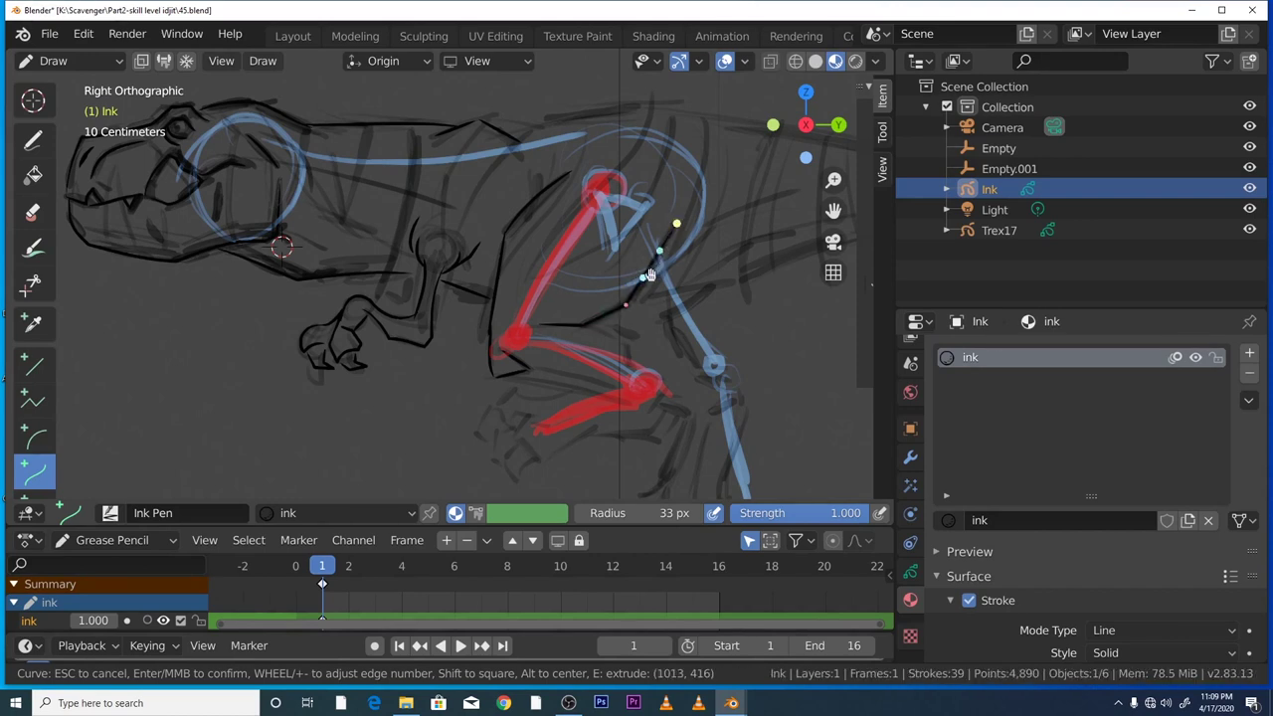
pyautogui.moveTo(676, 224); pyautogui.dragTo(671, 224)
pyautogui.press('Return')
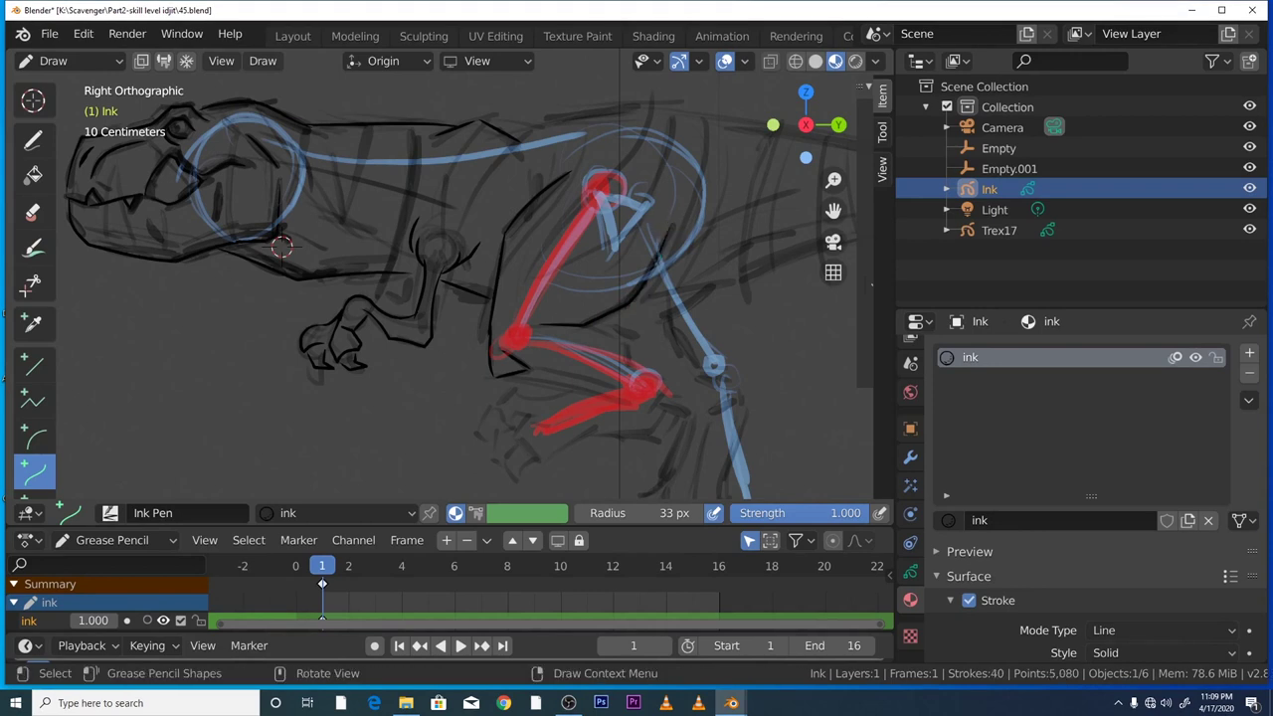
pyautogui.scroll(-2, 803, 228)
pyautogui.scroll(3, 803, 229)
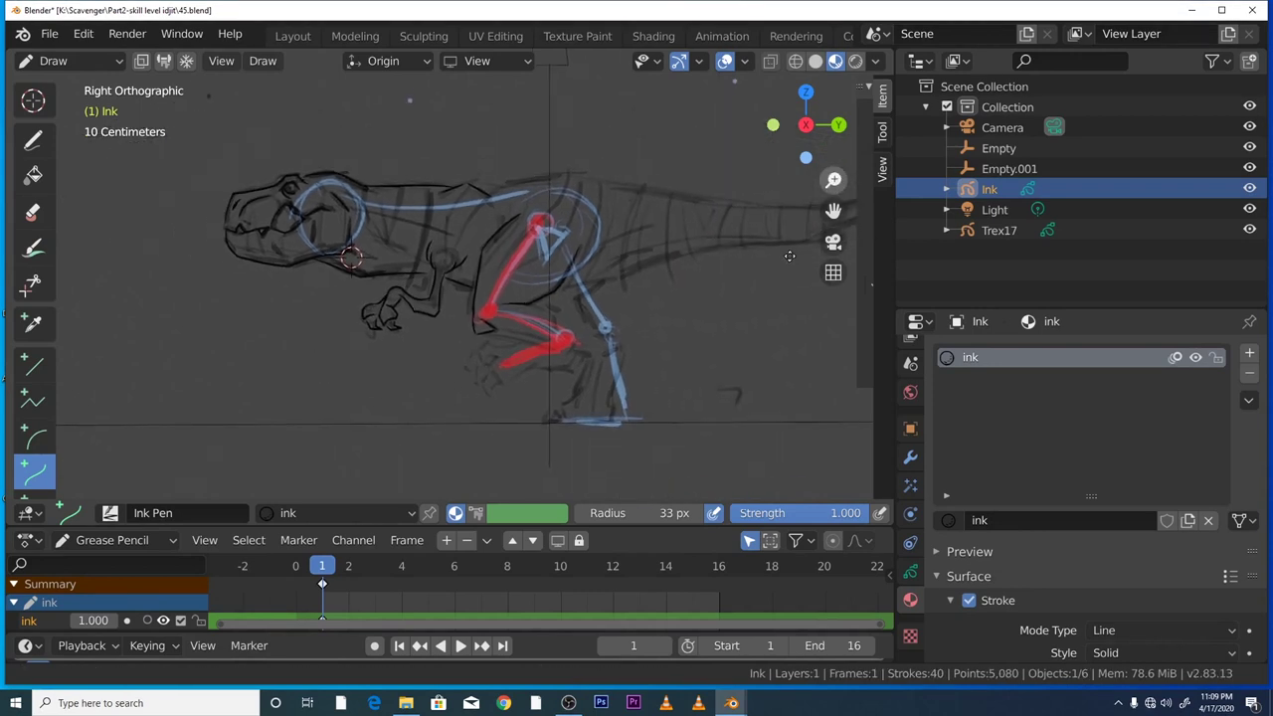
pyautogui.moveTo(828, 215); pyautogui.dragTo(820, 247)
pyautogui.moveTo(834, 181); pyautogui.dragTo(791, 220)
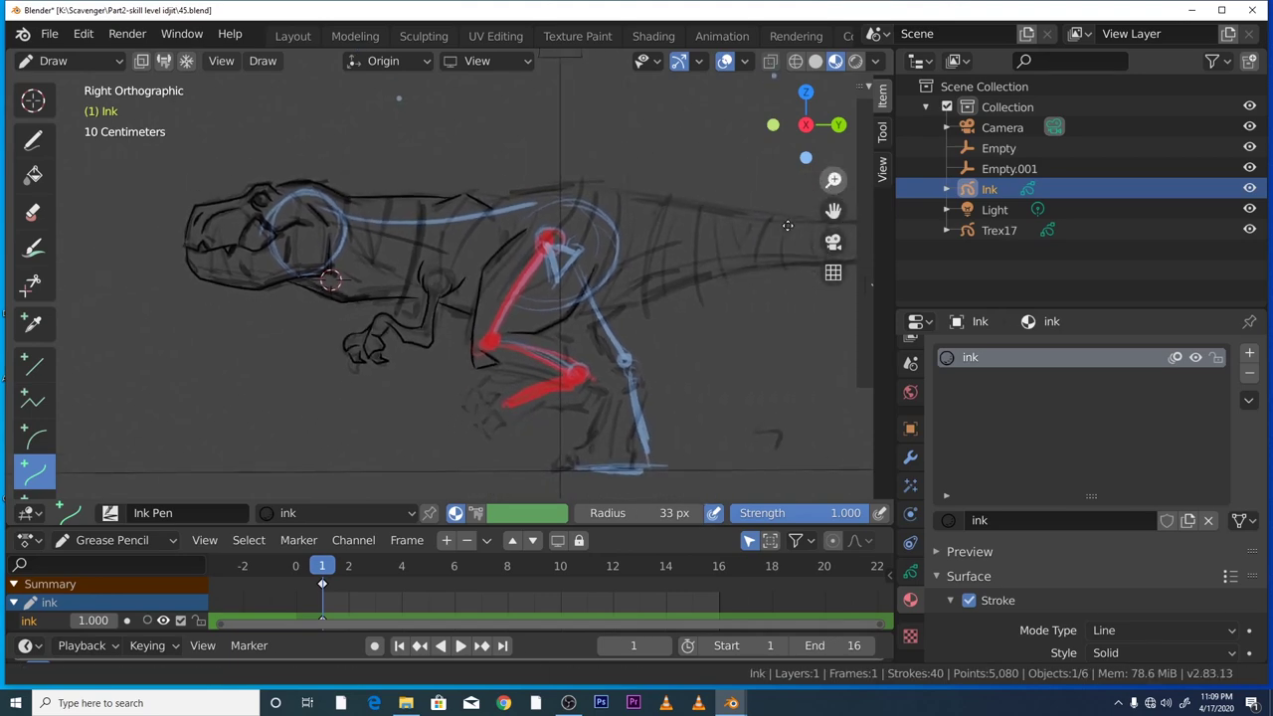
pyautogui.scroll(-3, 791, 219)
pyautogui.scroll(4, 795, 199)
pyautogui.scroll(3, 796, 194)
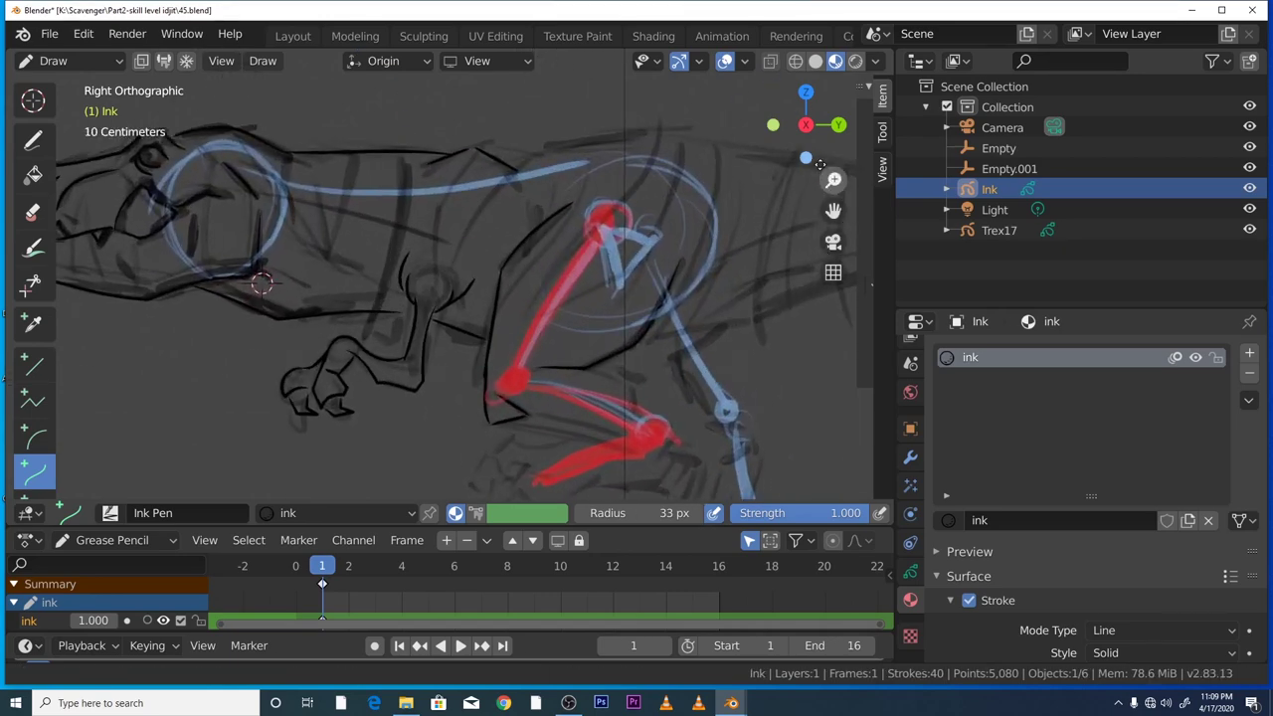
pyautogui.scroll(-4, 797, 189)
pyautogui.scroll(2, 801, 180)
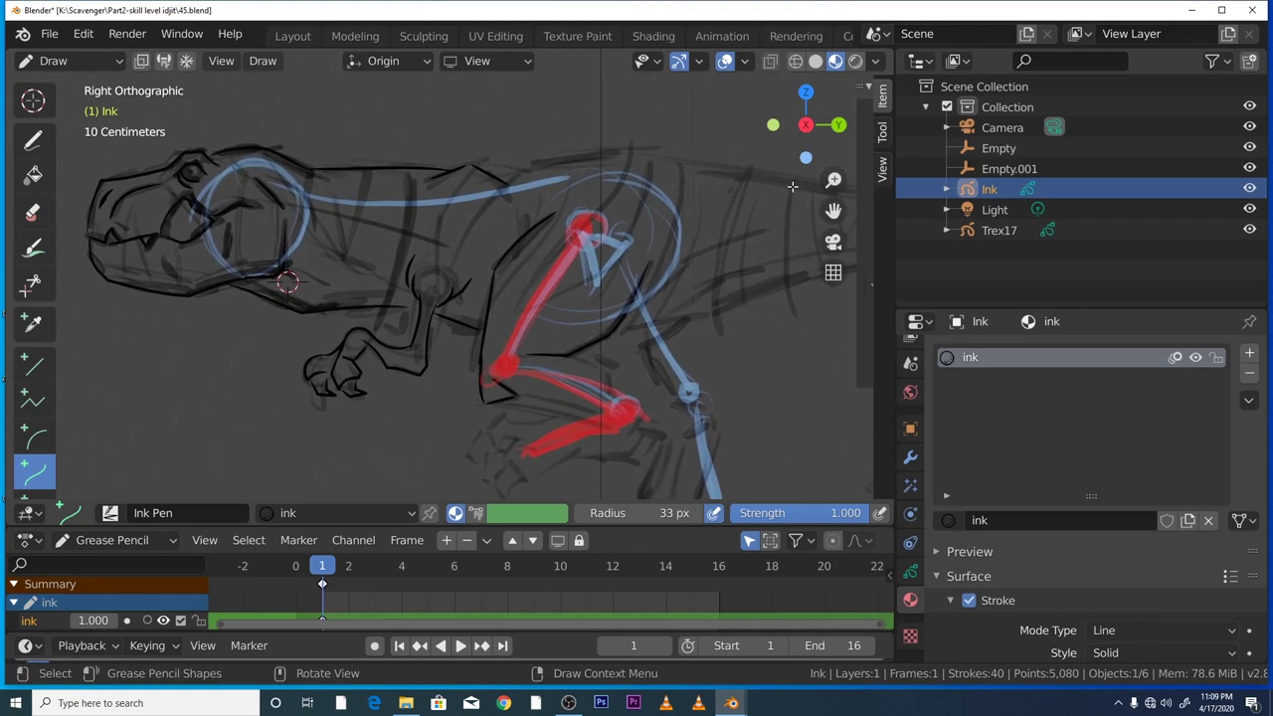
# - Ink the underside of the tail as one extruded curve from the rear of the thigh to the pointed tail tip
pyautogui.moveTo(833, 180)
pyautogui.mouseDown()
pyautogui.moveTo(824, 209)
pyautogui.moveTo(726, 246)
pyautogui.mouseUp()
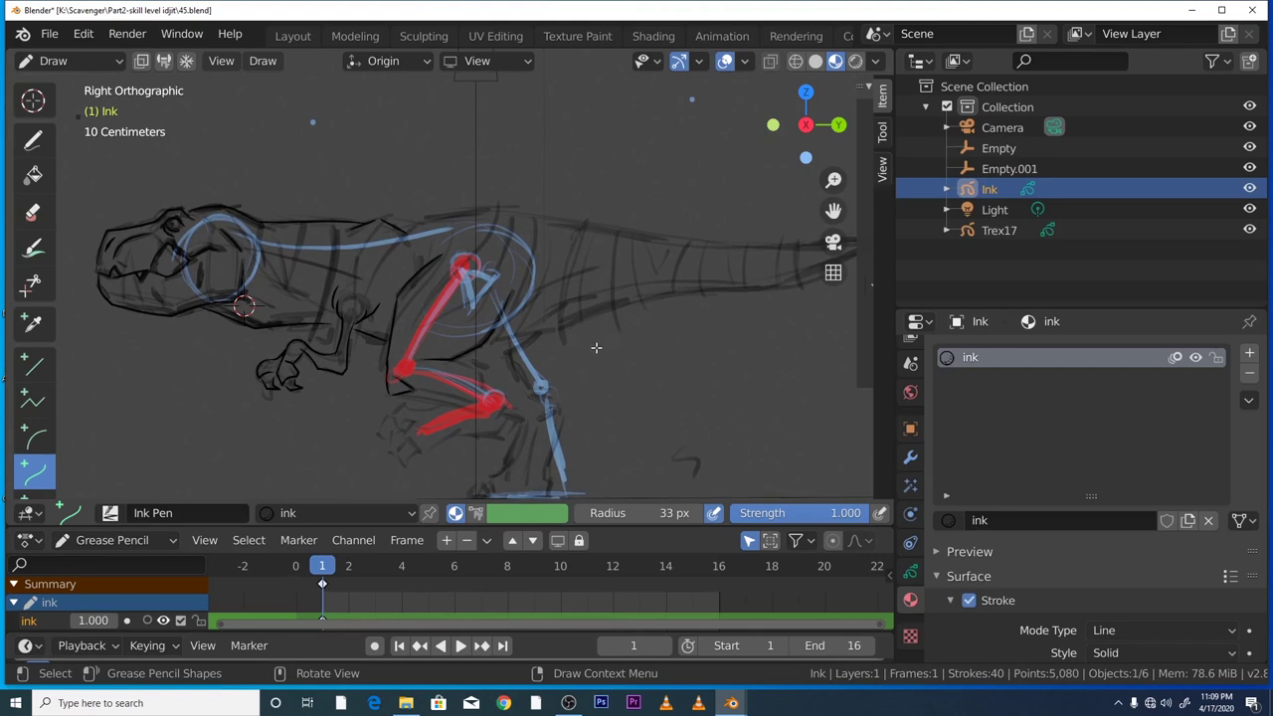
pyautogui.moveTo(833, 213); pyautogui.dragTo(708, 238)
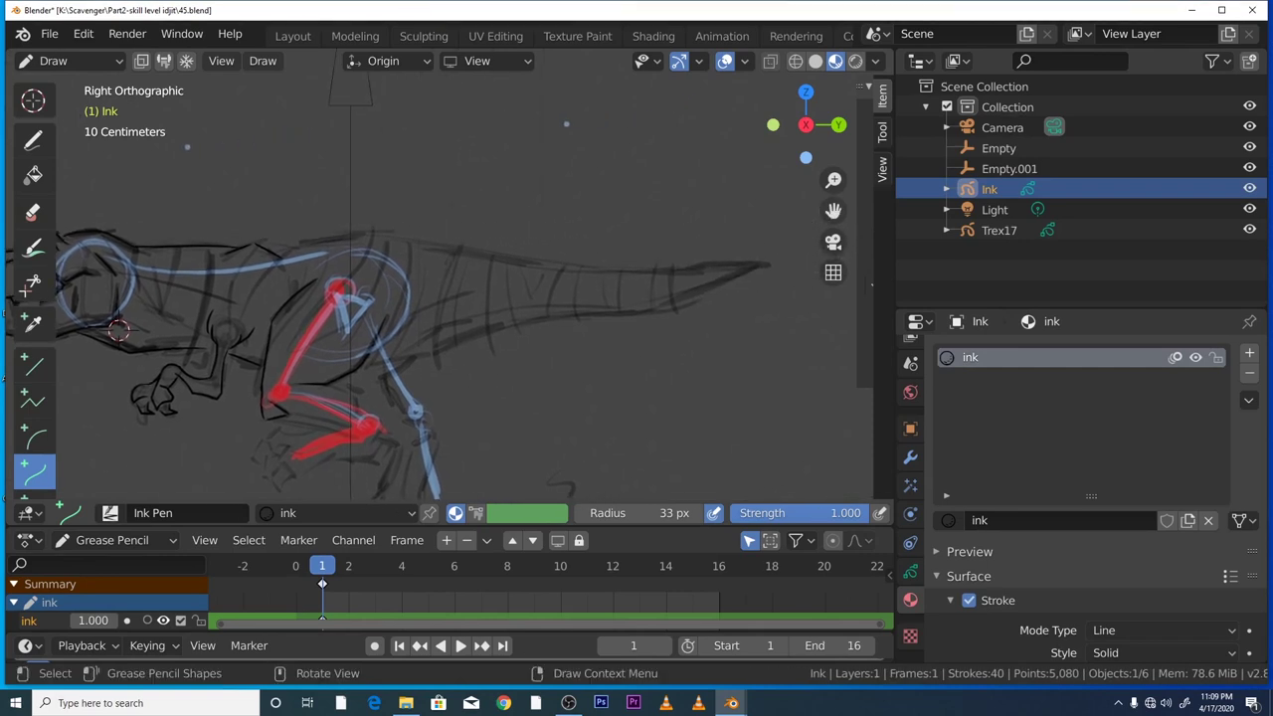
pyautogui.moveTo(364, 369)
pyautogui.mouseDown()
pyautogui.moveTo(438, 356)
pyautogui.moveTo(382, 363)
pyautogui.mouseUp()
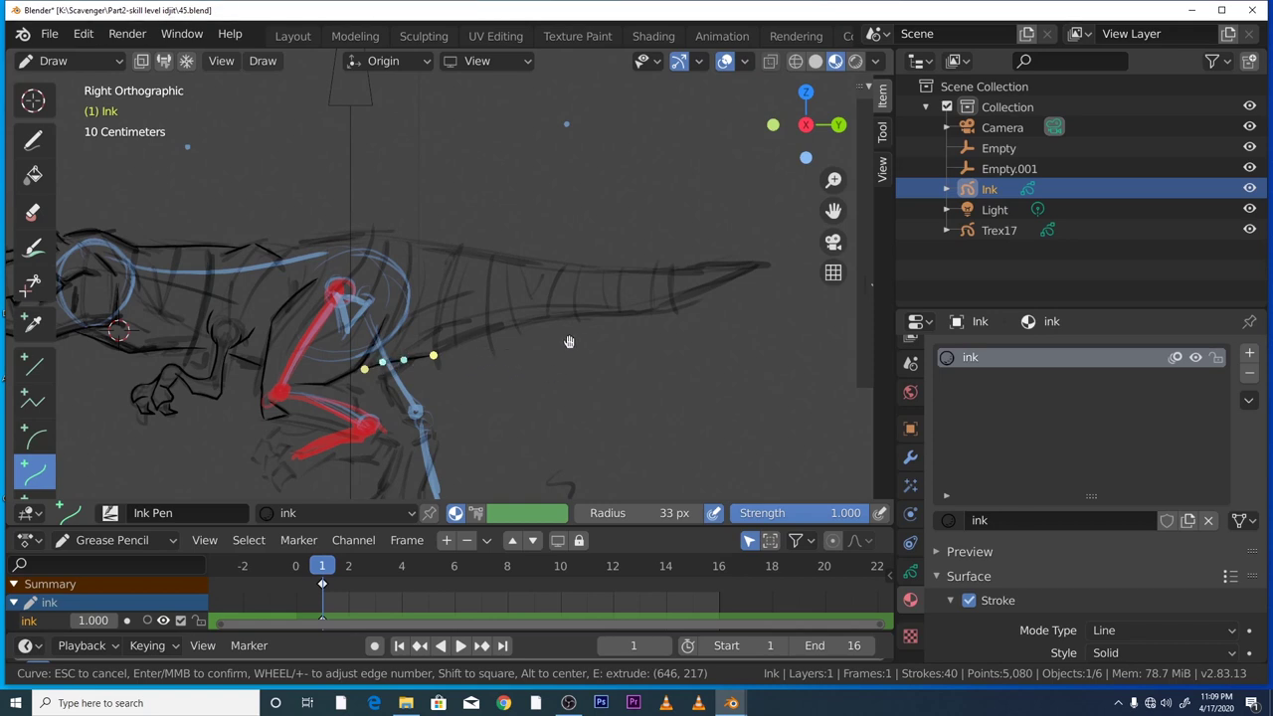
pyautogui.press('e')
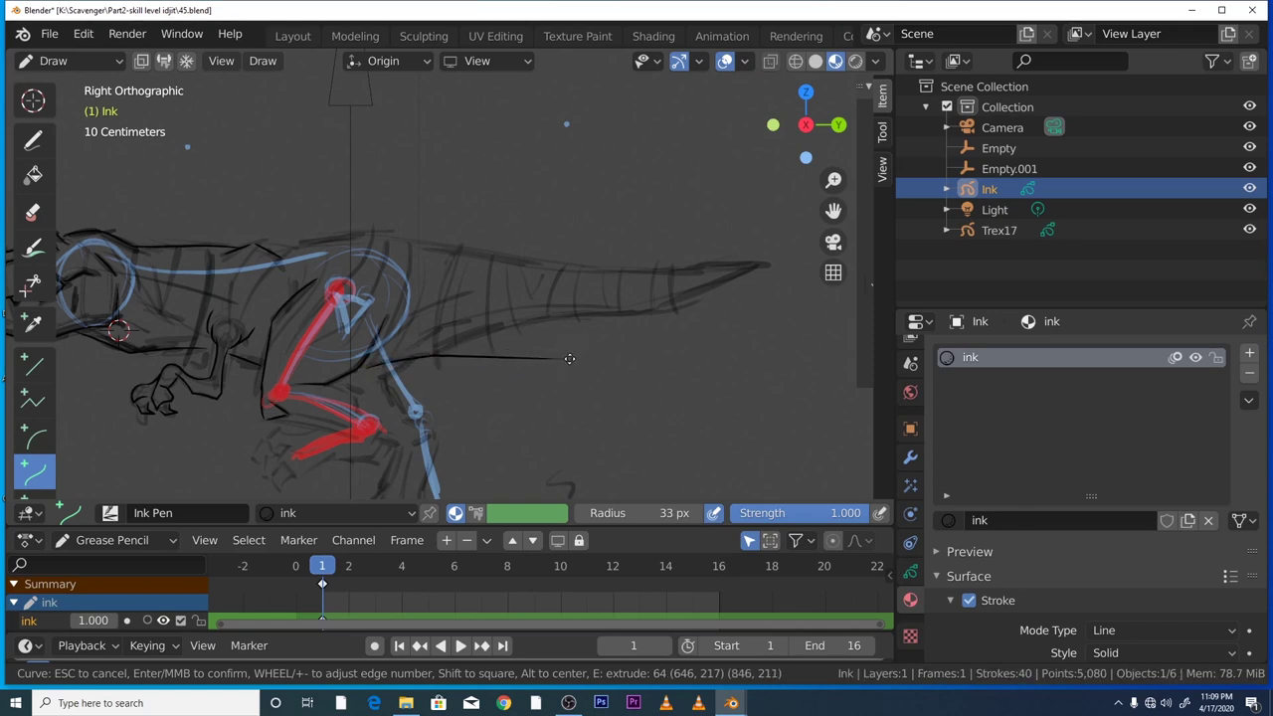
pyautogui.moveTo(497, 343); pyautogui.dragTo(644, 315)
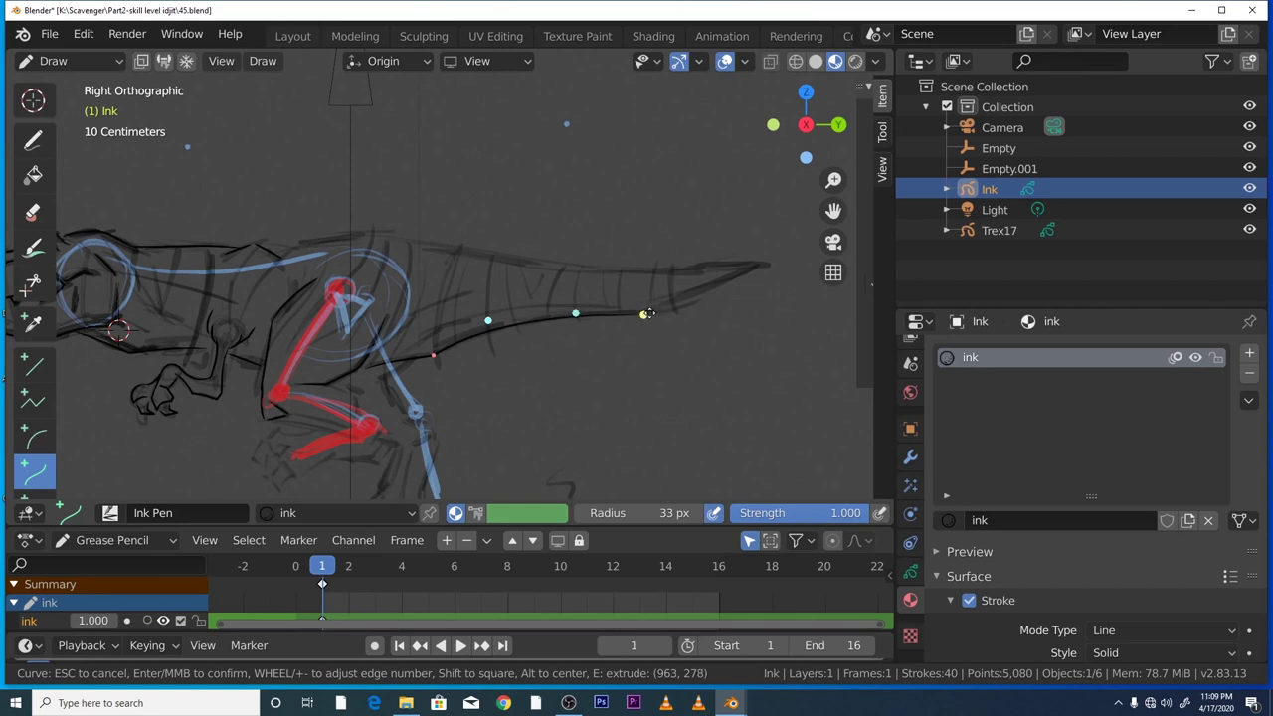
pyautogui.press('e')
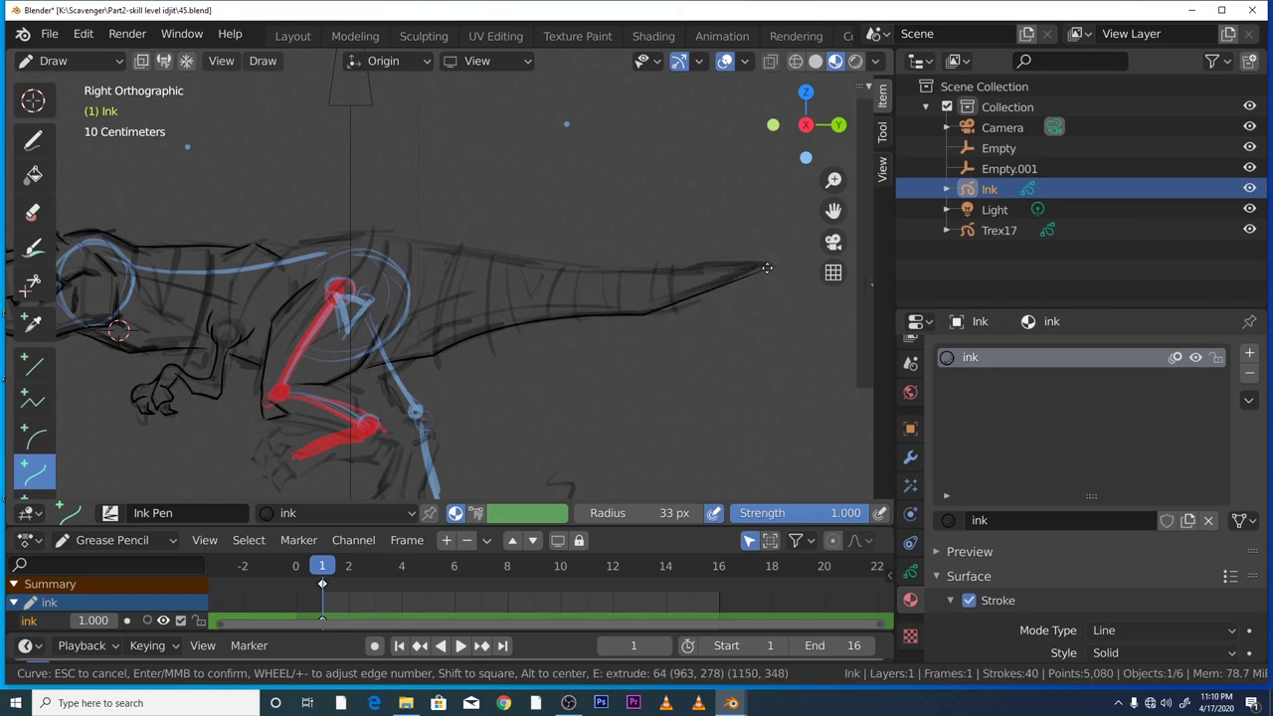
pyautogui.click(762, 268)
pyautogui.moveTo(674, 312); pyautogui.dragTo(765, 269)
pyautogui.moveTo(676, 319)
pyautogui.mouseDown()
pyautogui.moveTo(707, 280)
pyautogui.moveTo(775, 265)
pyautogui.mouseUp()
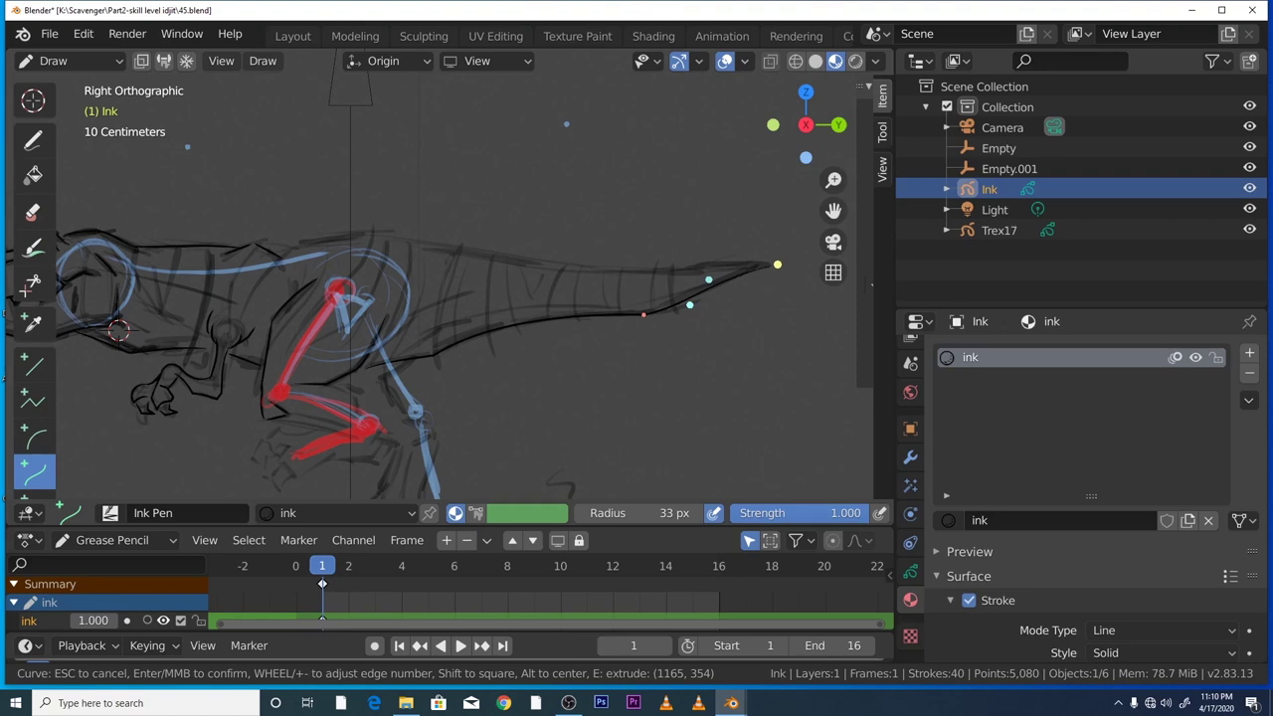
# - Continue the tail curve from the pointed tip along the tail's upper edge to above the hip, in extruded segments bent to the sketch
pyautogui.press('Return')
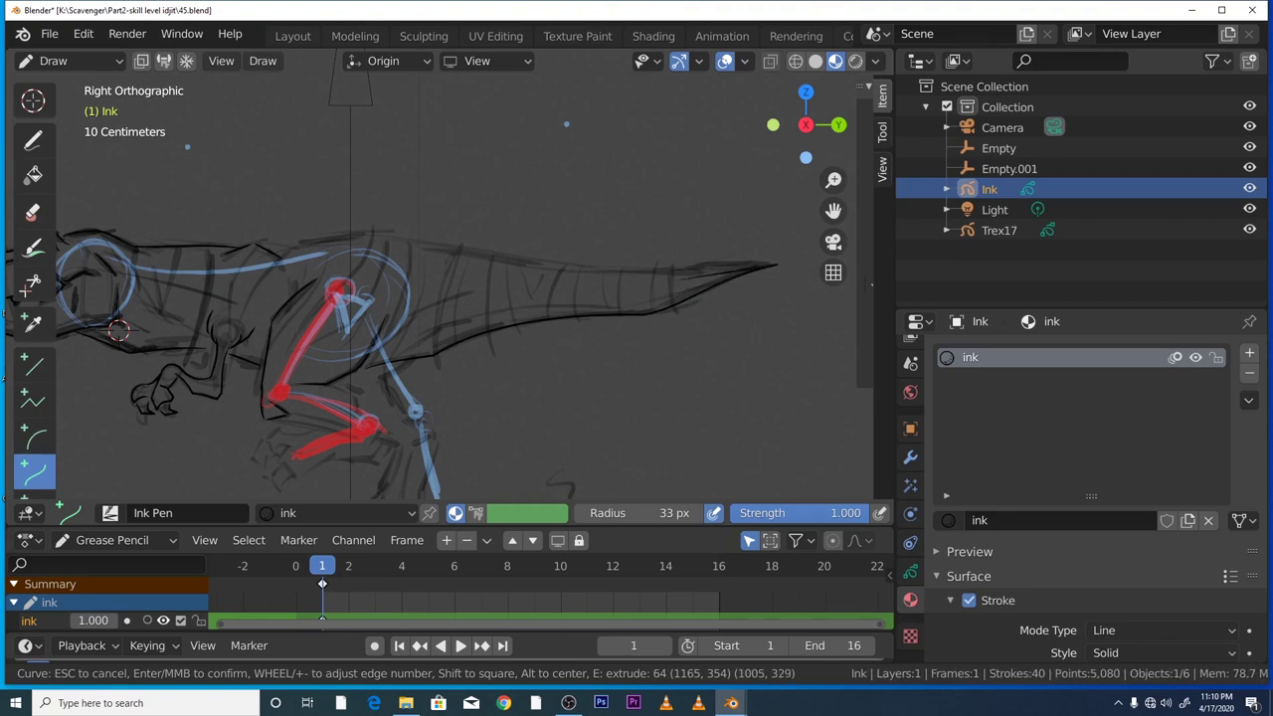
pyautogui.moveTo(678, 279)
pyautogui.mouseDown()
pyautogui.moveTo(500, 258)
pyautogui.moveTo(431, 299)
pyautogui.moveTo(540, 284)
pyautogui.mouseUp()
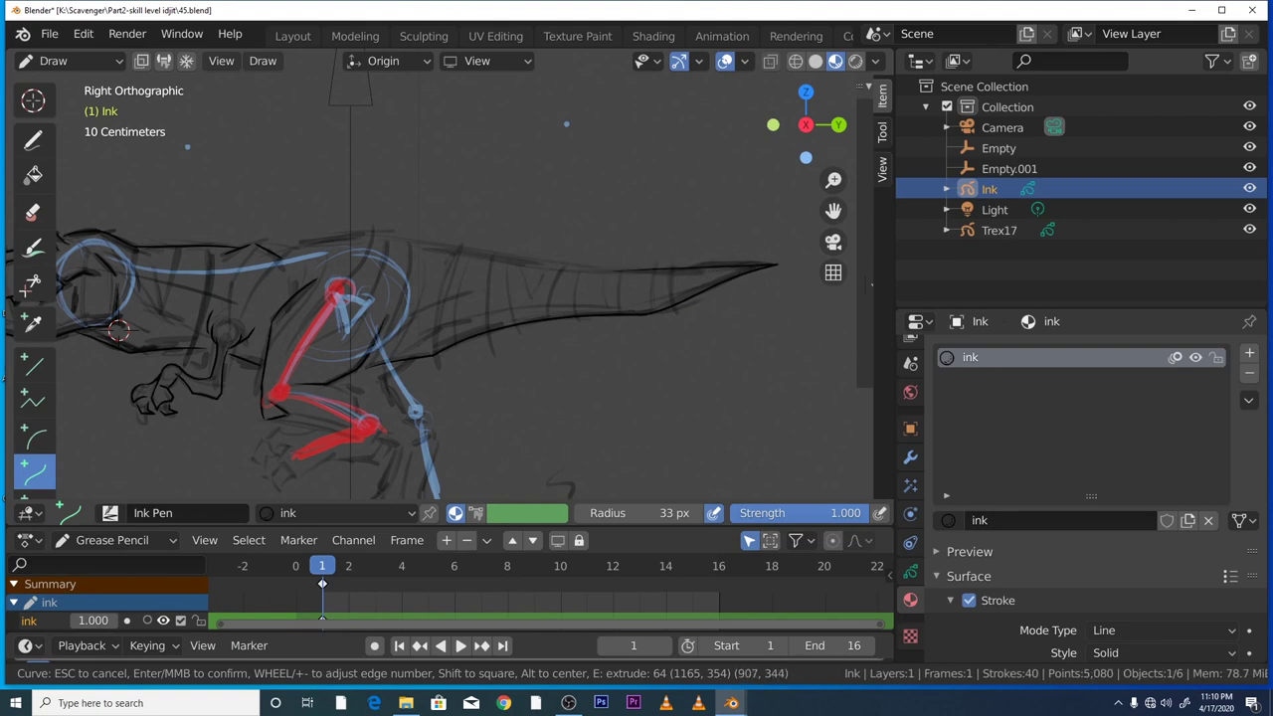
pyautogui.moveTo(606, 271); pyautogui.dragTo(607, 270)
pyautogui.moveTo(720, 267); pyautogui.dragTo(695, 281)
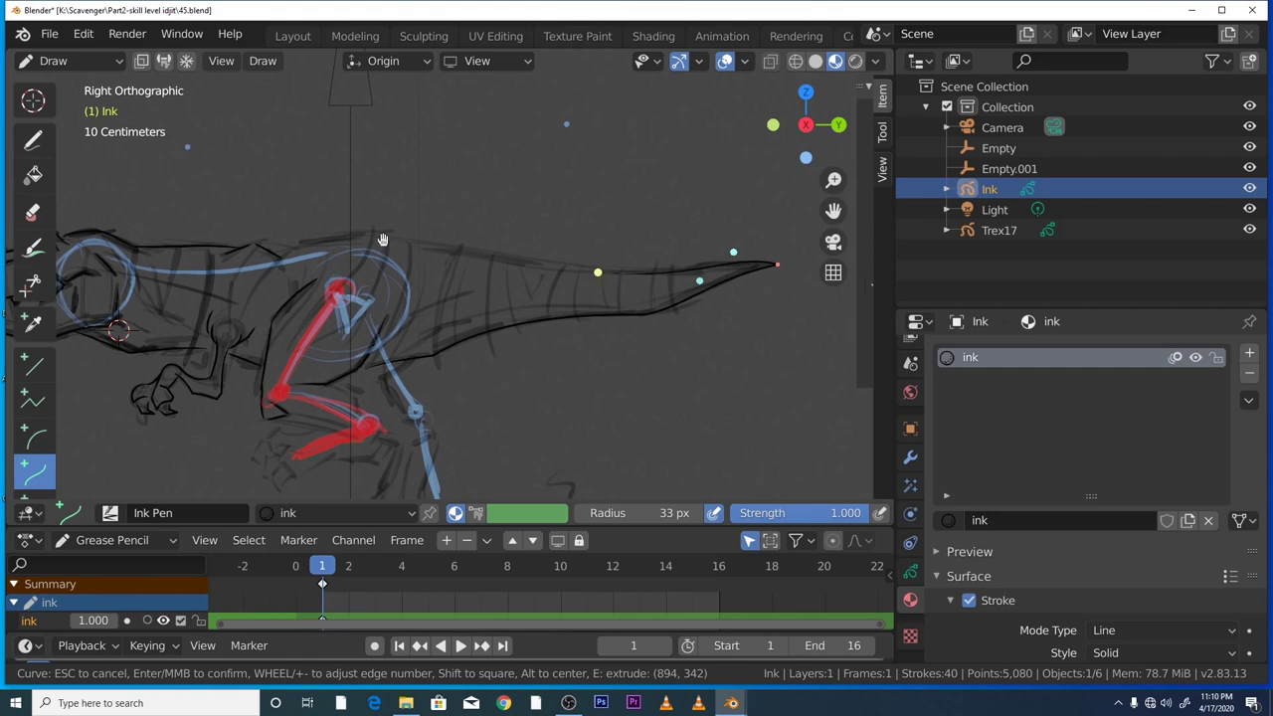
pyautogui.press('e')
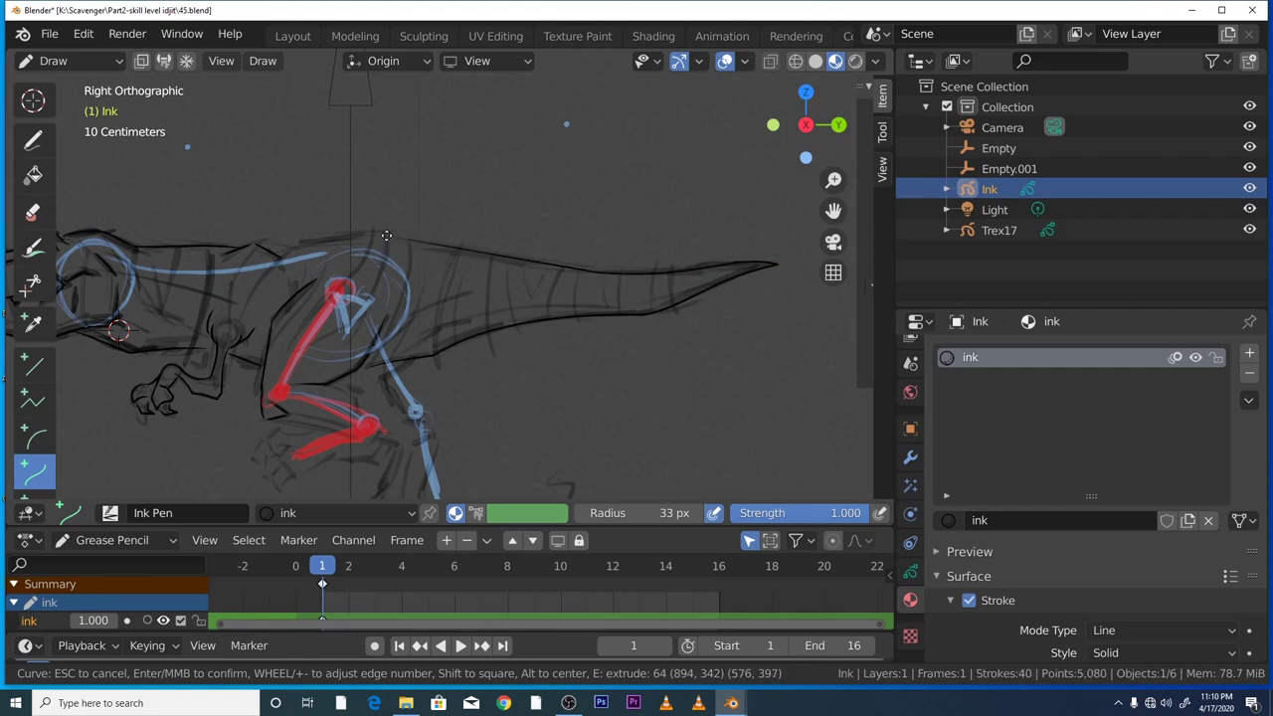
pyautogui.click(384, 232)
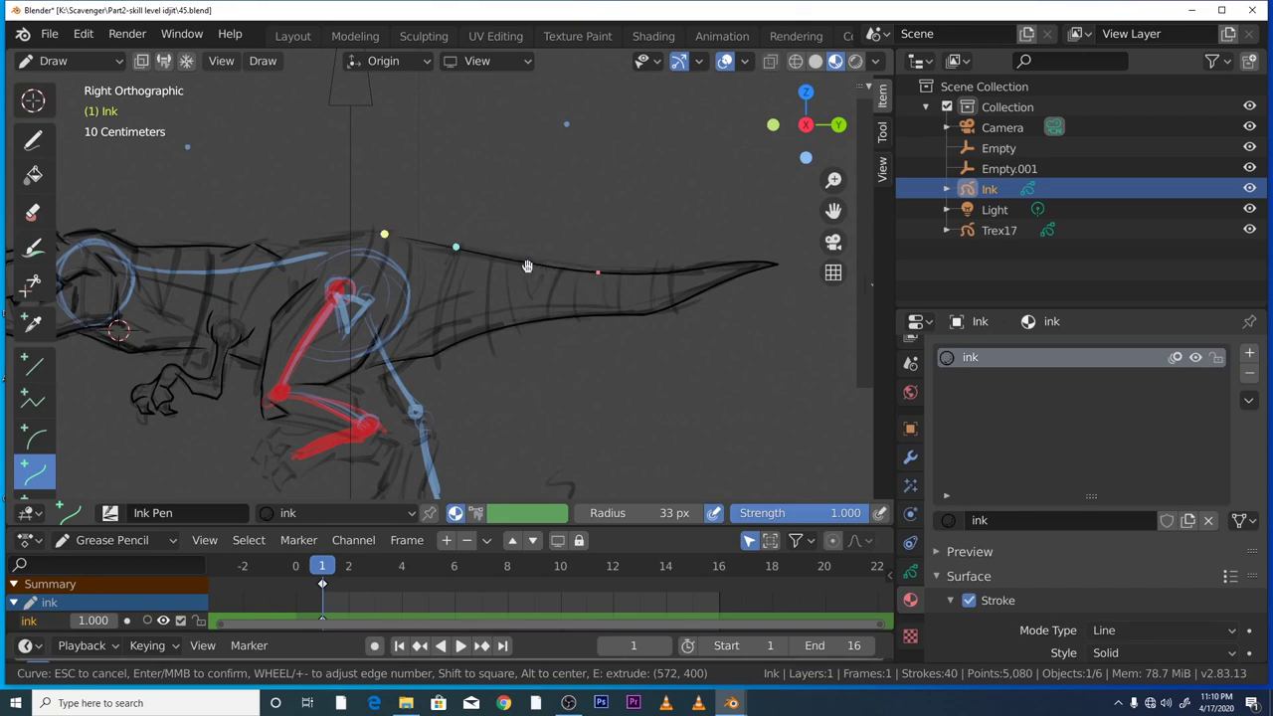
pyautogui.moveTo(527, 268); pyautogui.dragTo(529, 264)
pyautogui.moveTo(455, 245); pyautogui.dragTo(381, 234)
# - Extend the upper tail curve over the hip to the back just in front of the thigh, arched upward, and finish the stroke
pyautogui.press('e')
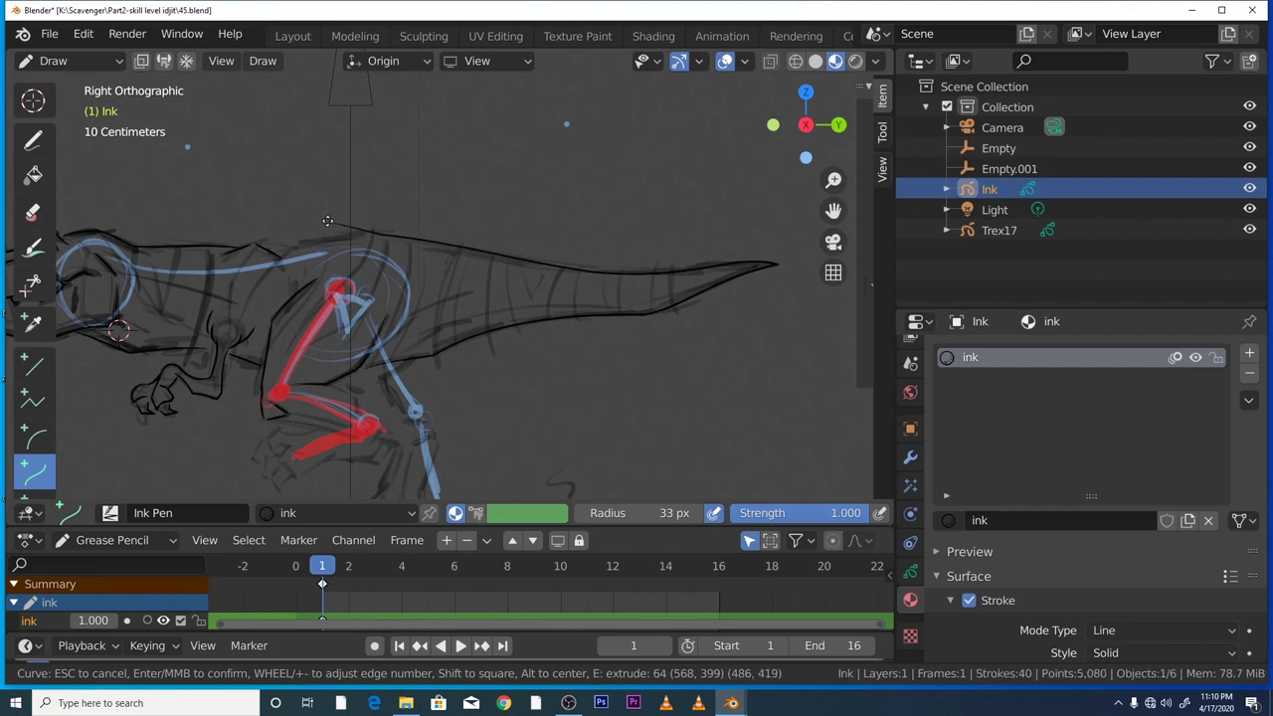
pyautogui.click(272, 252)
pyautogui.moveTo(345, 241)
pyautogui.mouseDown()
pyautogui.moveTo(297, 243)
pyautogui.moveTo(325, 229)
pyautogui.mouseUp()
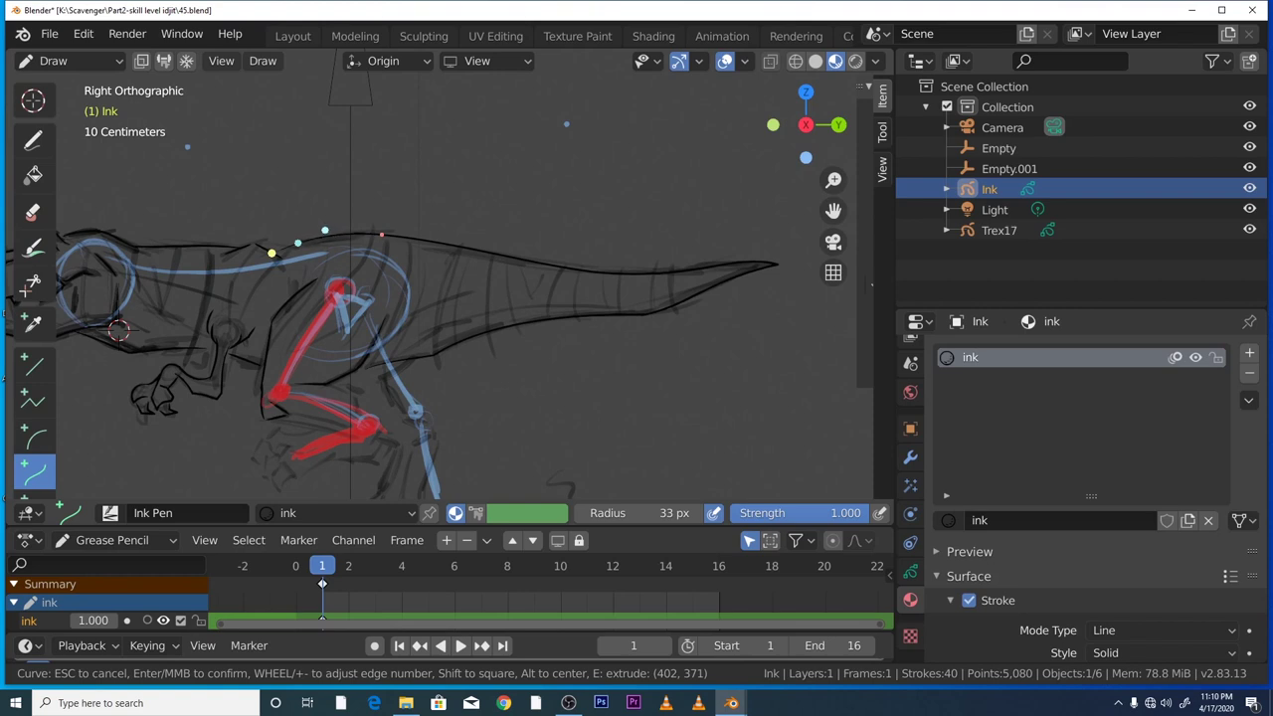
pyautogui.press('Return')
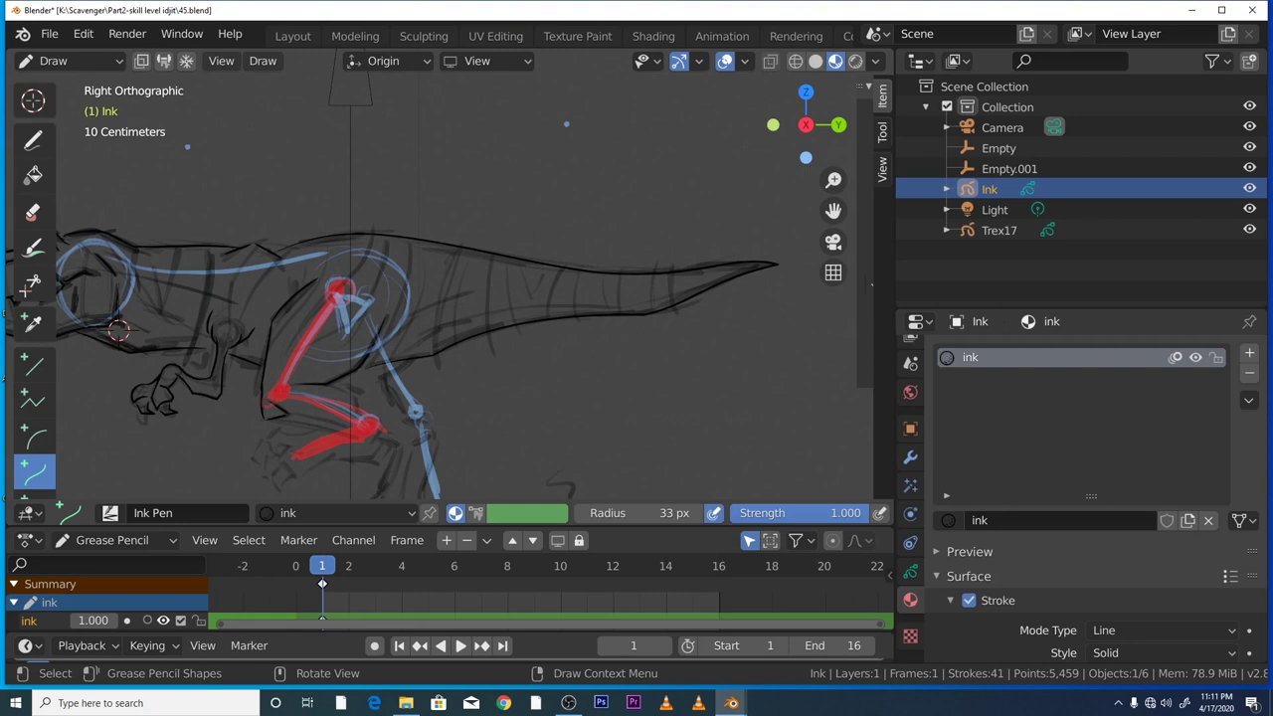
# - Ink a muscle line as one extruded curve from the rear of the thigh up into the base of the tail
pyautogui.moveTo(372, 365)
pyautogui.mouseDown()
pyautogui.moveTo(391, 341)
pyautogui.moveTo(362, 367)
pyautogui.moveTo(383, 349)
pyautogui.mouseUp()
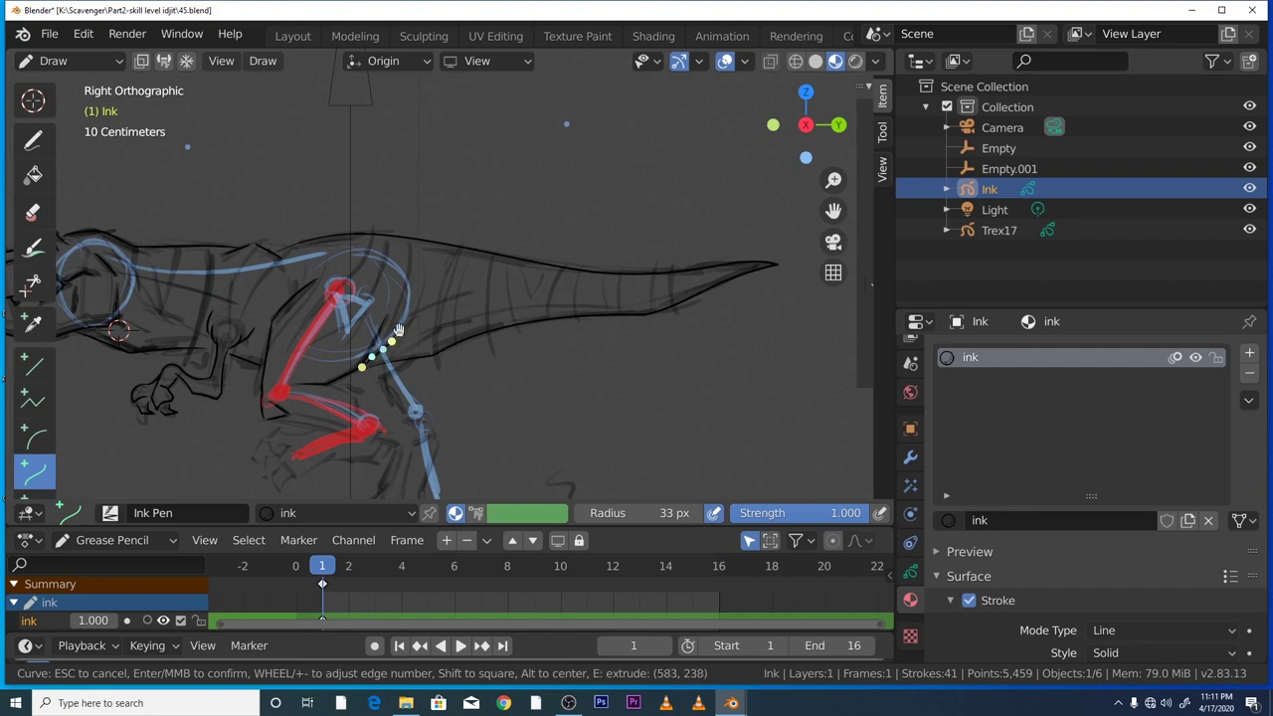
pyautogui.press('e')
pyautogui.click(472, 292)
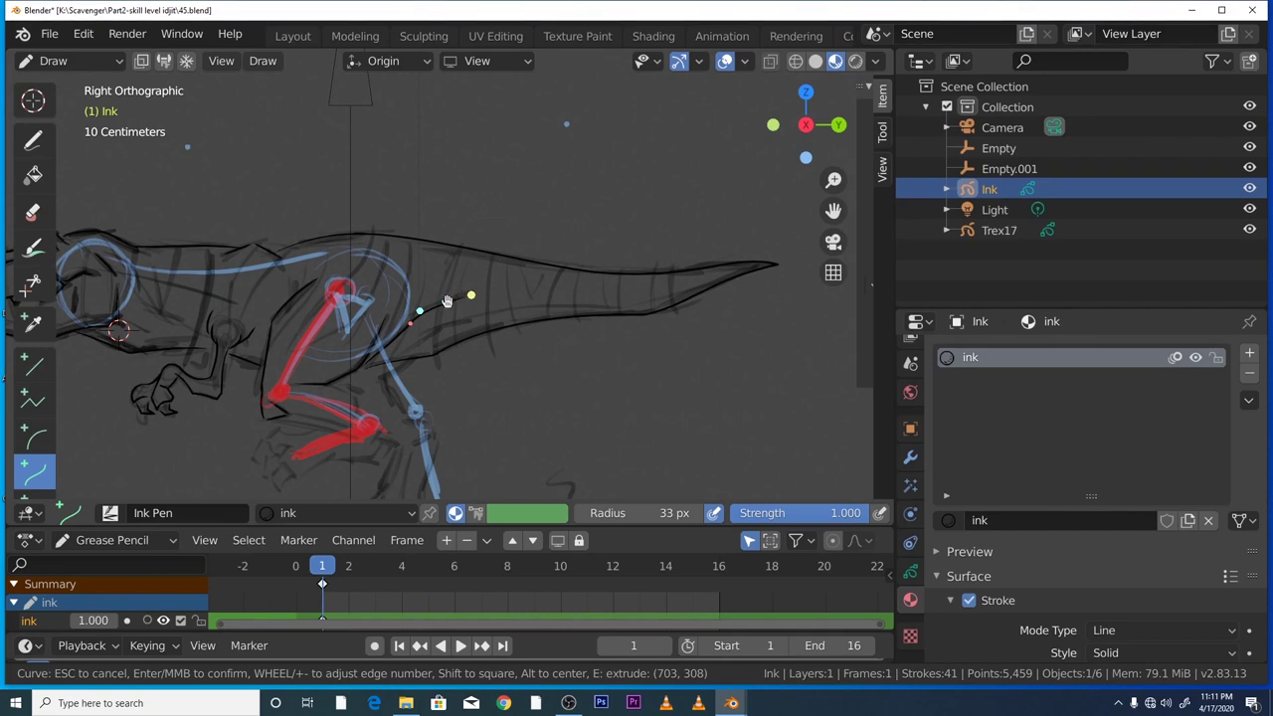
pyautogui.press('Return')
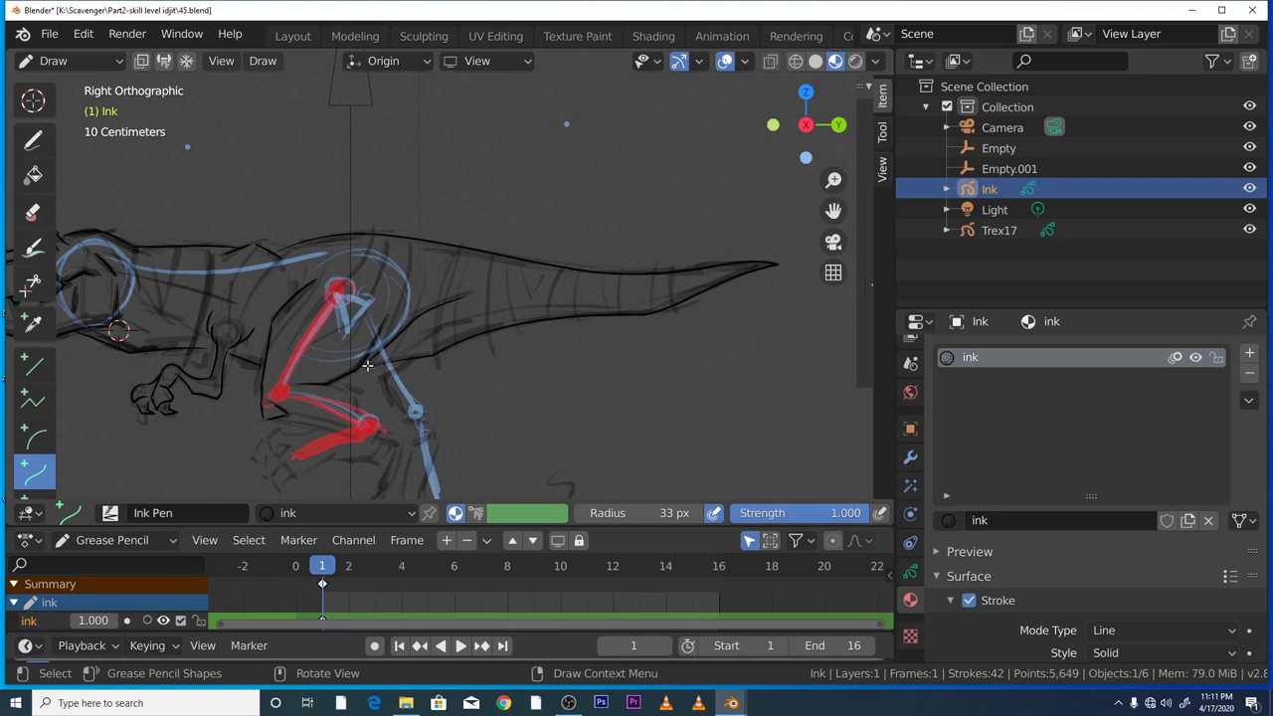
# - Ink a second, shorter extruded line from the rear of the thigh toward the underside of the tail base
pyautogui.moveTo(383, 358); pyautogui.dragTo(408, 350)
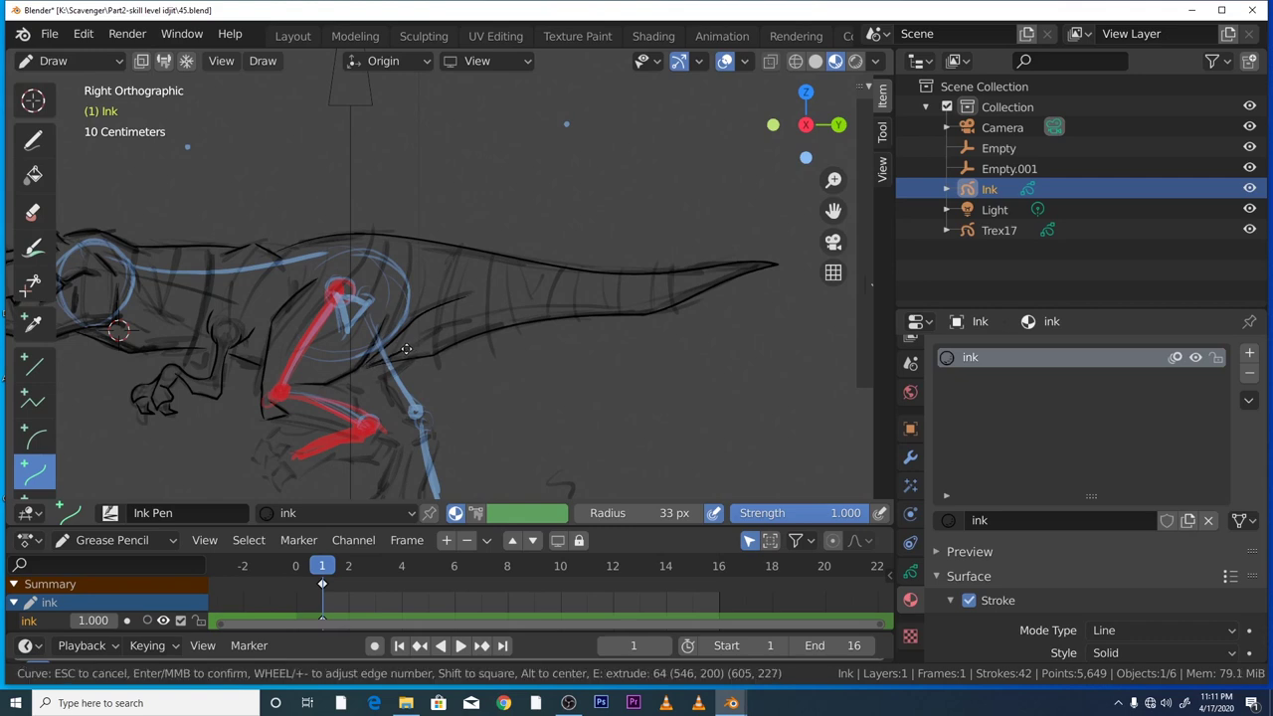
pyautogui.click(403, 350)
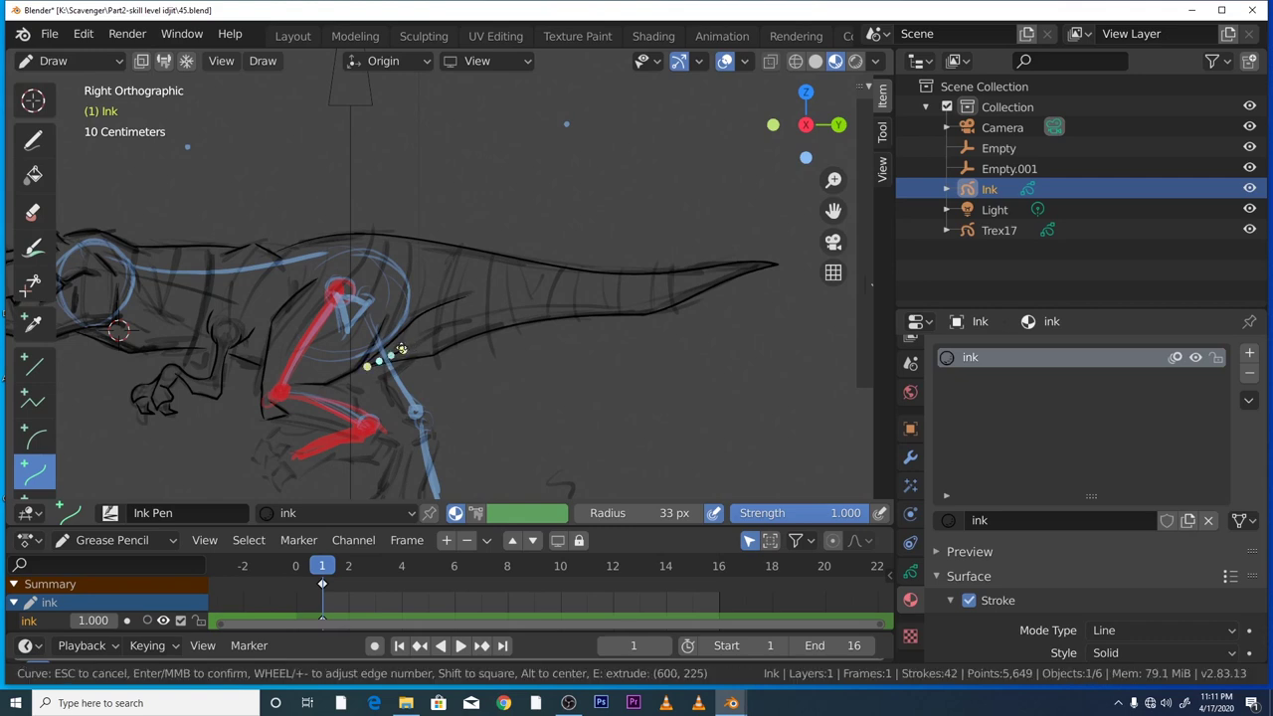
pyautogui.press('e')
pyautogui.press('Return')
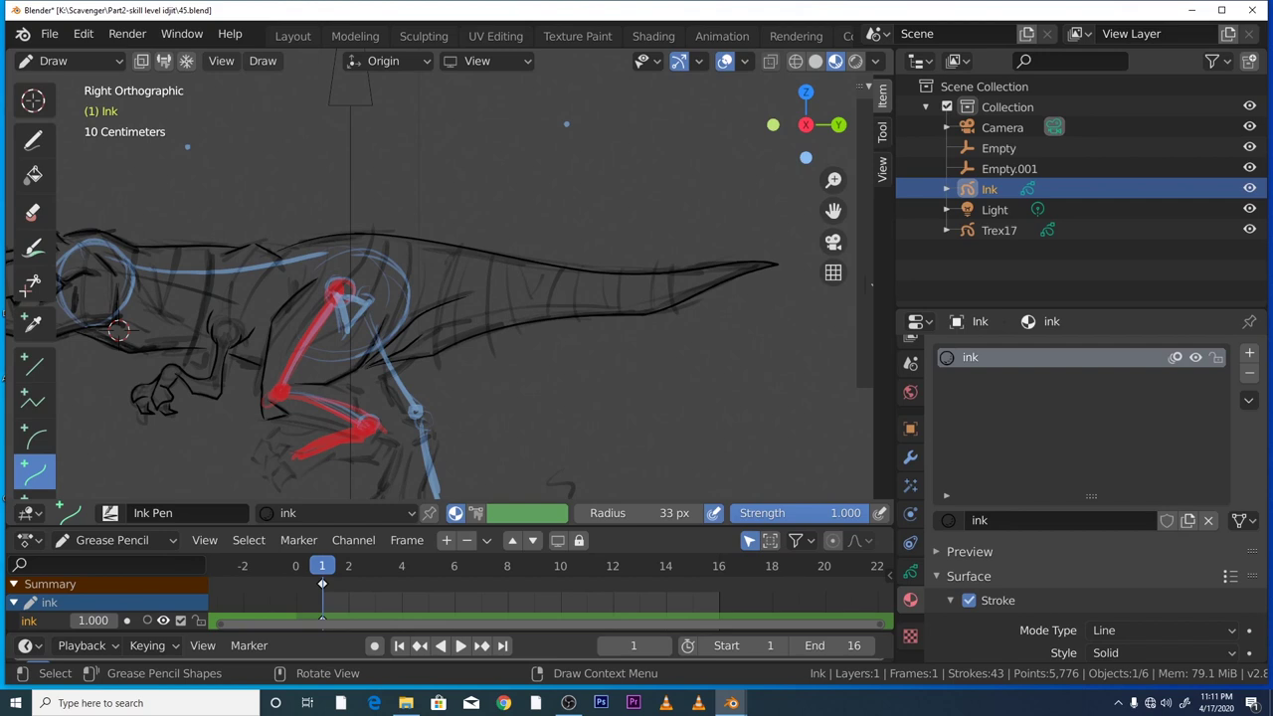
# - Ink the front edge of the raised leg's shin as one curve from below the knee to the ankle
pyautogui.moveTo(833, 211); pyautogui.dragTo(854, 173)
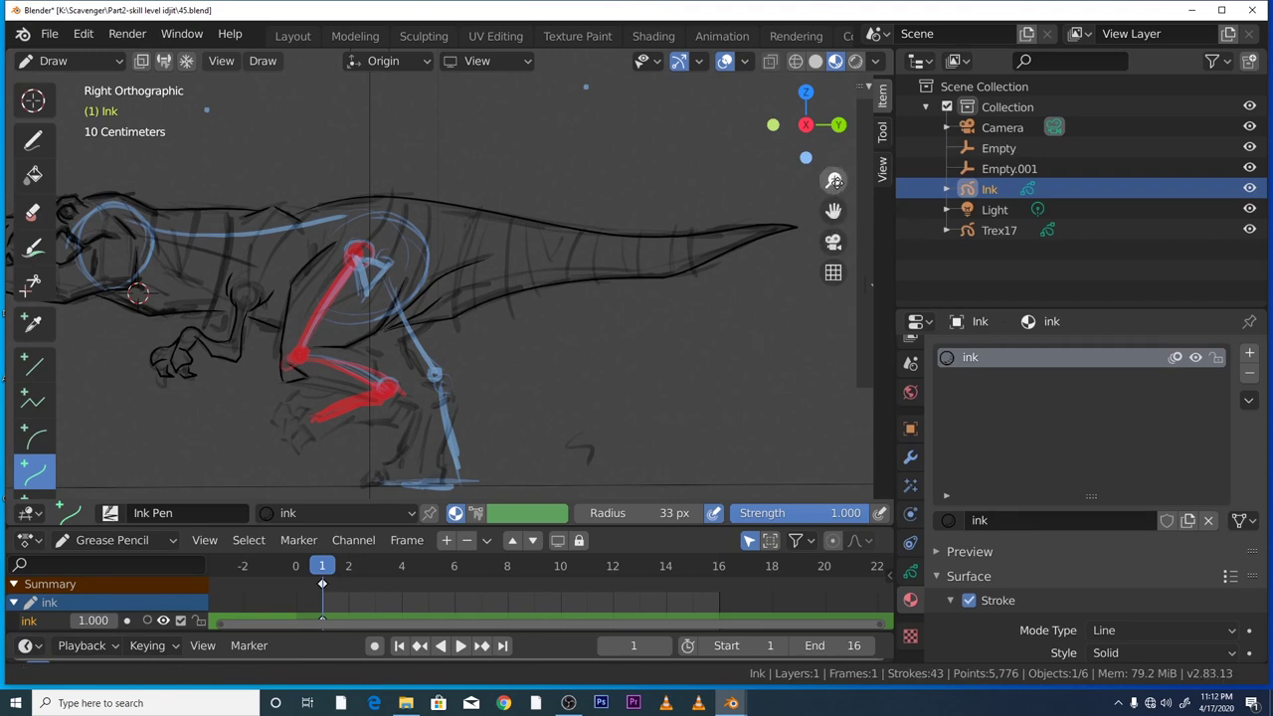
pyautogui.moveTo(835, 180); pyautogui.dragTo(833, 213)
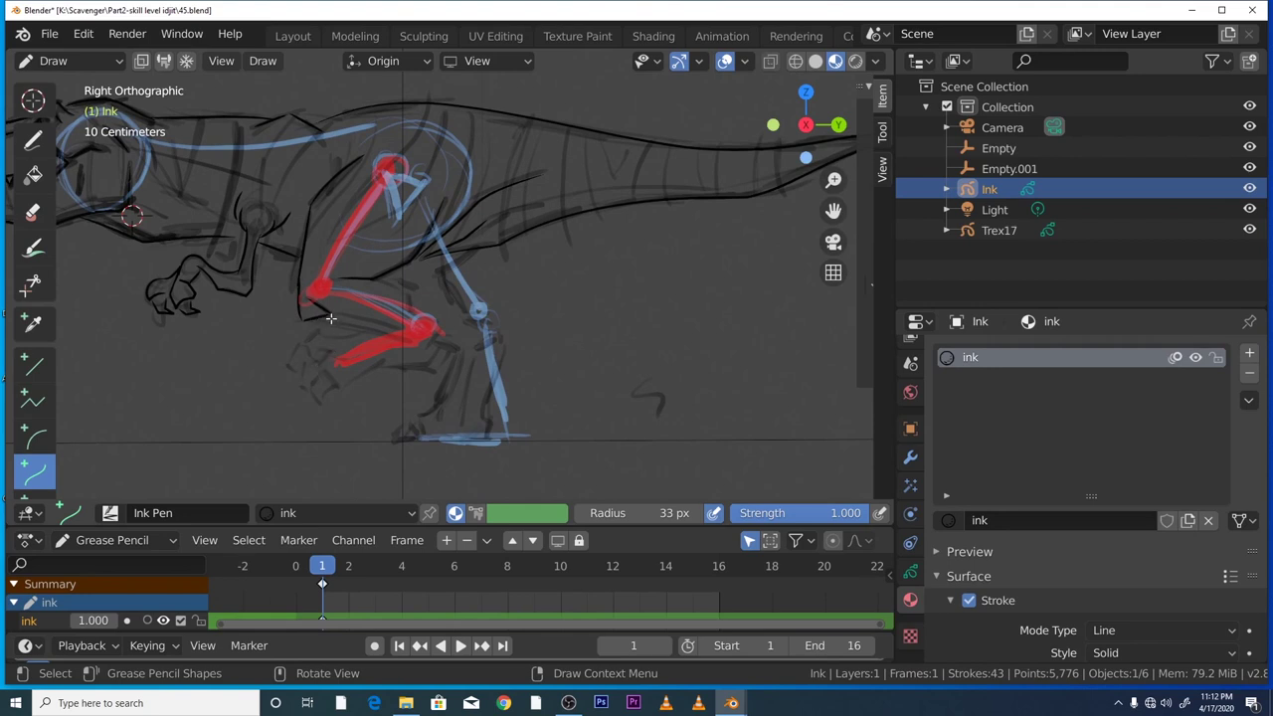
pyautogui.moveTo(314, 320)
pyautogui.mouseDown()
pyautogui.moveTo(412, 338)
pyautogui.moveTo(373, 315)
pyautogui.moveTo(354, 339)
pyautogui.moveTo(410, 341)
pyautogui.mouseUp()
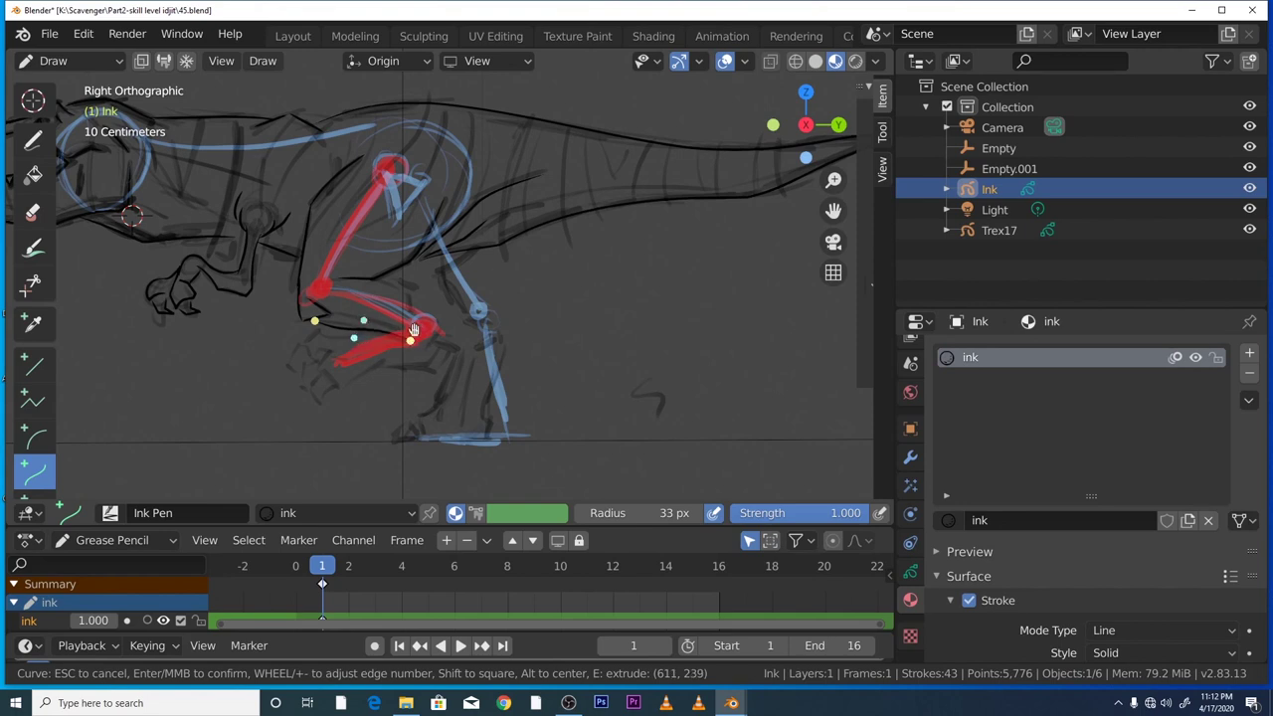
pyautogui.press('Return')
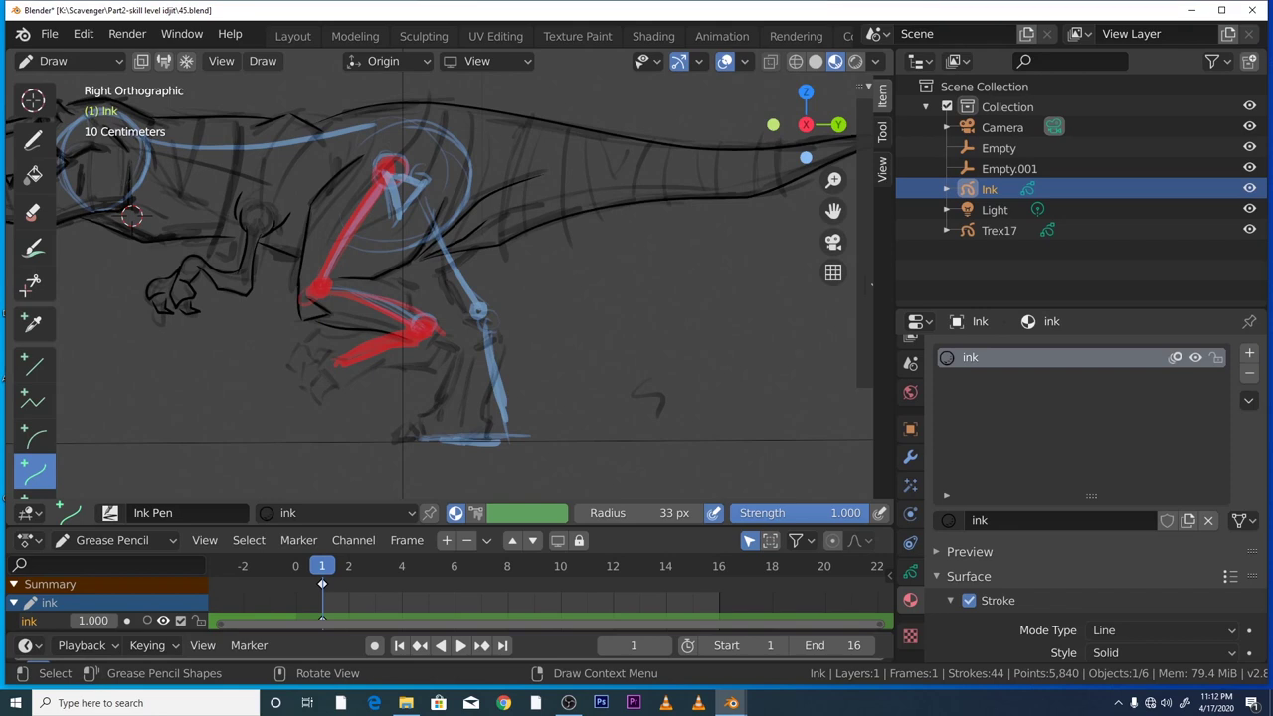
# - Ink the upper edge of the raised foot as a sagging curve, plus a short curve from its front end to the toe tip
pyautogui.moveTo(316, 329)
pyautogui.mouseDown()
pyautogui.moveTo(364, 330)
pyautogui.moveTo(343, 347)
pyautogui.mouseUp()
pyautogui.moveTo(332, 329); pyautogui.dragTo(318, 331)
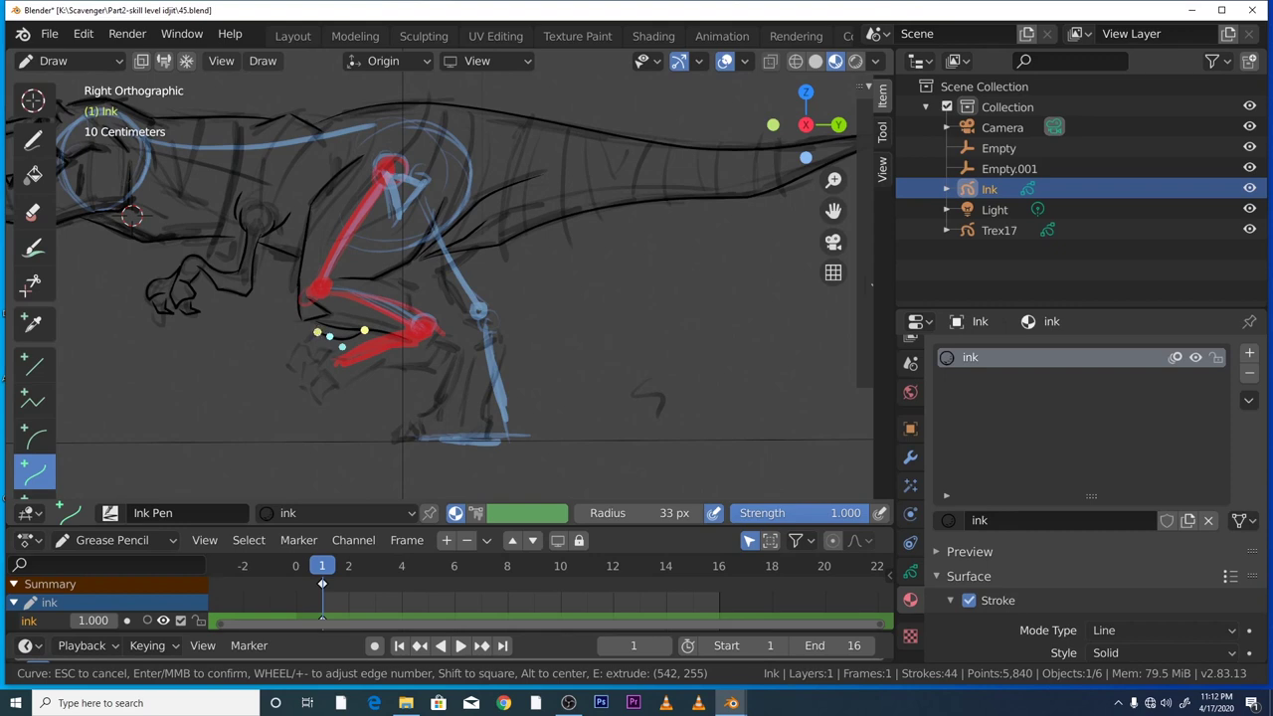
pyautogui.press('Return')
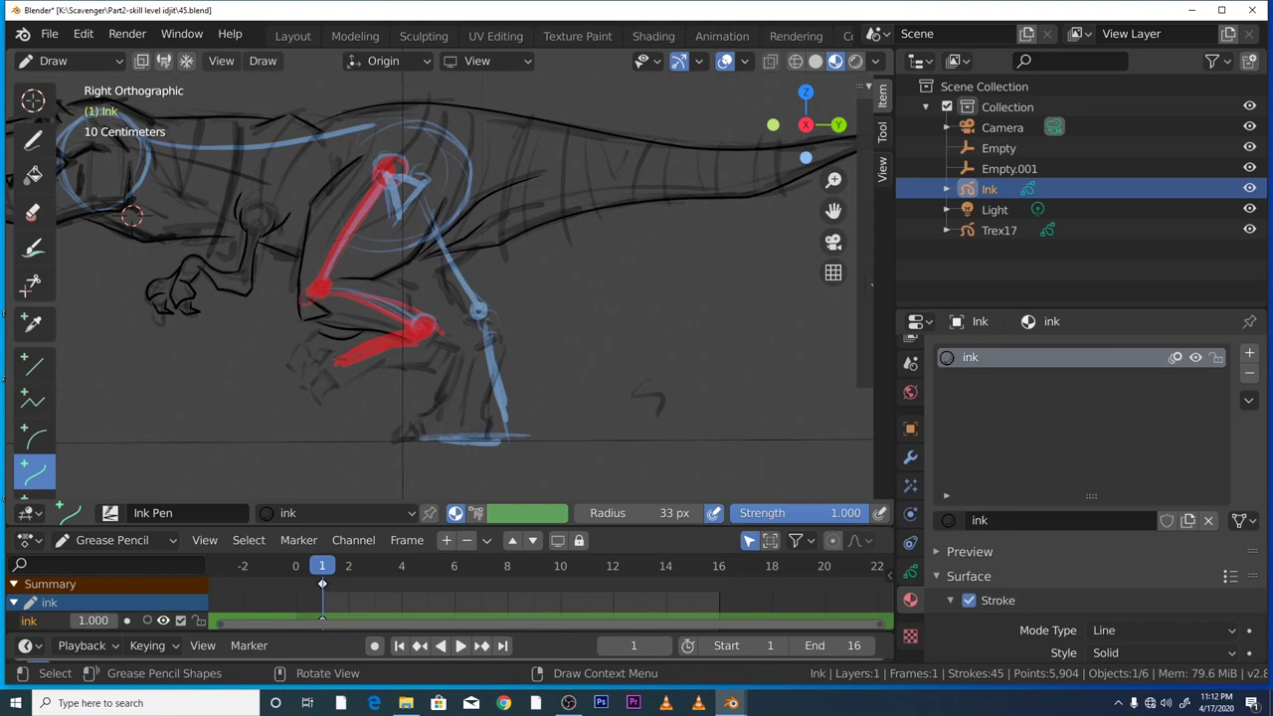
pyautogui.moveTo(297, 344); pyautogui.dragTo(323, 327)
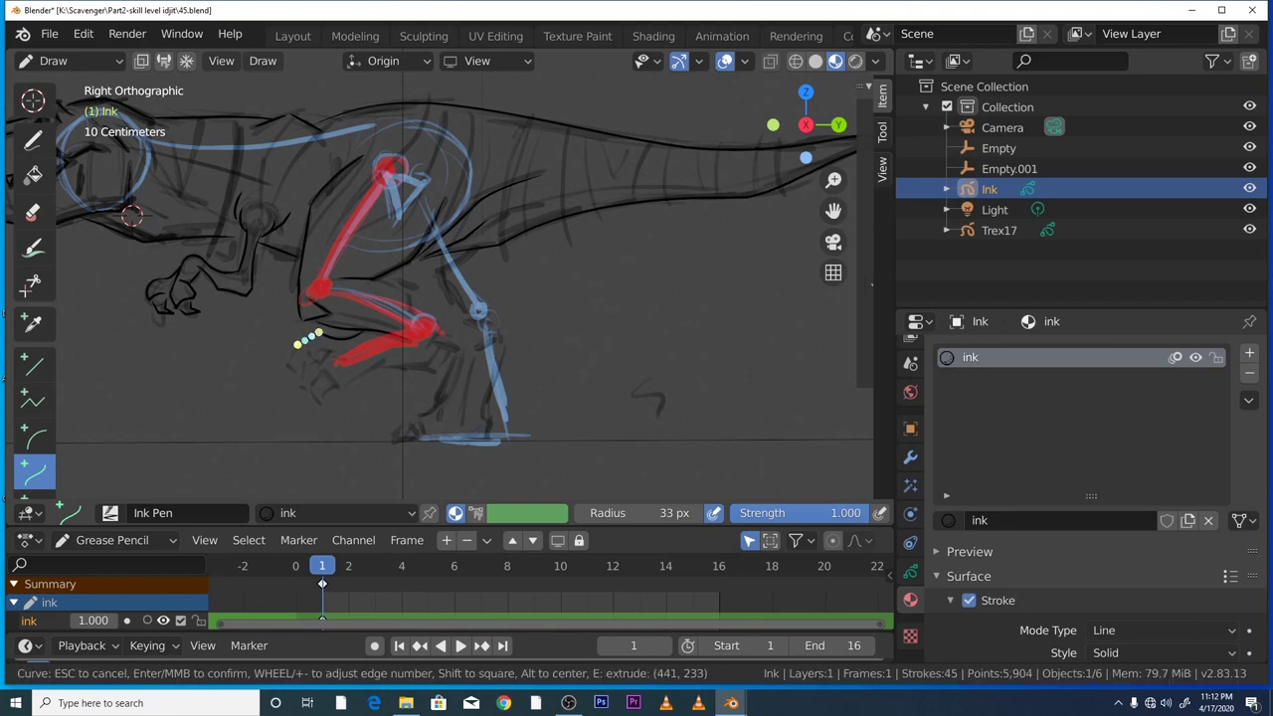
pyautogui.press('Return')
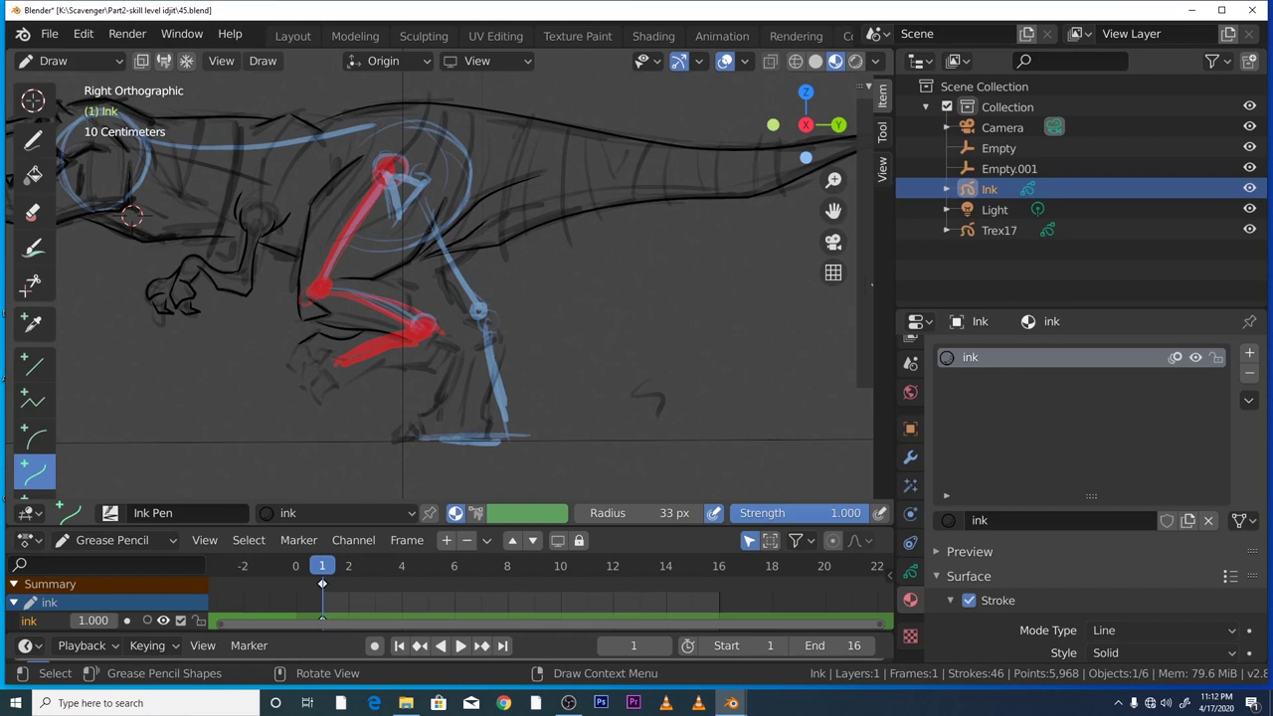
# - Ink the front toe's claw edge down from its tip, and the toe's underside as an extruded curve back toward the foot
pyautogui.moveTo(318, 361)
pyautogui.mouseDown()
pyautogui.moveTo(297, 345)
pyautogui.moveTo(315, 359)
pyautogui.mouseUp()
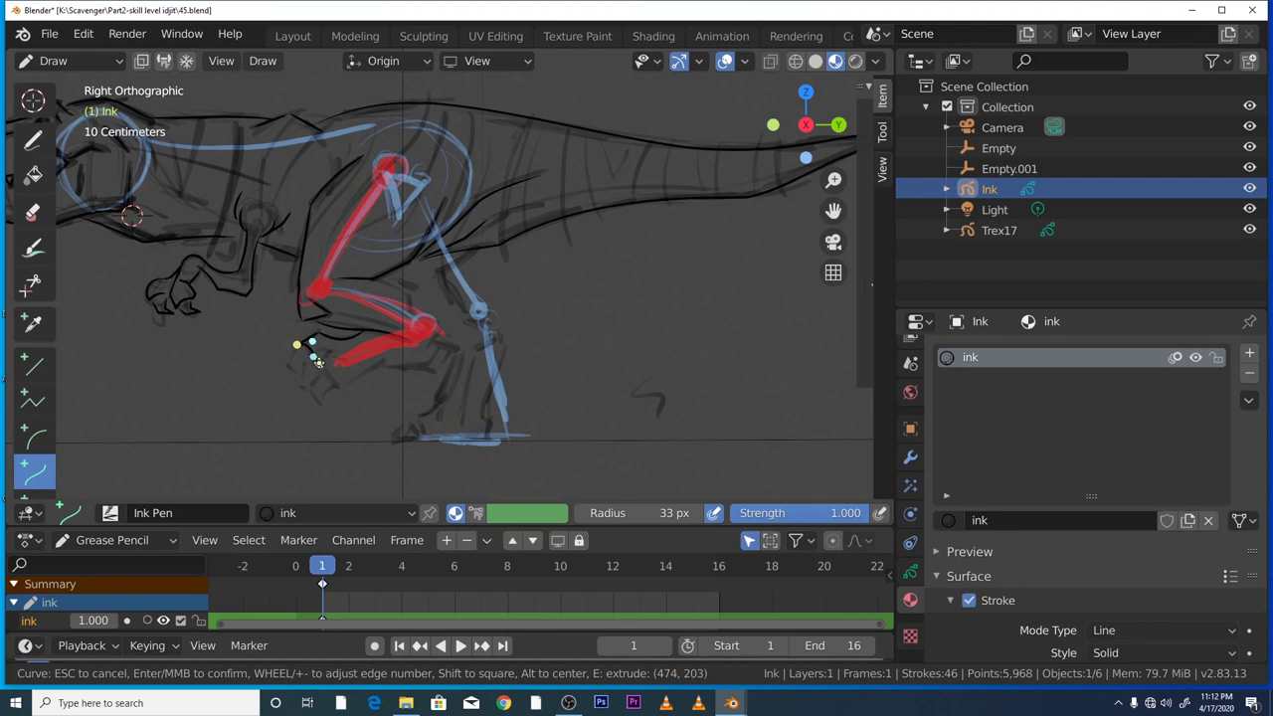
pyautogui.moveTo(314, 358)
pyautogui.mouseDown()
pyautogui.moveTo(303, 354)
pyautogui.moveTo(315, 360)
pyautogui.mouseUp()
pyautogui.press('Return')
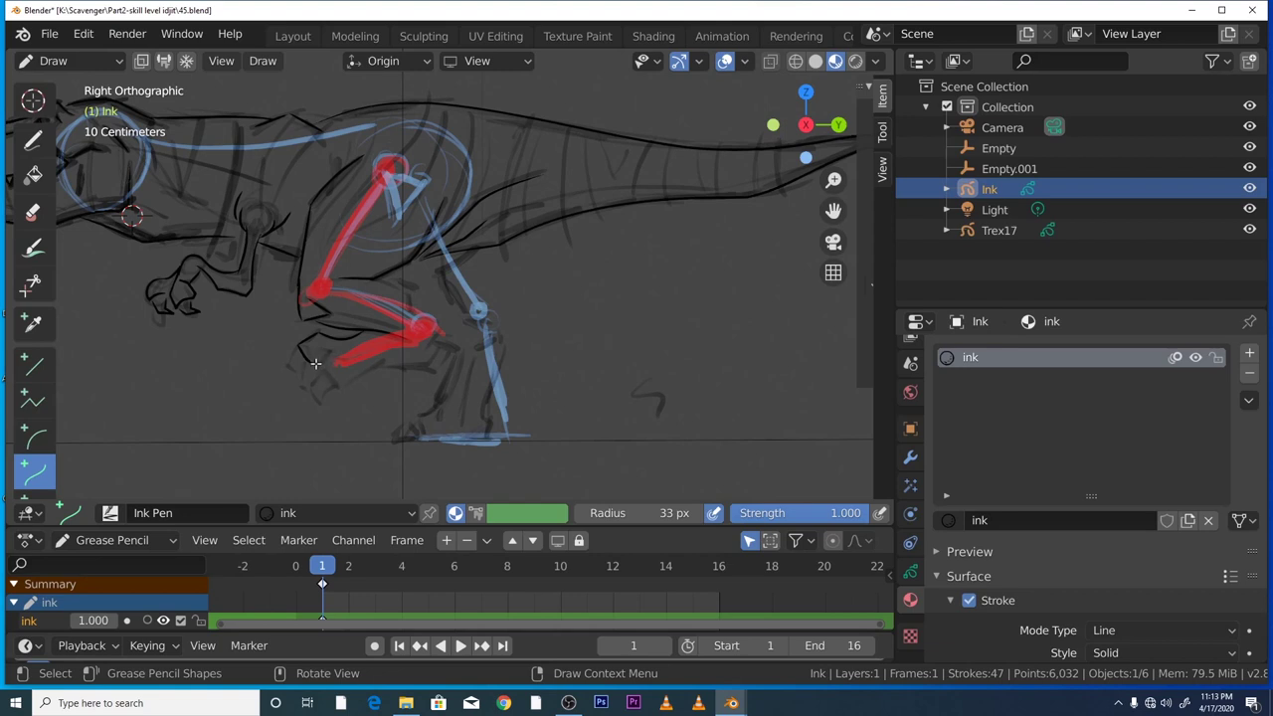
pyautogui.moveTo(315, 363); pyautogui.dragTo(316, 357)
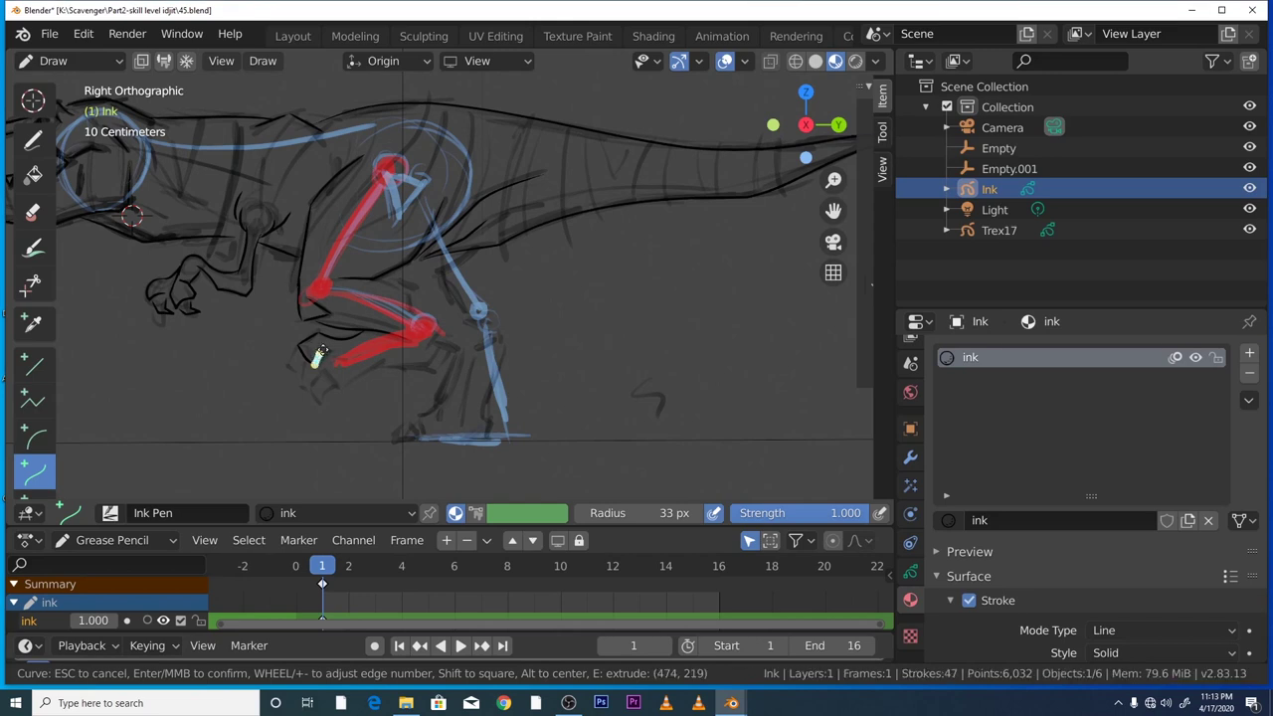
pyautogui.press('e')
pyautogui.press('Return')
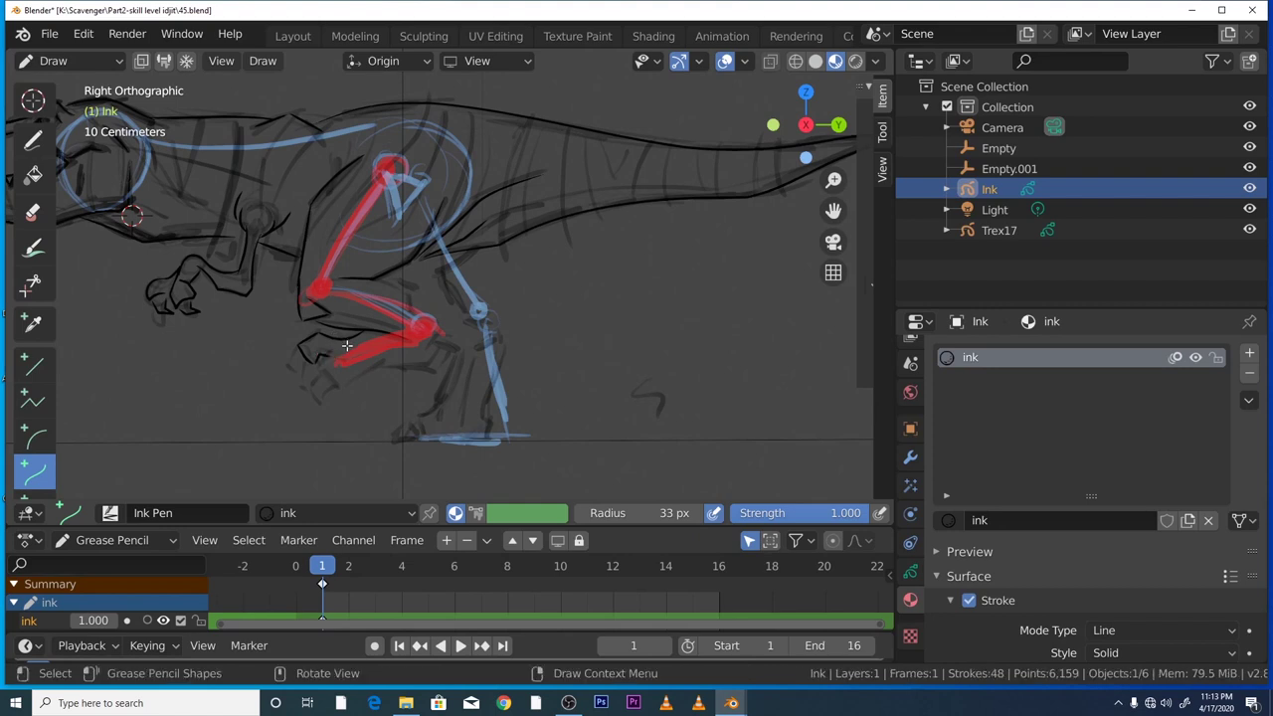
# - Ink the second toe, its claw and the sole of the raised foot as one extruded curve ending at the heel
pyautogui.moveTo(350, 347); pyautogui.dragTo(319, 369)
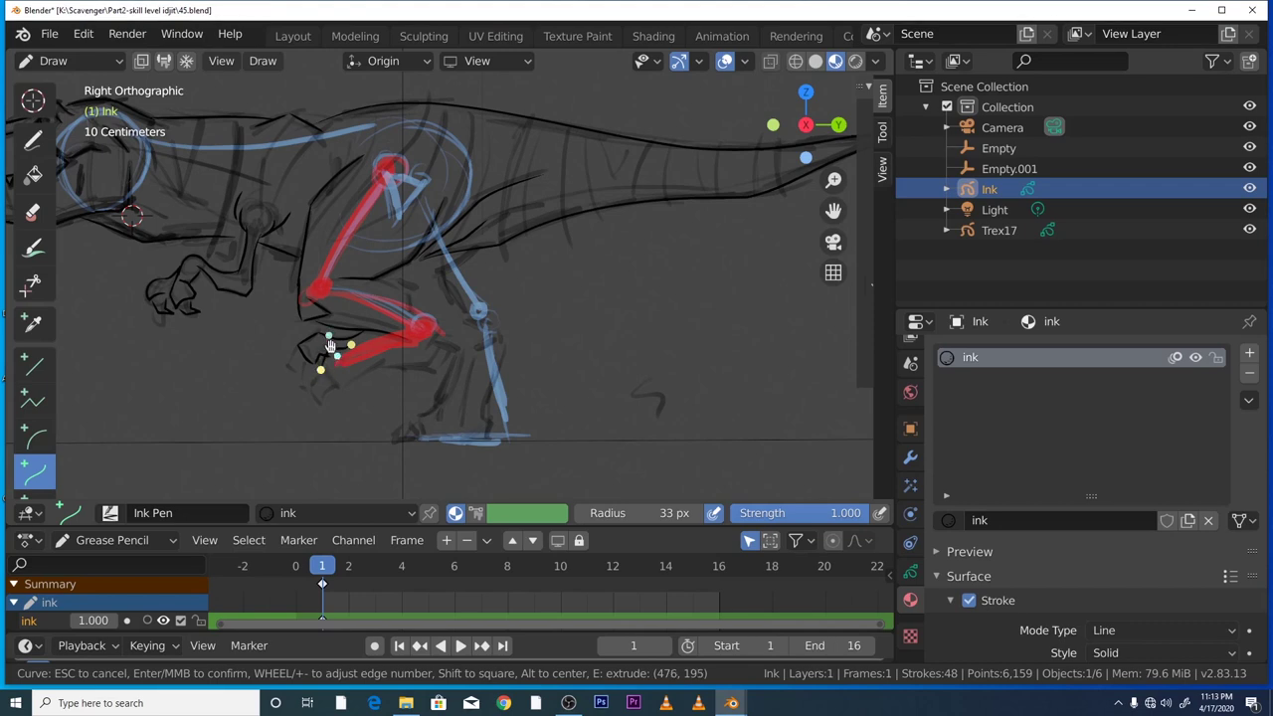
pyautogui.press('e')
pyautogui.press('e')
pyautogui.press('e')
pyautogui.press('e')
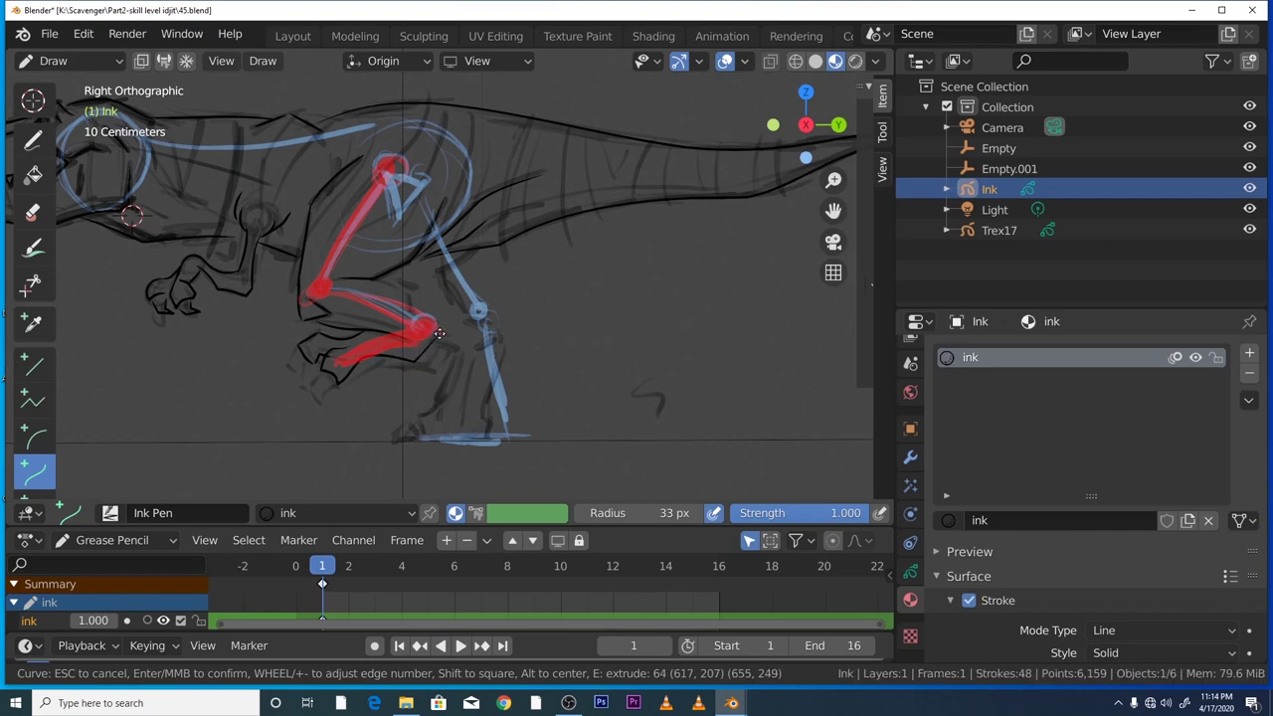
pyautogui.press('Return')
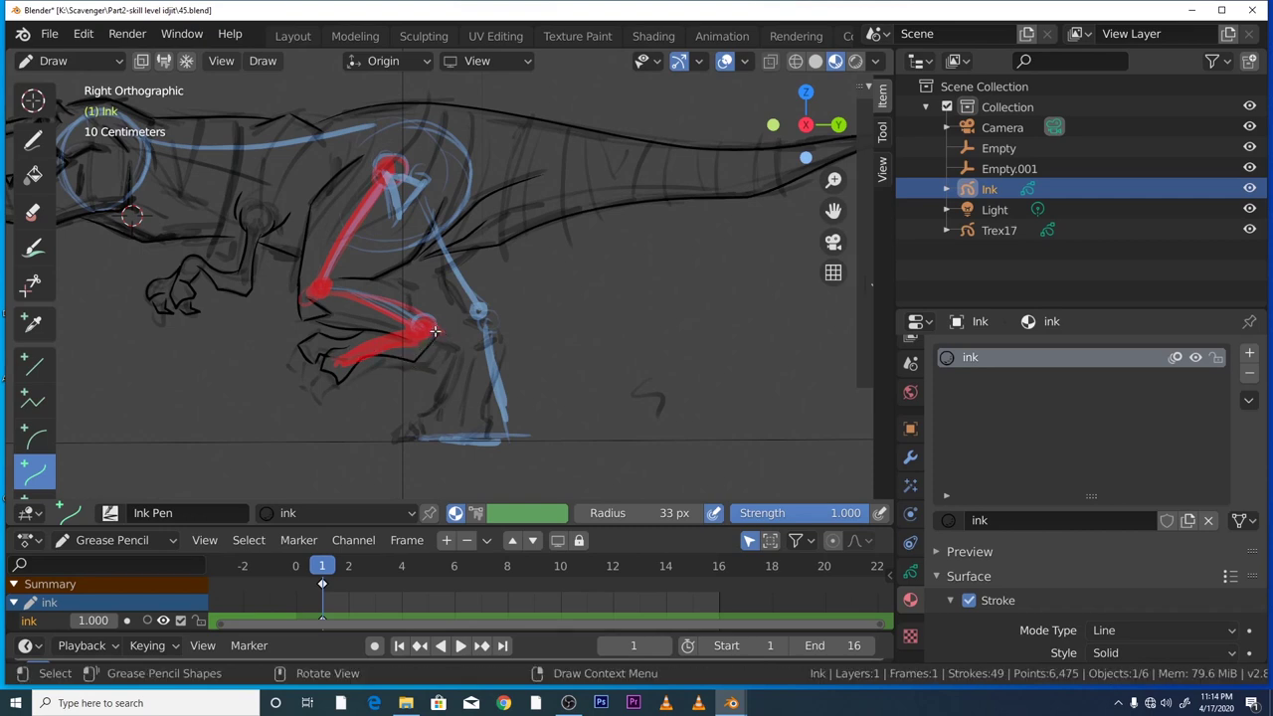
# - Ink a short line at the raised leg's heel and an extruded calf curve from the ankle up to the underside of the thigh
pyautogui.moveTo(408, 313)
pyautogui.mouseDown()
pyautogui.moveTo(438, 333)
pyautogui.moveTo(420, 318)
pyautogui.mouseUp()
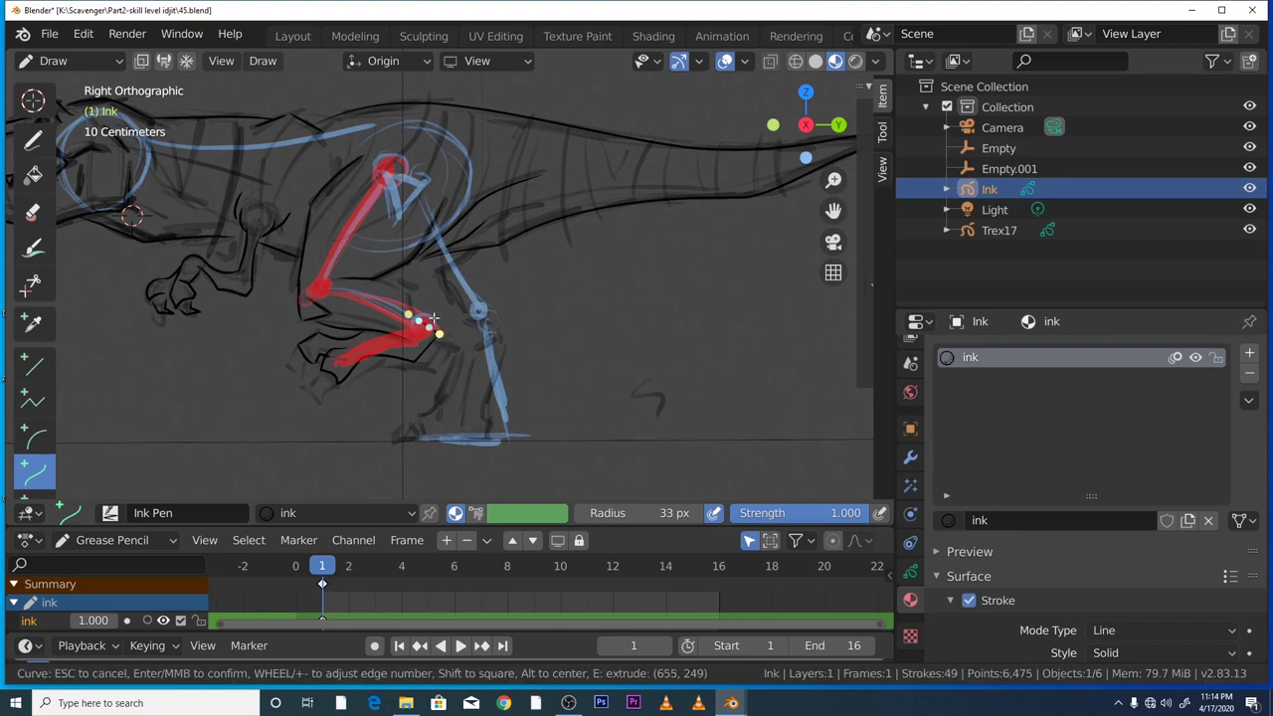
pyautogui.press('Return')
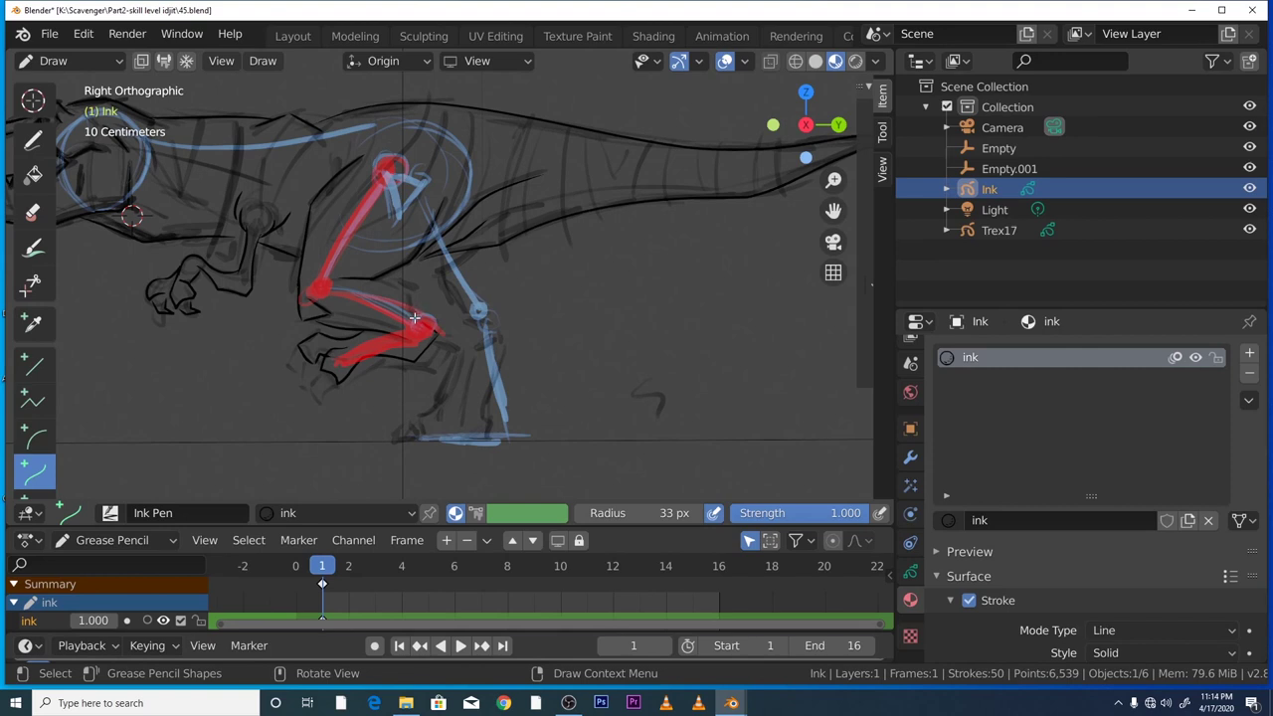
pyautogui.moveTo(412, 316); pyautogui.dragTo(375, 279)
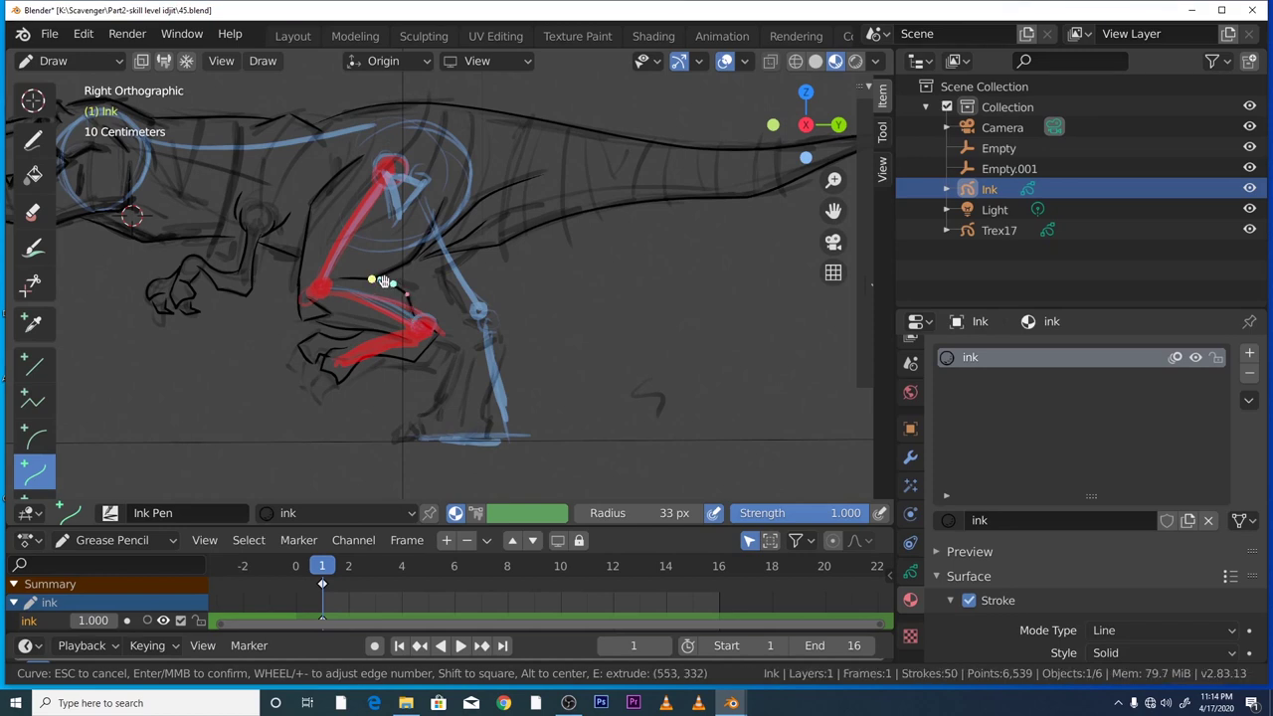
pyautogui.press('Return')
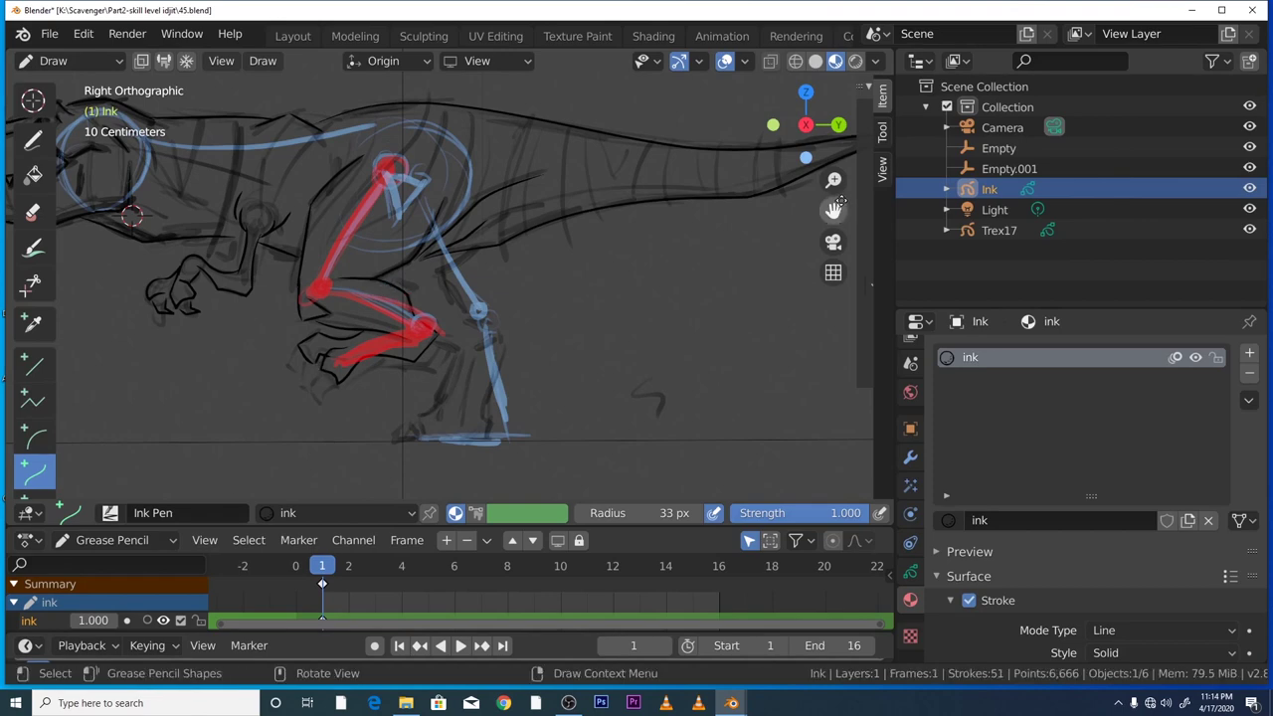
# - Ink the hooked claws at the tips of the raised foot's second toe and front toe as extruded curves
pyautogui.moveTo(834, 210); pyautogui.dragTo(835, 140)
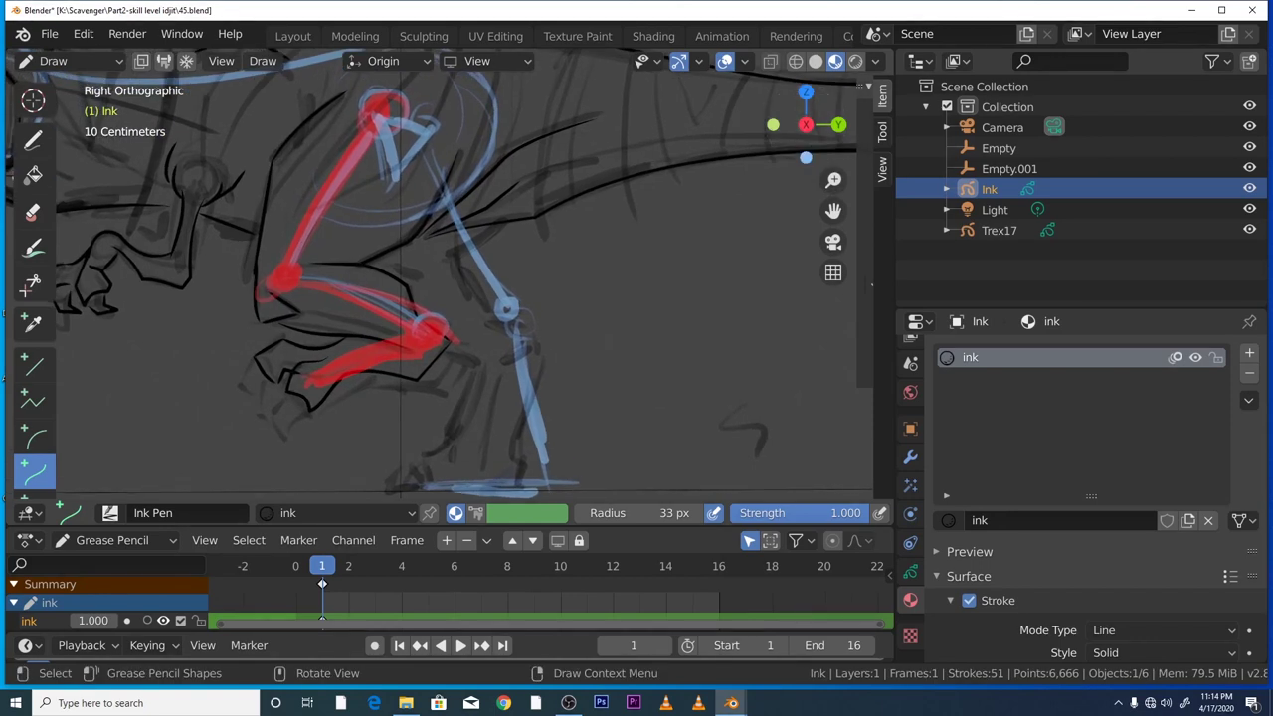
pyautogui.moveTo(308, 408); pyautogui.dragTo(291, 437)
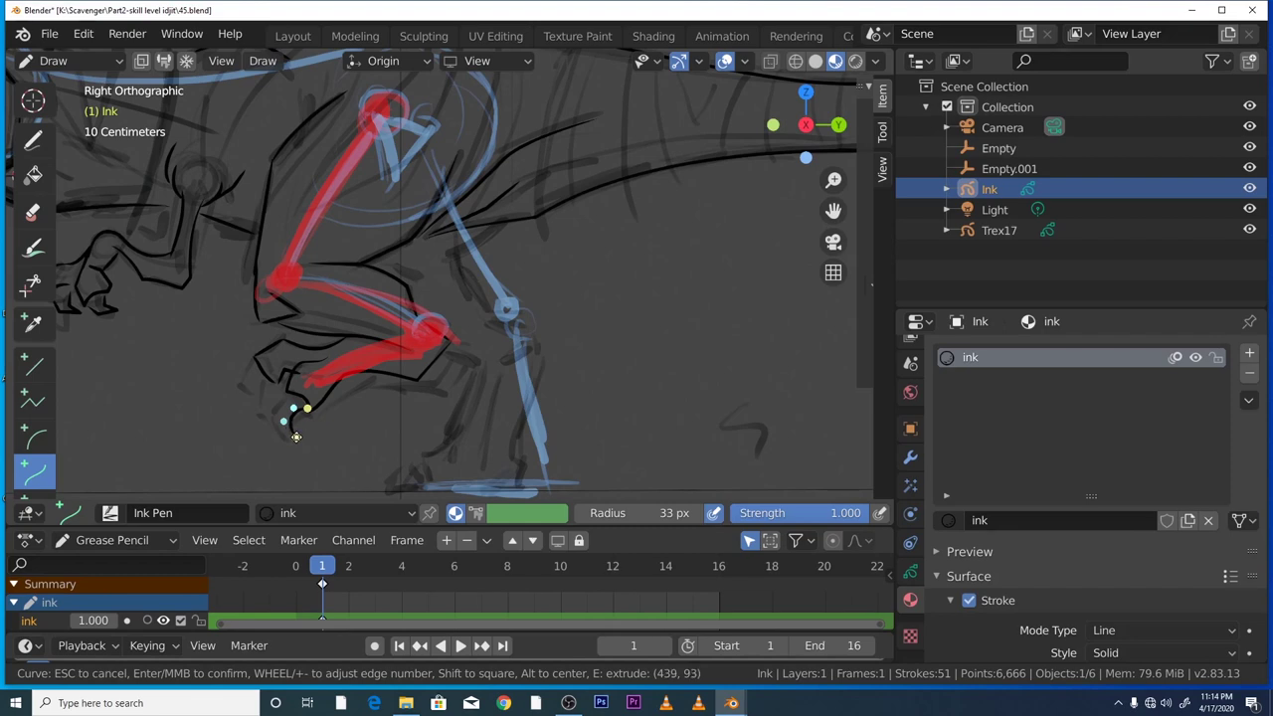
pyautogui.press('e')
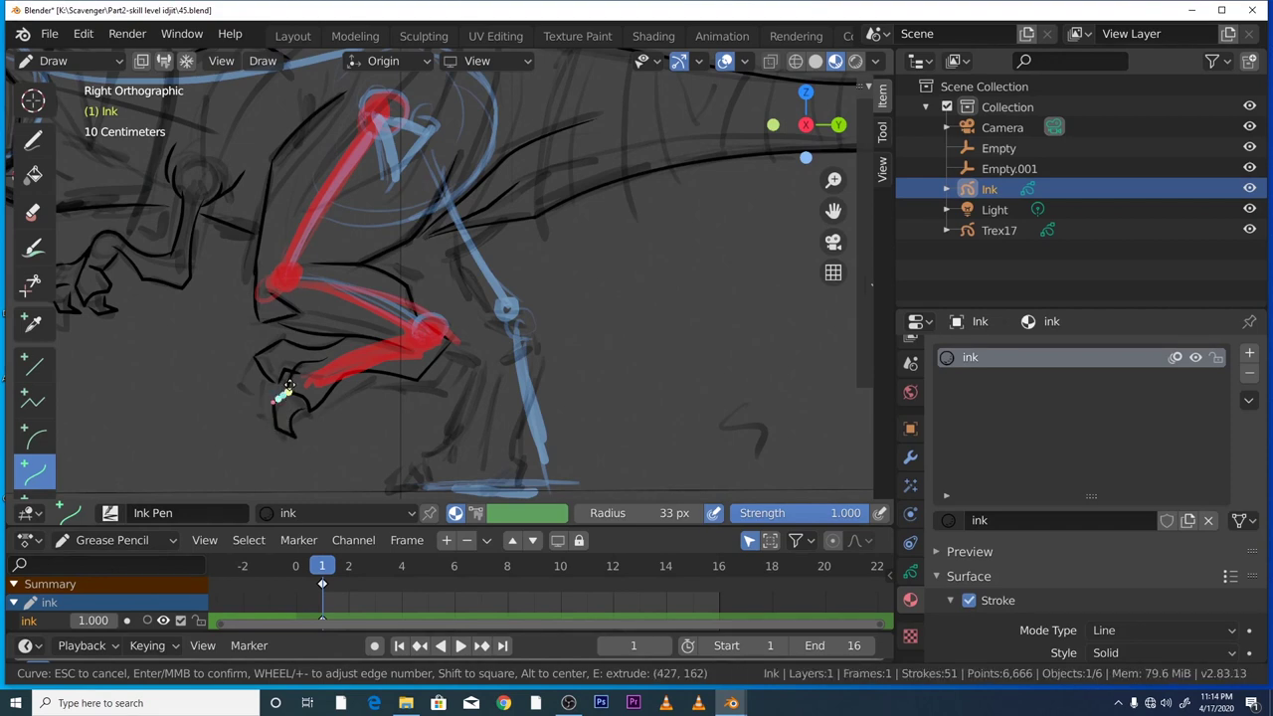
pyautogui.press('Return')
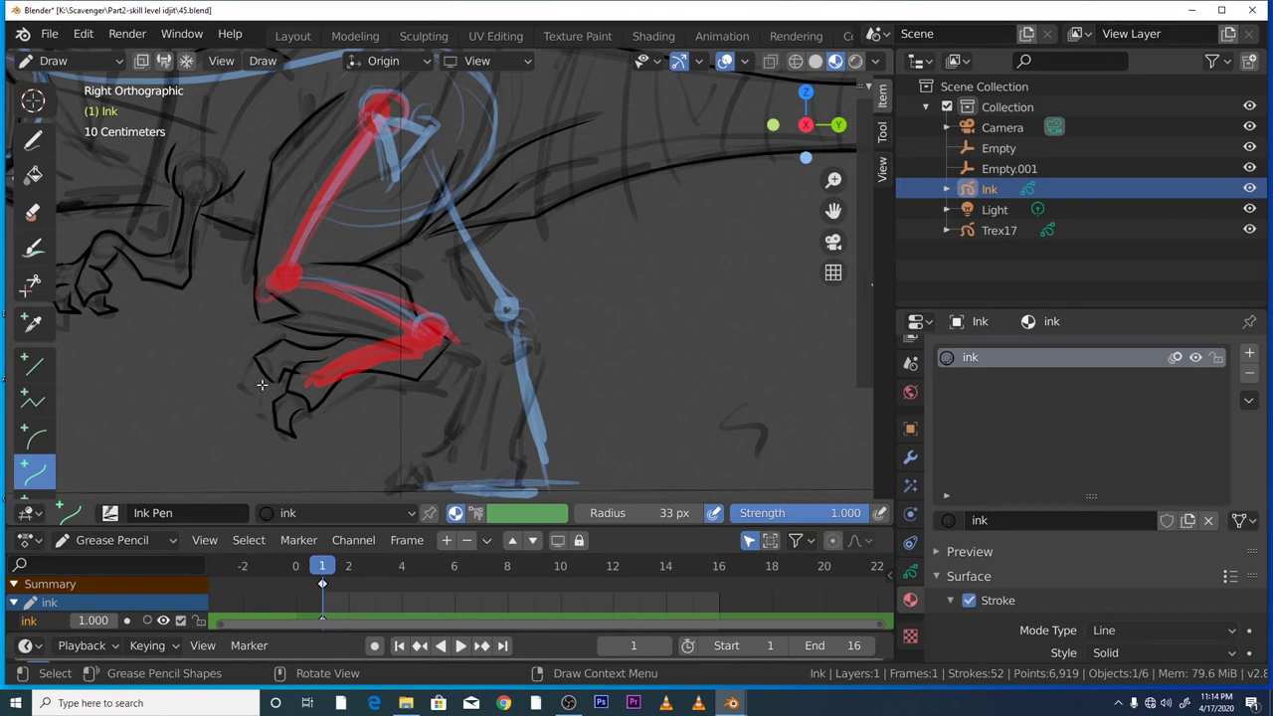
pyautogui.moveTo(269, 380); pyautogui.dragTo(258, 384)
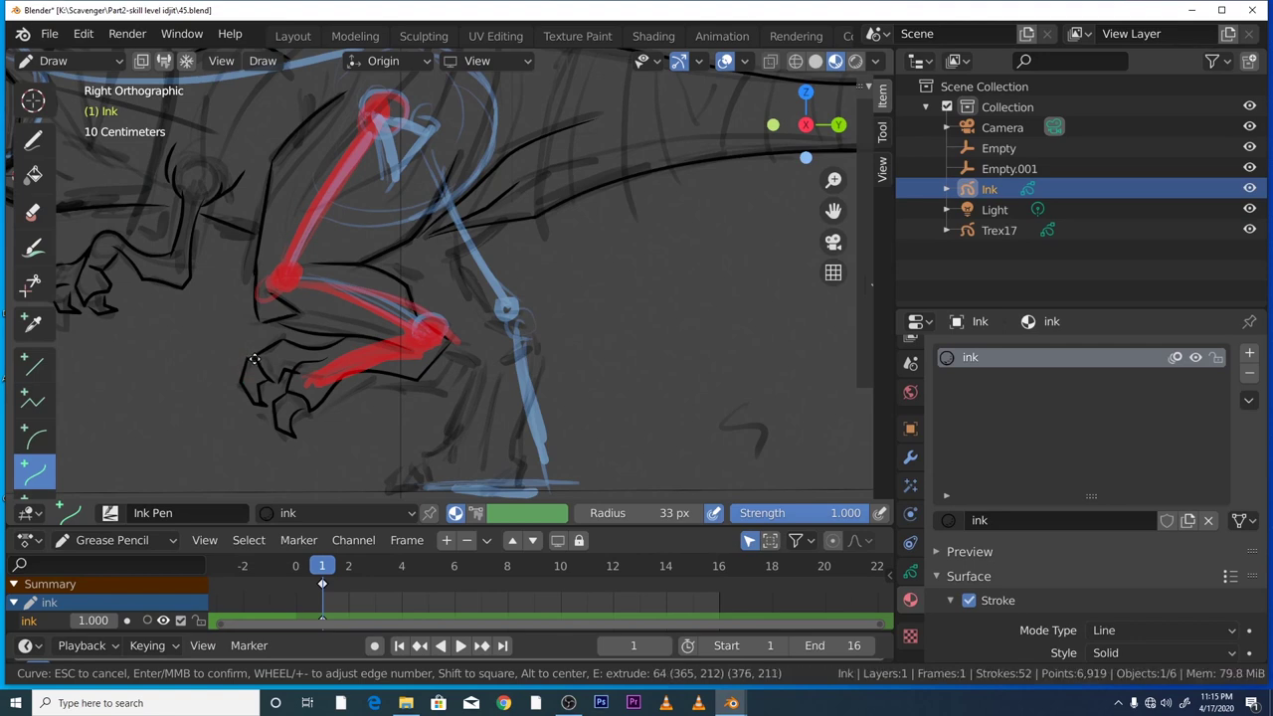
pyautogui.press('Return')
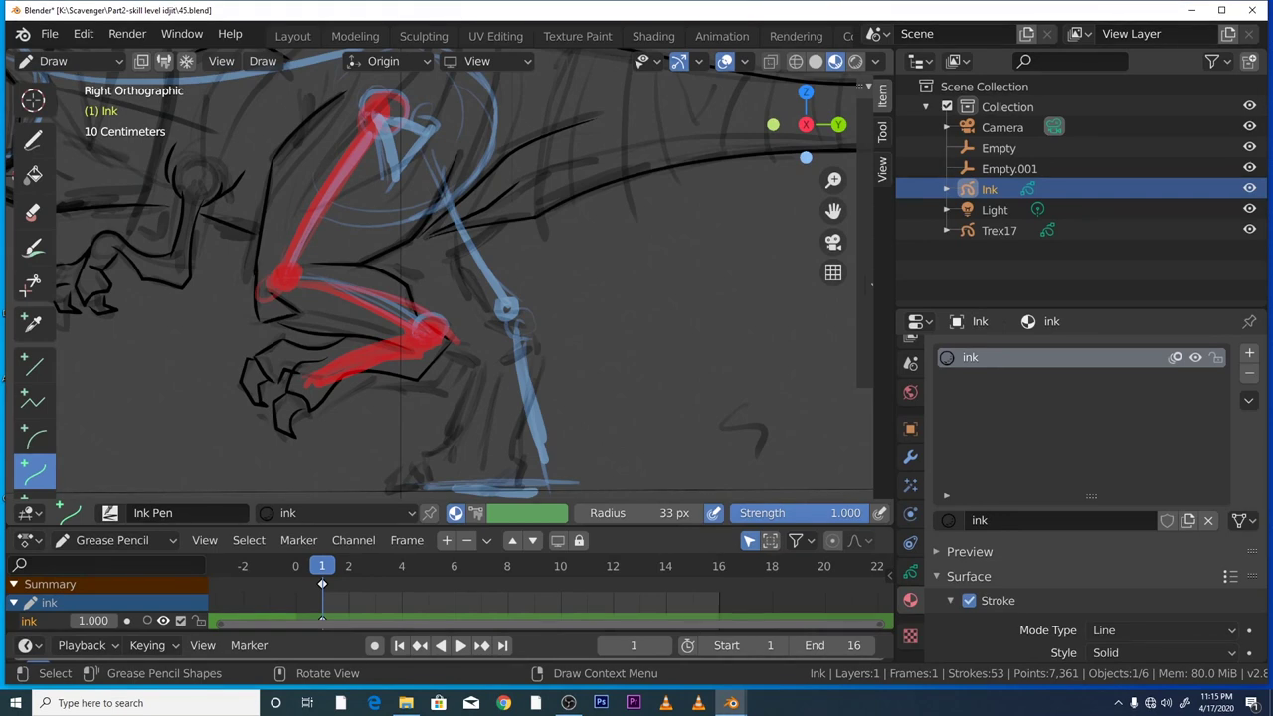
# - Examine the inked T-rex pose from head to tail, including the raised leg and the uninked back leg
pyautogui.scroll(-4, 152, 206)
pyautogui.scroll(3, 152, 205)
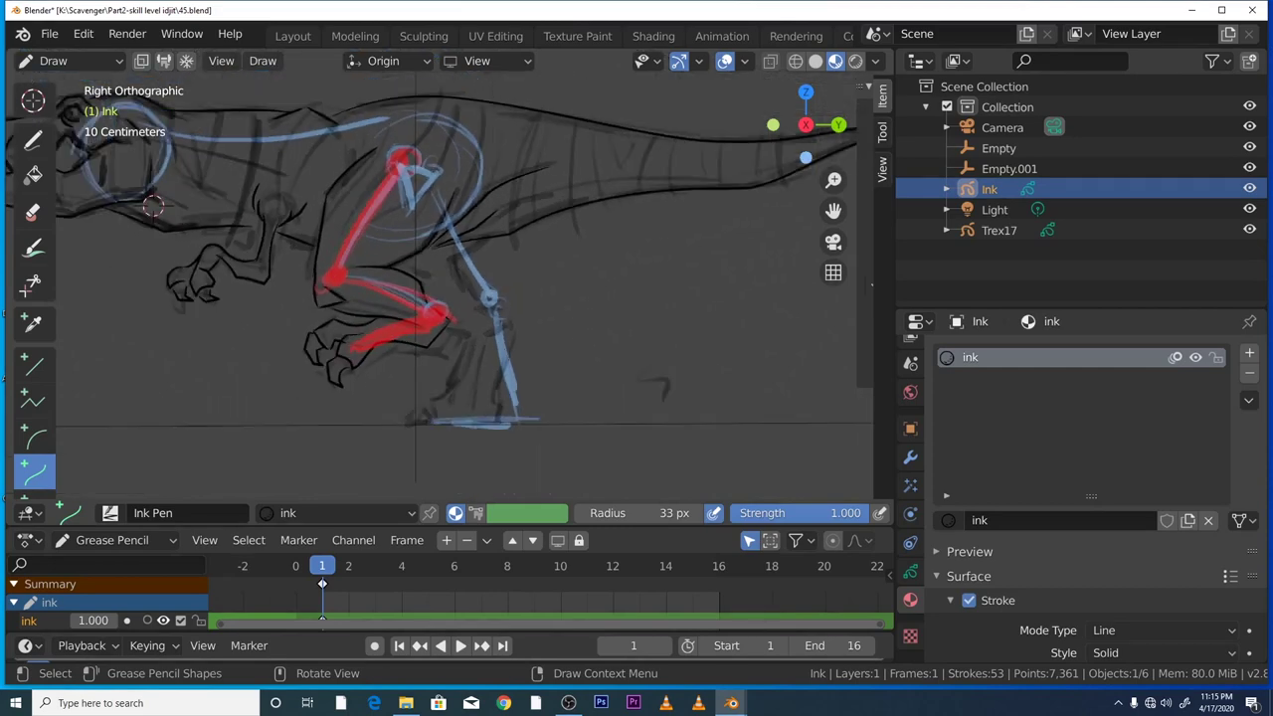
pyautogui.scroll(-3, 152, 205)
pyautogui.scroll(4, 93, 192)
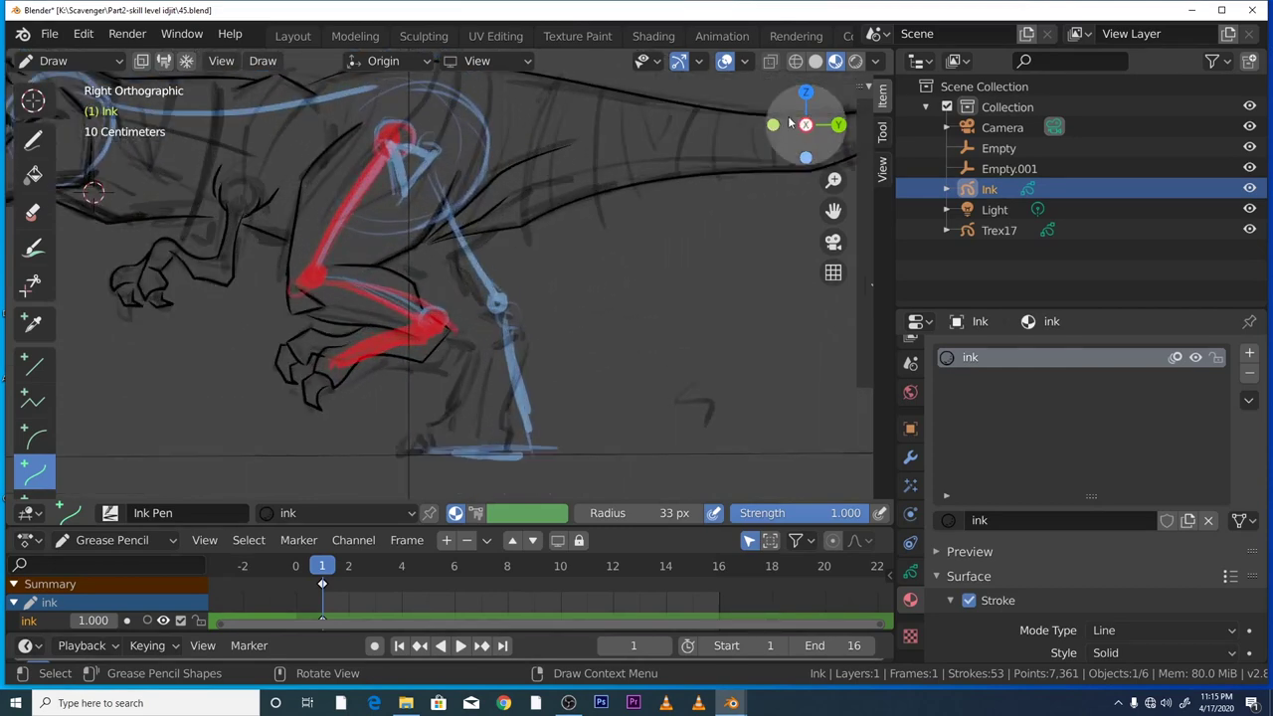
pyautogui.moveTo(833, 210); pyautogui.dragTo(610, 176)
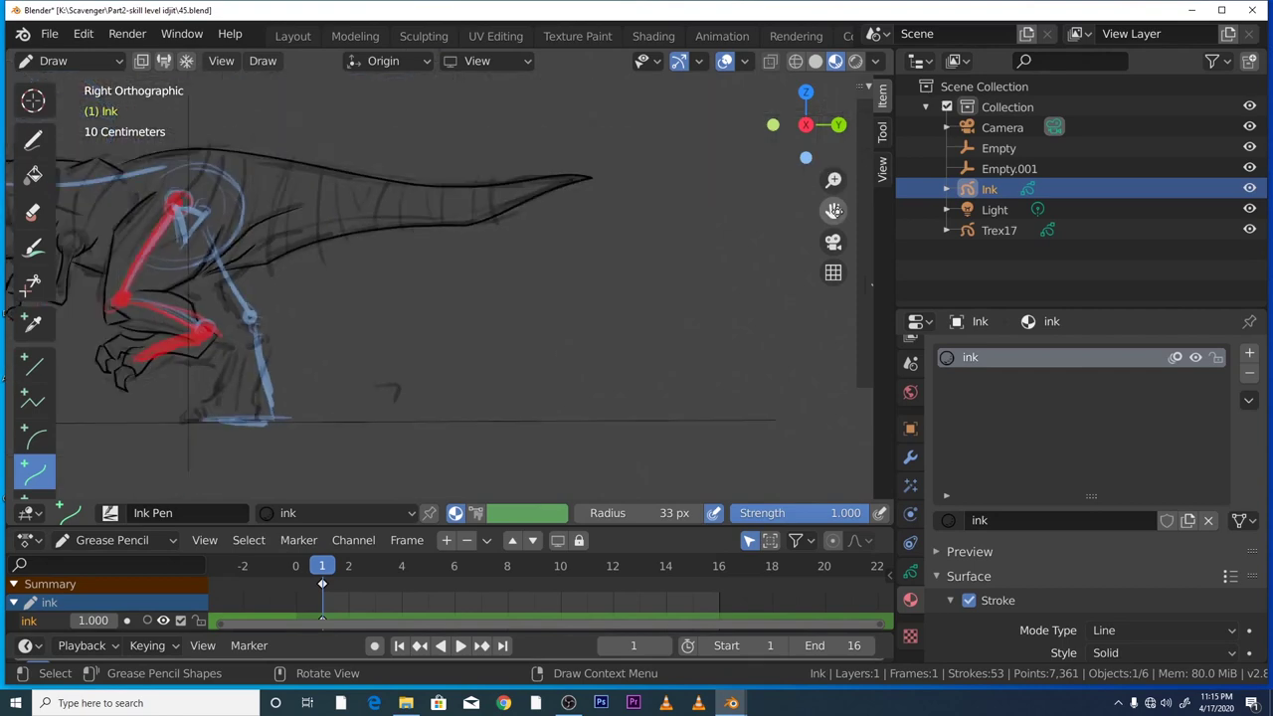
pyautogui.scroll(-3, 833, 210)
pyautogui.scroll(3, 834, 210)
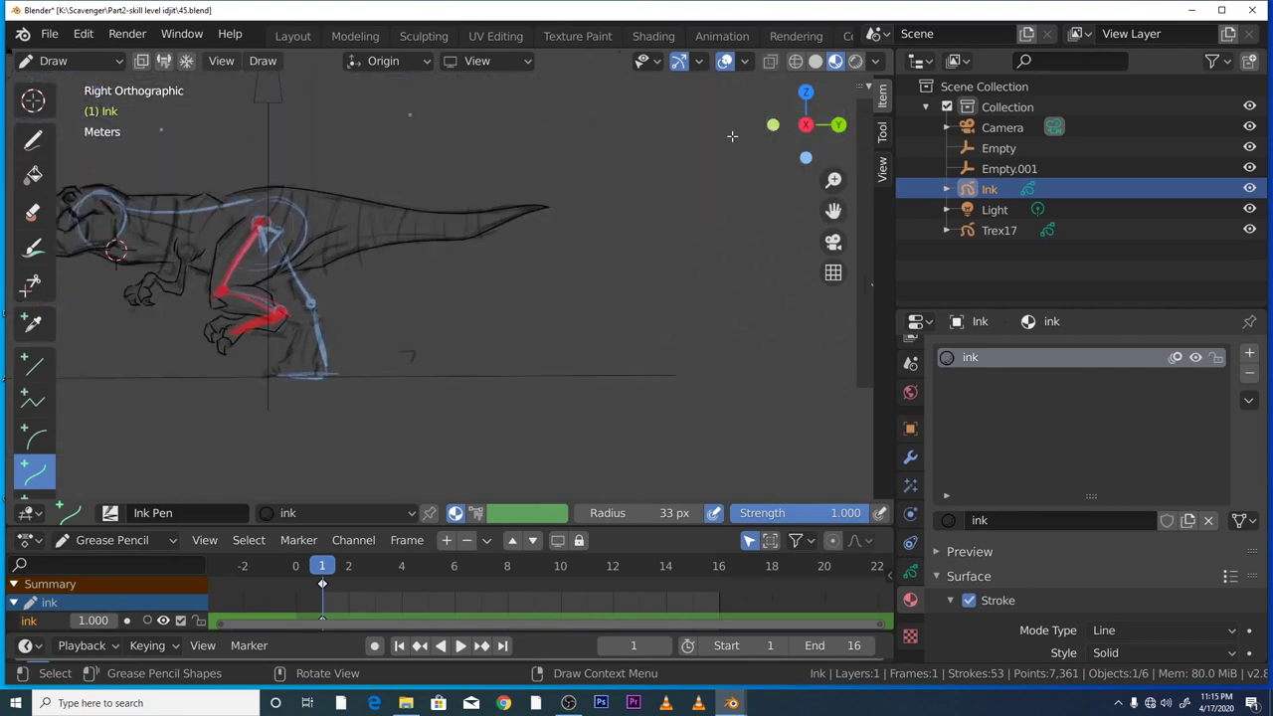
pyautogui.moveTo(834, 210); pyautogui.dragTo(1023, 244)
pyautogui.scroll(4, 448, 211)
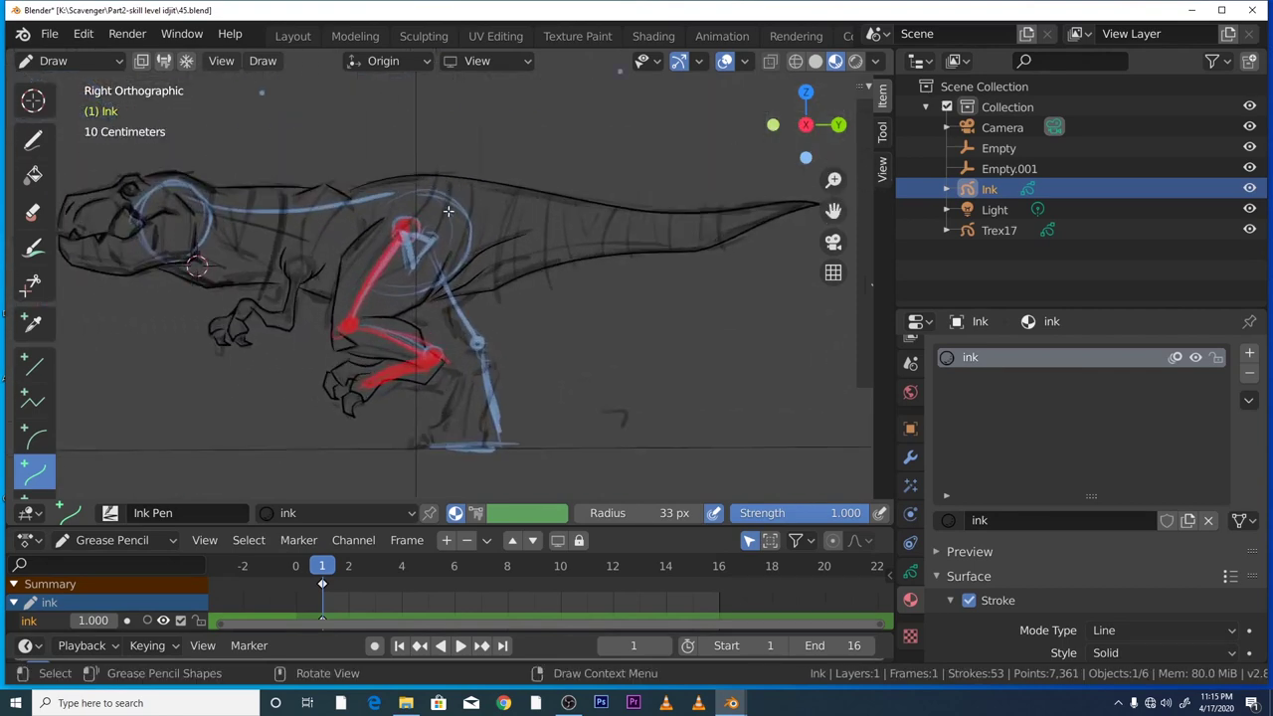
pyautogui.scroll(-3, 448, 210)
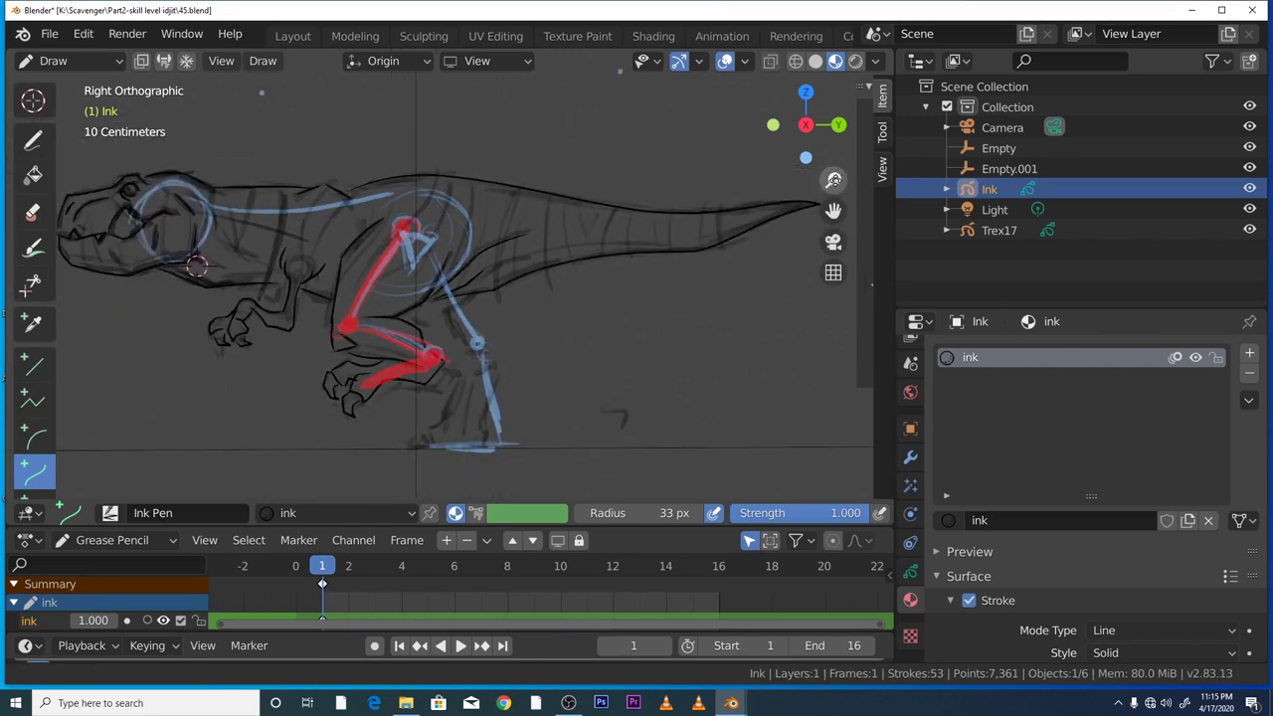
# - Ink a short curve under the tail base at the top of the planted leg, plus an extruded curve down its front edge to the ankle
pyautogui.moveTo(834, 180); pyautogui.dragTo(833, 137)
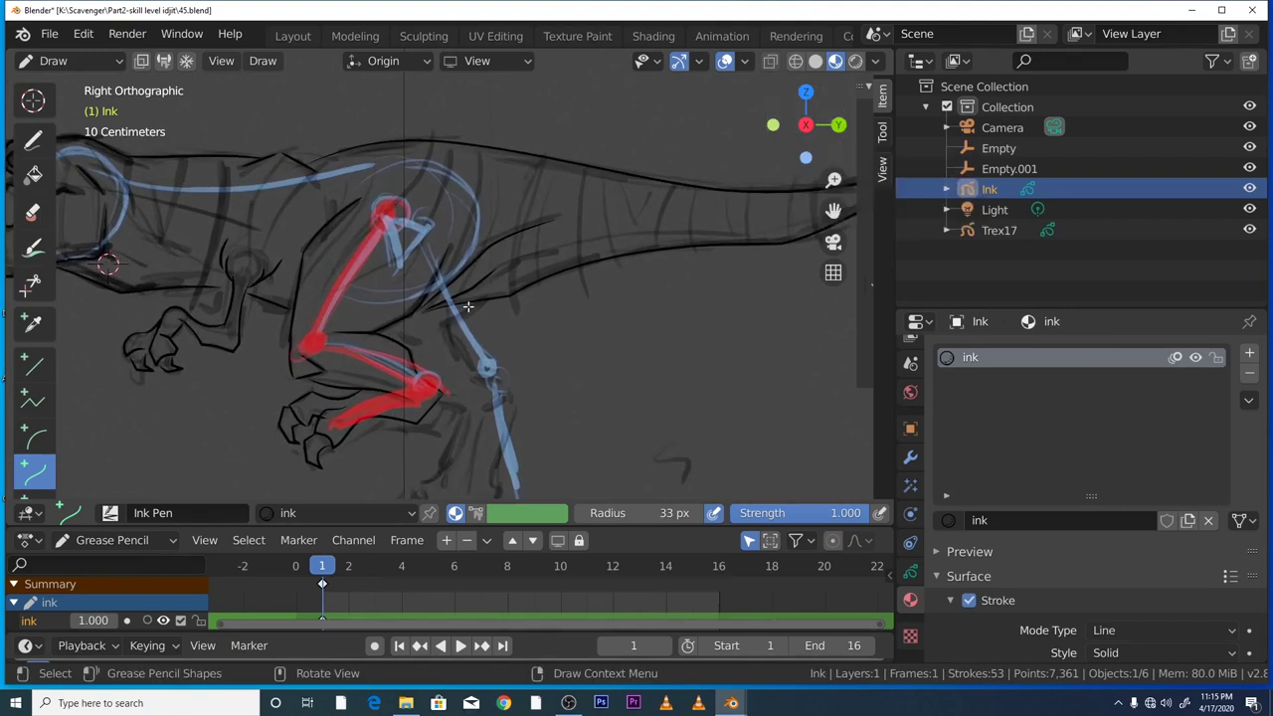
pyautogui.moveTo(439, 329)
pyautogui.mouseDown()
pyautogui.moveTo(485, 299)
pyautogui.moveTo(437, 327)
pyautogui.moveTo(453, 323)
pyautogui.mouseUp()
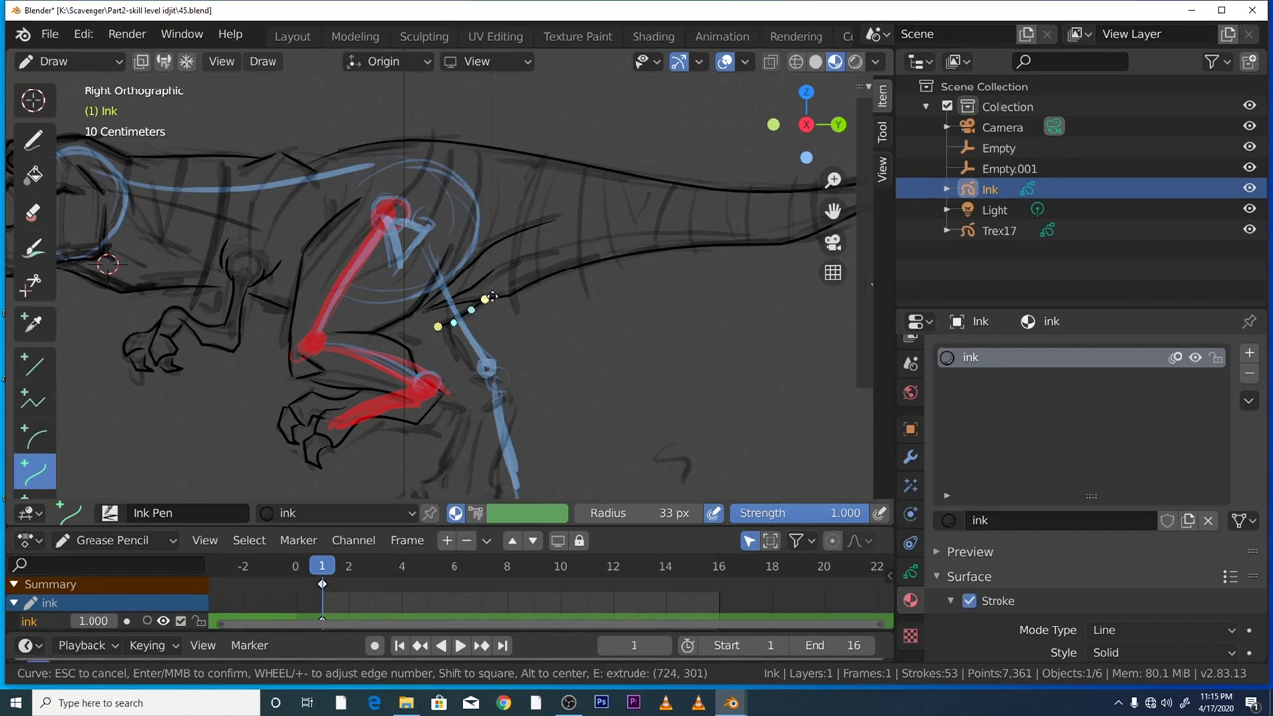
pyautogui.moveTo(484, 298); pyautogui.dragTo(496, 288)
pyautogui.press('Return')
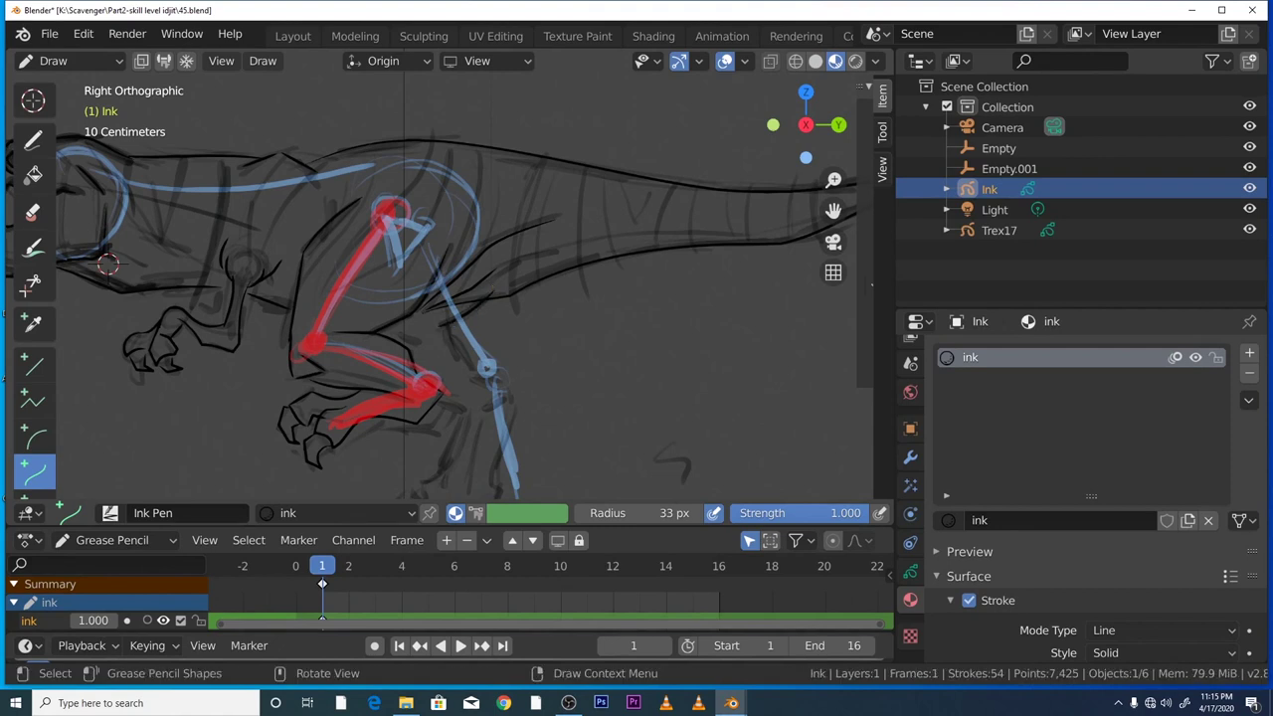
pyautogui.moveTo(449, 313)
pyautogui.mouseDown()
pyautogui.moveTo(462, 364)
pyautogui.moveTo(480, 375)
pyautogui.moveTo(442, 342)
pyautogui.moveTo(471, 379)
pyautogui.mouseUp()
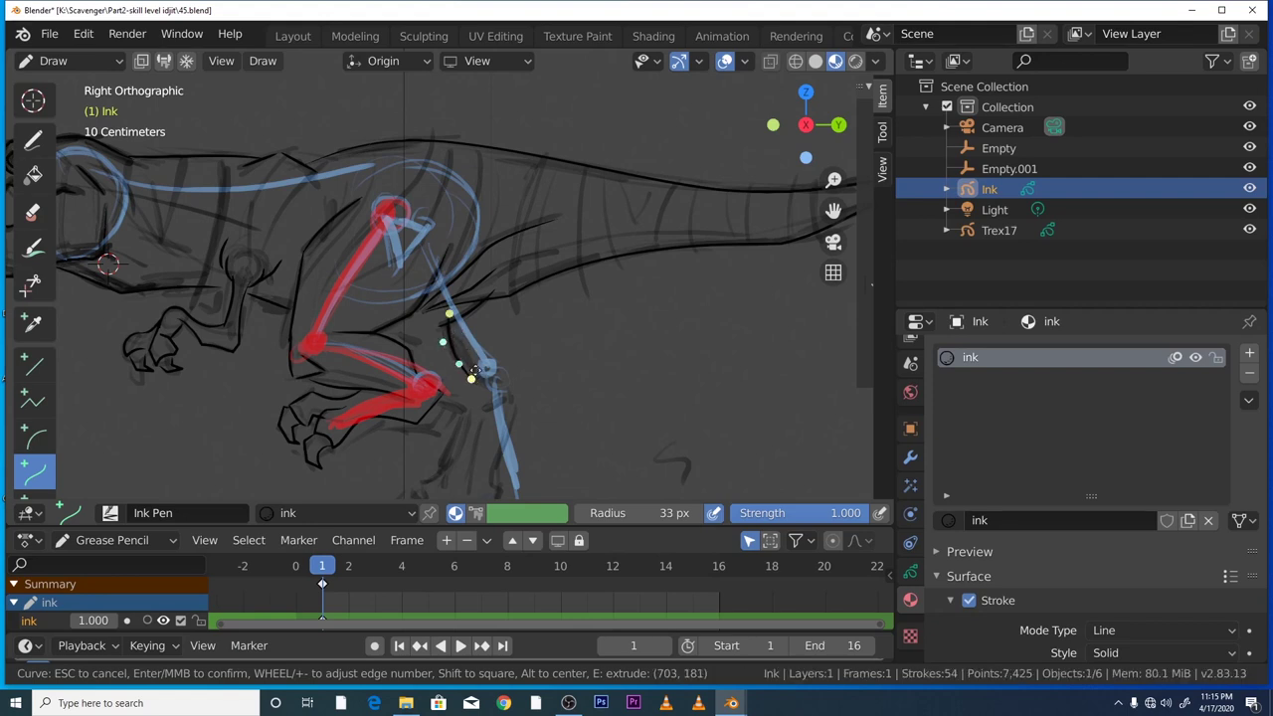
pyautogui.press('e')
pyautogui.press('Return')
pyautogui.moveTo(834, 212); pyautogui.dragTo(835, 132)
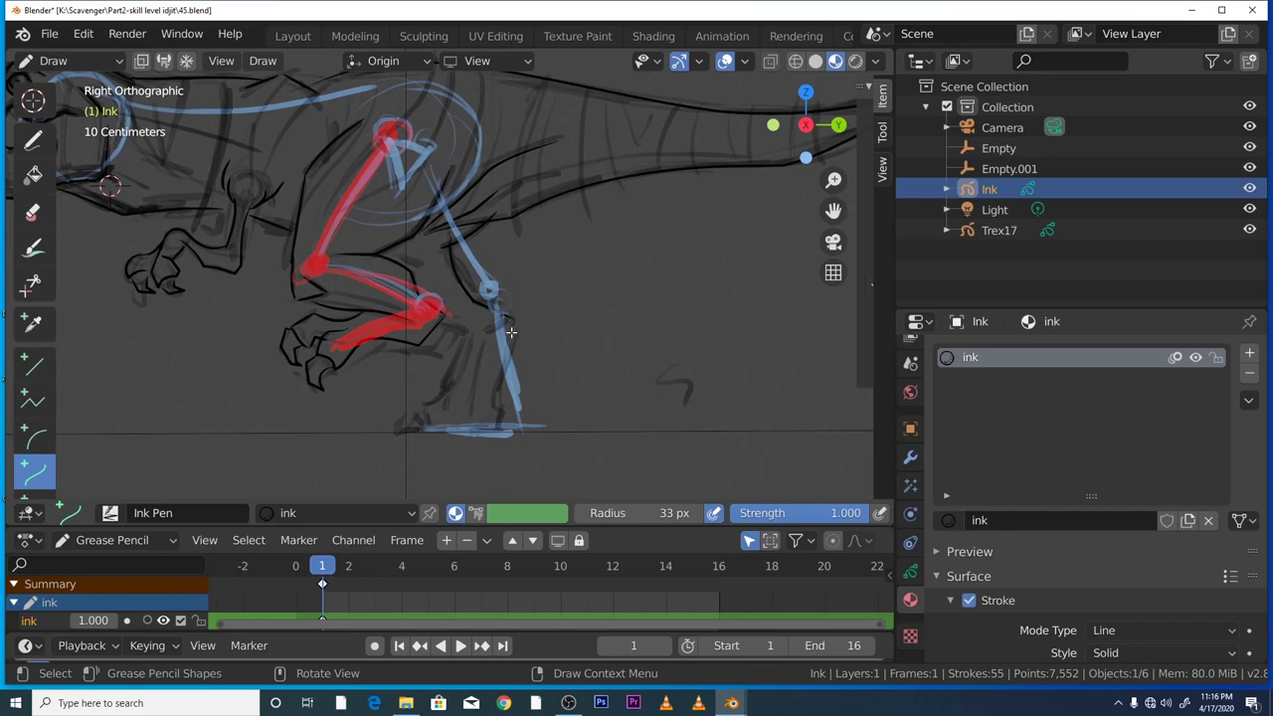
pyautogui.moveTo(512, 318); pyautogui.dragTo(488, 399)
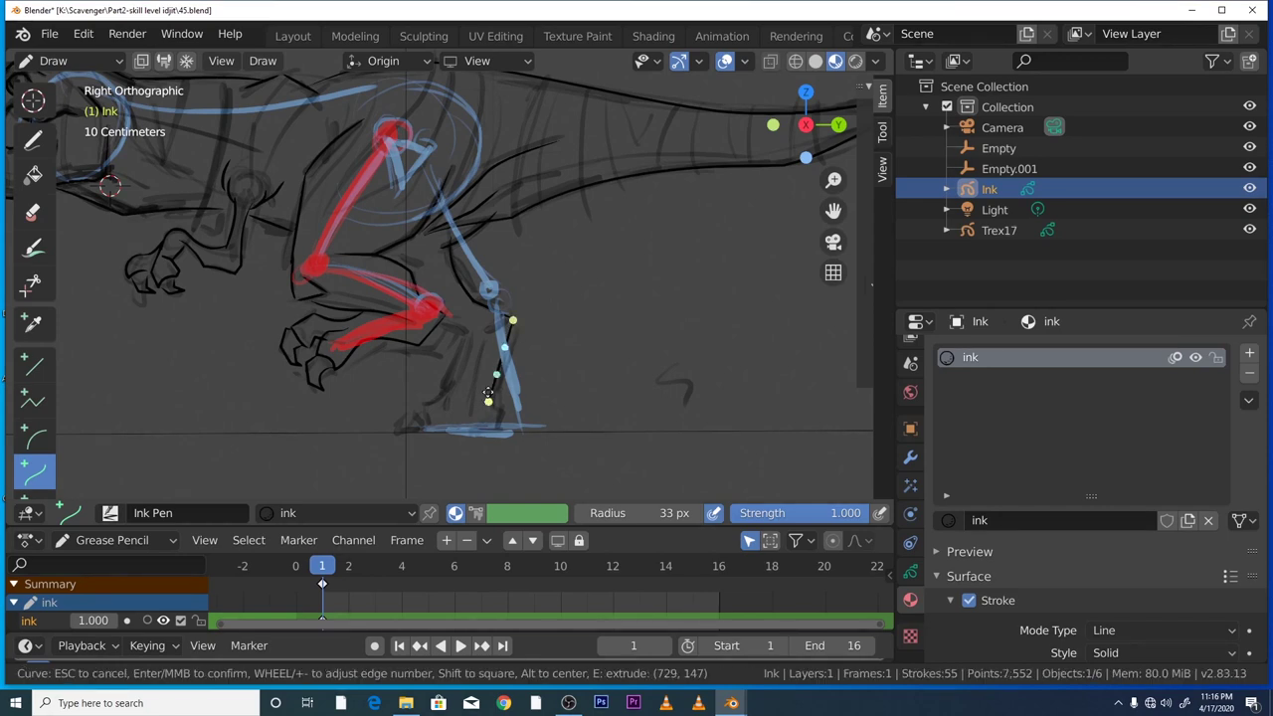
pyautogui.press('e')
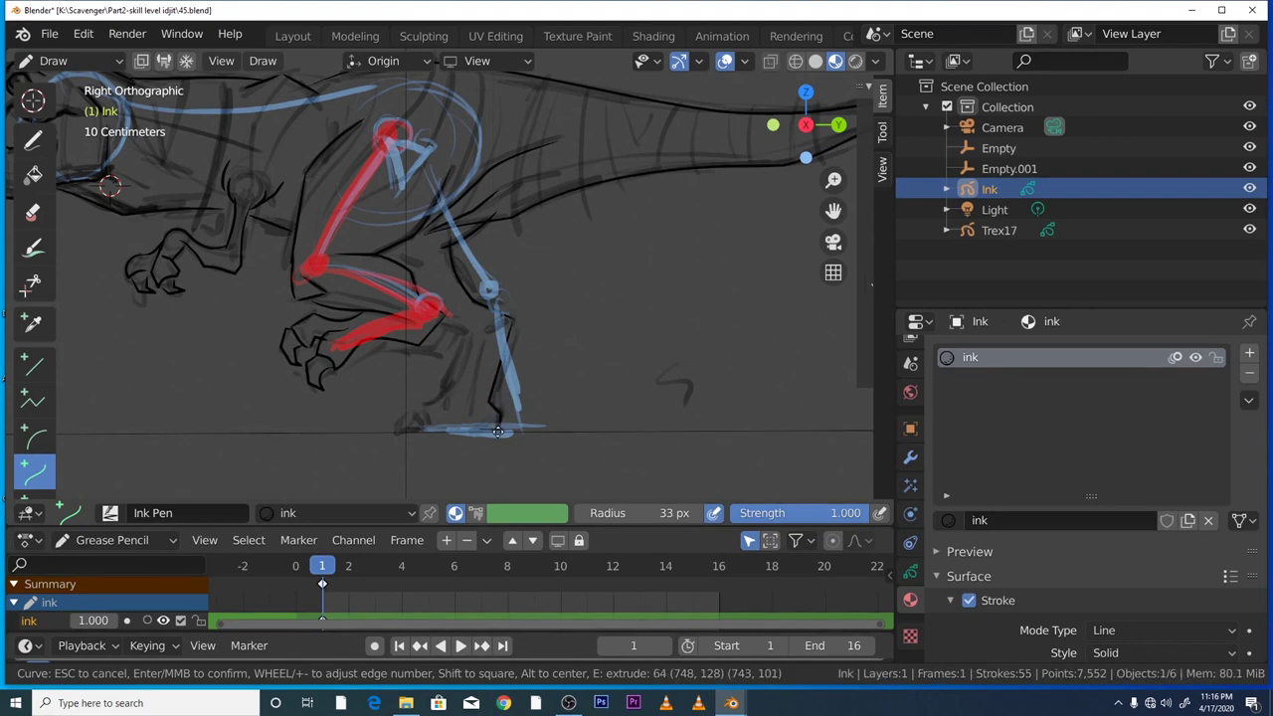
pyautogui.click(497, 430)
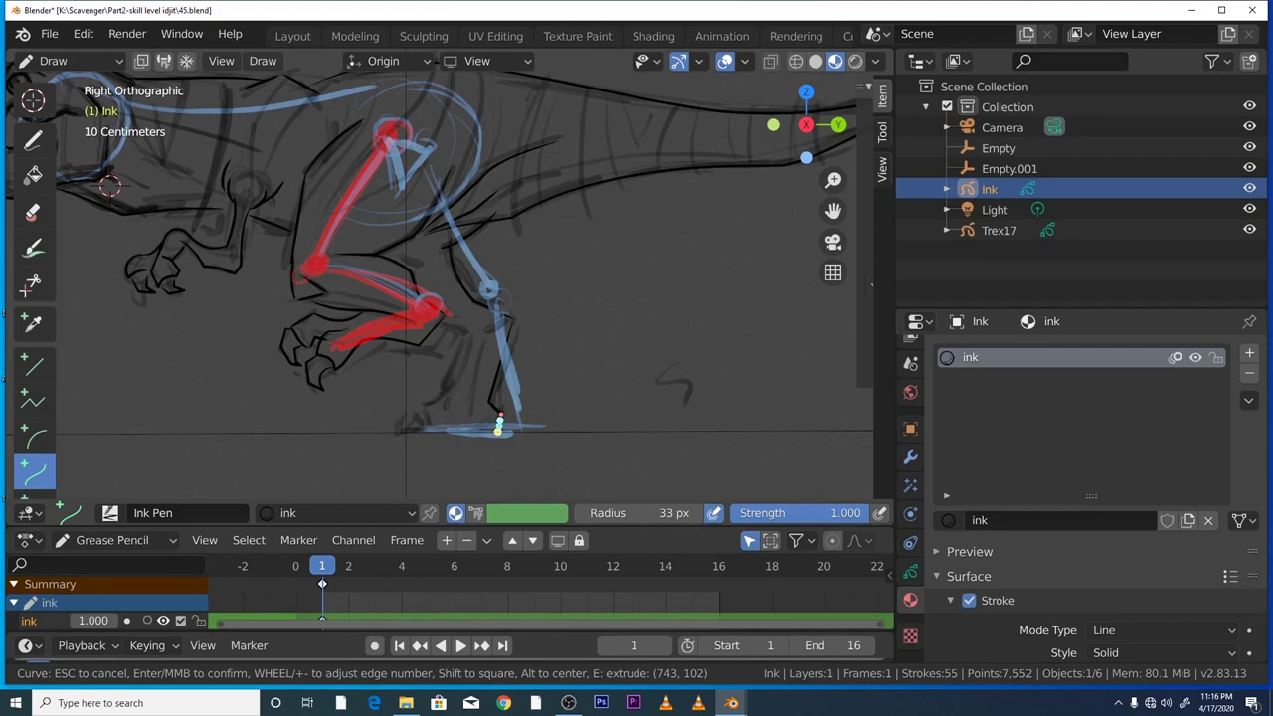
pyautogui.press('e')
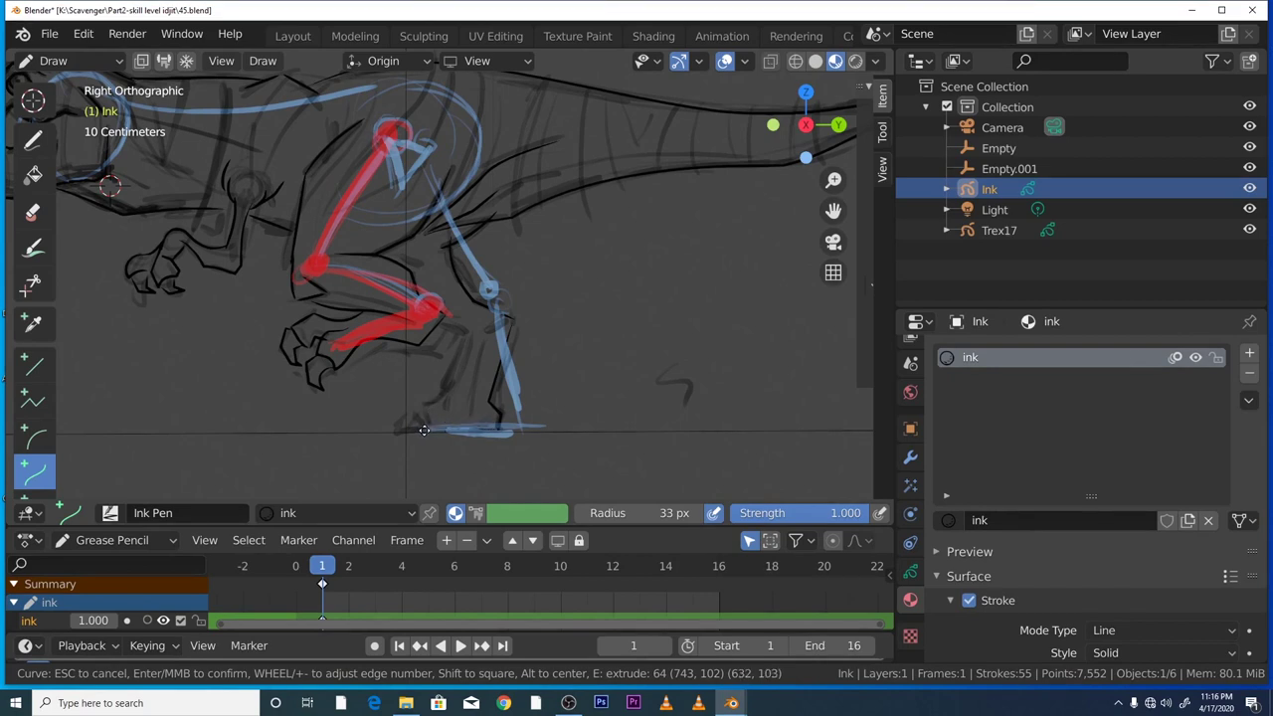
pyautogui.click(421, 430)
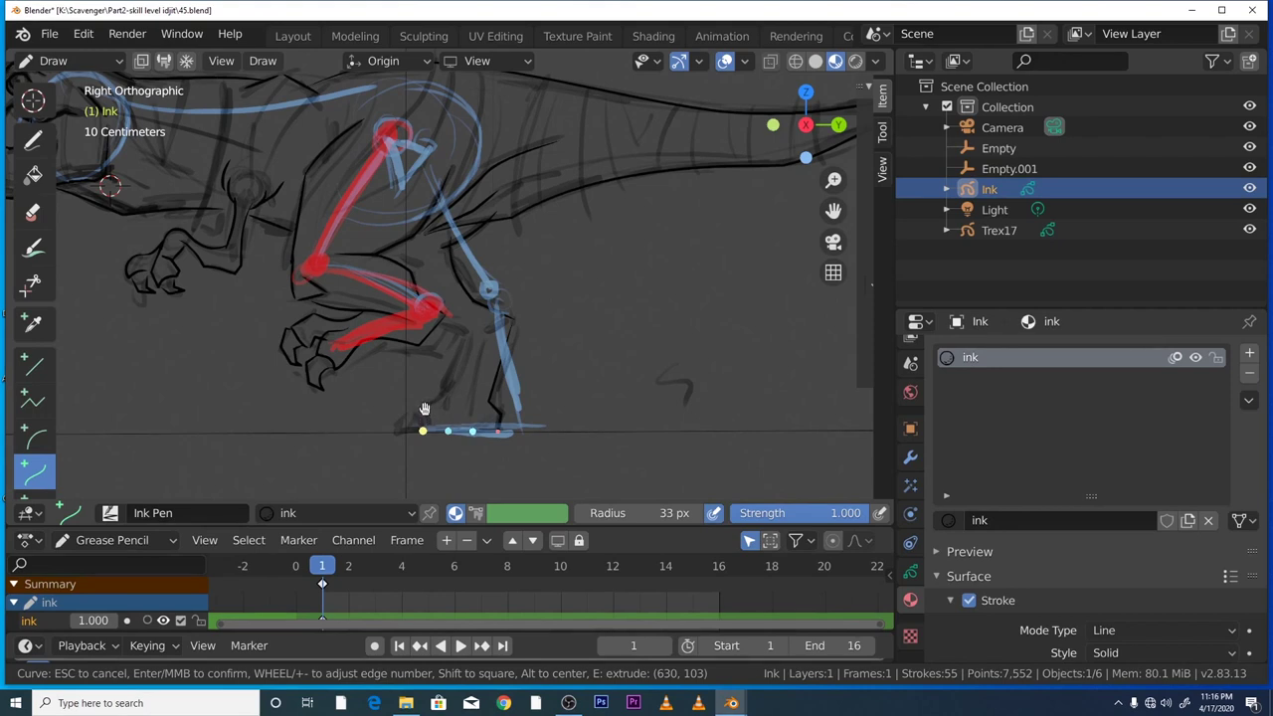
pyautogui.press('e')
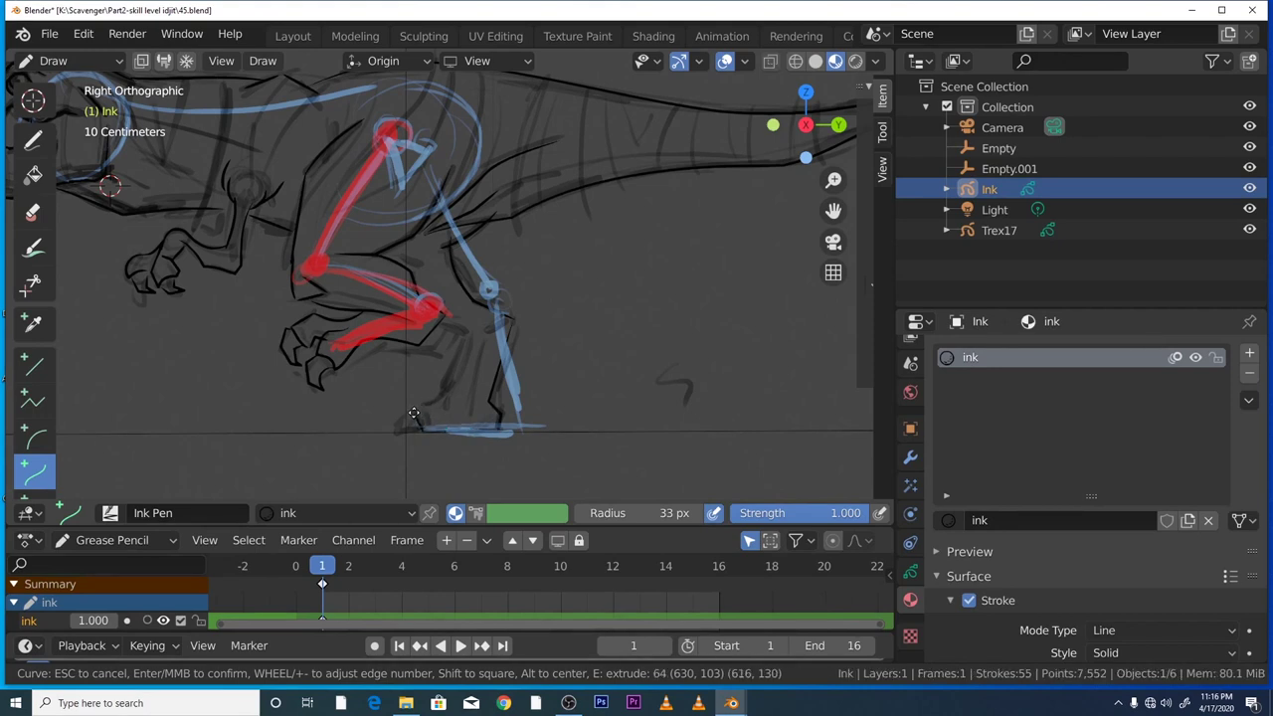
pyautogui.click(416, 409)
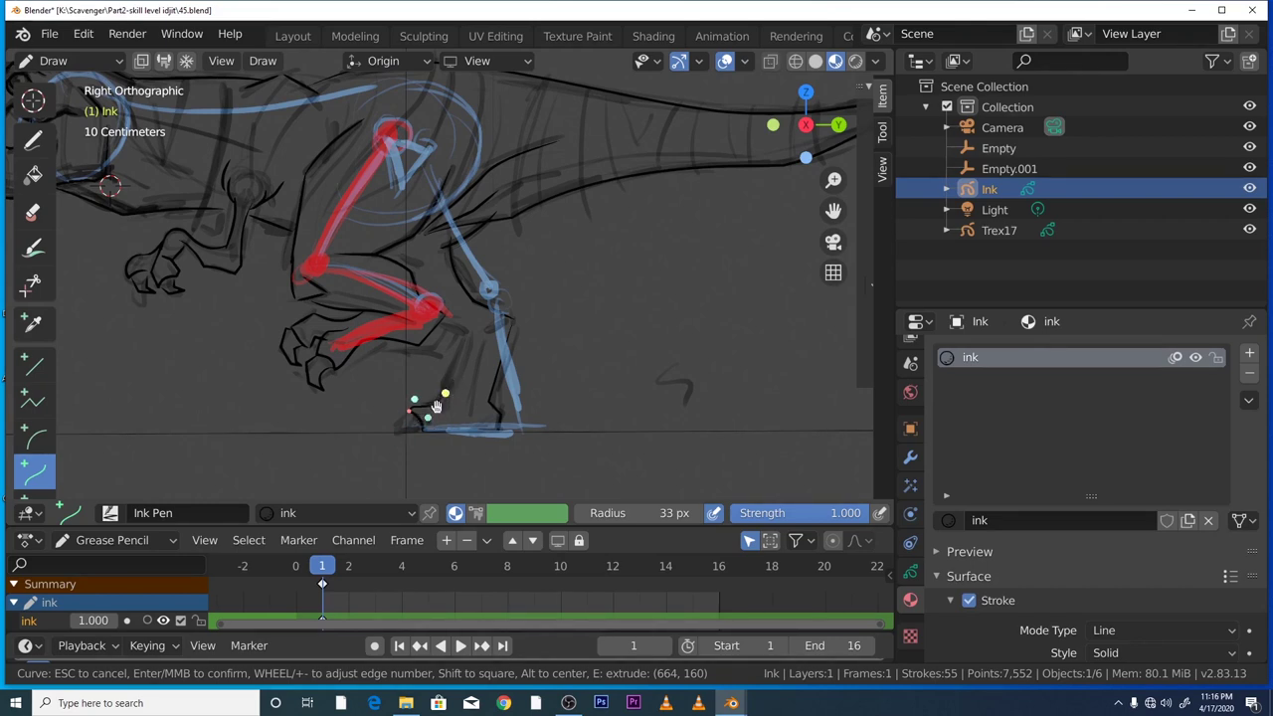
pyautogui.press('Escape')
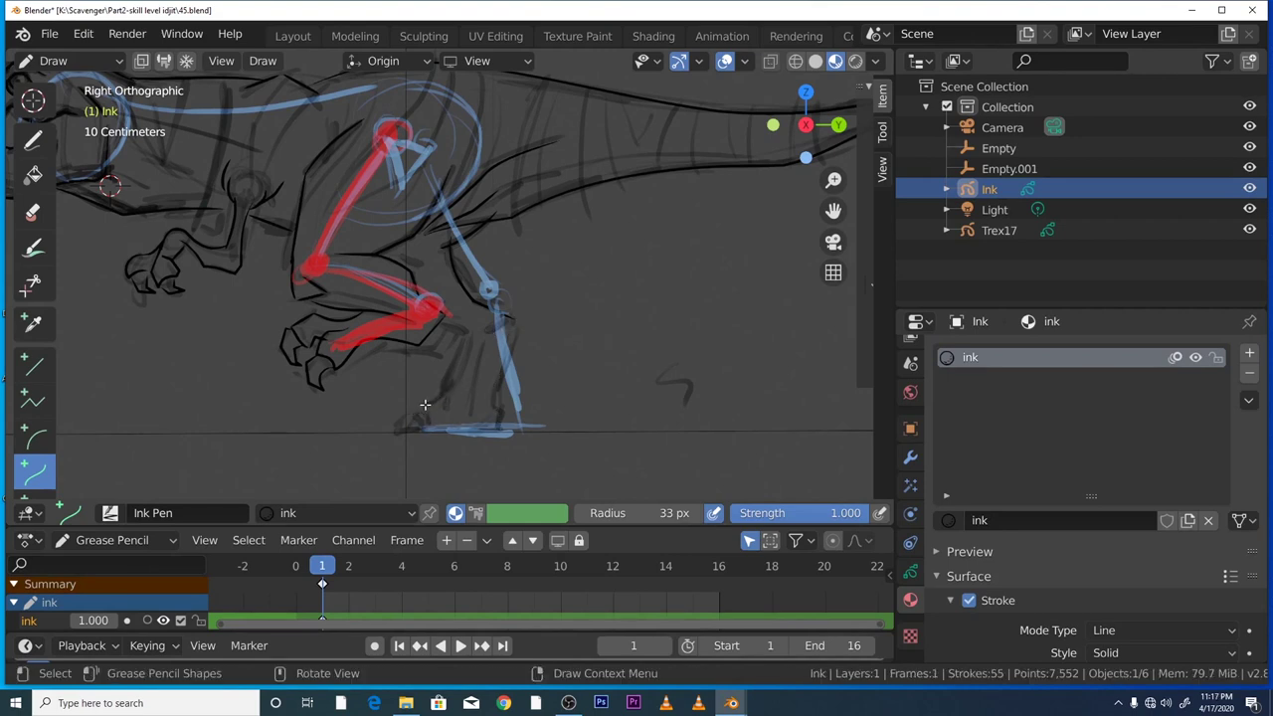
# - Ink a short curve at the front of the planted foot, from the top of the toe down to the ground line
pyautogui.moveTo(421, 404); pyautogui.dragTo(432, 420)
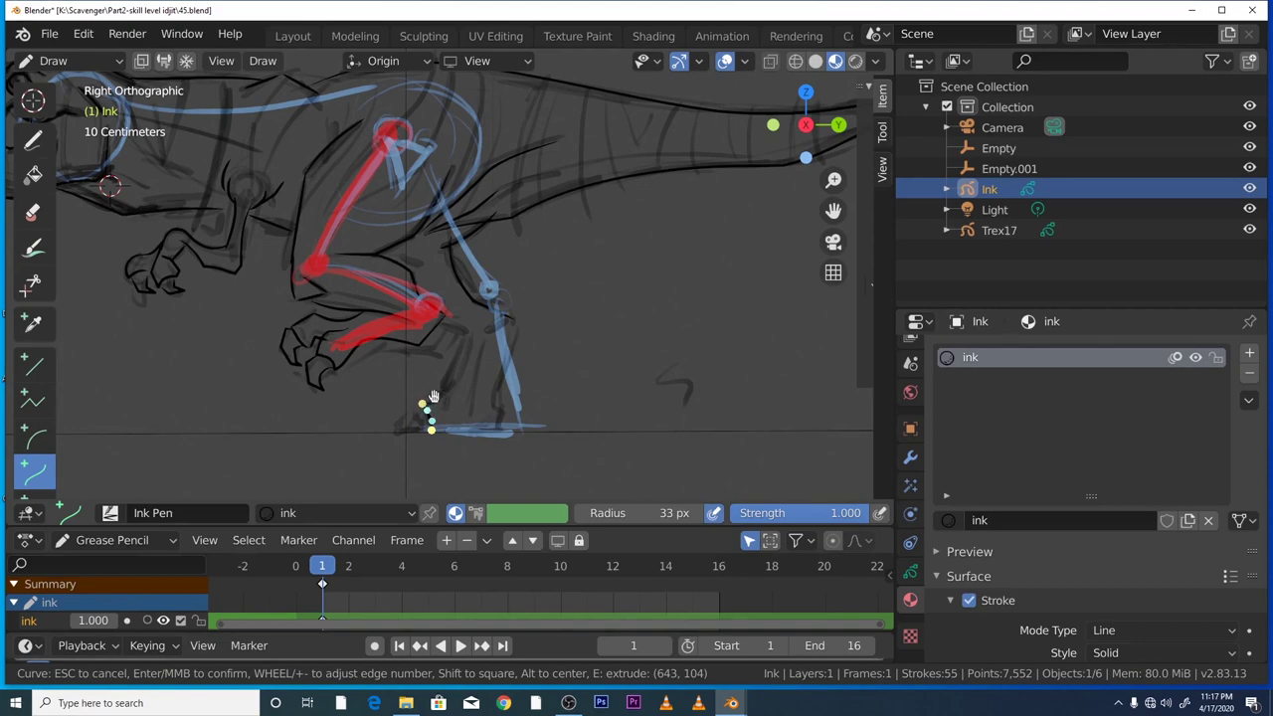
pyautogui.press('Return')
pyautogui.moveTo(834, 181); pyautogui.dragTo(836, 157)
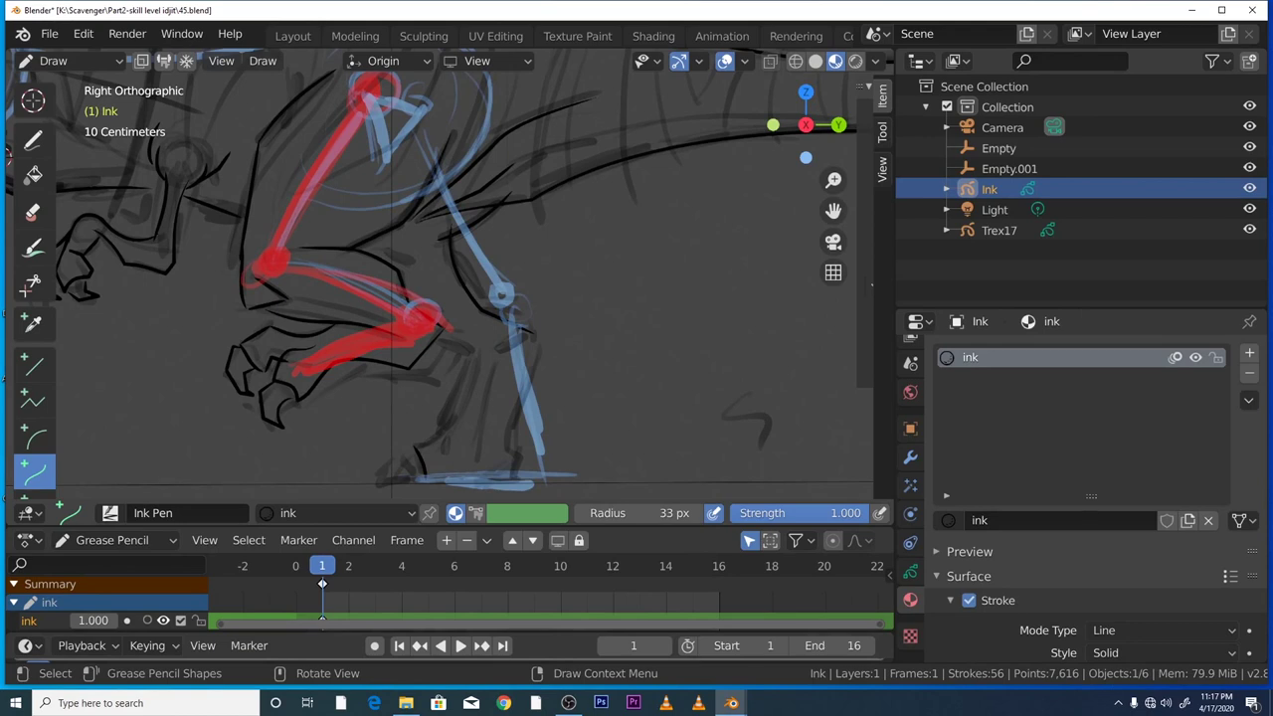
pyautogui.click(529, 333)
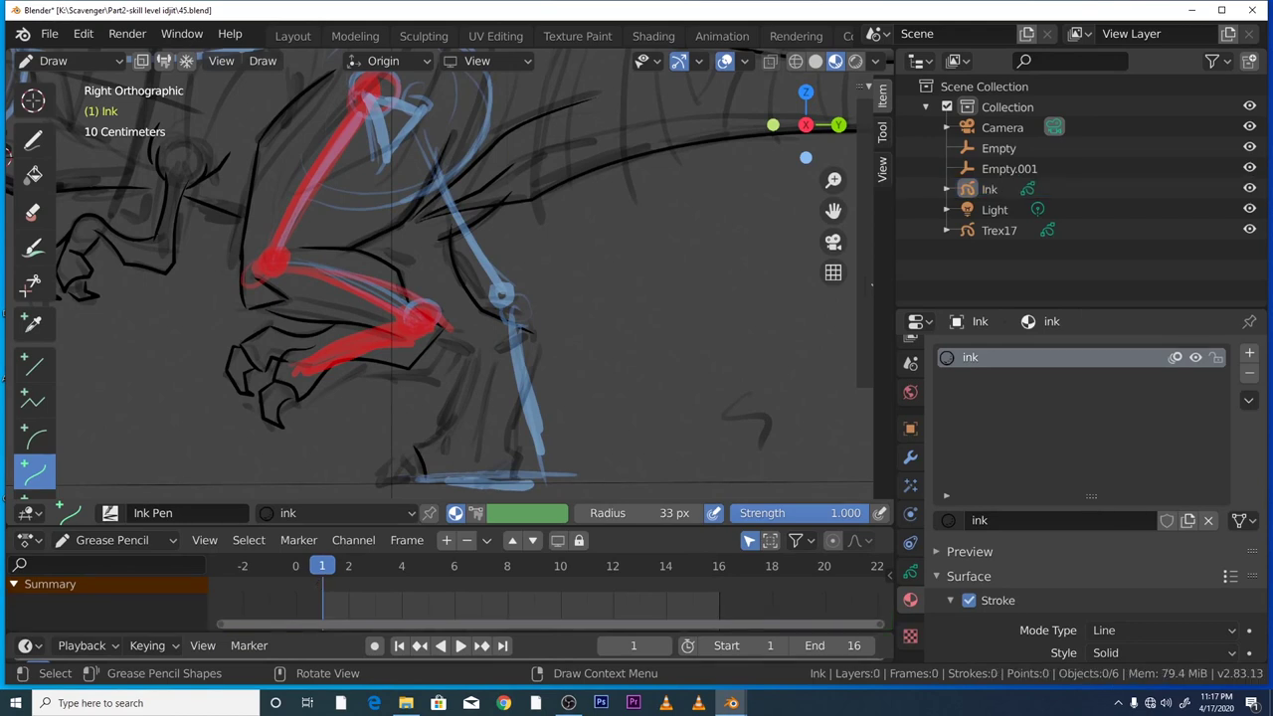
pyautogui.moveTo(401, 462); pyautogui.dragTo(409, 444)
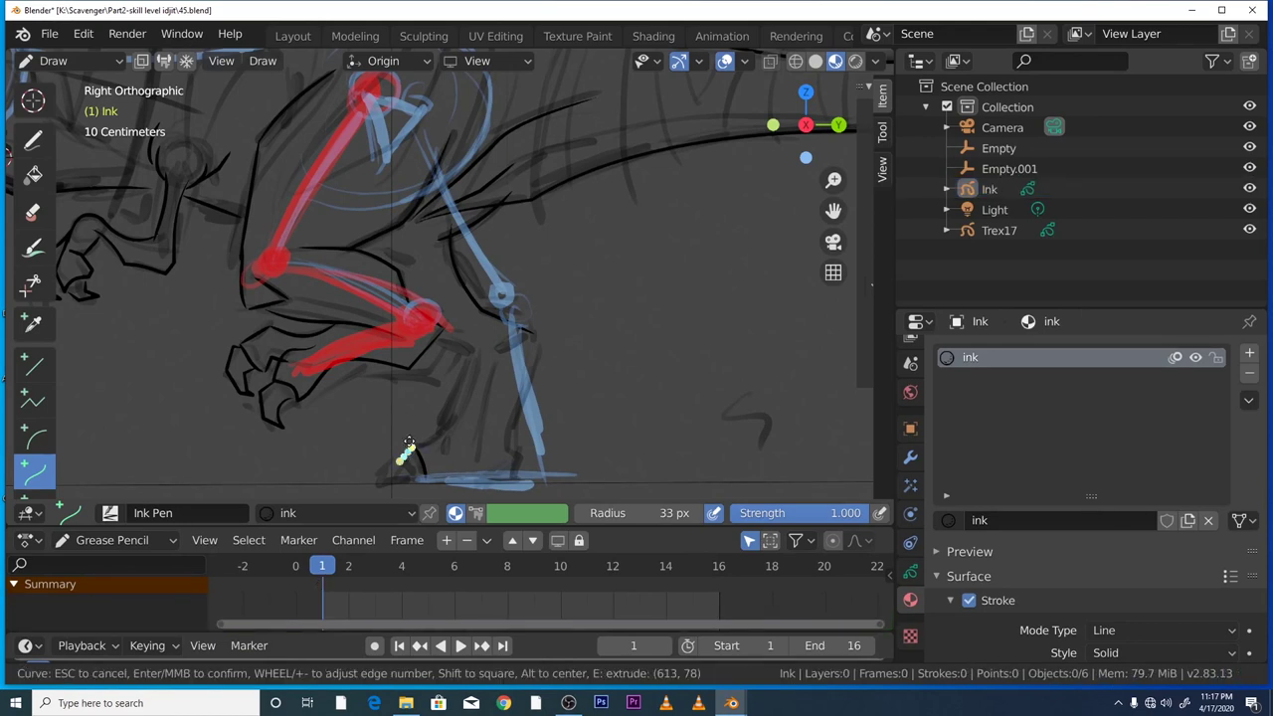
pyautogui.press('Escape')
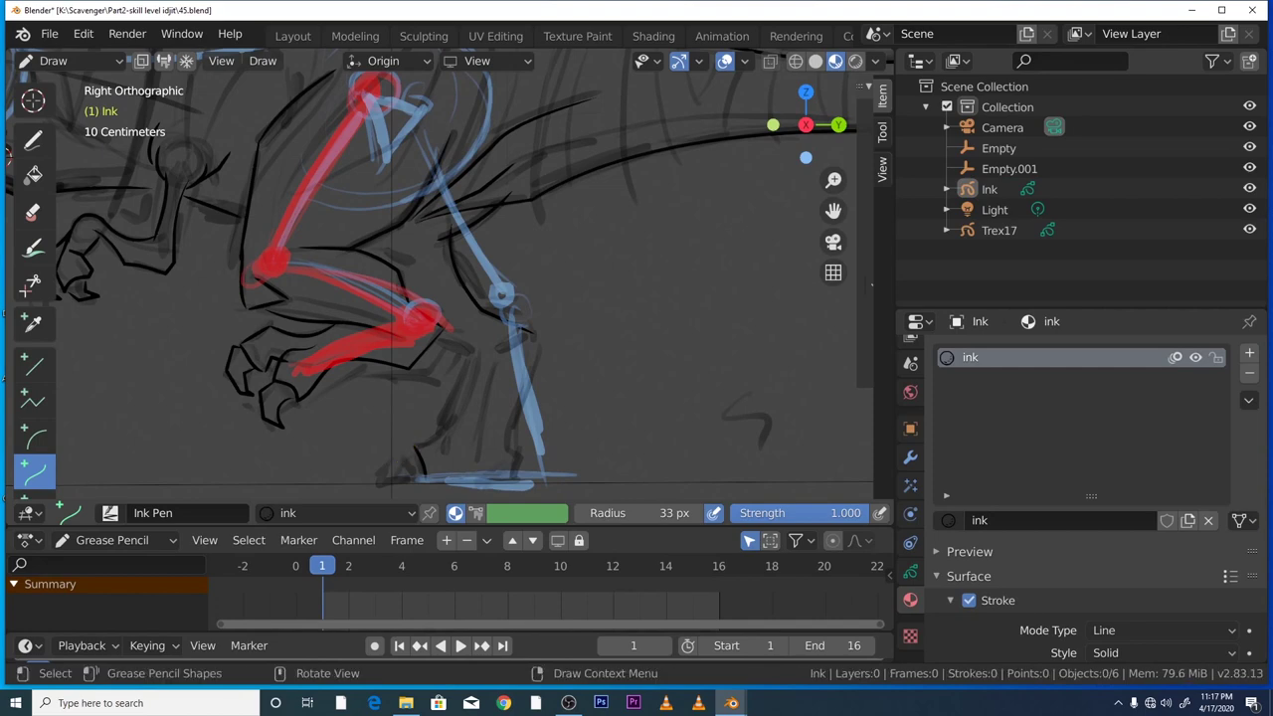
# - Ink two short curves around the toe claw of the planted foot with the Curve tool, following the rough sketch
pyautogui.moveTo(833, 180); pyautogui.dragTo(833, 147)
pyautogui.moveTo(833, 211); pyautogui.dragTo(849, 85)
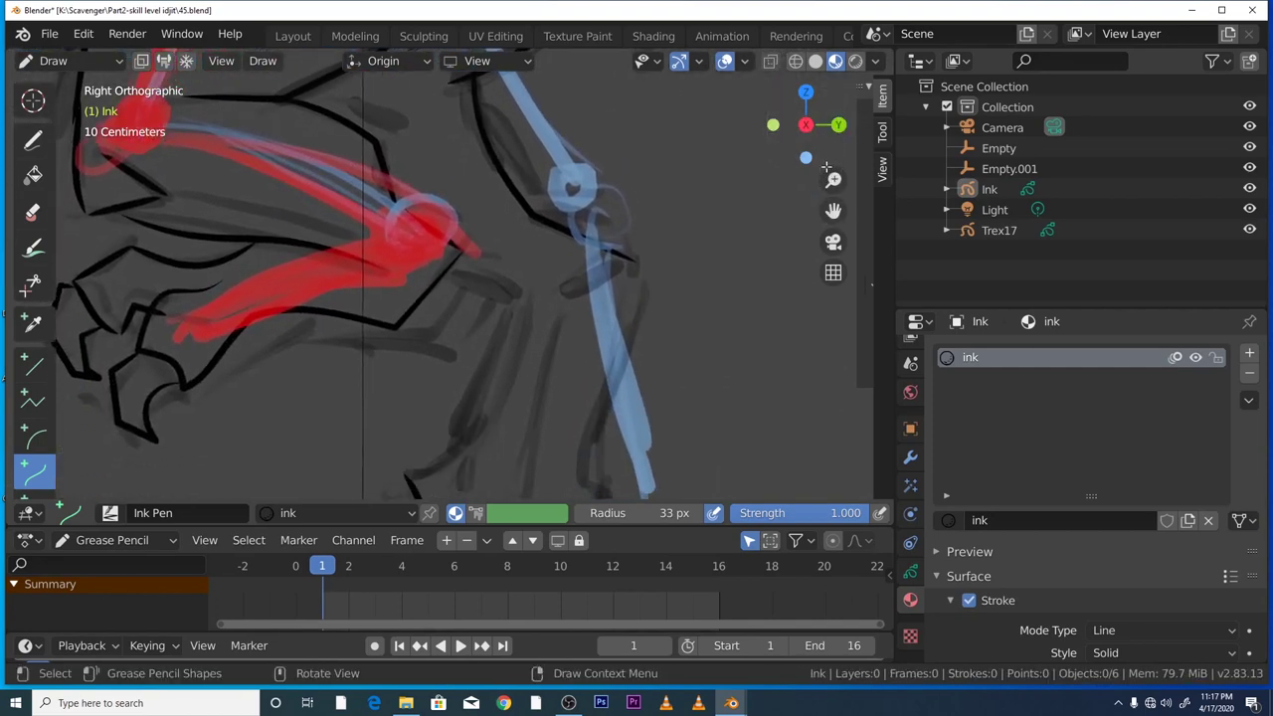
pyautogui.moveTo(833, 179); pyautogui.dragTo(793, 275)
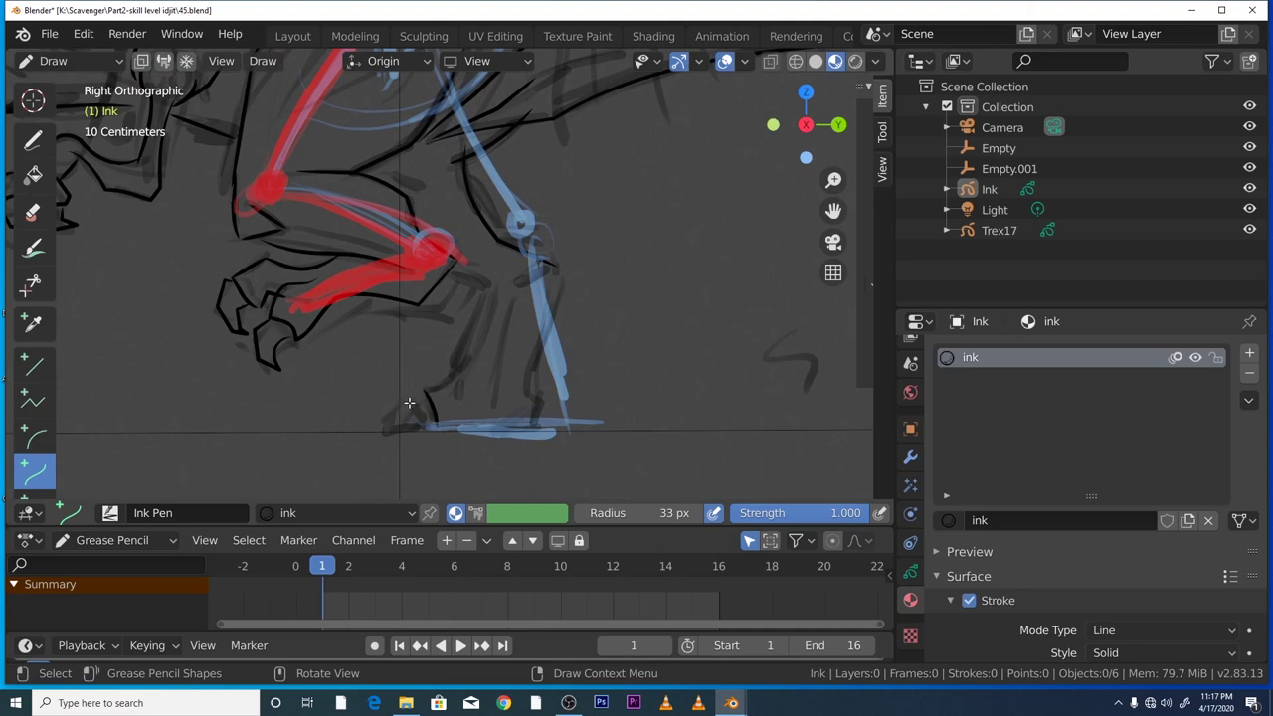
pyautogui.moveTo(416, 397); pyautogui.dragTo(414, 402)
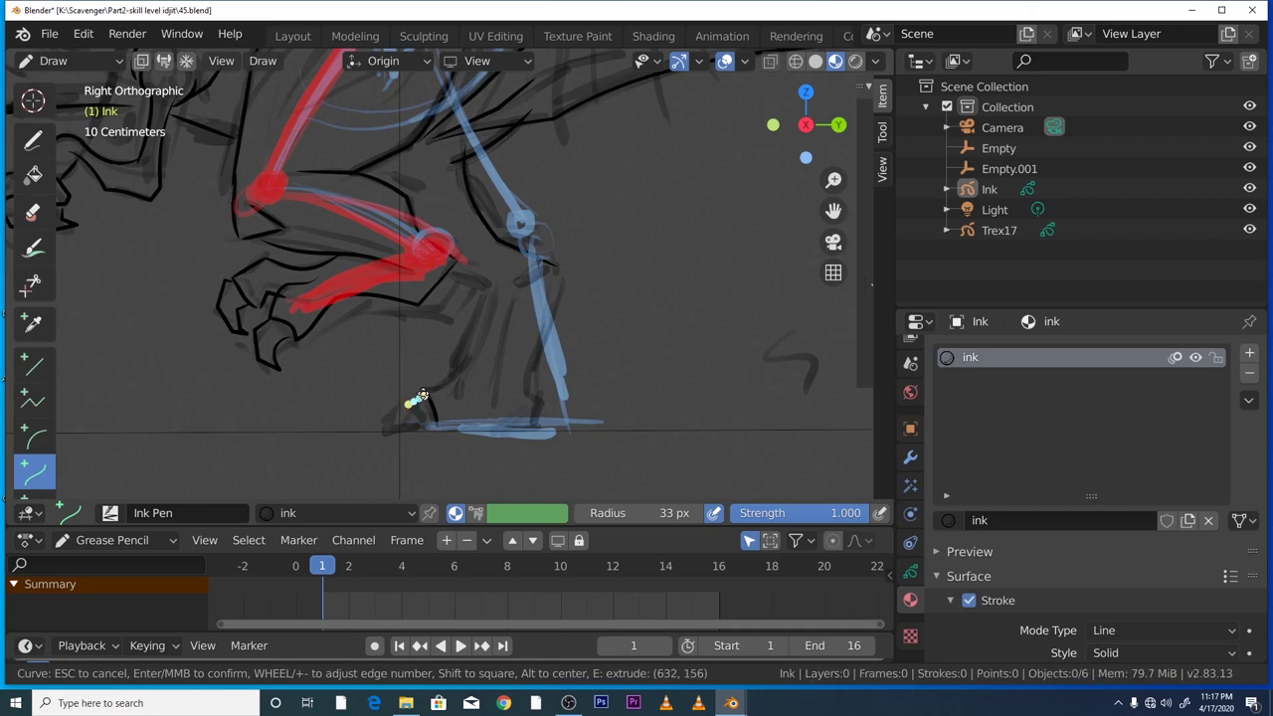
pyautogui.press('Return')
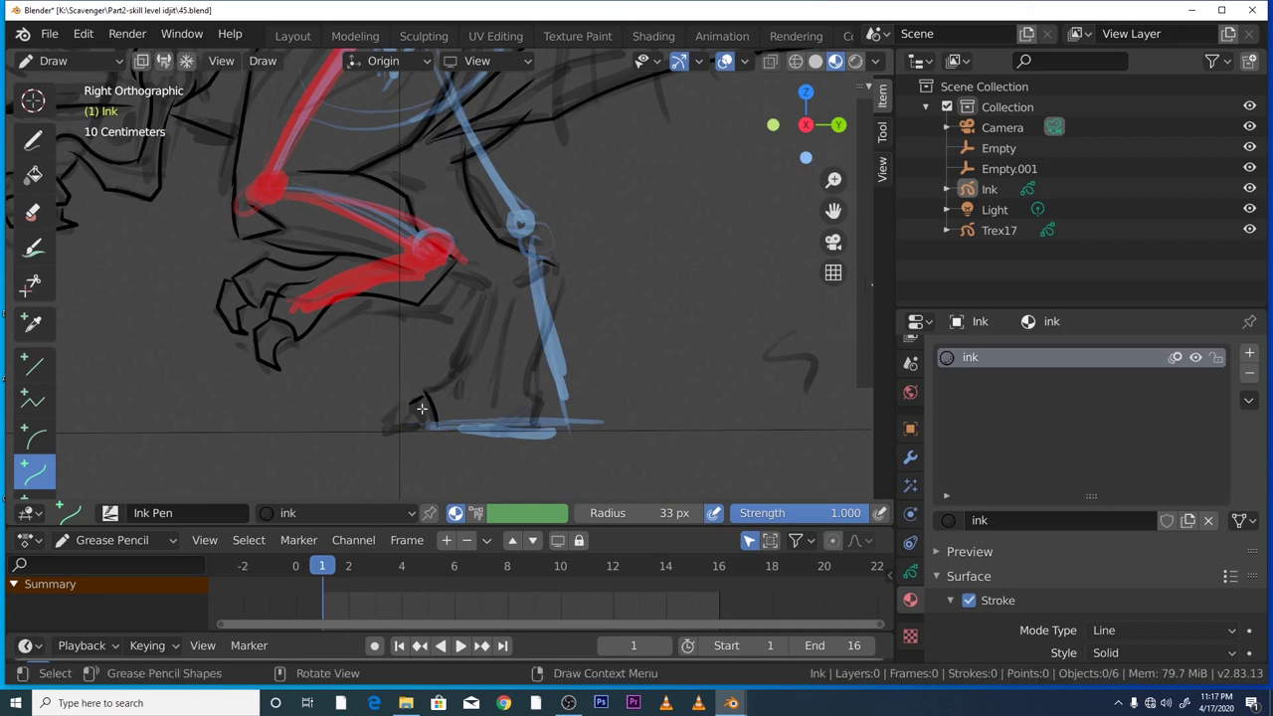
pyautogui.moveTo(407, 405); pyautogui.dragTo(431, 426)
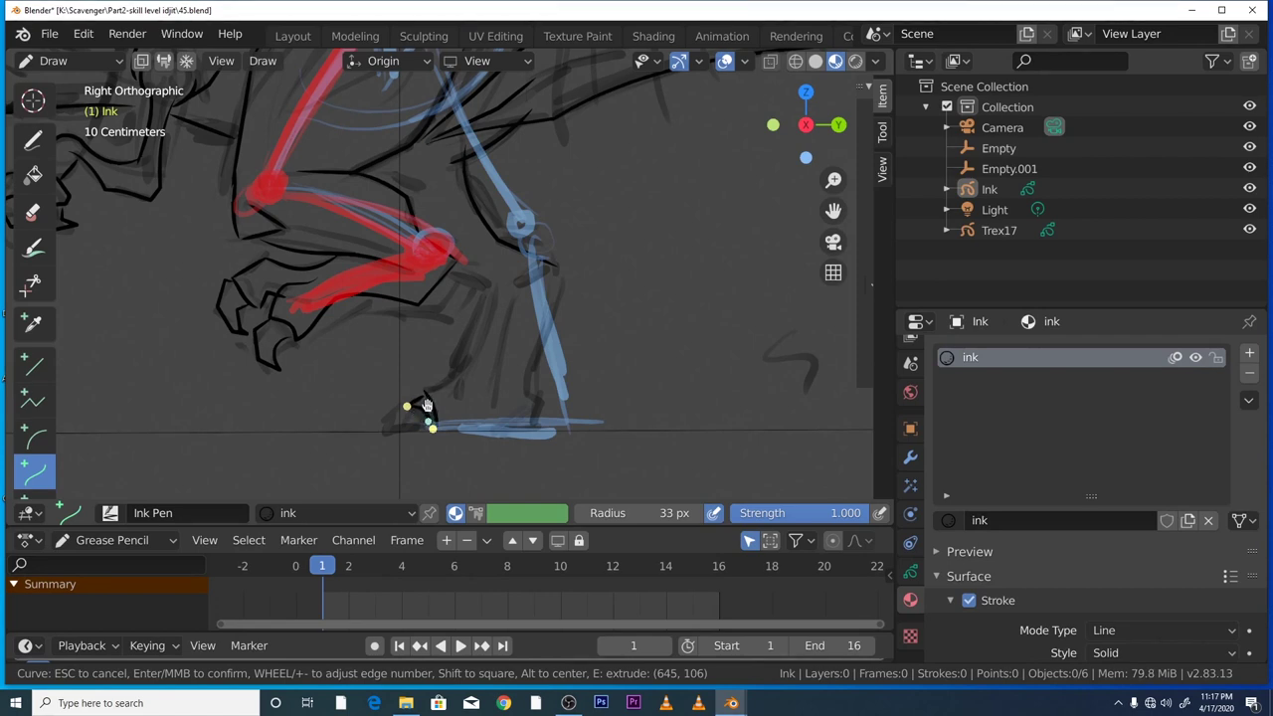
pyautogui.press('Return')
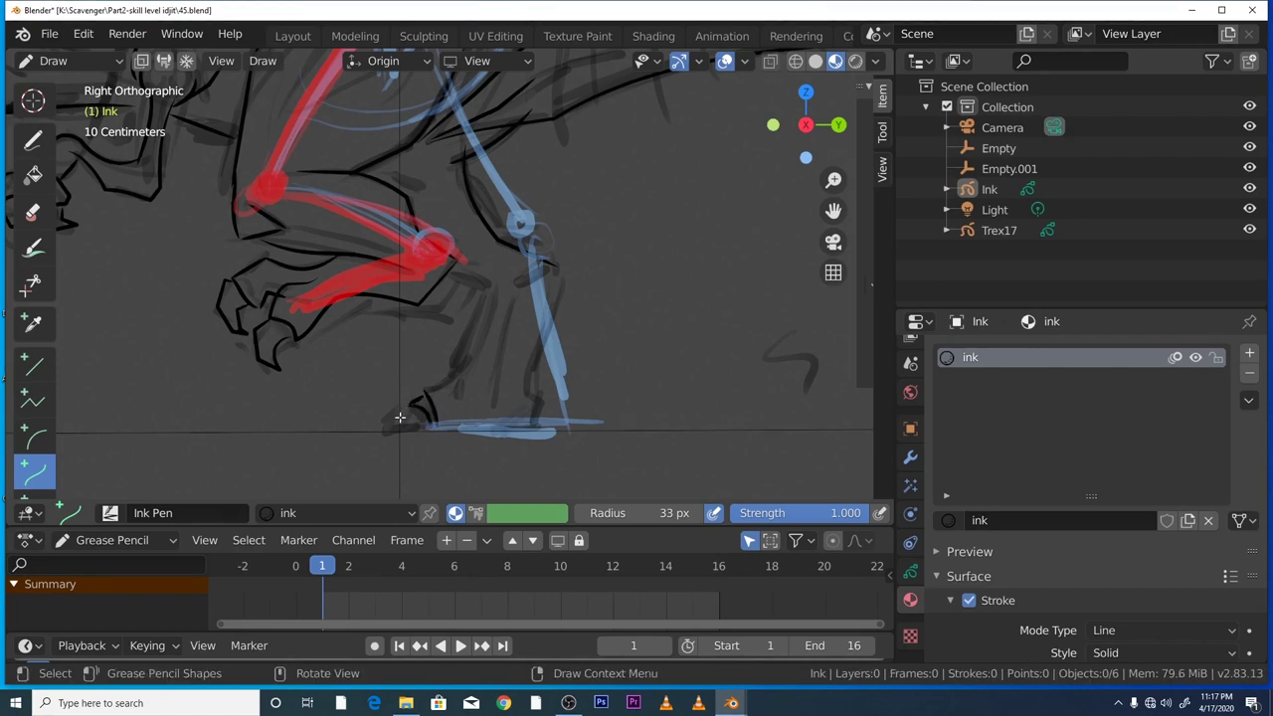
# - Ink the rest of the planted foot's front claw and toe outline down to the ground line
pyautogui.moveTo(833, 180); pyautogui.dragTo(834, 166)
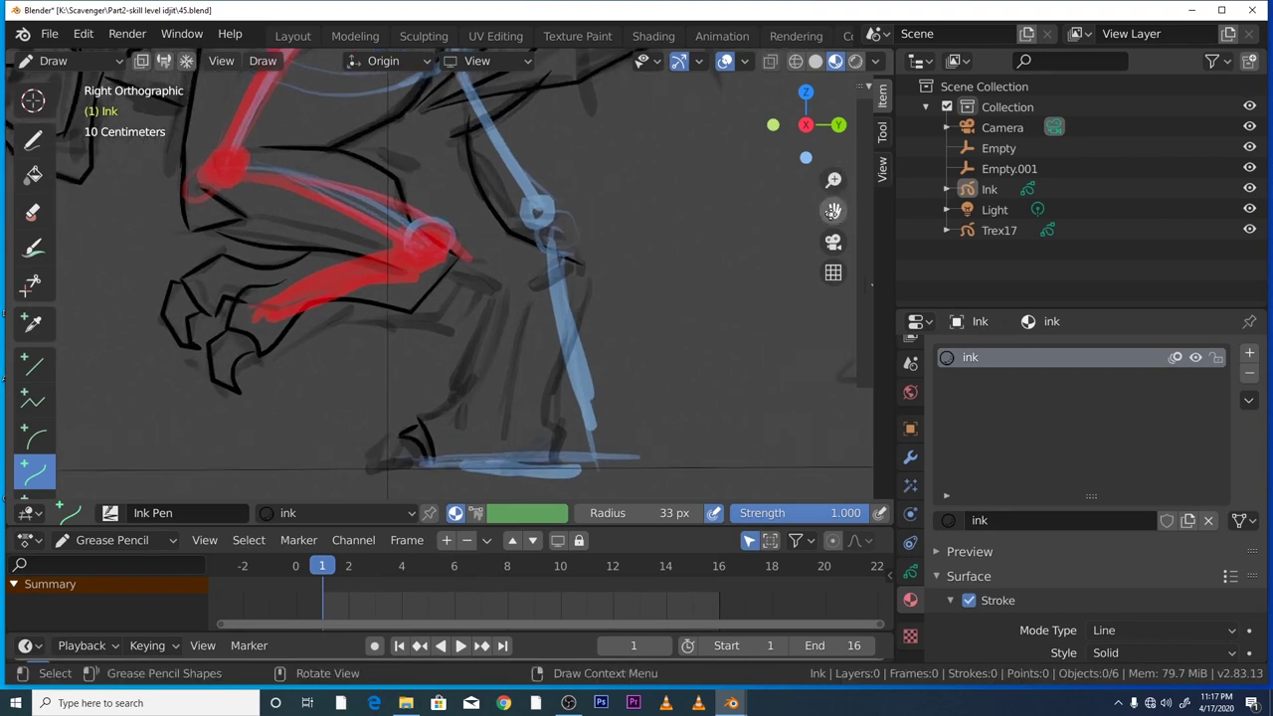
pyautogui.moveTo(831, 211); pyautogui.dragTo(857, 138)
pyautogui.moveTo(420, 359)
pyautogui.mouseDown()
pyautogui.moveTo(397, 371)
pyautogui.moveTo(394, 391)
pyautogui.moveTo(402, 379)
pyautogui.moveTo(452, 390)
pyautogui.mouseUp()
pyautogui.press('Return')
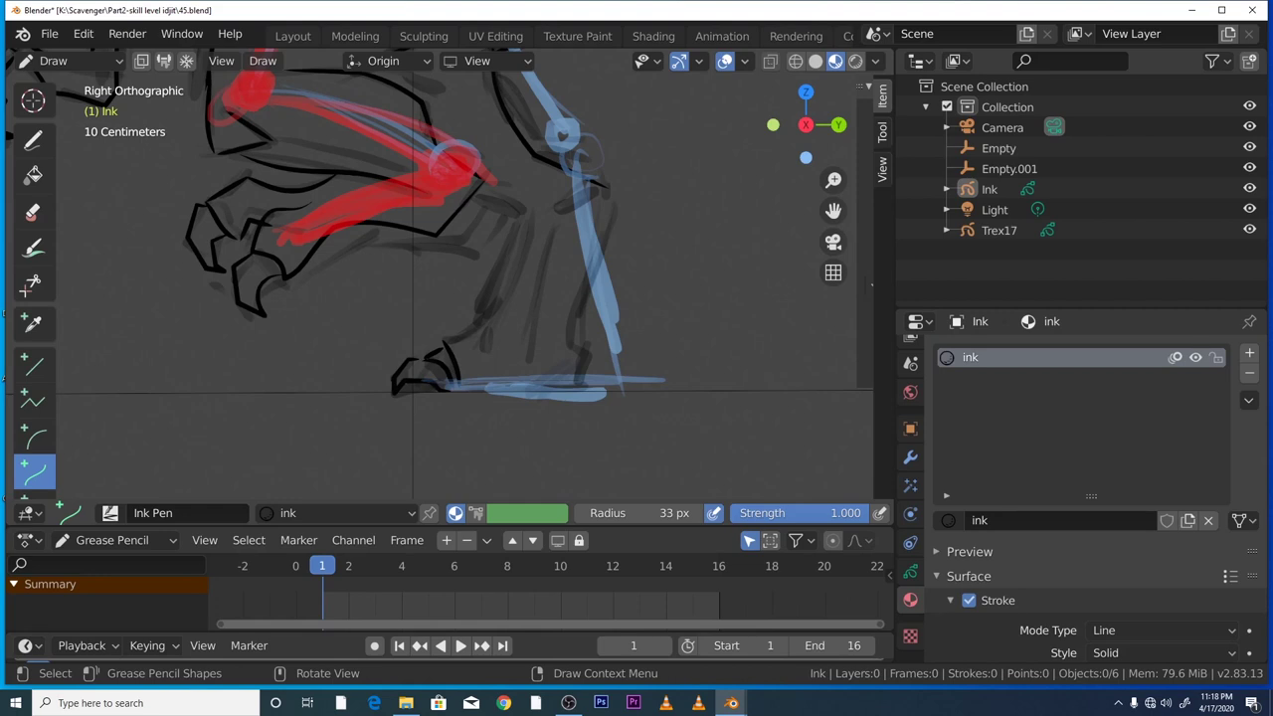
pyautogui.moveTo(557, 216); pyautogui.dragTo(516, 360)
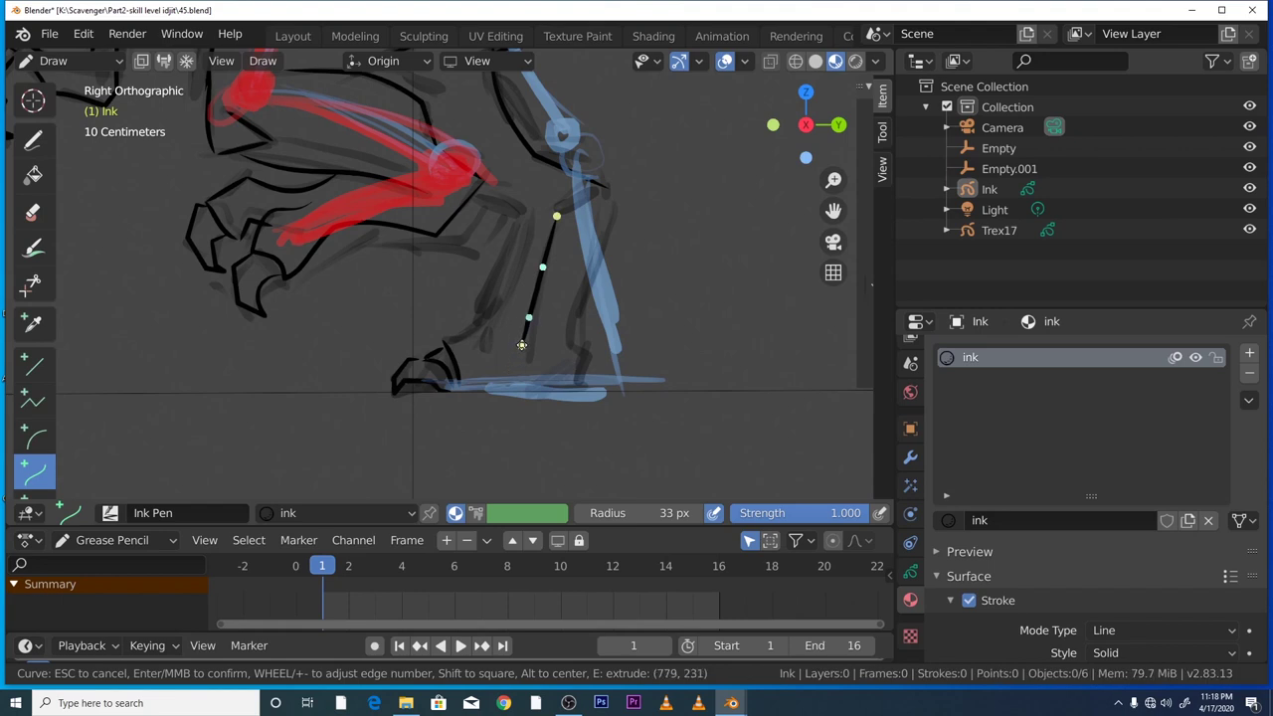
pyautogui.moveTo(531, 315); pyautogui.dragTo(526, 316)
pyautogui.moveTo(544, 265); pyautogui.dragTo(542, 263)
pyautogui.moveTo(557, 217); pyautogui.dragTo(564, 214)
pyautogui.press('e')
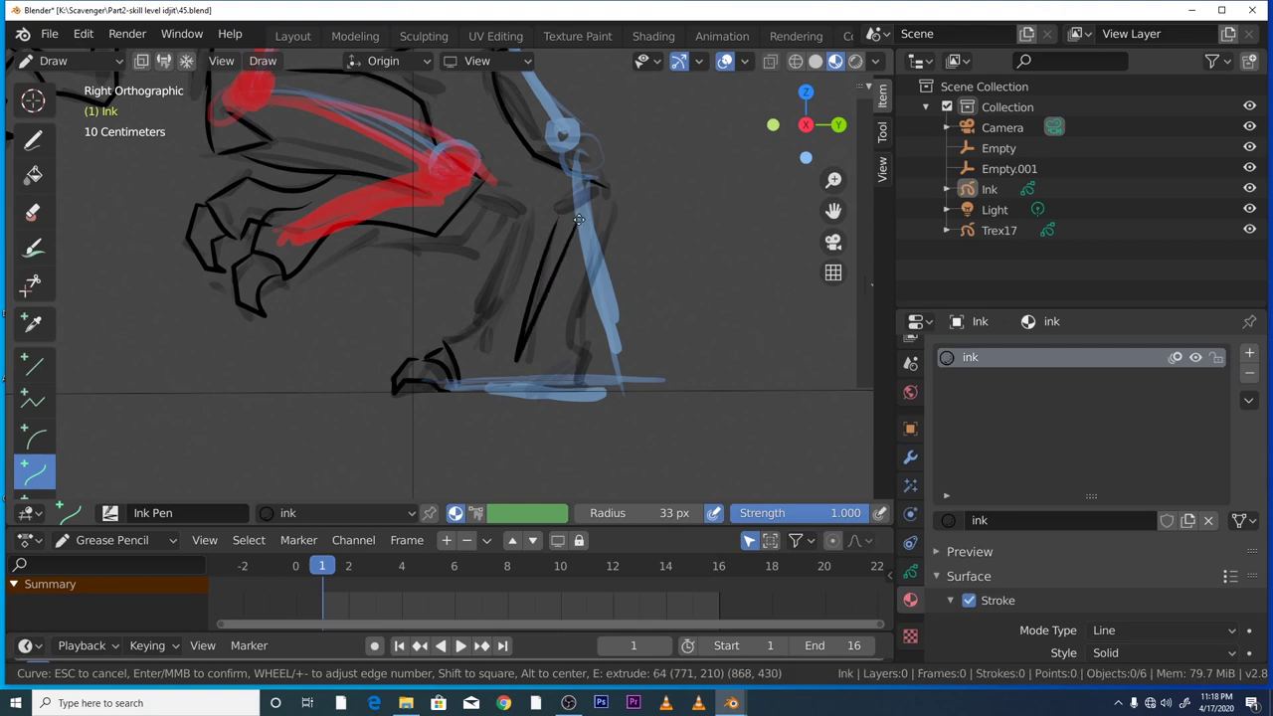
pyautogui.press('Escape')
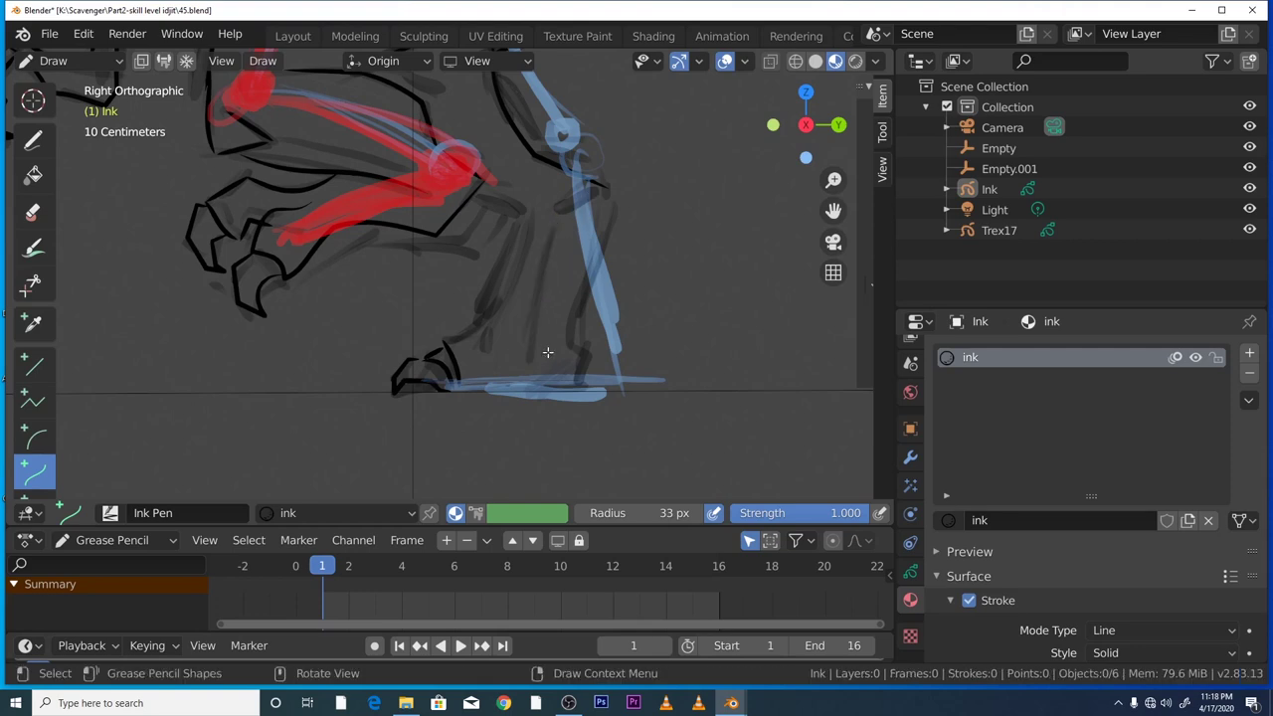
# - Ink the slanted middle contour of the planted lower leg and a short line across its upper end below the blue joint
pyautogui.moveTo(563, 209)
pyautogui.mouseDown()
pyautogui.moveTo(523, 358)
pyautogui.moveTo(528, 309)
pyautogui.mouseUp()
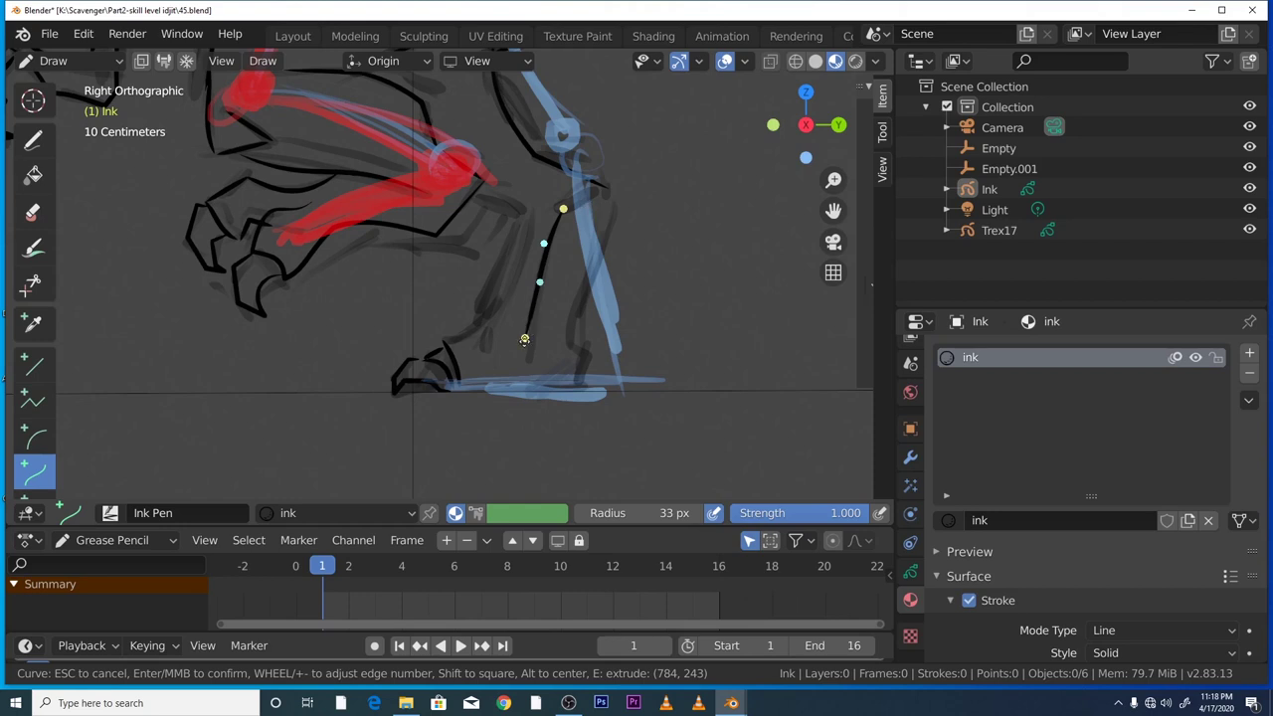
pyautogui.moveTo(546, 236)
pyautogui.mouseDown()
pyautogui.moveTo(578, 199)
pyautogui.moveTo(516, 350)
pyautogui.mouseUp()
pyautogui.press('Return')
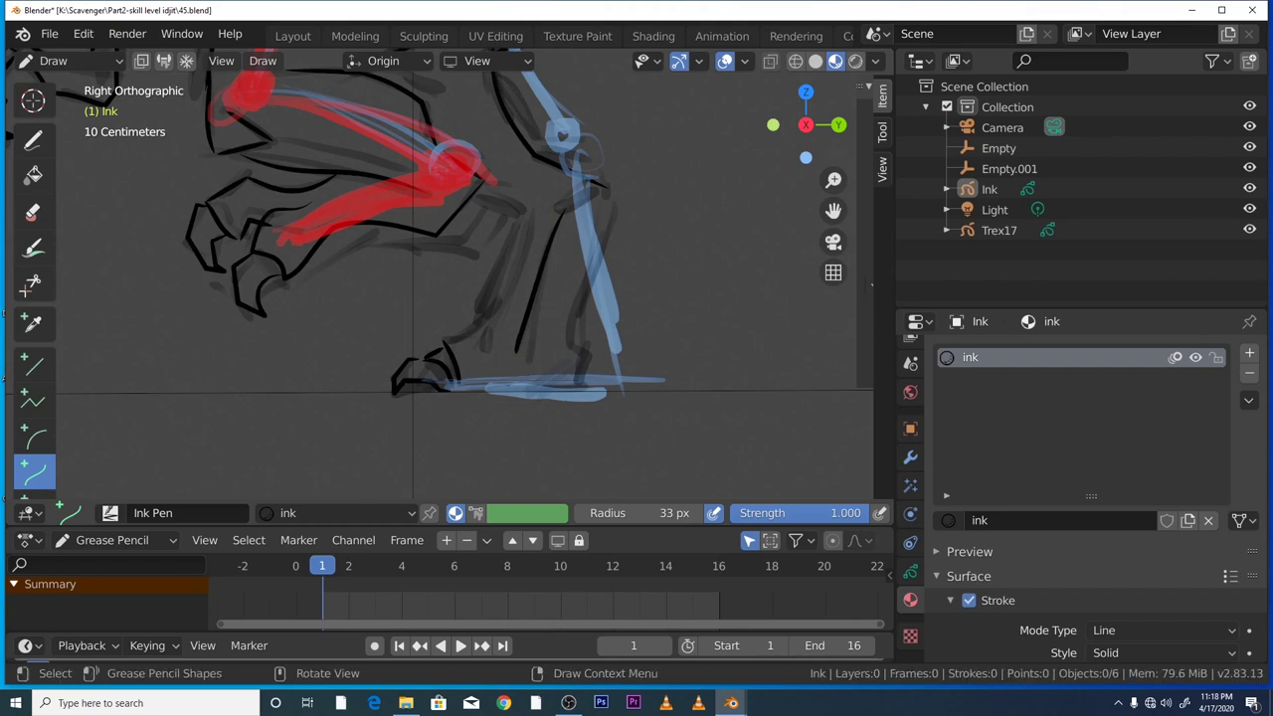
pyautogui.moveTo(563, 205); pyautogui.dragTo(598, 195)
pyautogui.press('Return')
# - Ink the rear contour of the planted lower leg down to the heel and the sole along the ground line
pyautogui.moveTo(601, 197); pyautogui.dragTo(559, 346)
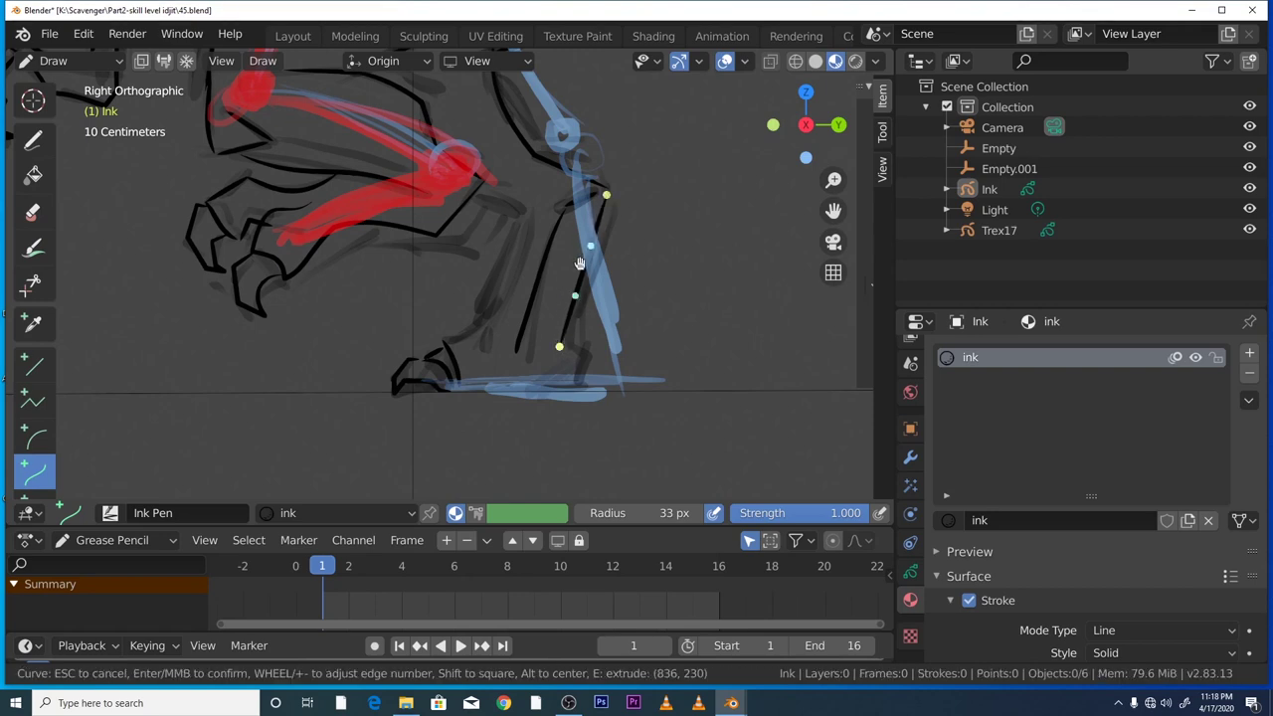
pyautogui.moveTo(574, 298); pyautogui.dragTo(566, 297)
pyautogui.moveTo(593, 244); pyautogui.dragTo(583, 251)
pyautogui.moveTo(607, 195); pyautogui.dragTo(609, 197)
pyautogui.press('e')
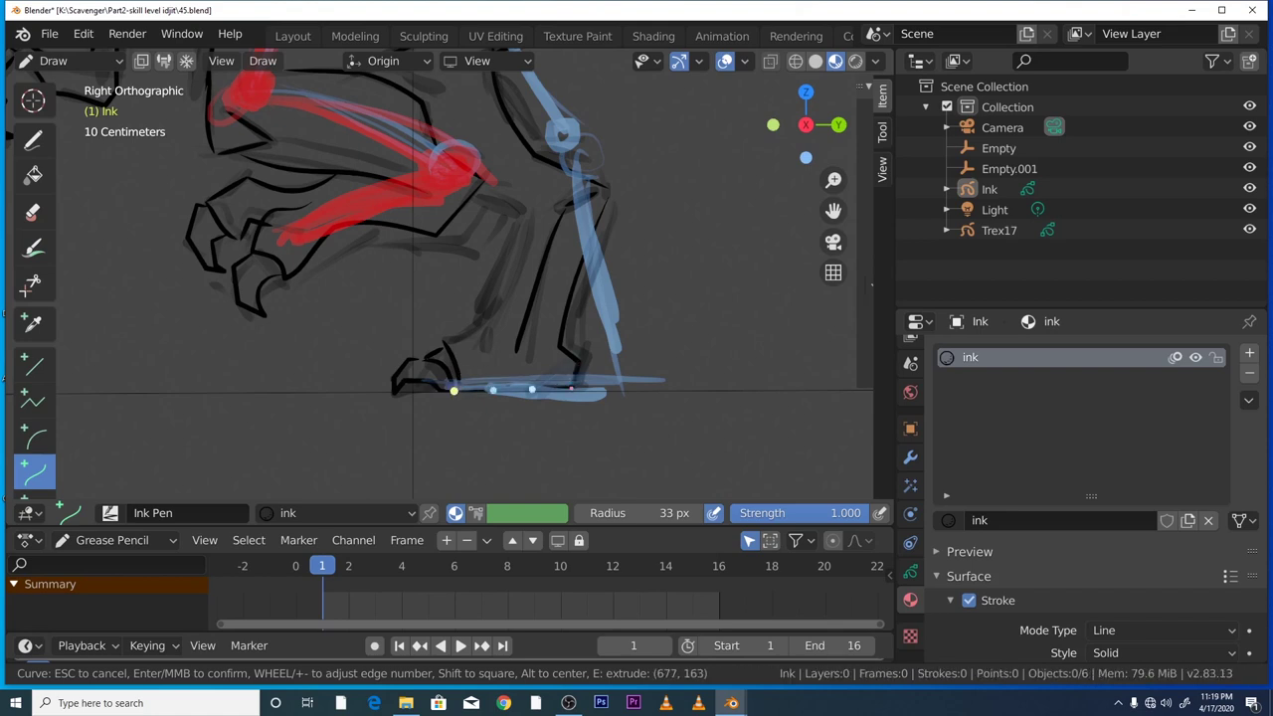
pyautogui.press('Return')
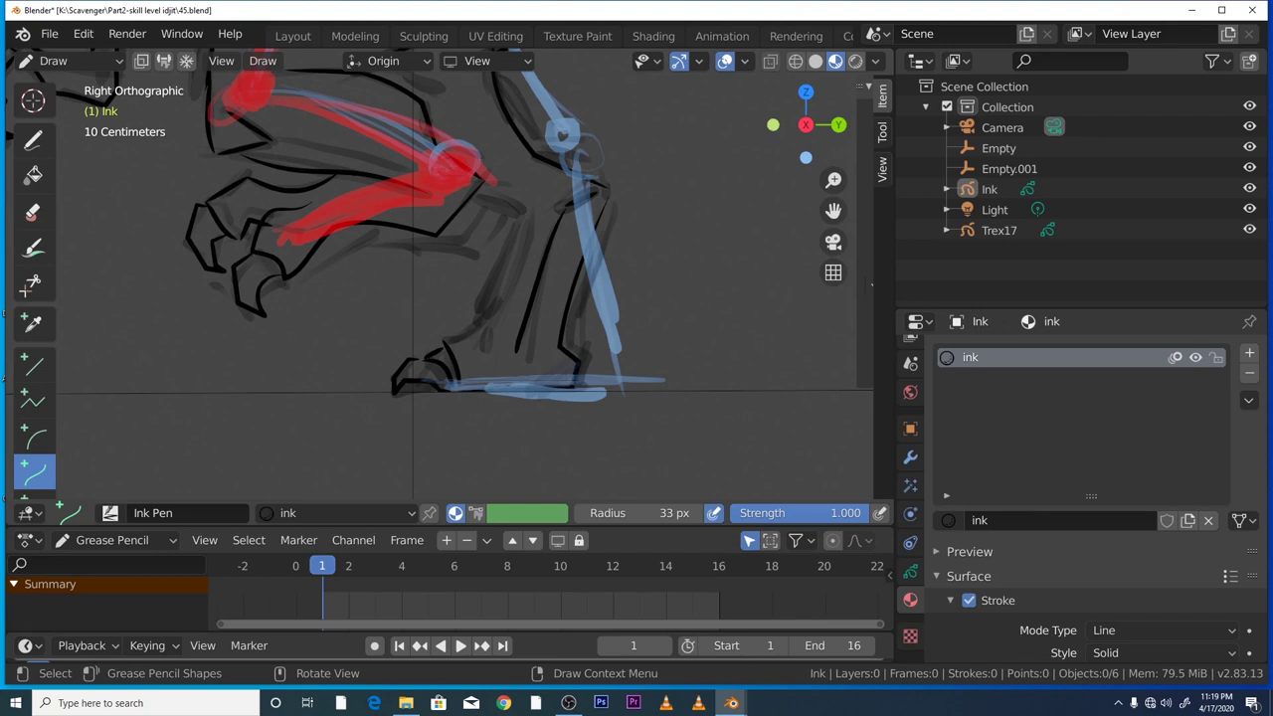
# - Ink the front contour of the planted lower leg from the toe upward and curve it over to the raised leg's red ankle joint
pyautogui.moveTo(455, 340)
pyautogui.mouseDown()
pyautogui.moveTo(507, 302)
pyautogui.moveTo(476, 339)
pyautogui.moveTo(504, 300)
pyautogui.mouseUp()
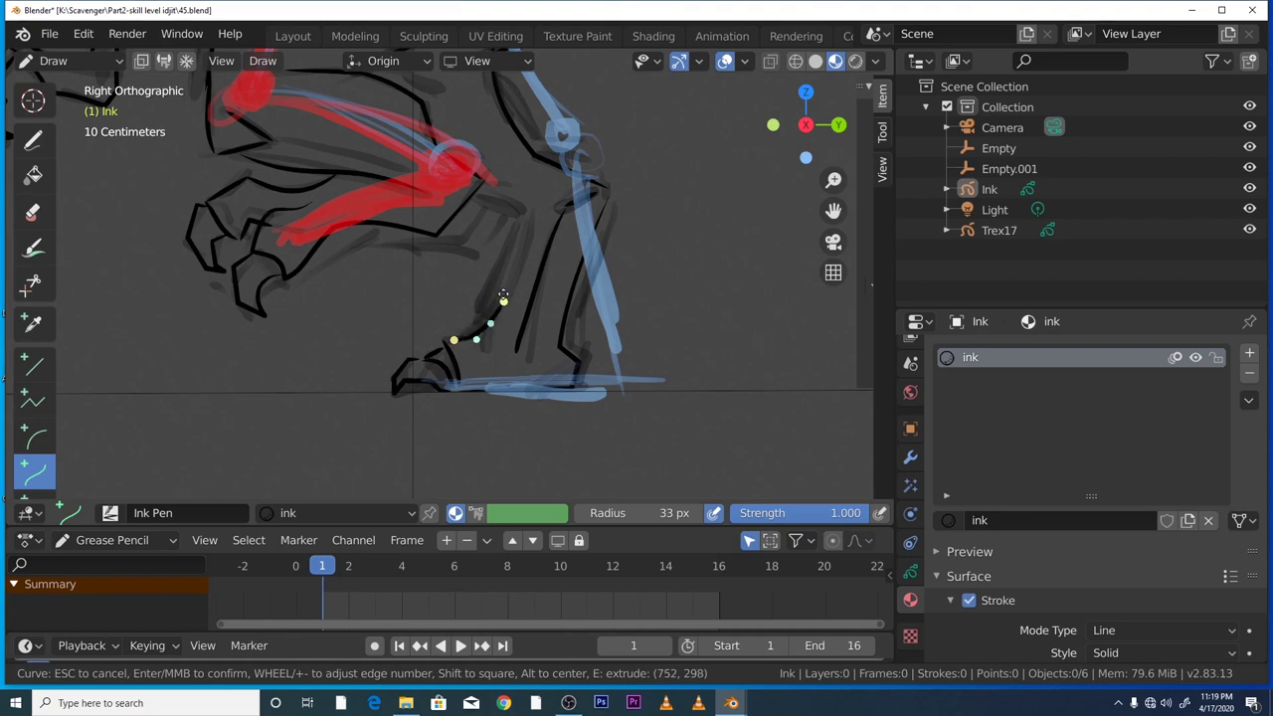
pyautogui.press('Return')
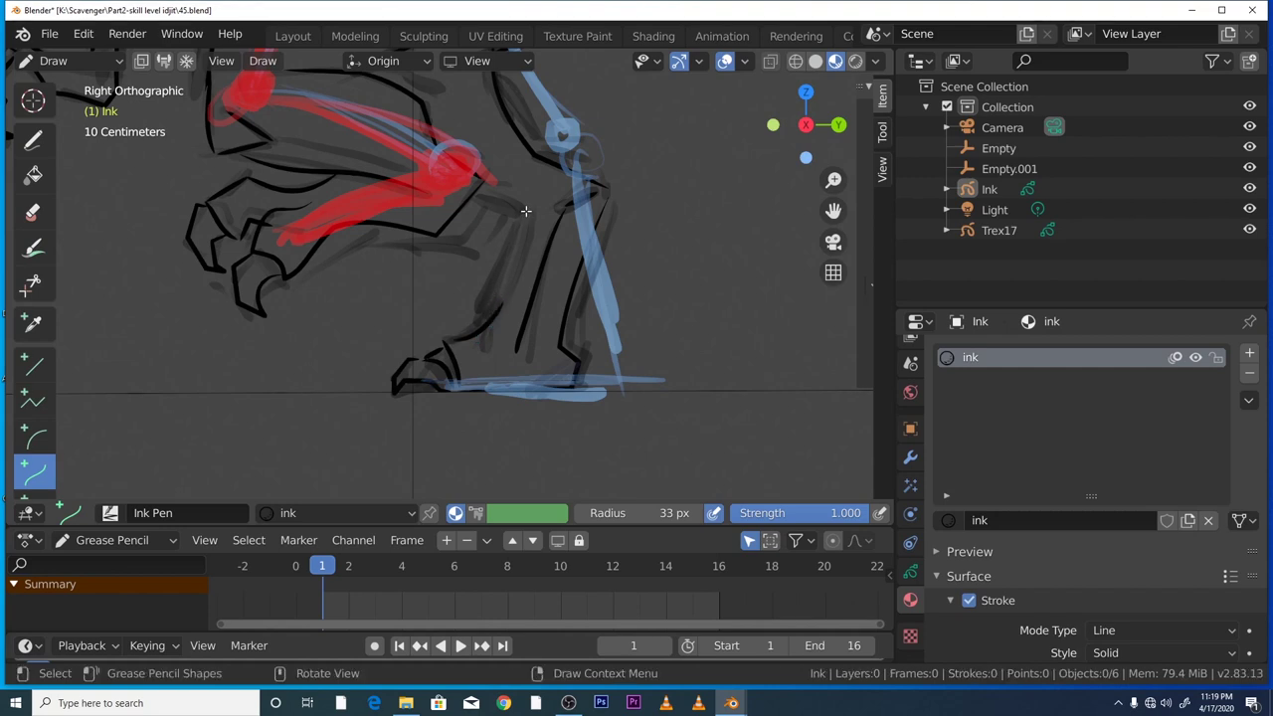
pyautogui.moveTo(526, 211)
pyautogui.mouseDown()
pyautogui.moveTo(489, 318)
pyautogui.moveTo(522, 243)
pyautogui.mouseUp()
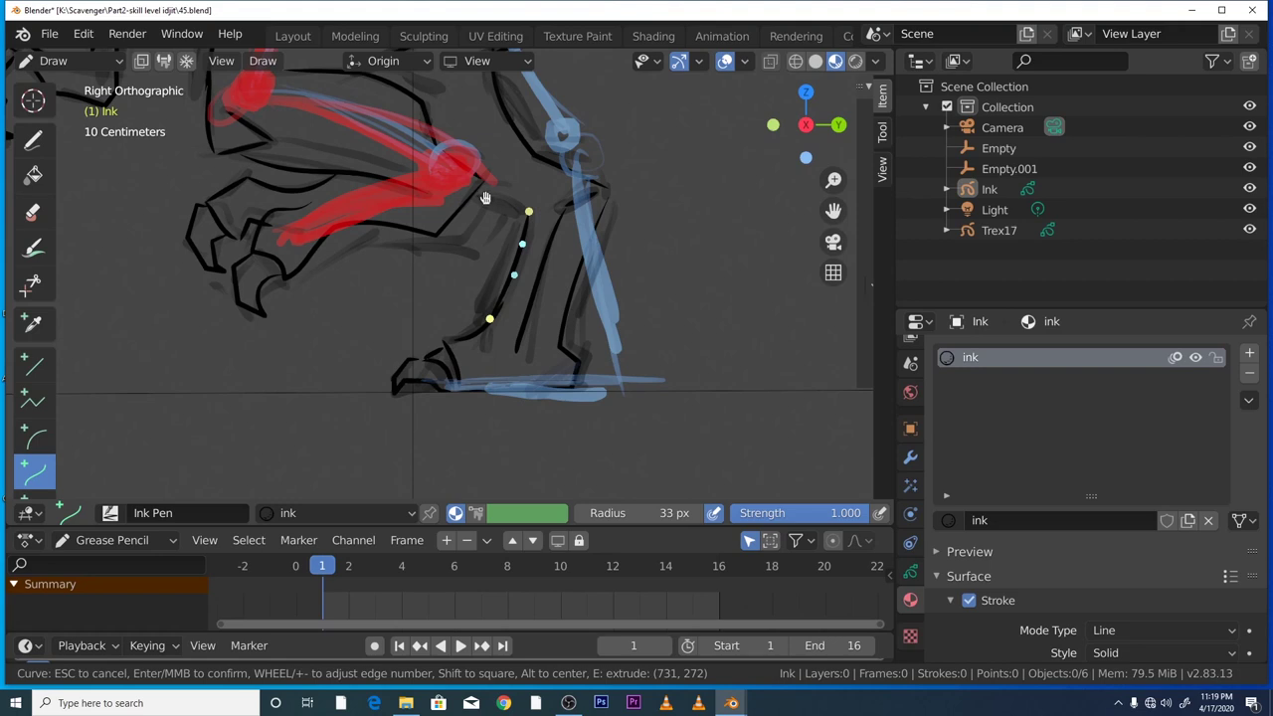
pyautogui.press('Return')
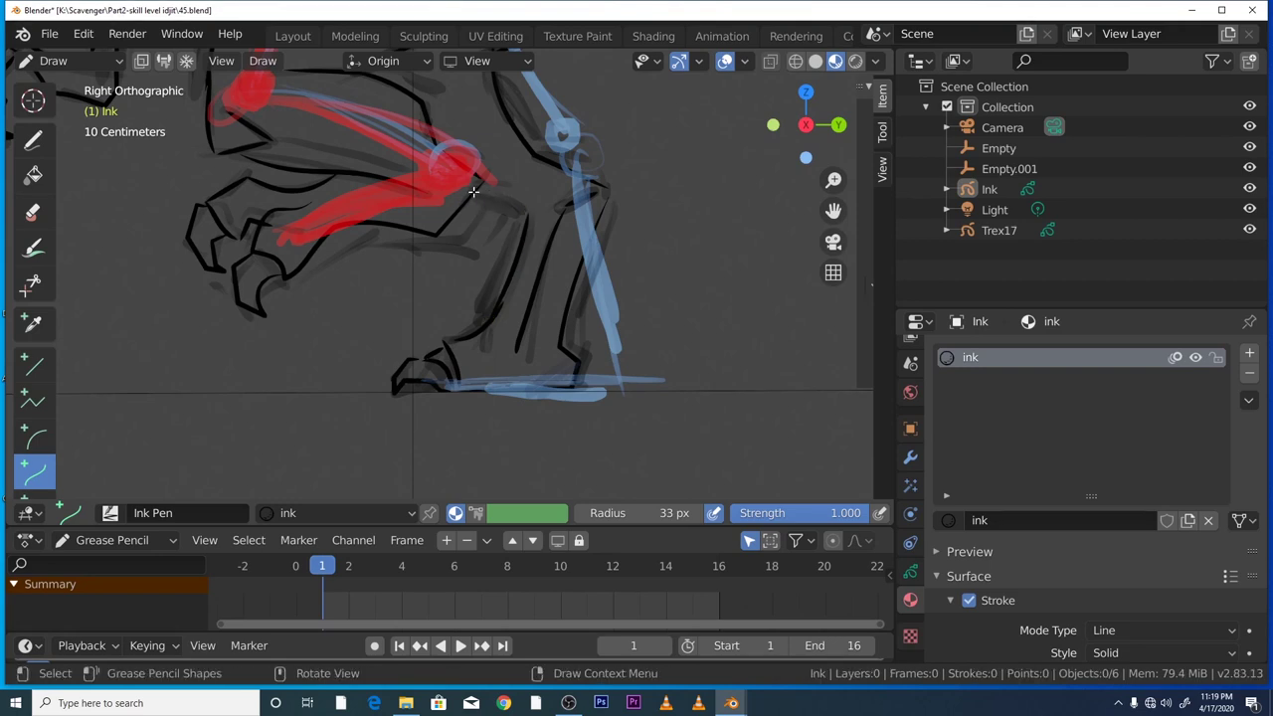
pyautogui.moveTo(474, 192)
pyautogui.mouseDown()
pyautogui.moveTo(524, 225)
pyautogui.moveTo(517, 199)
pyautogui.moveTo(471, 195)
pyautogui.mouseUp()
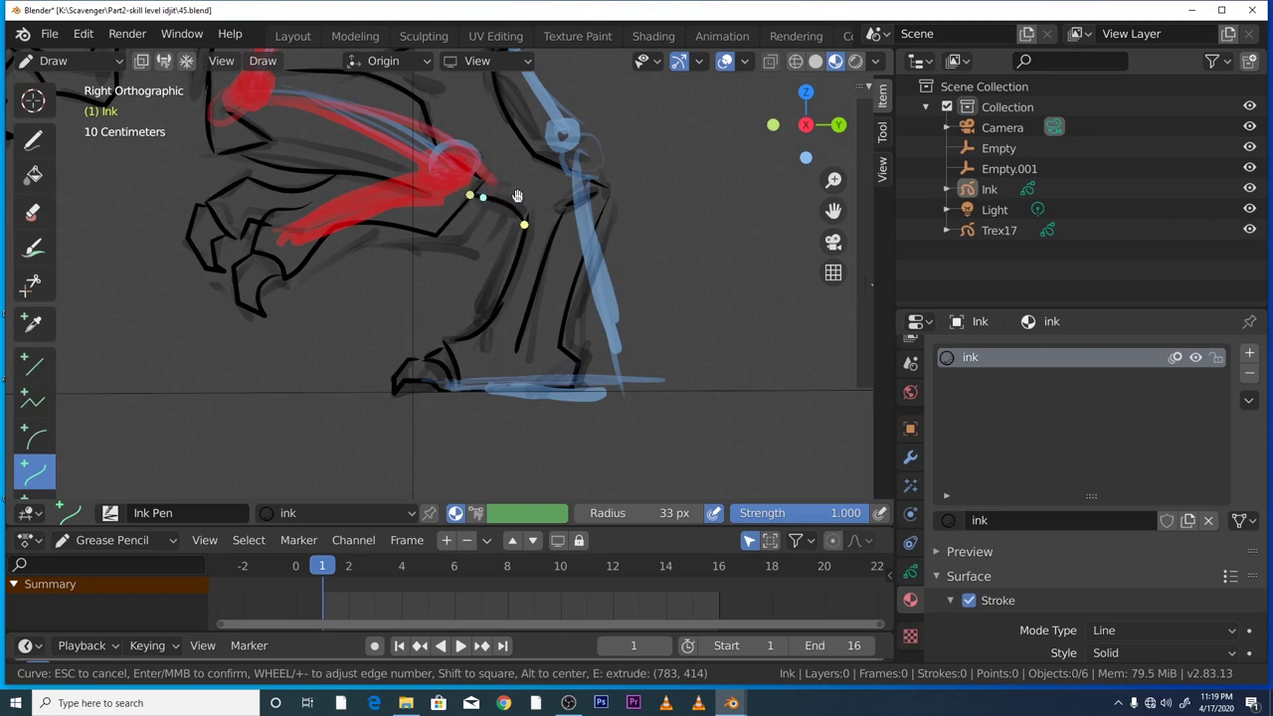
pyautogui.moveTo(524, 225); pyautogui.dragTo(525, 230)
pyautogui.press('Return')
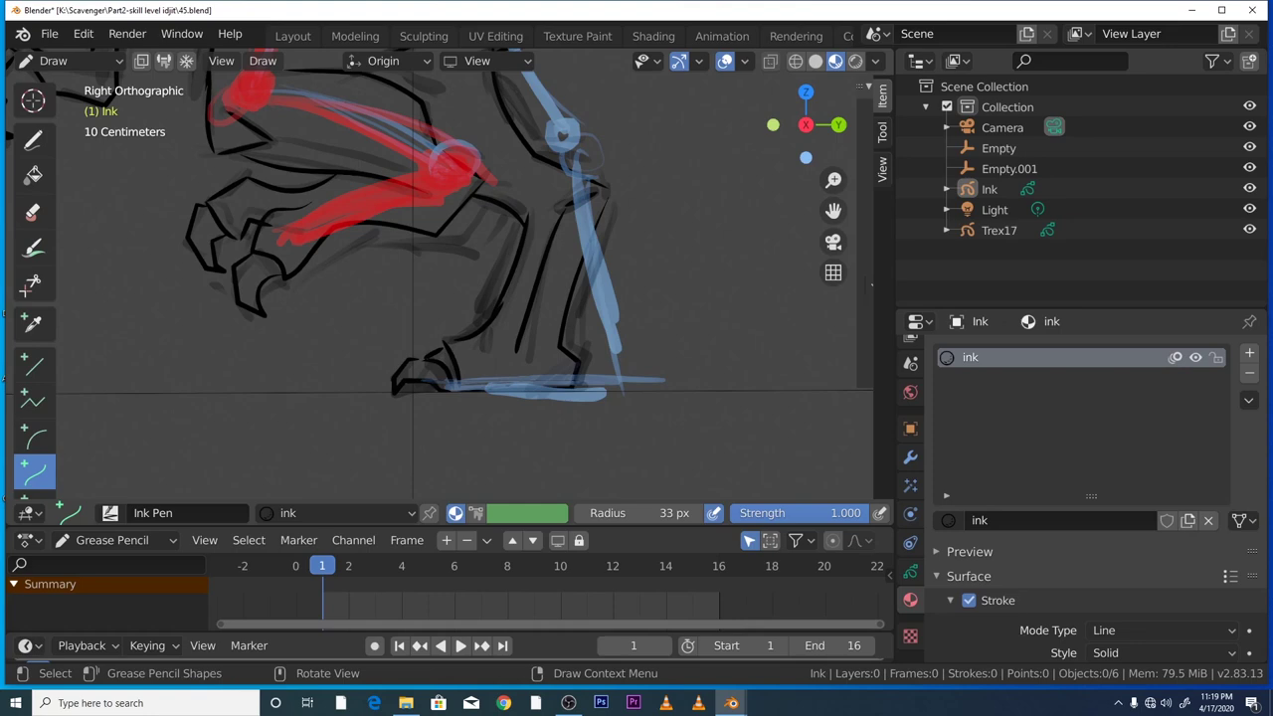
# - Examine the inked legs and feet against the rough sketch, both close up and with the whole dinosaur body
pyautogui.moveTo(833, 210); pyautogui.dragTo(859, 351)
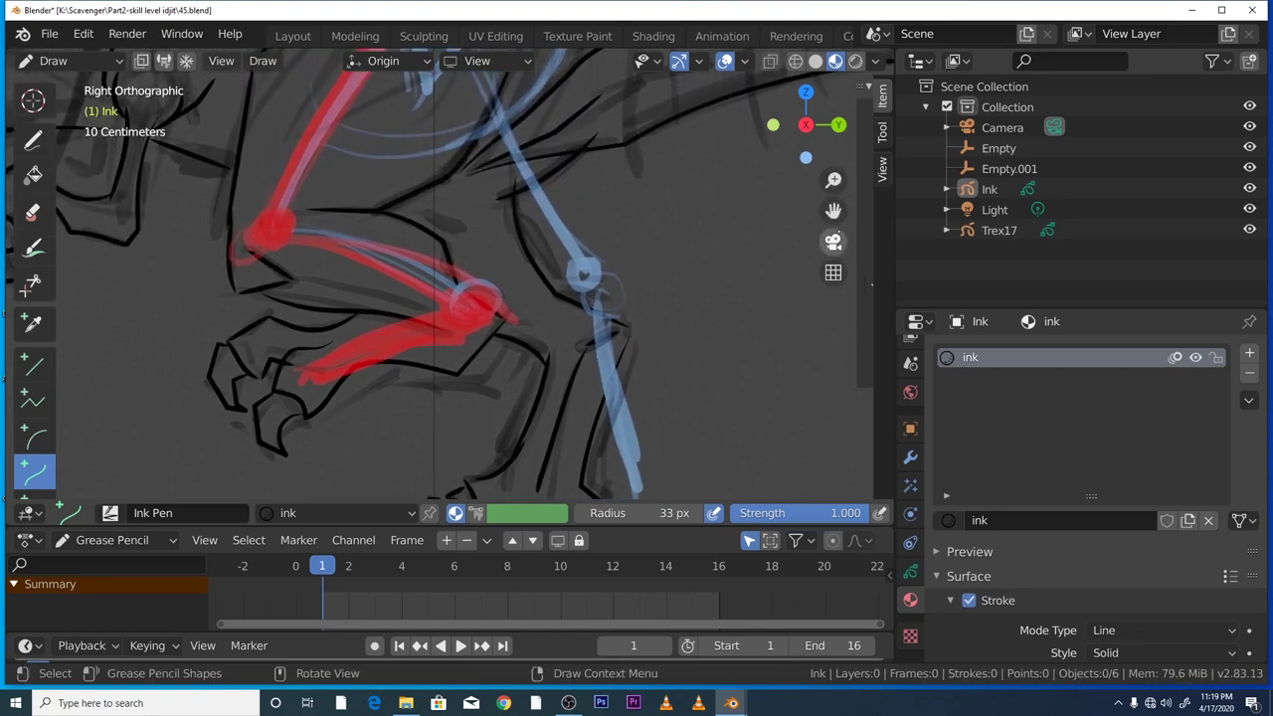
pyautogui.scroll(-6, 766, 306)
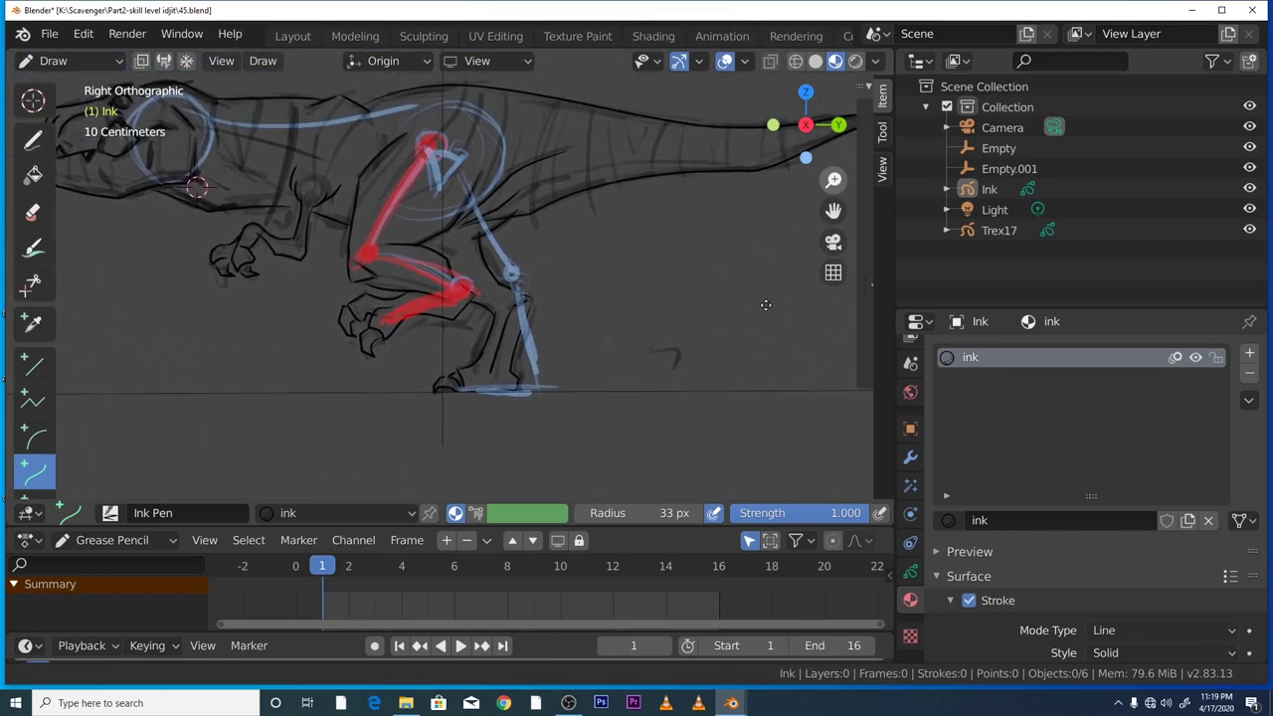
pyautogui.scroll(3, 766, 306)
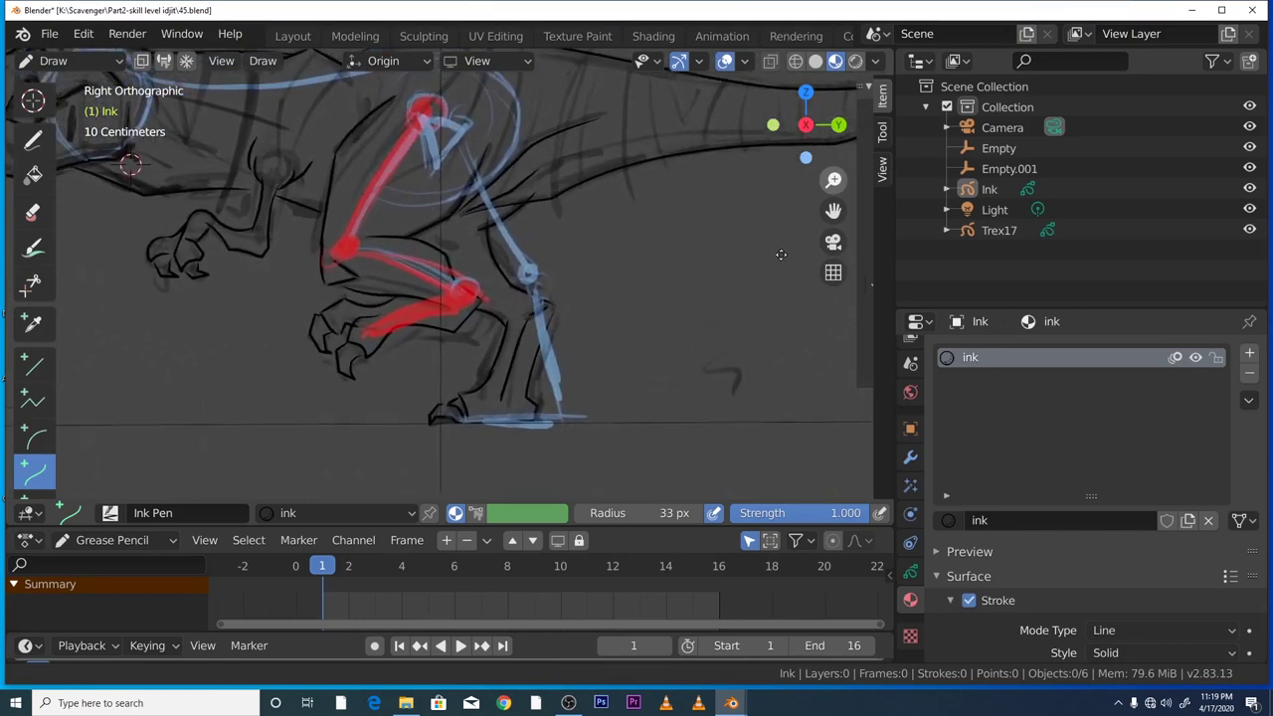
pyautogui.scroll(-2, 781, 255)
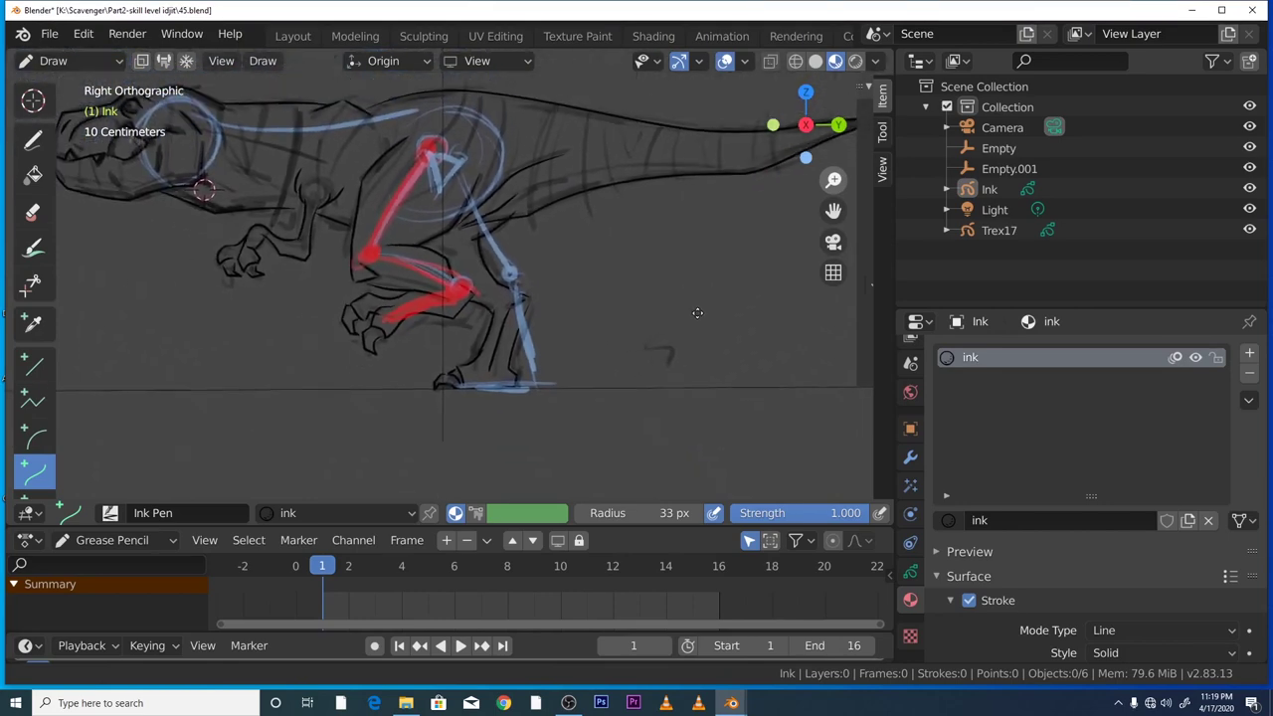
pyautogui.scroll(3, 697, 312)
pyautogui.scroll(-2, 731, 287)
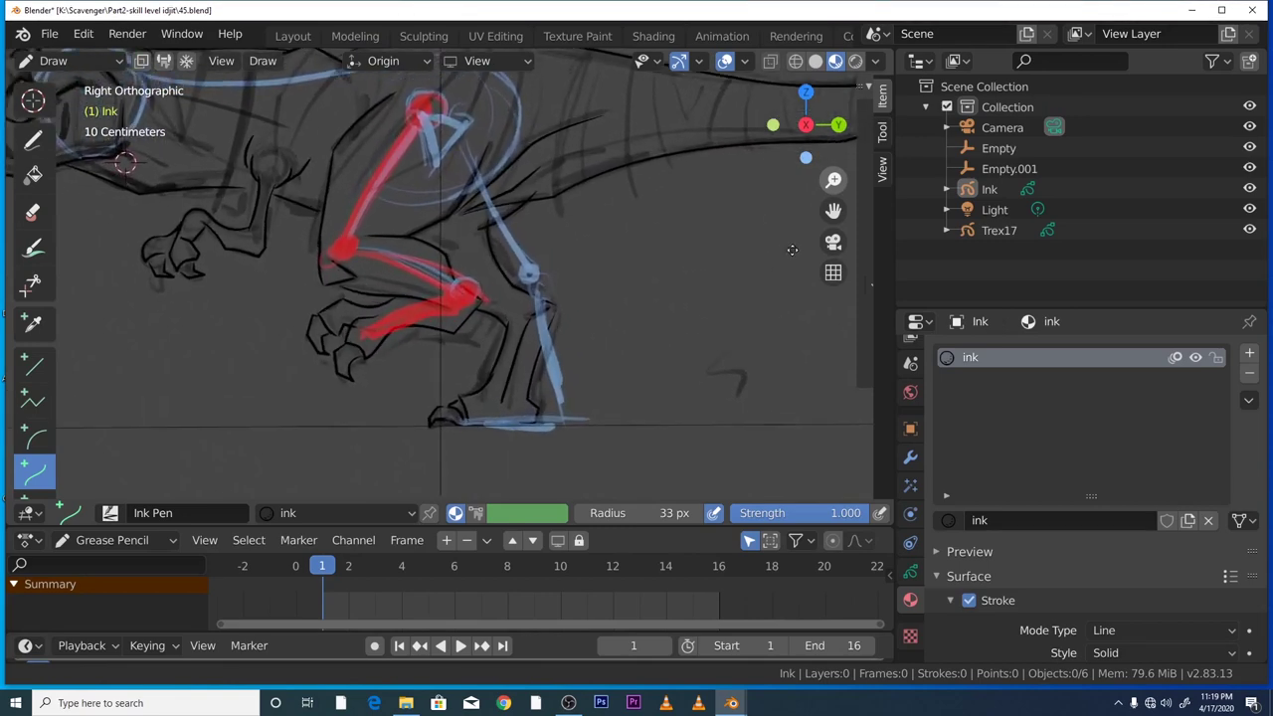
pyautogui.scroll(-2, 791, 250)
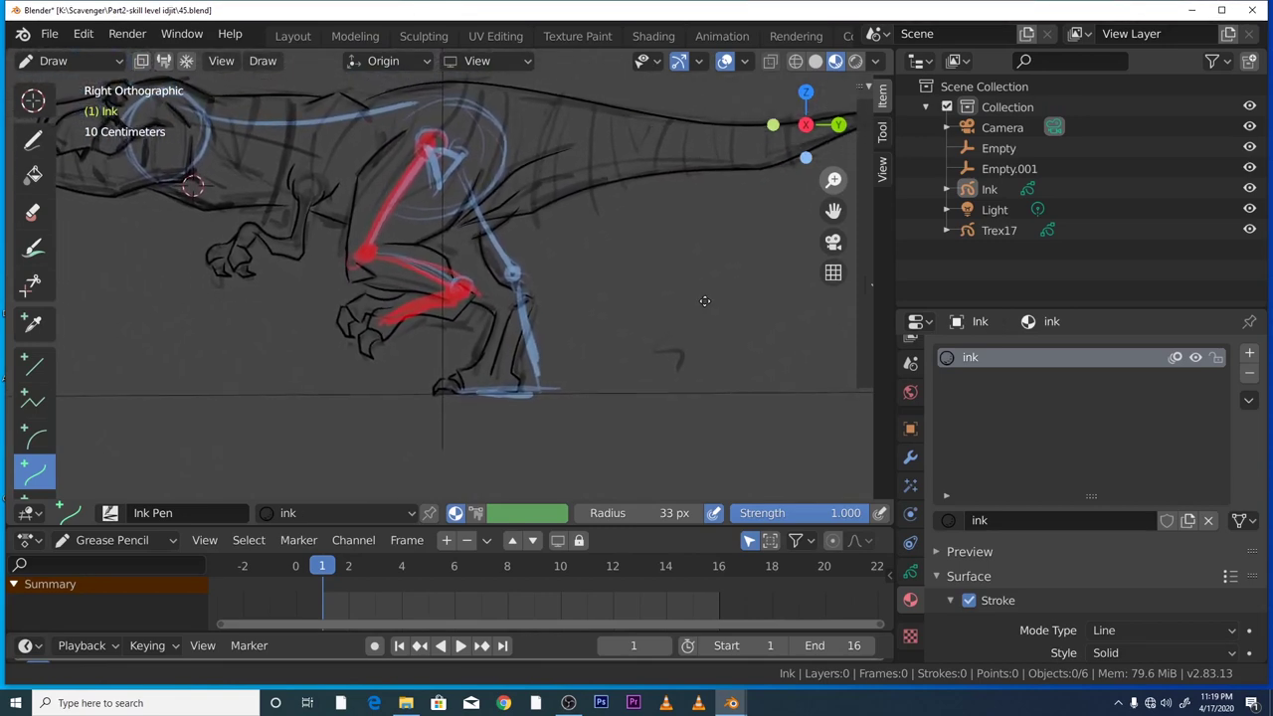
pyautogui.scroll(1, 705, 301)
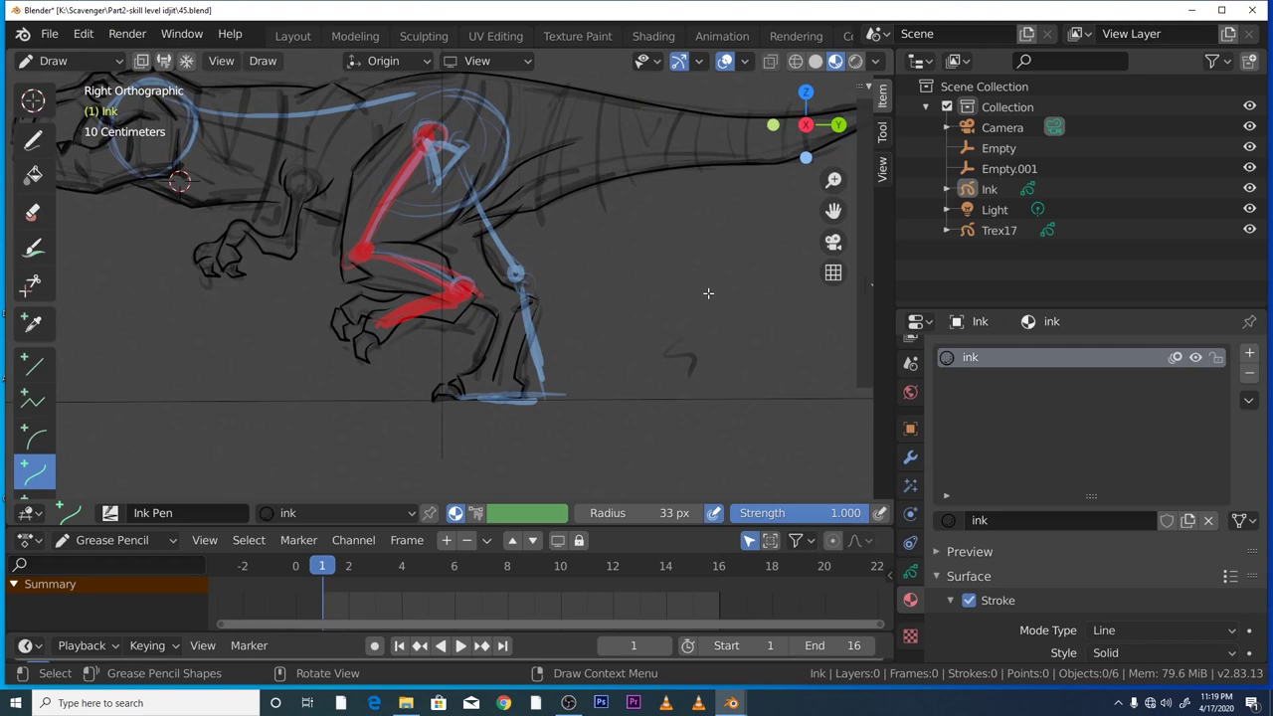
pyautogui.moveTo(834, 210)
pyautogui.mouseDown()
pyautogui.moveTo(847, 302)
pyautogui.moveTo(862, 249)
pyautogui.mouseUp()
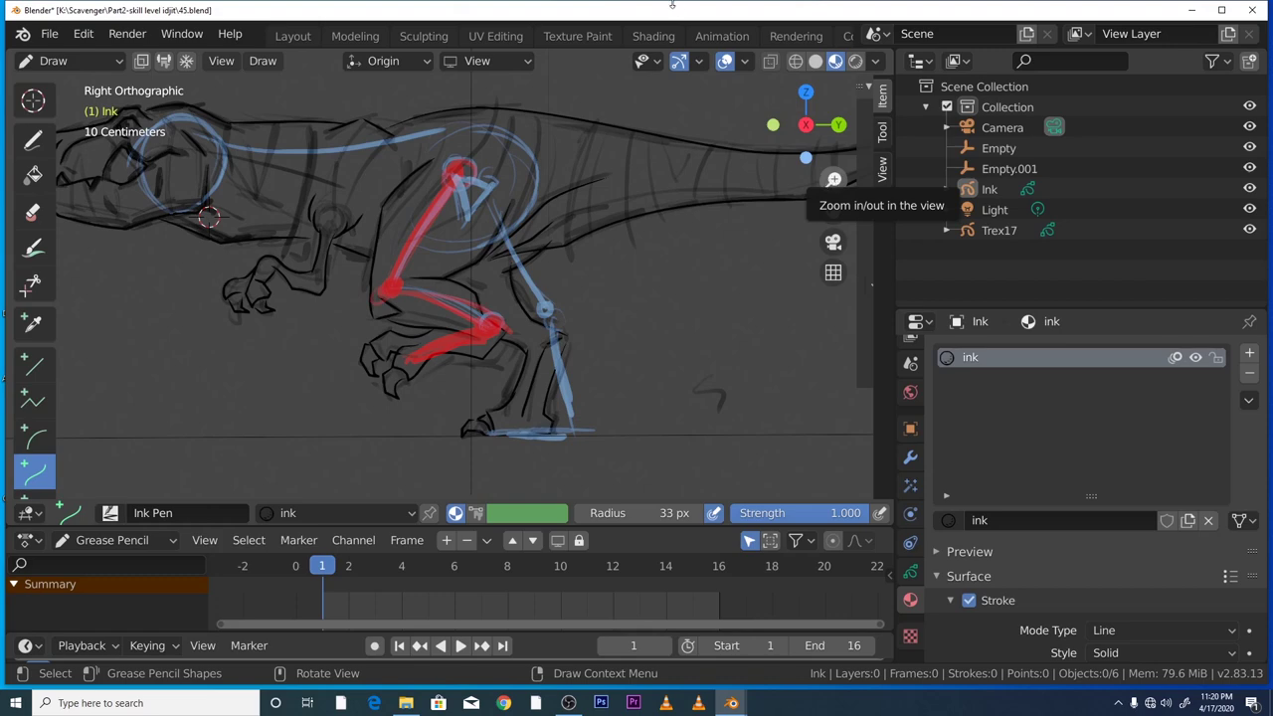
pyautogui.click(571, 707)
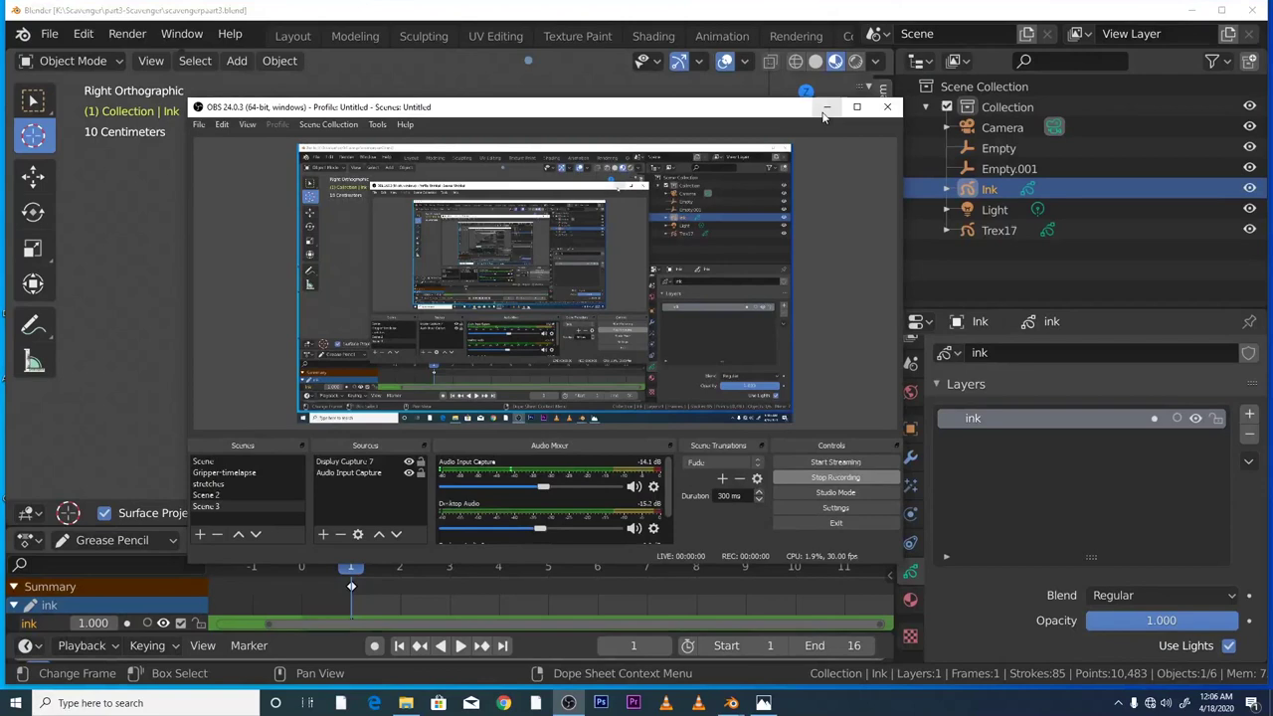
pyautogui.click(826, 108)
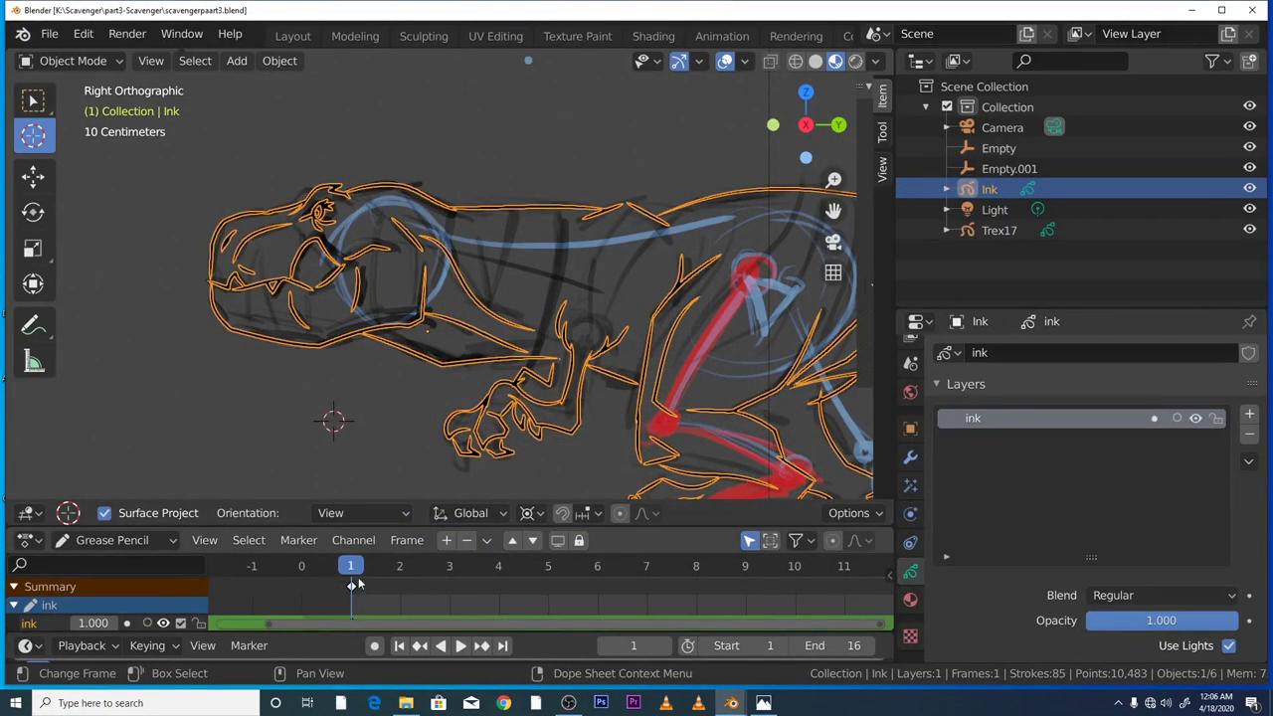
# - Play the animation briefly to compare the inked outline with the moving sketch, and examine the head and neck close up
pyautogui.press('space')
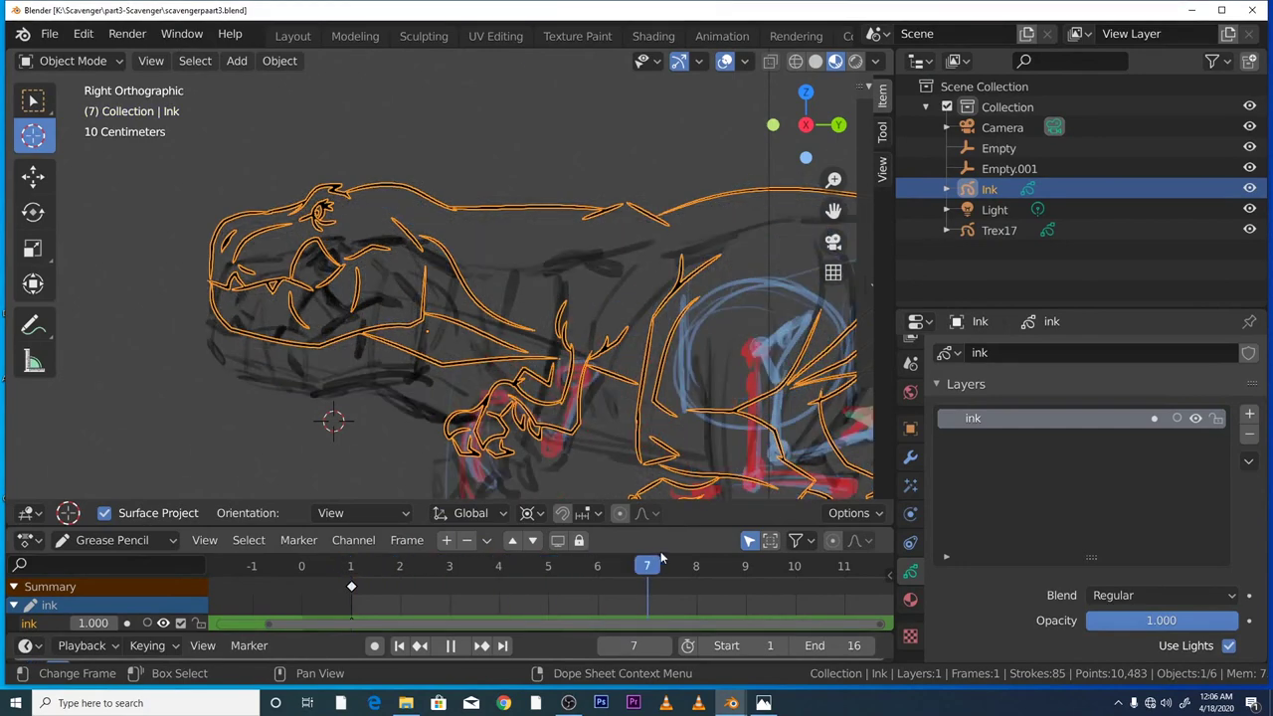
pyautogui.press('Escape')
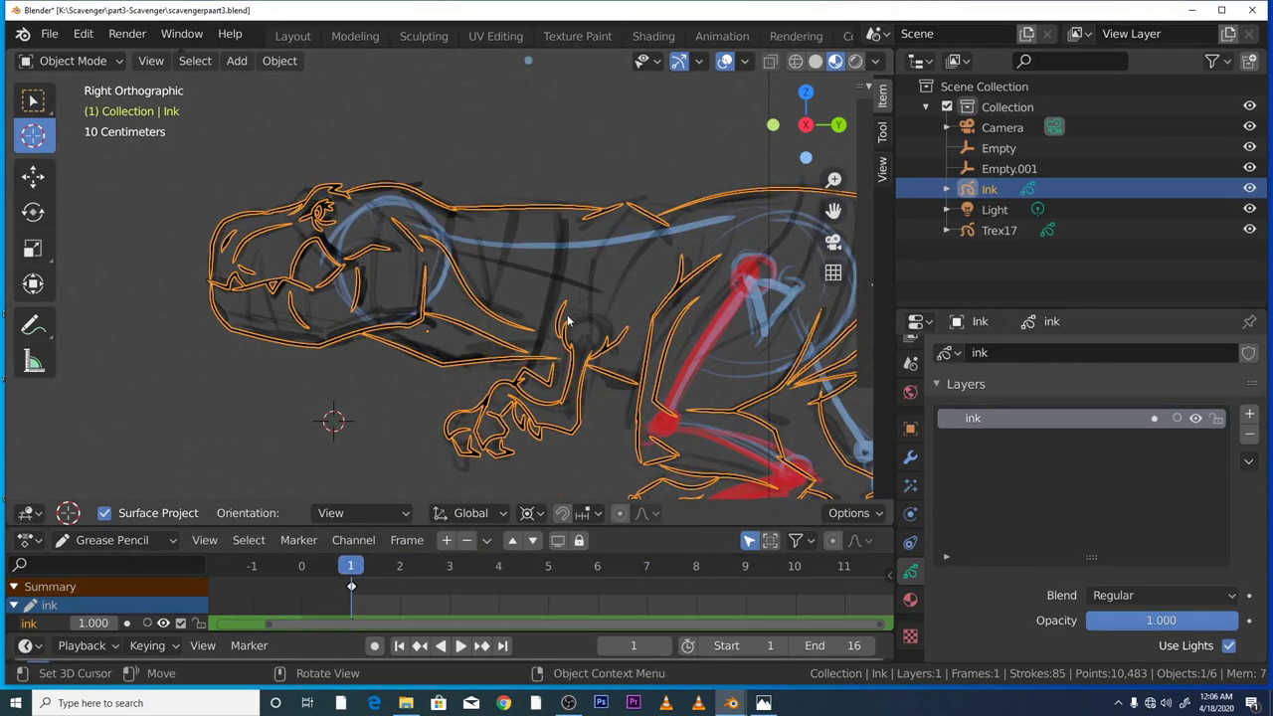
pyautogui.scroll(-2, 559, 328)
pyautogui.scroll(4, 562, 333)
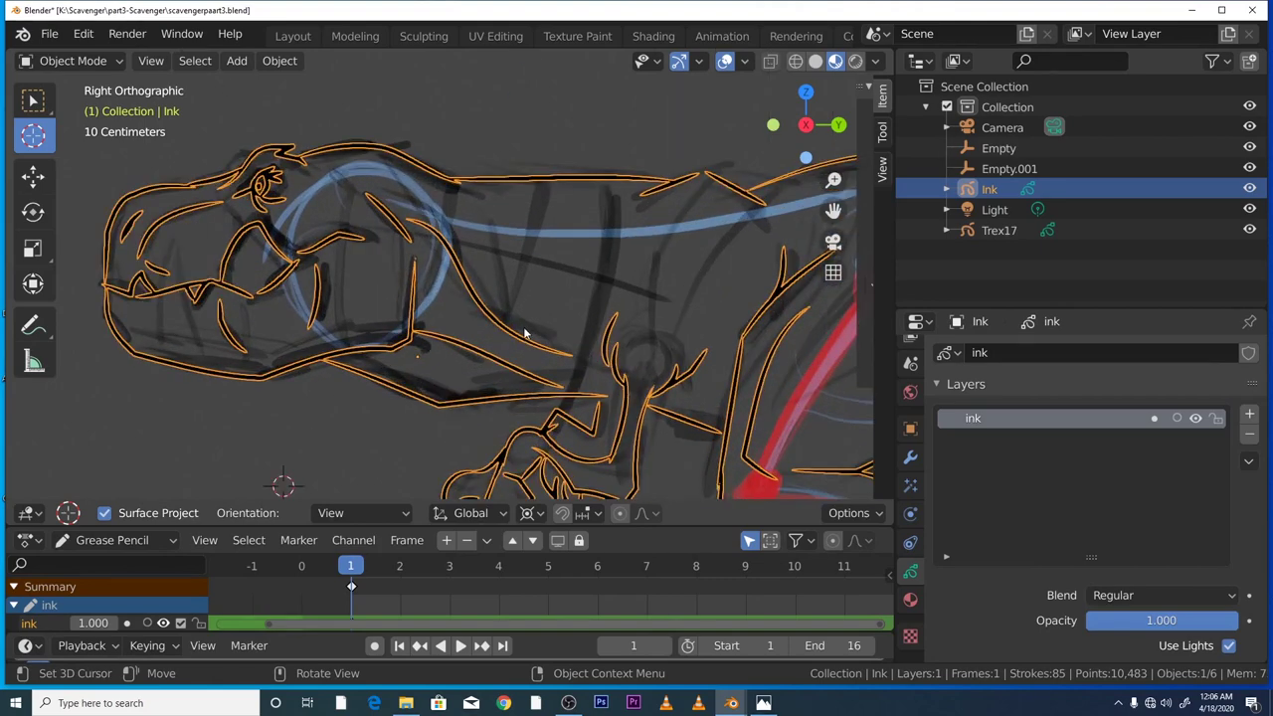
pyautogui.scroll(1, 525, 333)
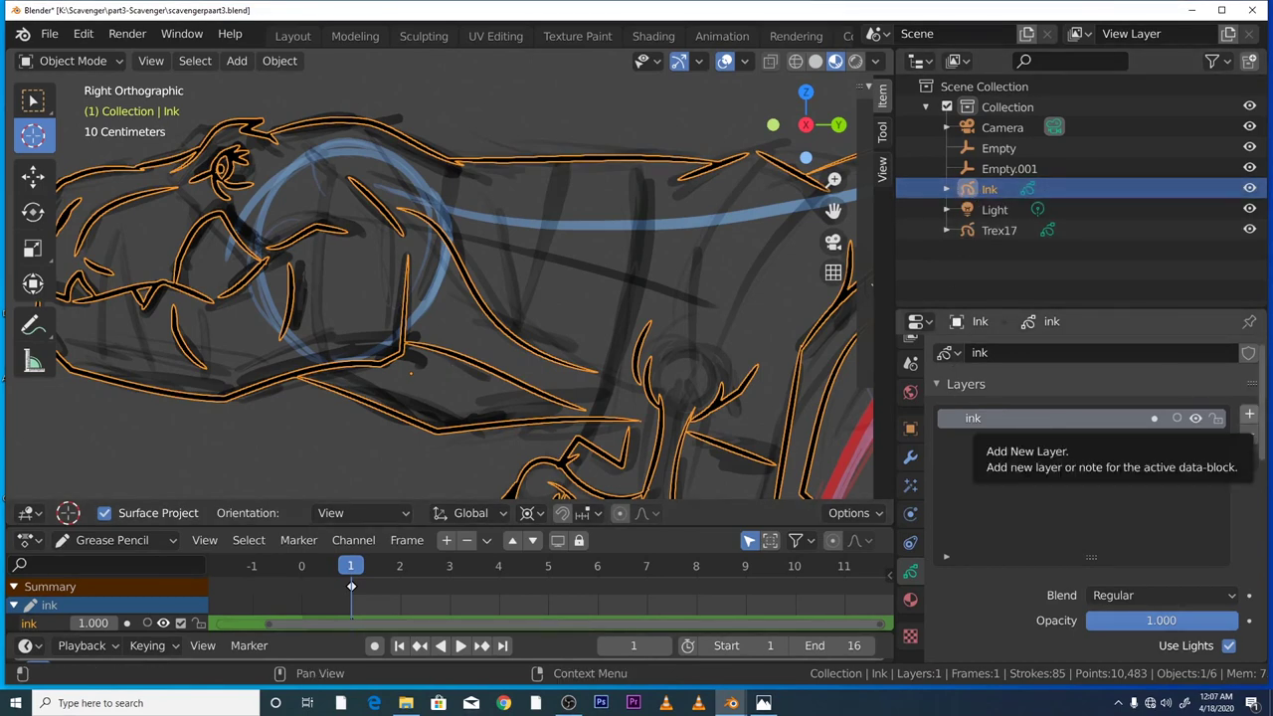
# - Add a new Grease Pencil layer above the ink layer and name it inkshadow
pyautogui.click(1249, 414)
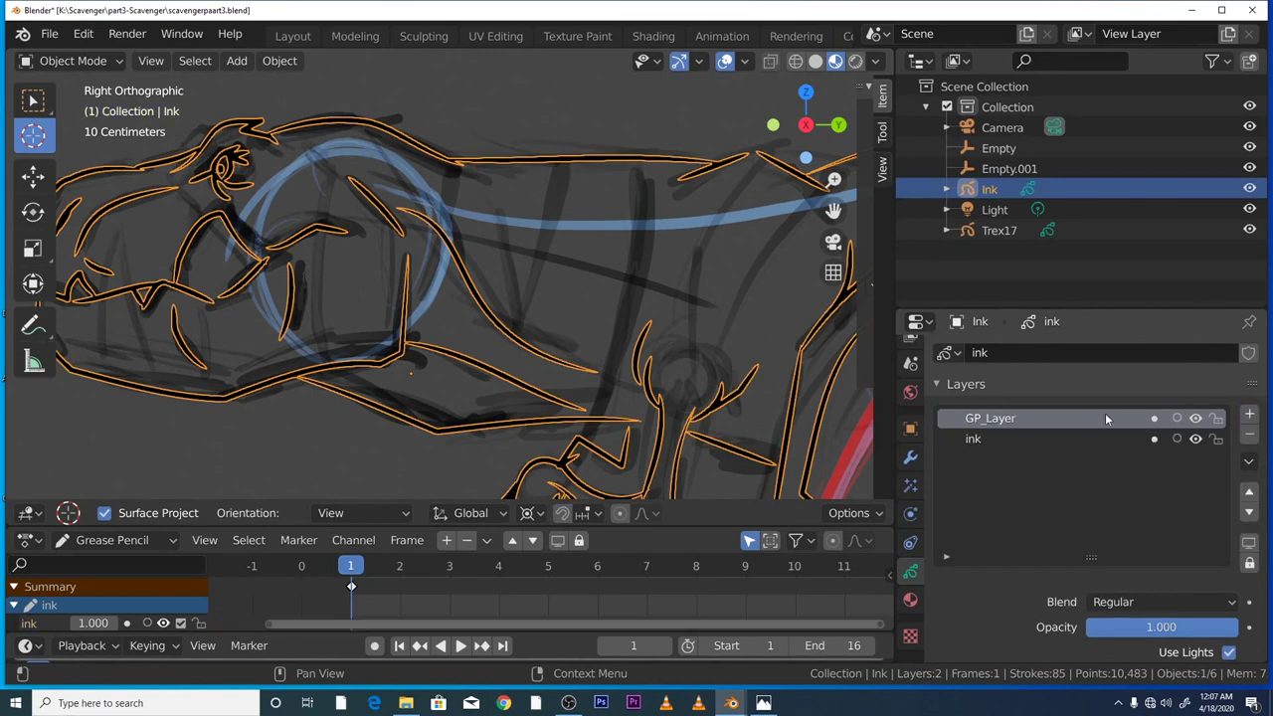
pyautogui.doubleClick(1067, 420)
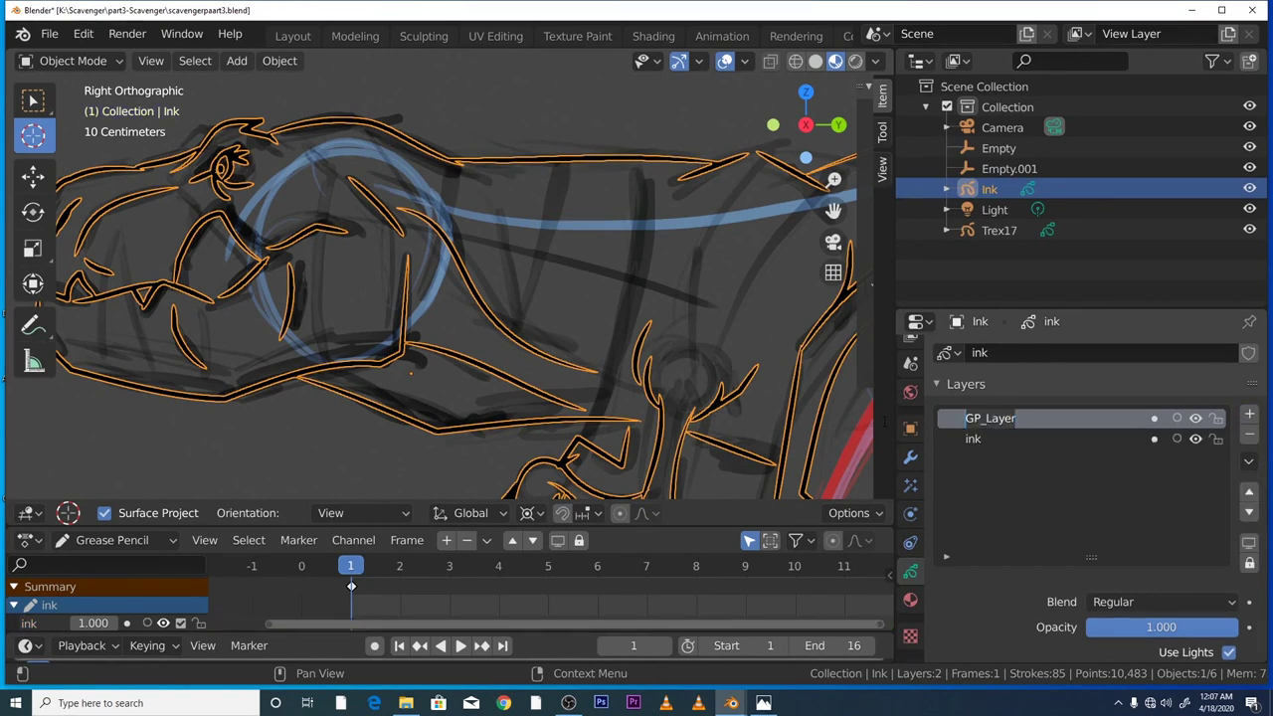
pyautogui.press('BackSpace')
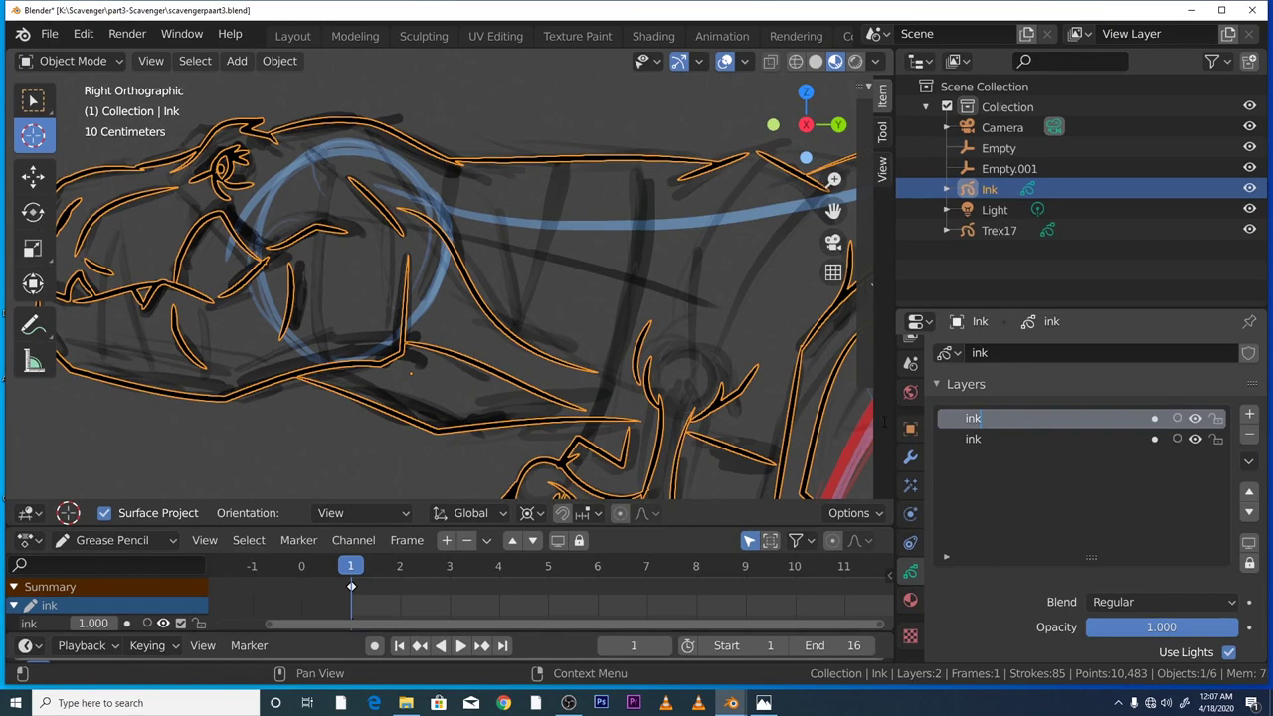
pyautogui.write('inkshadow')
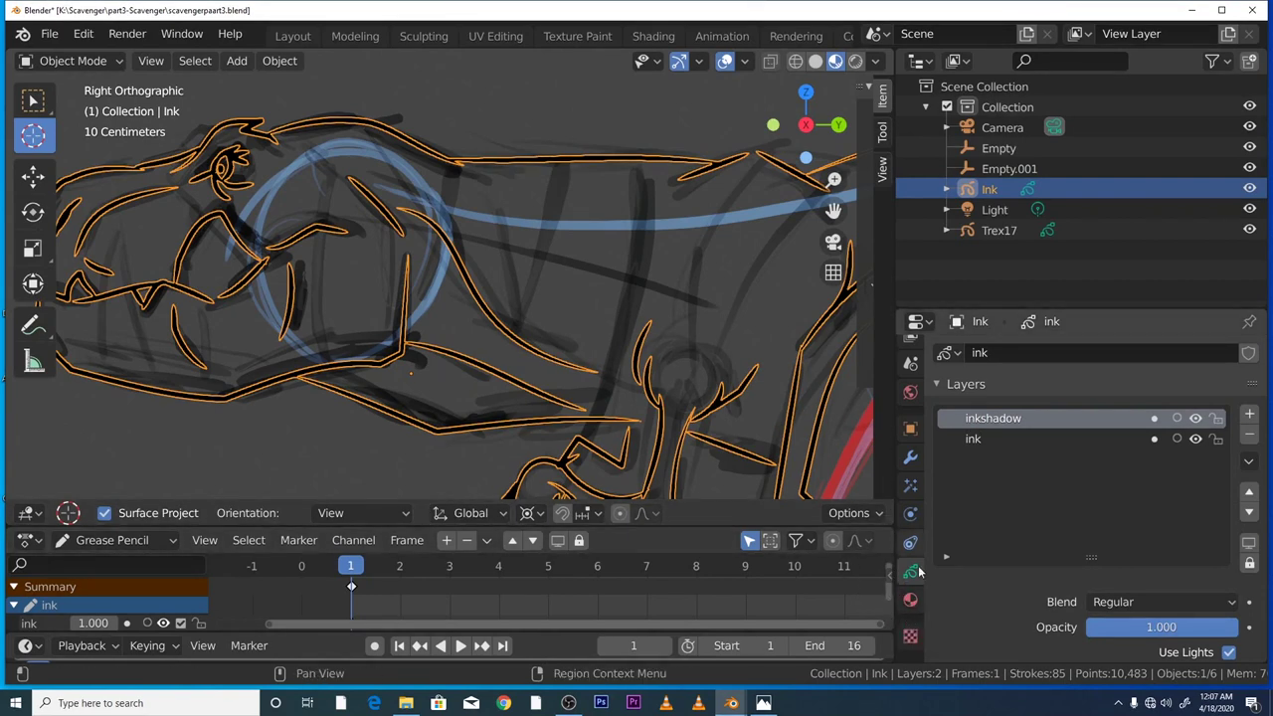
# - Add a second material to the Ink object, name it inkshadow, and leave it as the active material
pyautogui.click(909, 602)
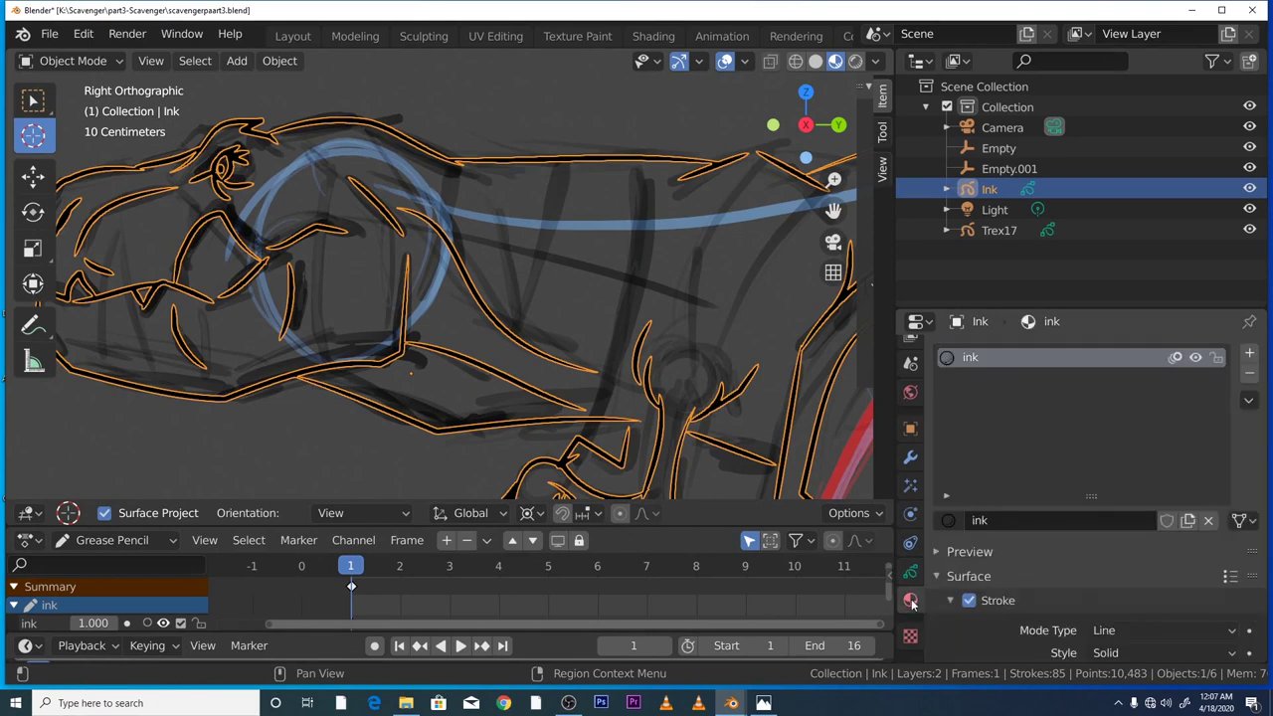
pyautogui.click(1055, 519)
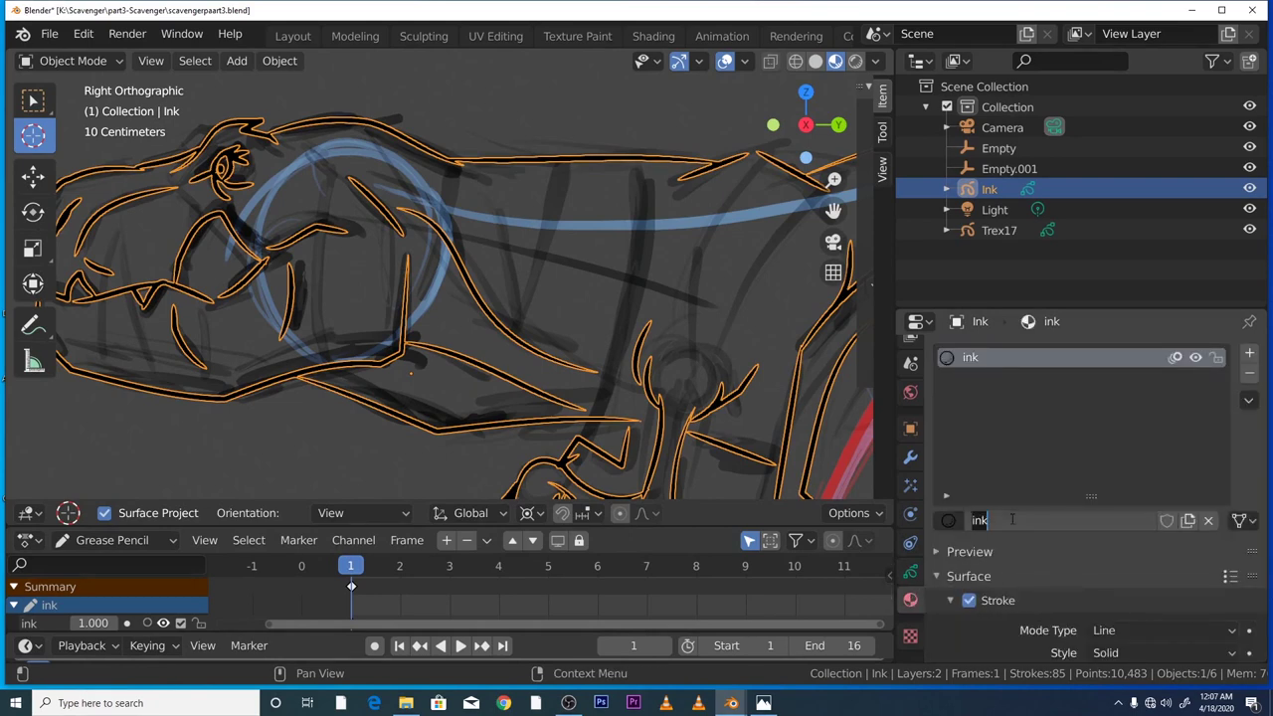
pyautogui.click(1250, 354)
pyautogui.doubleClick(1020, 520)
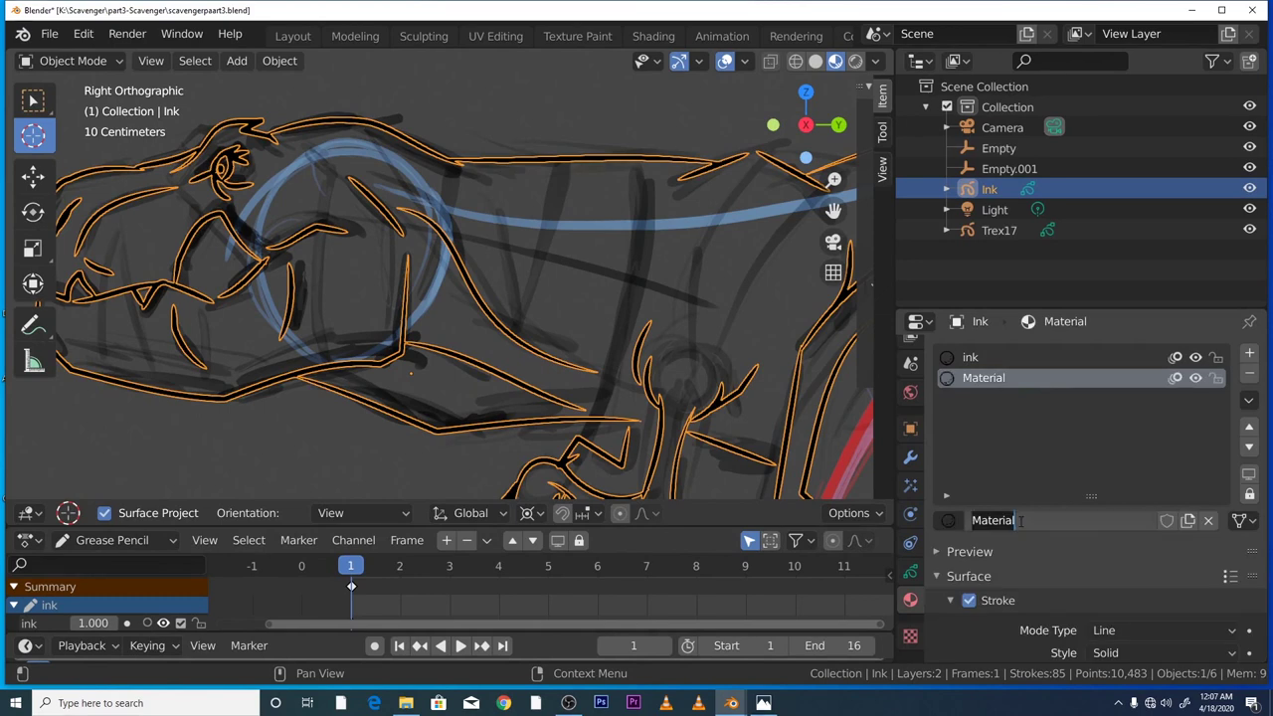
pyautogui.press('BackSpace')
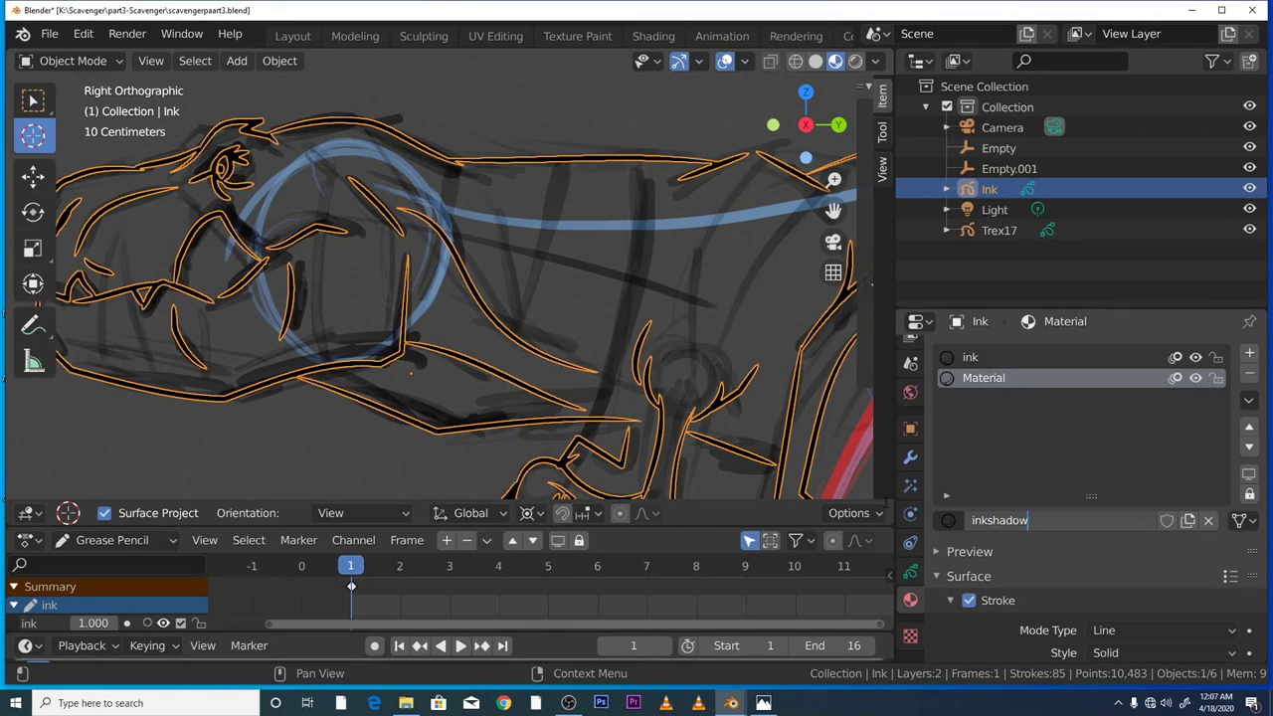
pyautogui.press('Return')
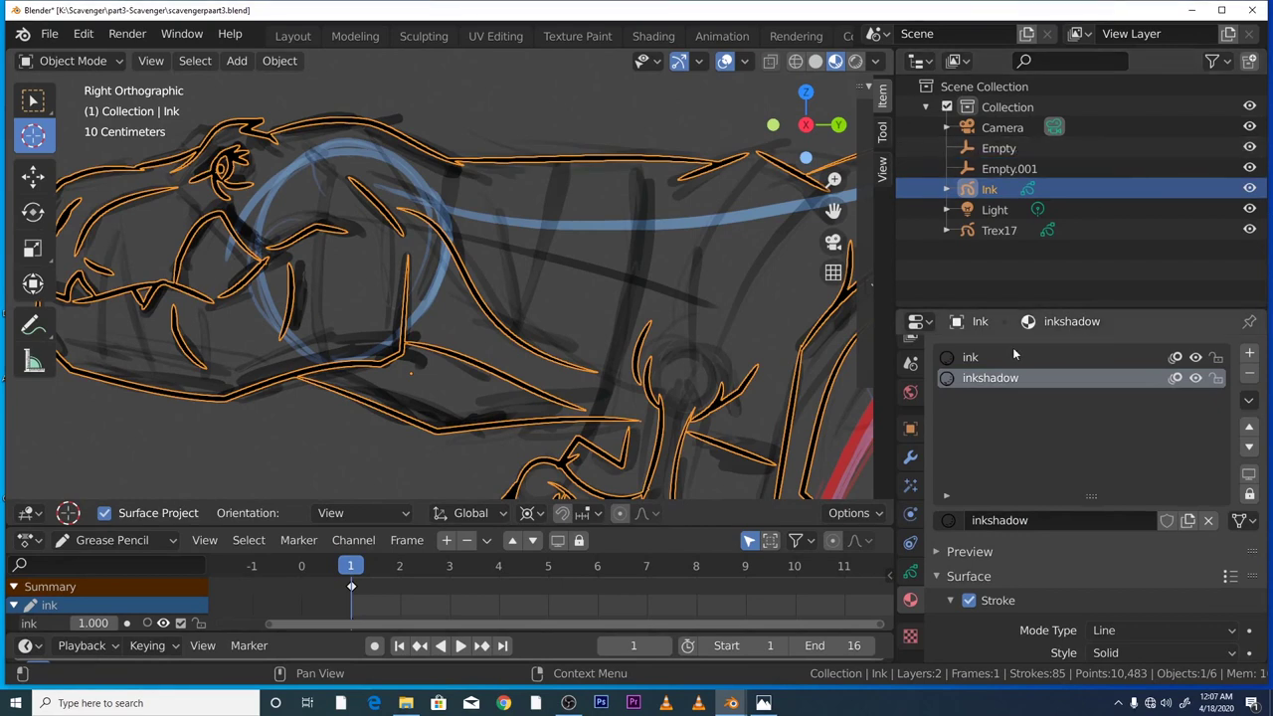
pyautogui.click(987, 354)
pyautogui.click(986, 377)
# - Switch the Ink object to Draw mode with the inkshadow layer active
pyautogui.click(909, 574)
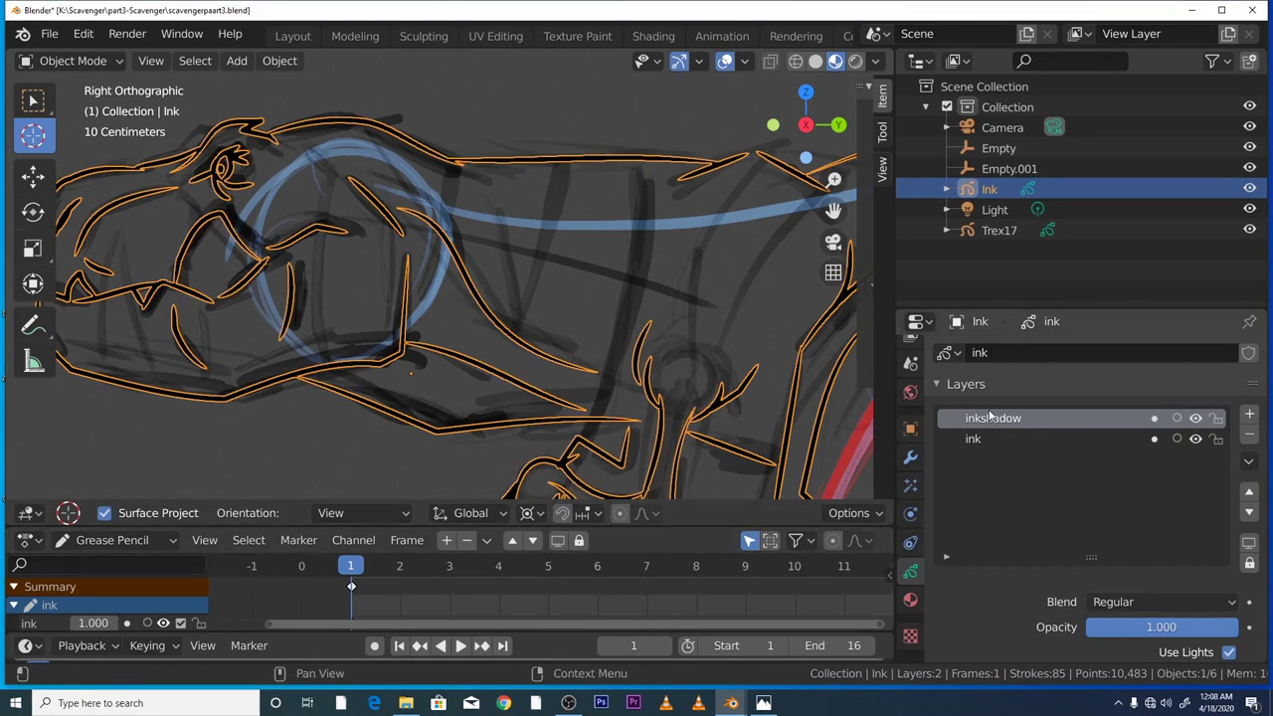
pyautogui.scroll(-3, 992, 414)
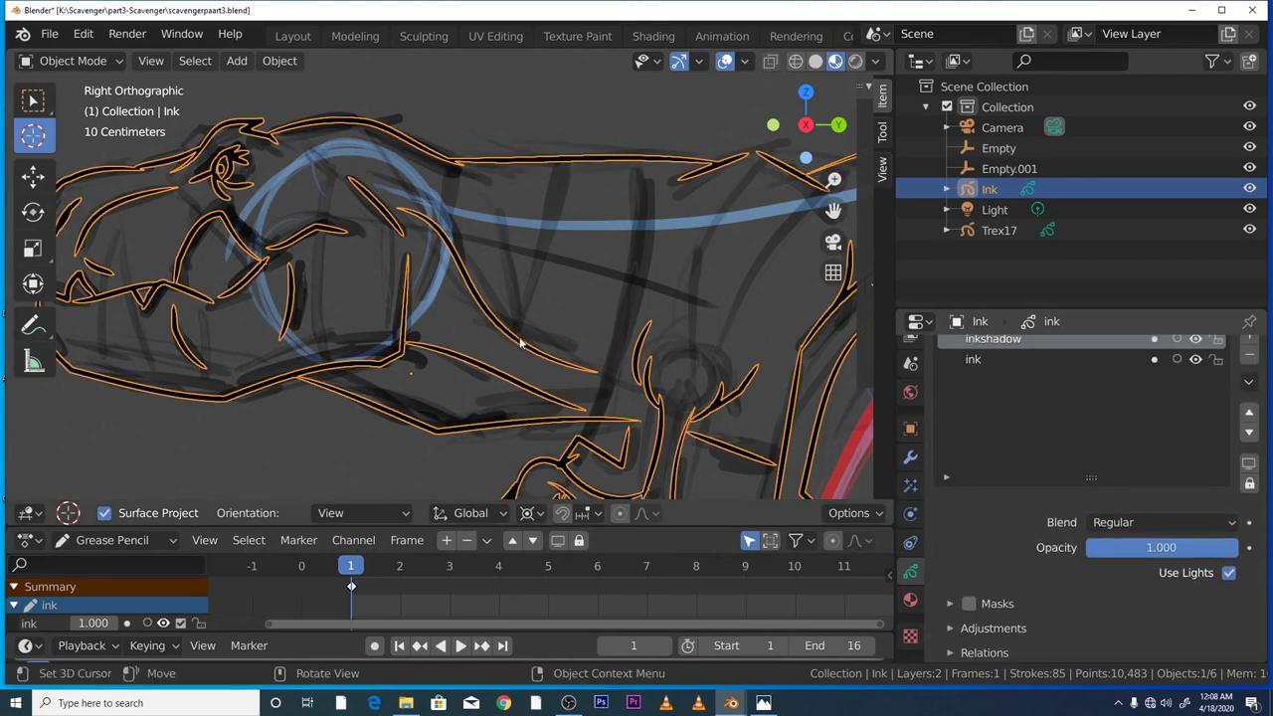
pyautogui.click(95, 64)
pyautogui.click(78, 157)
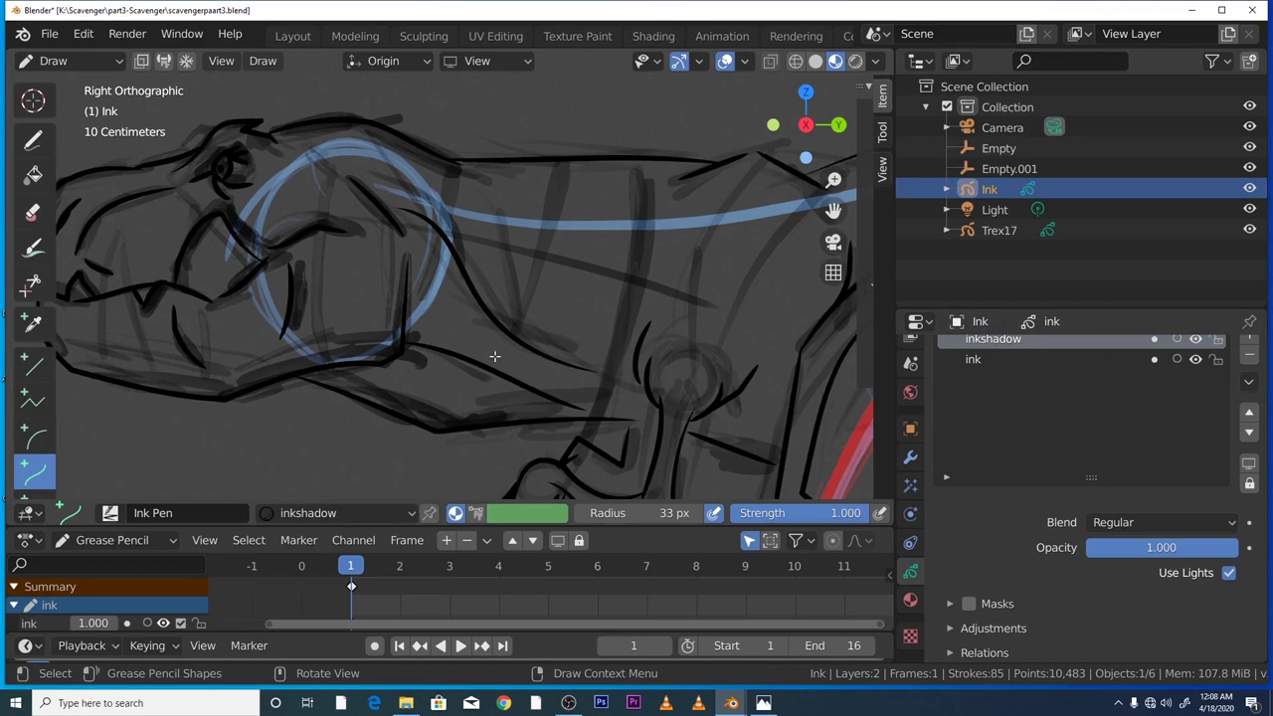
# - Turn off Stroke and turn on Fill for the inkshadow material
pyautogui.scroll(-2, 987, 517)
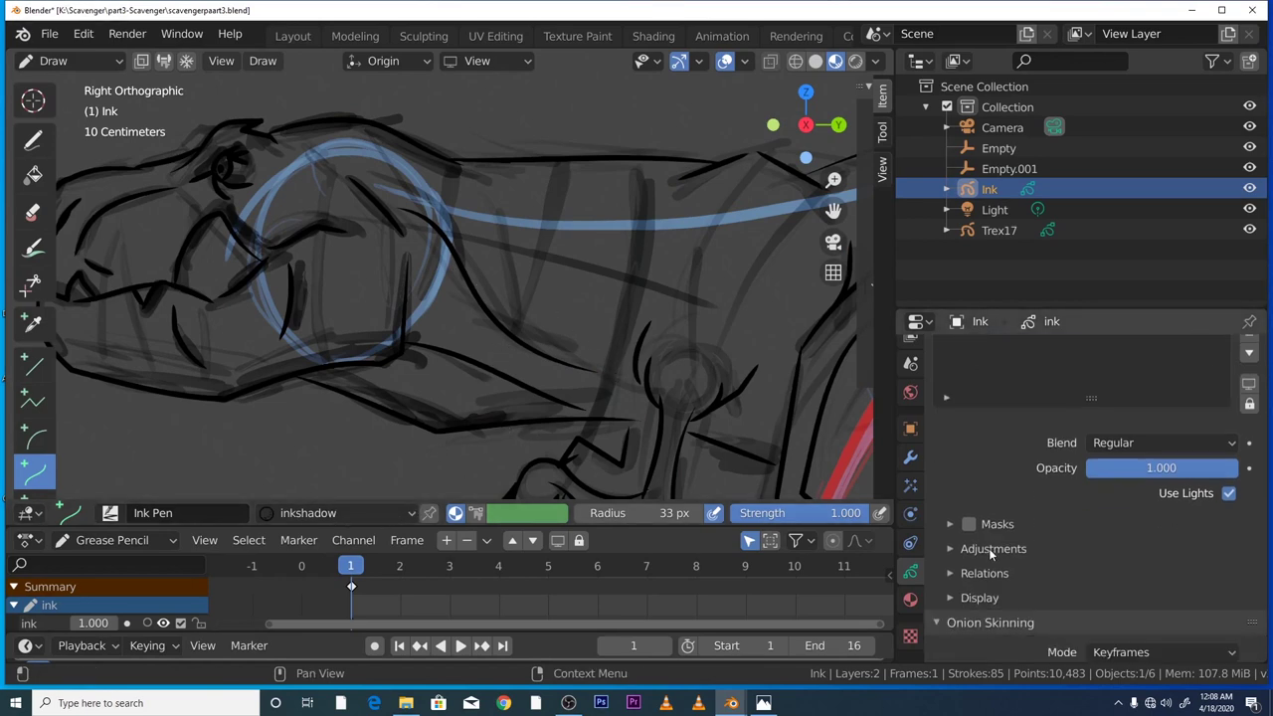
pyautogui.click(909, 601)
pyautogui.scroll(-5, 945, 559)
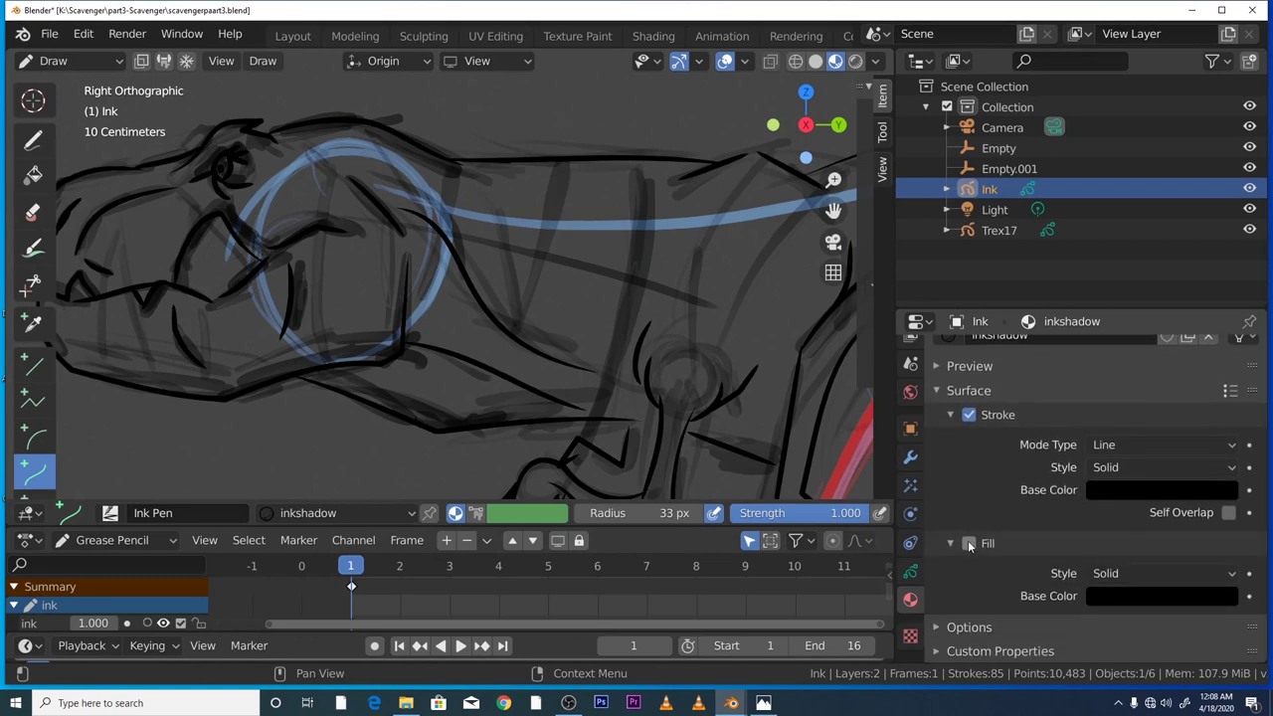
pyautogui.click(970, 416)
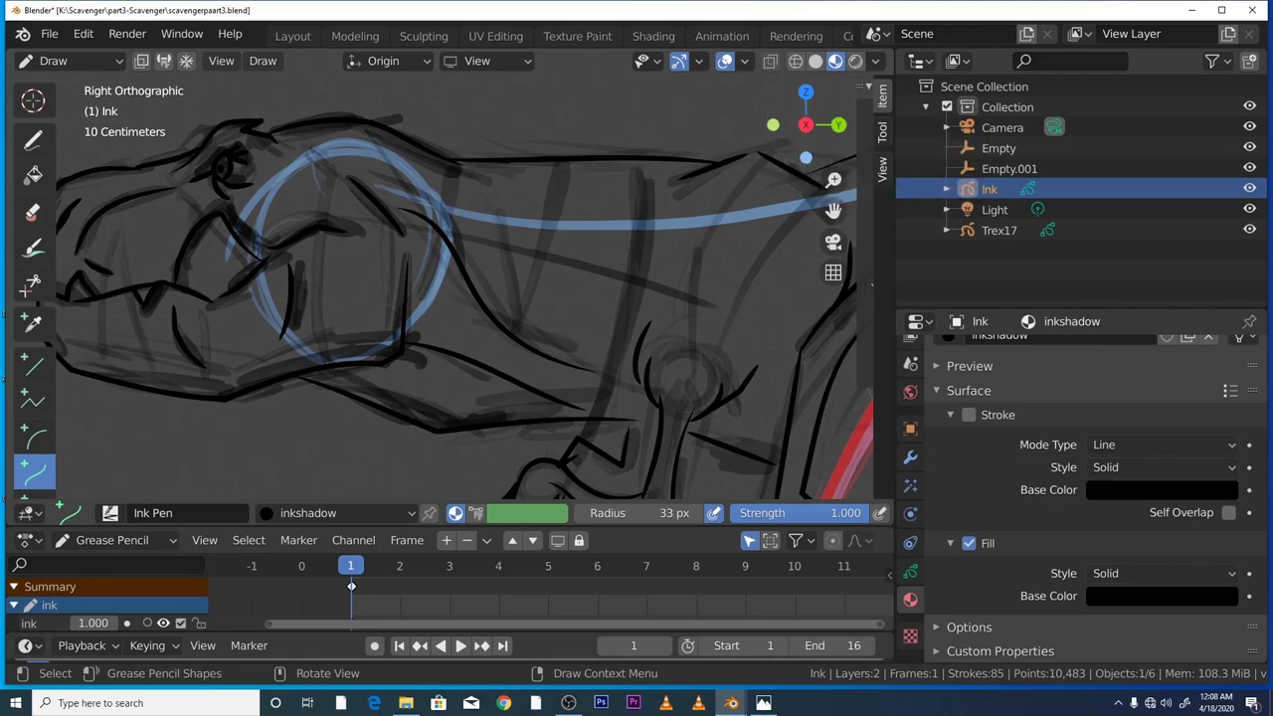
# - Draw a slightly bent shadow curve from the jaw's rear vertical line down to the start of the neck line
pyautogui.click(33, 141)
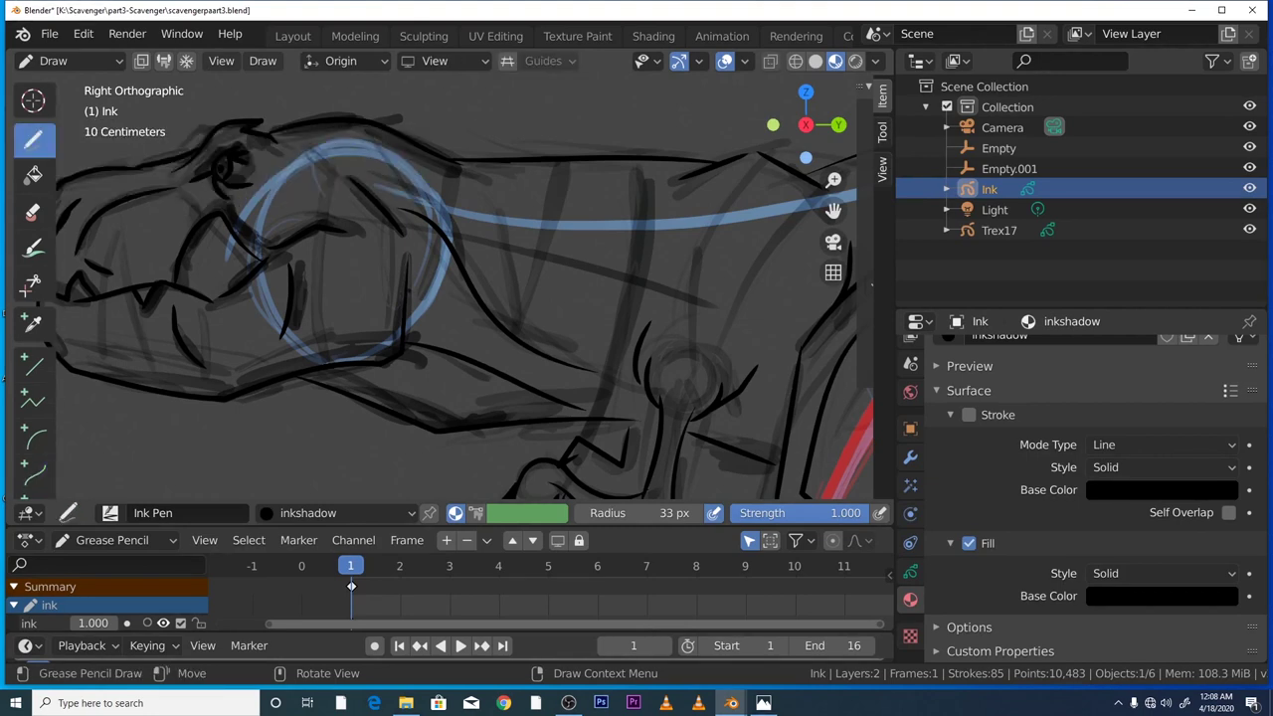
pyautogui.click(33, 471)
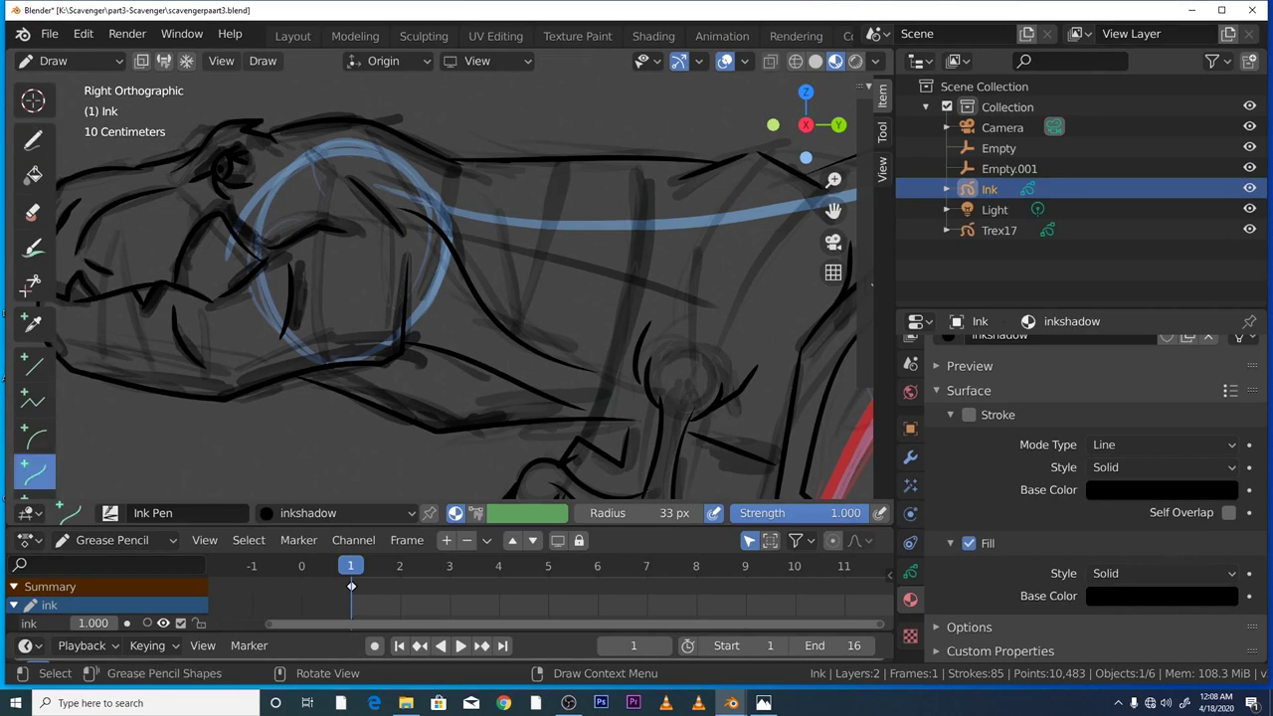
pyautogui.moveTo(405, 282); pyautogui.dragTo(439, 350)
pyautogui.moveTo(418, 303); pyautogui.dragTo(421, 333)
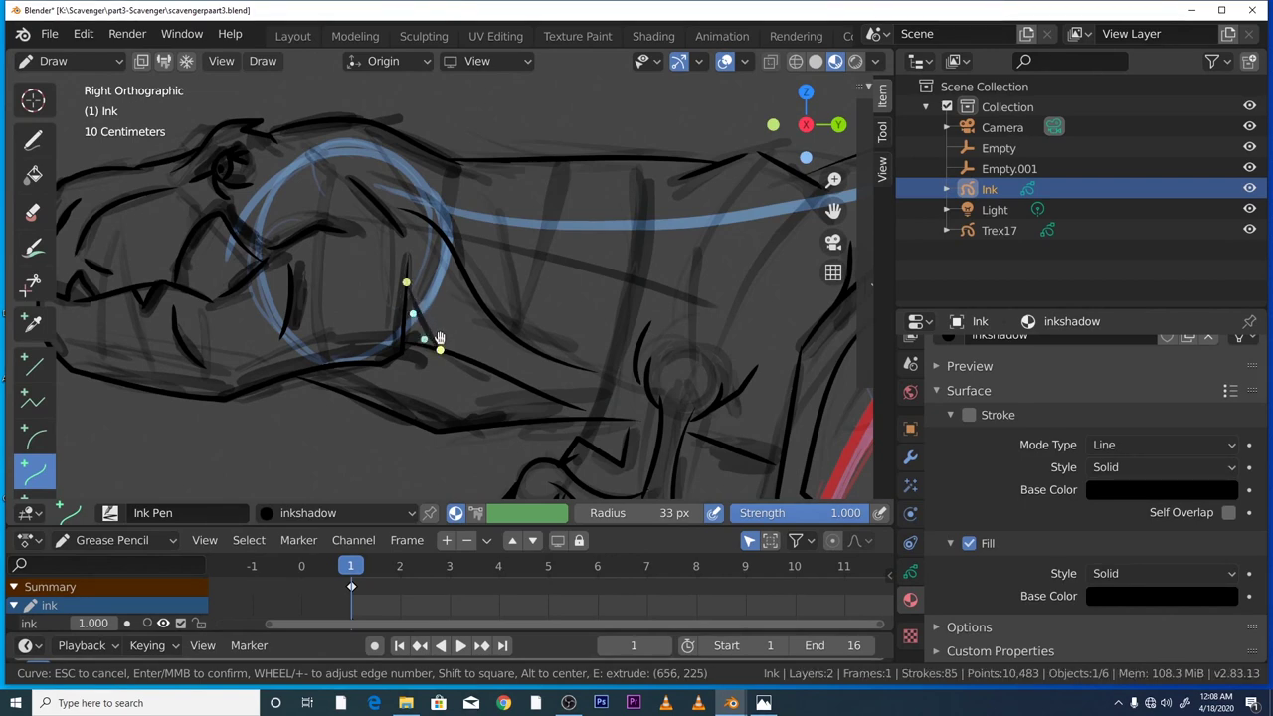
pyautogui.press('Return')
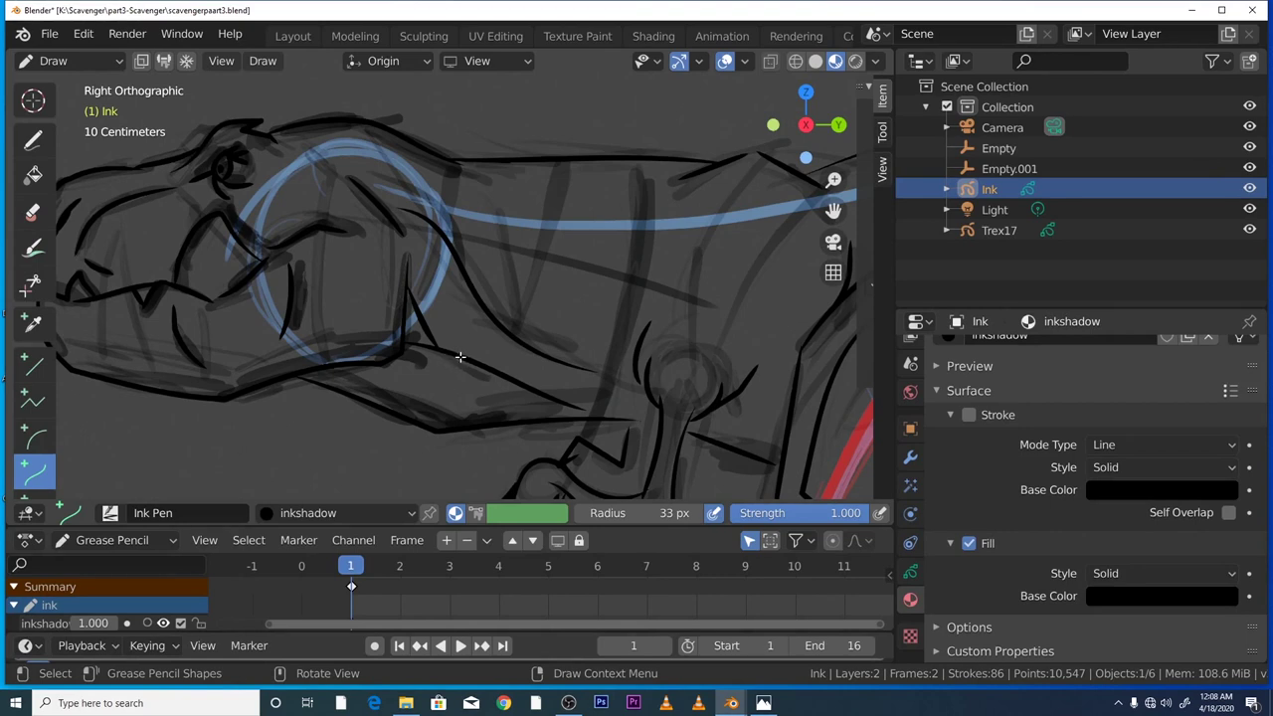
# - Draw a filled, extruded shadow curve under the rear of the lower jaw, between the jawline and the throat line
pyautogui.moveTo(455, 356)
pyautogui.mouseDown()
pyautogui.moveTo(354, 391)
pyautogui.moveTo(362, 403)
pyautogui.moveTo(423, 364)
pyautogui.moveTo(297, 375)
pyautogui.moveTo(380, 363)
pyautogui.moveTo(350, 356)
pyautogui.mouseUp()
pyautogui.press('e')
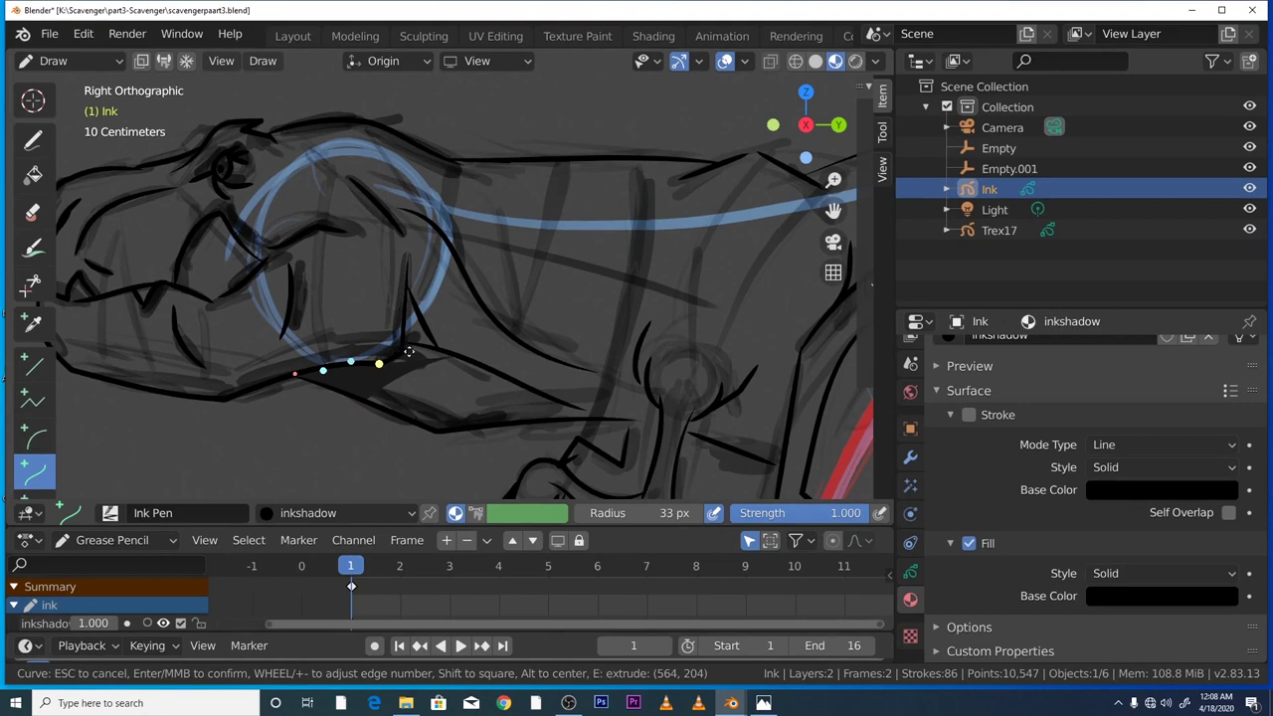
pyautogui.press('e')
pyautogui.press('Return')
# - Fill the triangular area behind the jaw corner with an extruded shadow curve that joins the shadow under the jaw
pyautogui.moveTo(403, 350); pyautogui.dragTo(406, 289)
pyautogui.press('e')
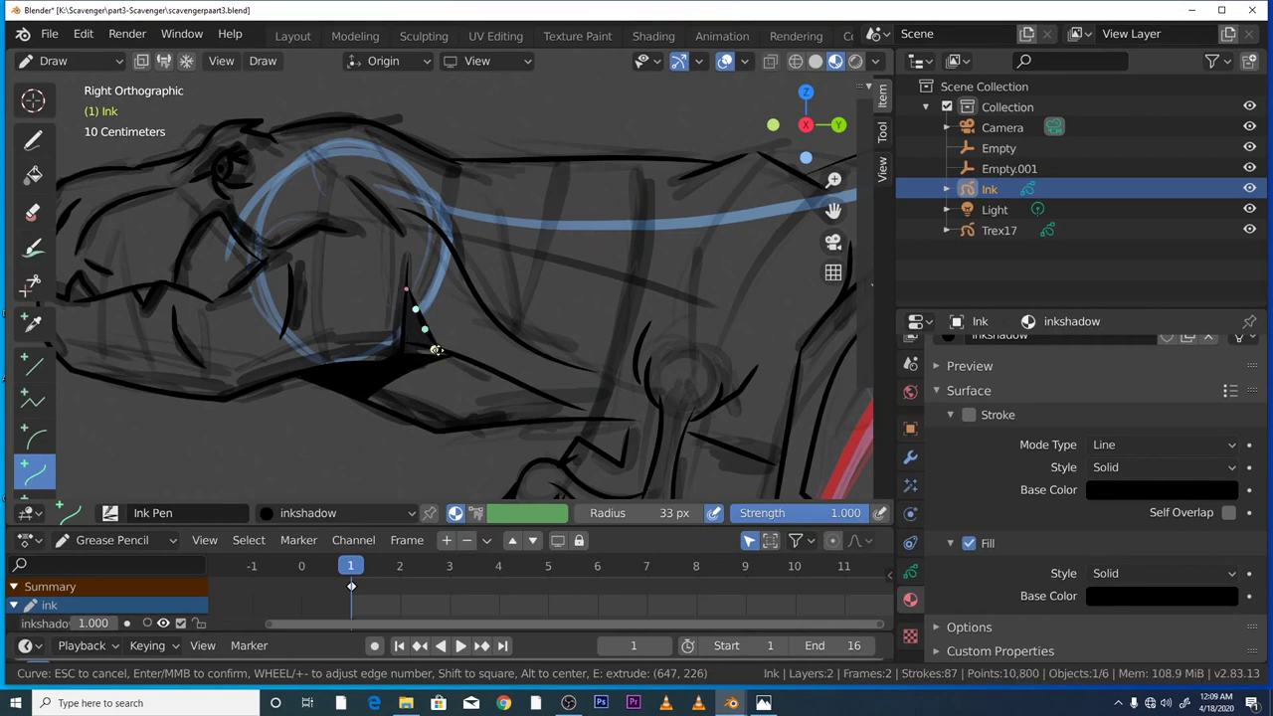
pyautogui.click(449, 356)
pyautogui.press('e')
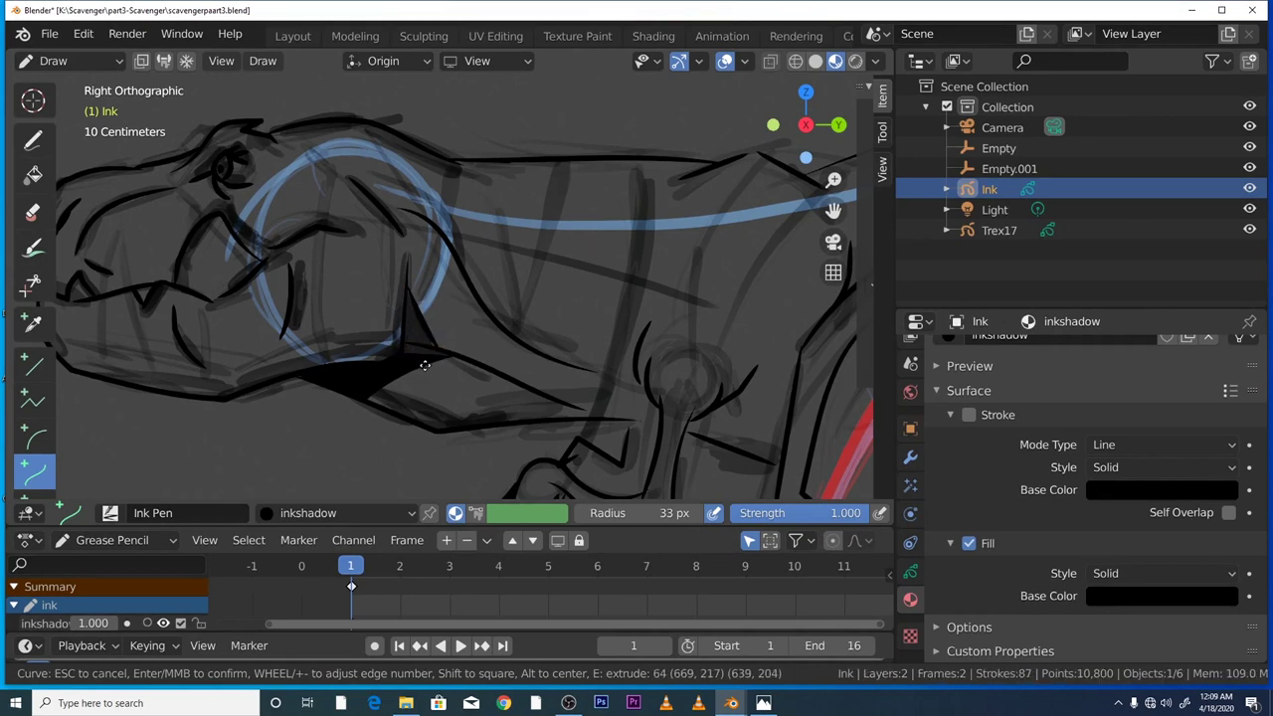
pyautogui.click(415, 367)
pyautogui.press('Return')
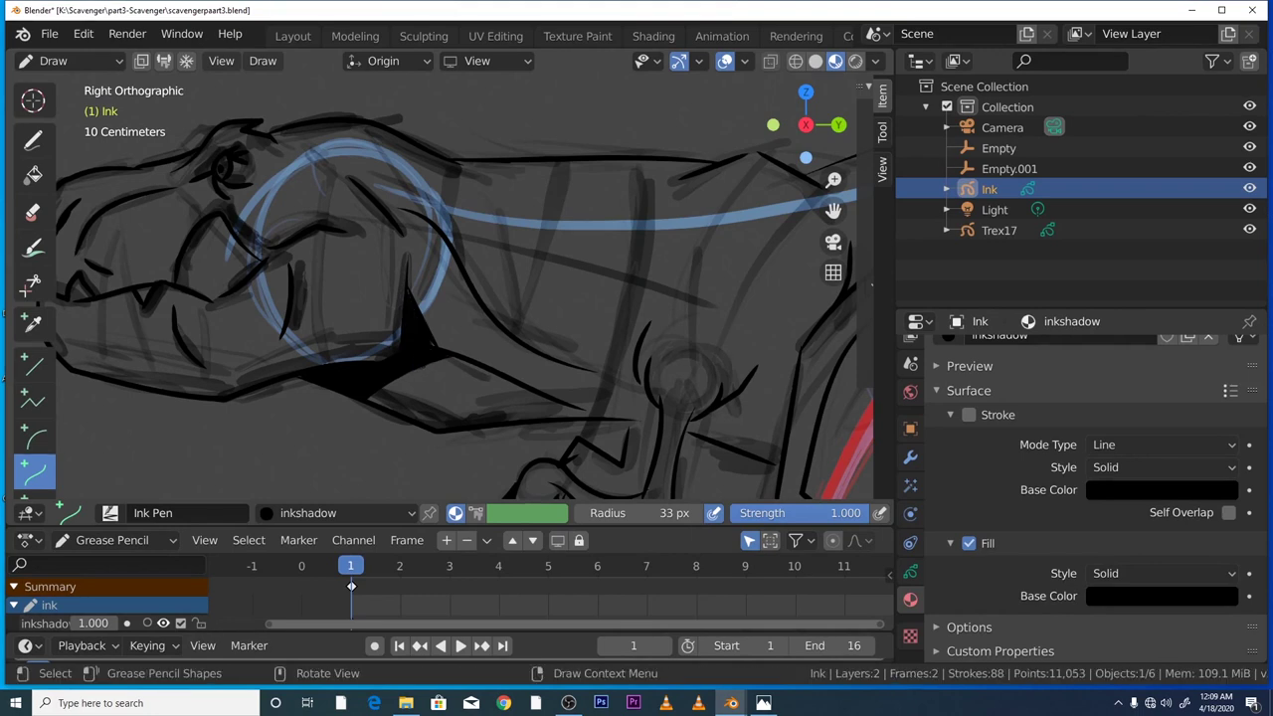
# - Patch the shadow behind the jaw corner with a small filled curve and short freehand strokes, undoing the last stroke
pyautogui.moveTo(435, 345); pyautogui.dragTo(424, 339)
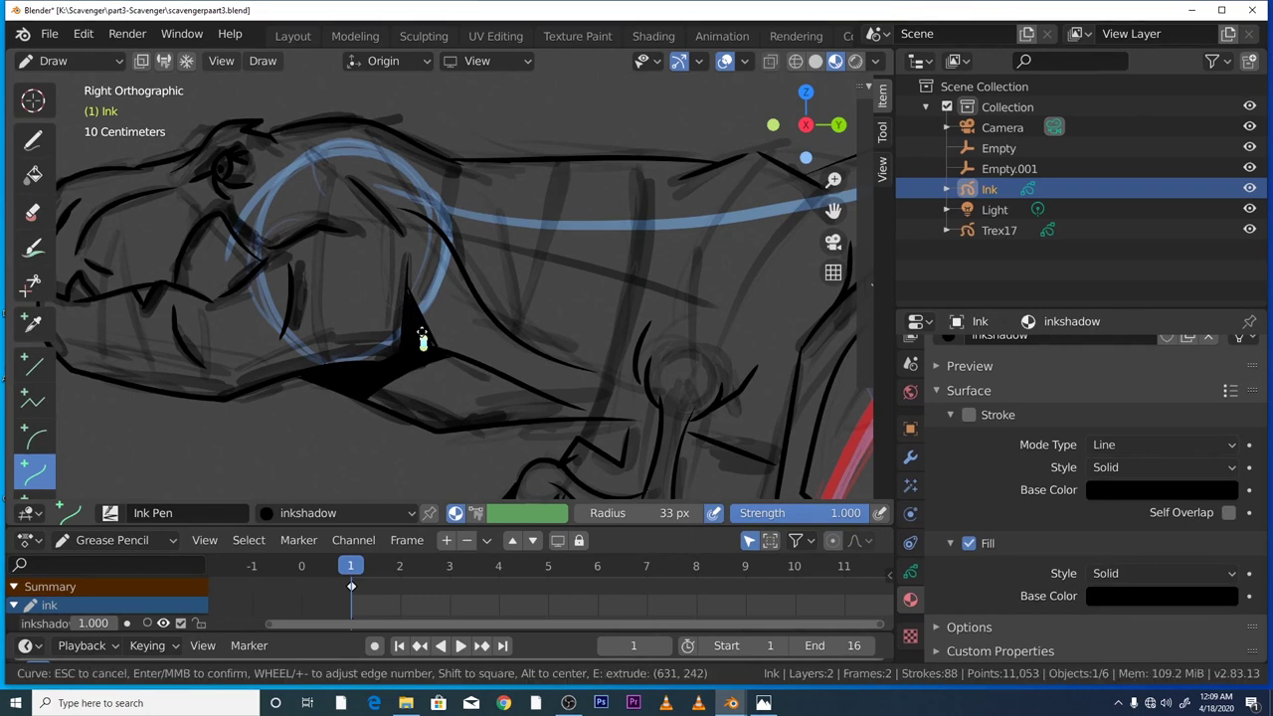
pyautogui.press('Return')
pyautogui.click(33, 139)
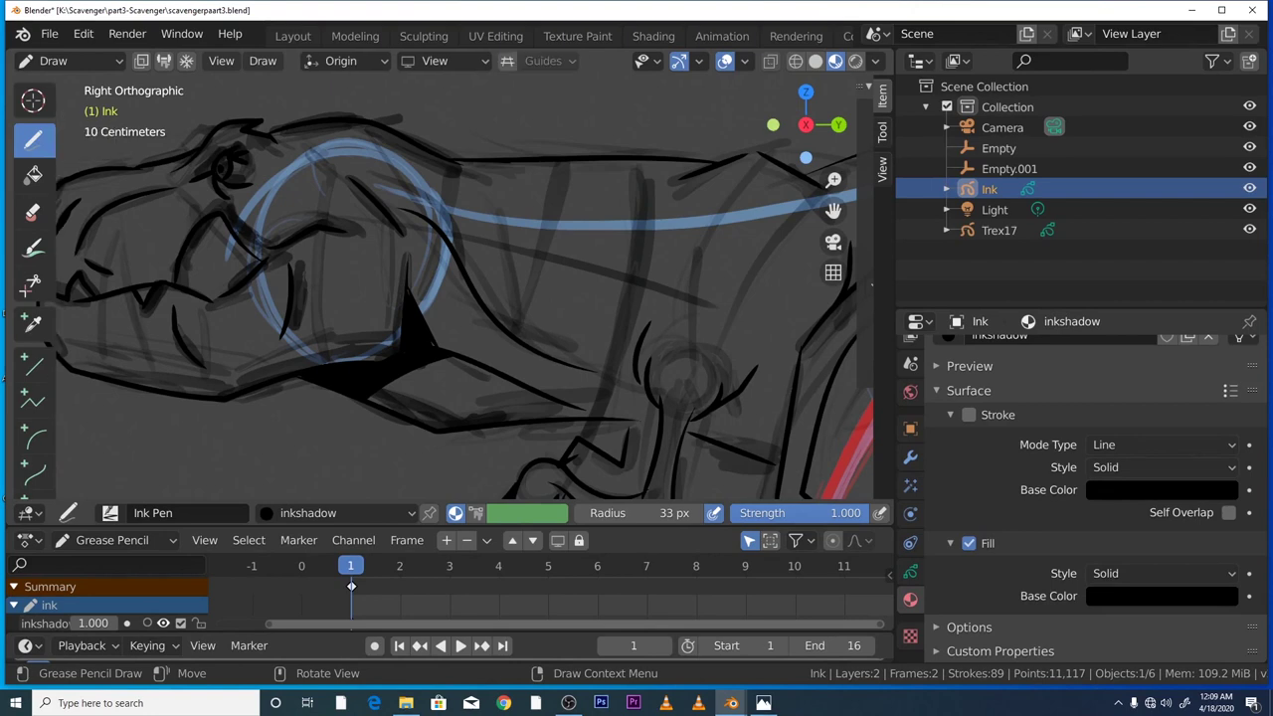
pyautogui.moveTo(426, 340); pyautogui.dragTo(438, 350)
pyautogui.moveTo(440, 357)
pyautogui.mouseDown()
pyautogui.moveTo(465, 368)
pyautogui.moveTo(443, 359)
pyautogui.mouseUp()
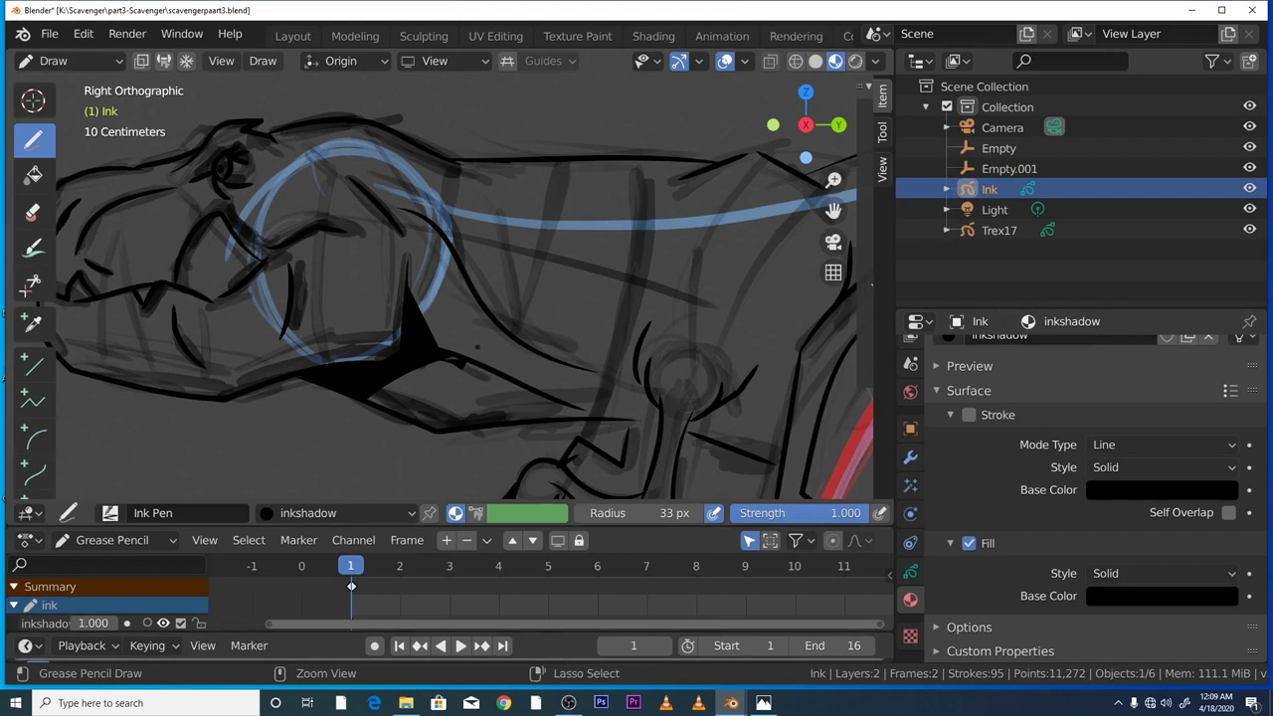
pyautogui.hotkey('ctrl', 'z')
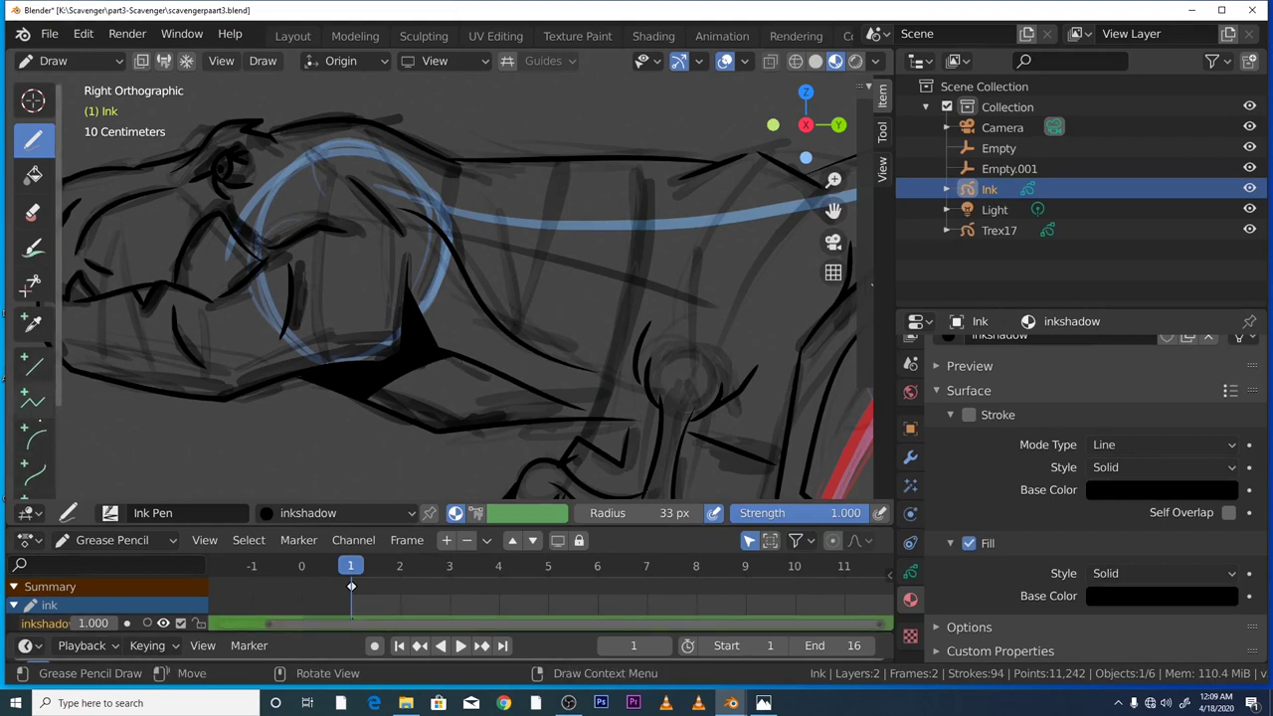
# - Draw a filled shadow curve that tapers from the jaw corner along the upper throat line
pyautogui.click(33, 472)
pyautogui.moveTo(433, 357)
pyautogui.mouseDown()
pyautogui.moveTo(506, 377)
pyautogui.moveTo(451, 345)
pyautogui.mouseUp()
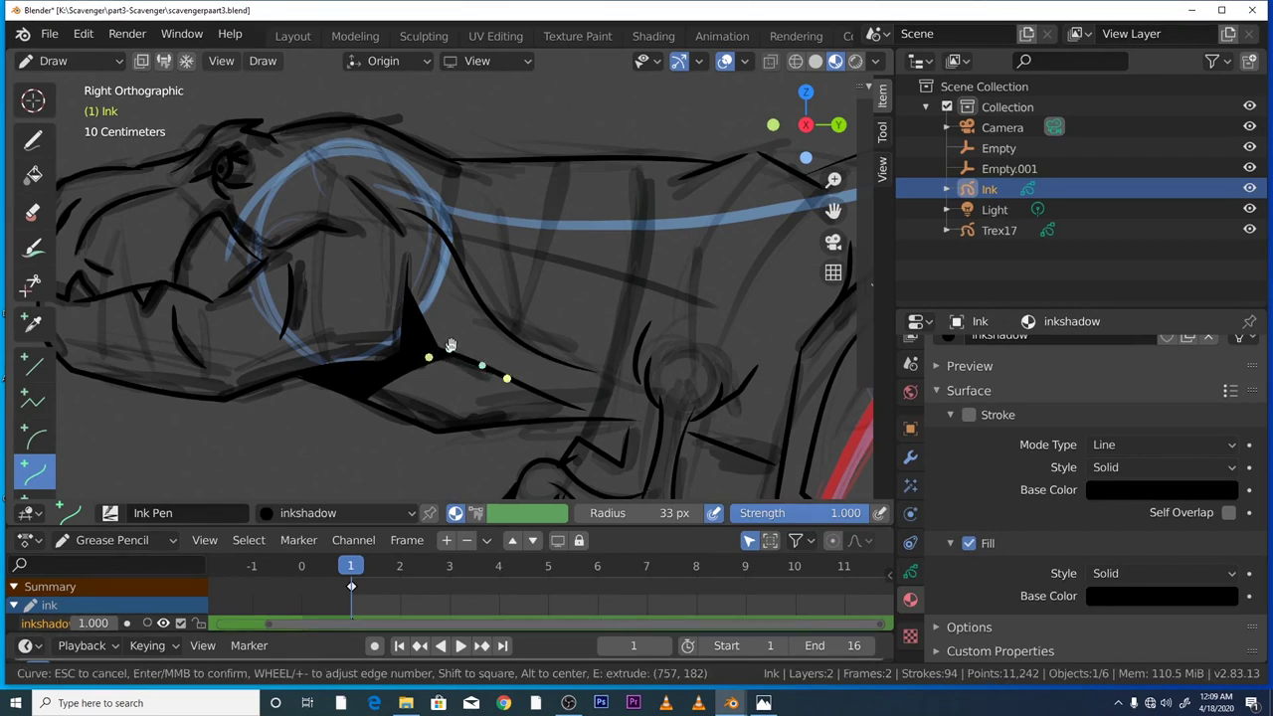
pyautogui.press('Return')
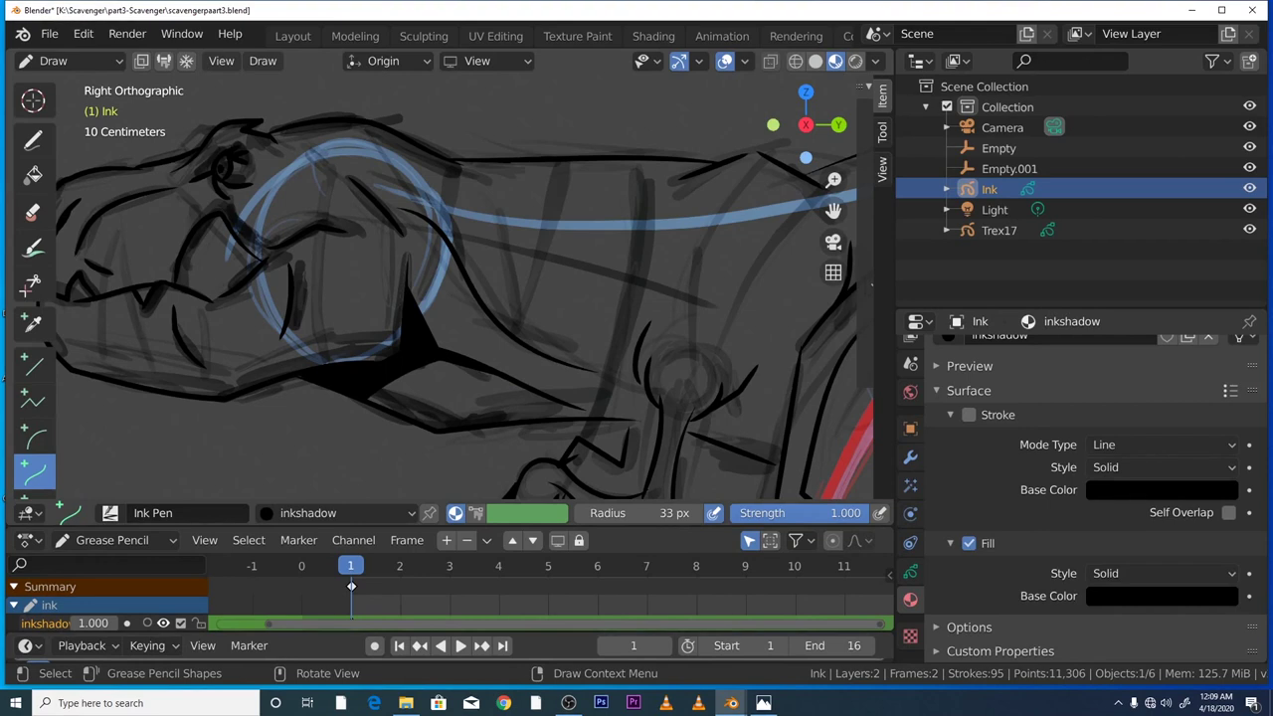
pyautogui.scroll(-2, 311, 450)
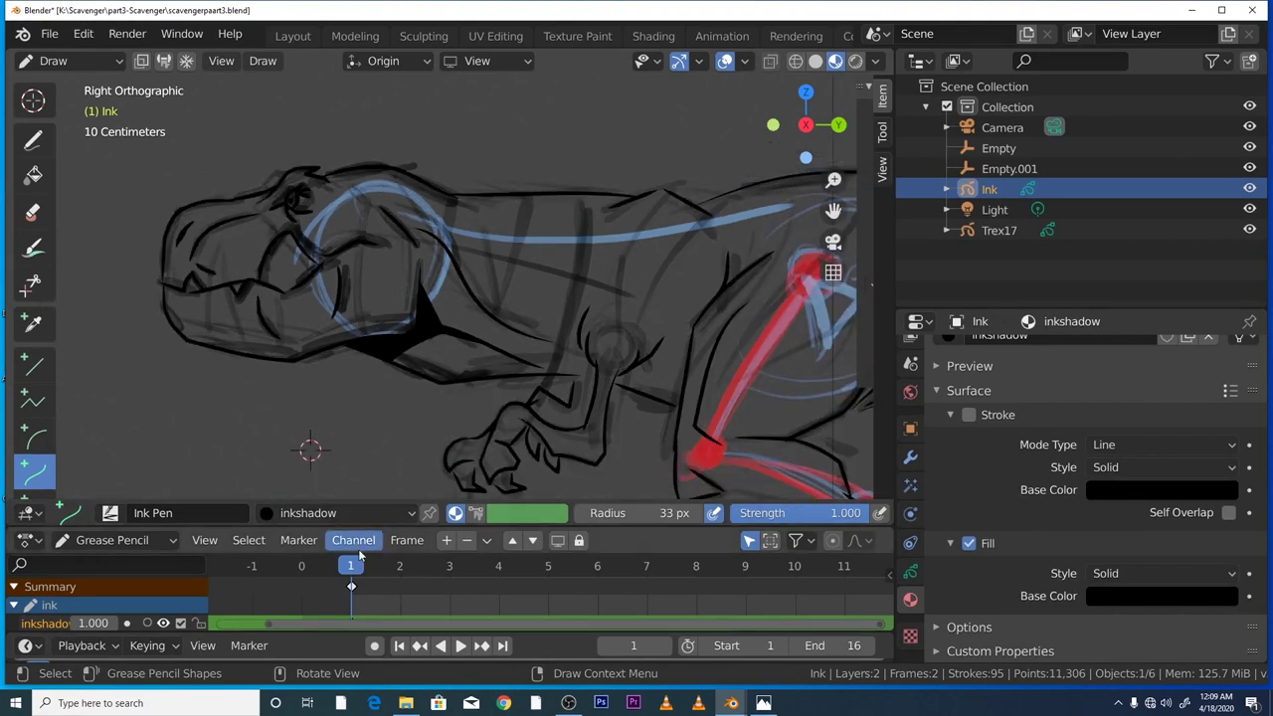
pyautogui.scroll(-3, 356, 398)
pyautogui.scroll(1, 355, 398)
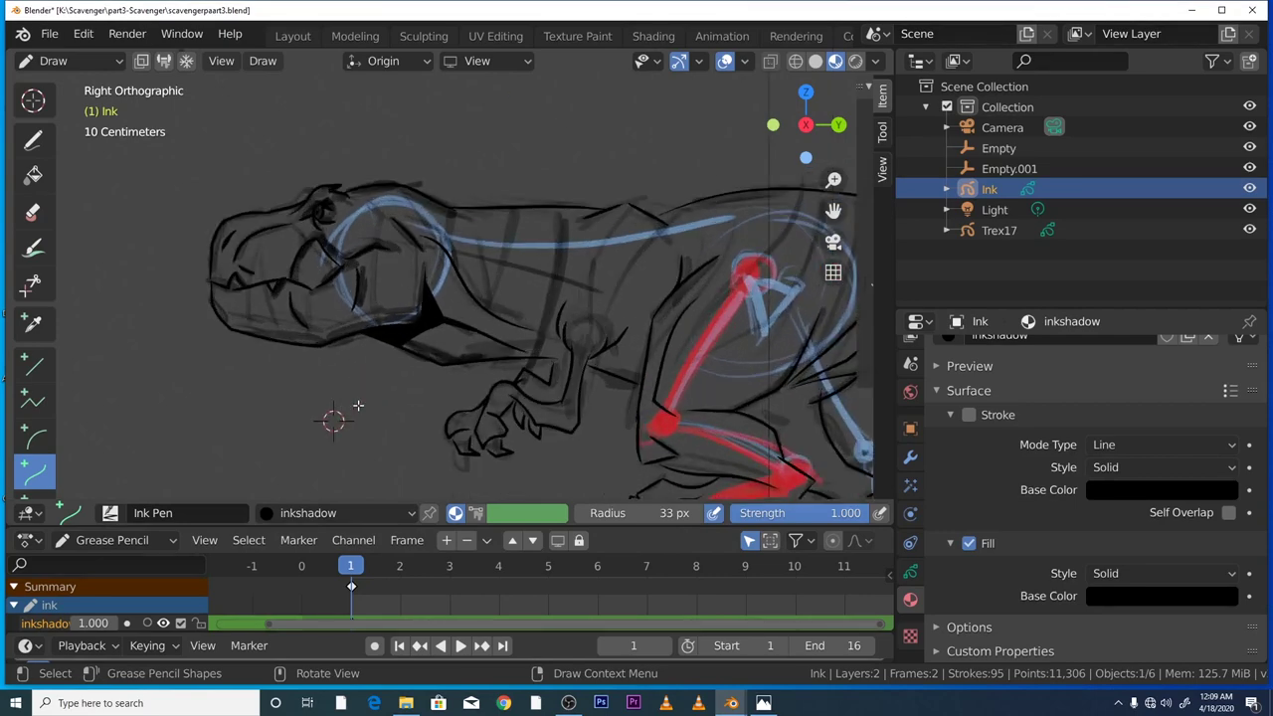
# - Play and scrub frames 1 to 7 to compare the inked T-rex with the rough animation, then return to frame 1
pyautogui.scroll(4, 1002, 439)
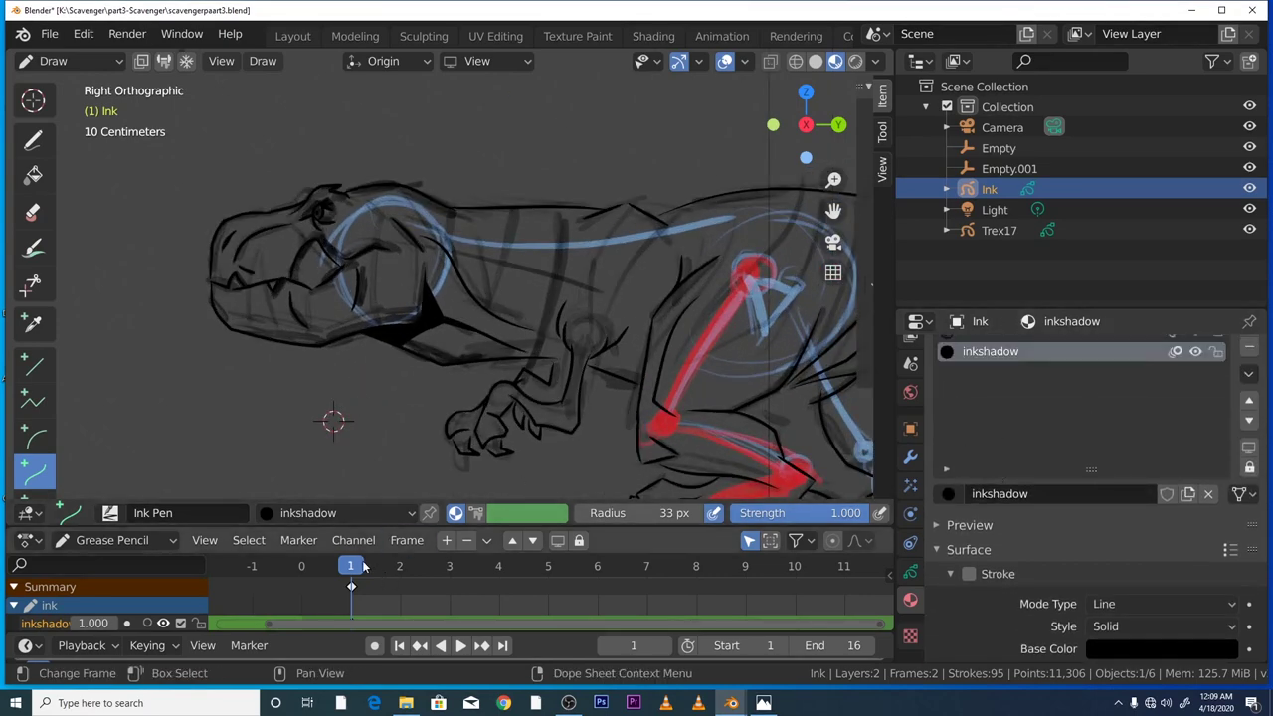
pyautogui.moveTo(359, 567); pyautogui.dragTo(548, 567)
pyautogui.scroll(-2, 484, 356)
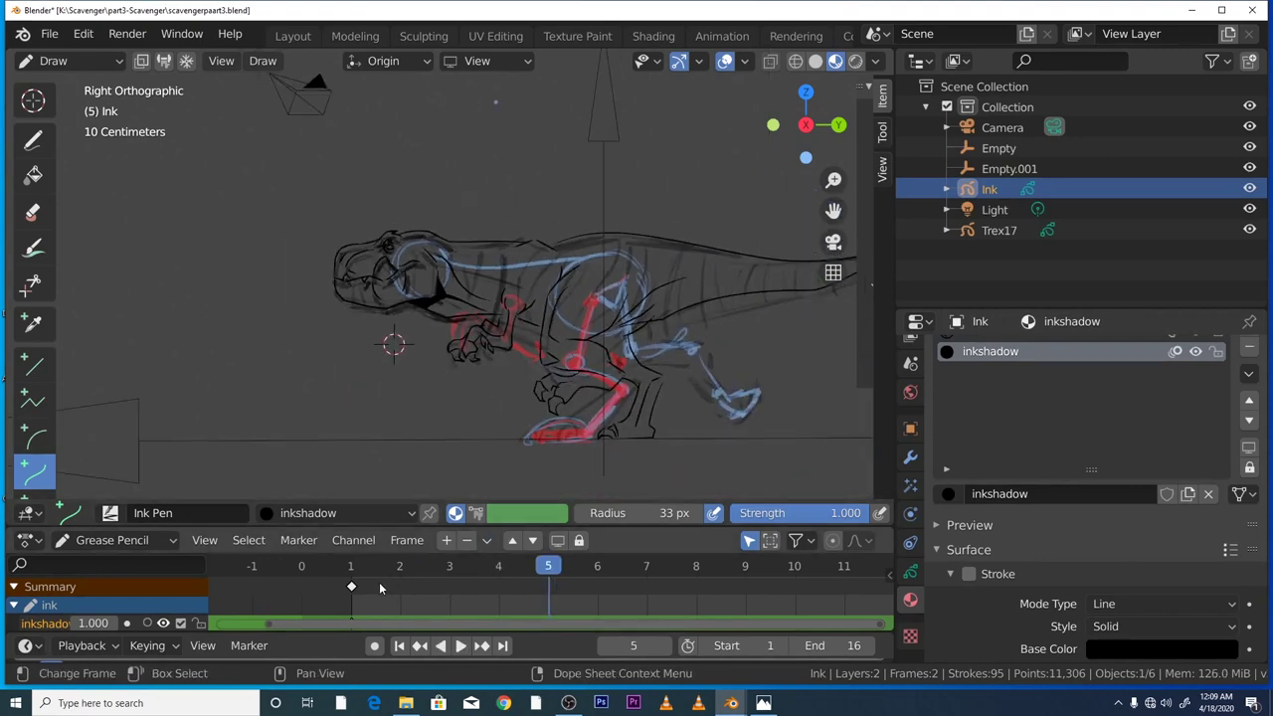
pyautogui.press('space')
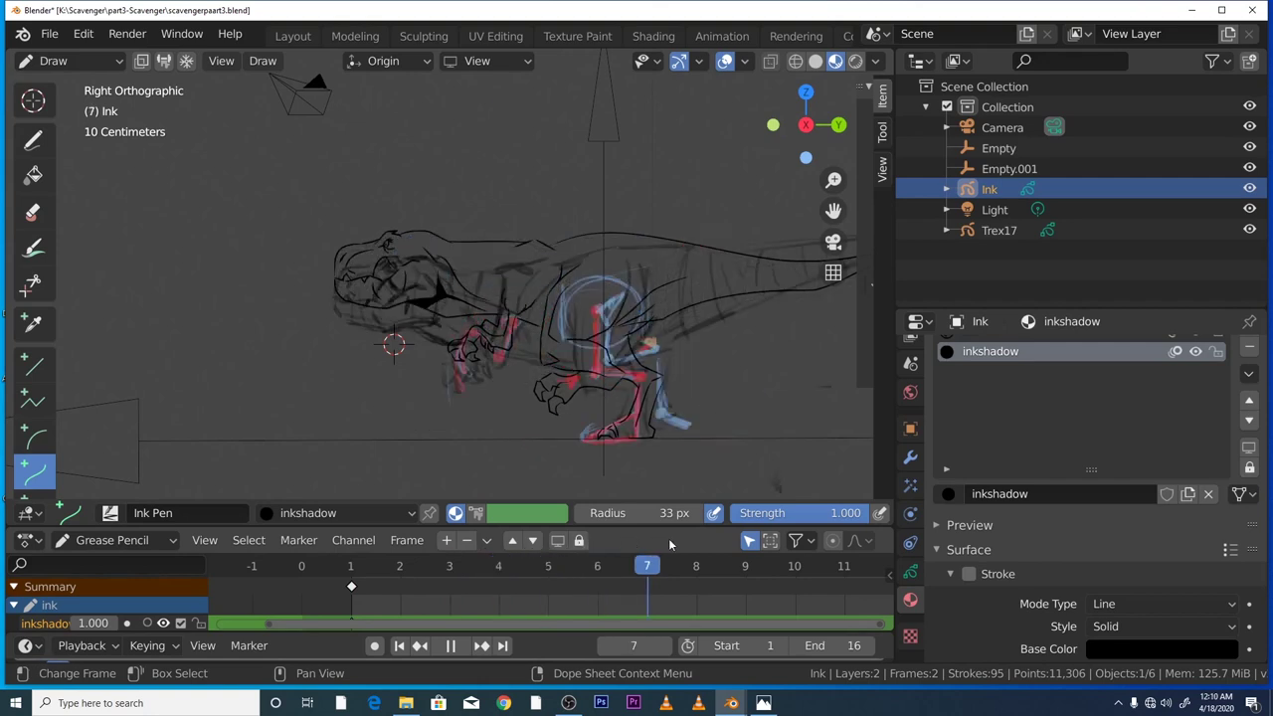
pyautogui.moveTo(686, 564)
pyautogui.mouseDown()
pyautogui.moveTo(356, 563)
pyautogui.moveTo(583, 561)
pyautogui.moveTo(426, 563)
pyautogui.moveTo(462, 560)
pyautogui.mouseUp()
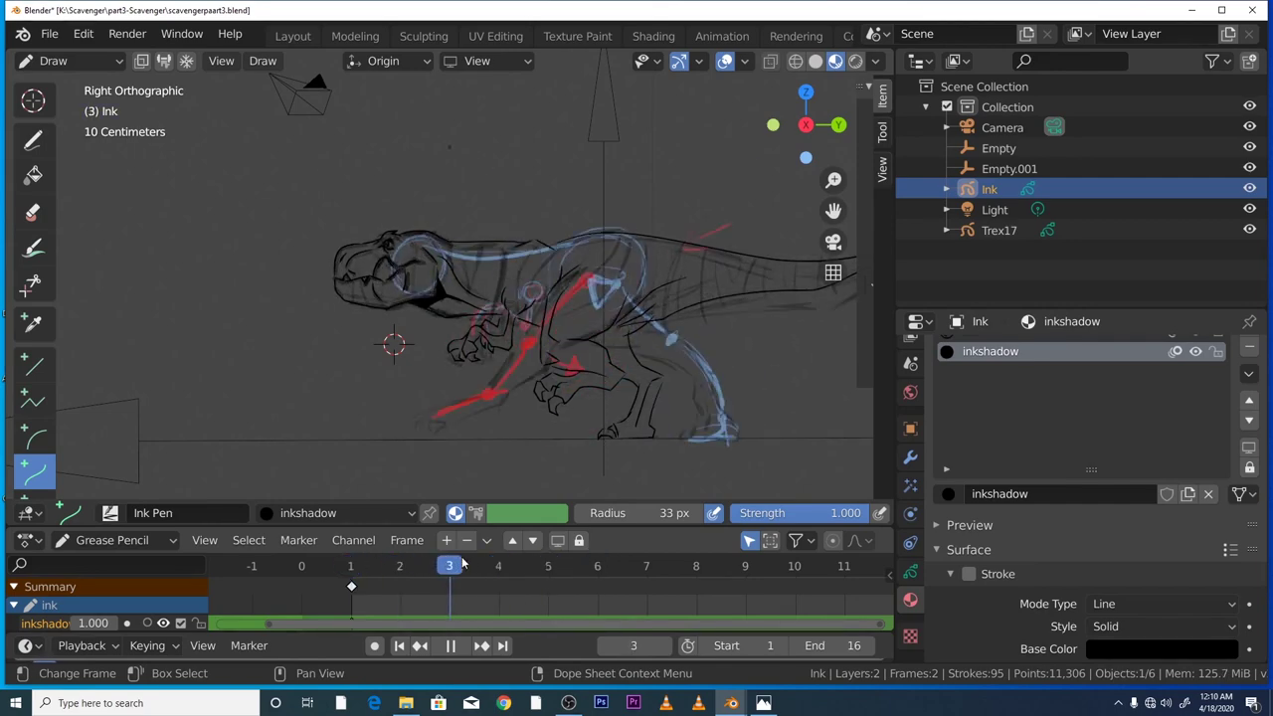
pyautogui.press('Right')
pyautogui.scroll(4, 355, 364)
pyautogui.press('space')
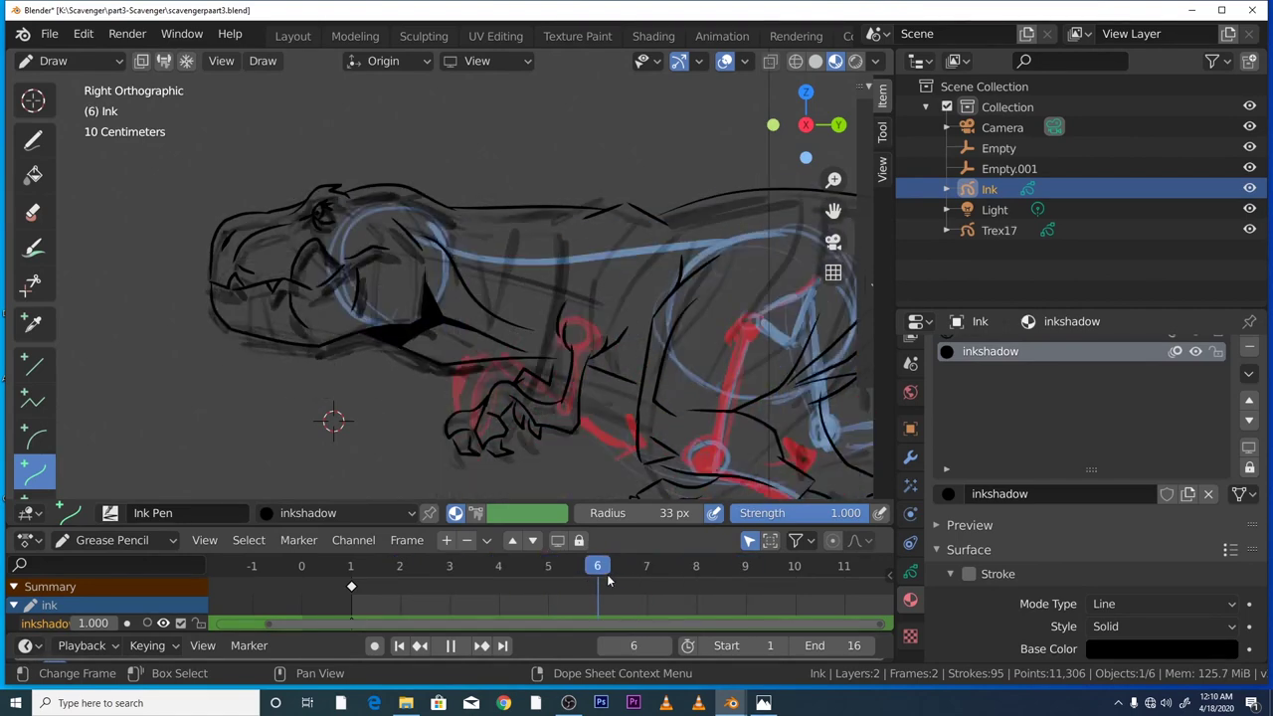
pyautogui.press('space')
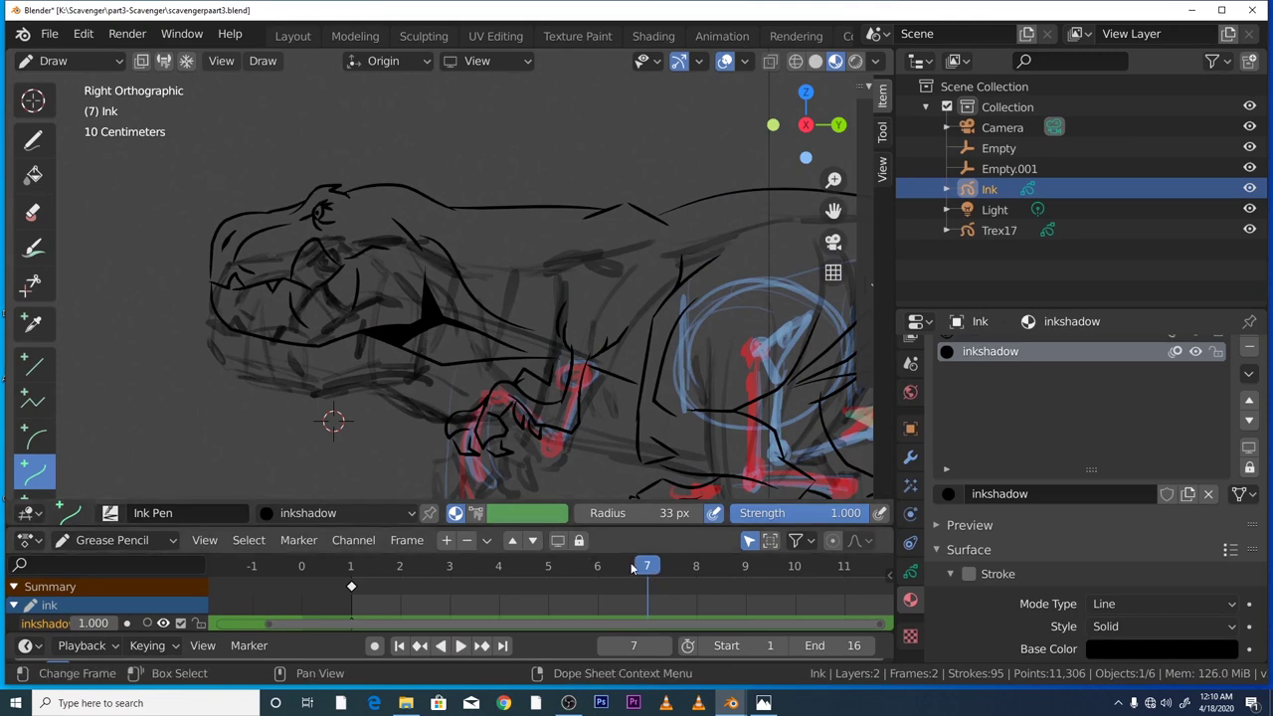
pyautogui.moveTo(643, 569); pyautogui.dragTo(358, 577)
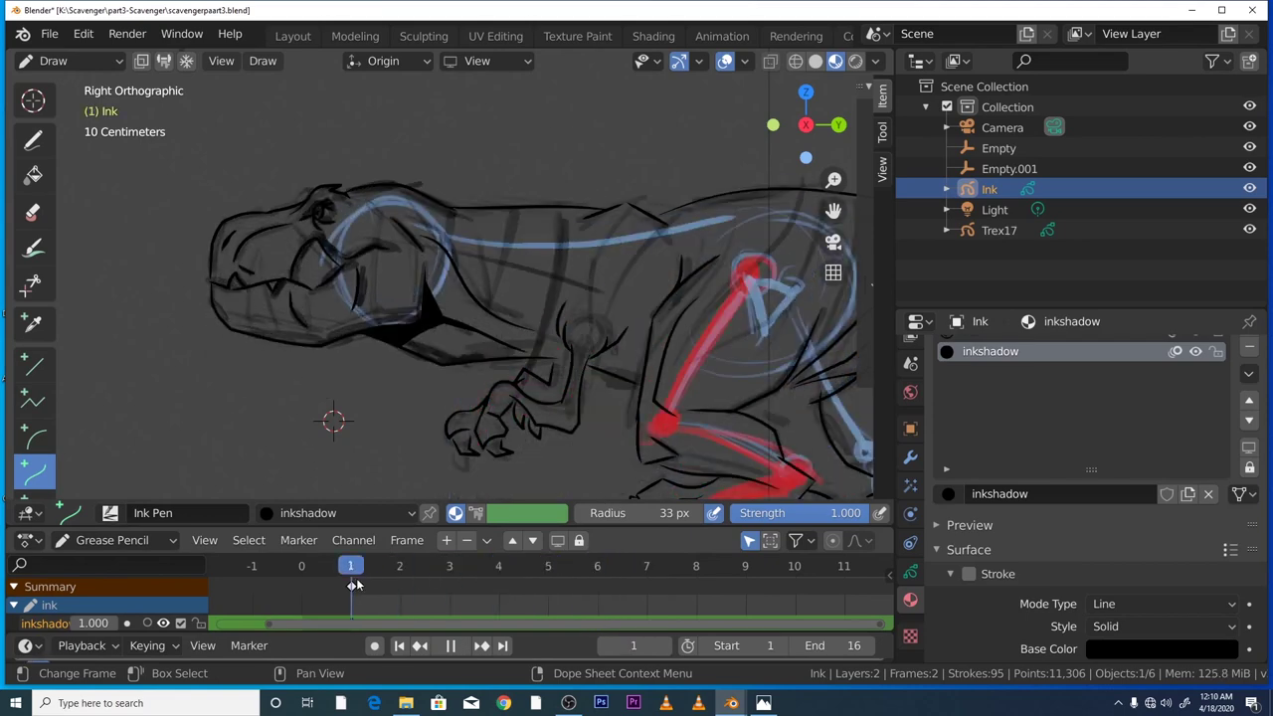
# - Replay the first frames and examine how the rough head and body move against the ink drawing, ending on frame 1
pyautogui.press('space')
pyautogui.press('space')
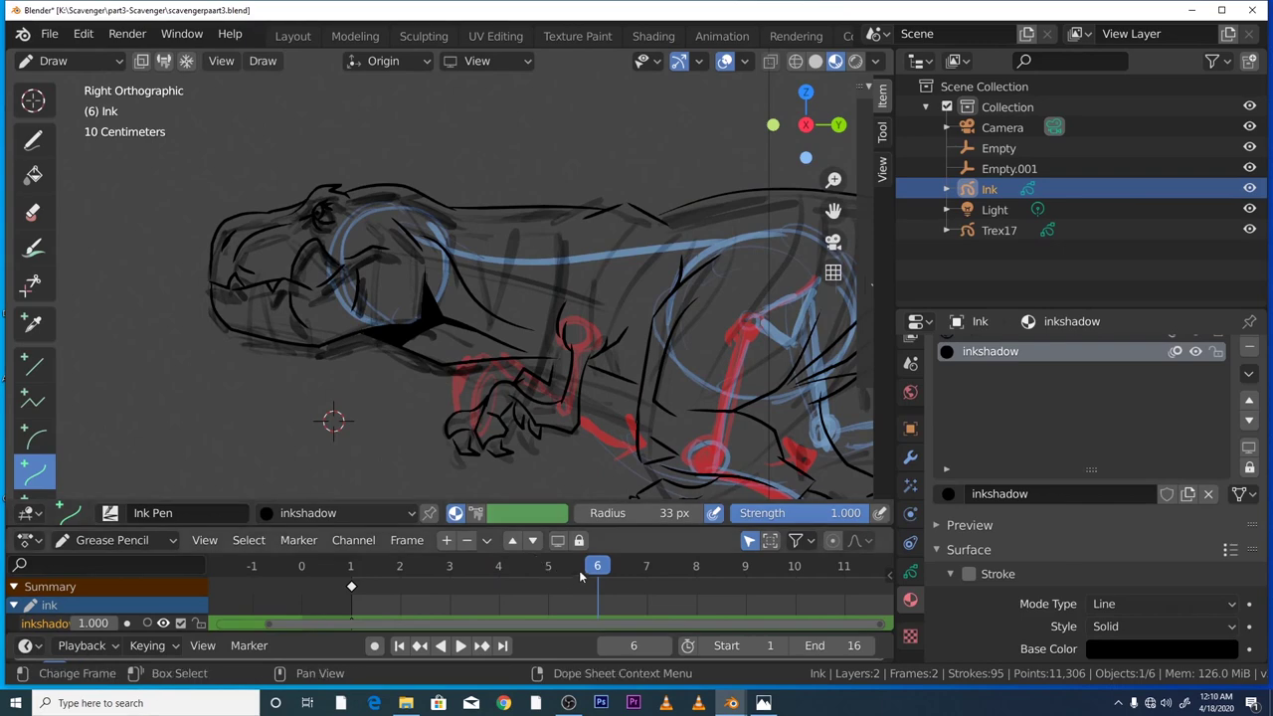
pyautogui.press('space')
pyautogui.moveTo(603, 569)
pyautogui.mouseDown()
pyautogui.moveTo(694, 573)
pyautogui.moveTo(548, 572)
pyautogui.moveTo(697, 557)
pyautogui.moveTo(363, 562)
pyautogui.moveTo(548, 567)
pyautogui.mouseUp()
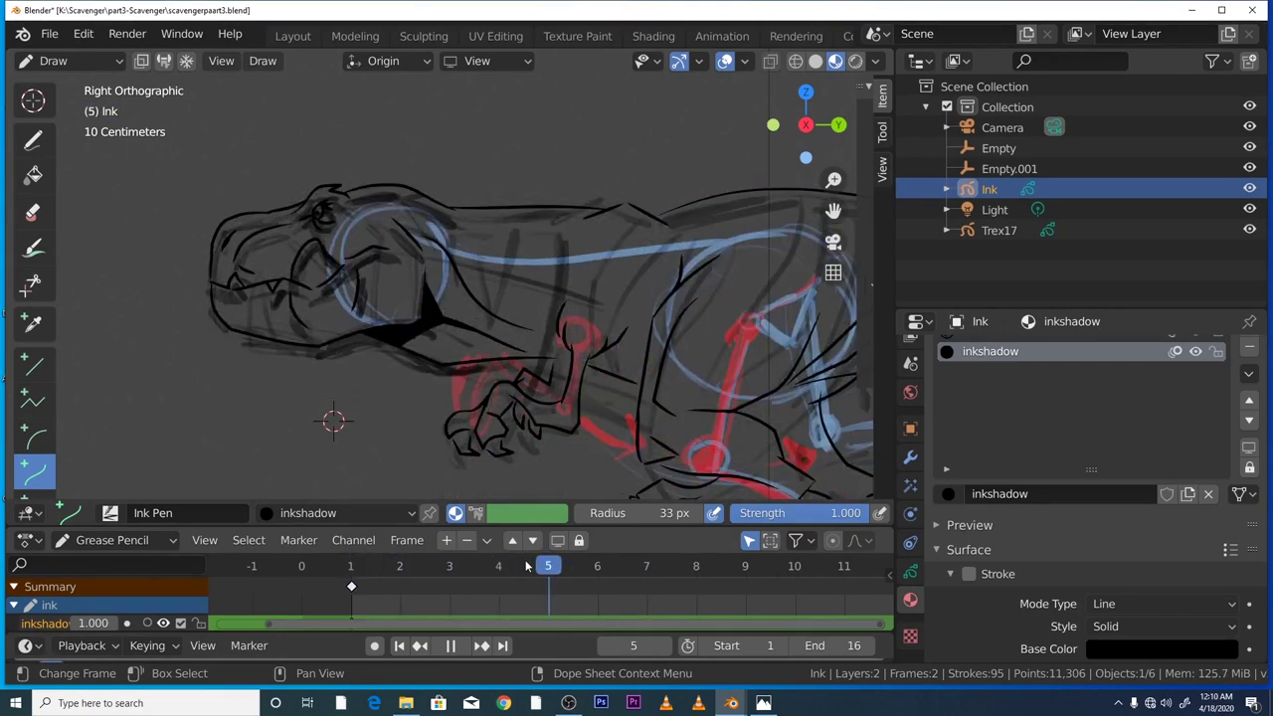
pyautogui.scroll(-2, 467, 411)
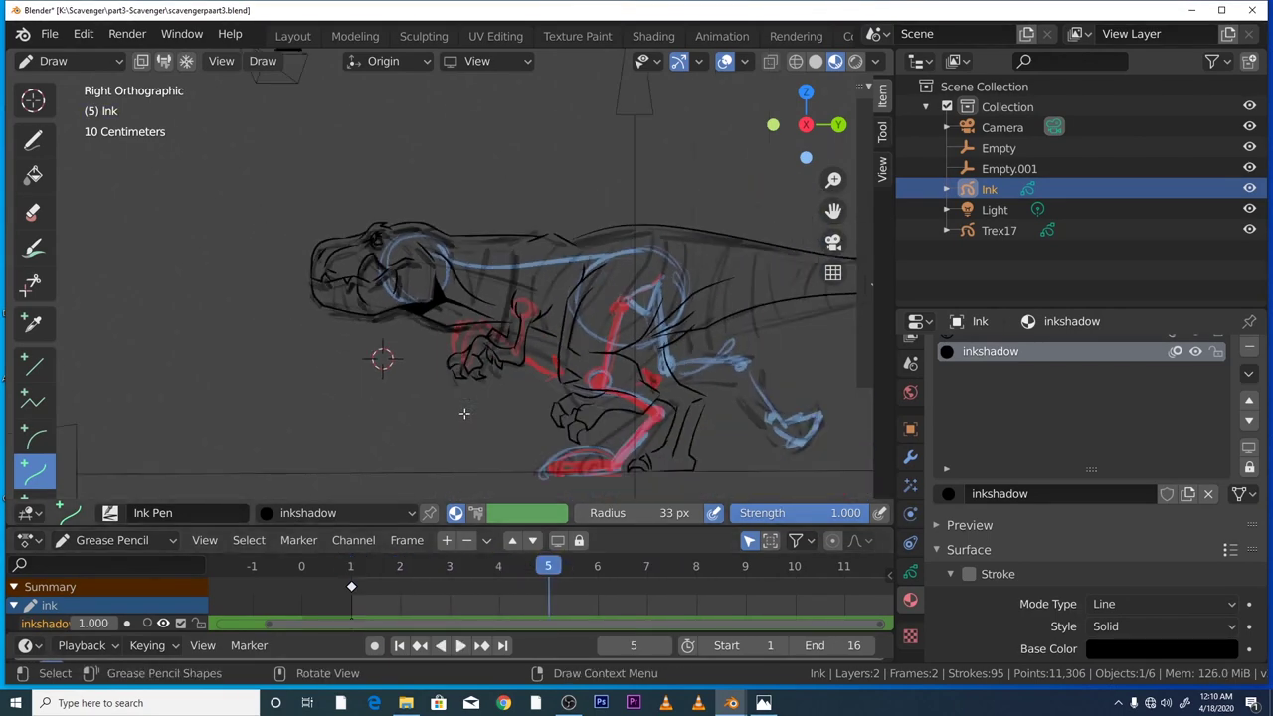
pyautogui.scroll(1, 463, 413)
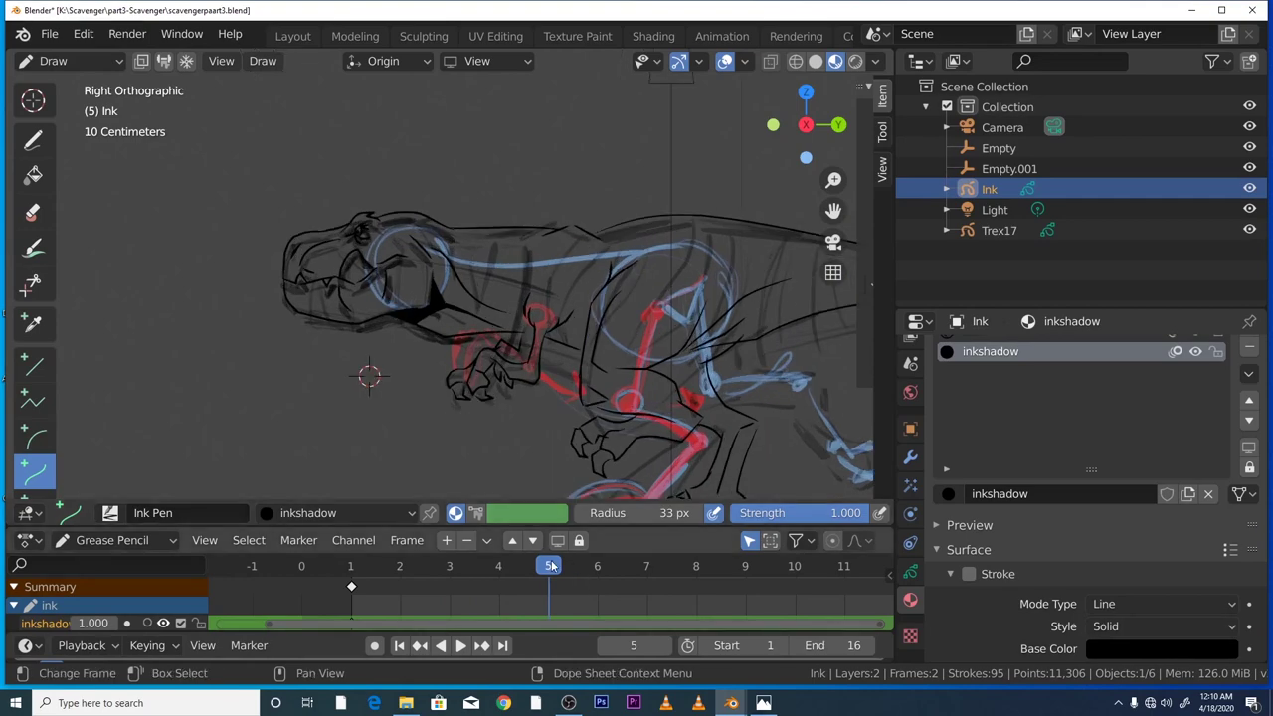
pyautogui.press('space')
pyautogui.moveTo(641, 581); pyautogui.dragTo(363, 573)
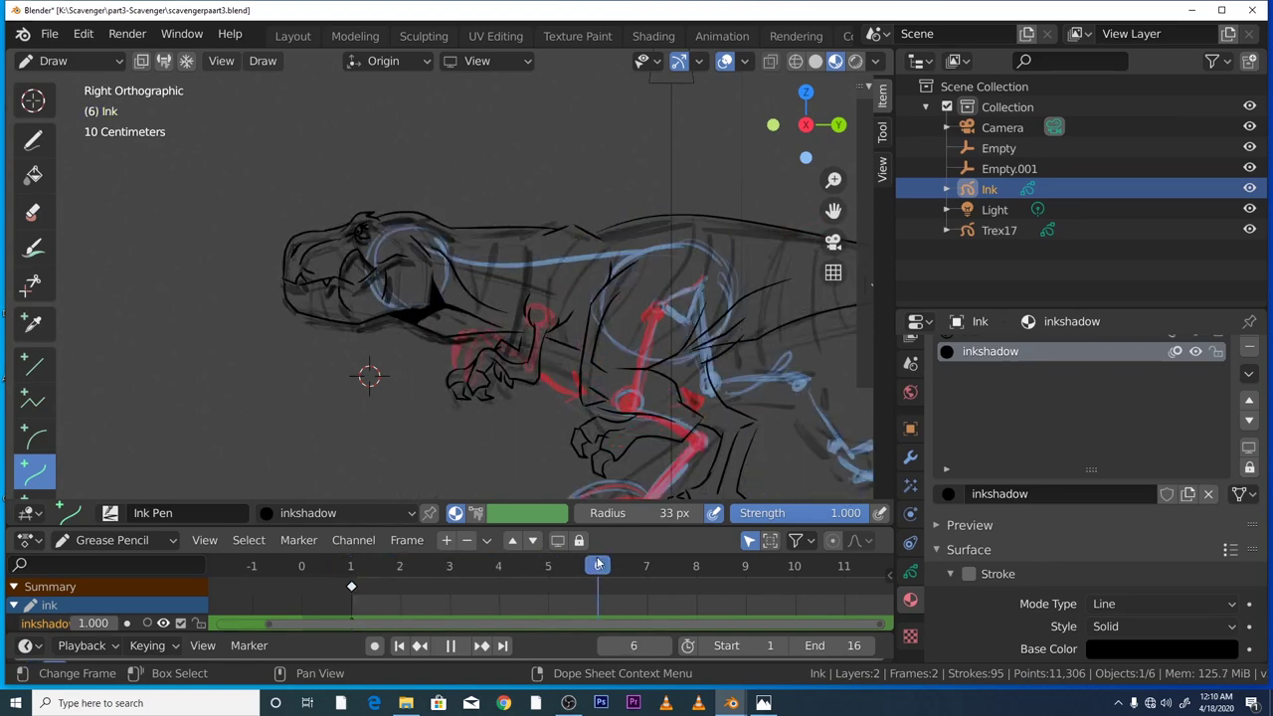
pyautogui.press('Escape')
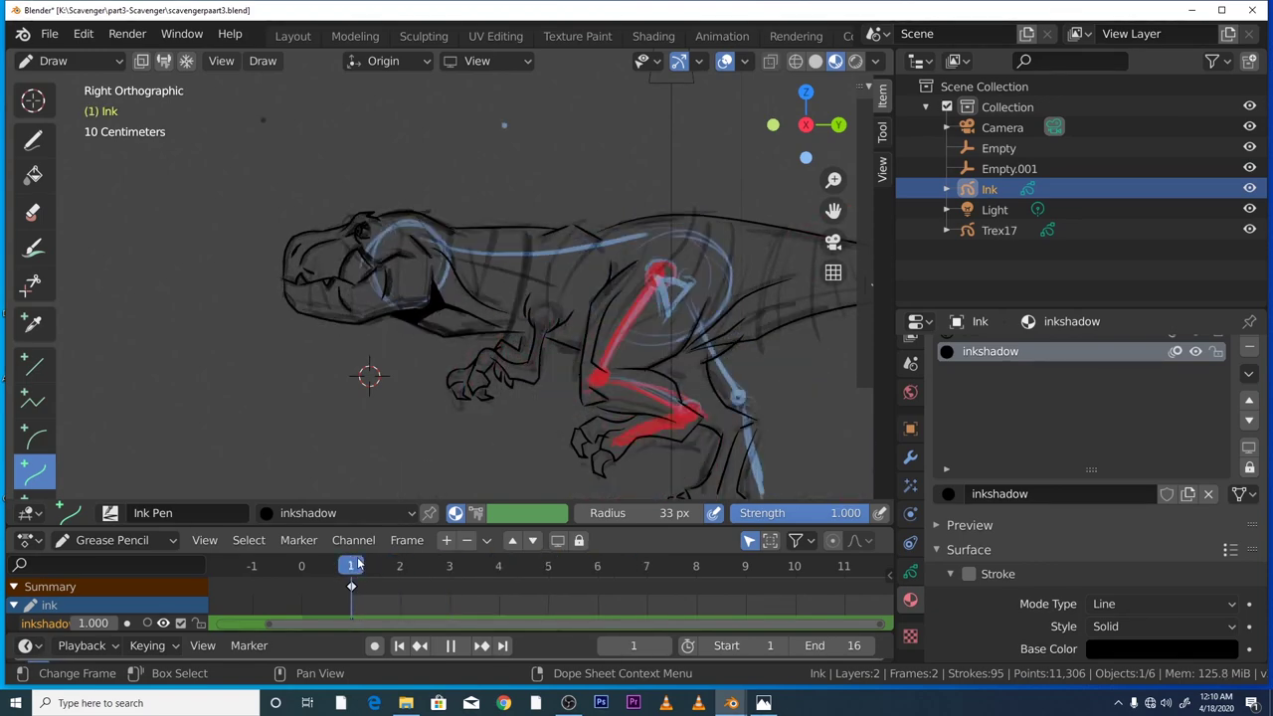
pyautogui.scroll(2, 354, 398)
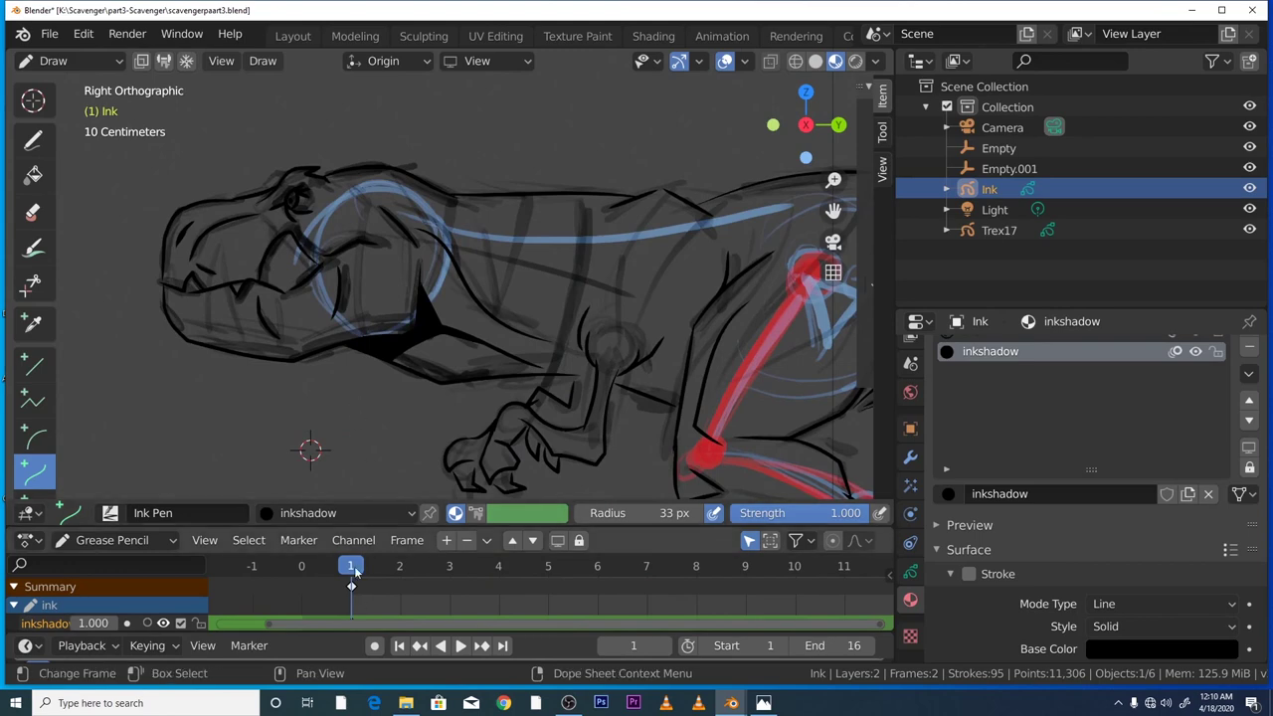
pyautogui.press('space')
pyautogui.moveTo(381, 569); pyautogui.dragTo(357, 568)
pyautogui.scroll(1, 943, 408)
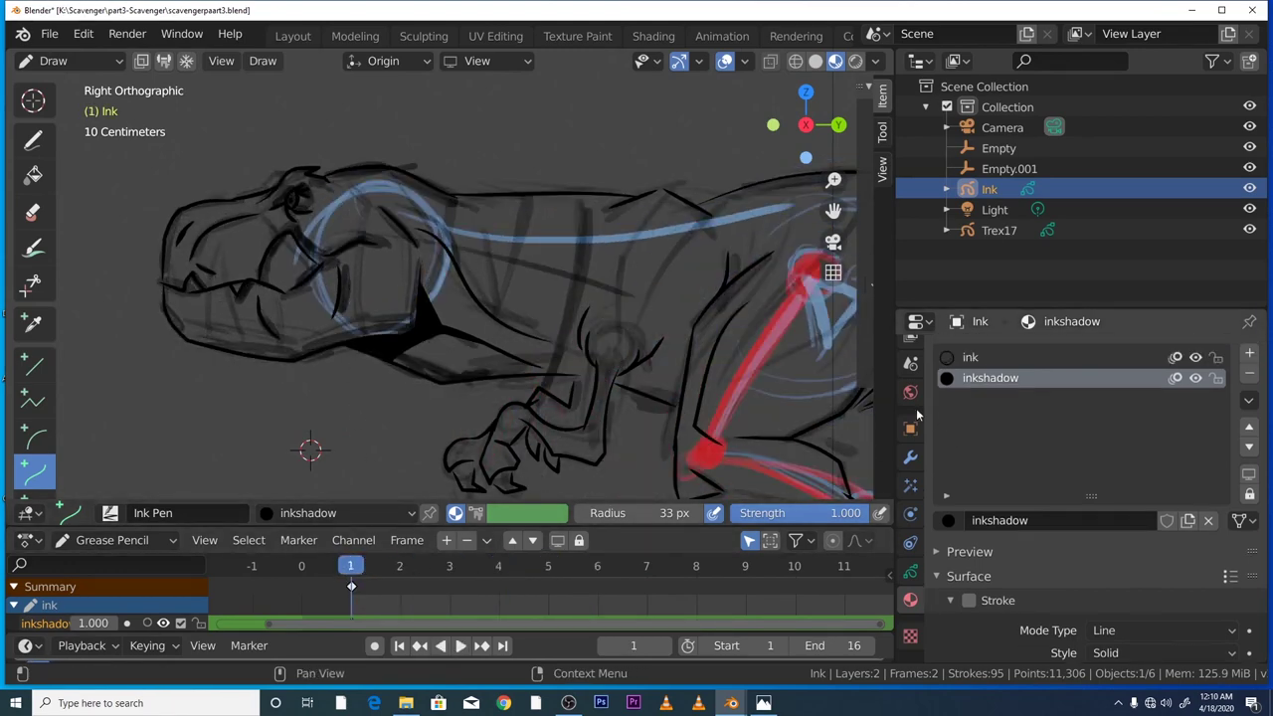
pyautogui.scroll(2, 908, 452)
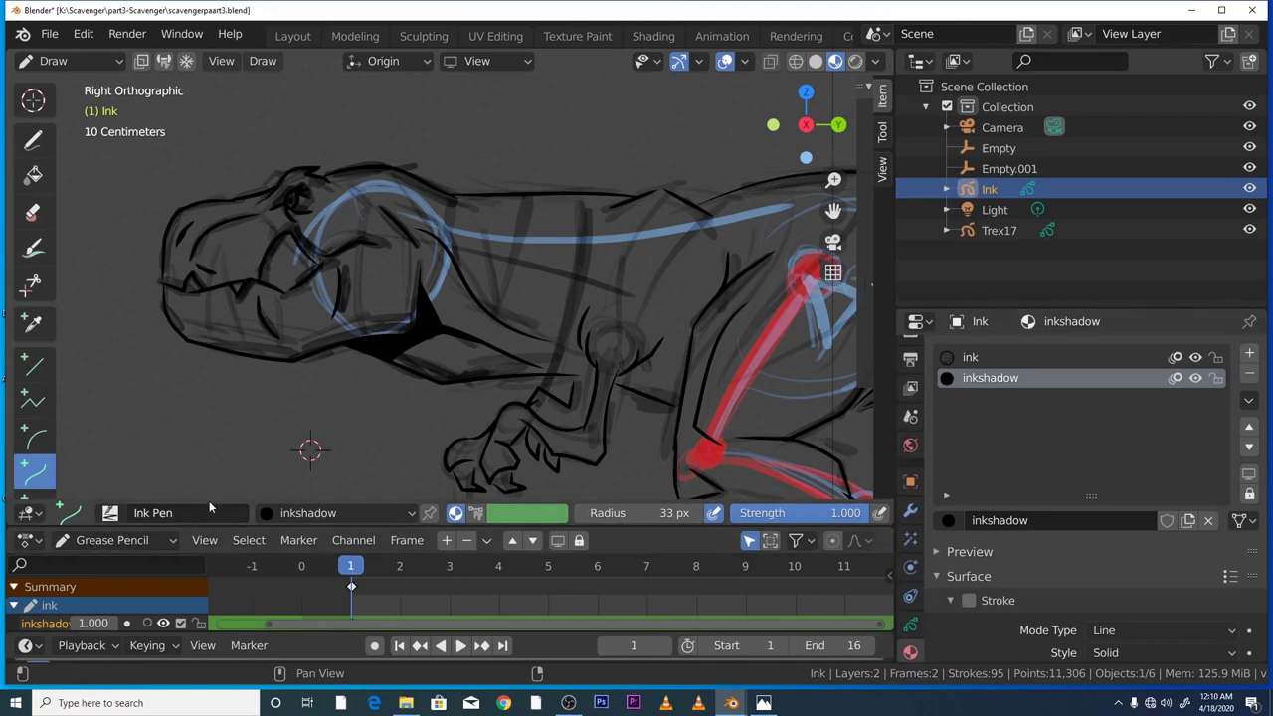
# - Select the Trex17 rough animation object and play through its keyframes, ending back on frame 1
pyautogui.click(999, 230)
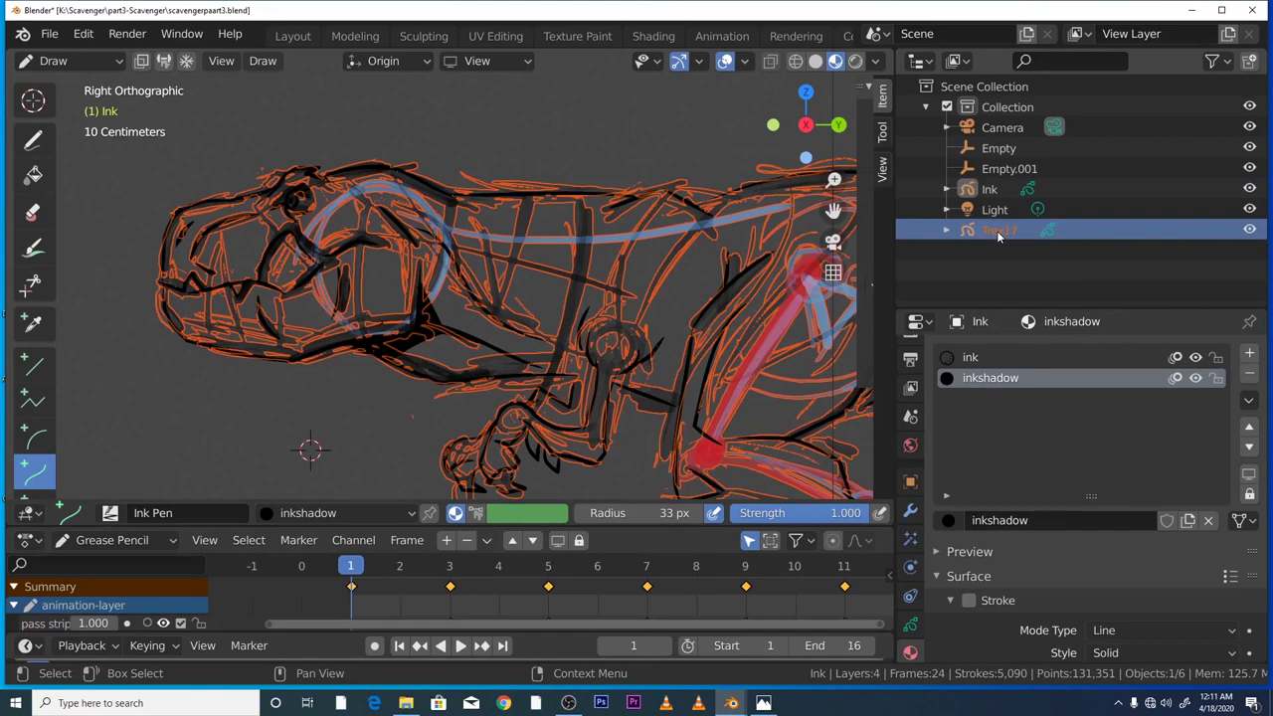
pyautogui.scroll(-2, 487, 328)
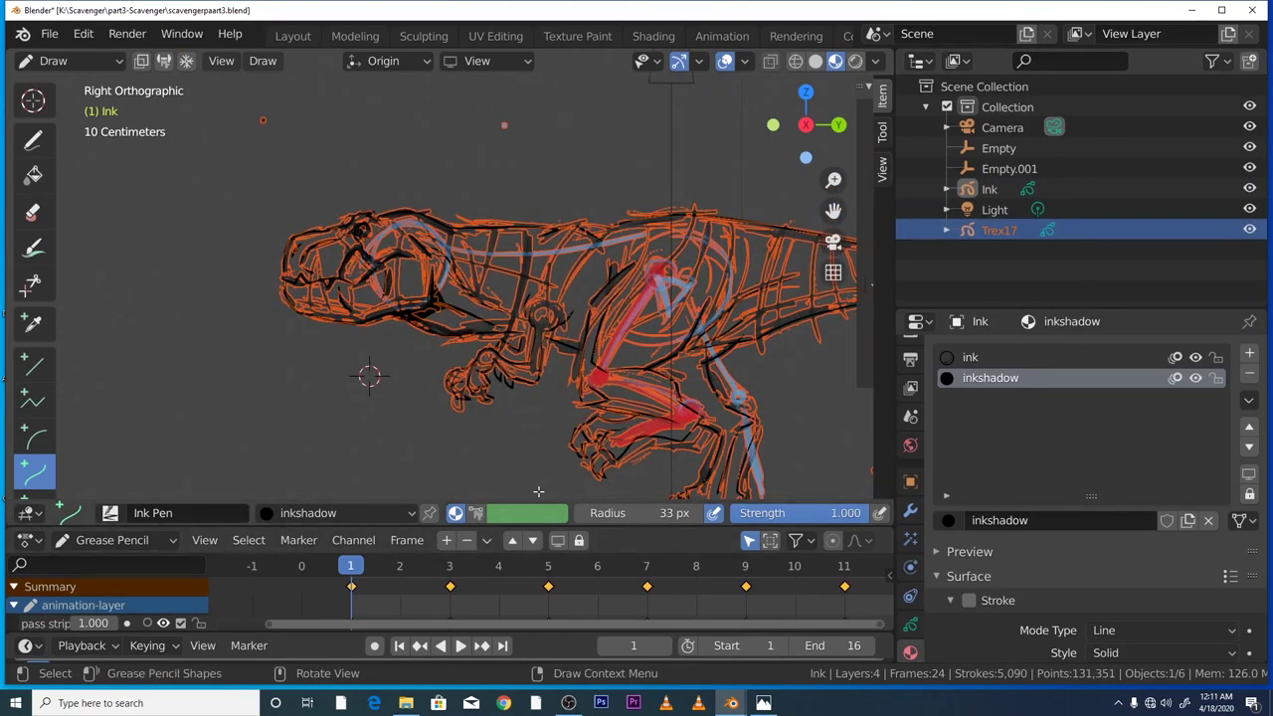
pyautogui.scroll(-1, 487, 329)
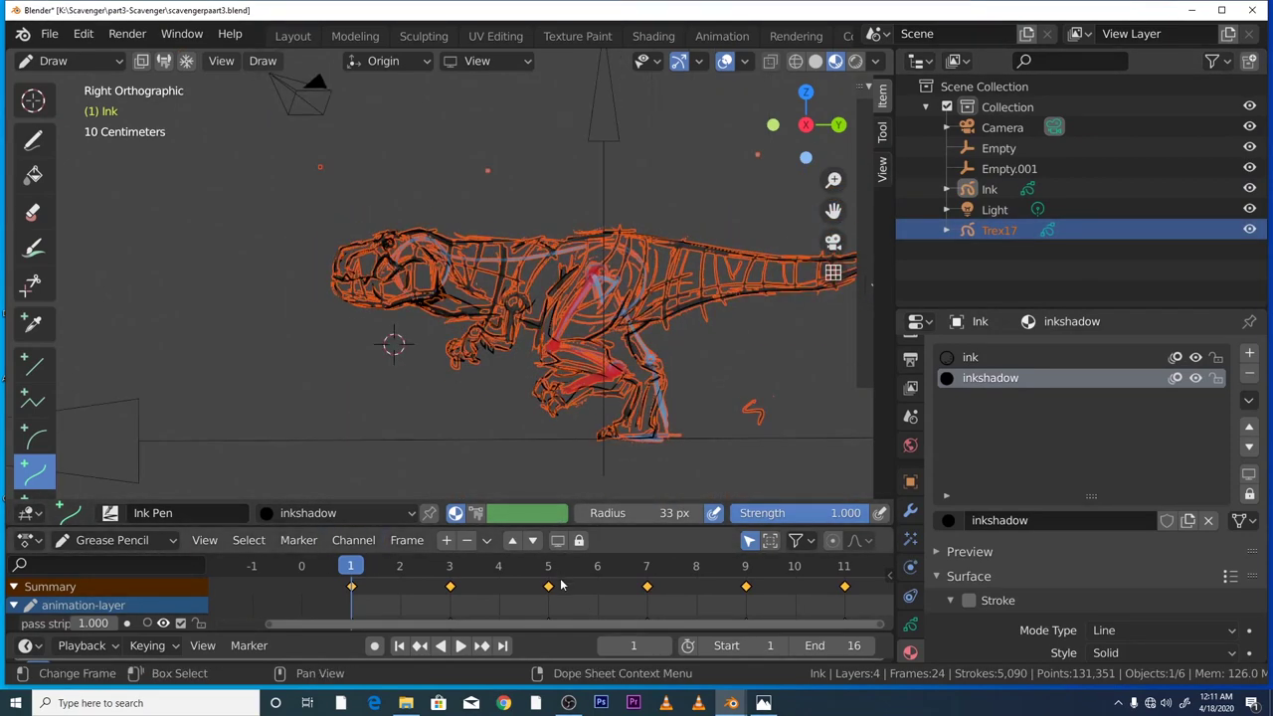
pyautogui.scroll(-4, 398, 570)
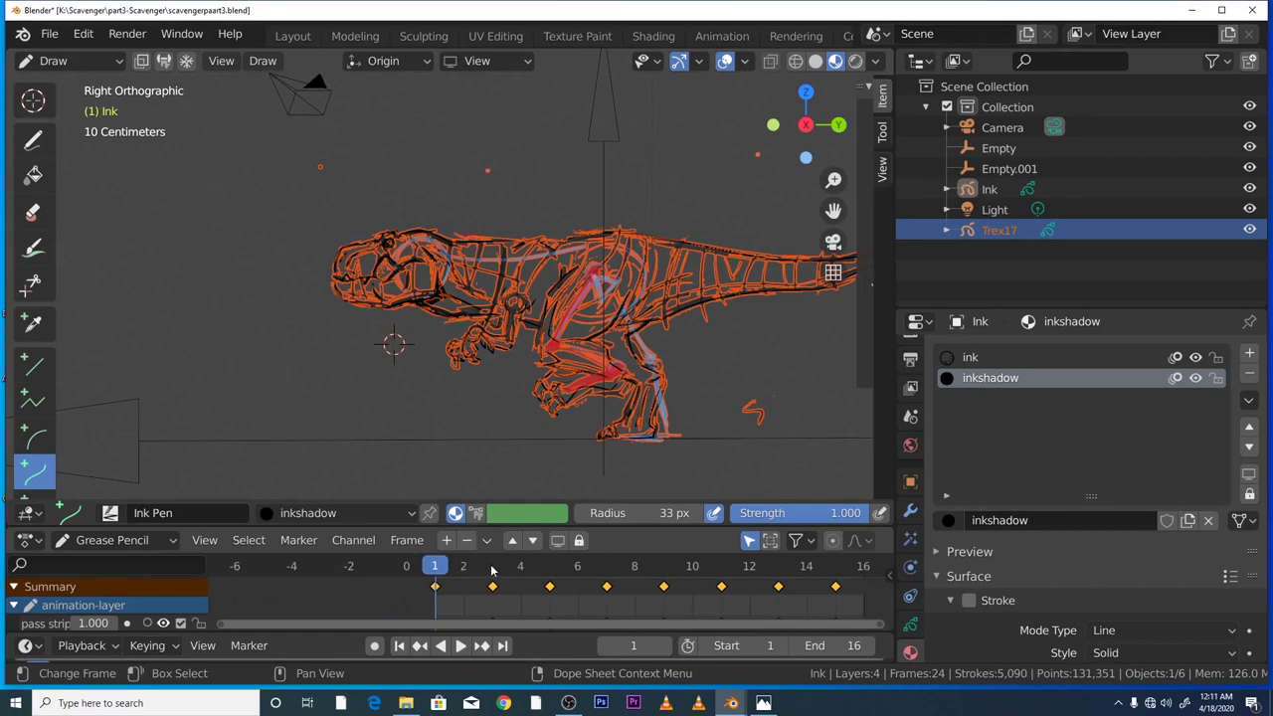
pyautogui.scroll(-1, 491, 569)
pyautogui.press('space')
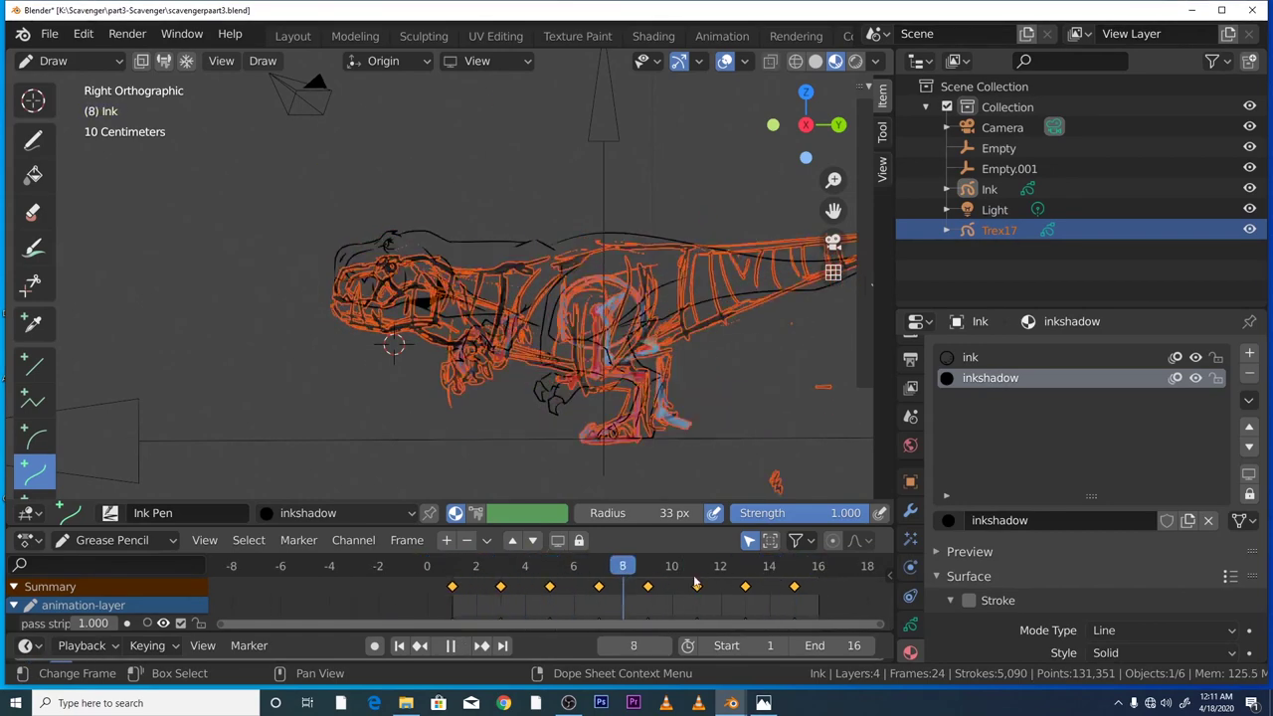
pyautogui.moveTo(795, 573)
pyautogui.mouseDown()
pyautogui.moveTo(451, 567)
pyautogui.moveTo(705, 558)
pyautogui.moveTo(793, 560)
pyautogui.moveTo(599, 580)
pyautogui.moveTo(456, 570)
pyautogui.mouseUp()
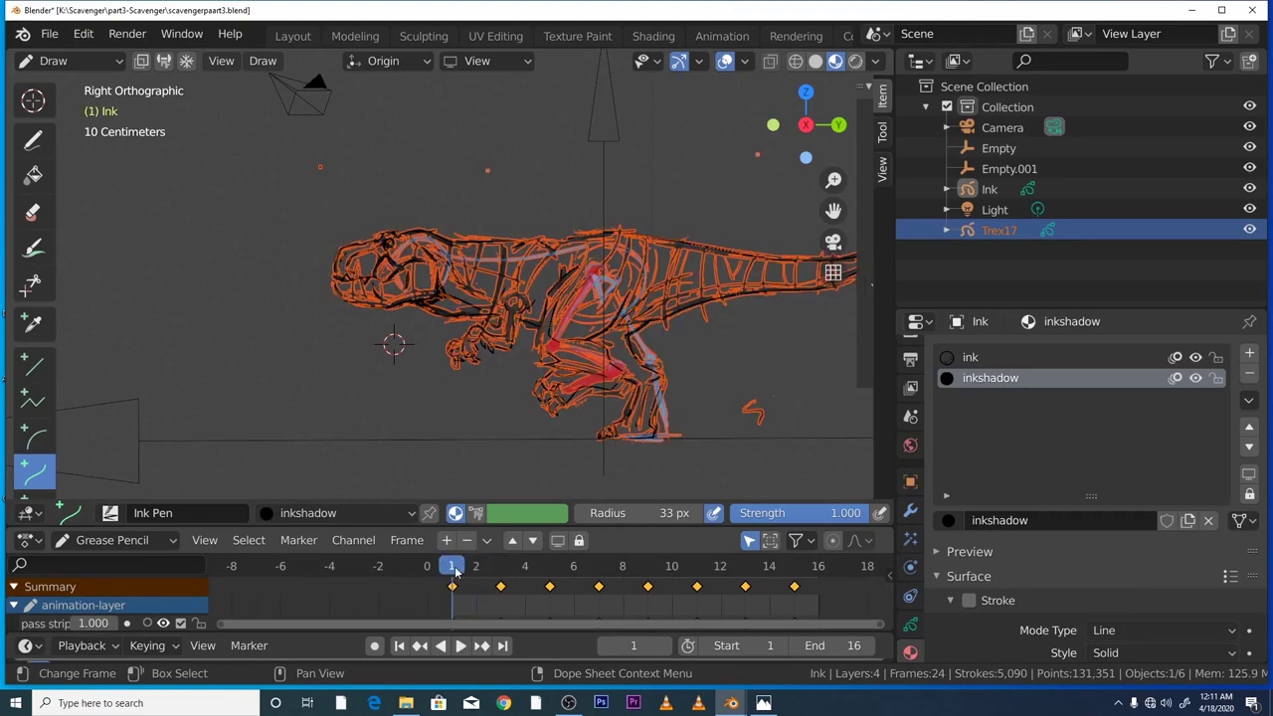
pyautogui.press('space')
pyautogui.moveTo(454, 572)
pyautogui.mouseDown()
pyautogui.moveTo(803, 575)
pyautogui.moveTo(459, 579)
pyautogui.moveTo(794, 575)
pyautogui.moveTo(455, 569)
pyautogui.moveTo(500, 572)
pyautogui.moveTo(469, 571)
pyautogui.moveTo(455, 589)
pyautogui.mouseUp()
pyautogui.scroll(3, 448, 582)
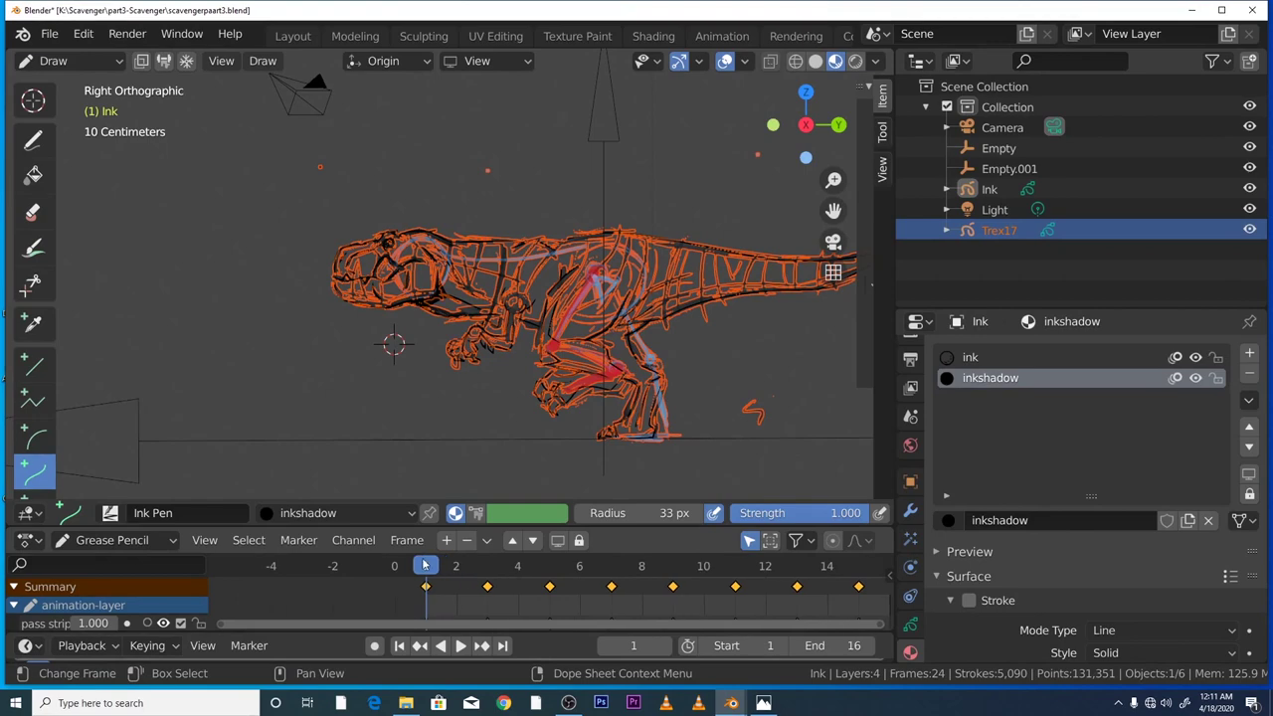
pyautogui.press('space')
pyautogui.press('space')
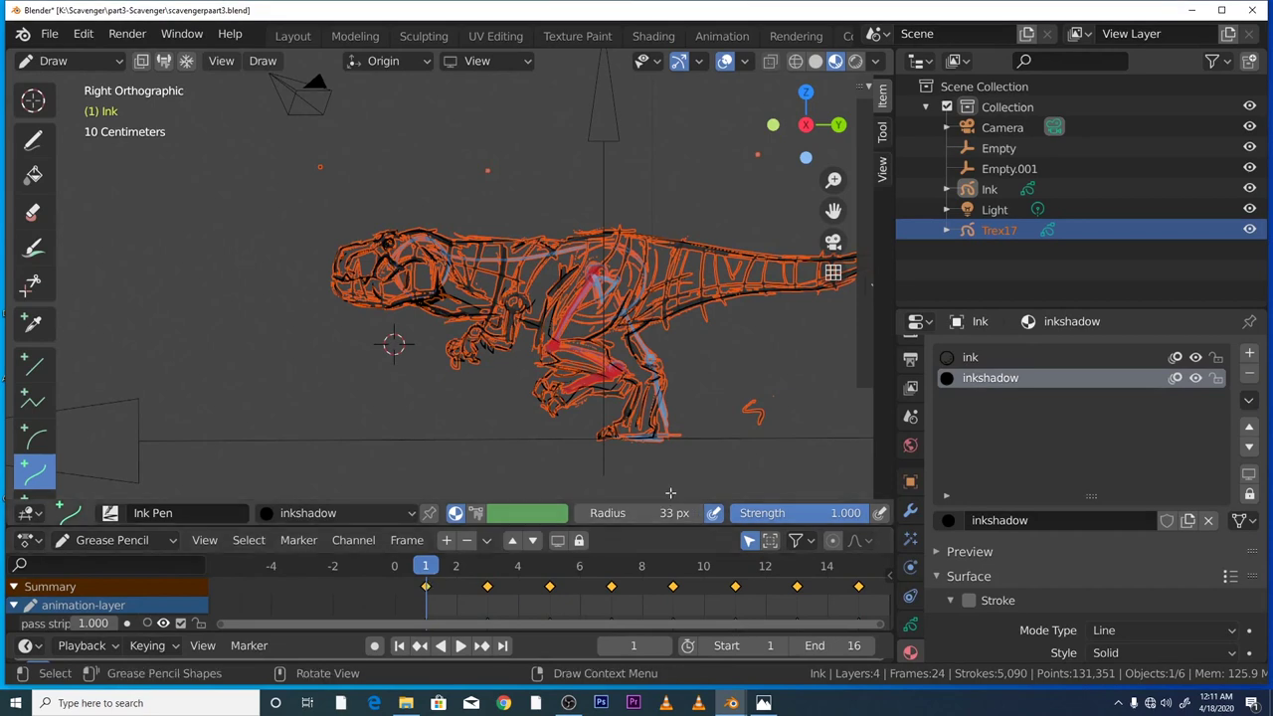
# - Assign the animation-layer Grease Pencil data to the Ink object in place of its own ink data
pyautogui.click(910, 623)
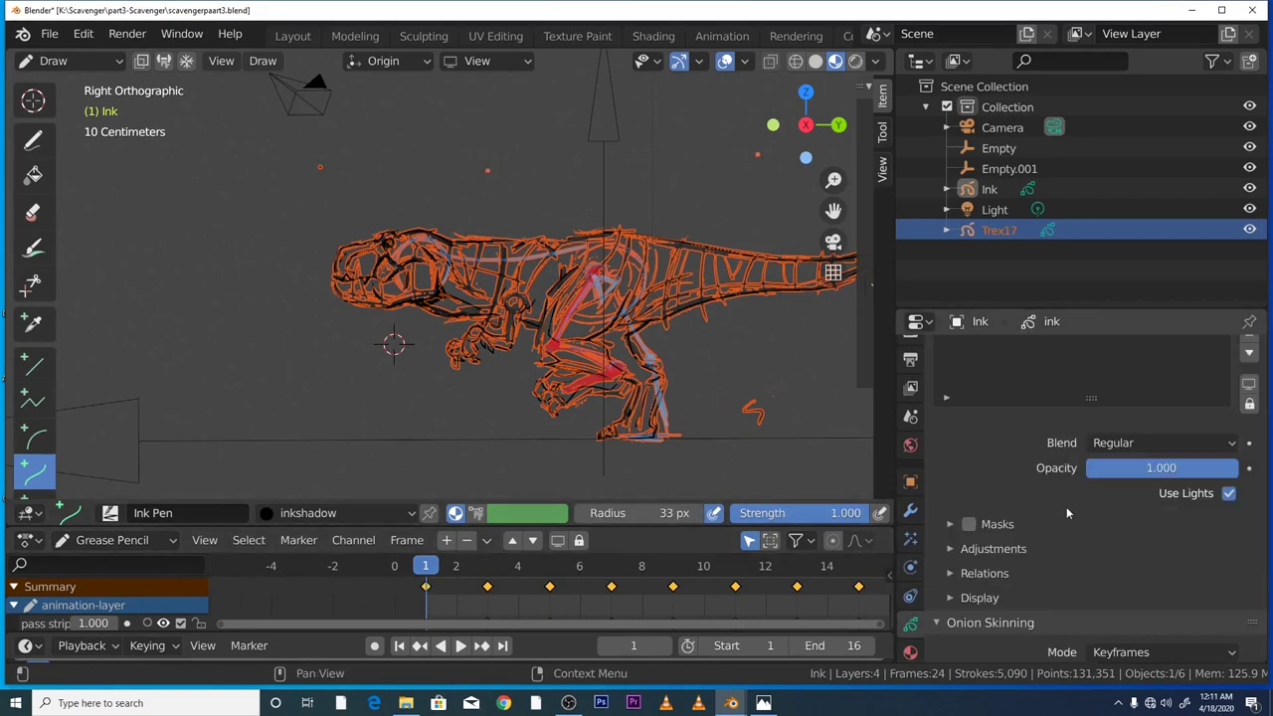
pyautogui.scroll(2, 1060, 403)
pyautogui.scroll(-1, 1073, 423)
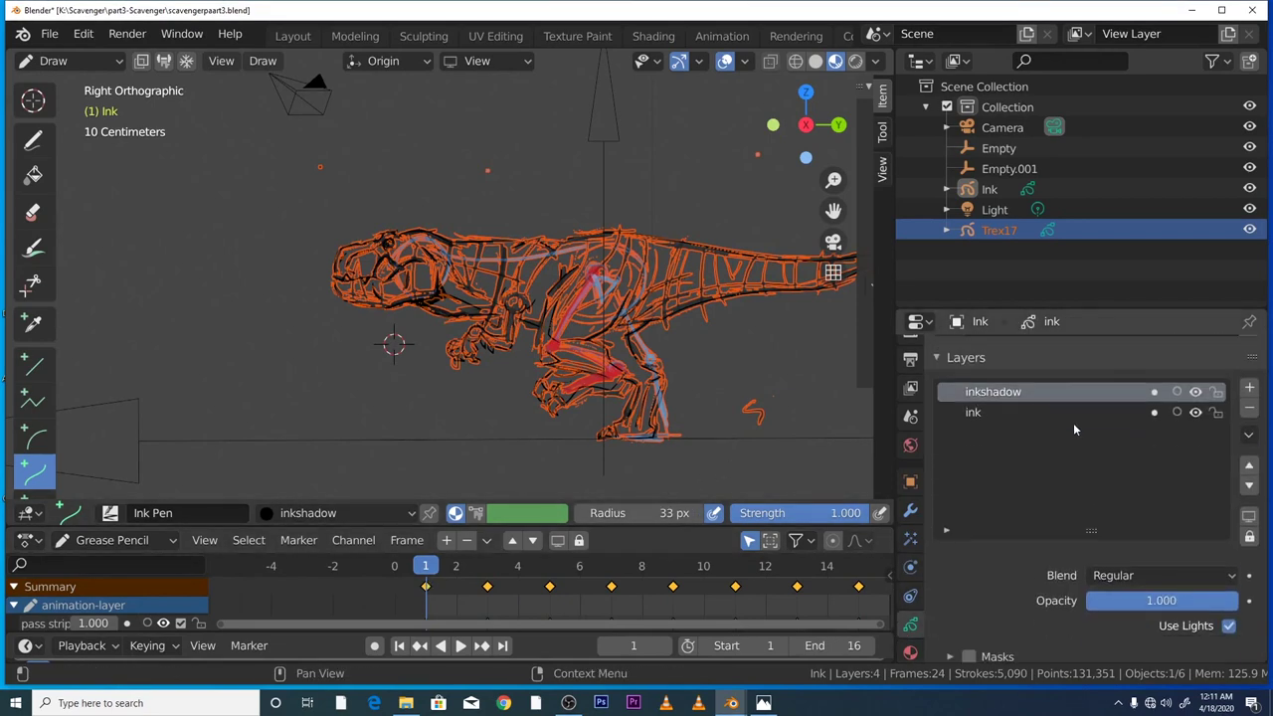
pyautogui.scroll(1, 1067, 426)
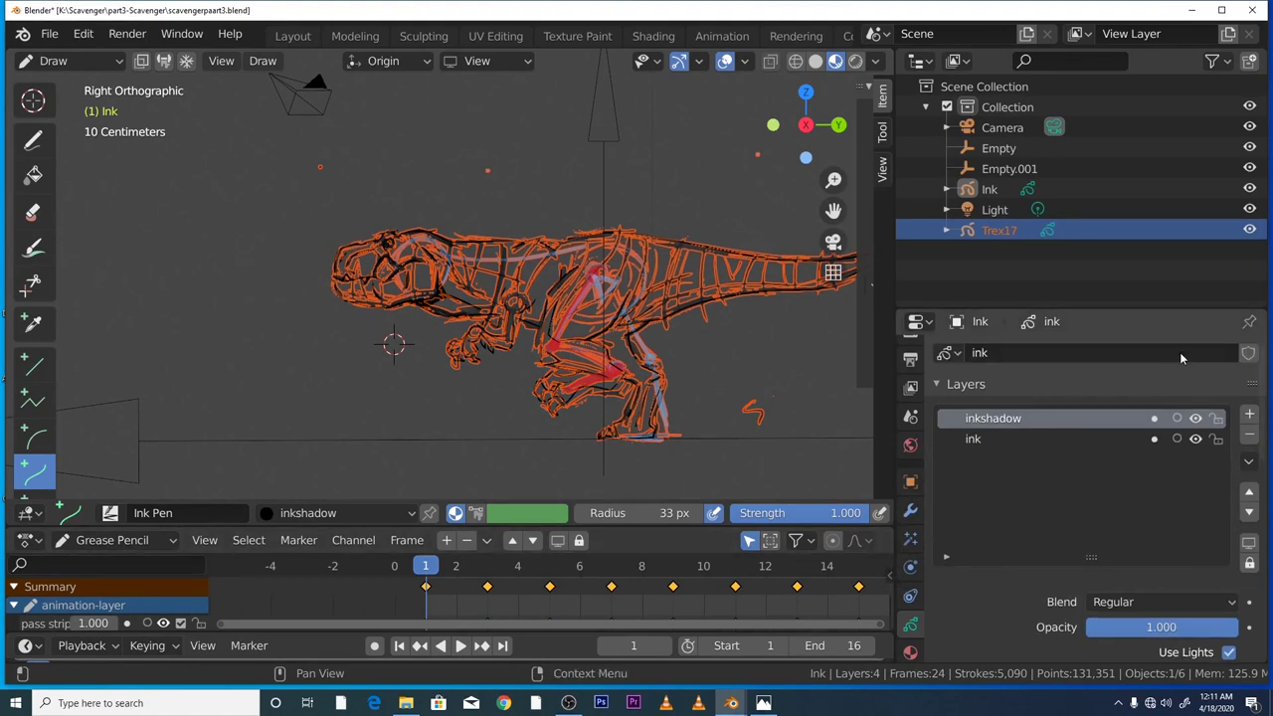
pyautogui.click(945, 353)
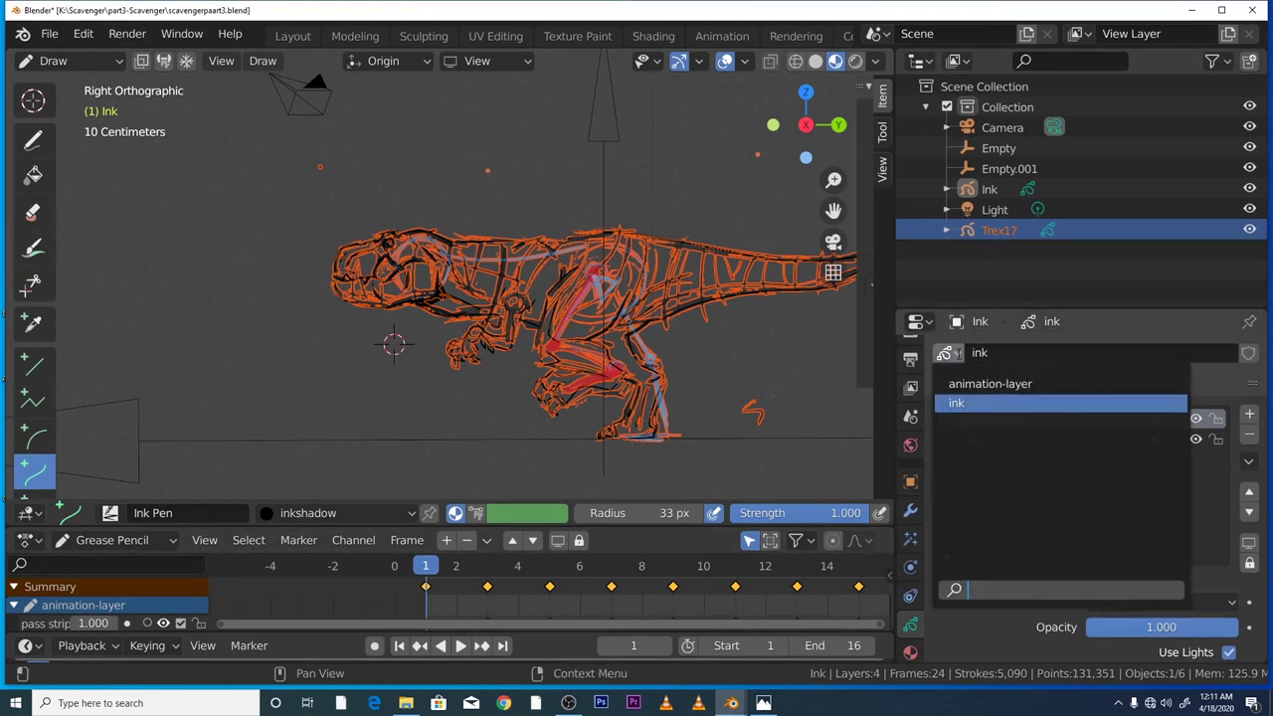
pyautogui.click(964, 385)
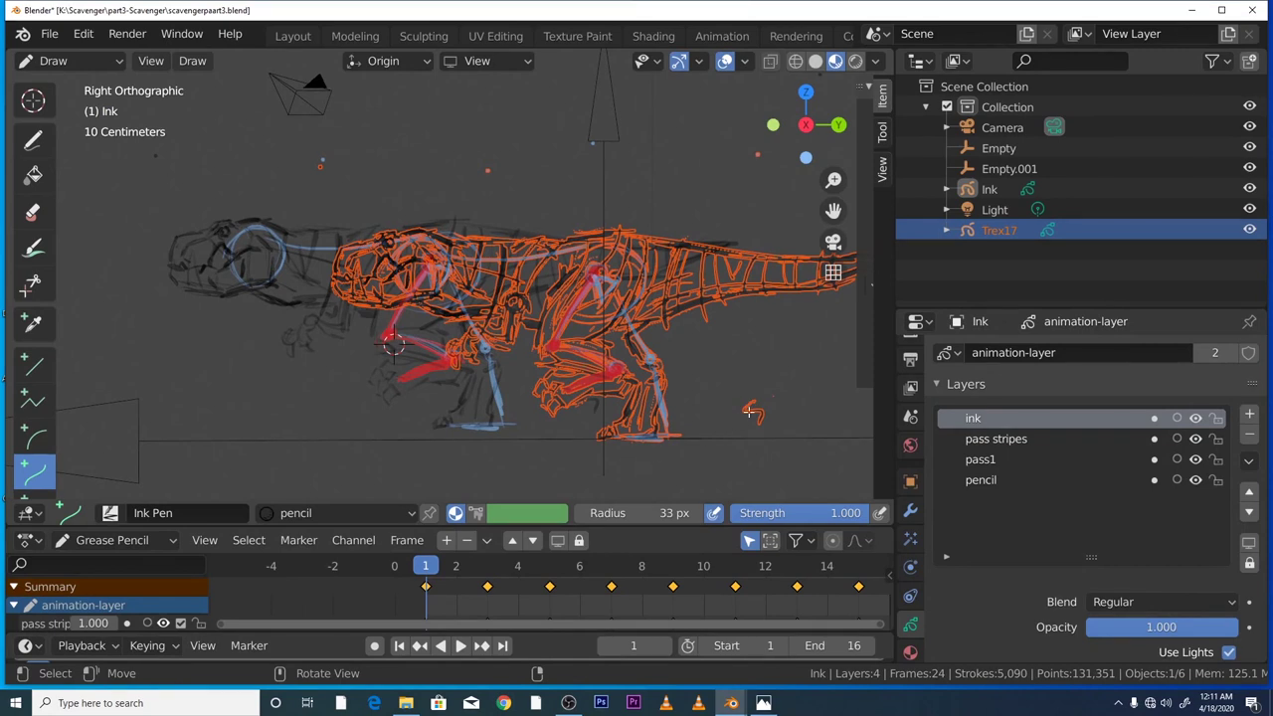
pyautogui.click(1039, 355)
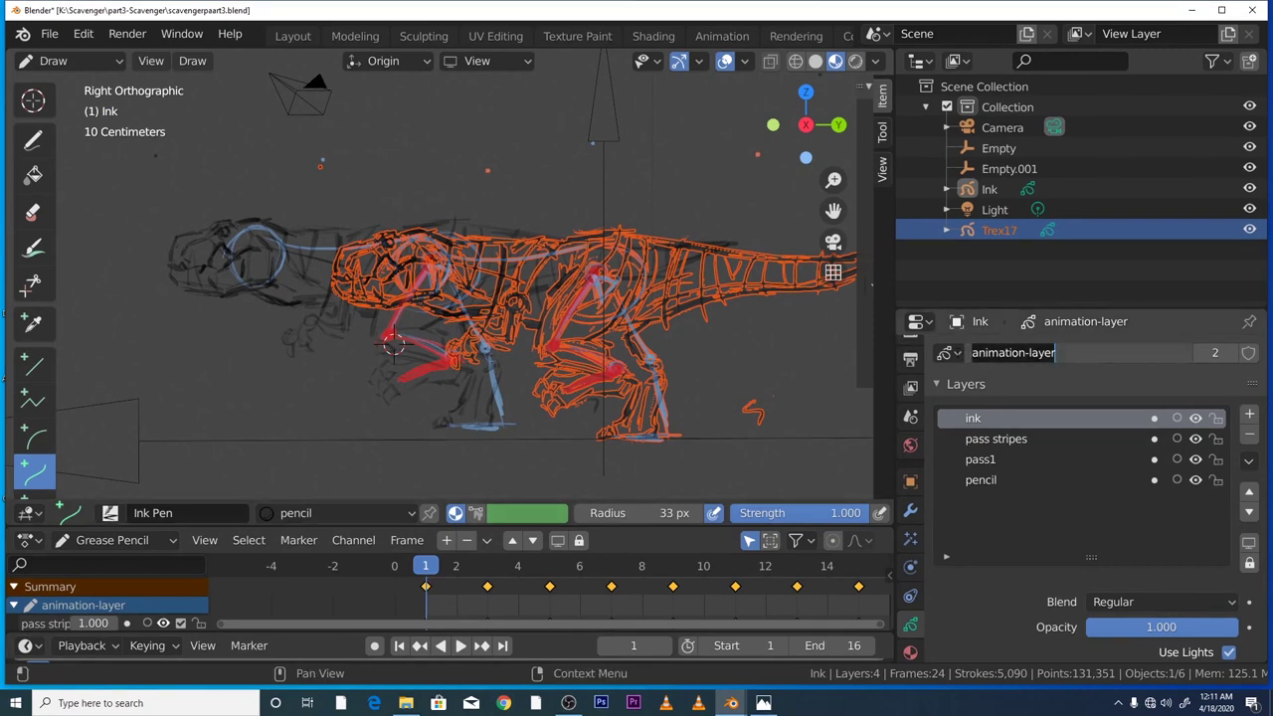
pyautogui.click(956, 356)
pyautogui.click(956, 356)
pyautogui.click(958, 357)
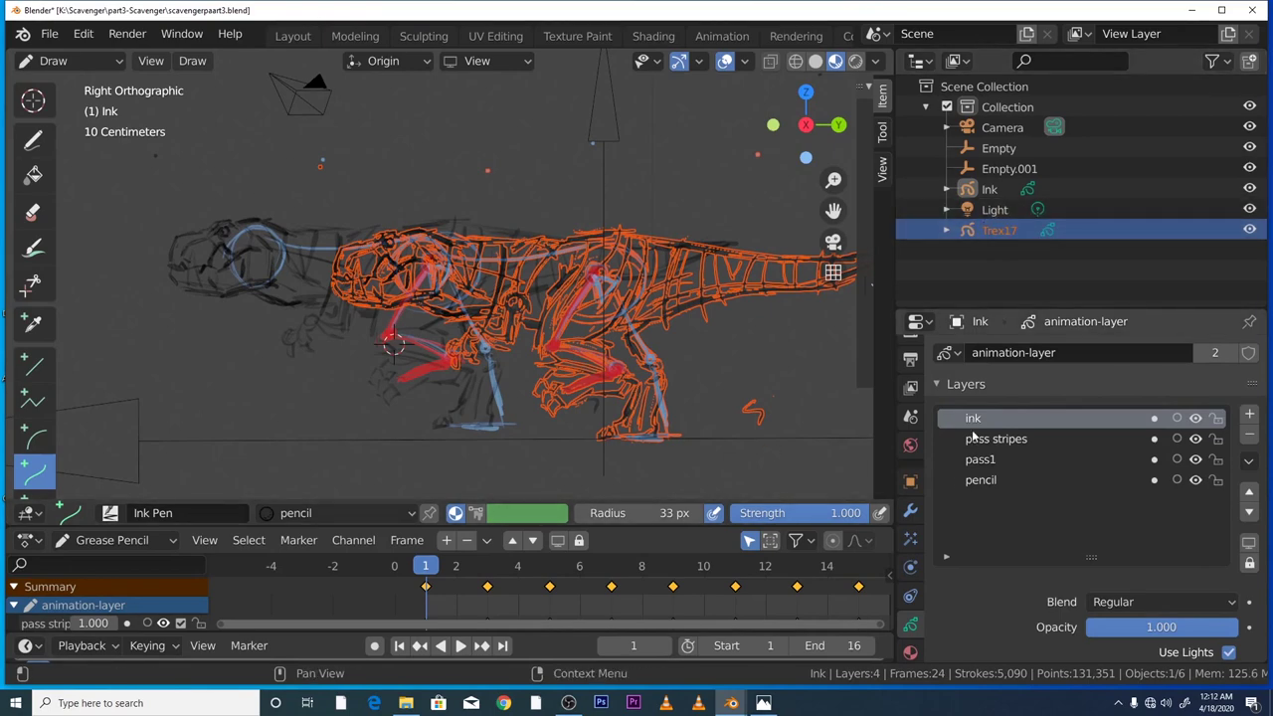
# - Play and scrub the timeline to frame 15 to review the duplicated rough animation, and go back to frame 1
pyautogui.press('space')
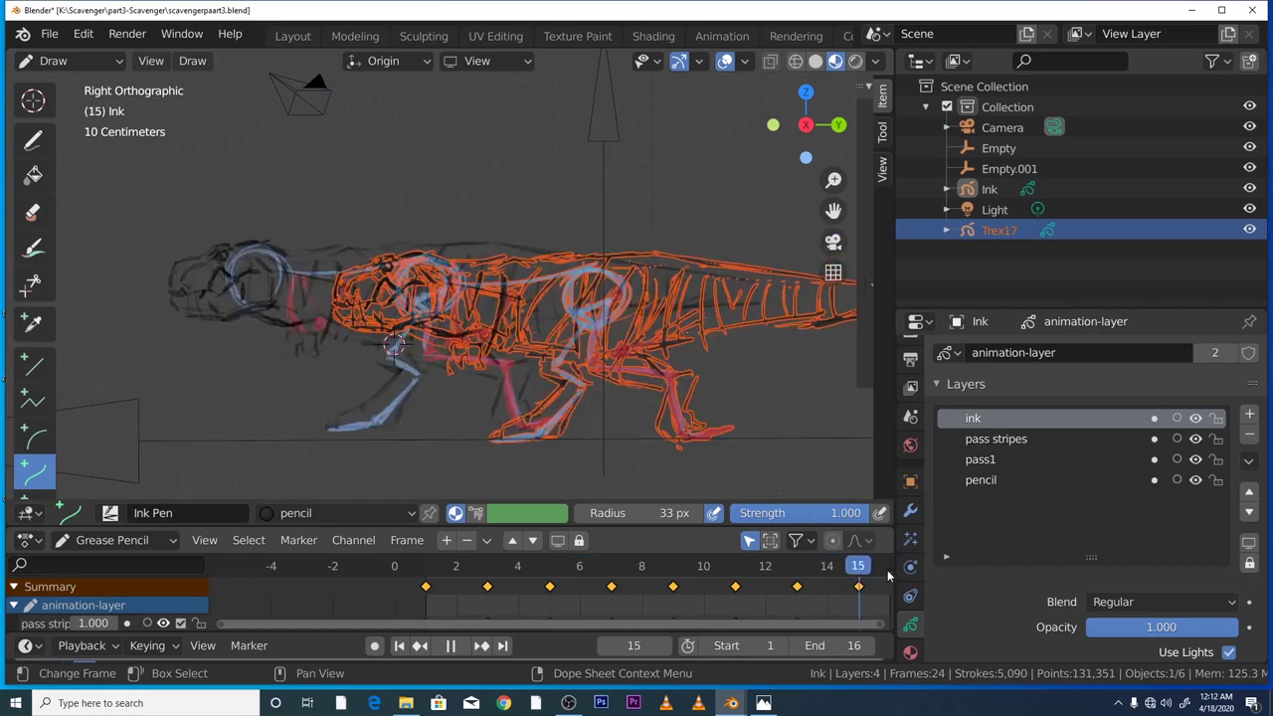
pyautogui.click(428, 567)
pyautogui.press('space')
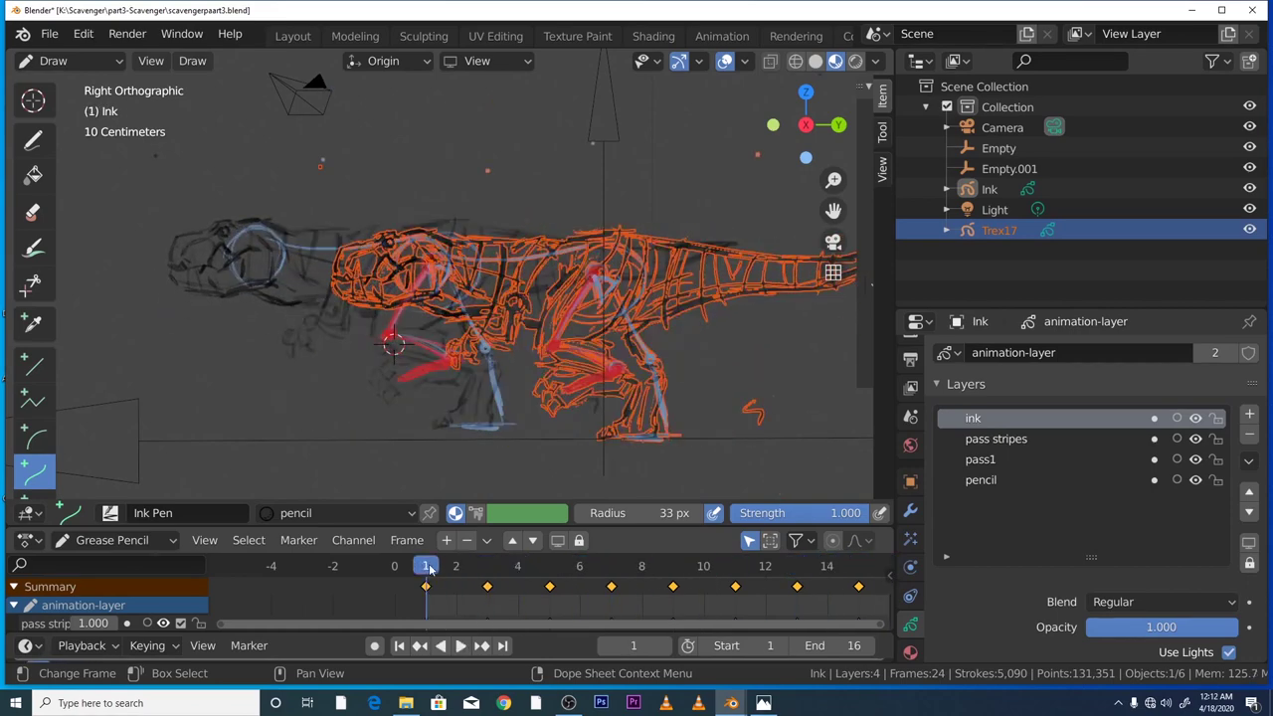
pyautogui.moveTo(424, 570); pyautogui.dragTo(858, 570)
pyautogui.scroll(-2, 668, 600)
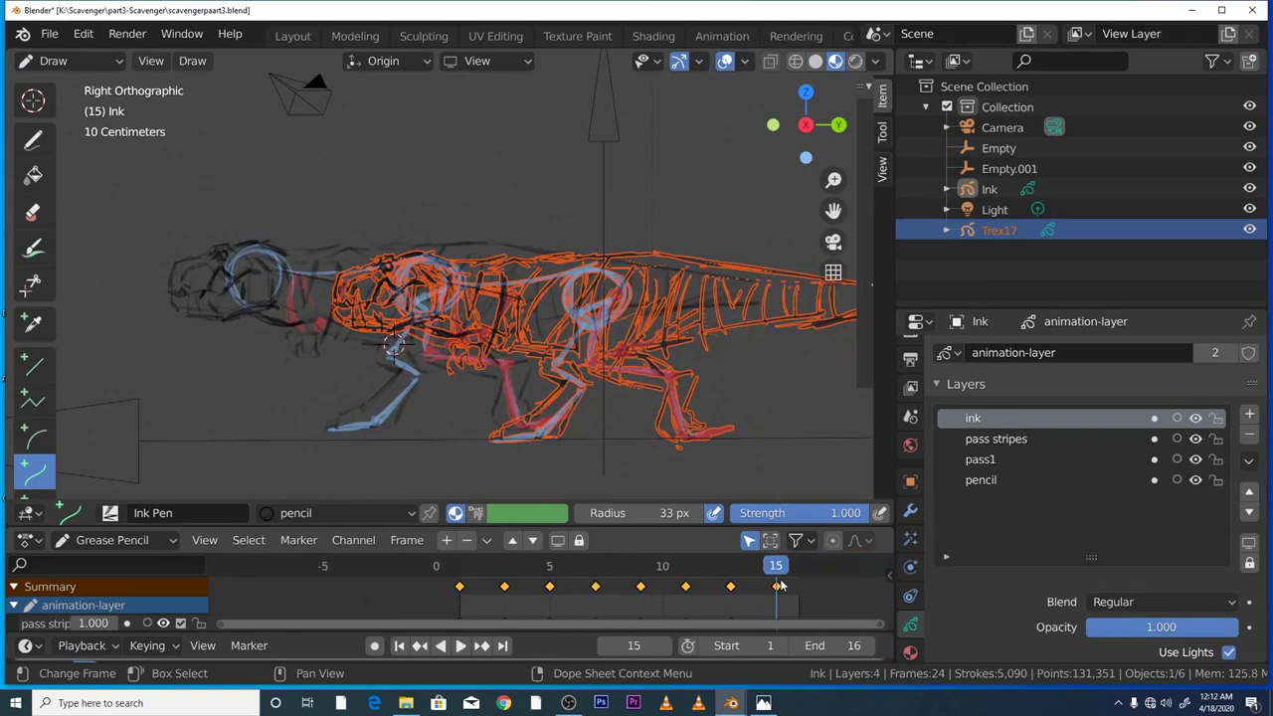
pyautogui.moveTo(779, 569); pyautogui.dragTo(455, 570)
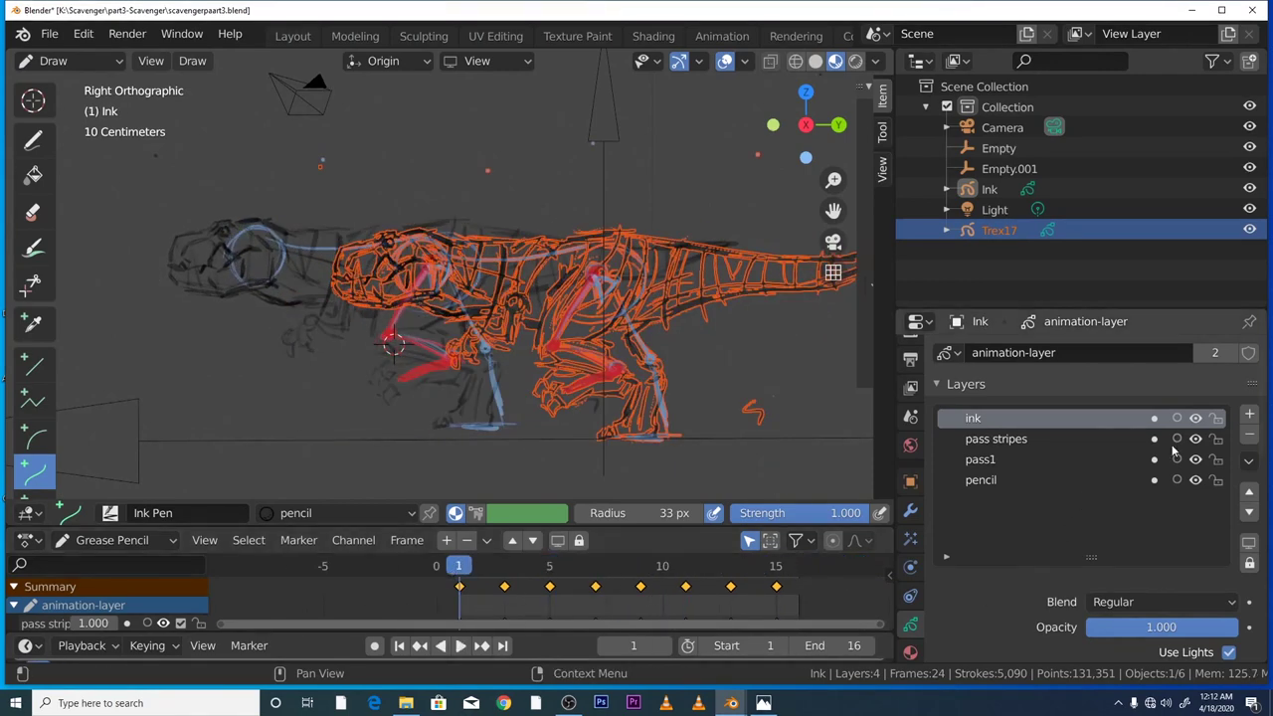
# - Scale the timing of the animation-layer keyframes by 0.5 from frame 1 and play them back, ending on frame 8
pyautogui.moveTo(1216, 417); pyautogui.dragTo(1209, 491)
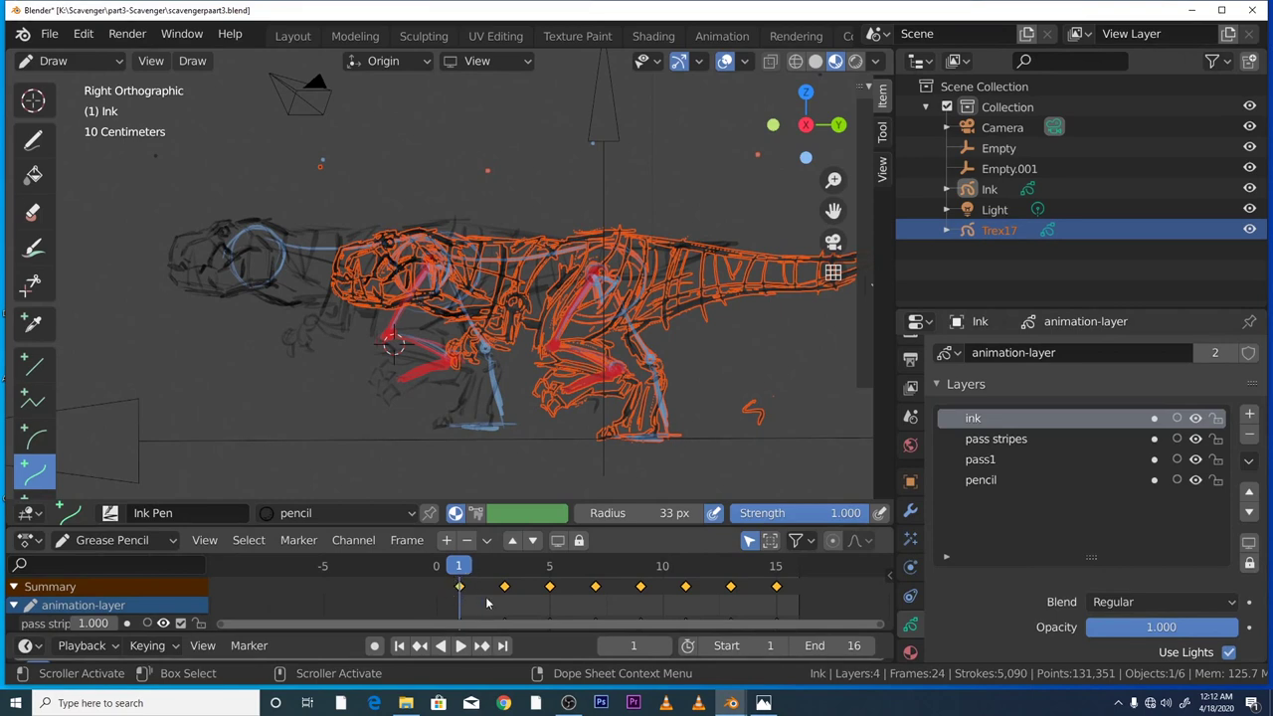
pyautogui.press('s')
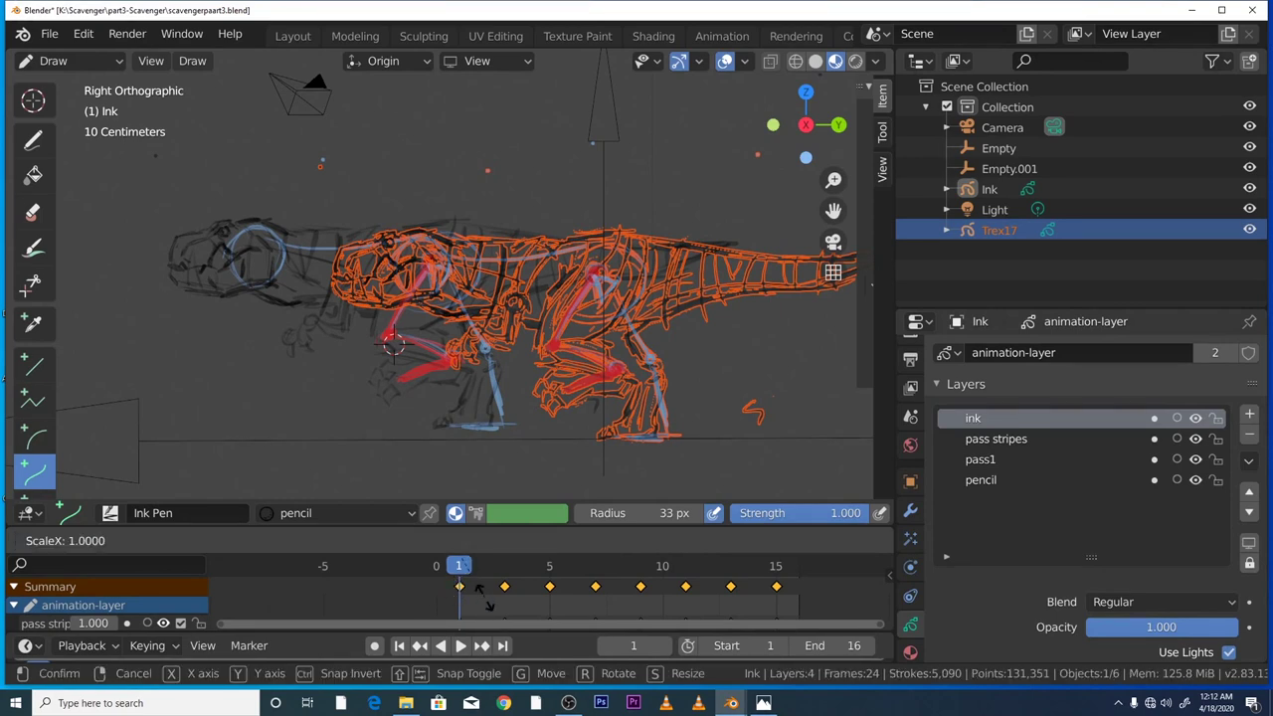
pyautogui.write('0.5')
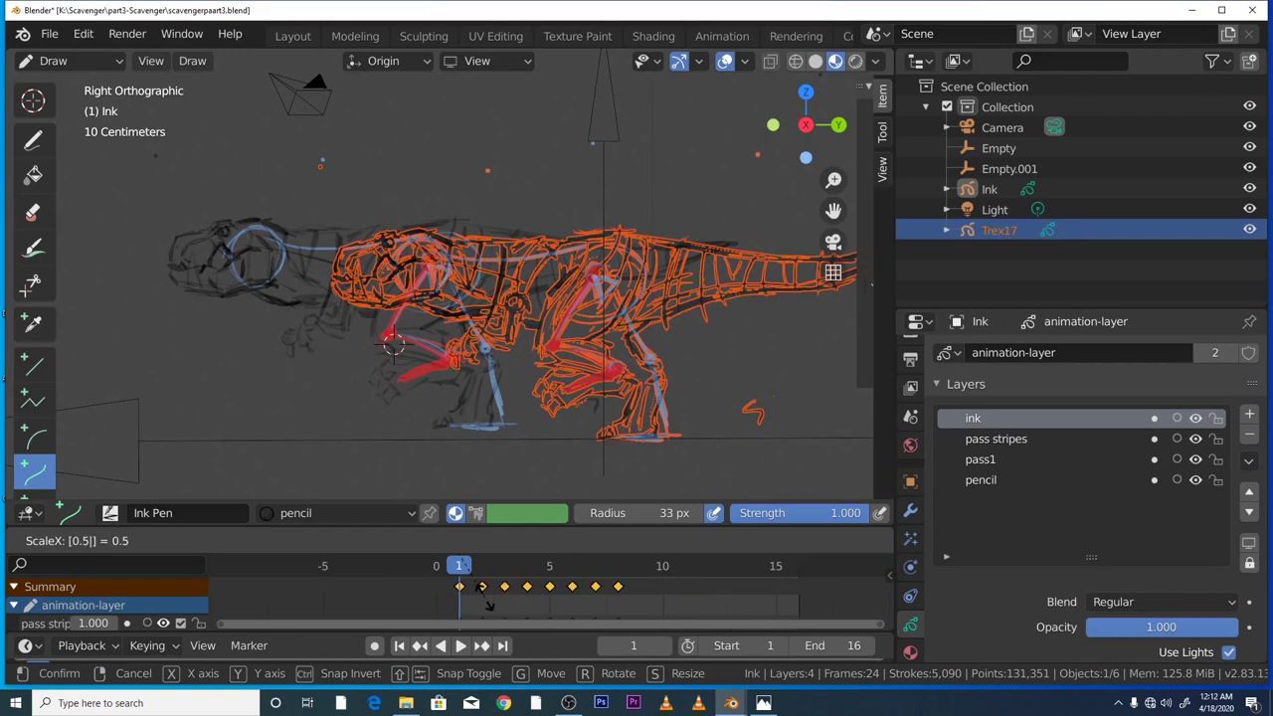
pyautogui.press('Return')
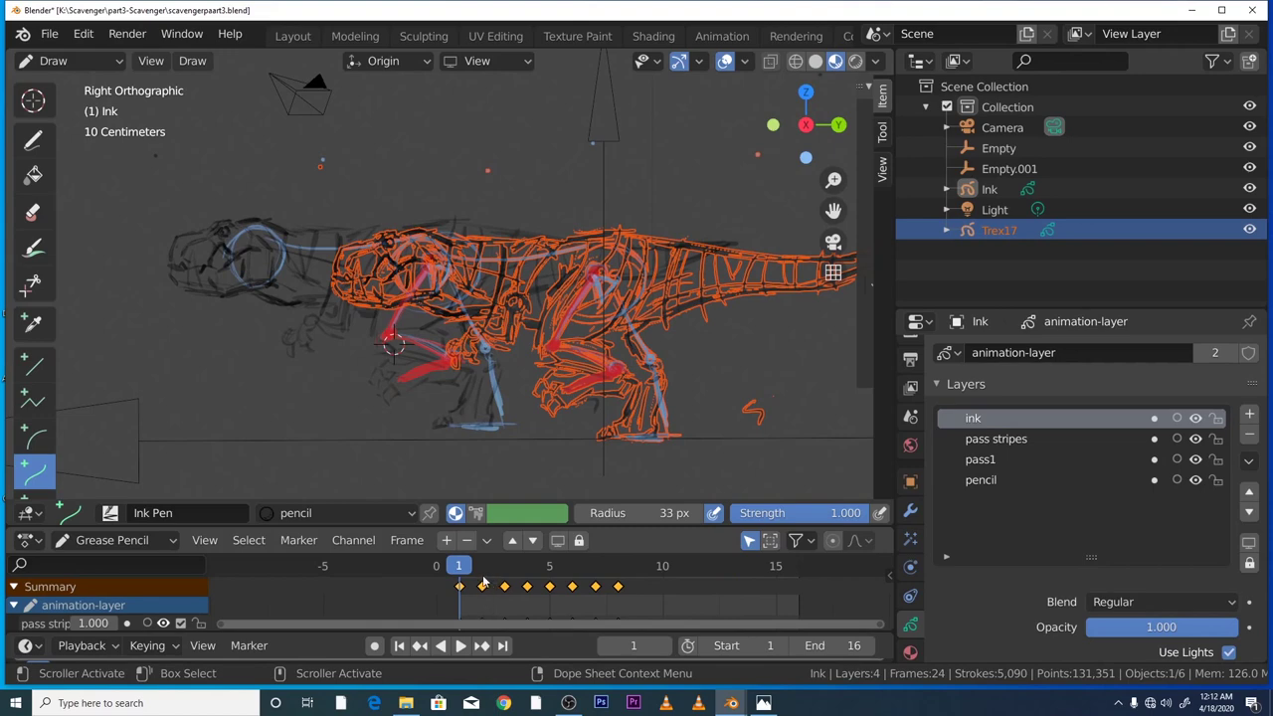
pyautogui.press('space')
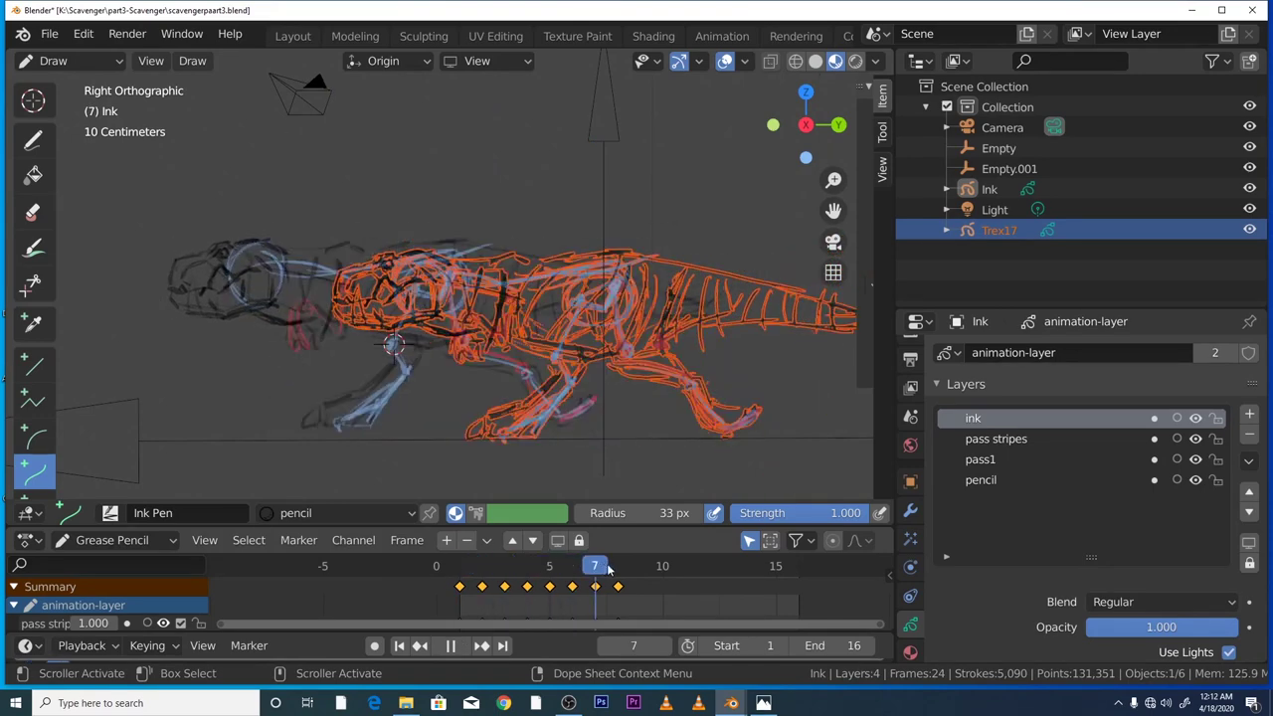
pyautogui.moveTo(619, 569)
pyautogui.mouseDown()
pyautogui.moveTo(442, 569)
pyautogui.moveTo(618, 569)
pyautogui.mouseUp()
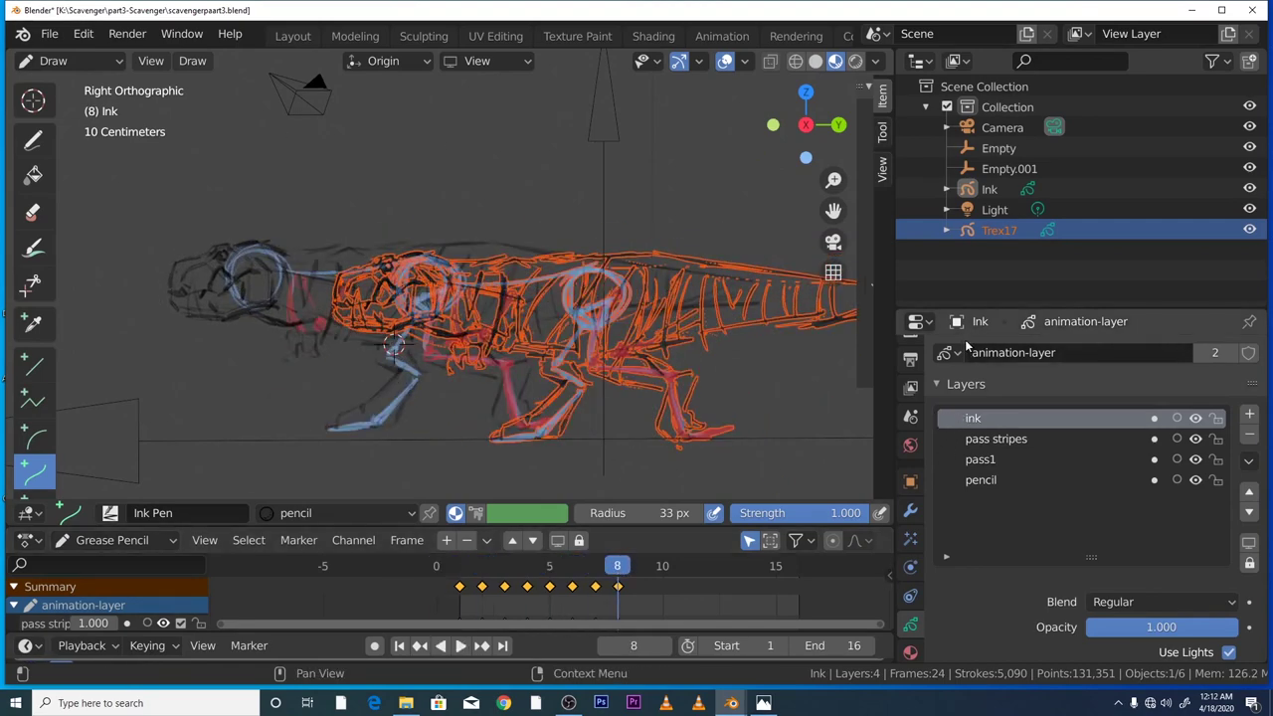
# - Lock and unlock all animation-layer layers, and assign the ink Grease Pencil data back to the Ink object
pyautogui.click(1214, 422)
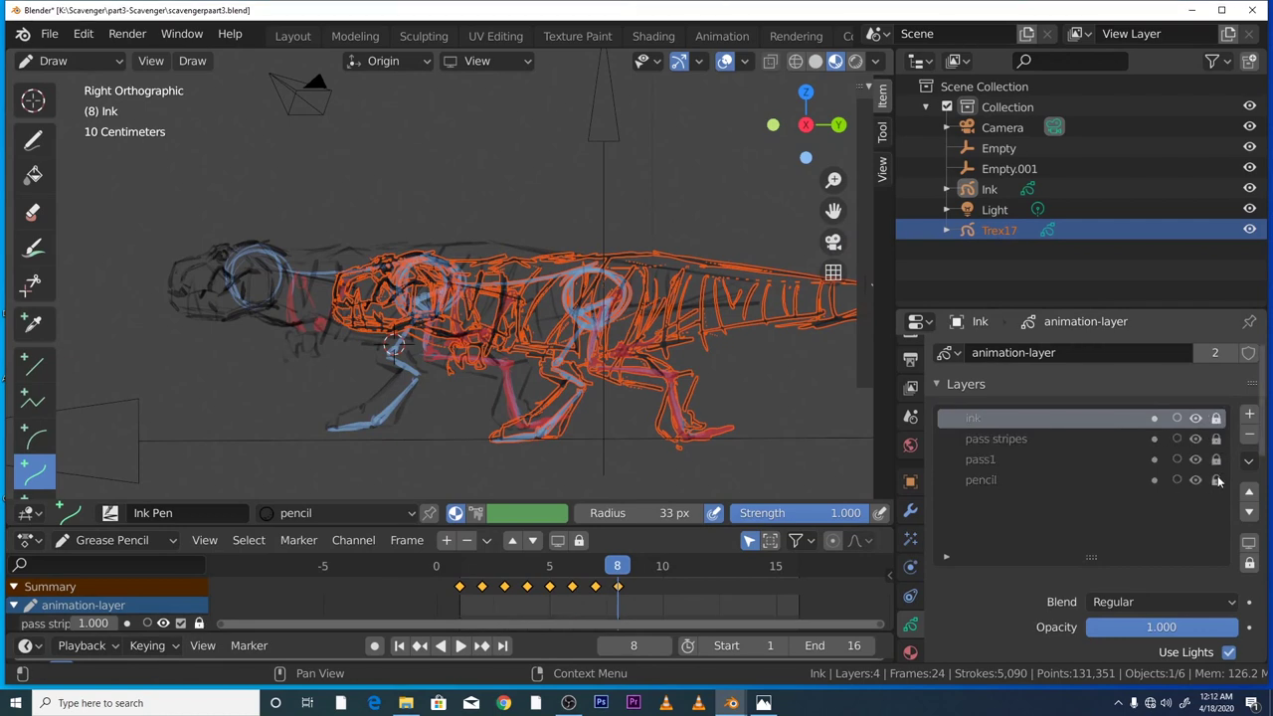
pyautogui.moveTo(1215, 423); pyautogui.dragTo(1217, 481)
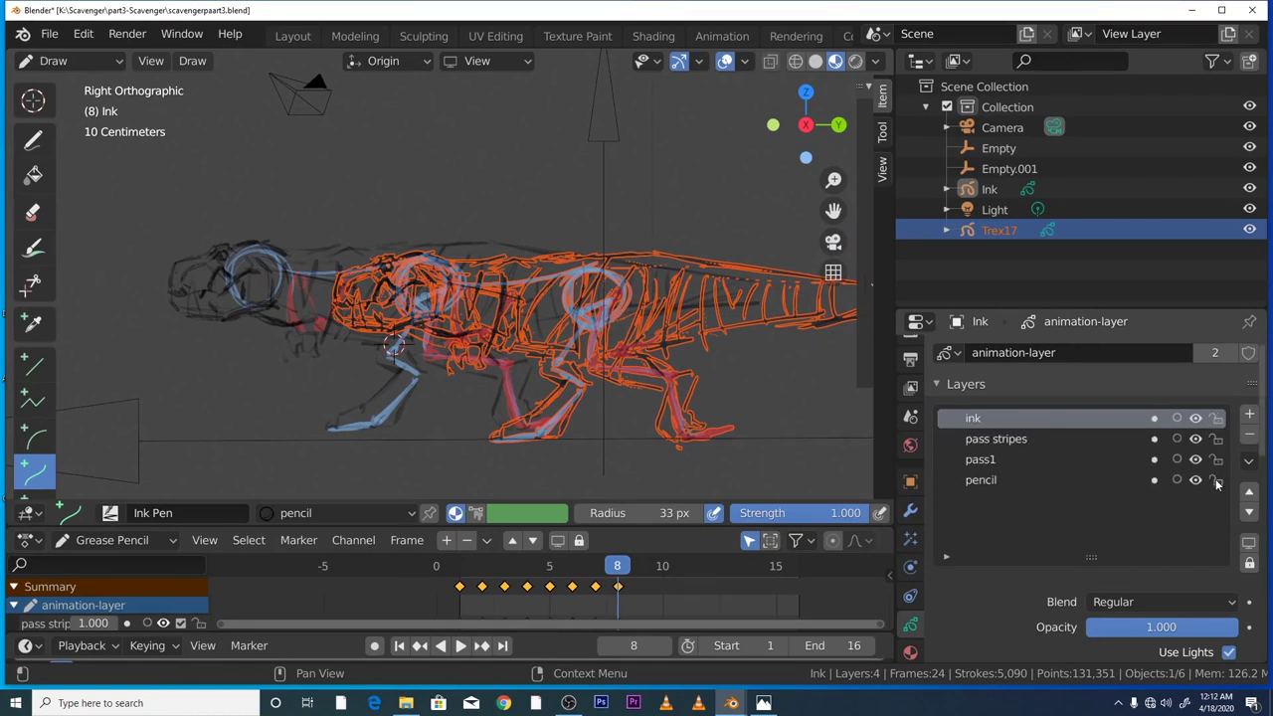
pyautogui.click(989, 194)
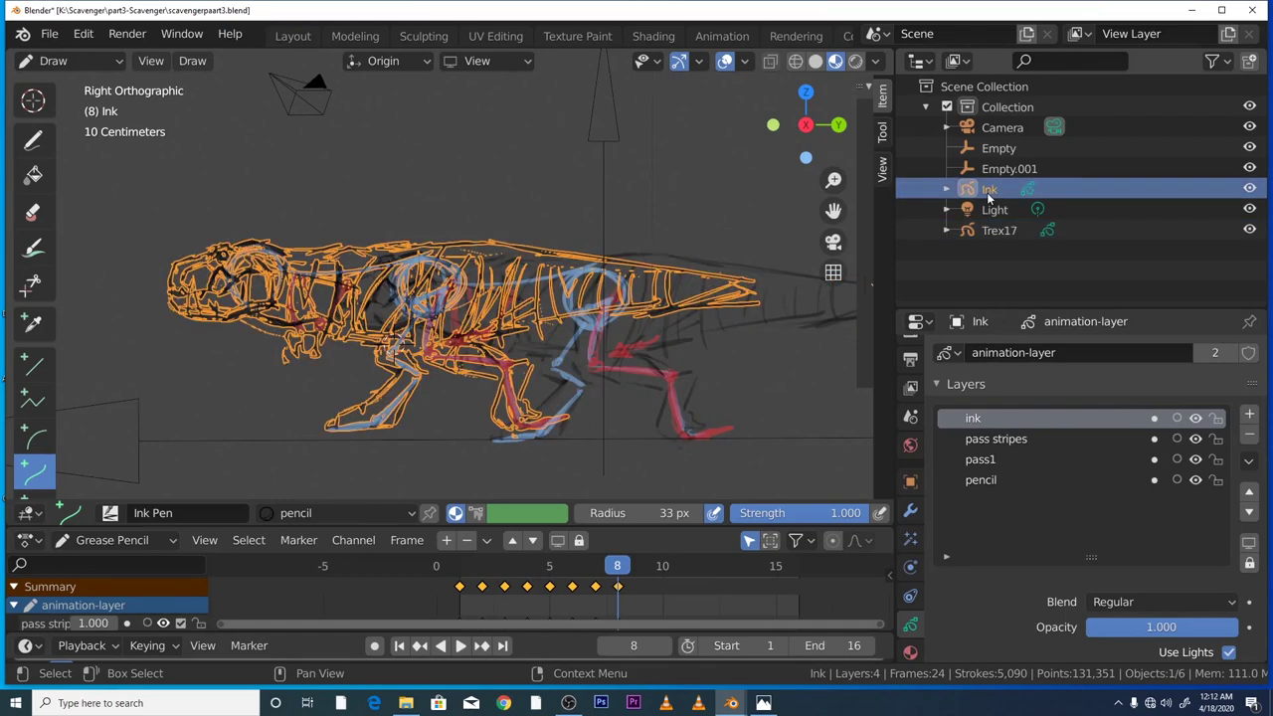
pyautogui.click(960, 356)
pyautogui.click(959, 402)
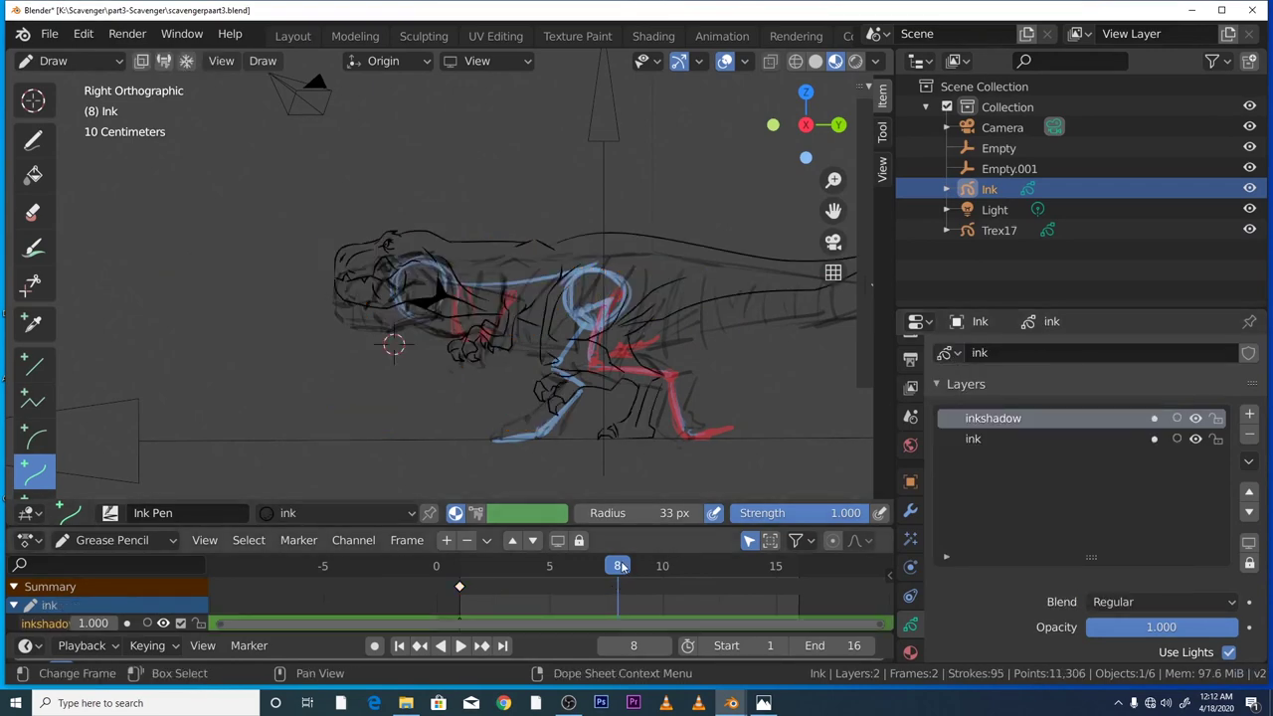
# - Play and scrub the retimed rough animation beneath the ink drawing to check its motion, and return to frame 1
pyautogui.press('space')
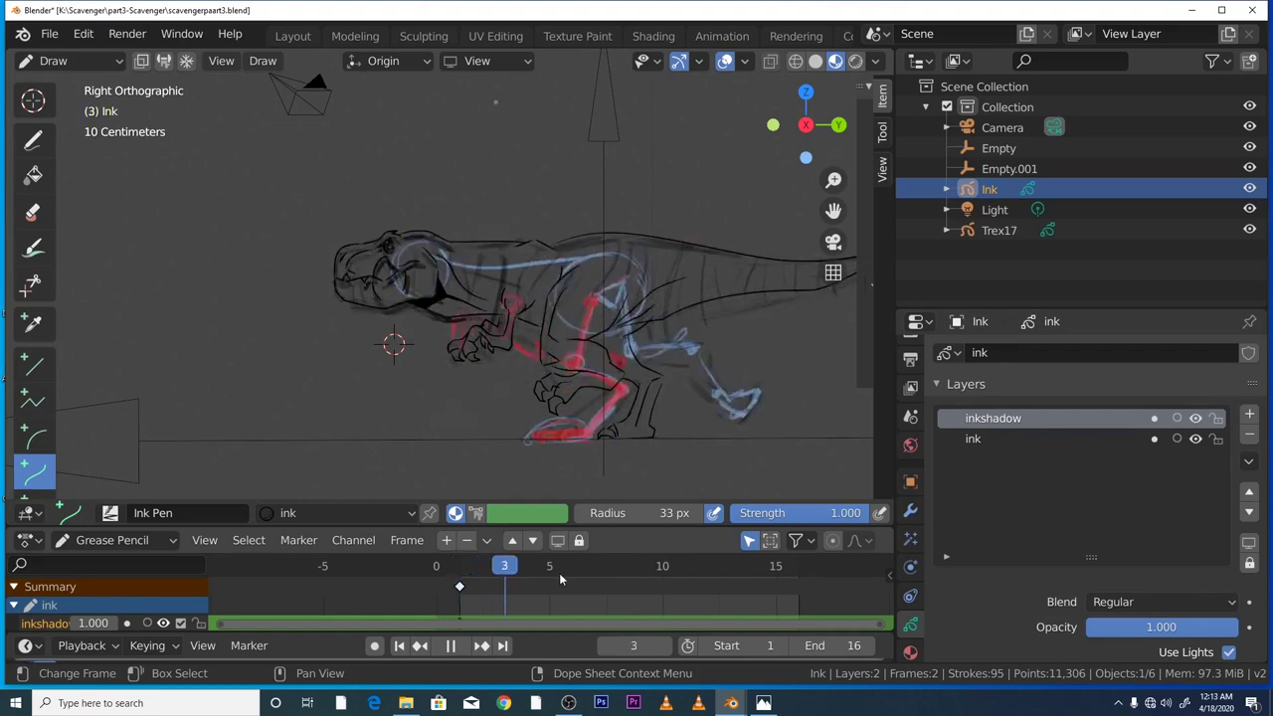
pyautogui.moveTo(594, 570)
pyautogui.mouseDown()
pyautogui.moveTo(641, 564)
pyautogui.moveTo(447, 580)
pyautogui.moveTo(543, 571)
pyautogui.moveTo(450, 567)
pyautogui.moveTo(498, 556)
pyautogui.moveTo(468, 557)
pyautogui.mouseUp()
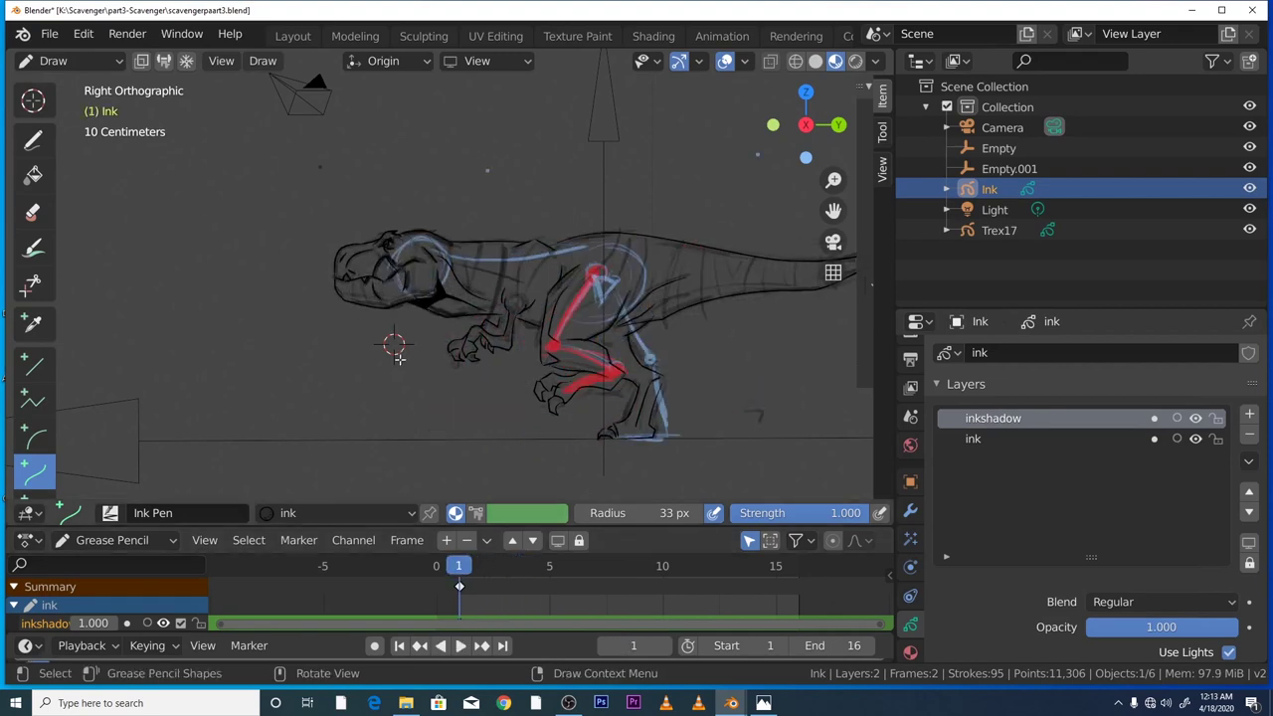
pyautogui.scroll(3, 406, 369)
pyautogui.scroll(-2, 415, 388)
pyautogui.press('space')
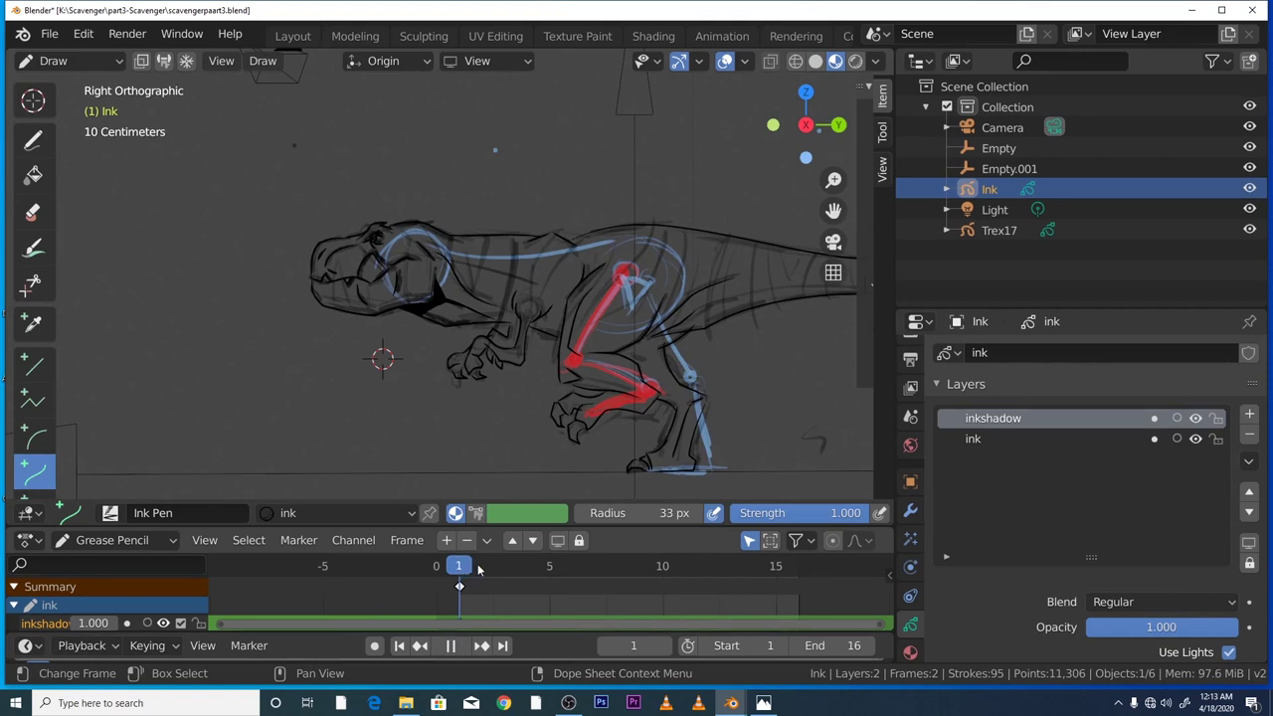
pyautogui.press('space')
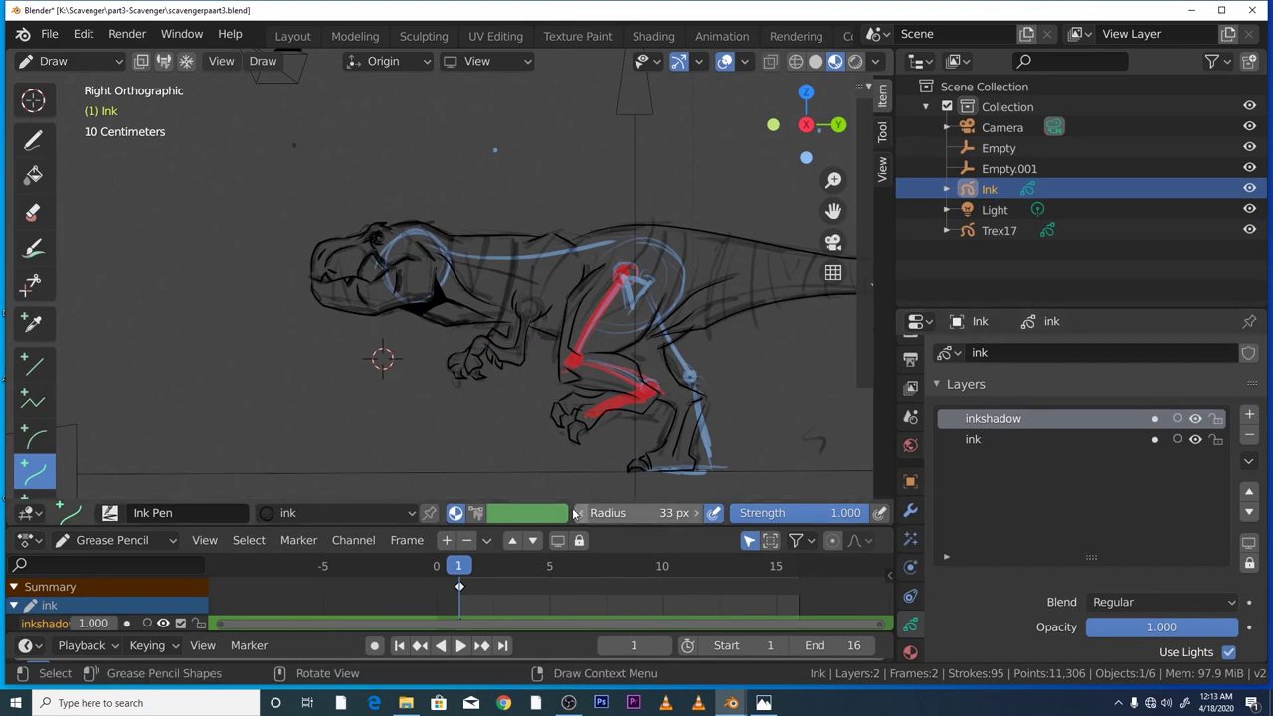
pyautogui.press('space')
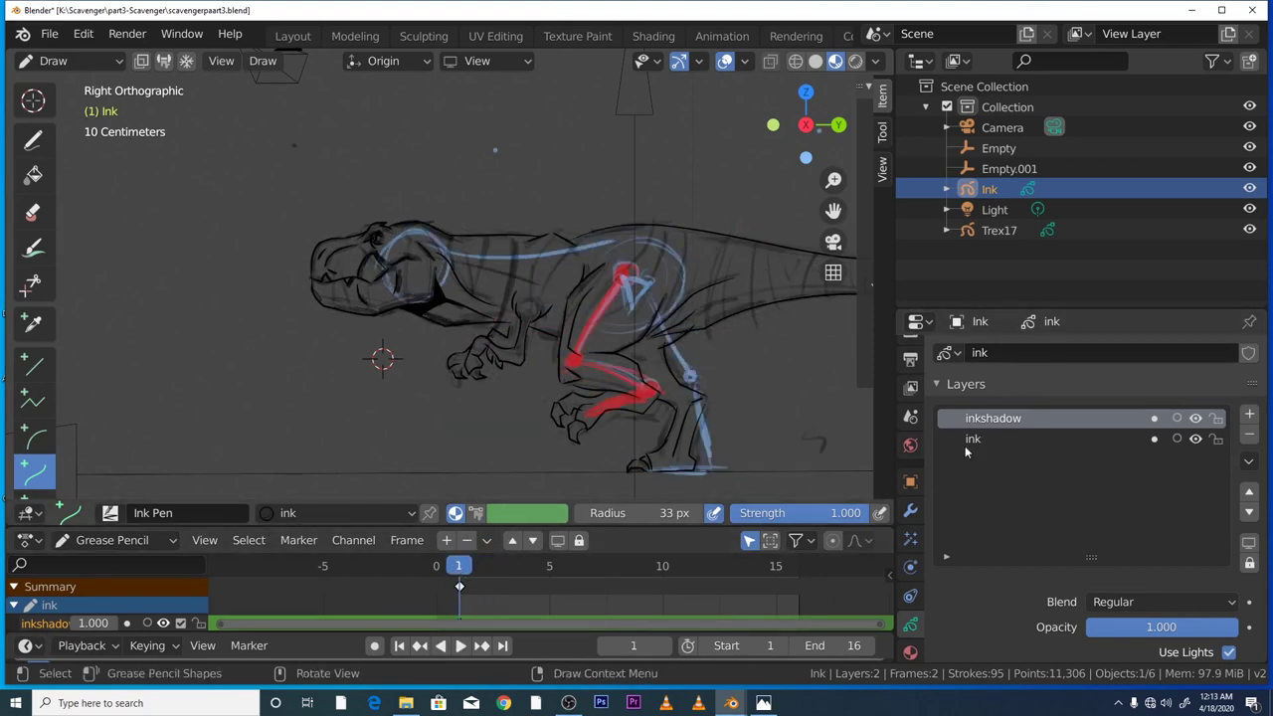
pyautogui.press('space')
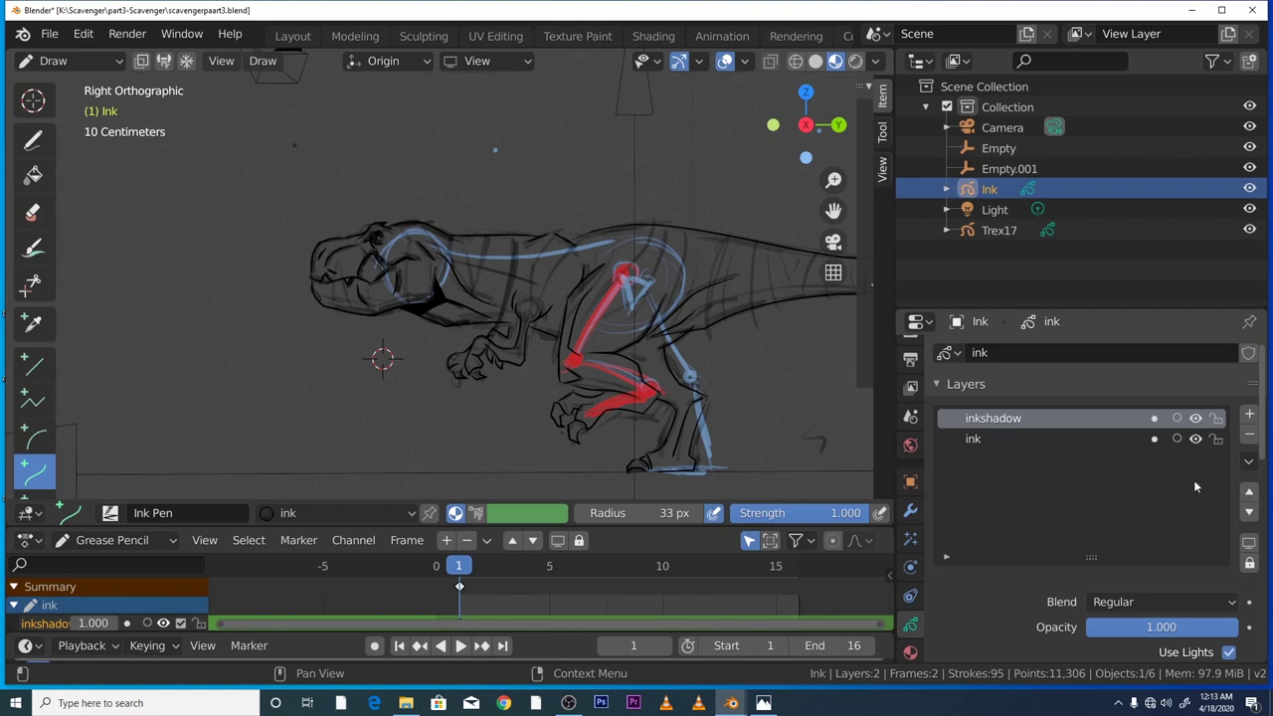
# - Move the ink layer above inkshadow, merge it down, and rename the merged layer ink
pyautogui.click(1006, 438)
pyautogui.click(1249, 493)
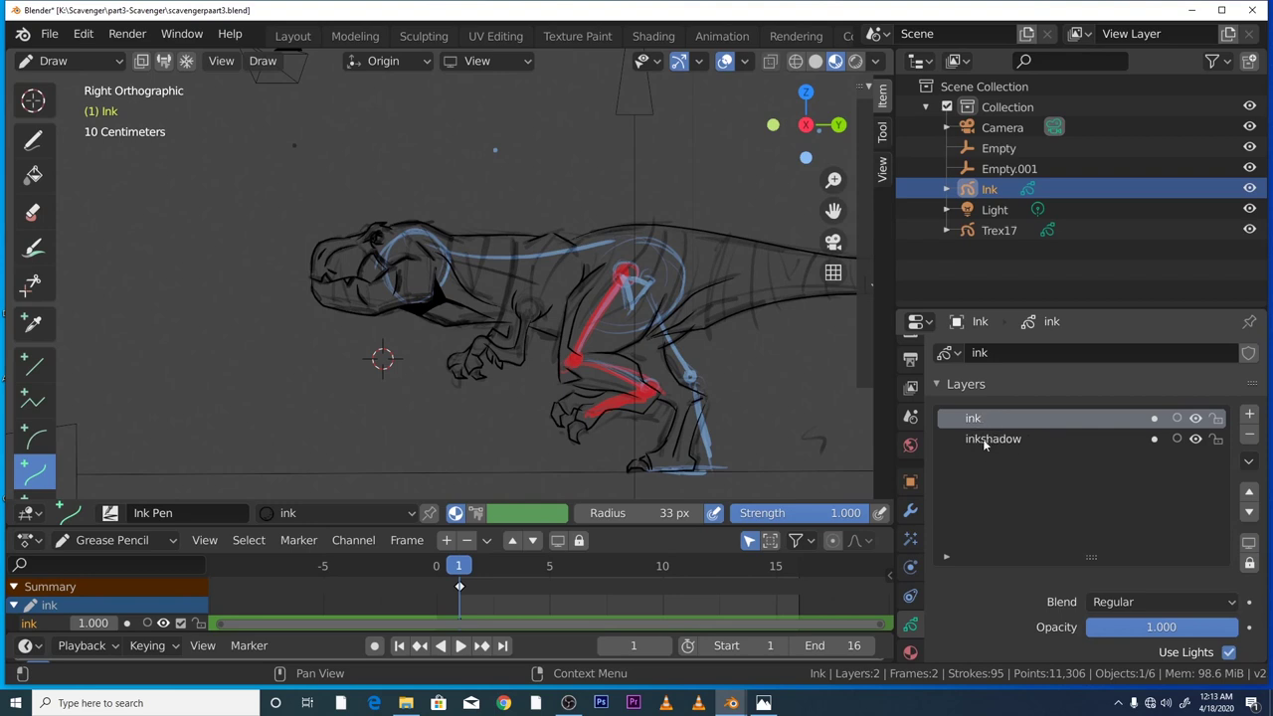
pyautogui.click(1250, 461)
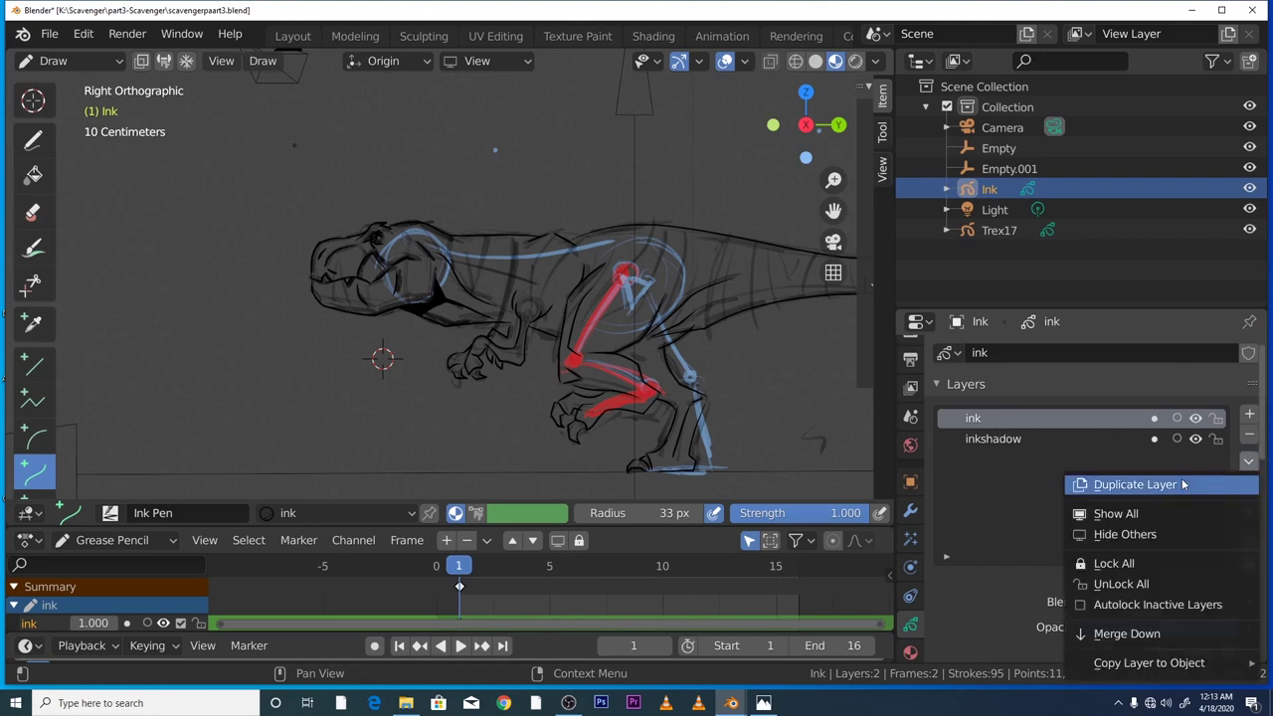
pyautogui.click(1143, 634)
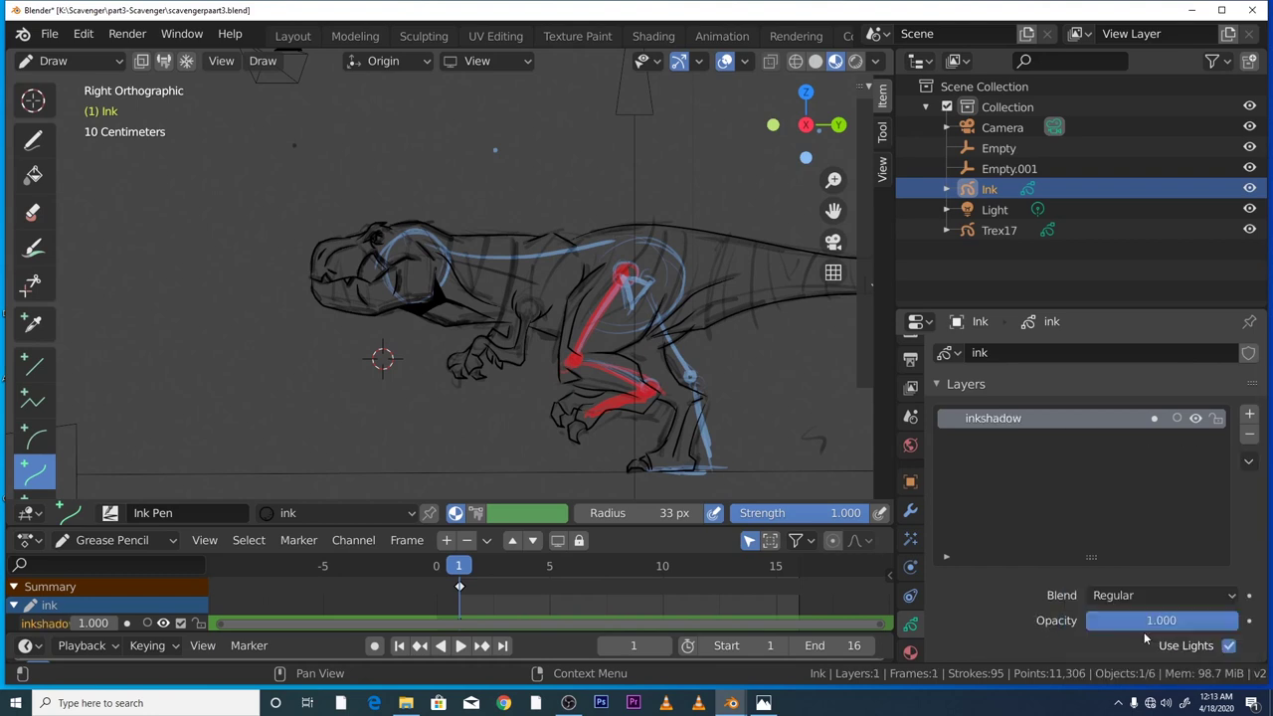
pyautogui.doubleClick(1019, 423)
pyautogui.moveTo(1021, 421); pyautogui.dragTo(988, 419)
pyautogui.press('BackSpace')
pyautogui.press('Return')
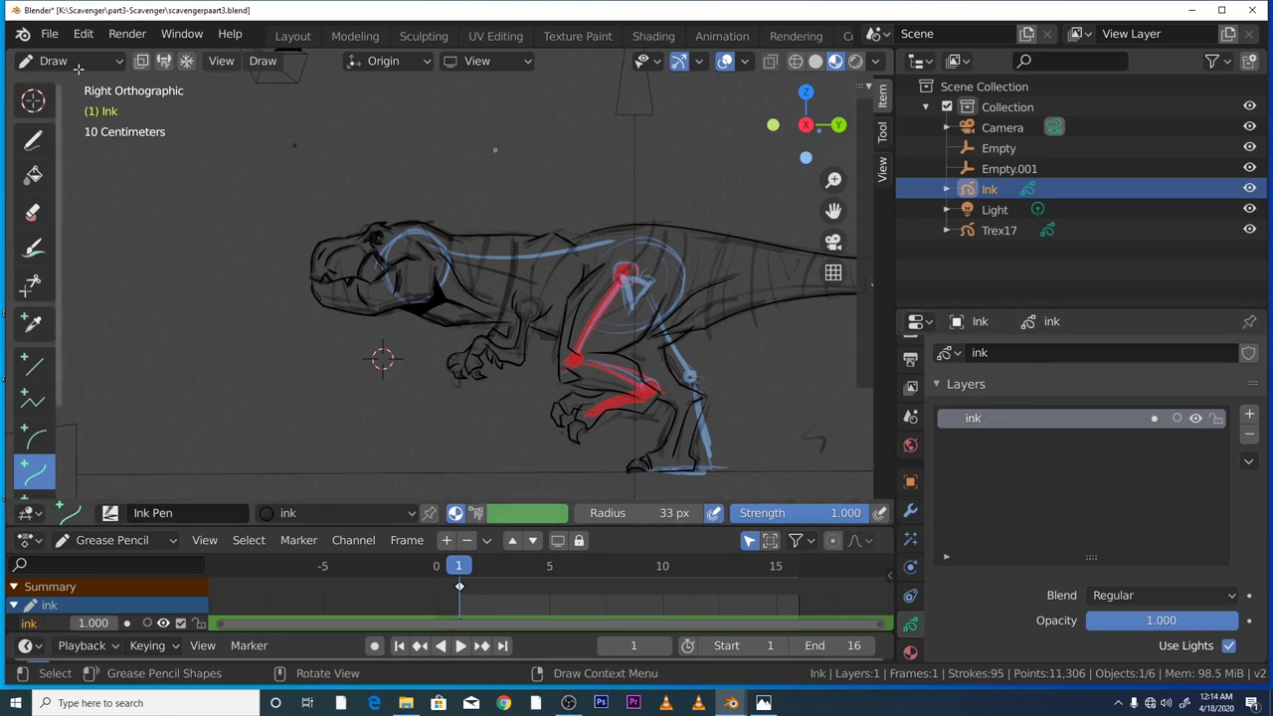
# - Save the project as a new file named scavengerpaart4.blend in the part3-Scavenger folder
pyautogui.click(49, 33)
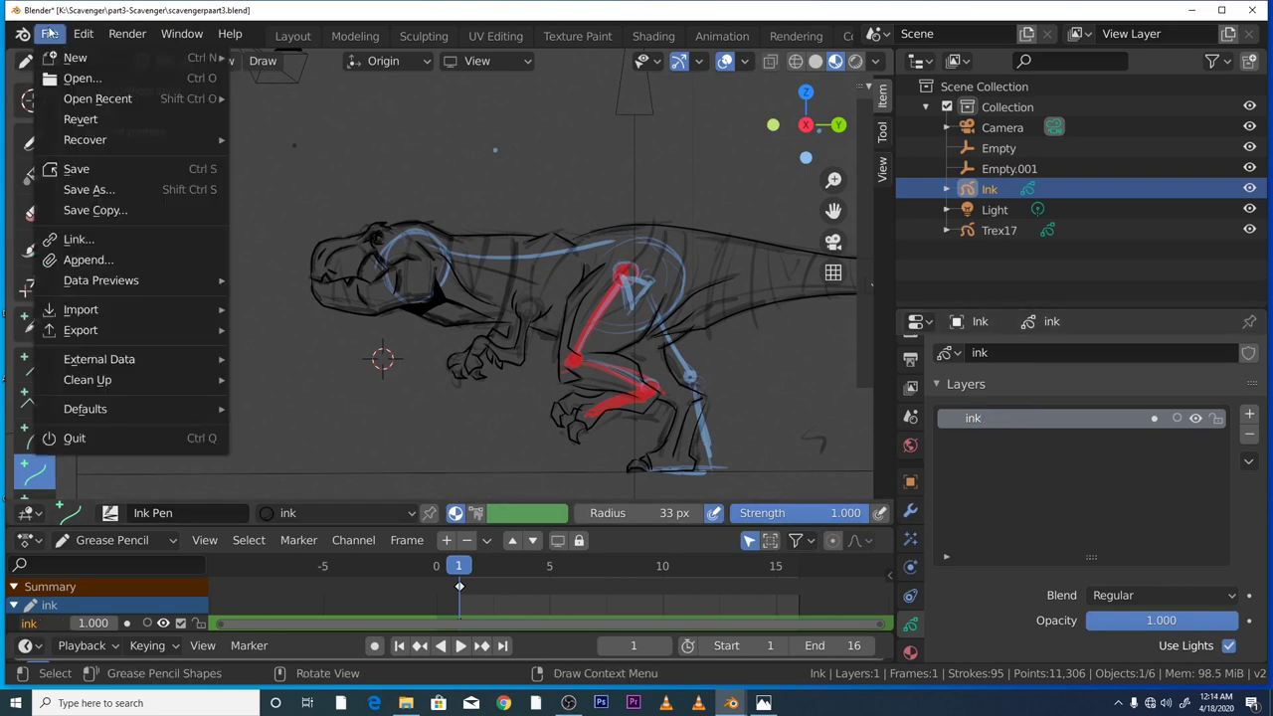
pyautogui.click(84, 188)
pyautogui.click(440, 152)
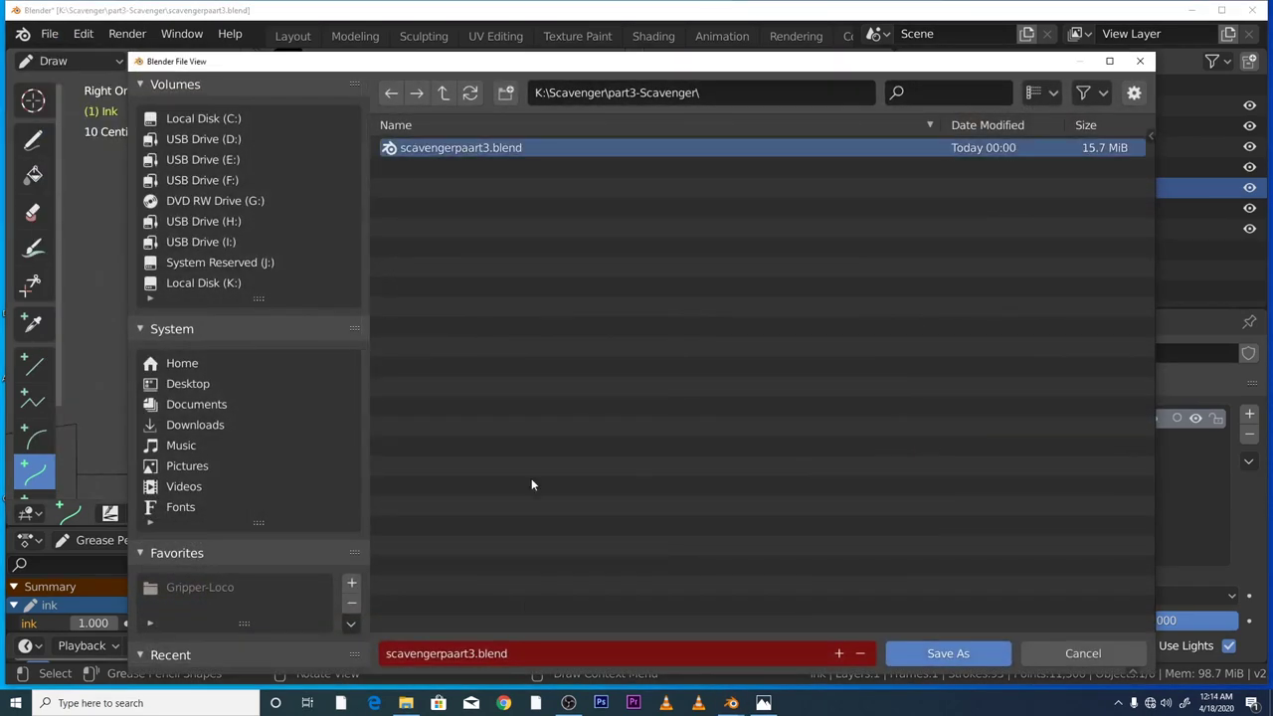
pyautogui.click(495, 653)
pyautogui.click(840, 656)
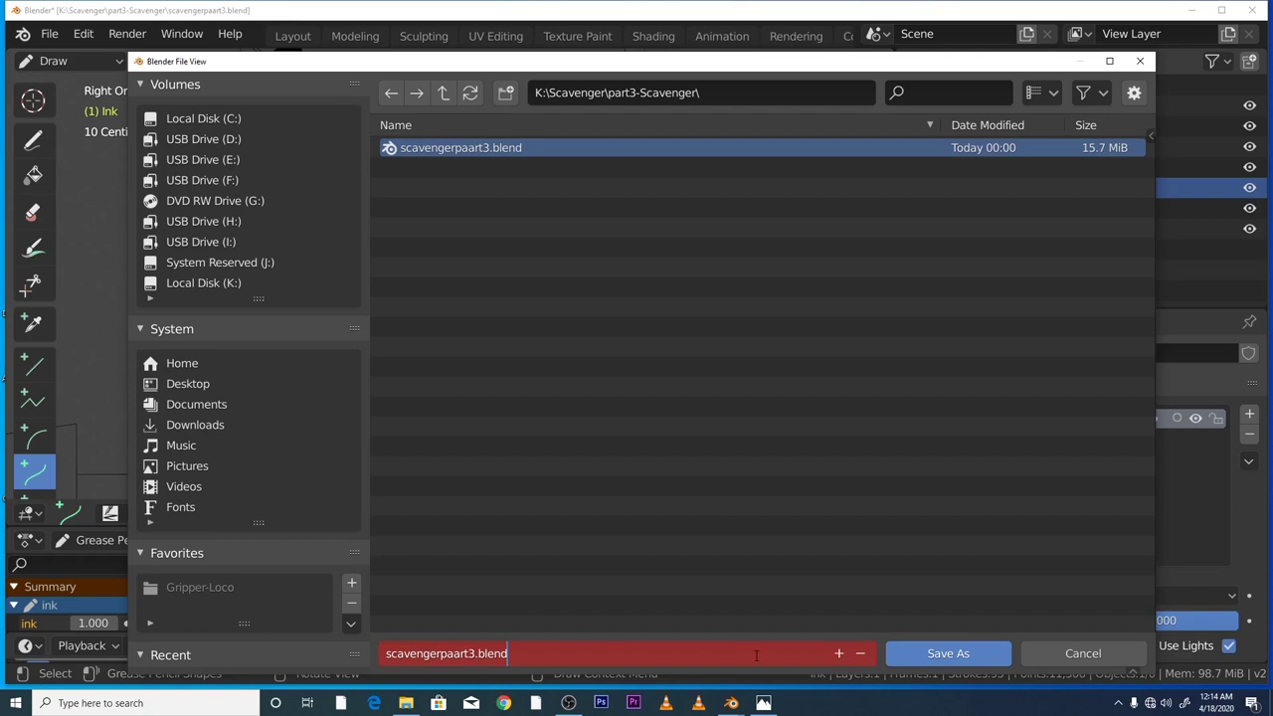
pyautogui.press('Return')
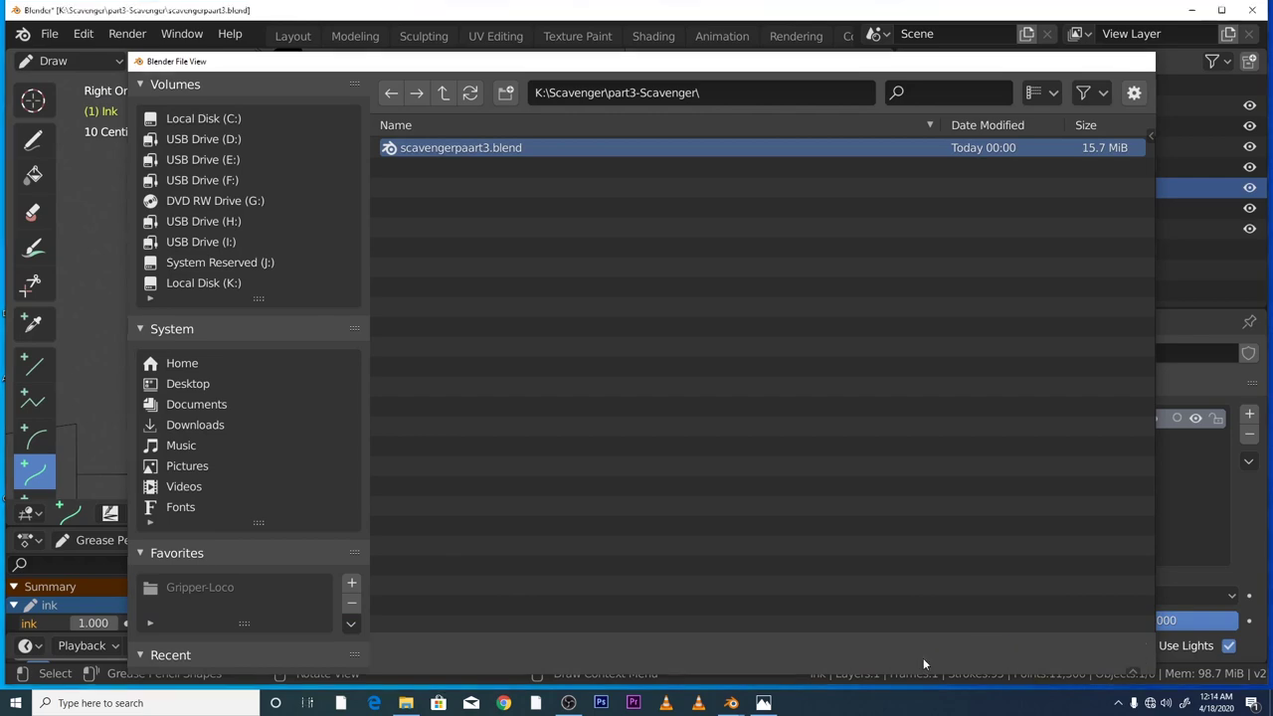
pyautogui.click(922, 657)
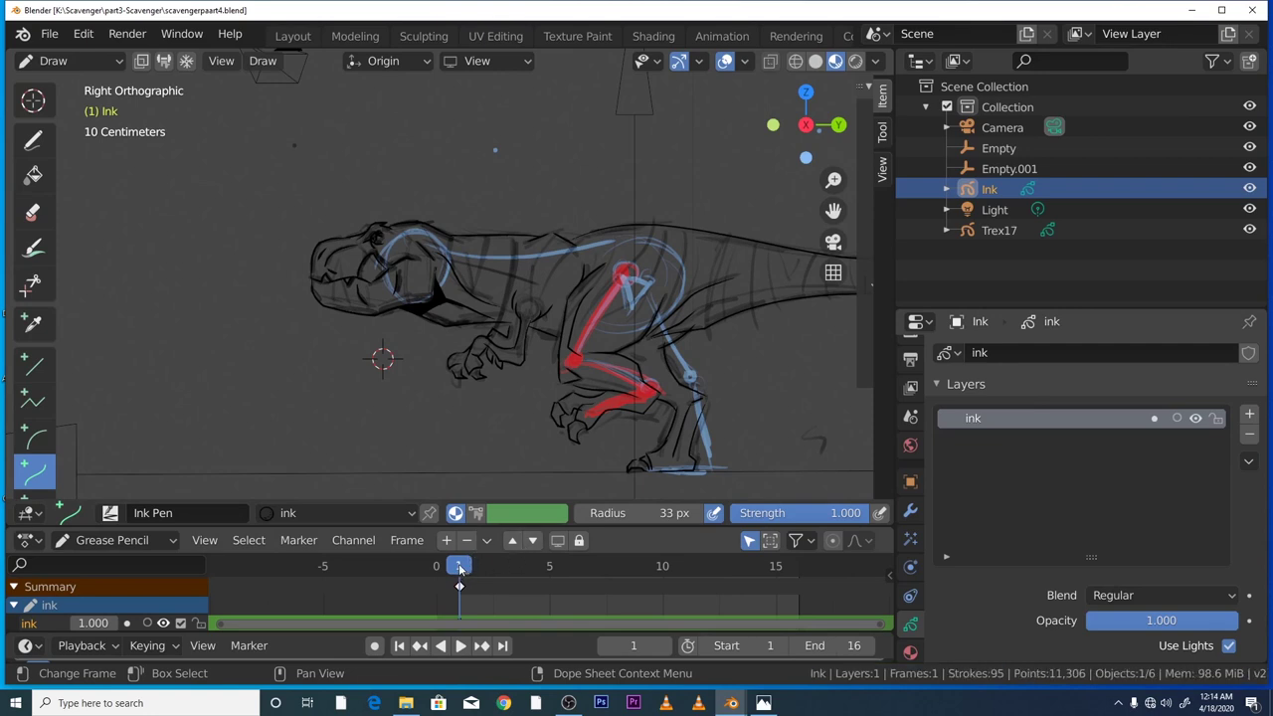
# - Play and scrub through the first eight frames to compare the rough poses with the ink, and go back to frame 1
pyautogui.press('space')
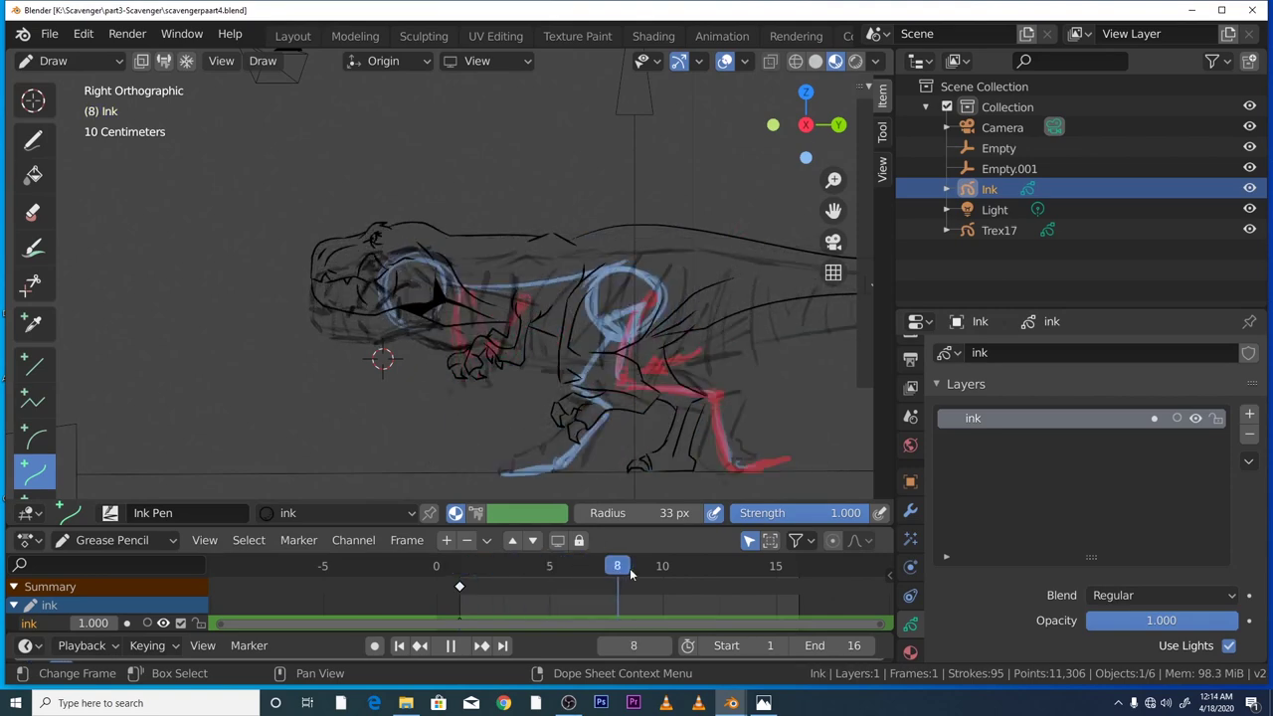
pyautogui.moveTo(630, 574)
pyautogui.mouseDown()
pyautogui.moveTo(466, 575)
pyautogui.moveTo(490, 583)
pyautogui.mouseUp()
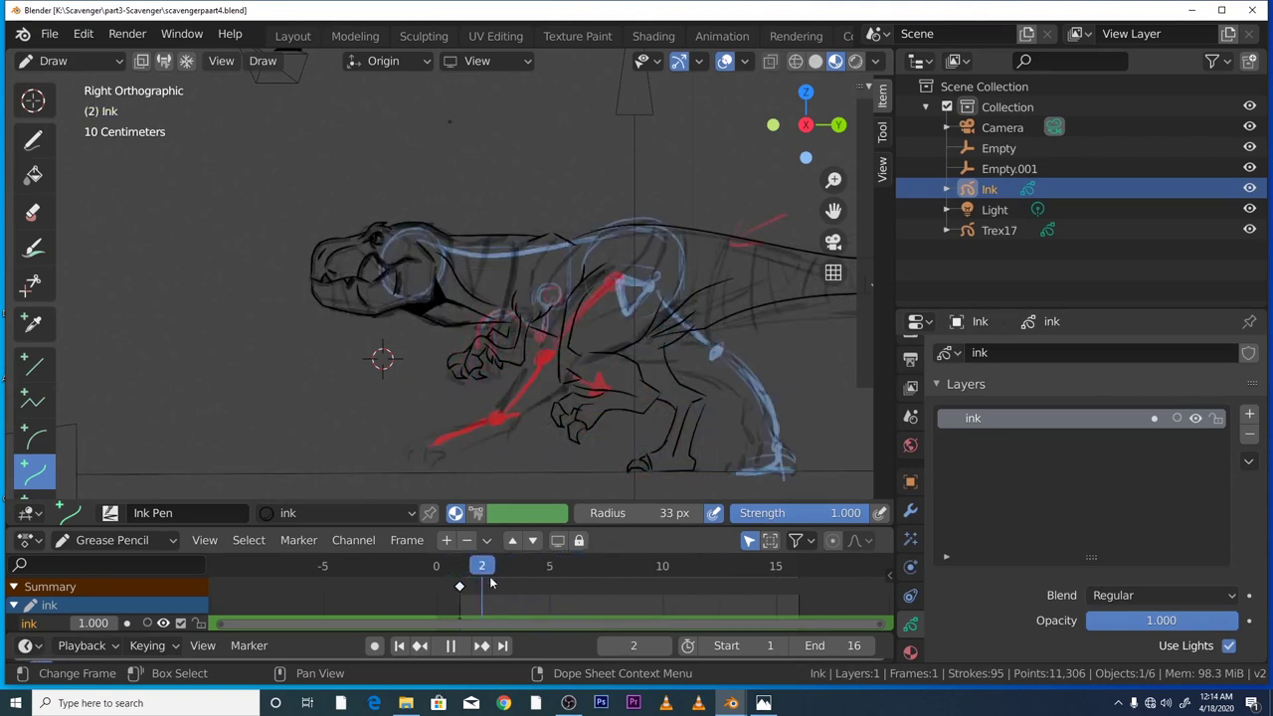
pyautogui.click(464, 581)
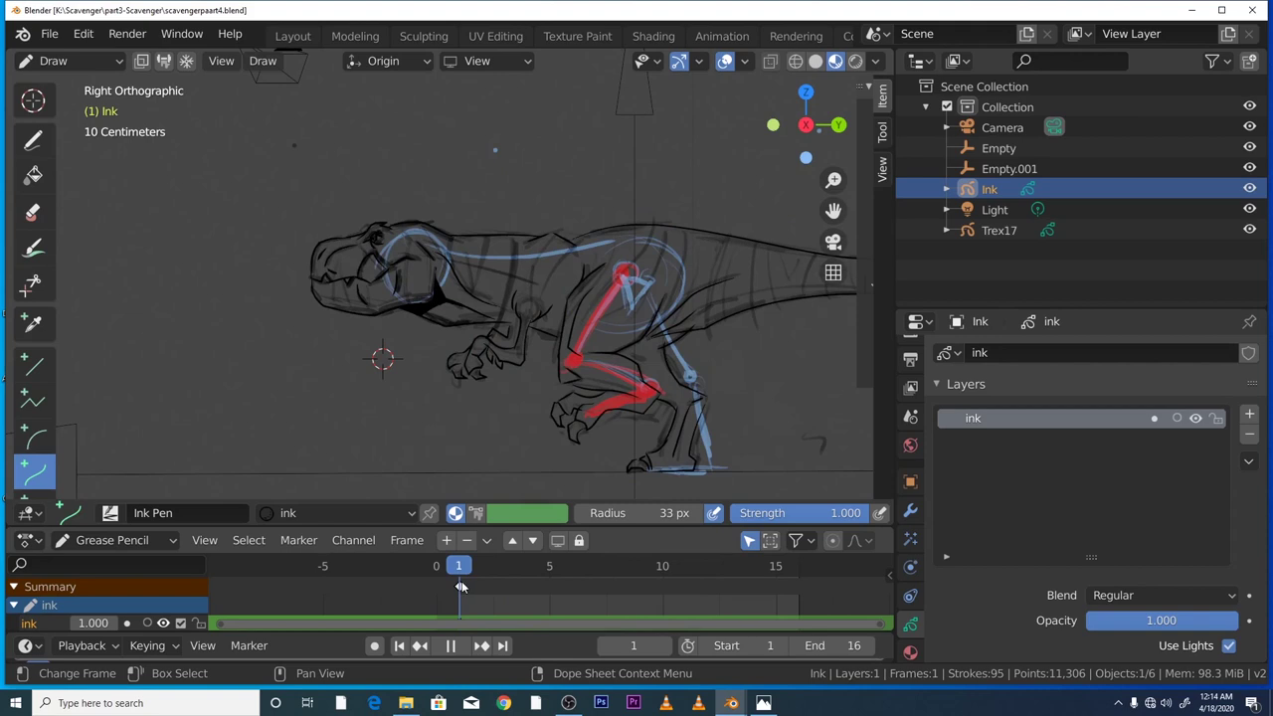
pyautogui.press('space')
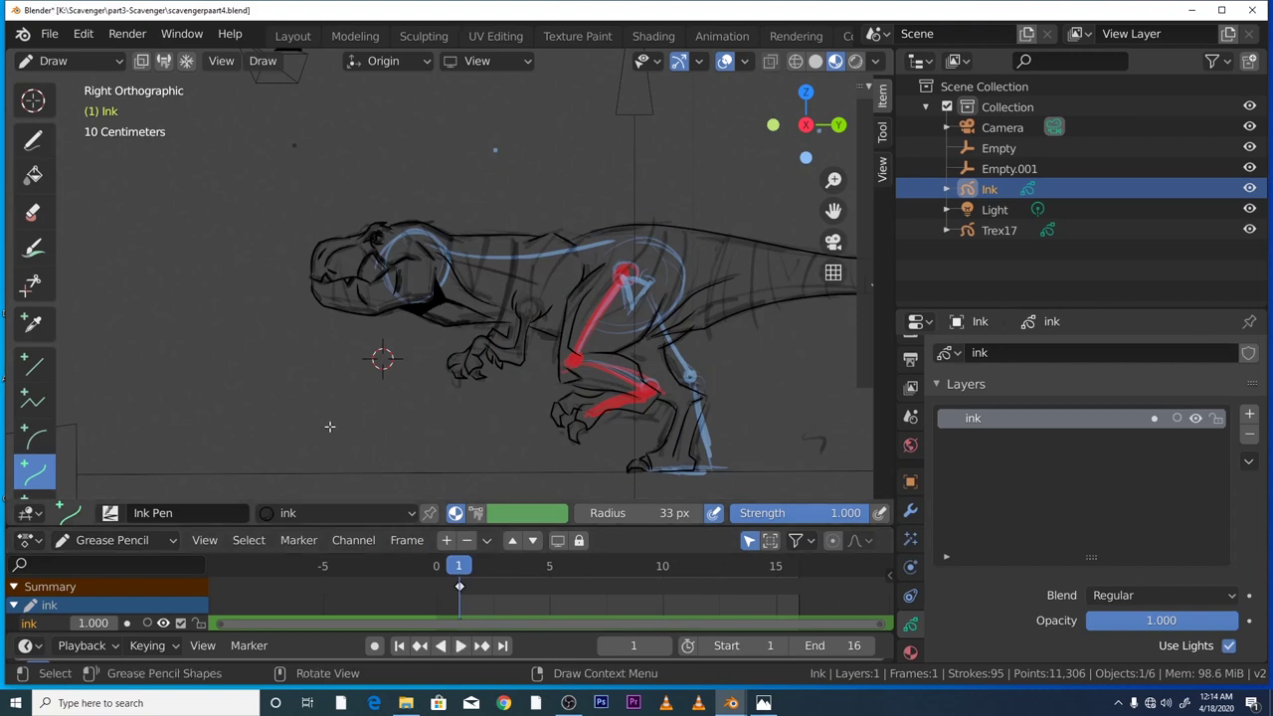
# - Put the Ink object in Edit Mode, box-select the T-rex's head and neck strokes, and copy them
pyautogui.hotkey('ctrl', 'Tab')
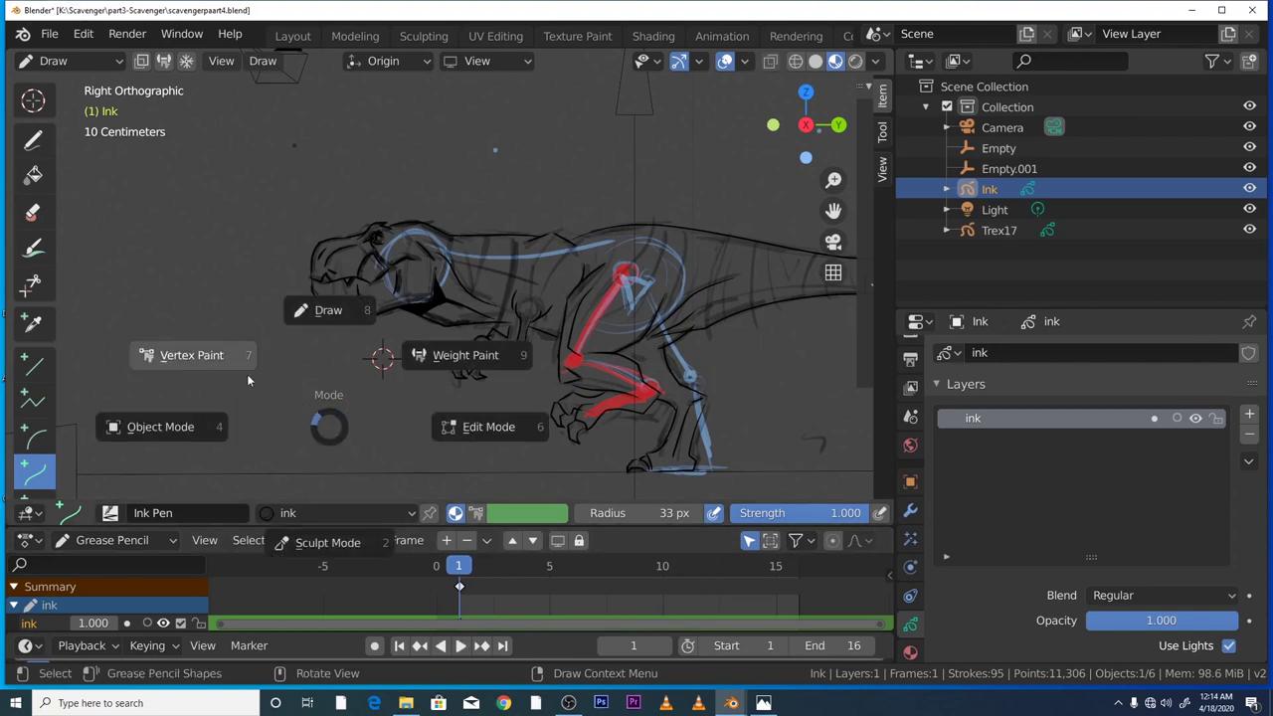
pyautogui.click(454, 420)
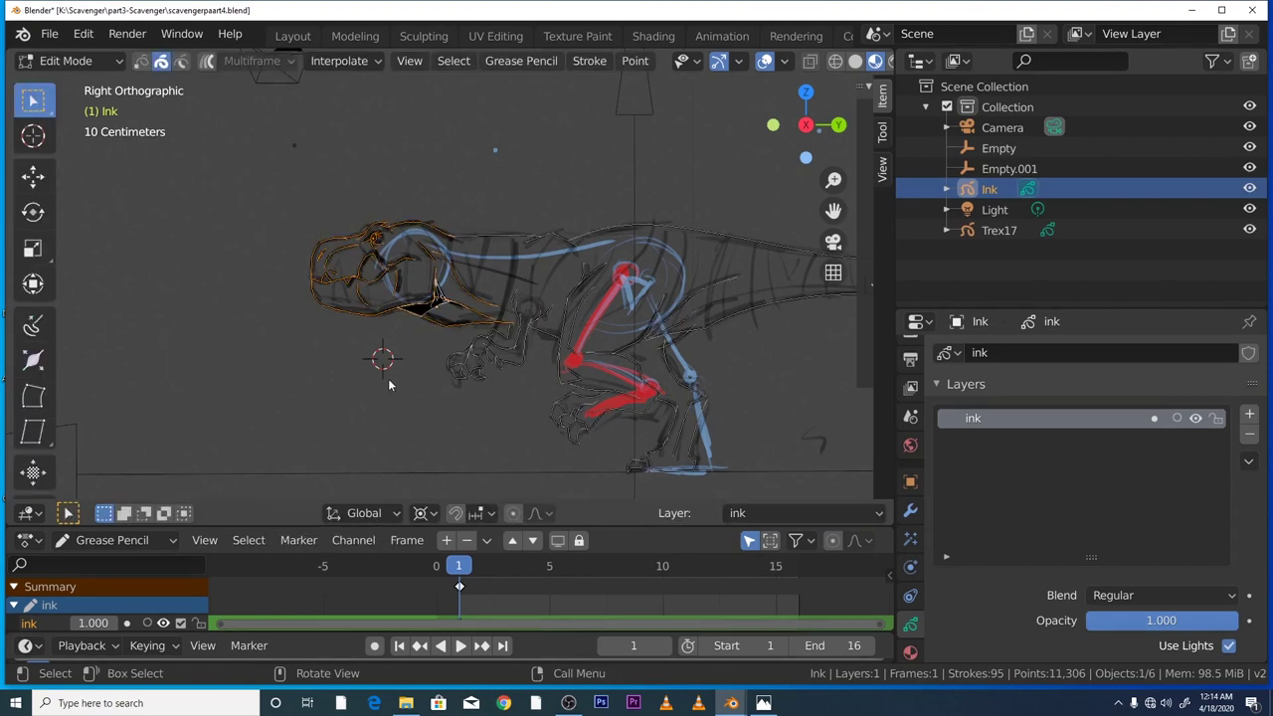
pyautogui.scroll(3, 456, 275)
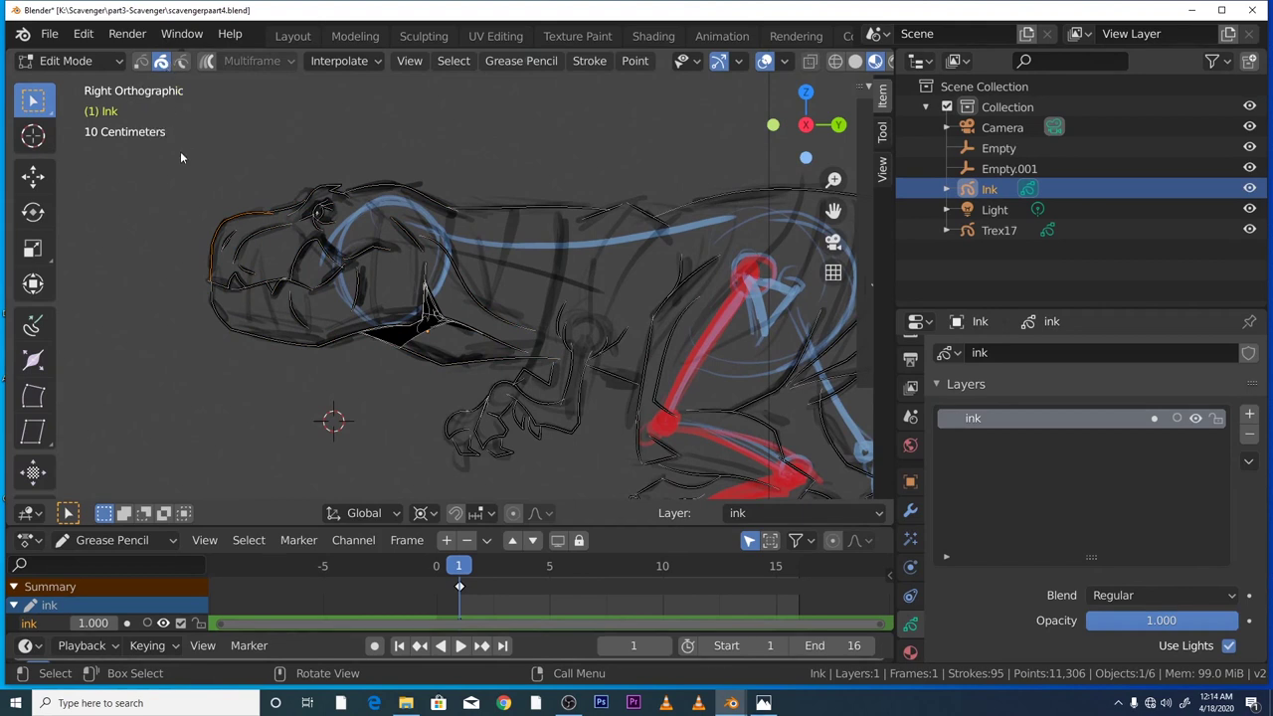
pyautogui.moveTo(193, 143)
pyautogui.mouseDown()
pyautogui.moveTo(209, 239)
pyautogui.moveTo(407, 386)
pyautogui.moveTo(480, 381)
pyautogui.moveTo(470, 382)
pyautogui.mouseUp()
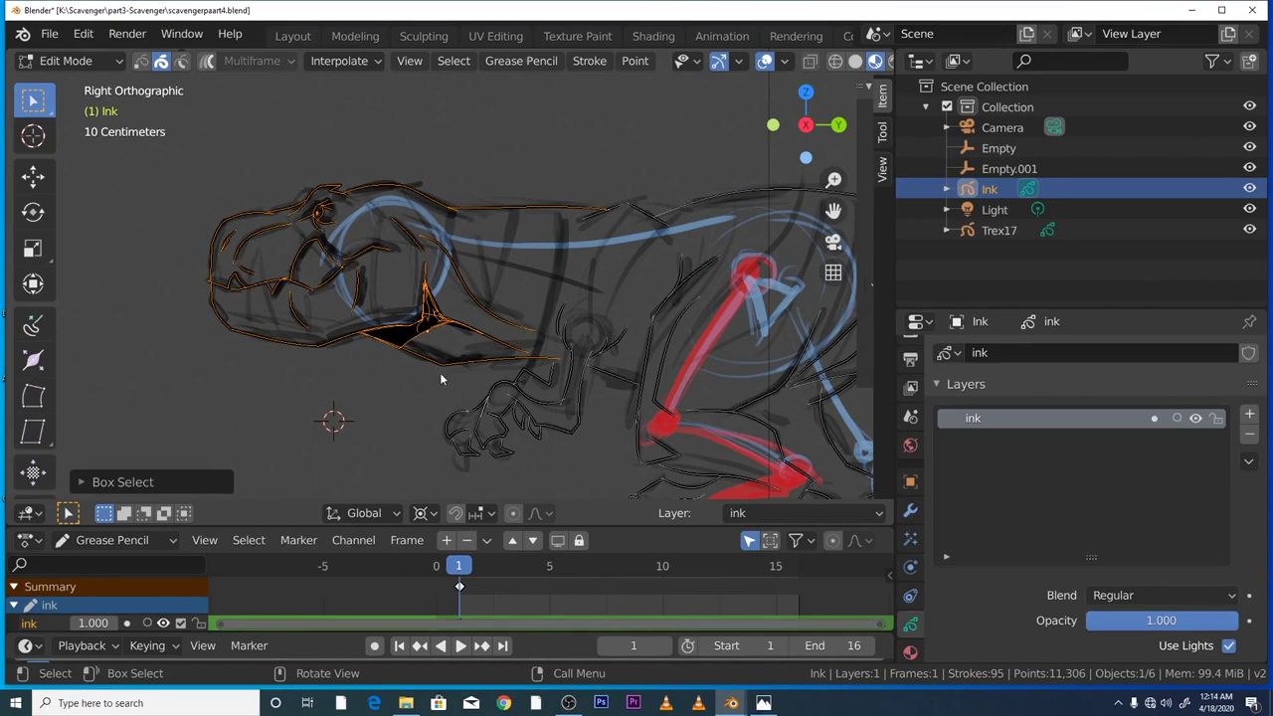
pyautogui.rightClick(252, 309)
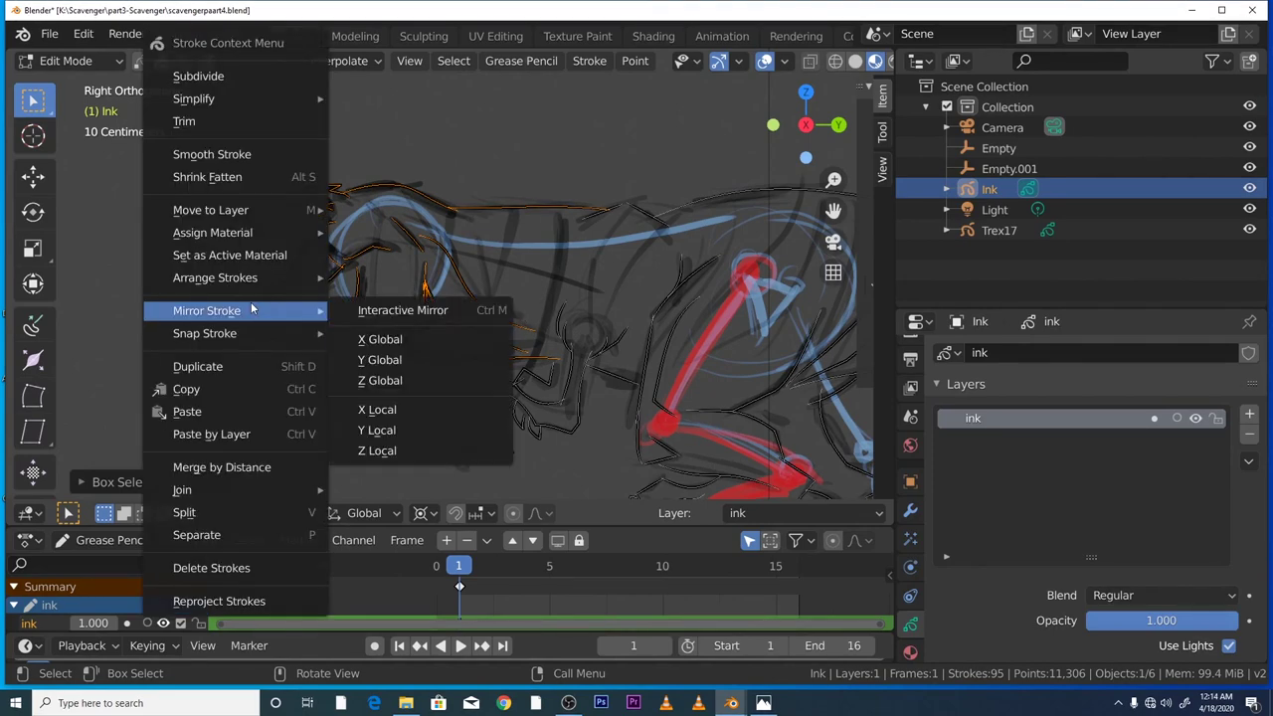
pyautogui.click(242, 390)
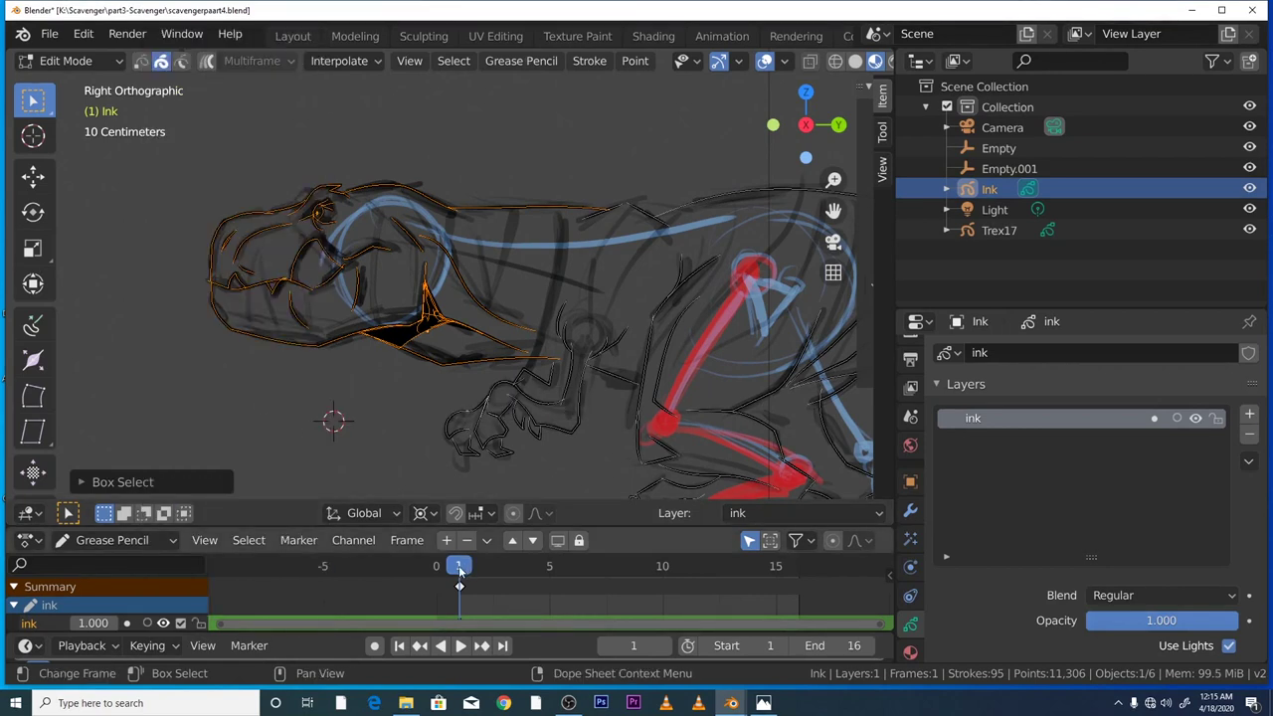
# - Paste the copied head and neck strokes onto frames 2, 3 and 4 of the ink layer
pyautogui.moveTo(459, 570); pyautogui.dragTo(474, 566)
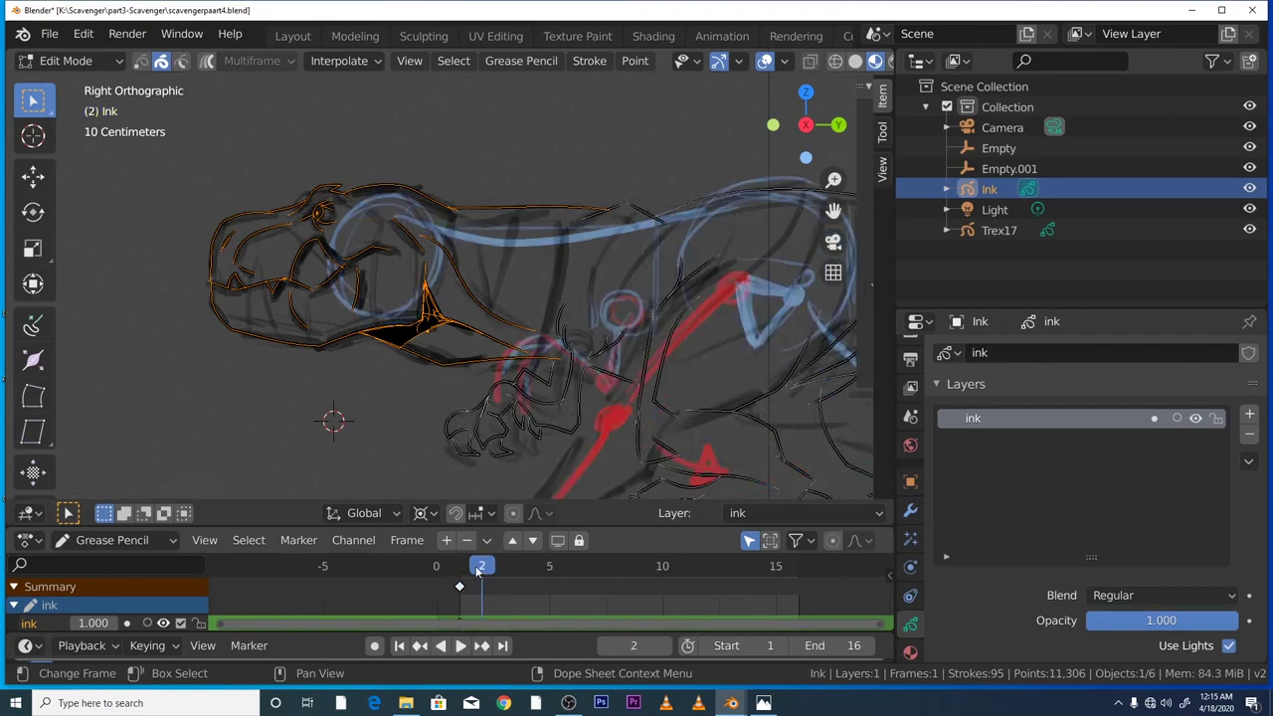
pyautogui.rightClick(393, 443)
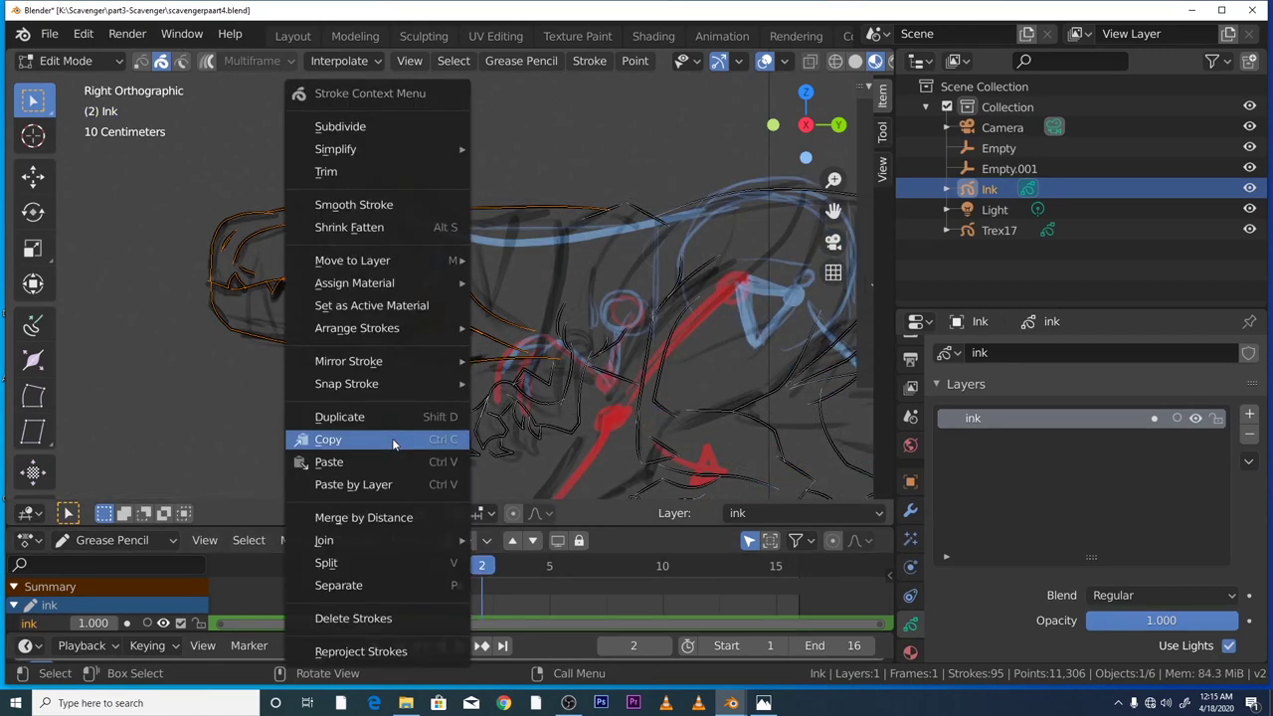
pyautogui.click(381, 463)
pyautogui.moveTo(486, 569); pyautogui.dragTo(505, 569)
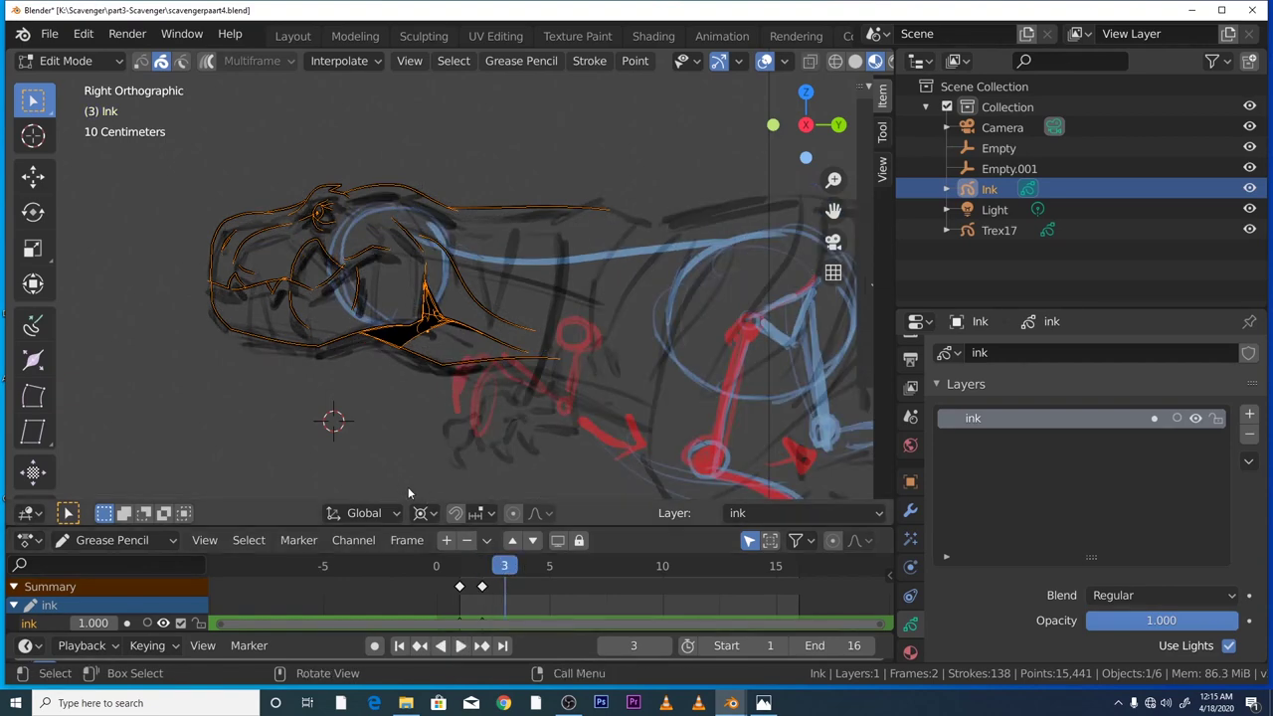
pyautogui.rightClick(372, 455)
pyautogui.click(372, 456)
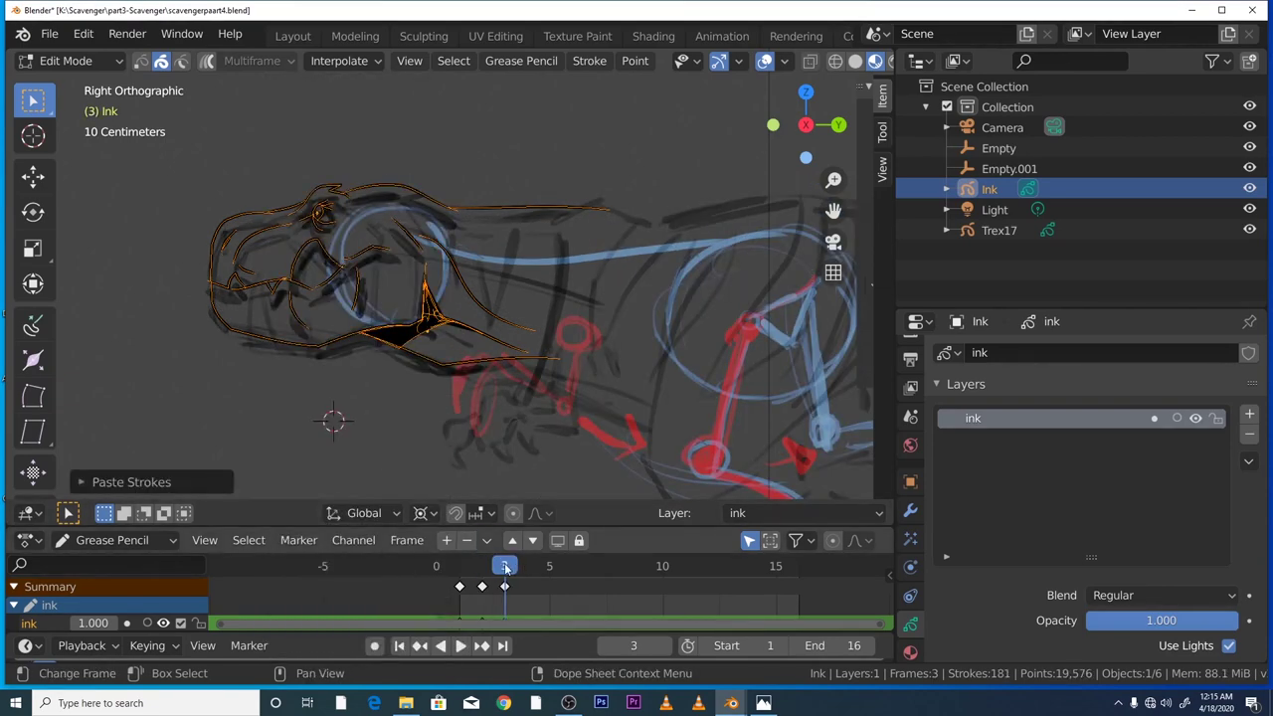
pyautogui.moveTo(504, 566); pyautogui.dragTo(526, 566)
pyautogui.rightClick(398, 454)
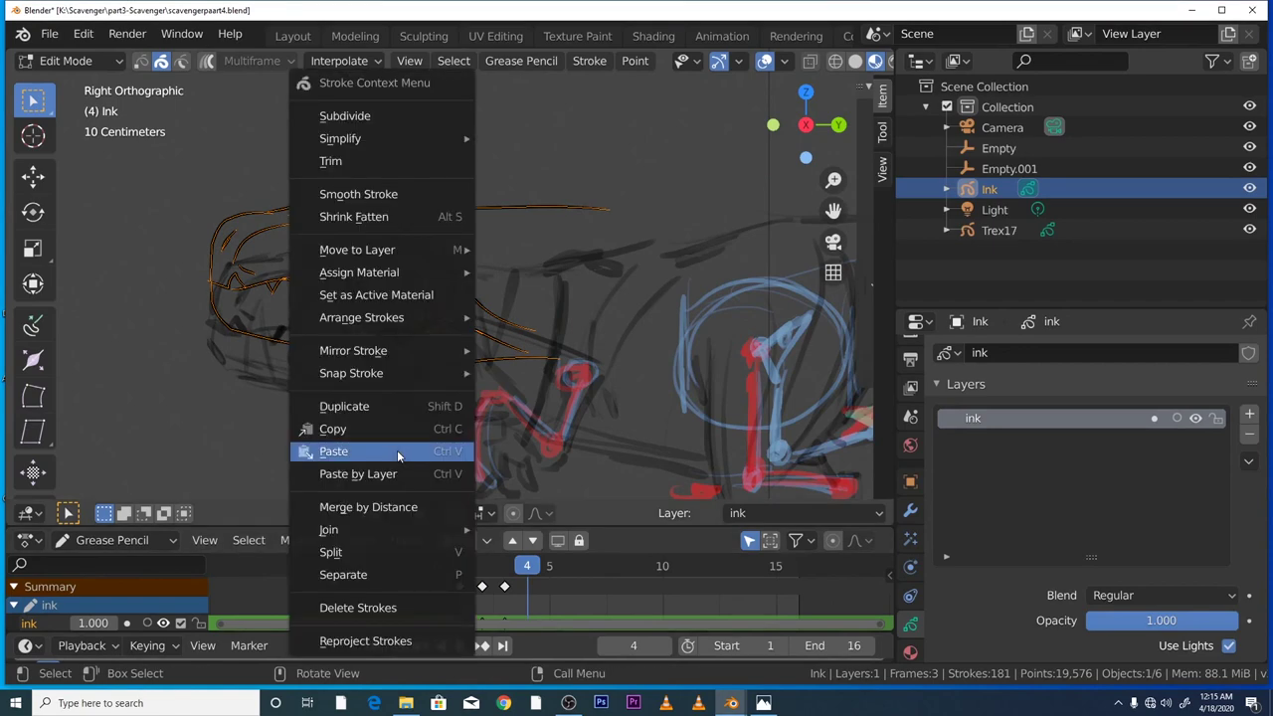
pyautogui.click(397, 451)
# - Paste the same head and neck strokes onto frames 5 and 6
pyautogui.click(546, 567)
pyautogui.rightClick(394, 462)
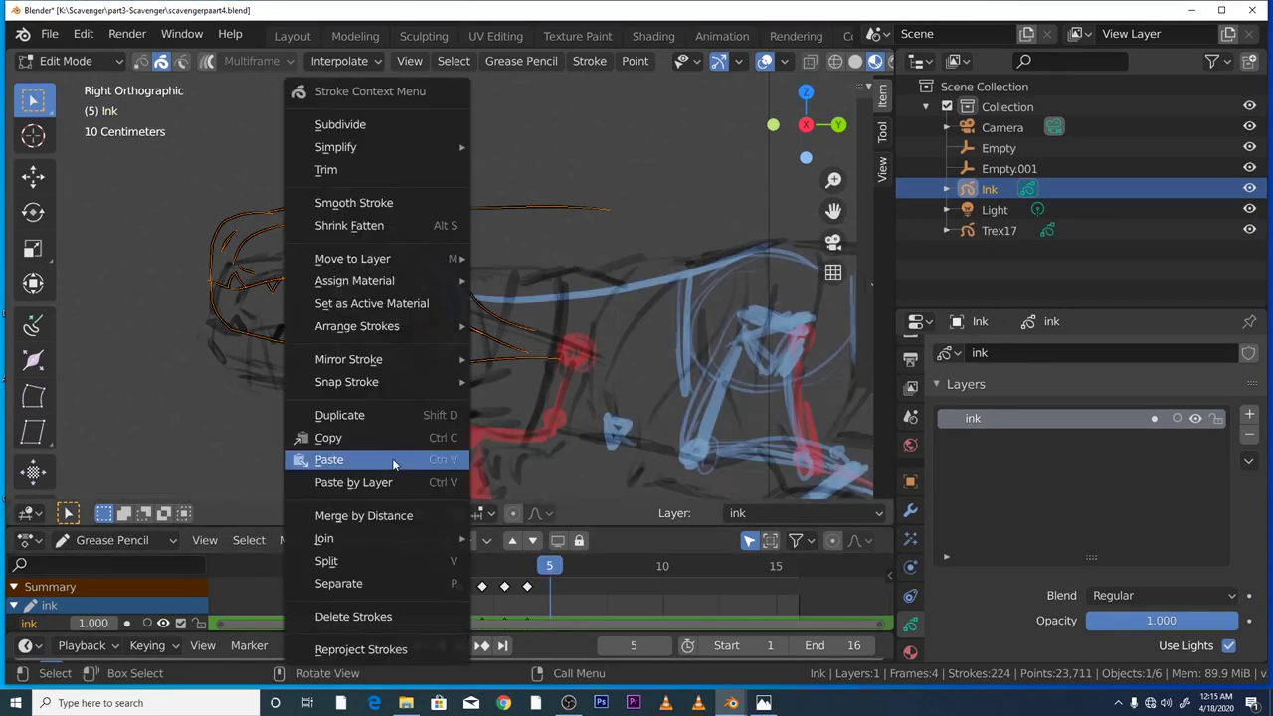
pyautogui.click(394, 462)
pyautogui.click(571, 567)
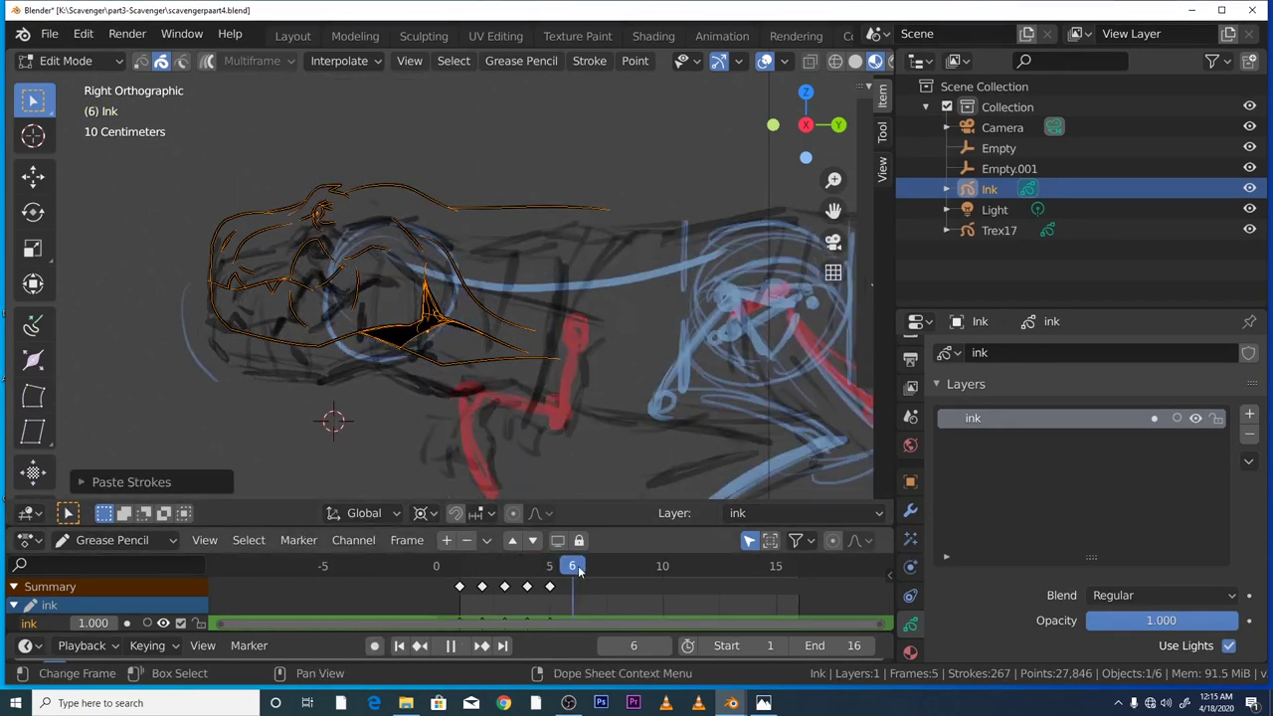
pyautogui.rightClick(403, 452)
pyautogui.click(403, 451)
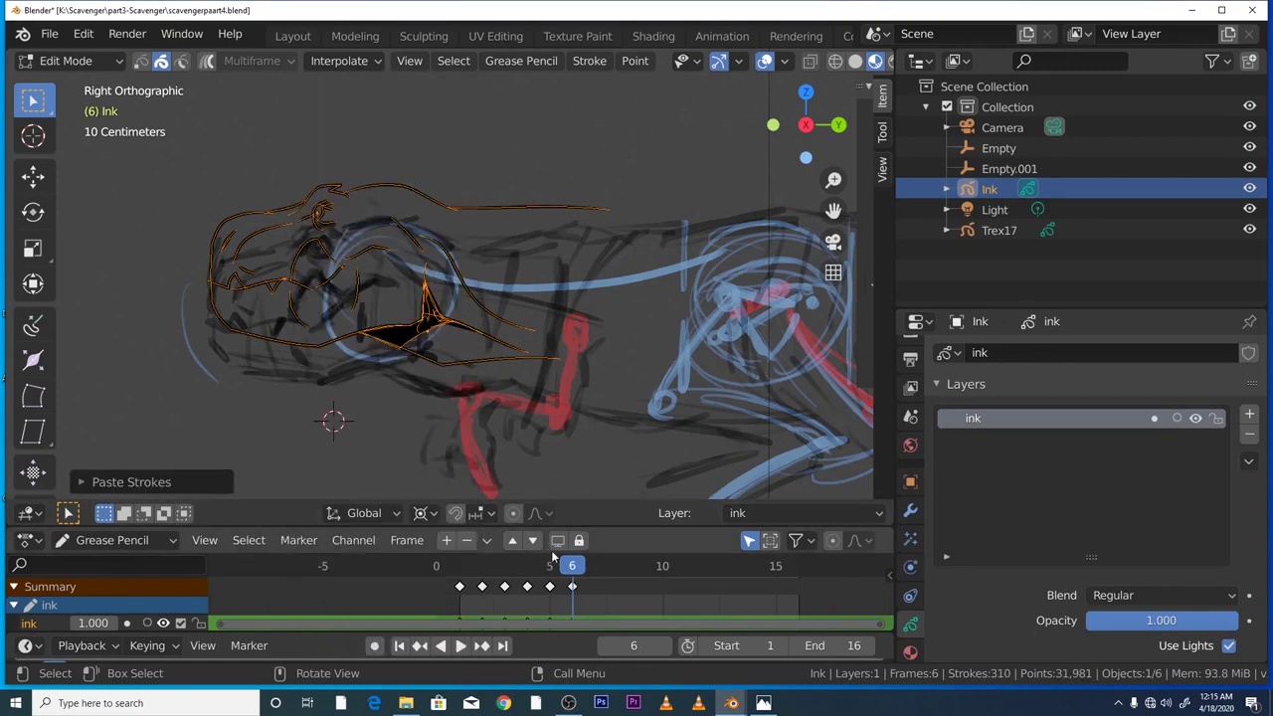
# - Paste the head and neck strokes onto frames 7 and 8 as well
pyautogui.press('space')
pyautogui.press('space')
pyautogui.click(595, 567)
pyautogui.rightClick(407, 452)
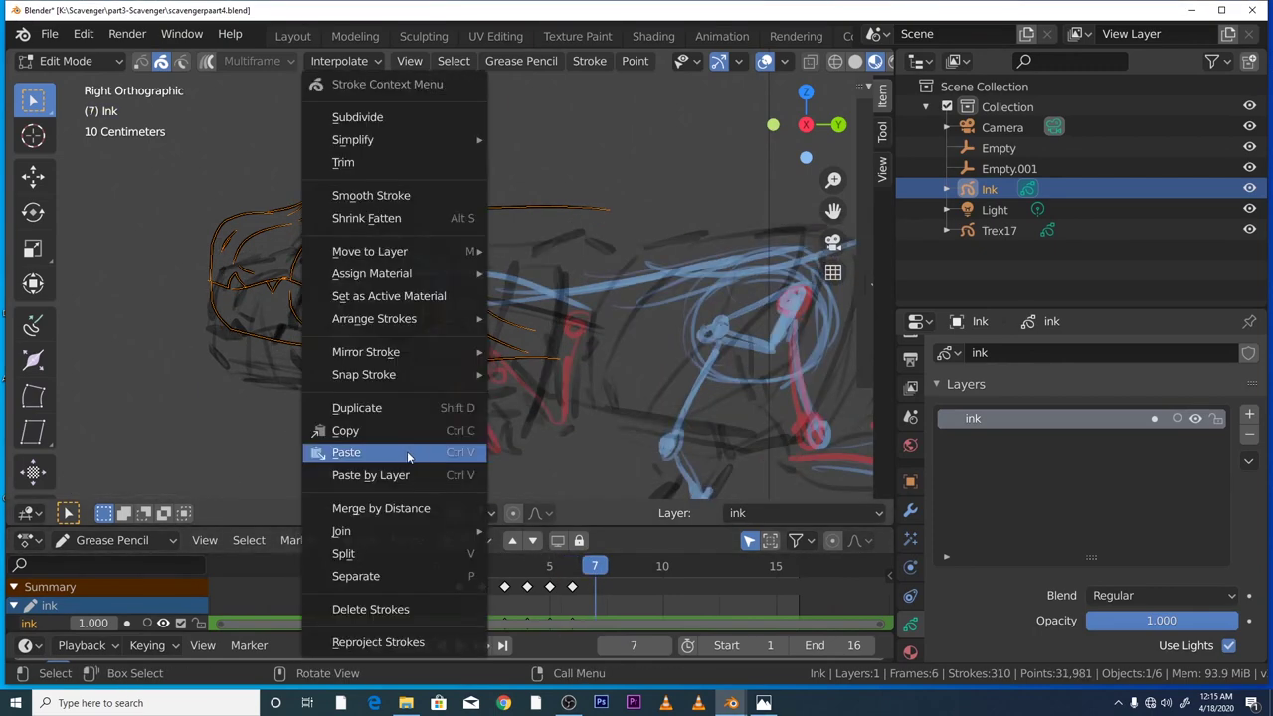
pyautogui.click(406, 451)
pyautogui.click(617, 565)
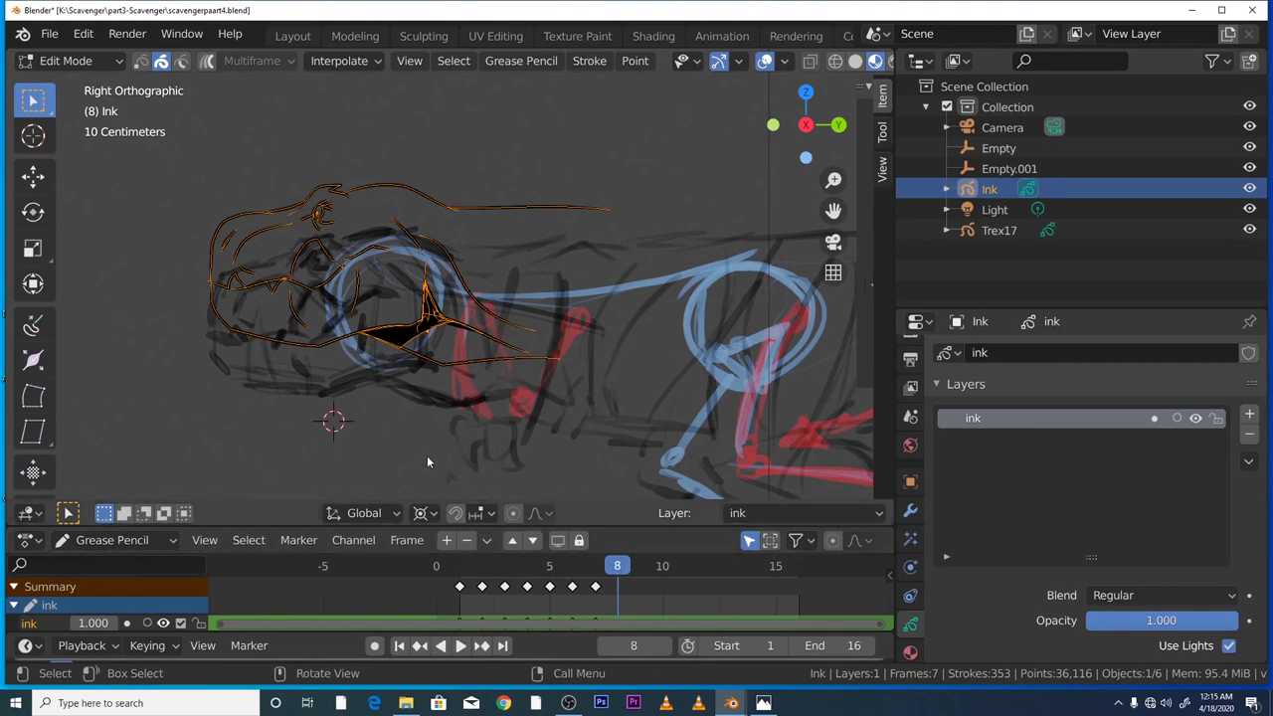
pyautogui.rightClick(420, 460)
pyautogui.click(420, 456)
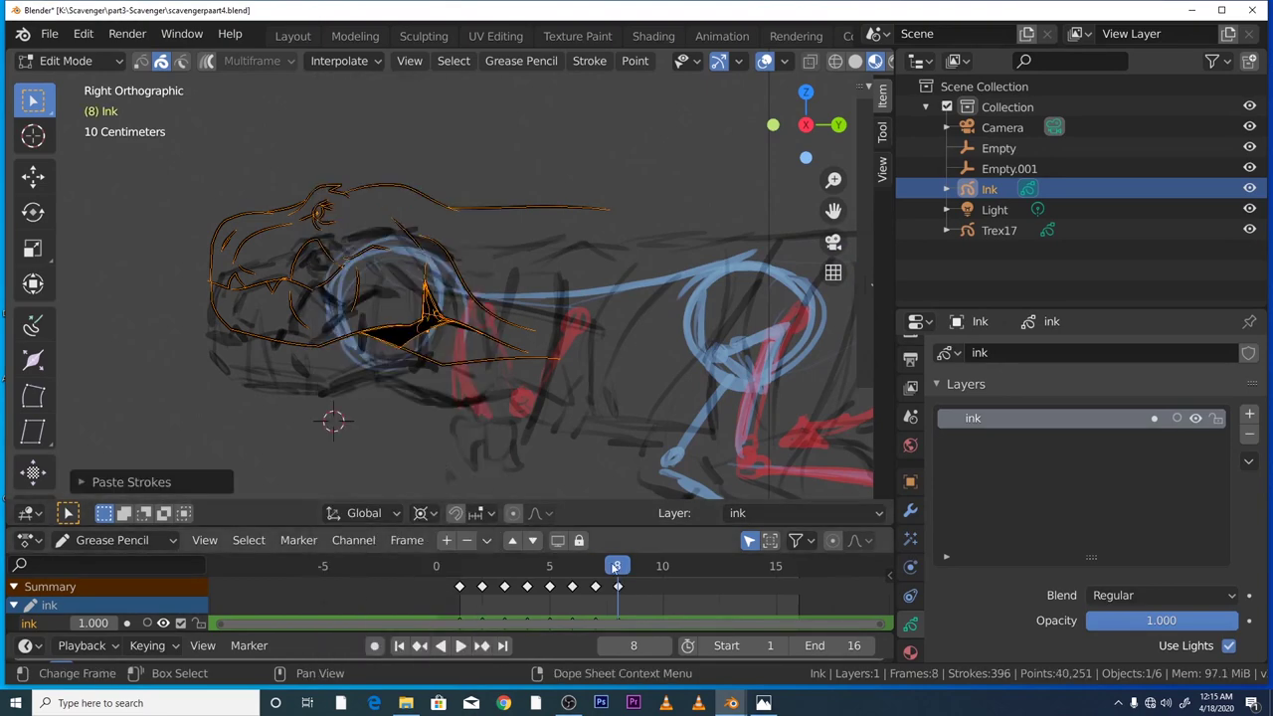
# - Compare frames 1 through 8, and on frame 8 move the pasted head strokes down onto the rough head sketch
pyautogui.press('space')
pyautogui.moveTo(494, 565)
pyautogui.mouseDown()
pyautogui.moveTo(455, 565)
pyautogui.moveTo(616, 567)
pyautogui.moveTo(442, 566)
pyautogui.moveTo(597, 569)
pyautogui.moveTo(617, 585)
pyautogui.moveTo(443, 565)
pyautogui.mouseUp()
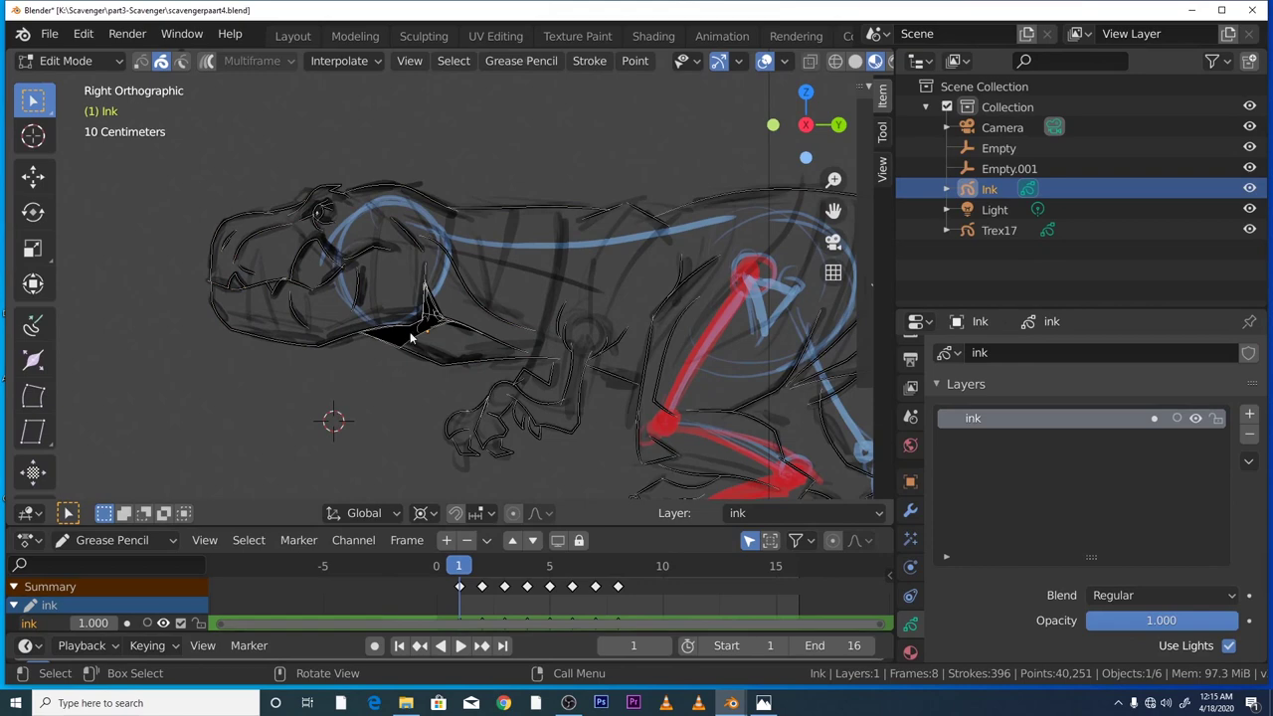
pyautogui.moveTo(472, 567); pyautogui.dragTo(616, 570)
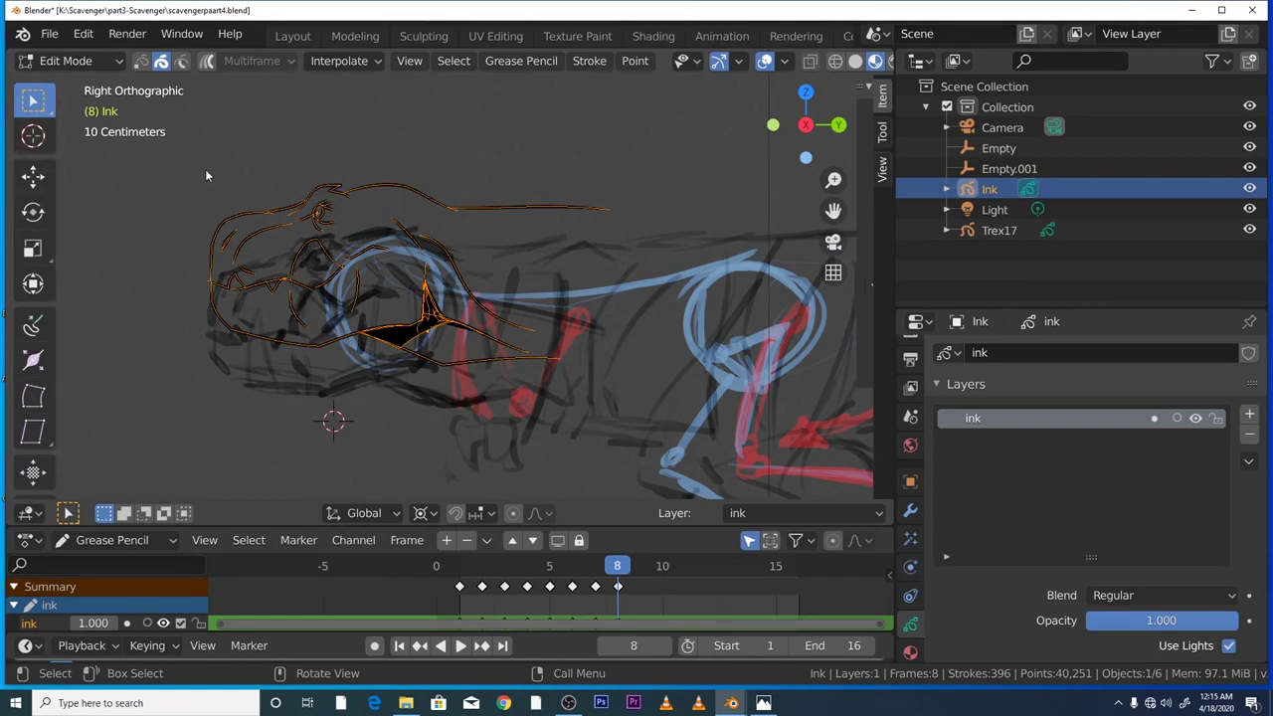
pyautogui.click(32, 177)
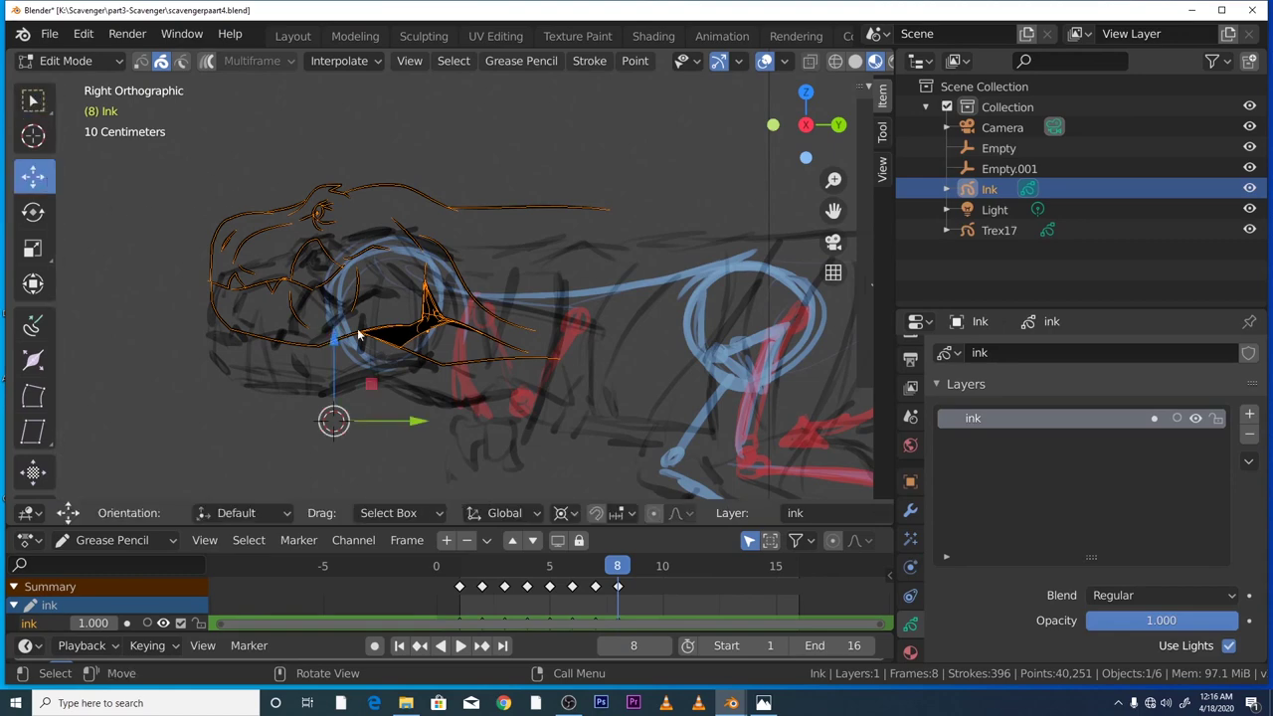
pyautogui.moveTo(370, 384); pyautogui.dragTo(371, 432)
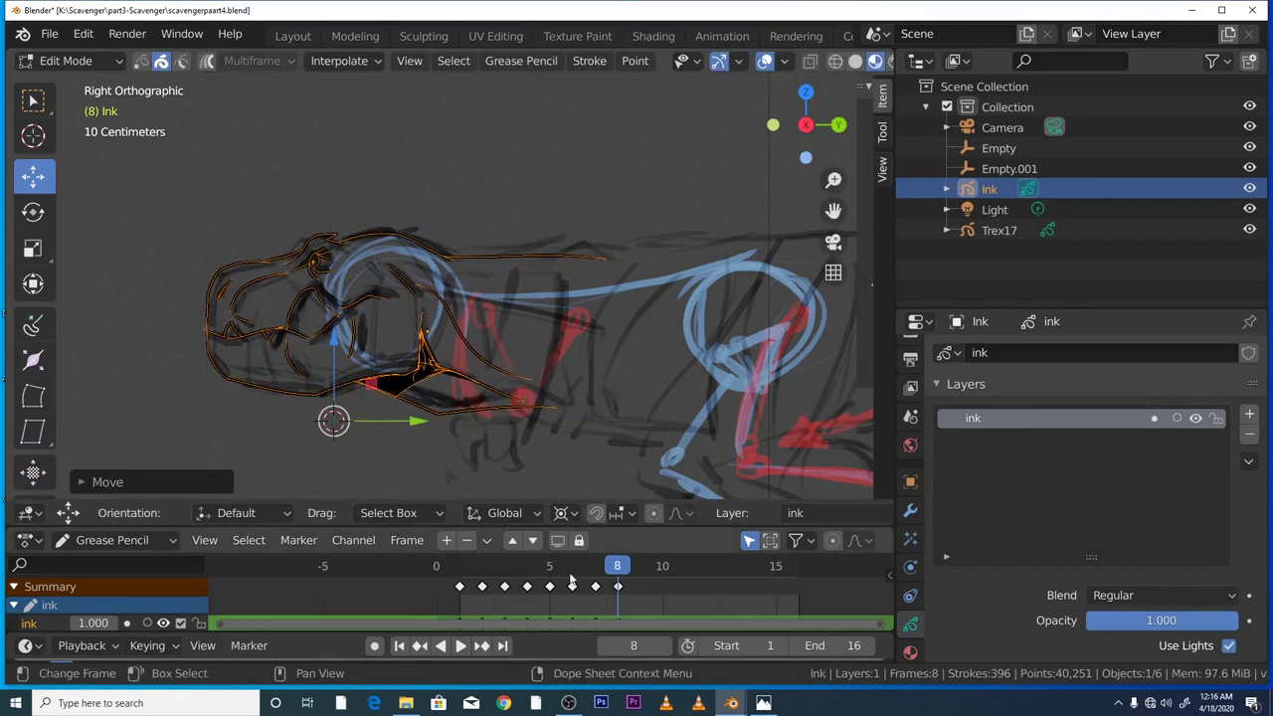
# - On frame 2, box-select the pasted head and neck strokes and lower them slightly to match the rough sketch
pyautogui.moveTo(618, 573); pyautogui.dragTo(461, 575)
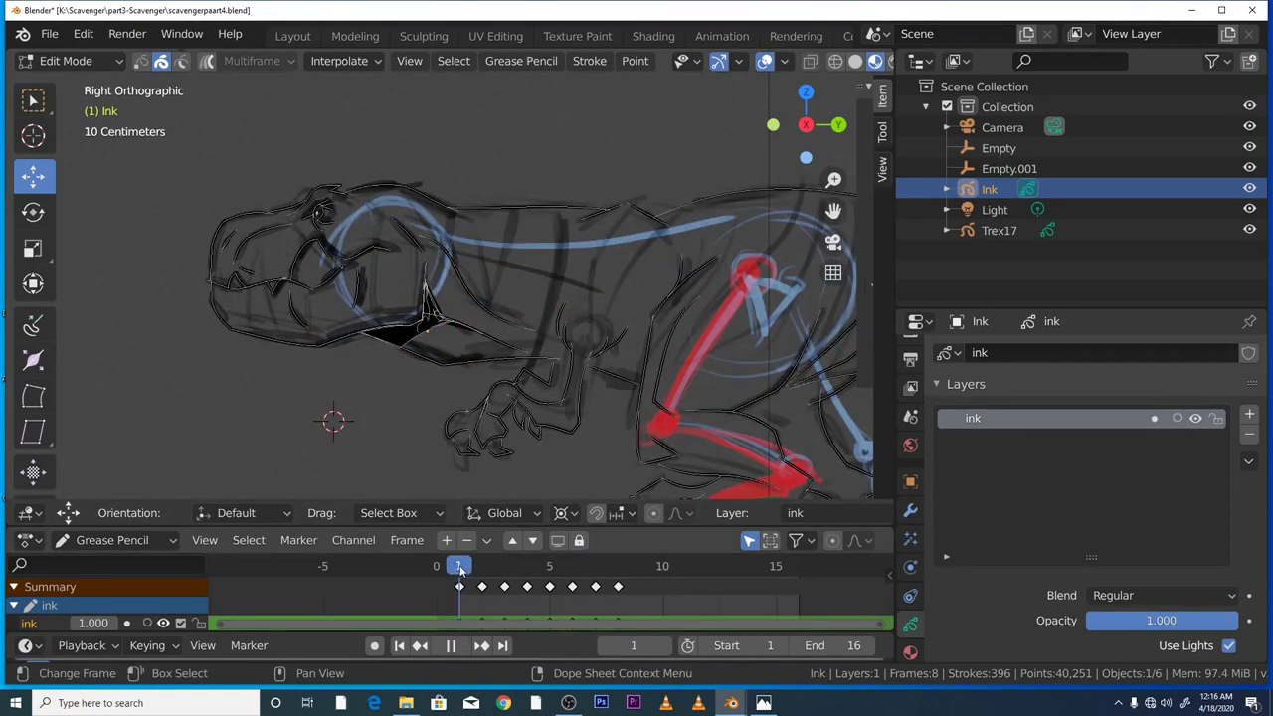
pyautogui.press('space')
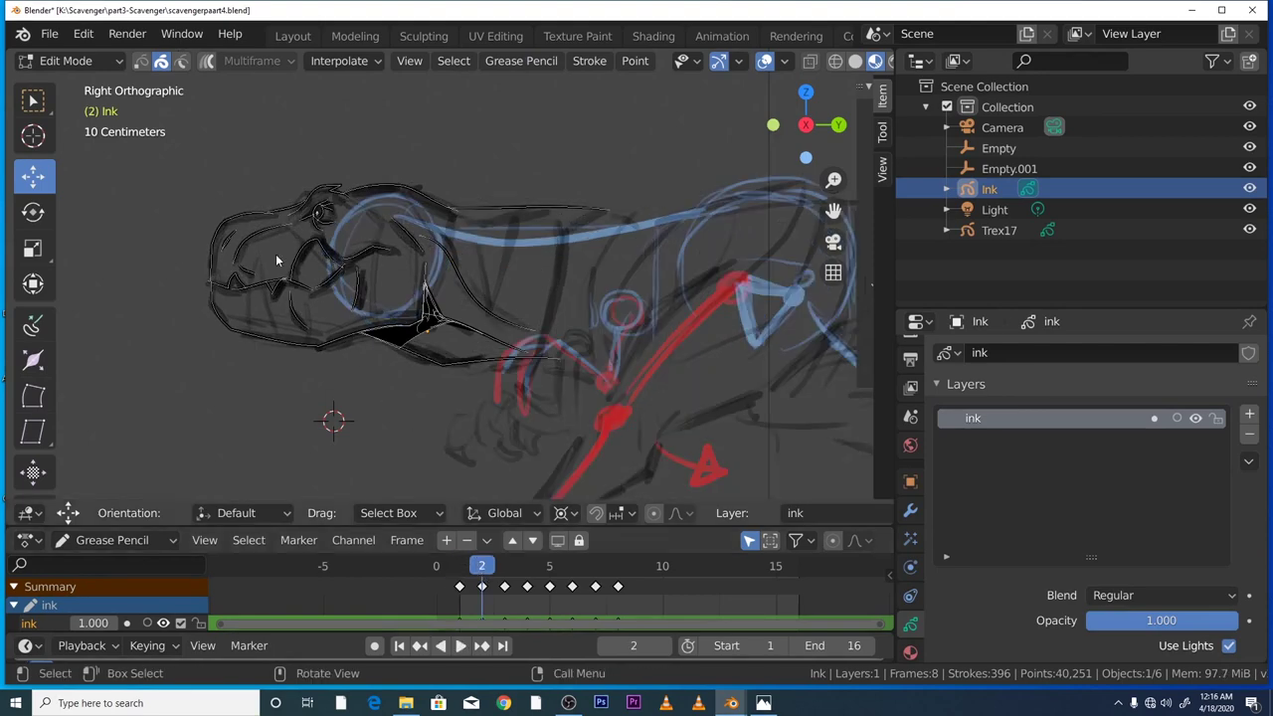
pyautogui.moveTo(185, 179); pyautogui.dragTo(590, 437)
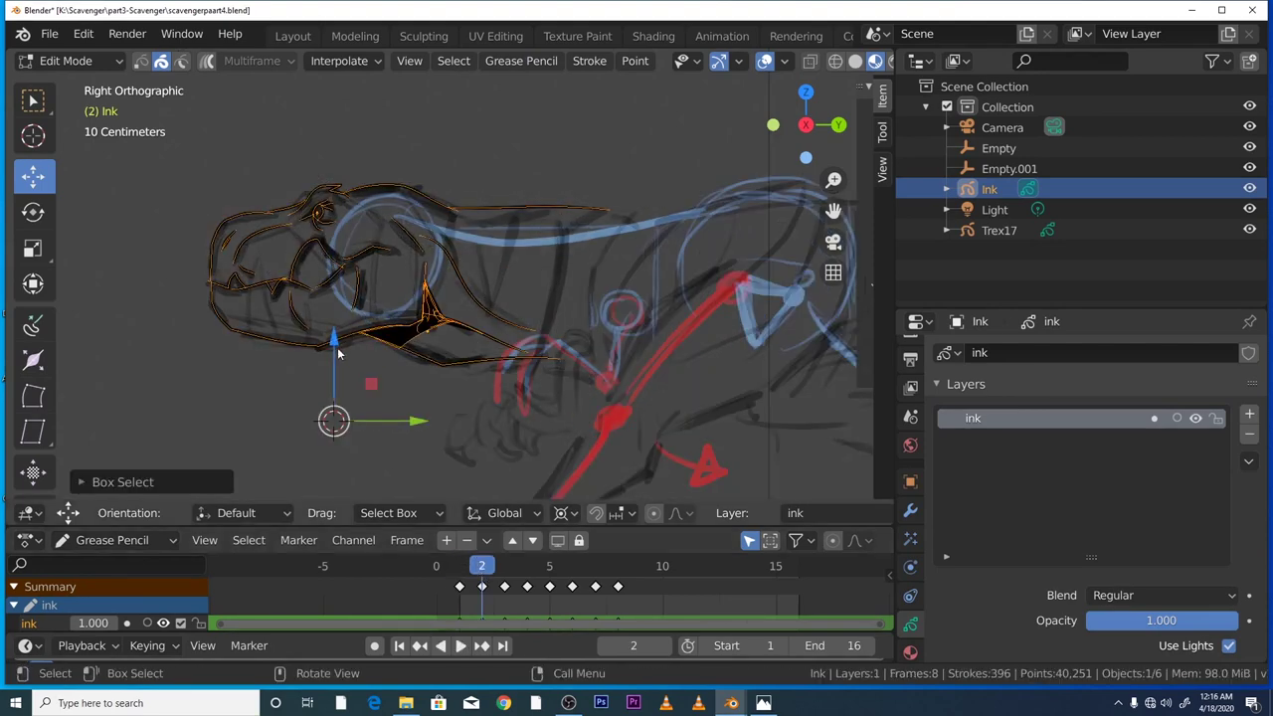
pyautogui.moveTo(337, 347); pyautogui.dragTo(339, 349)
# - On frame 3, box-select the head and neck strokes and move them down along Z onto the rough head
pyautogui.press('space')
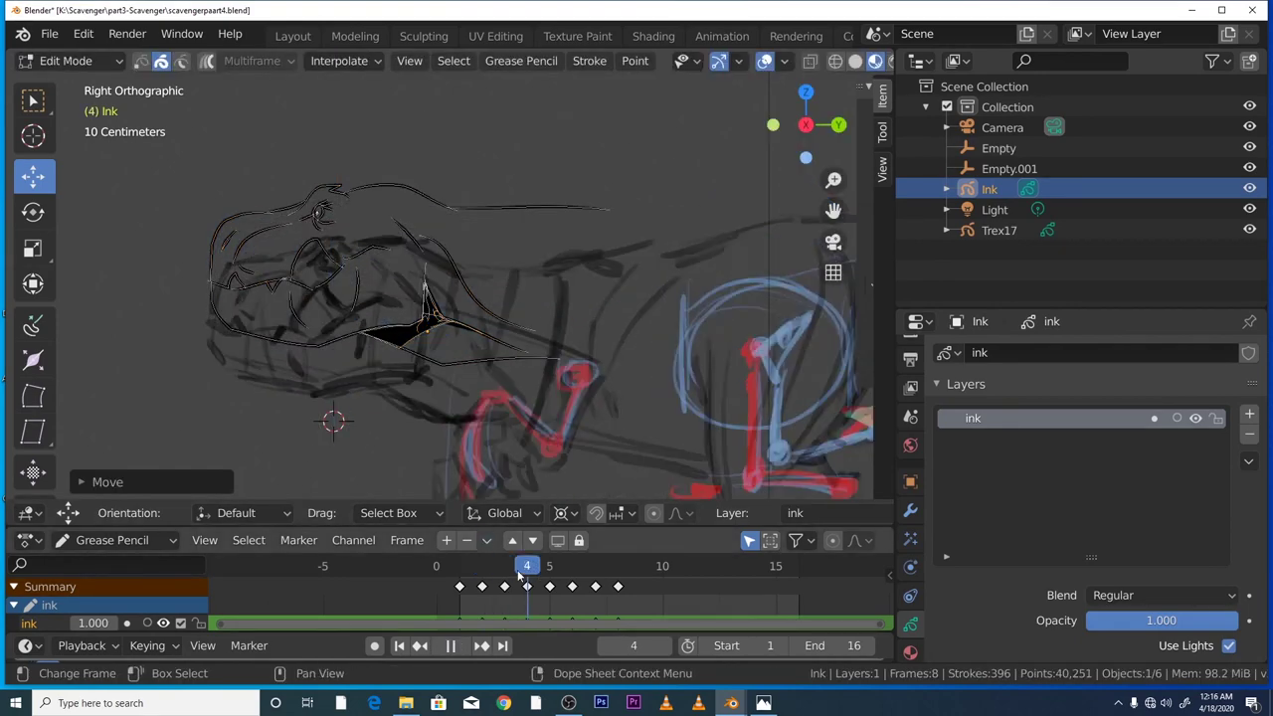
pyautogui.moveTo(519, 574); pyautogui.dragTo(504, 573)
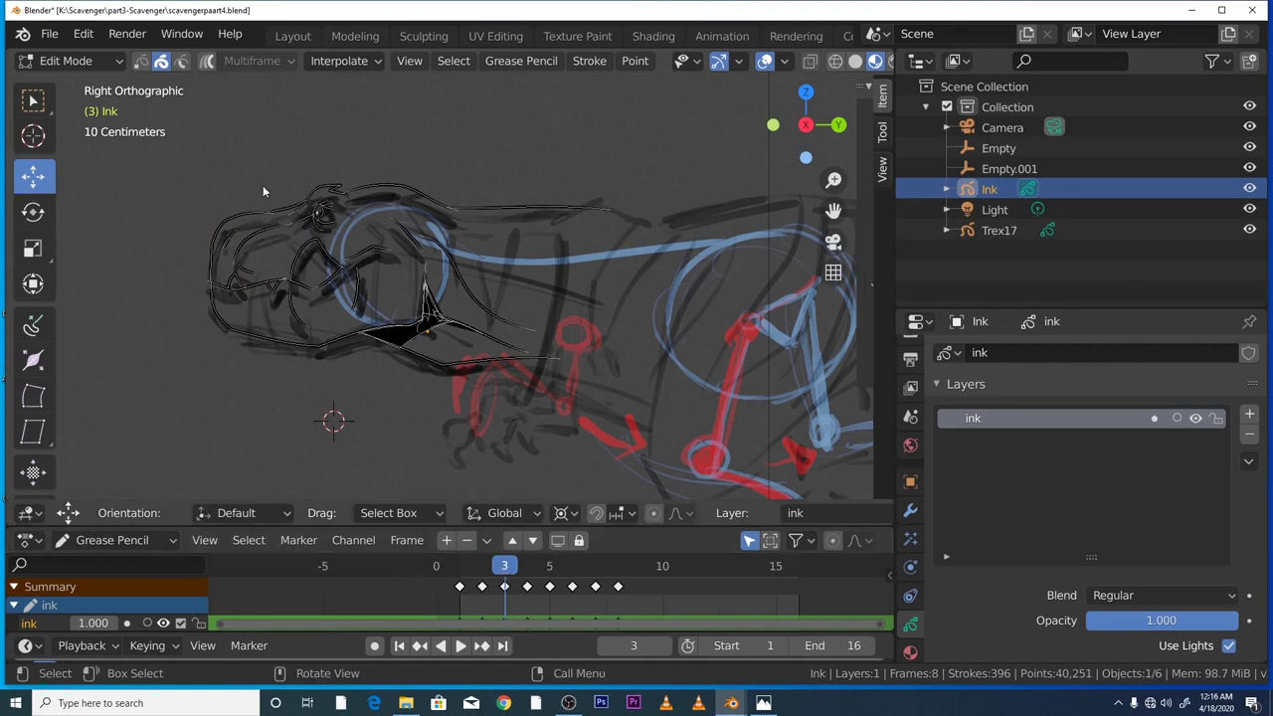
pyautogui.moveTo(165, 116)
pyautogui.mouseDown()
pyautogui.moveTo(419, 341)
pyautogui.moveTo(512, 396)
pyautogui.mouseUp()
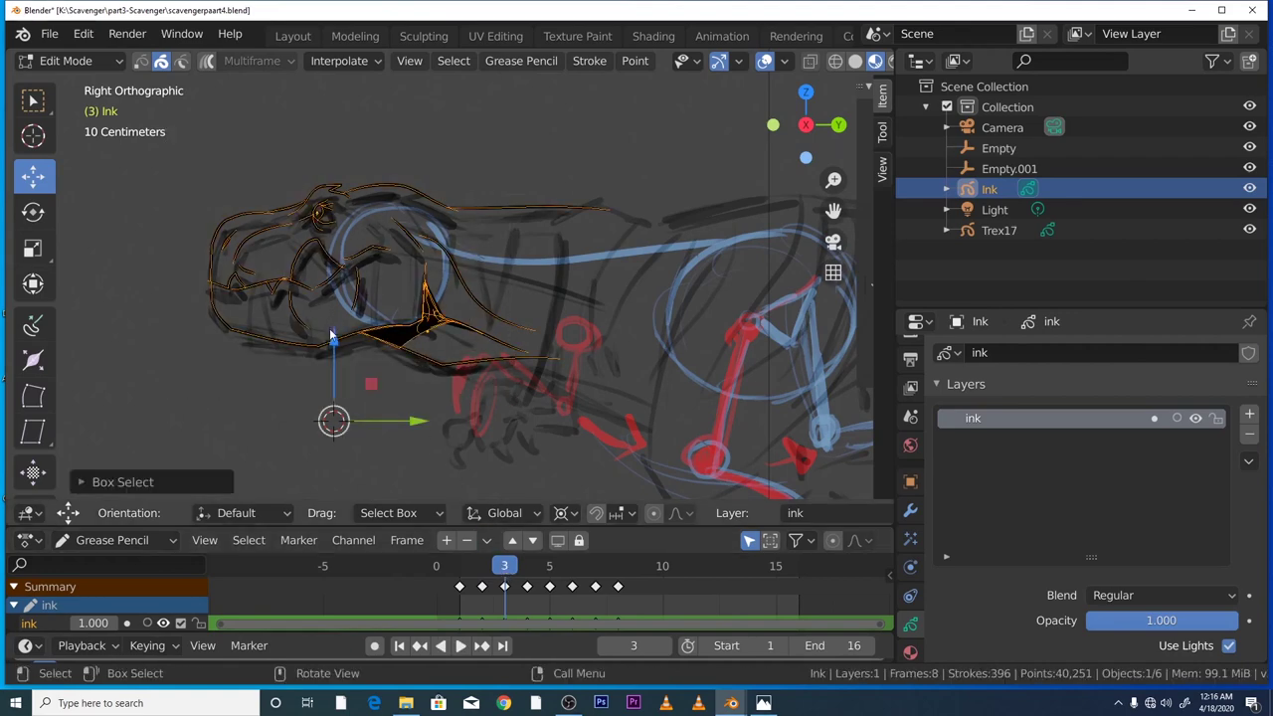
pyautogui.moveTo(331, 336); pyautogui.dragTo(344, 351)
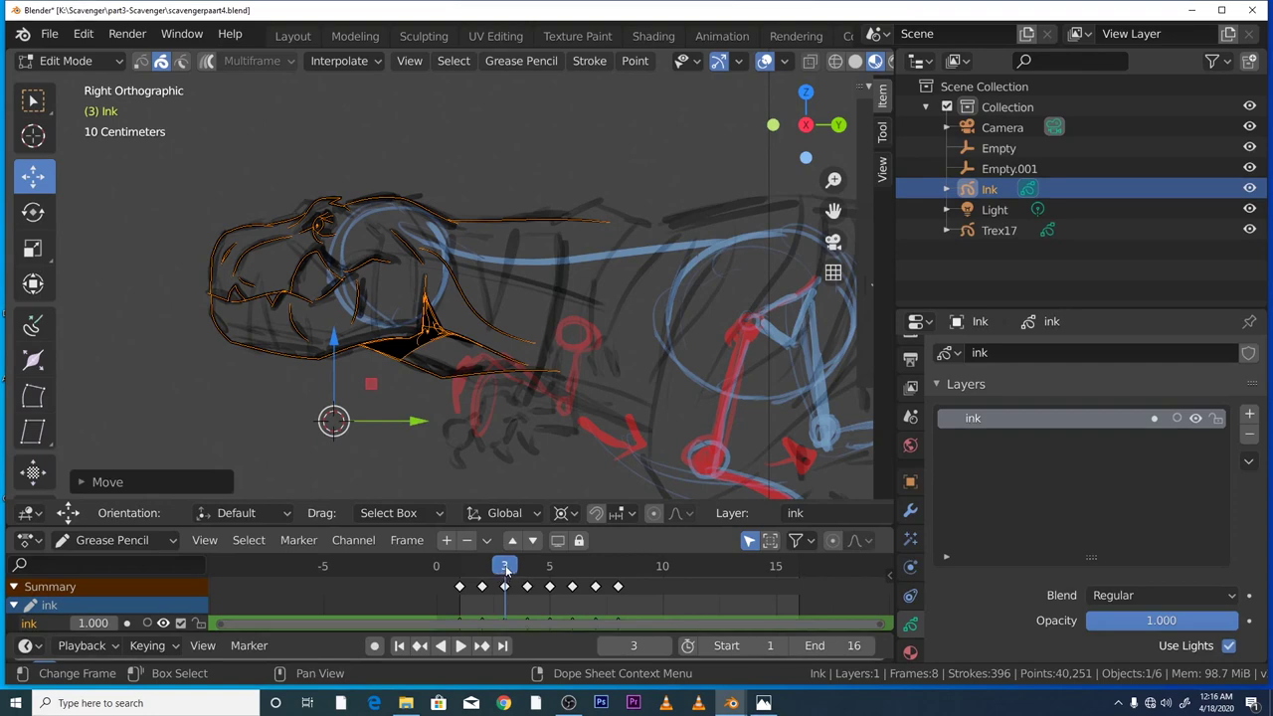
# - On frame 4, box-select the head and neck strokes and move them down about 0.55 m along Z to fit the rough head
pyautogui.press('space')
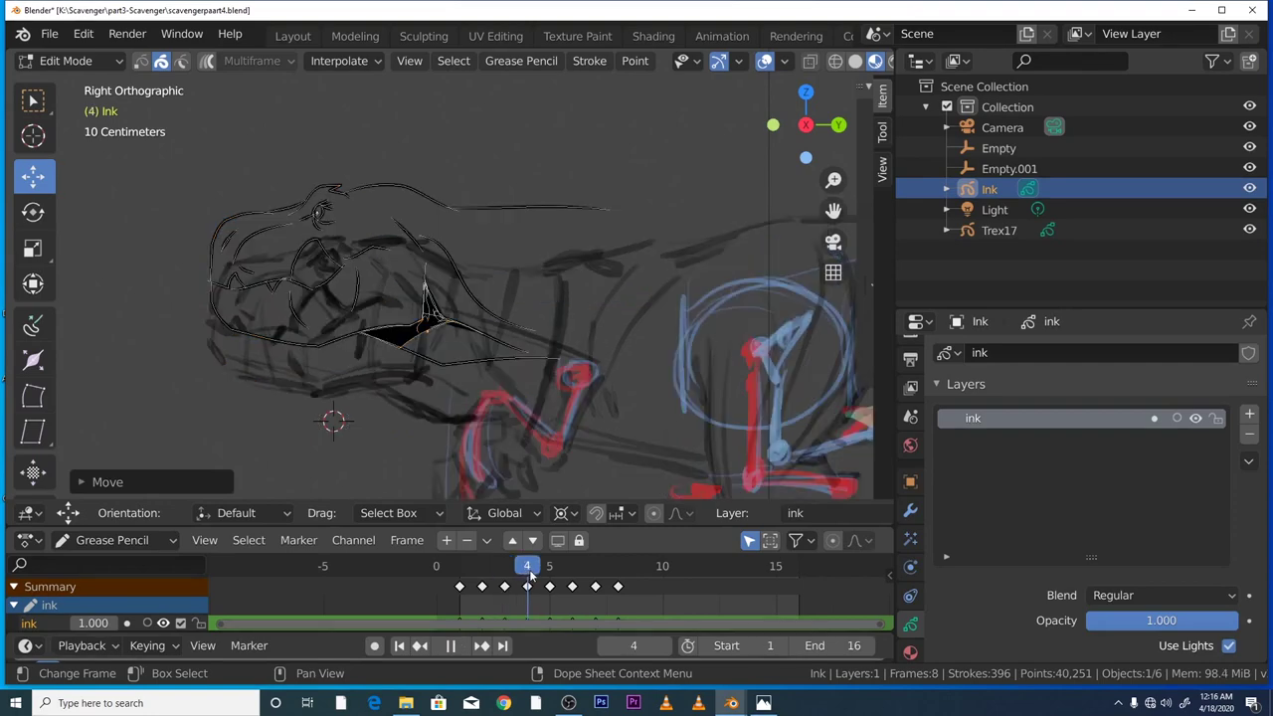
pyautogui.press('space')
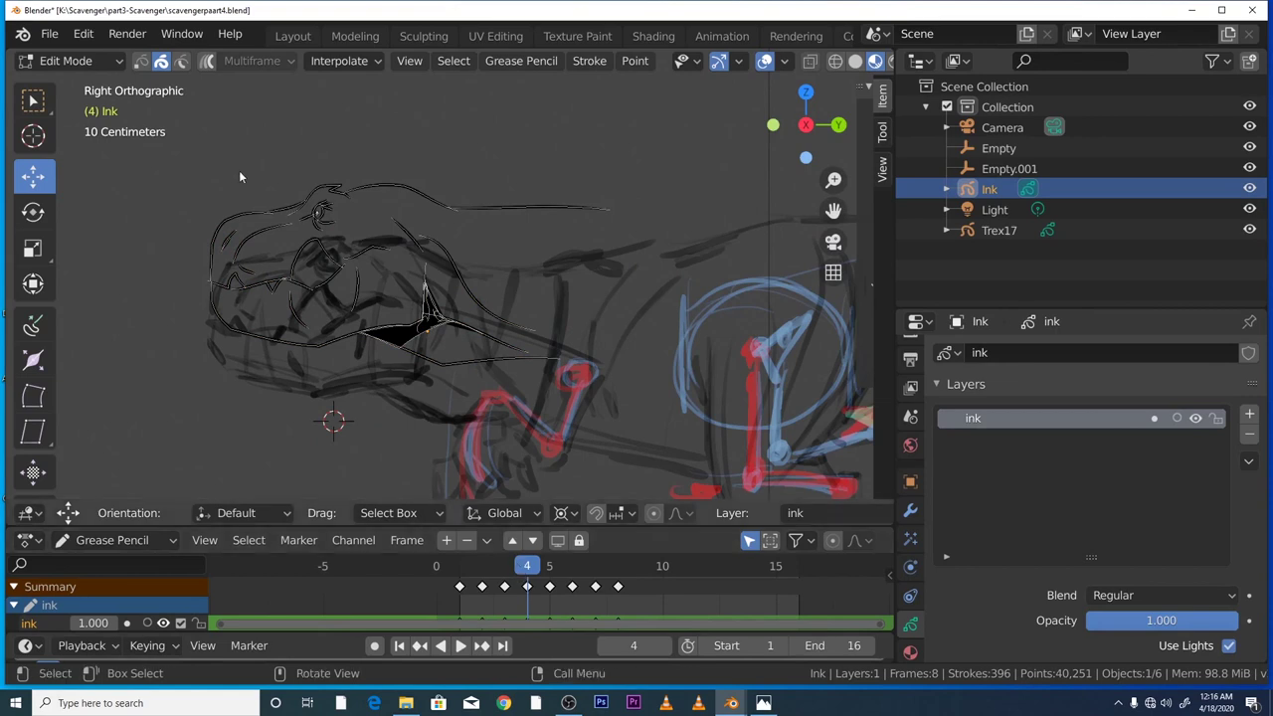
pyautogui.moveTo(188, 159)
pyautogui.mouseDown()
pyautogui.moveTo(444, 342)
pyautogui.moveTo(534, 366)
pyautogui.mouseUp()
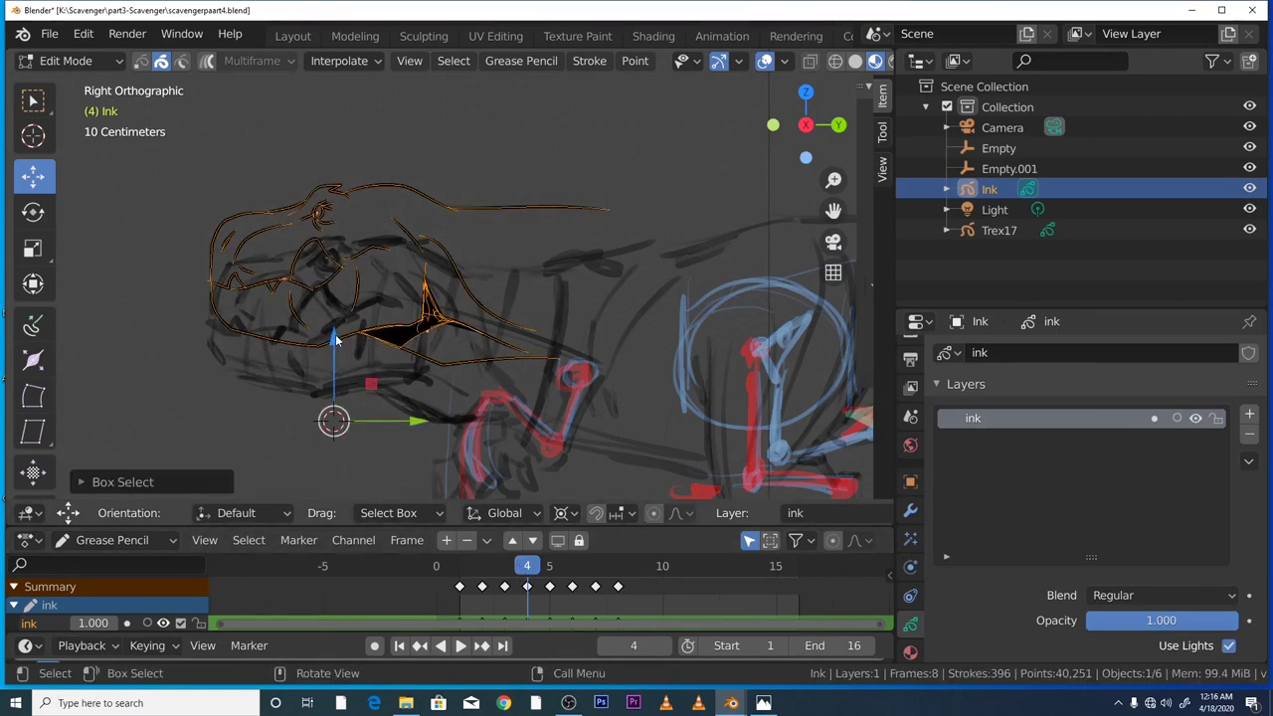
pyautogui.moveTo(335, 340); pyautogui.dragTo(328, 392)
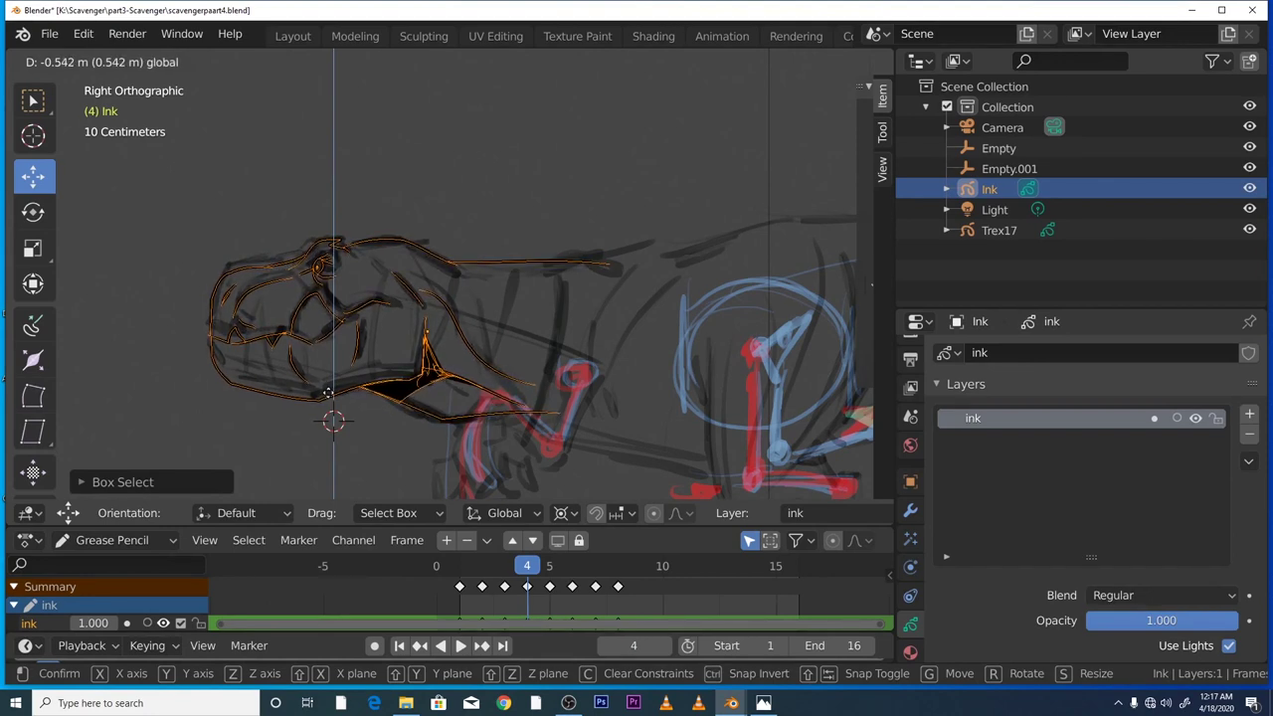
pyautogui.moveTo(328, 392); pyautogui.dragTo(328, 394)
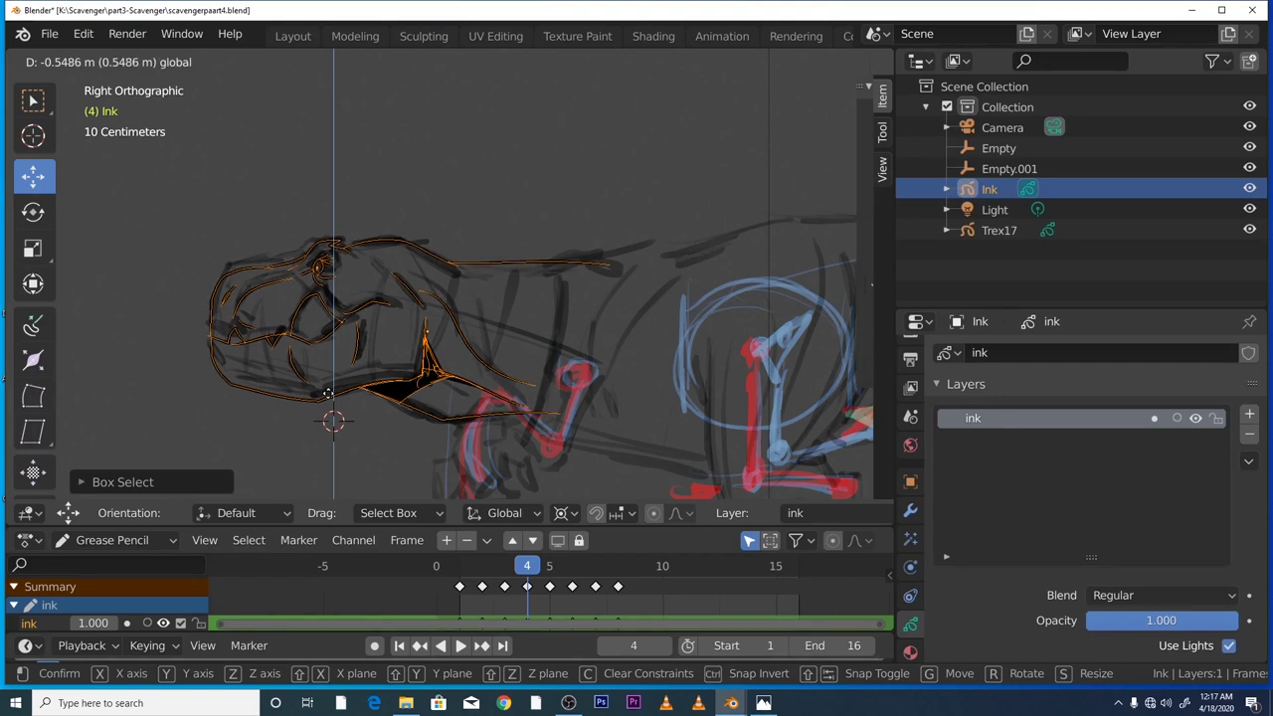
pyautogui.moveTo(328, 394); pyautogui.dragTo(328, 394)
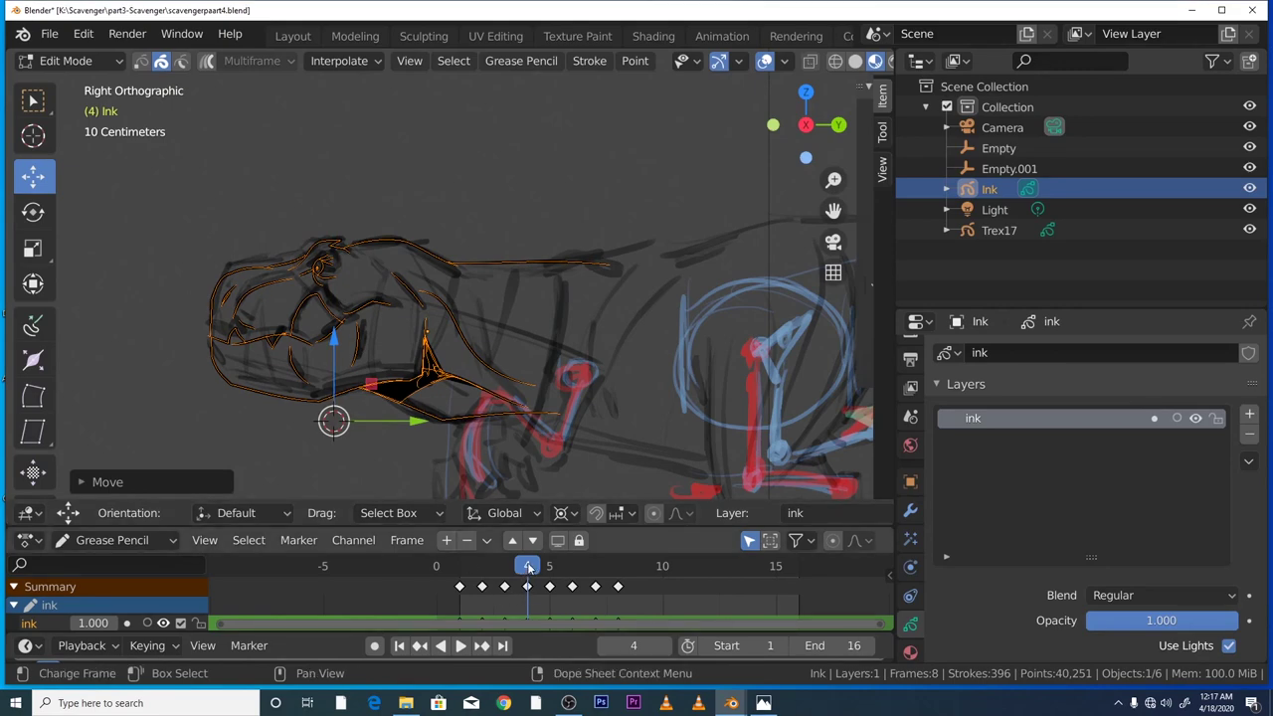
# - On frame 5, select the head and neck strokes, lower them onto the rough head, and fine-tune their height after checking neighbouring frames
pyautogui.moveTo(528, 566); pyautogui.dragTo(544, 564)
pyautogui.press('b')
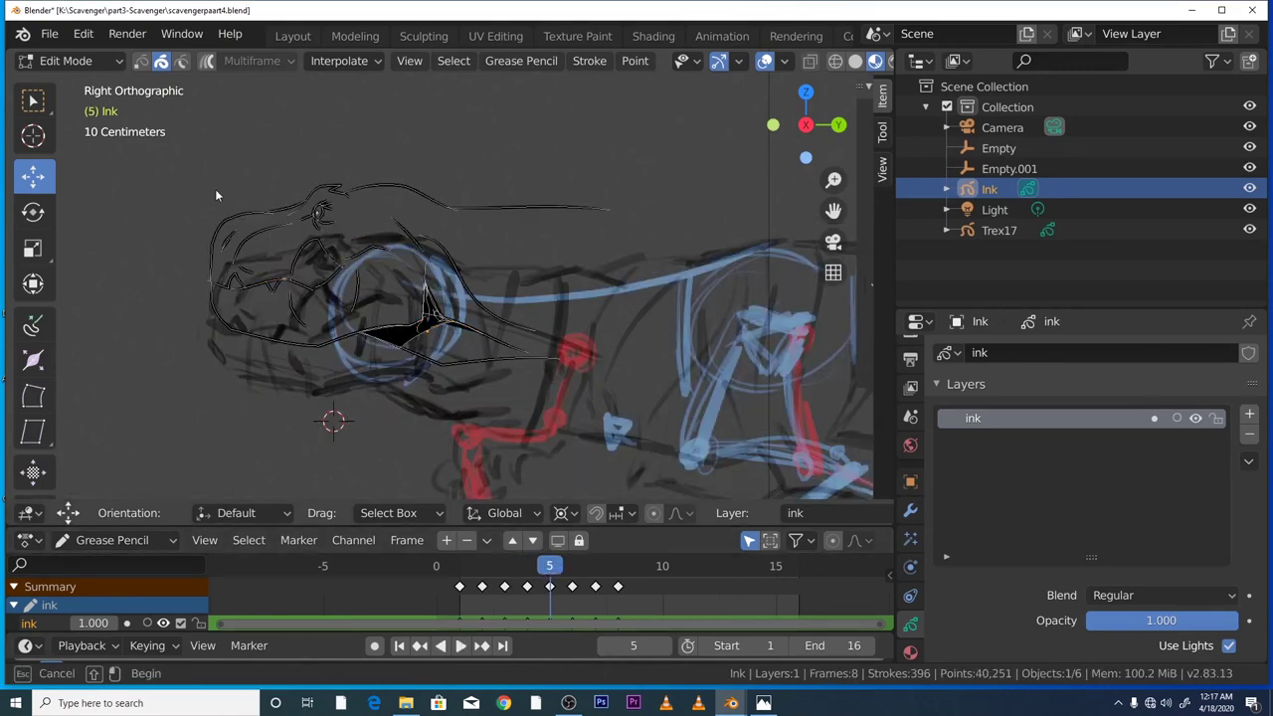
pyautogui.moveTo(215, 189); pyautogui.dragTo(528, 390)
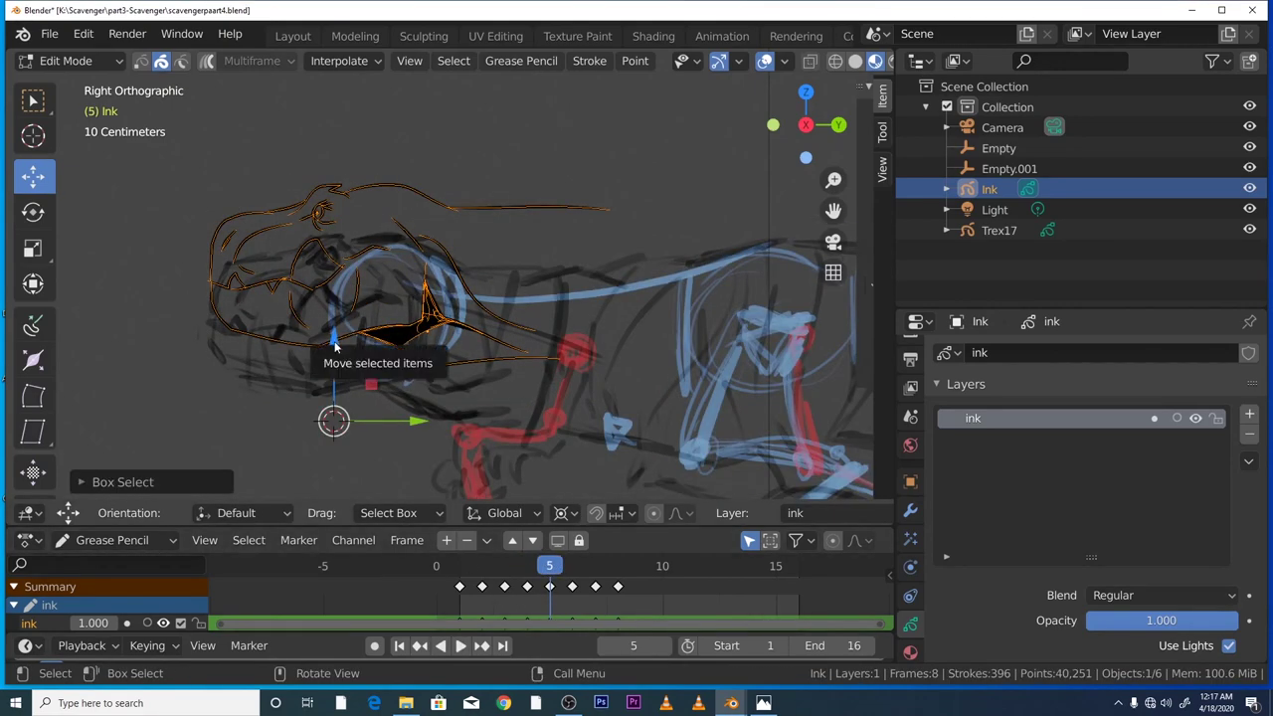
pyautogui.moveTo(335, 345); pyautogui.dragTo(329, 392)
pyautogui.press('space')
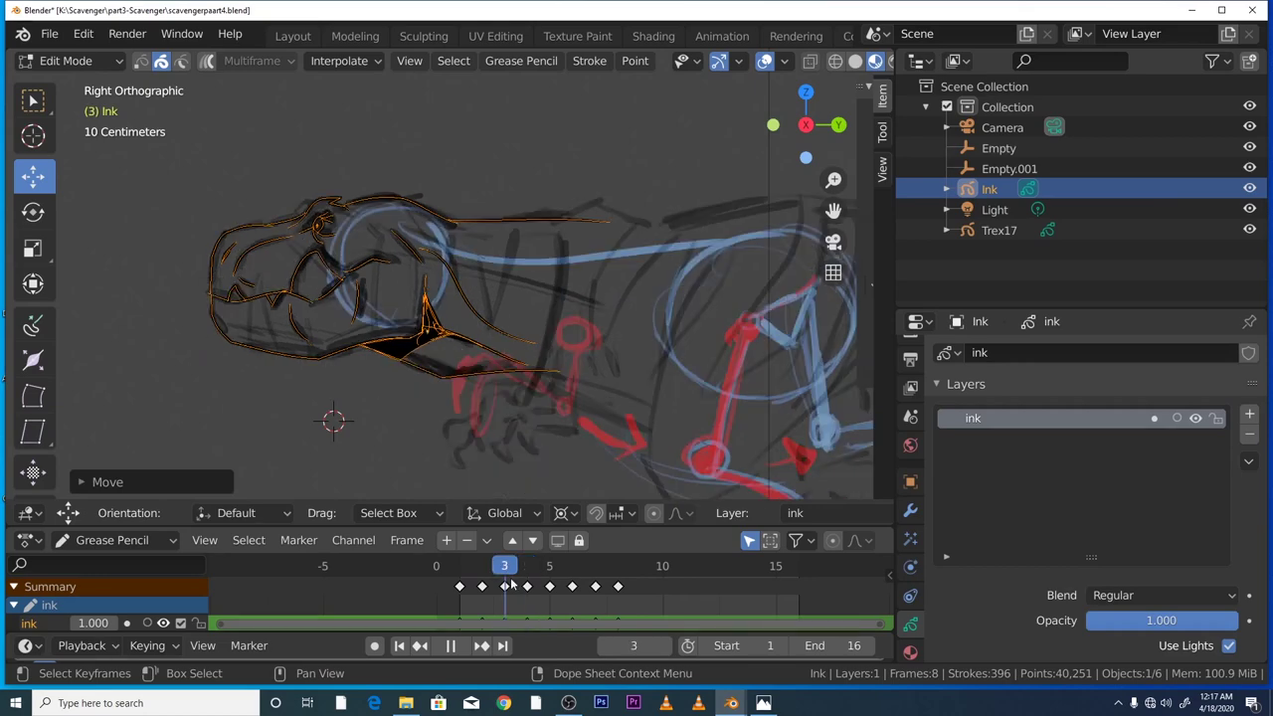
pyautogui.press('space')
pyautogui.moveTo(336, 341); pyautogui.dragTo(336, 336)
# - On frame 6, box-select the head and neck strokes and move them down along Z onto the rough head
pyautogui.press('space')
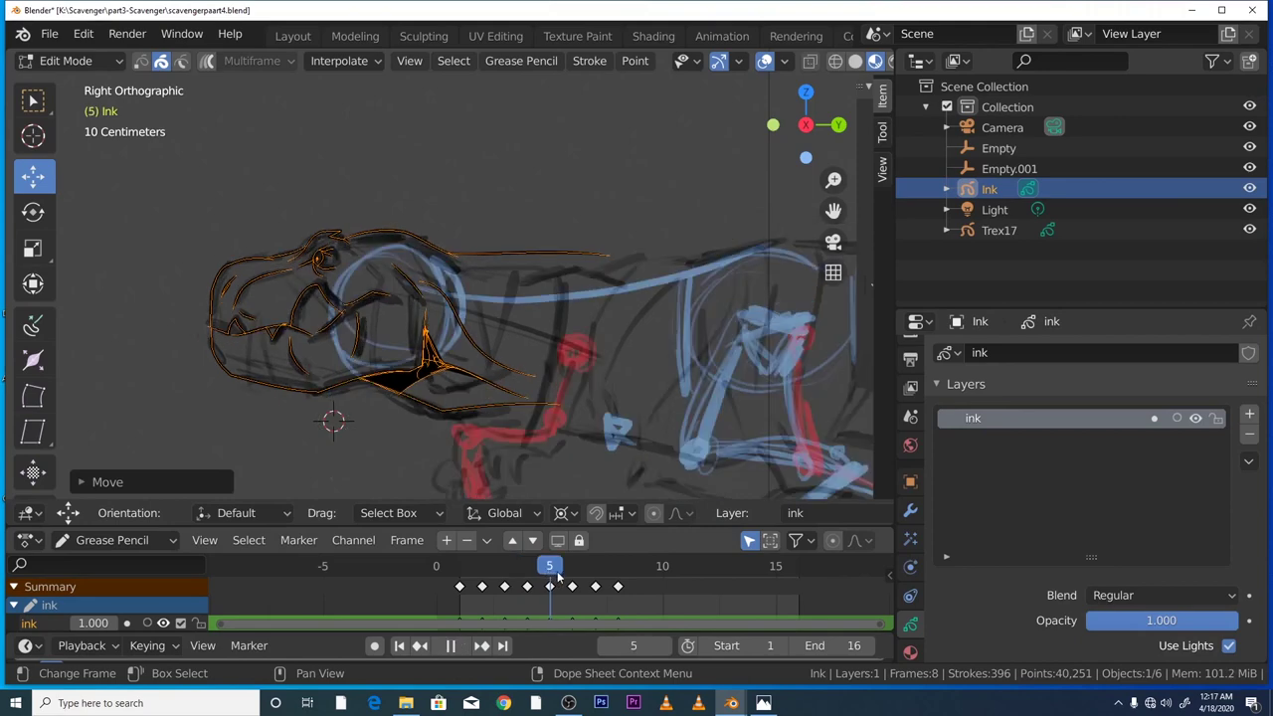
pyautogui.press('space')
pyautogui.moveTo(199, 176)
pyautogui.mouseDown()
pyautogui.moveTo(550, 417)
pyautogui.moveTo(552, 437)
pyautogui.mouseUp()
pyautogui.moveTo(335, 340); pyautogui.dragTo(332, 376)
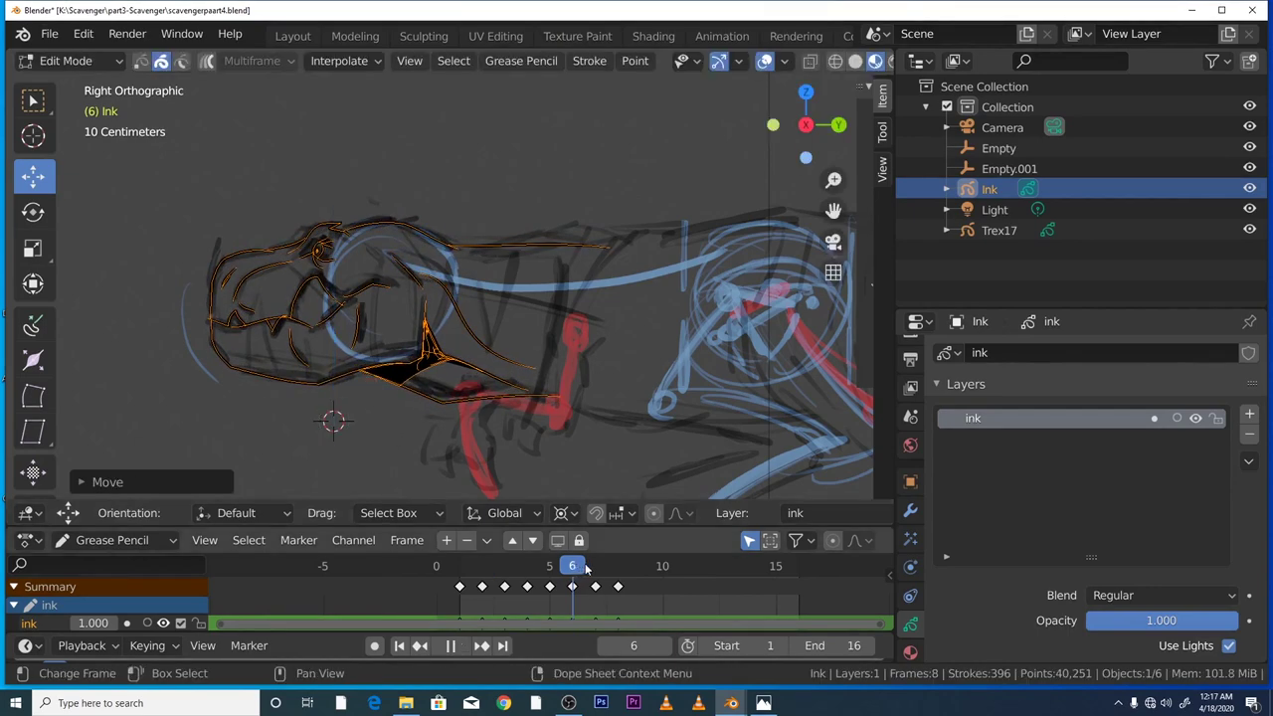
# - On frame 4, place the 3D cursor where the back of the head meets the neck
pyautogui.moveTo(586, 567)
pyautogui.mouseDown()
pyautogui.moveTo(460, 574)
pyautogui.moveTo(534, 580)
pyautogui.mouseUp()
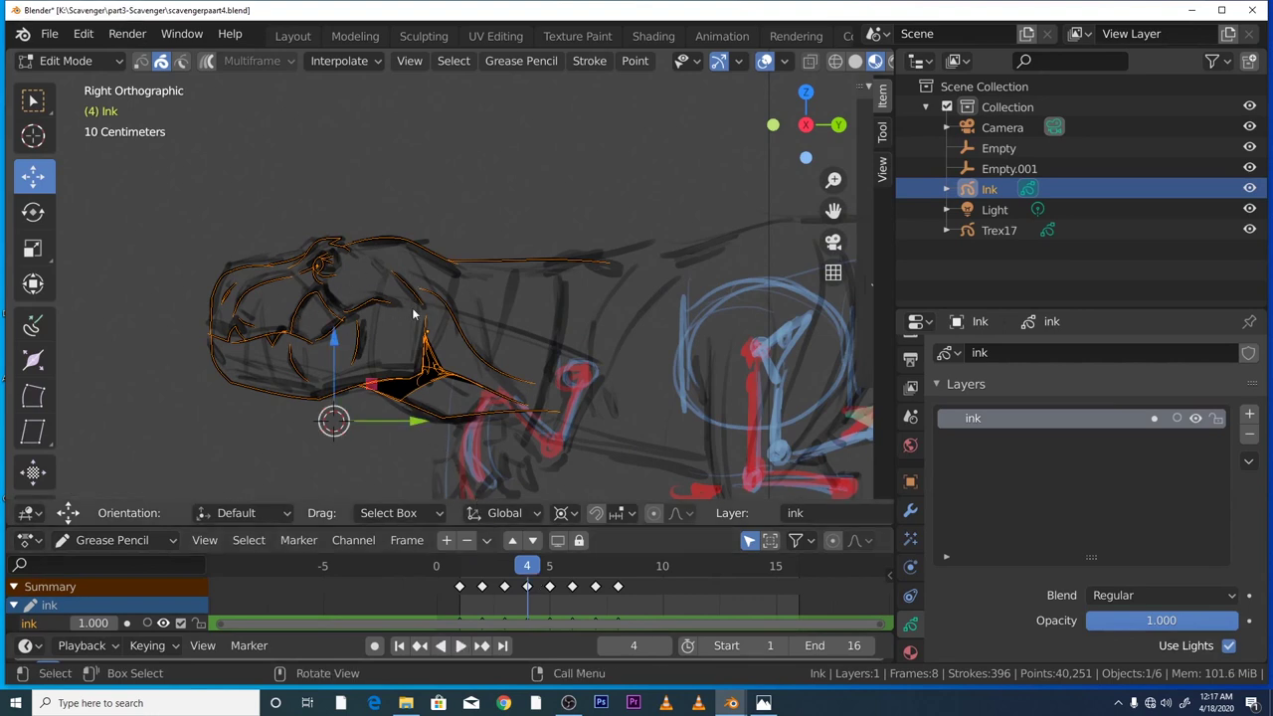
pyautogui.click(35, 139)
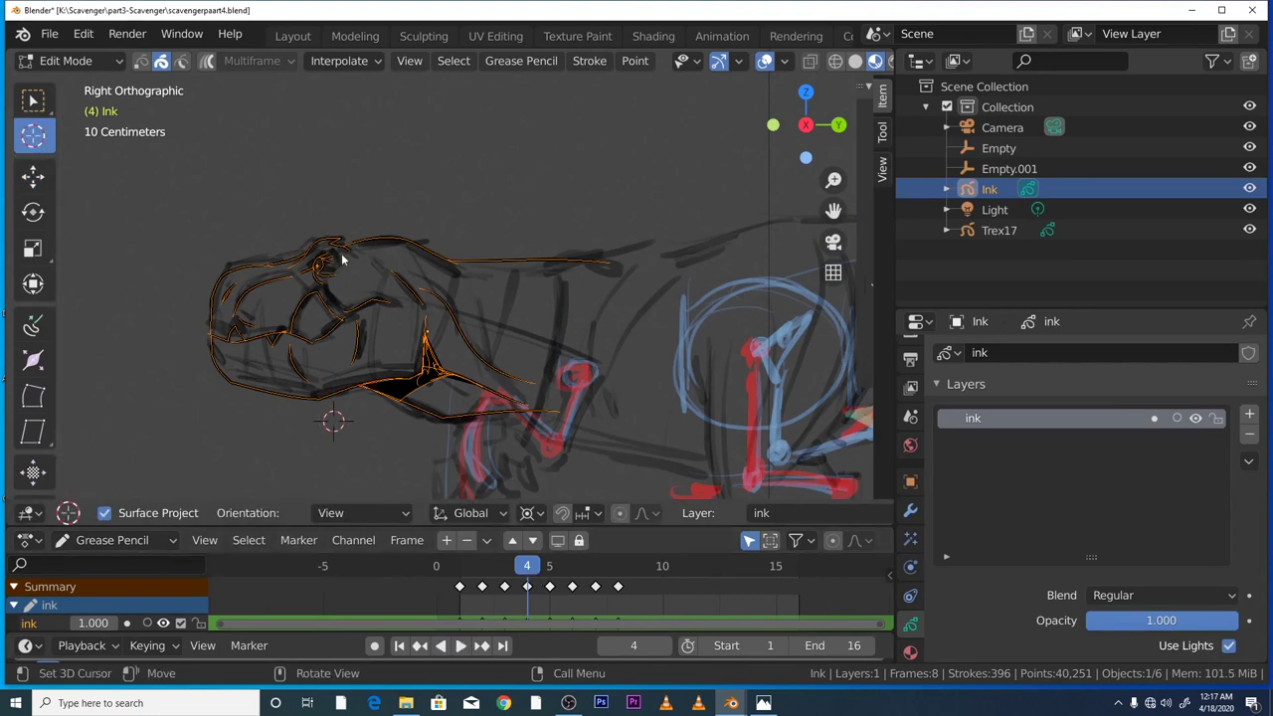
pyautogui.click(445, 318)
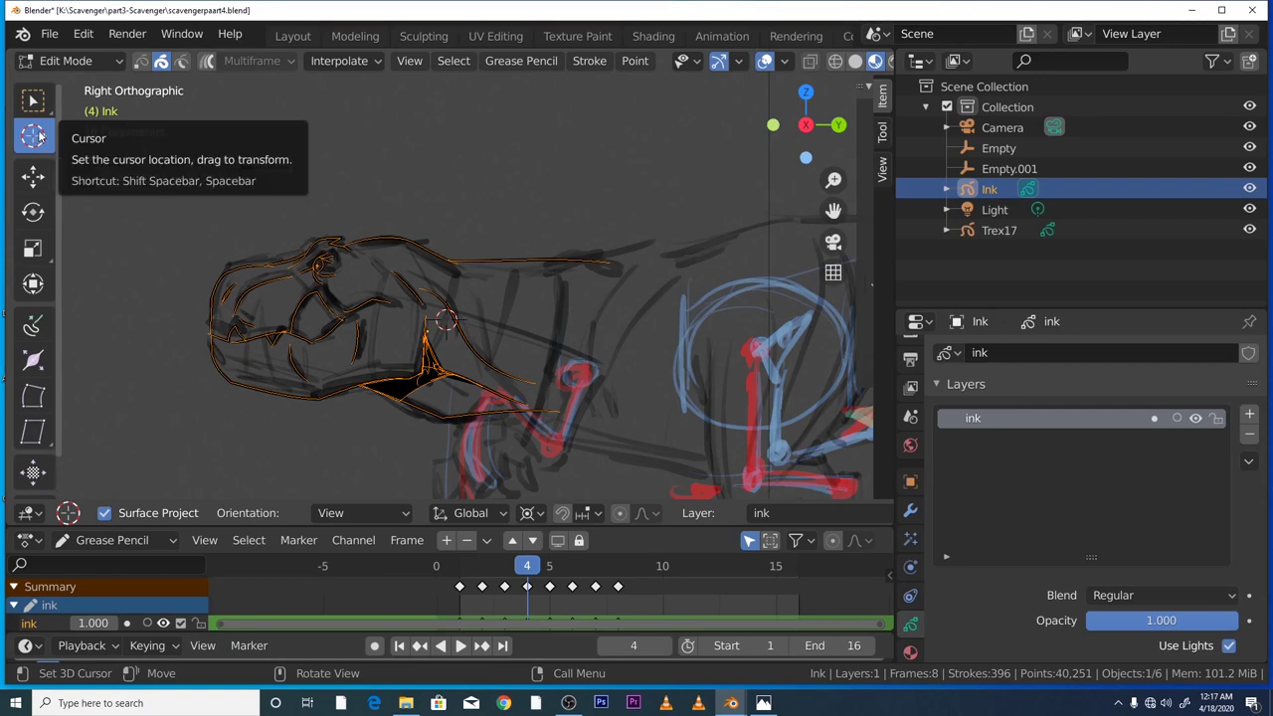
# - Hide the 3D cursor through the viewport overlays and show it again
pyautogui.click(736, 62)
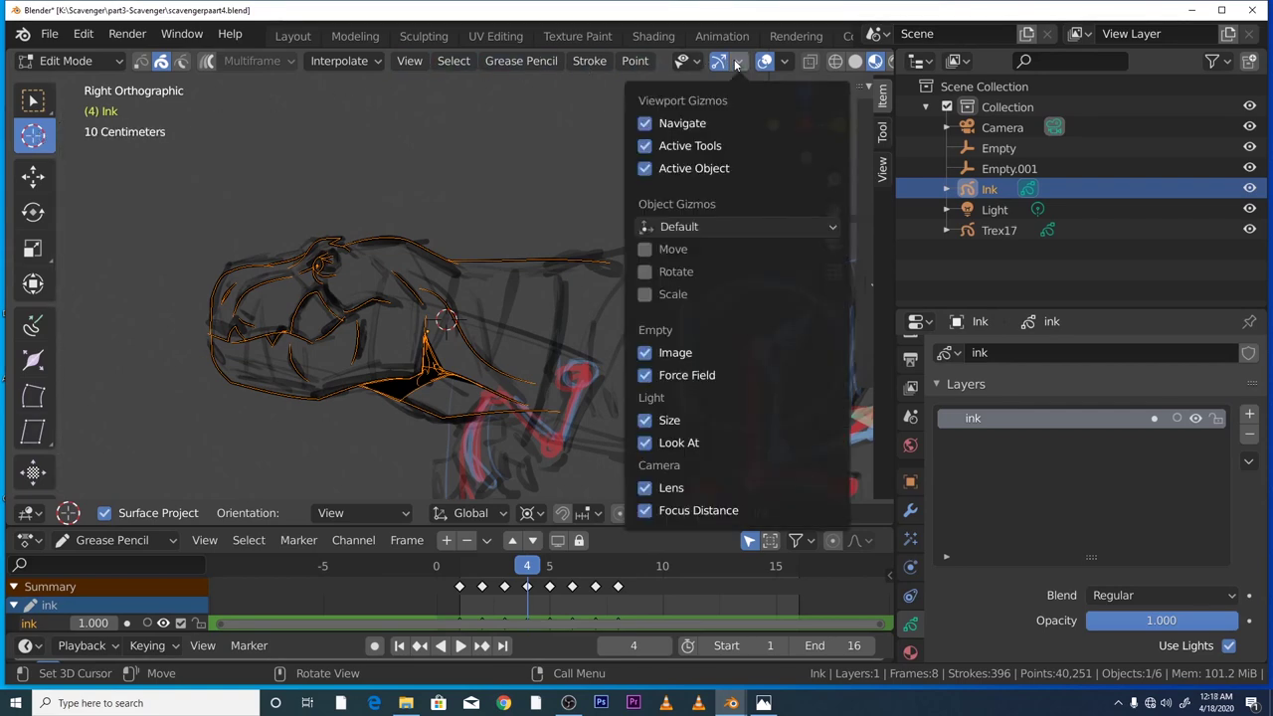
pyautogui.click(783, 63)
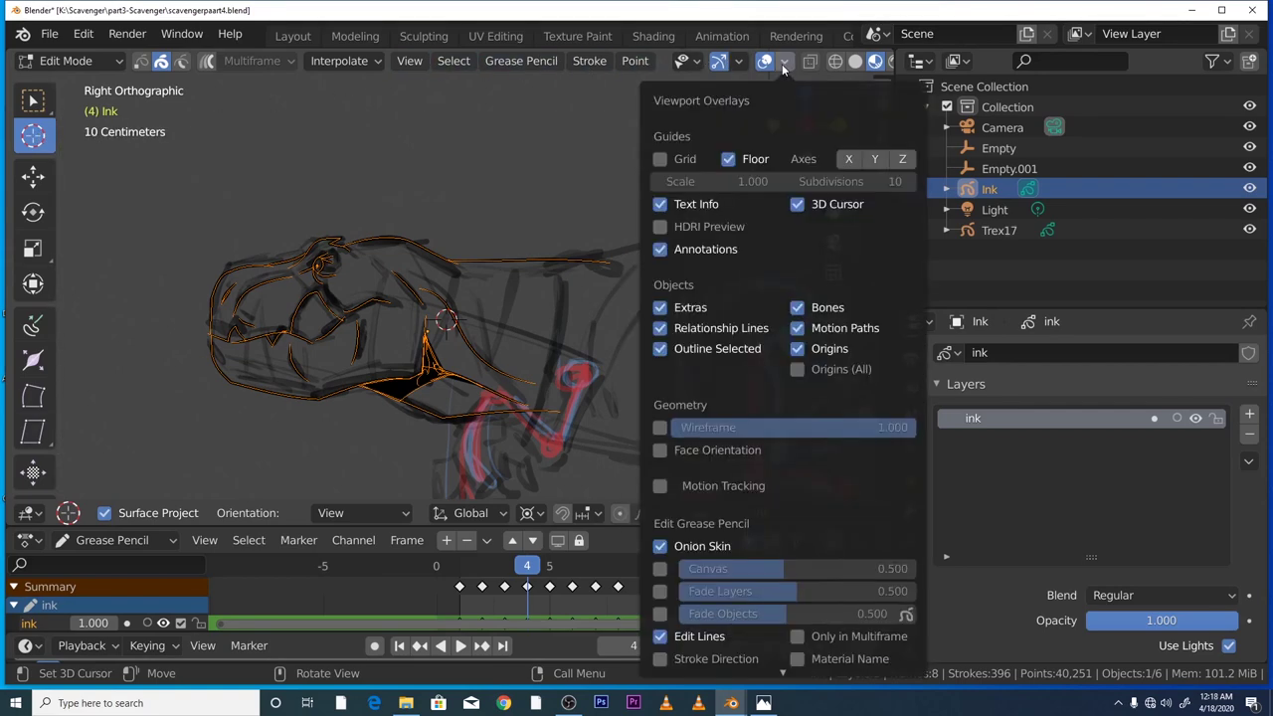
pyautogui.click(800, 204)
pyautogui.click(801, 205)
pyautogui.click(800, 206)
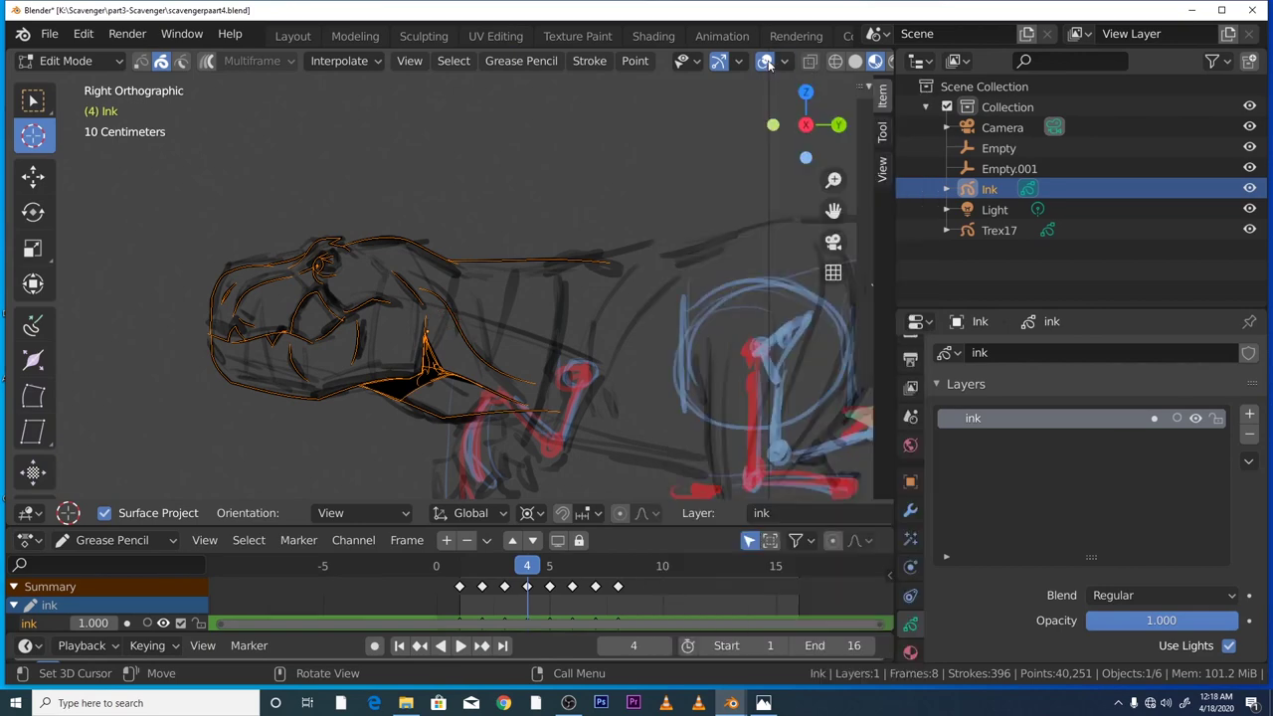
pyautogui.click(784, 62)
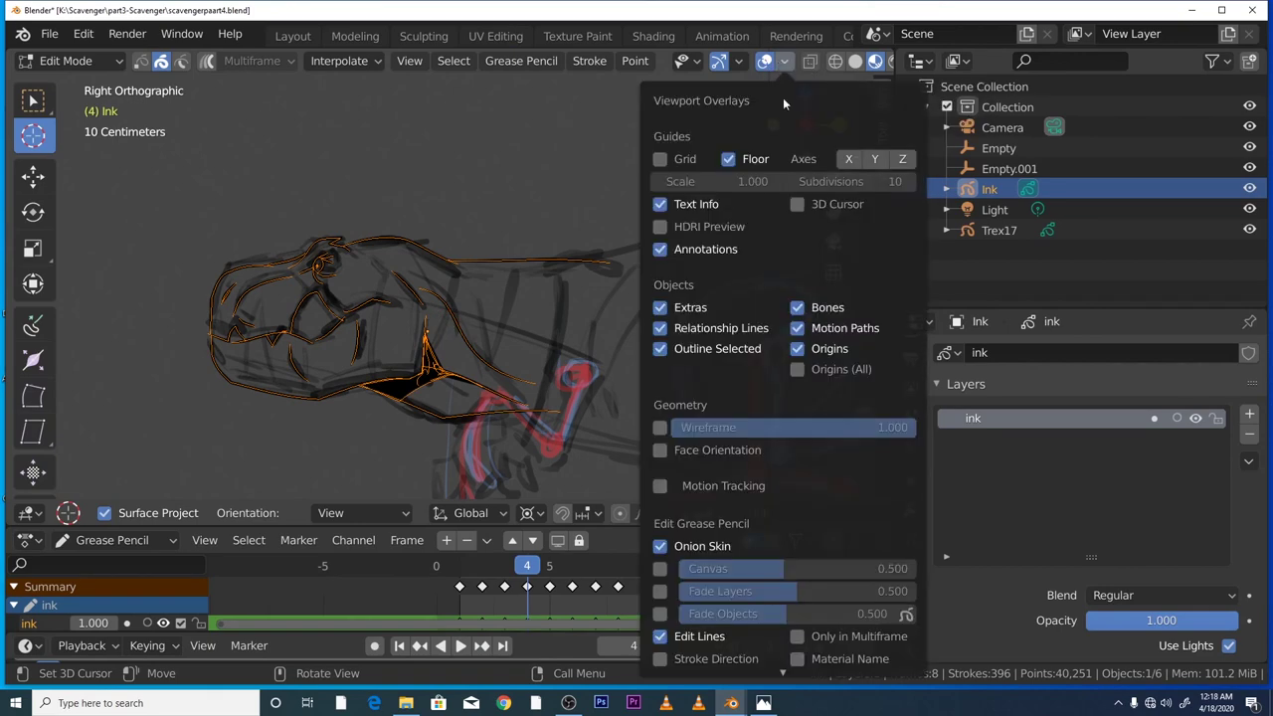
pyautogui.click(798, 204)
pyautogui.click(798, 204)
pyautogui.click(797, 203)
pyautogui.click(798, 204)
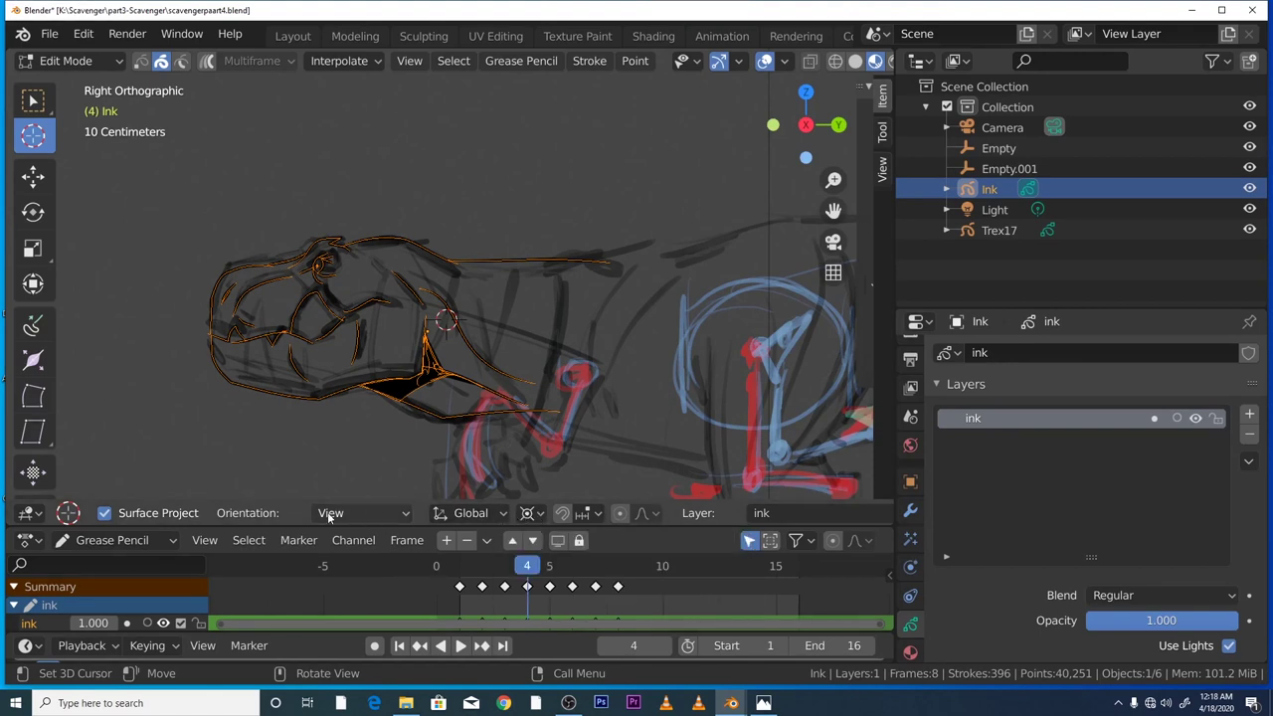
# - Flip the 3D viewport's tool settings header to the opposite edge and back again
pyautogui.scroll(-3, 273, 510)
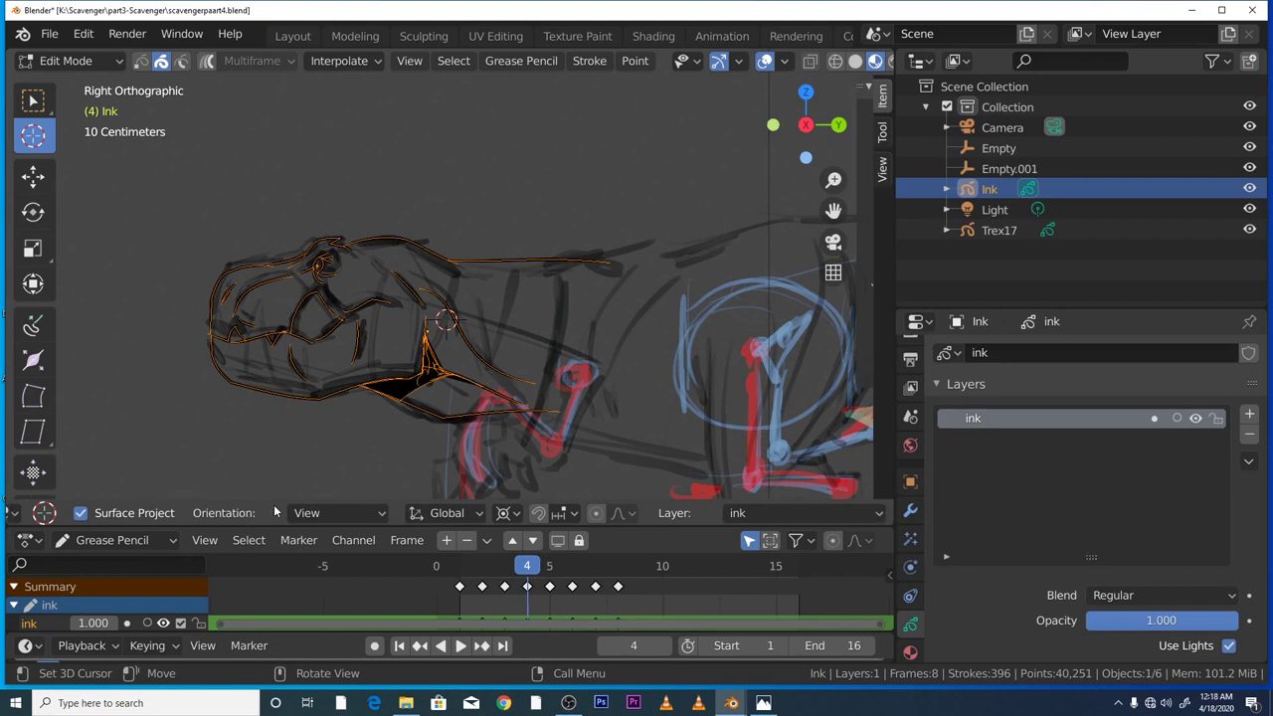
pyautogui.scroll(3, 515, 515)
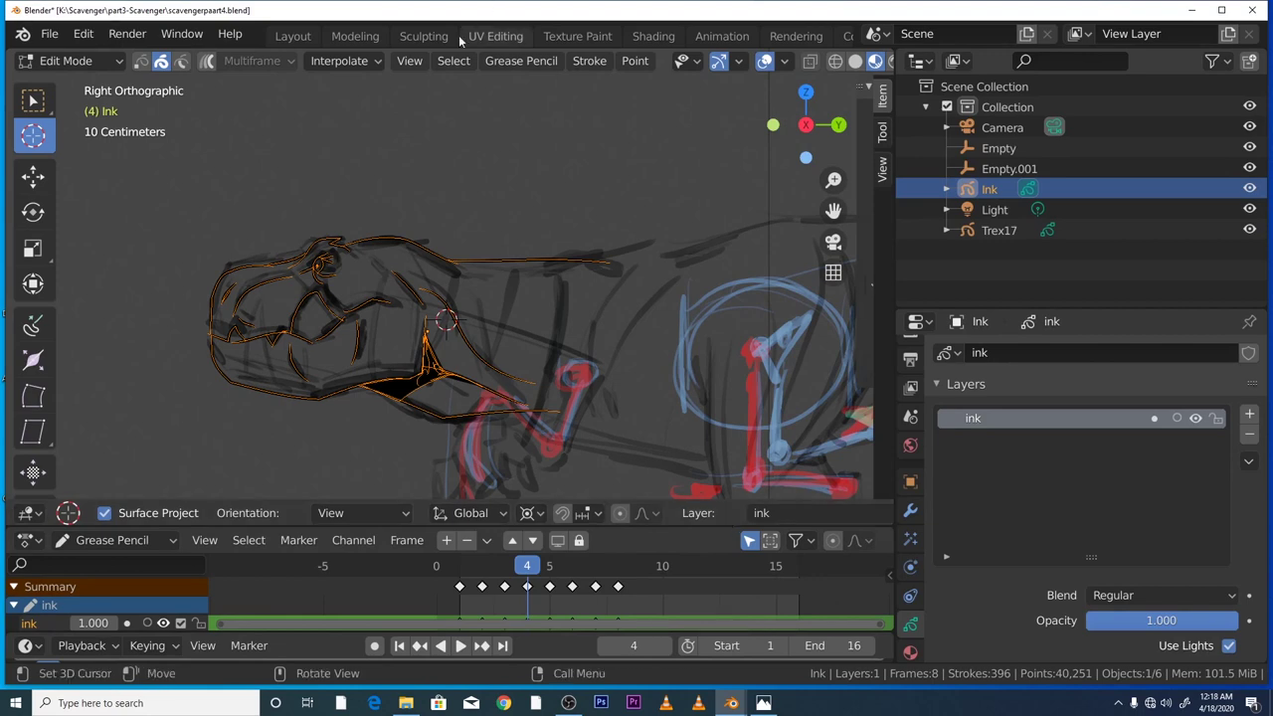
pyautogui.rightClick(724, 511)
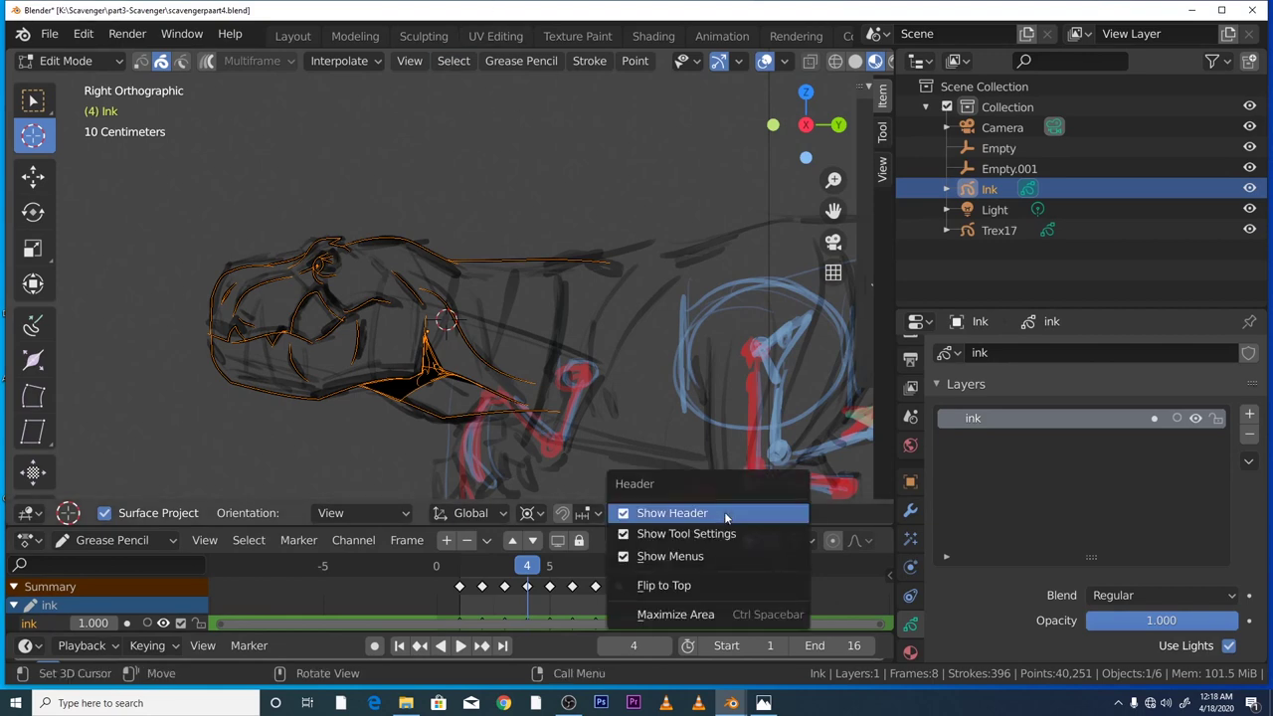
pyautogui.click(688, 587)
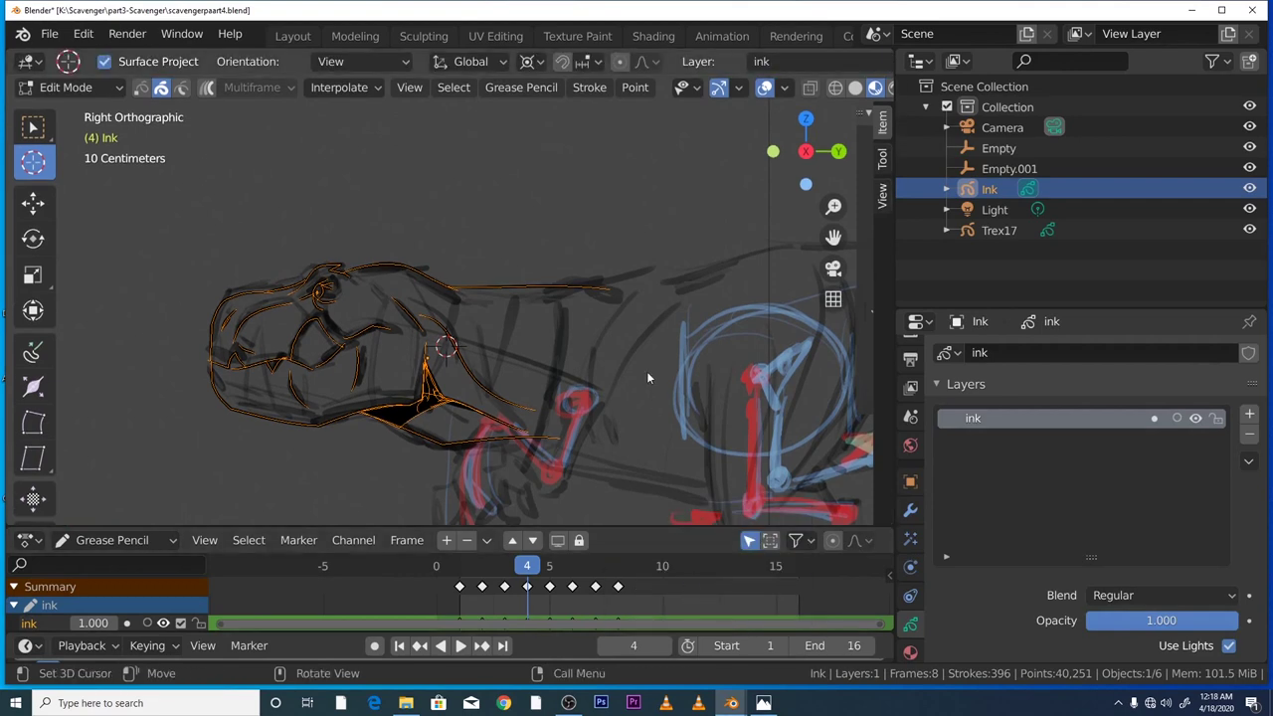
pyautogui.rightClick(672, 61)
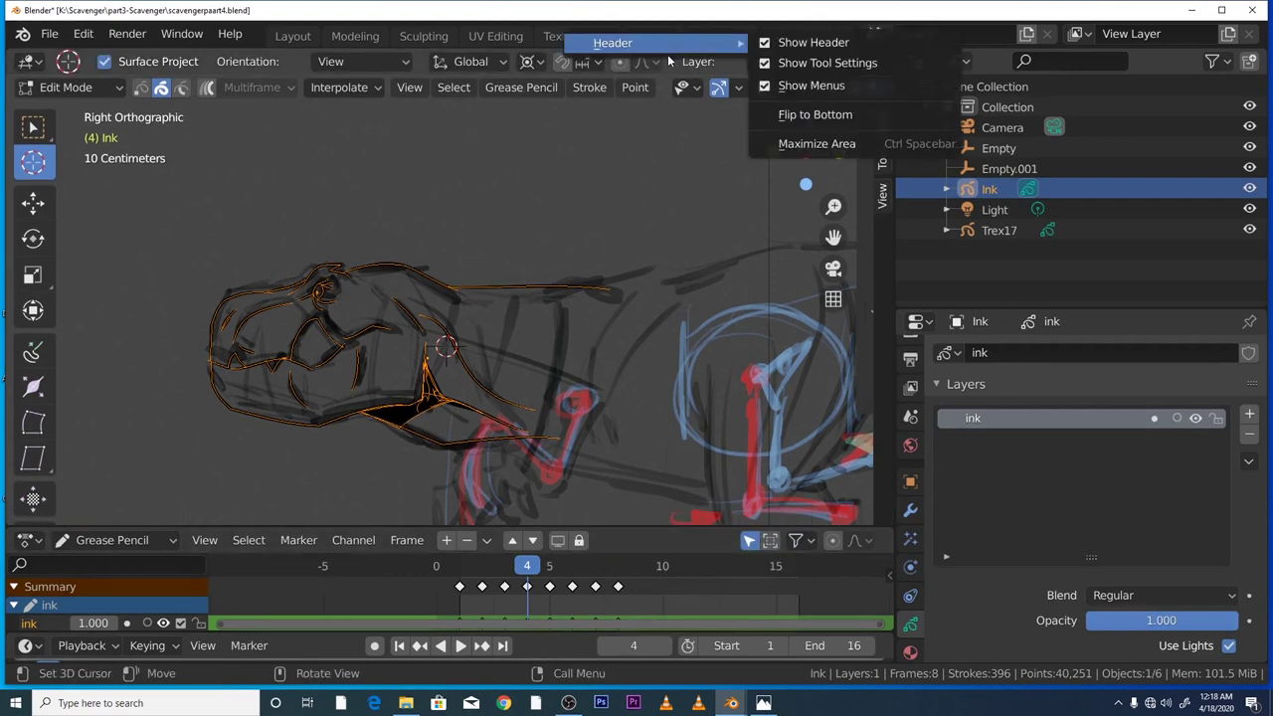
pyautogui.click(768, 115)
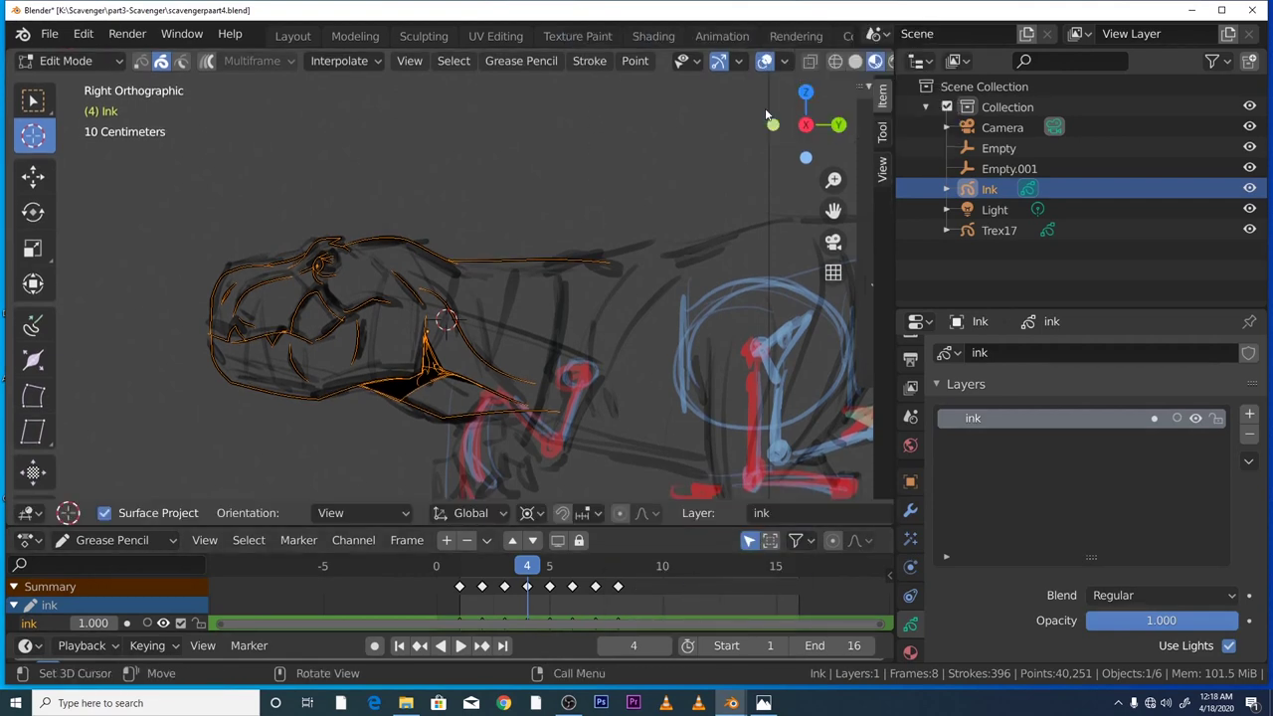
# - Set the transform pivot point to 3D Cursor and rotate frame 4's head and neck strokes slightly clockwise to fit the rough head
pyautogui.click(530, 513)
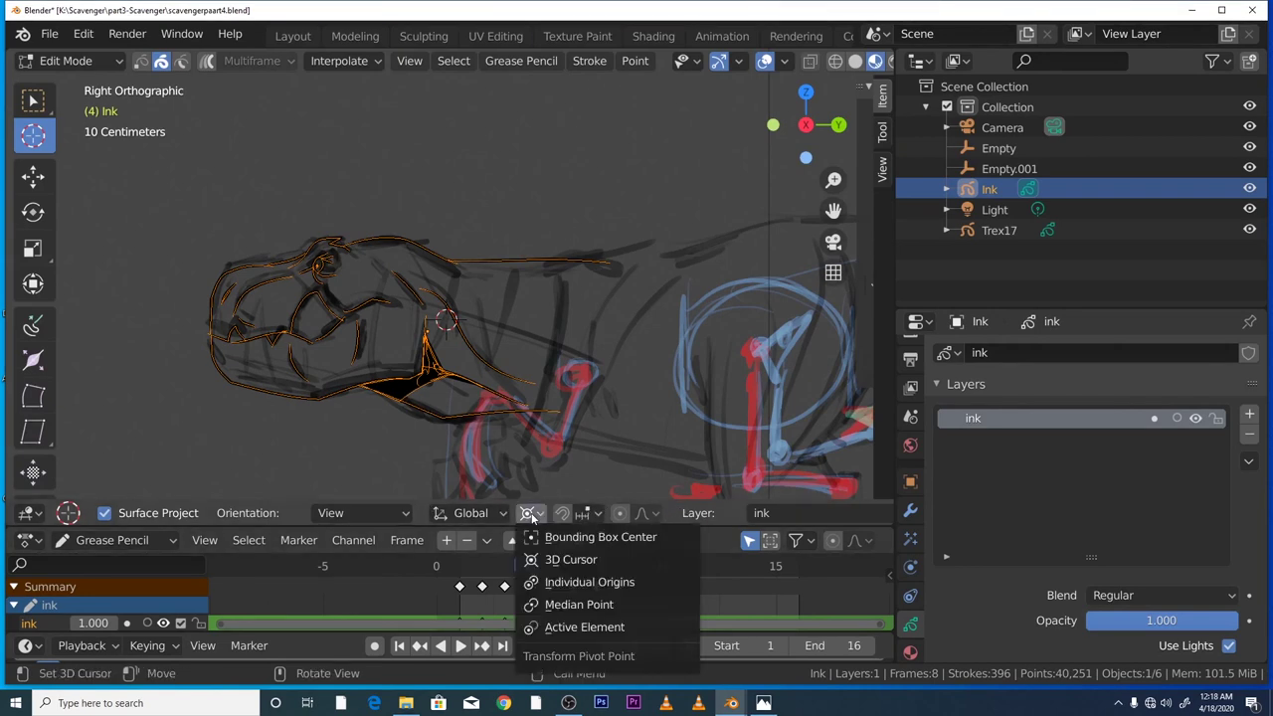
pyautogui.click(574, 560)
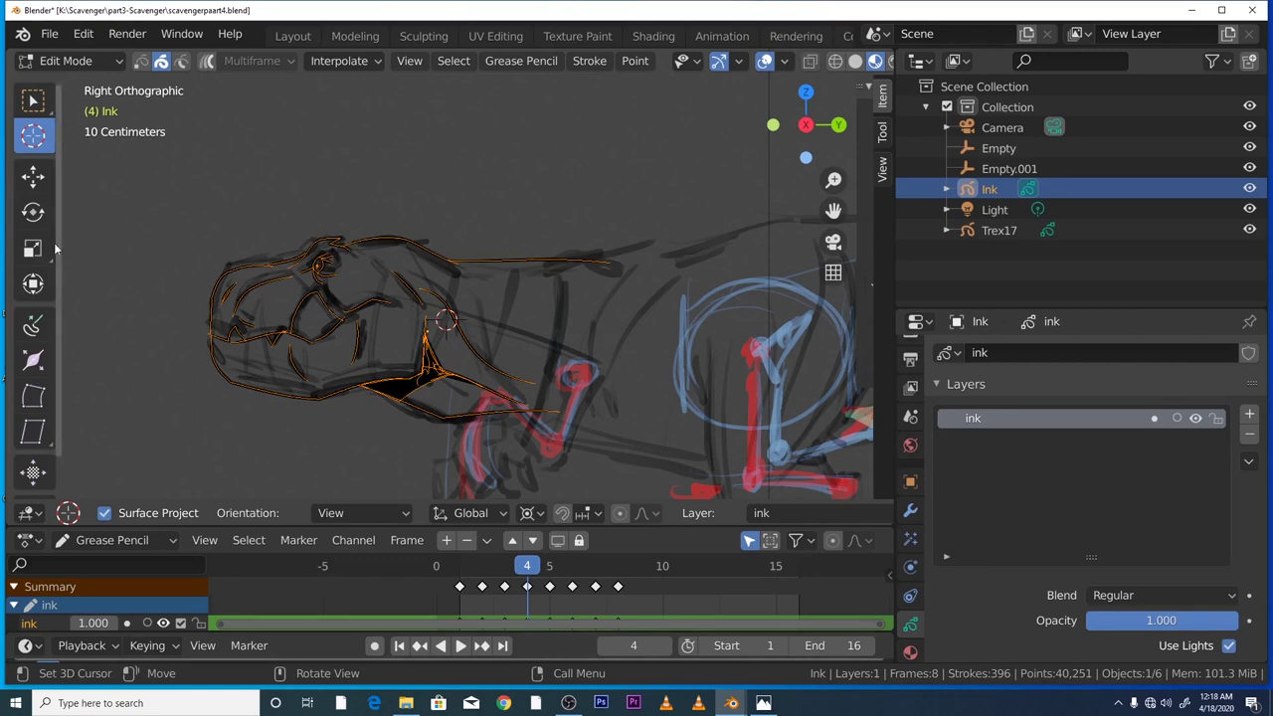
pyautogui.click(33, 210)
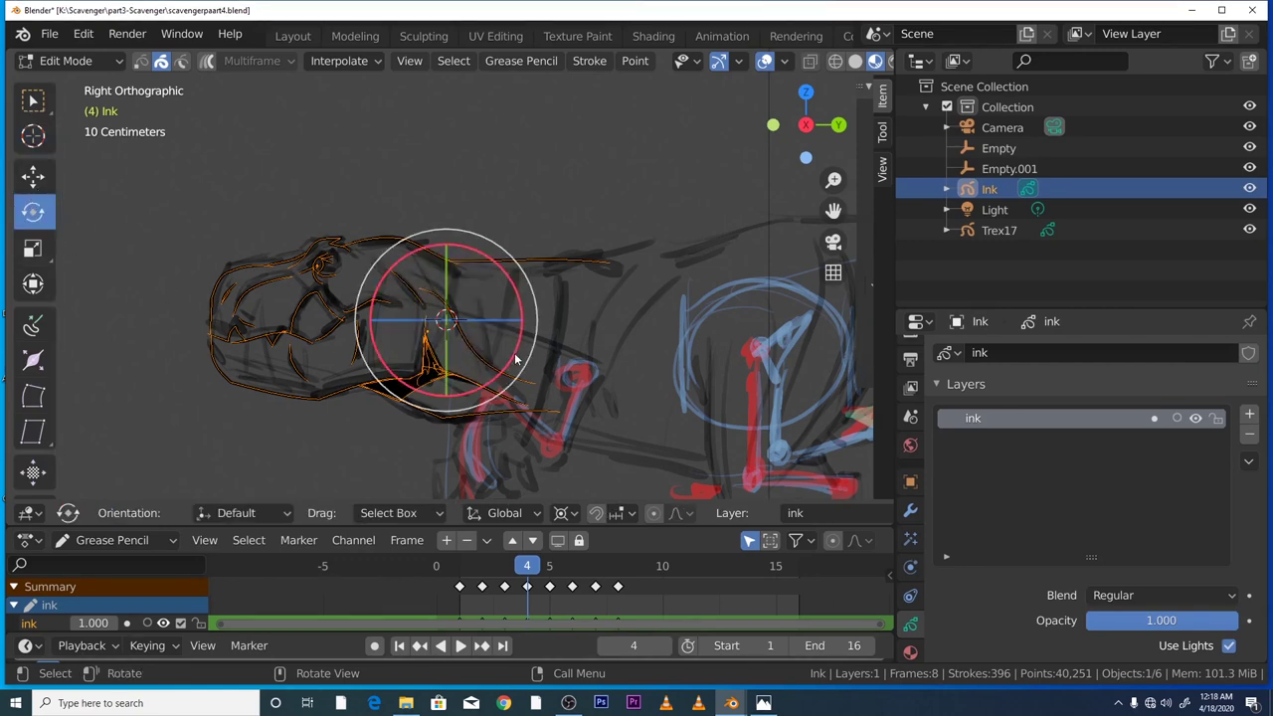
pyautogui.moveTo(515, 360); pyautogui.dragTo(509, 358)
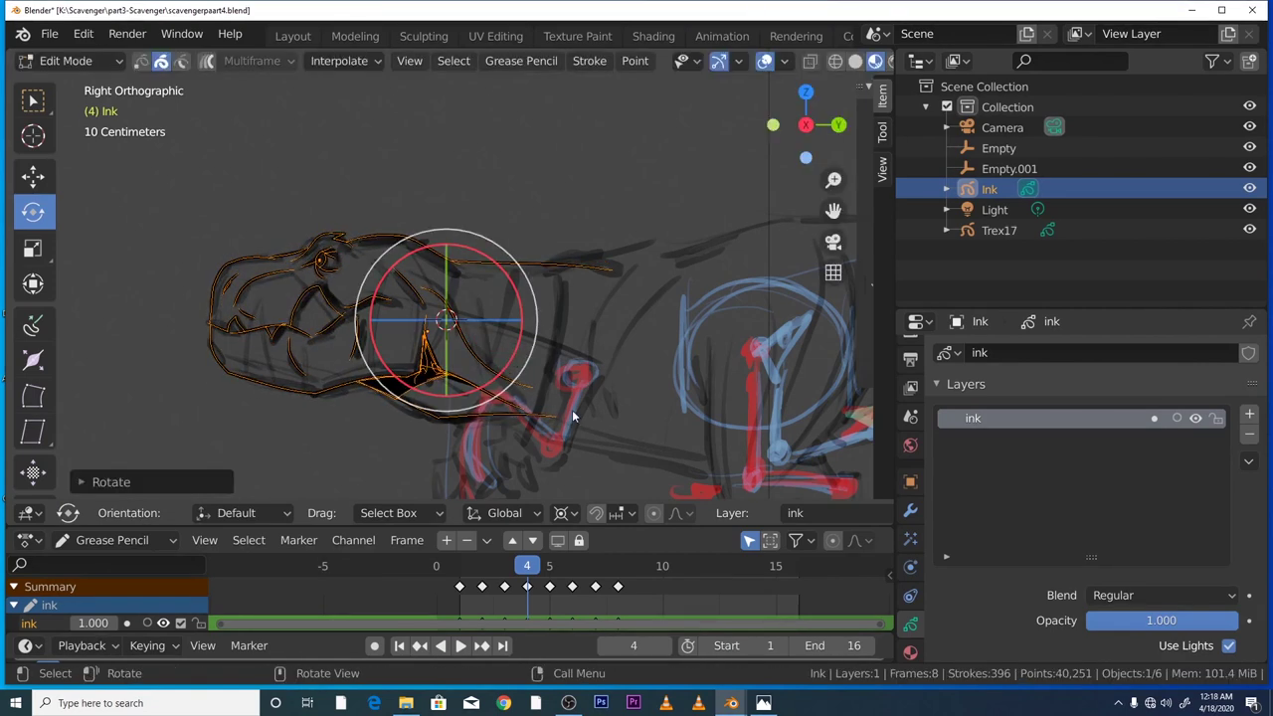
pyautogui.click(606, 330)
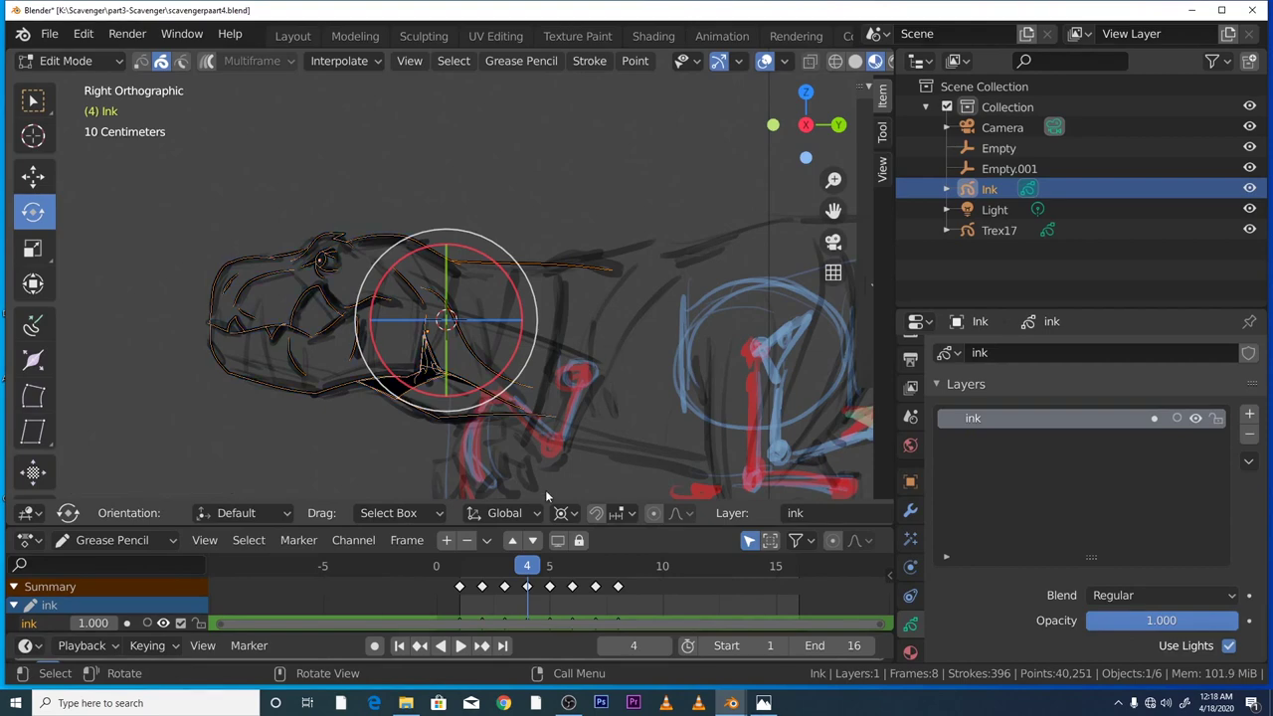
# - On frame 6, rotate the head and neck strokes slightly around the 3D cursor and nudge them up along Z
pyautogui.press('space')
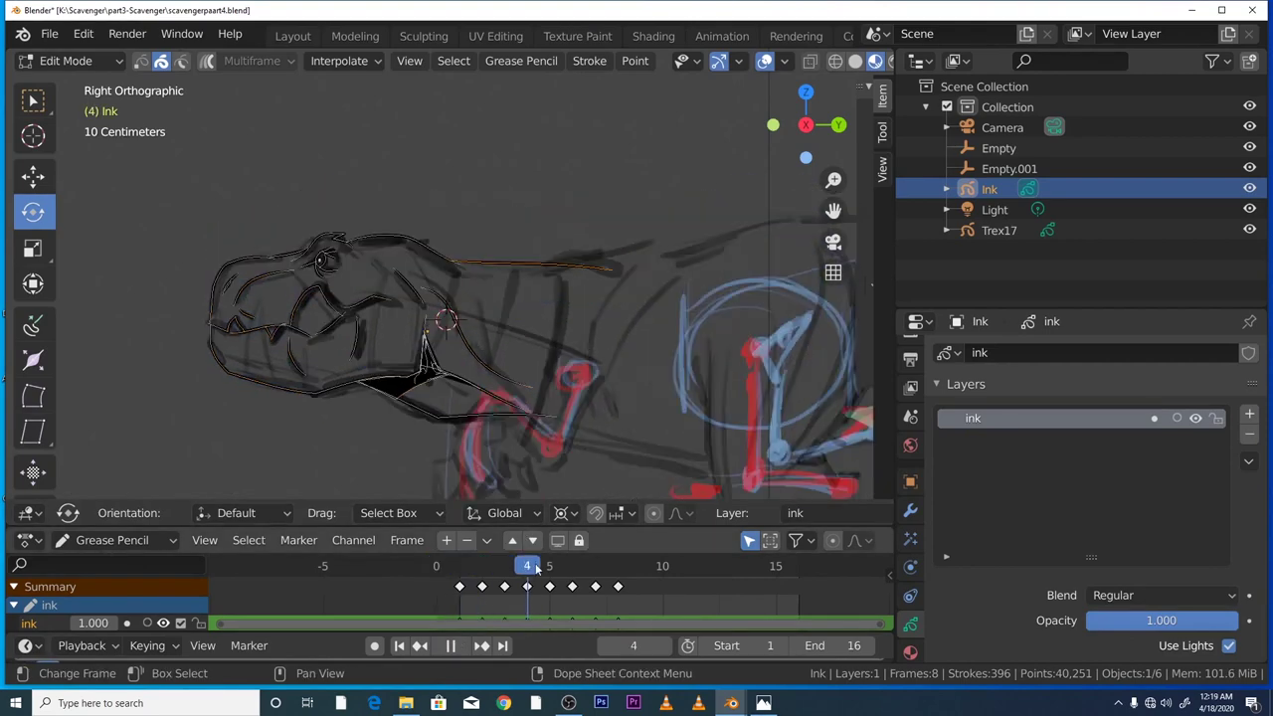
pyautogui.moveTo(531, 567)
pyautogui.mouseDown()
pyautogui.moveTo(514, 567)
pyautogui.moveTo(572, 564)
pyautogui.mouseUp()
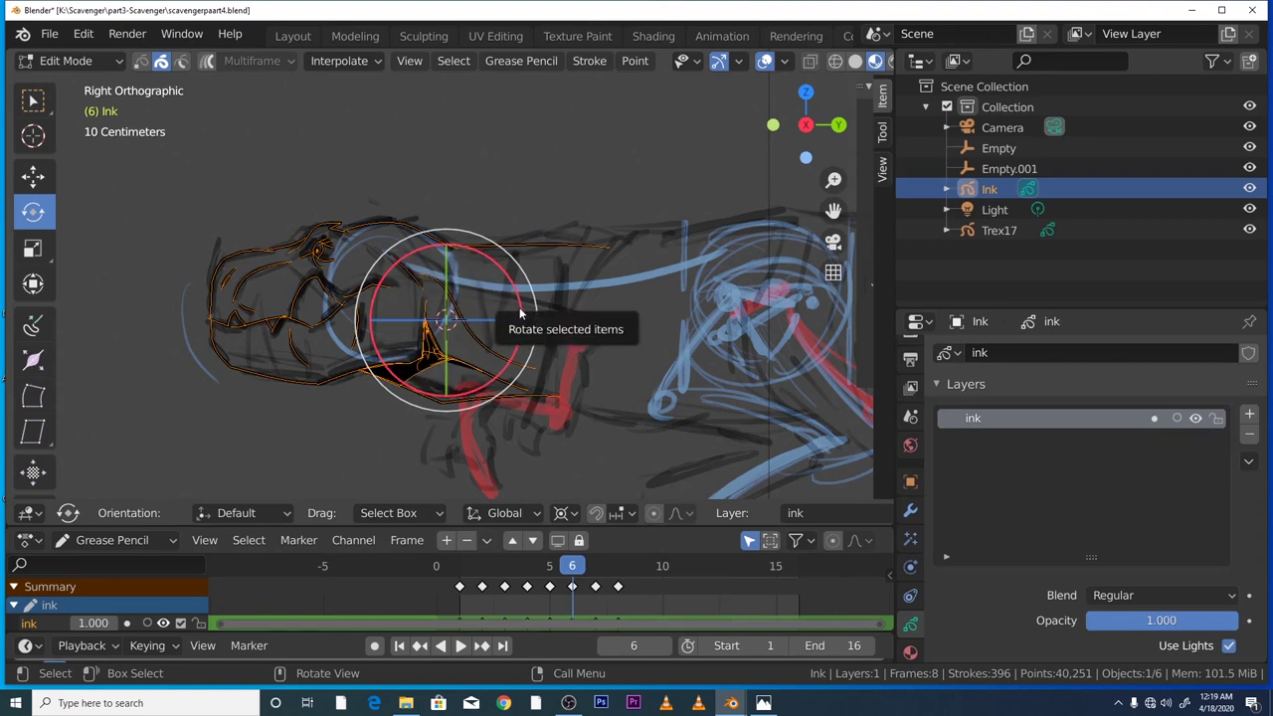
pyautogui.moveTo(519, 314); pyautogui.dragTo(513, 308)
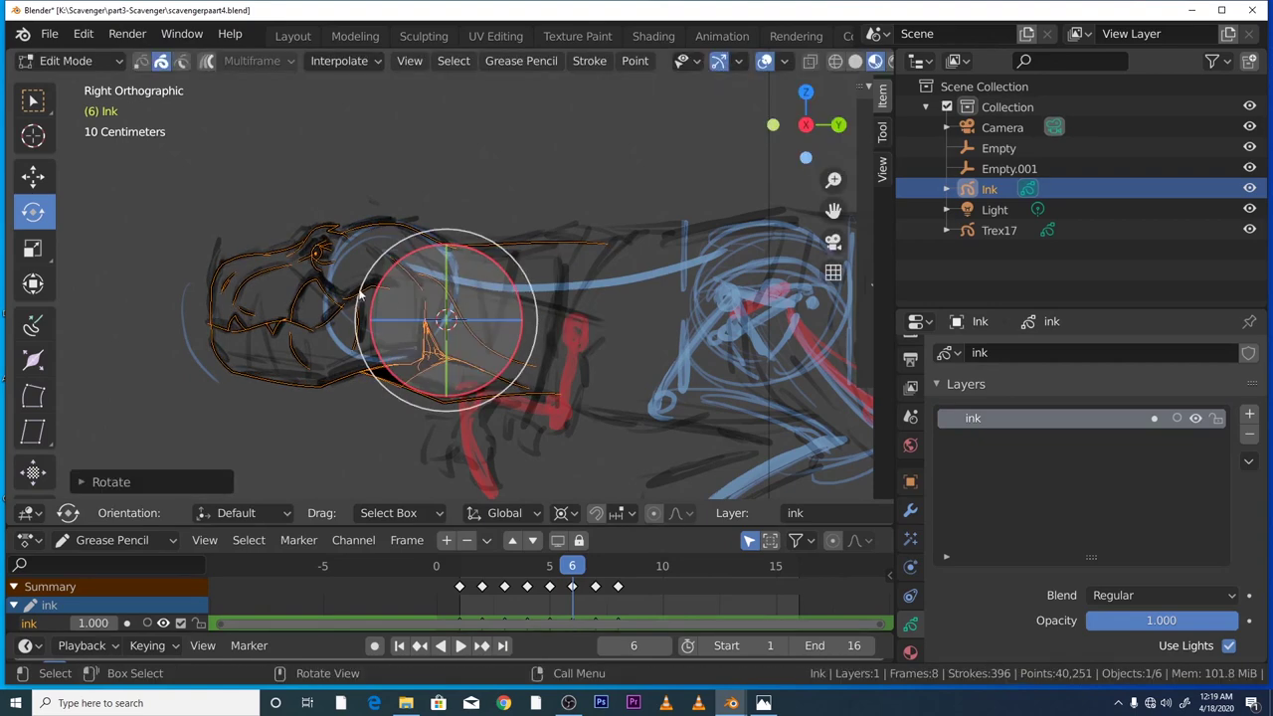
pyautogui.click(32, 175)
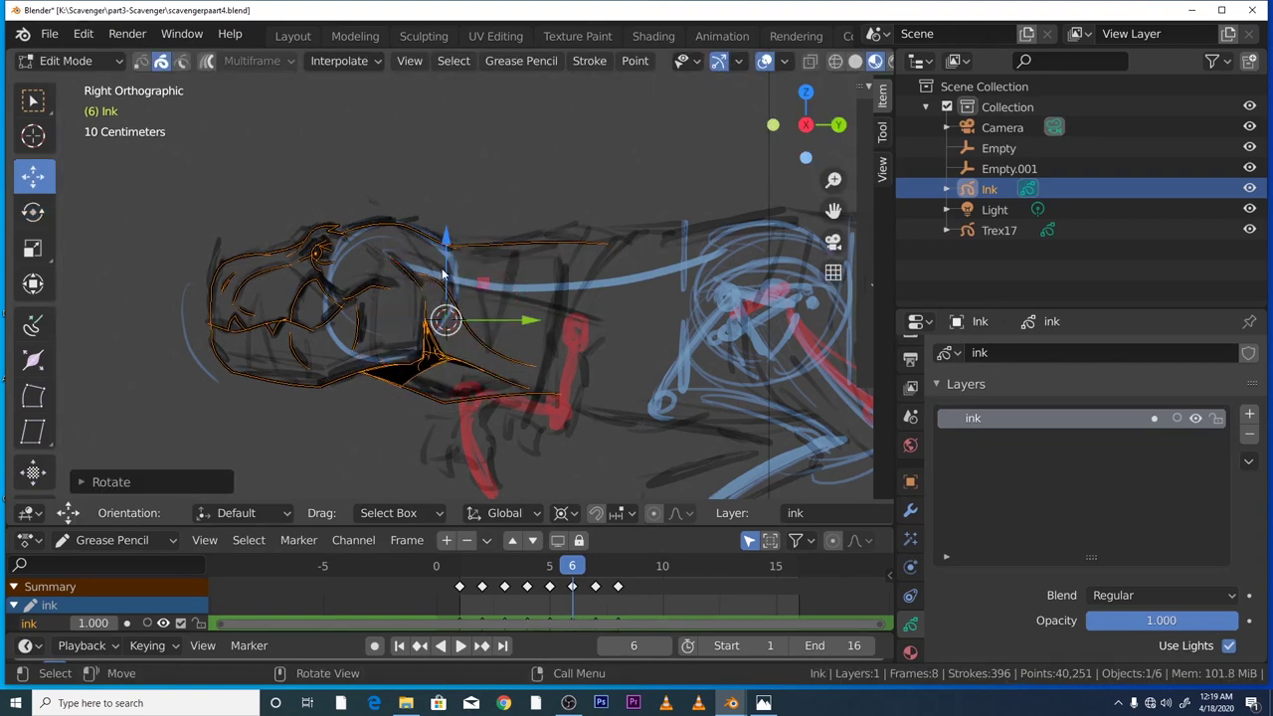
pyautogui.moveTo(443, 274); pyautogui.dragTo(446, 264)
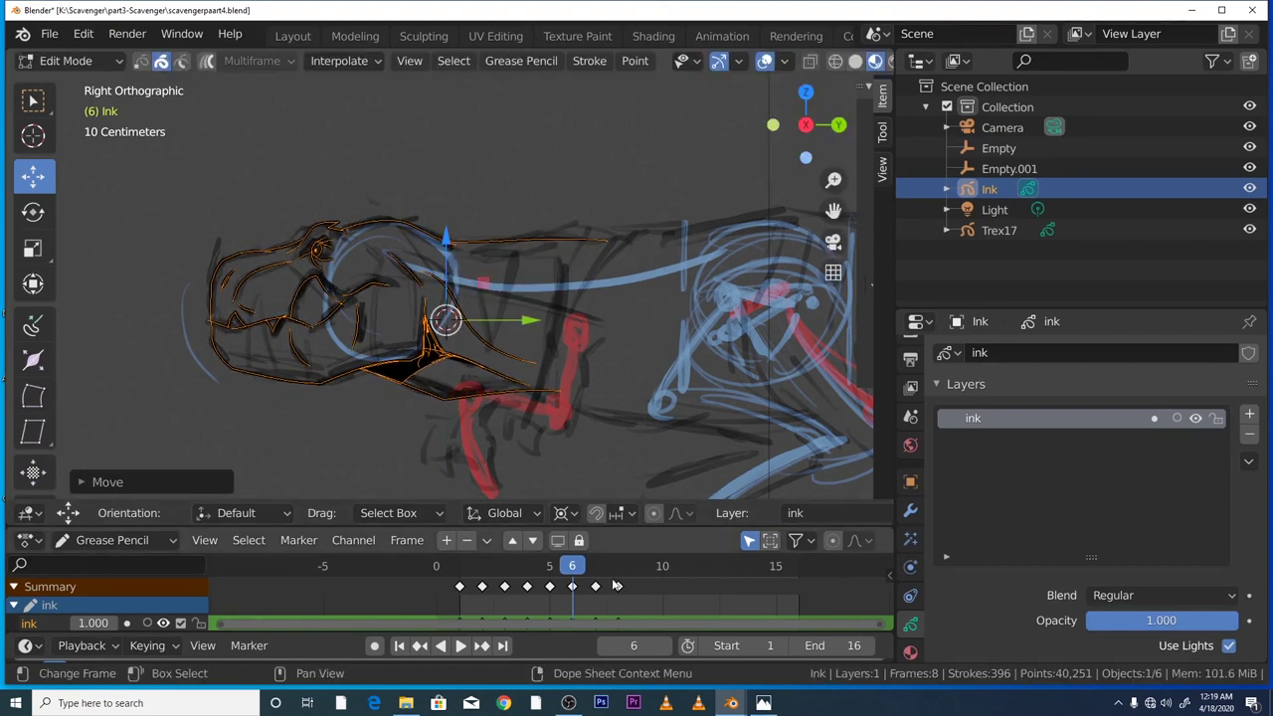
# - On frame 7, box-select the head and neck strokes and move them down along Z onto the rough head
pyautogui.press('Right')
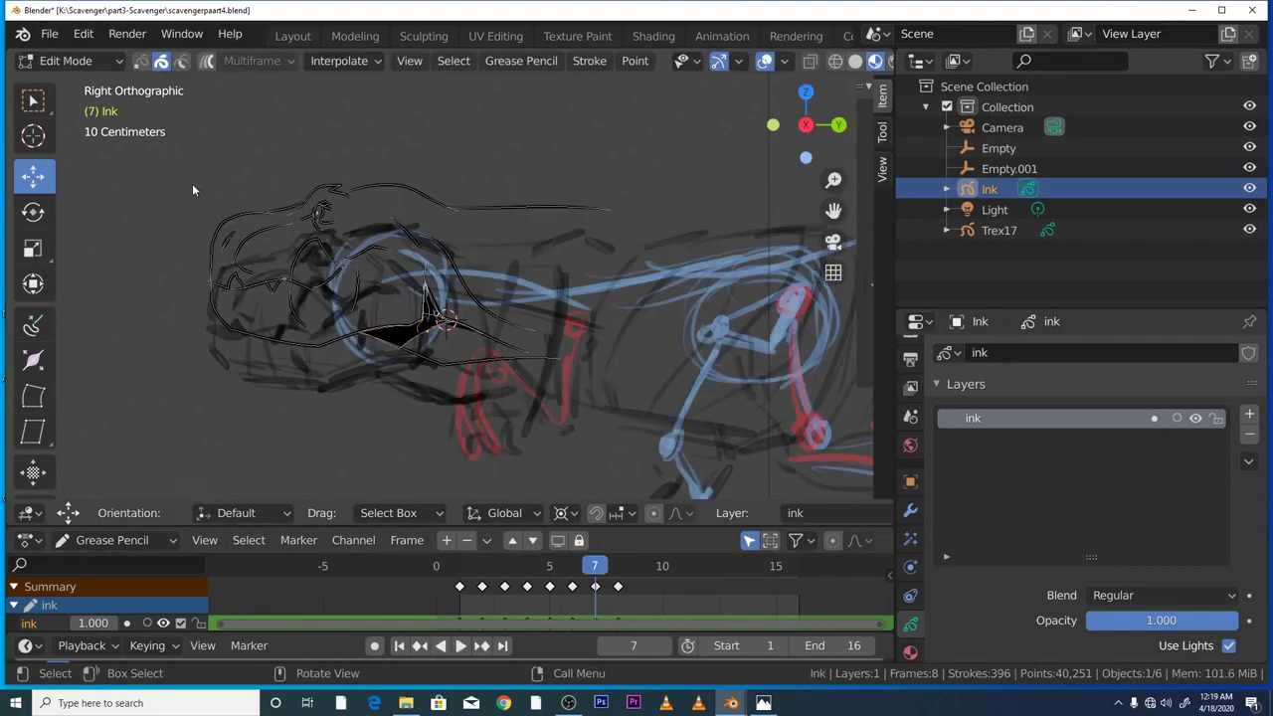
pyautogui.moveTo(193, 189)
pyautogui.mouseDown()
pyautogui.moveTo(543, 395)
pyautogui.moveTo(624, 414)
pyautogui.mouseUp()
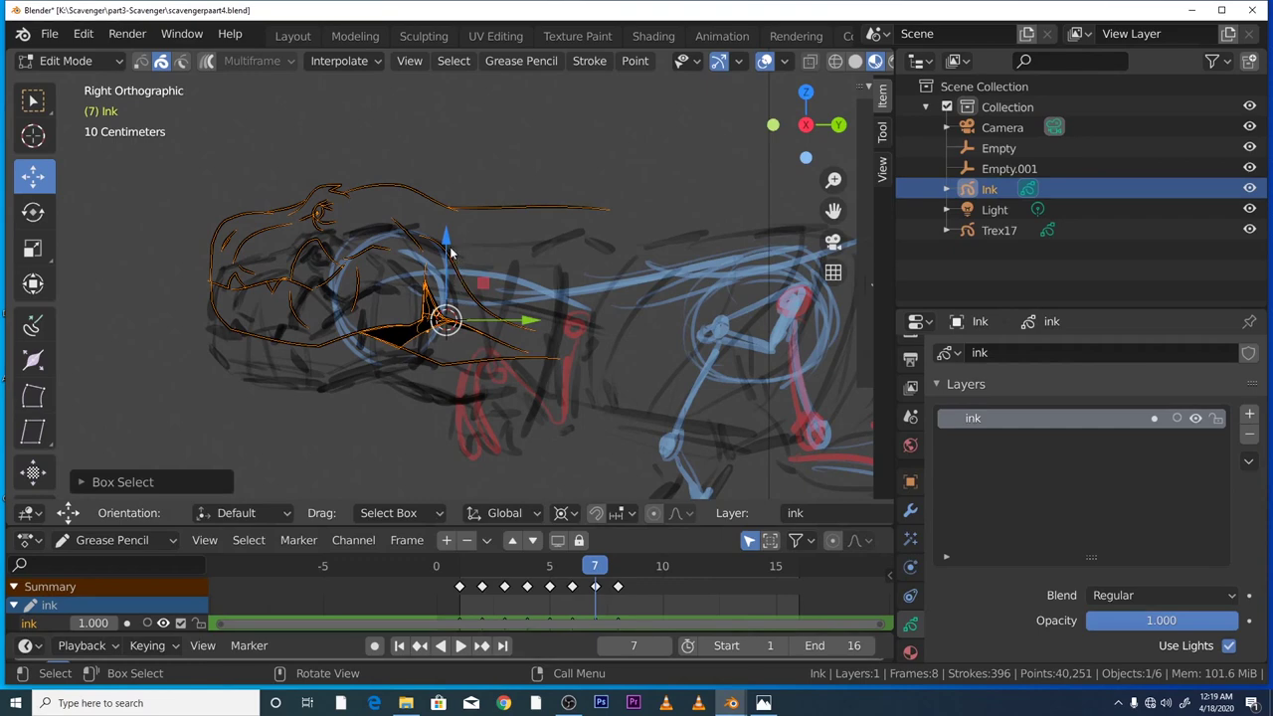
pyautogui.moveTo(449, 254); pyautogui.dragTo(444, 289)
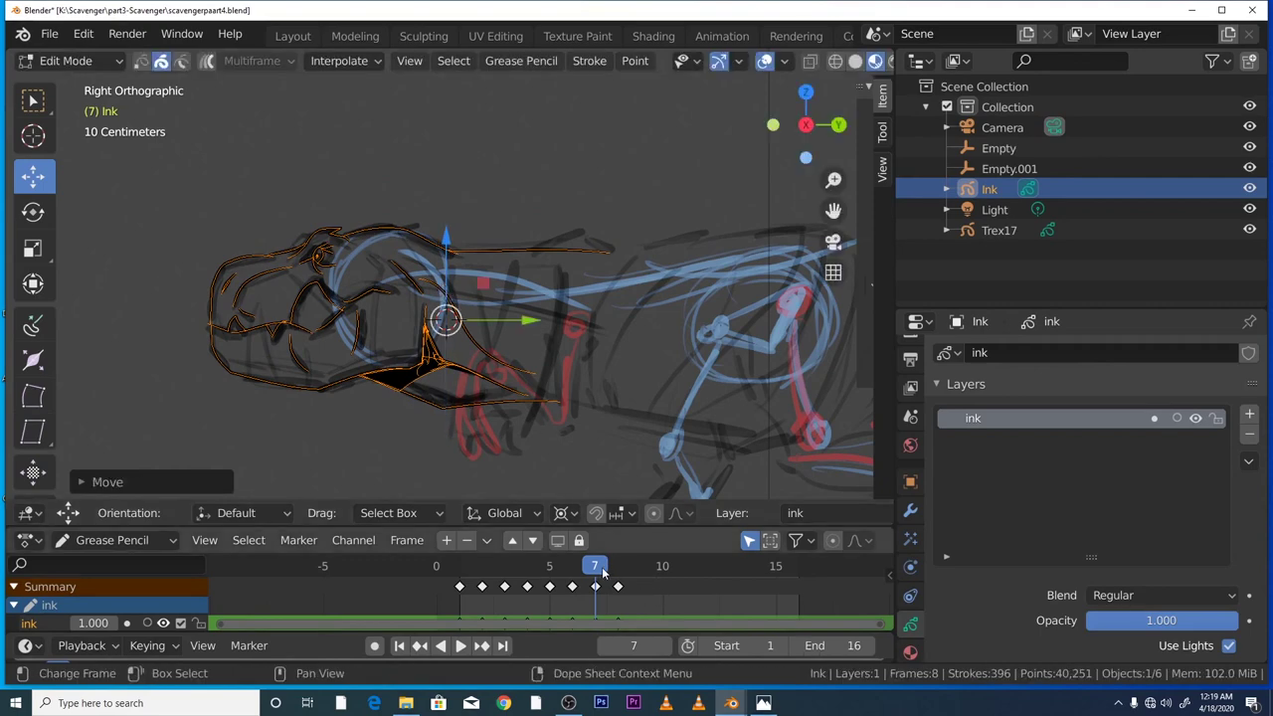
pyautogui.press('space')
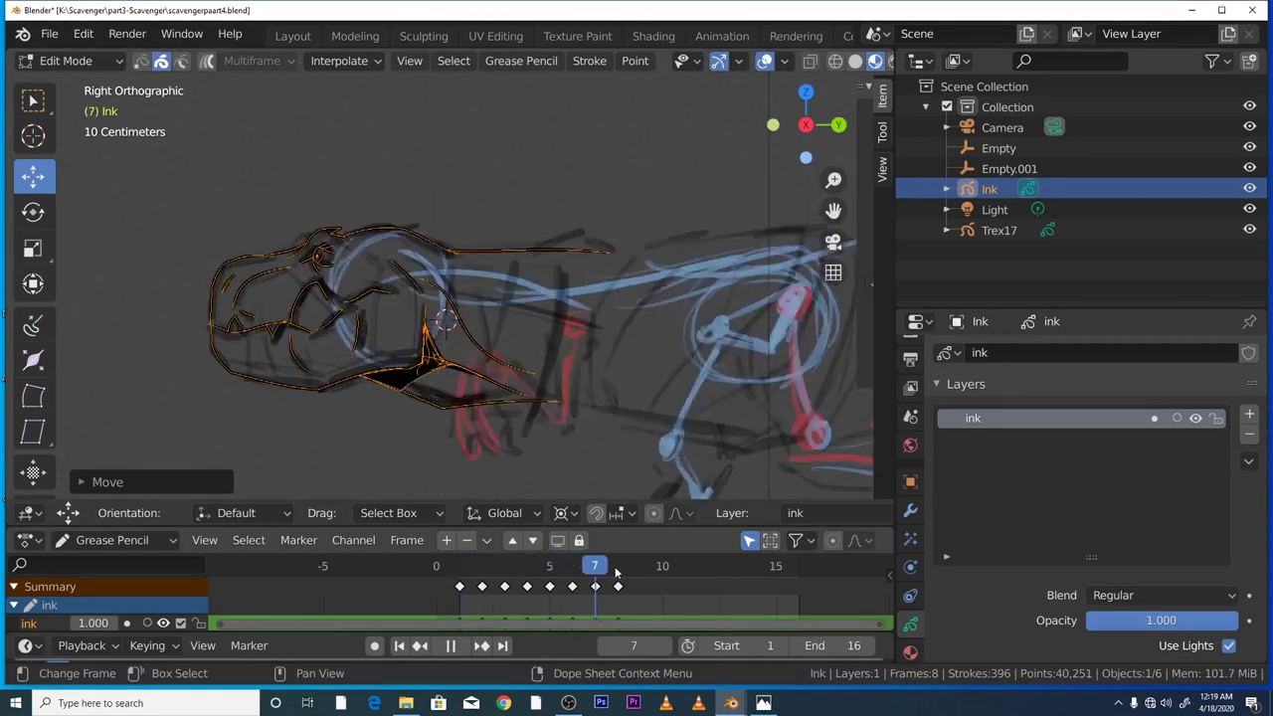
pyautogui.press('space')
# - Save the project as a new incremented version named scavengerpaart5.blend
pyautogui.click(48, 33)
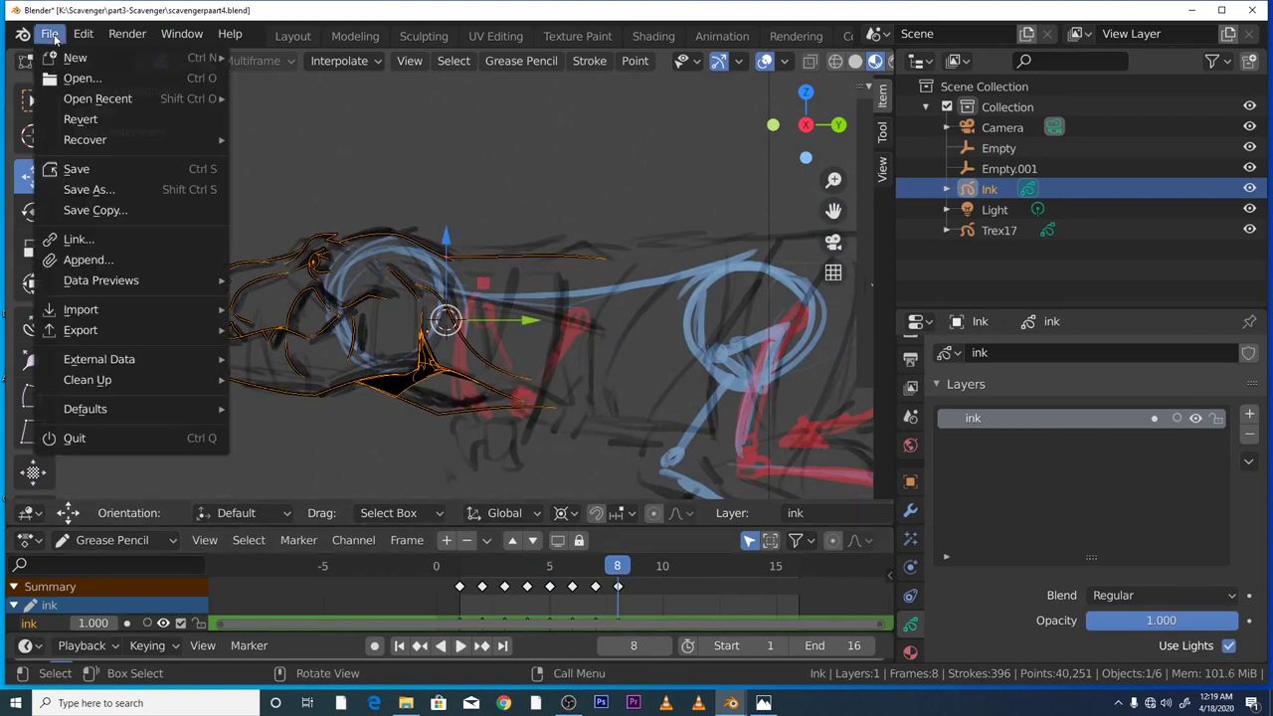
pyautogui.click(66, 188)
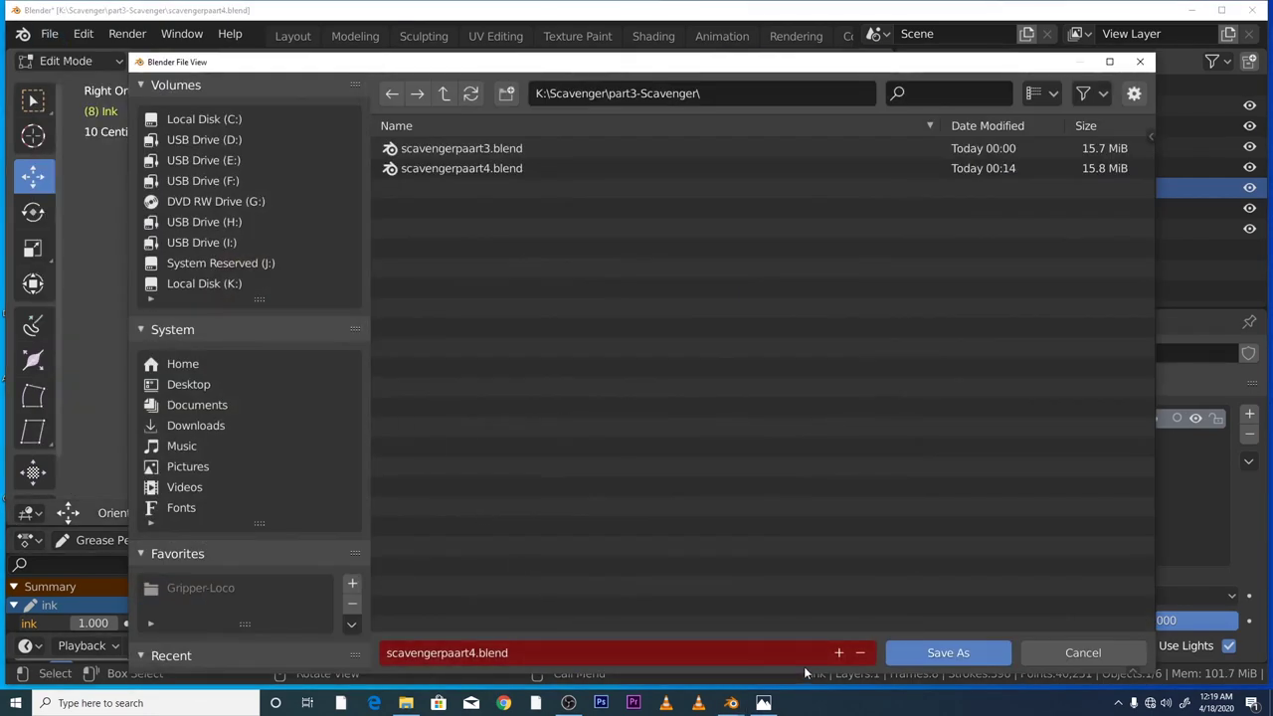
pyautogui.click(839, 653)
pyautogui.click(925, 652)
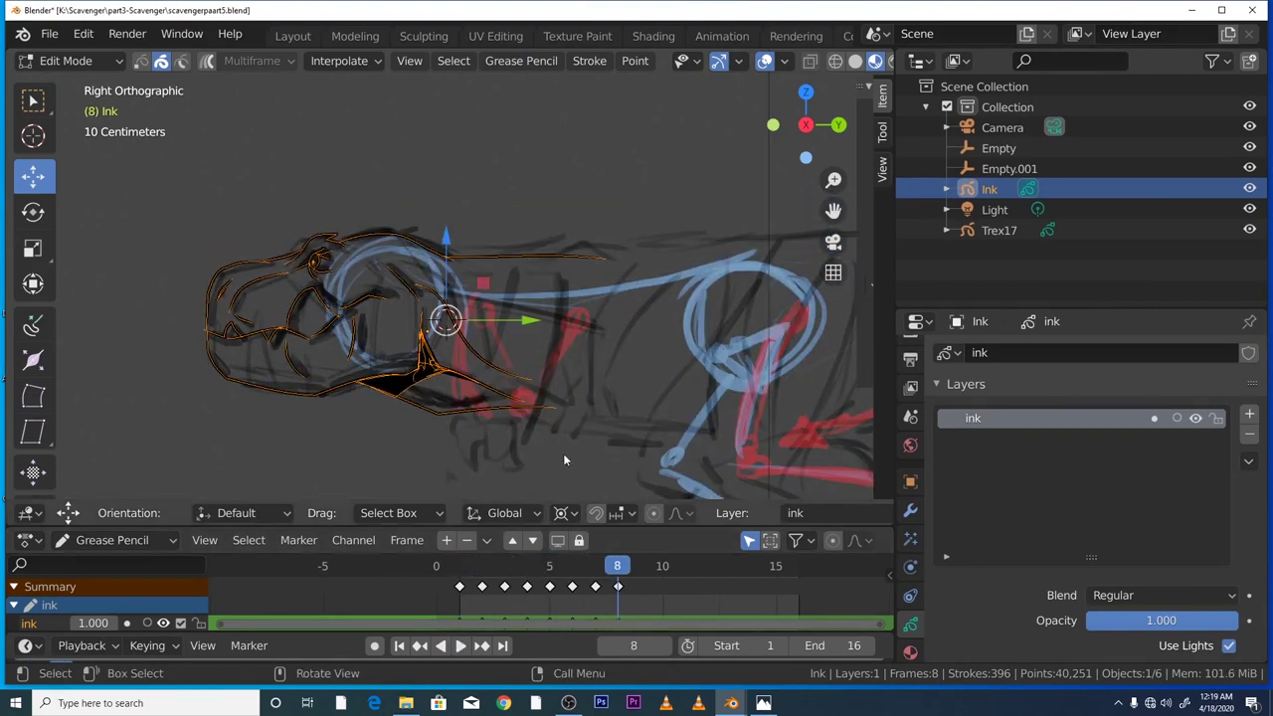
# - Play the animation and scrub from frame 8 back to frame 1 to check the head alignment
pyautogui.press('space')
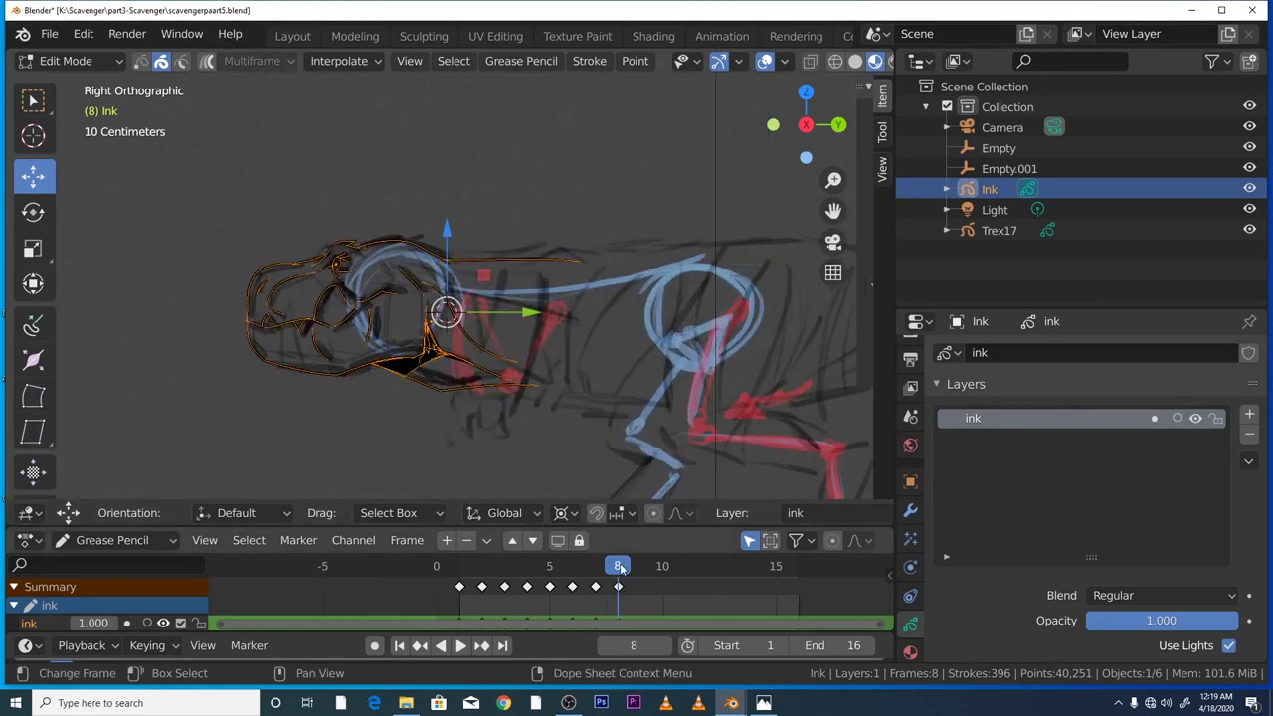
pyautogui.press('space')
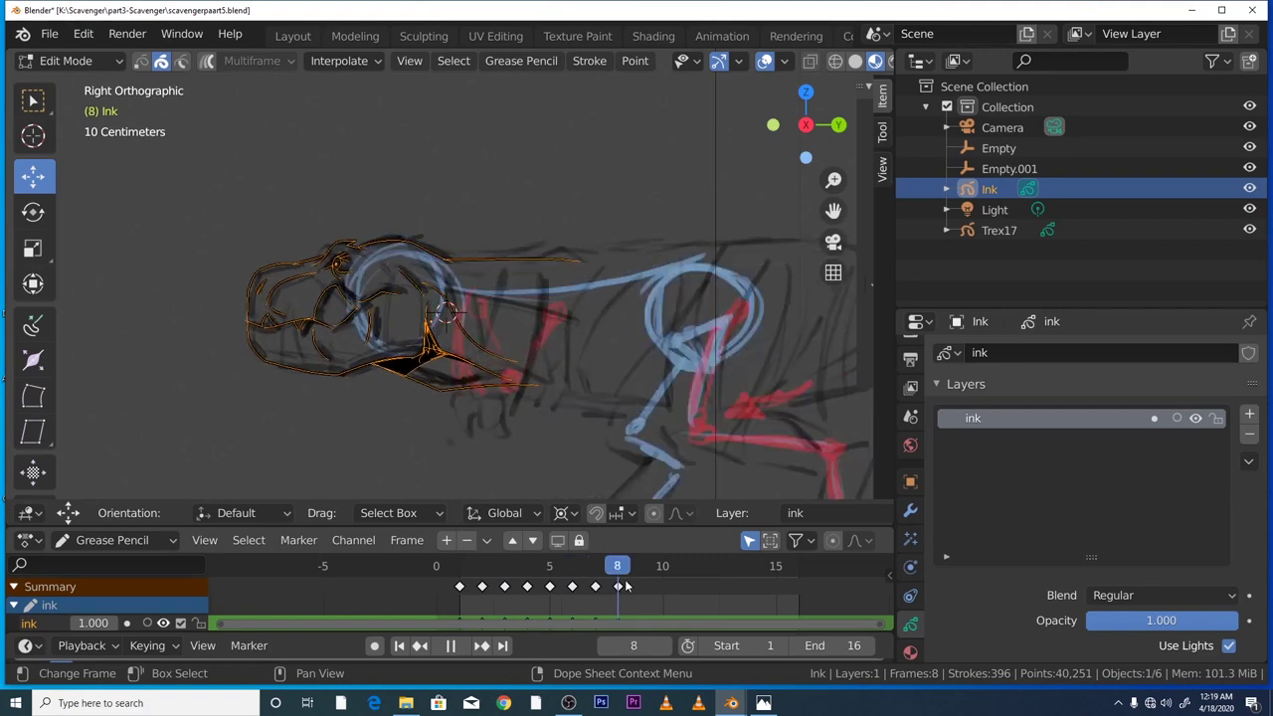
pyautogui.moveTo(617, 586); pyautogui.dragTo(459, 587)
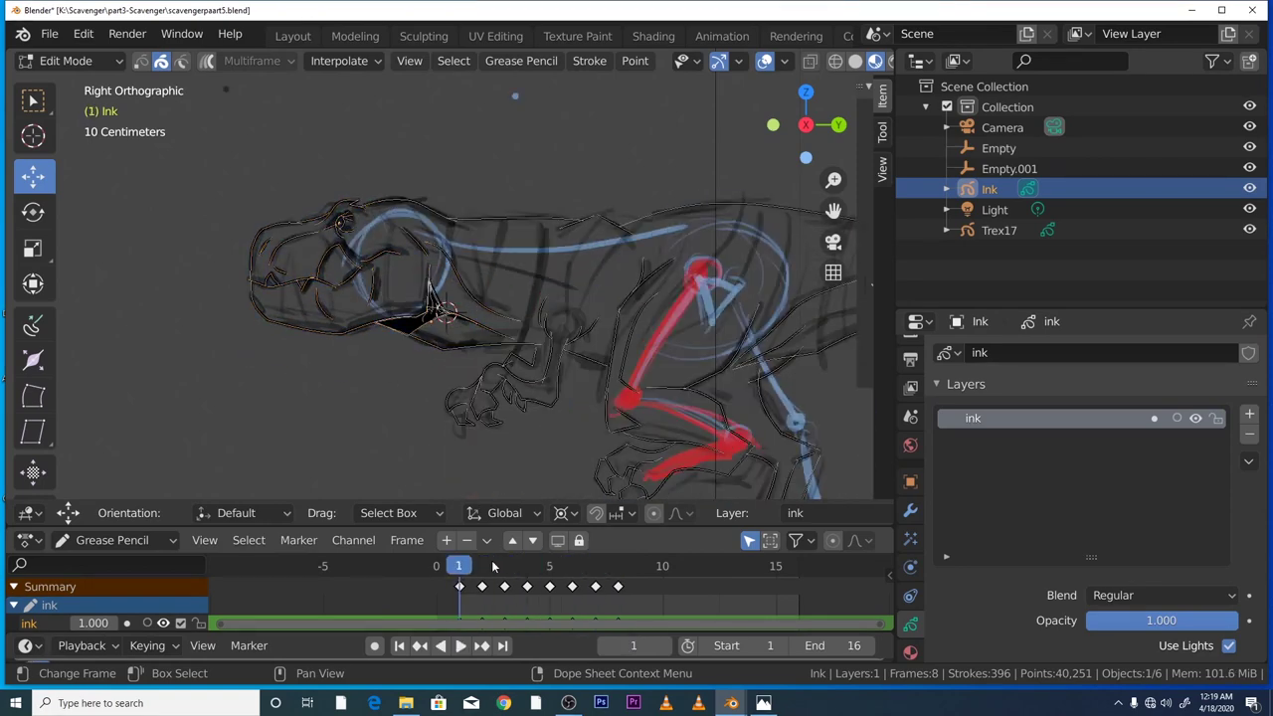
pyautogui.click(568, 704)
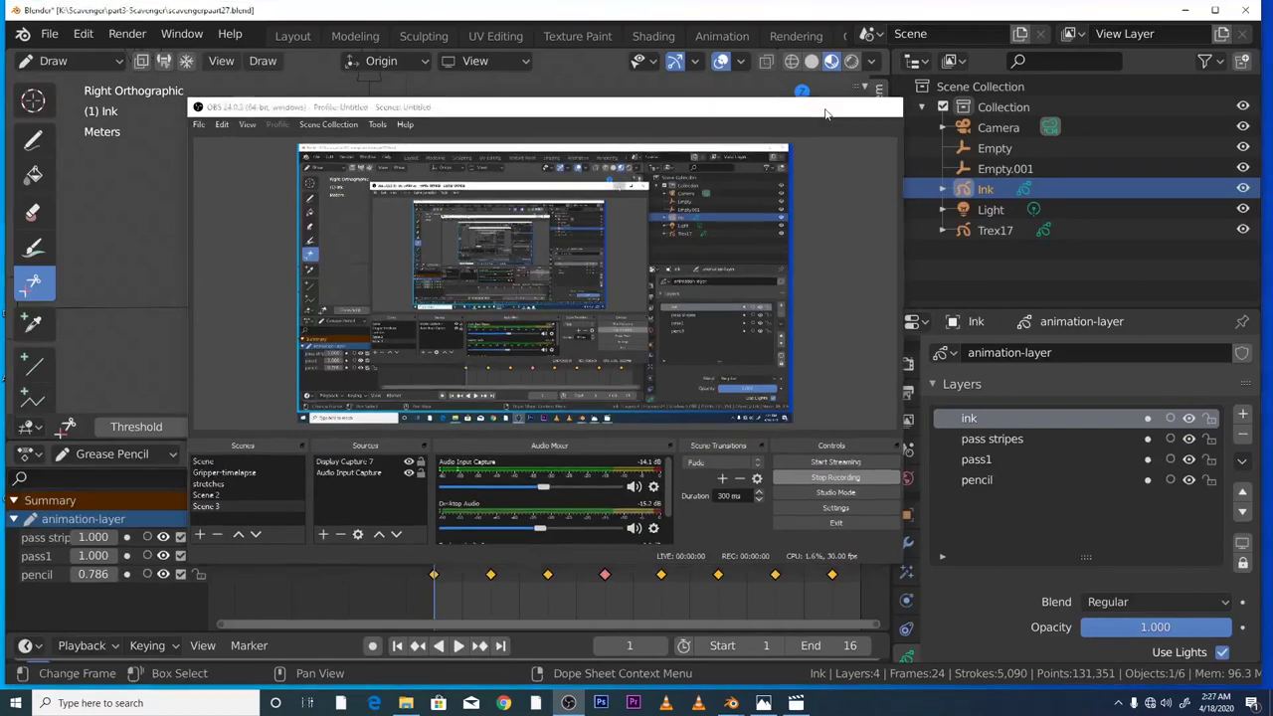
# - Play the animation and hide the ink, pass stripes, pass1 and pencil layers of animation-layer
pyautogui.click(827, 107)
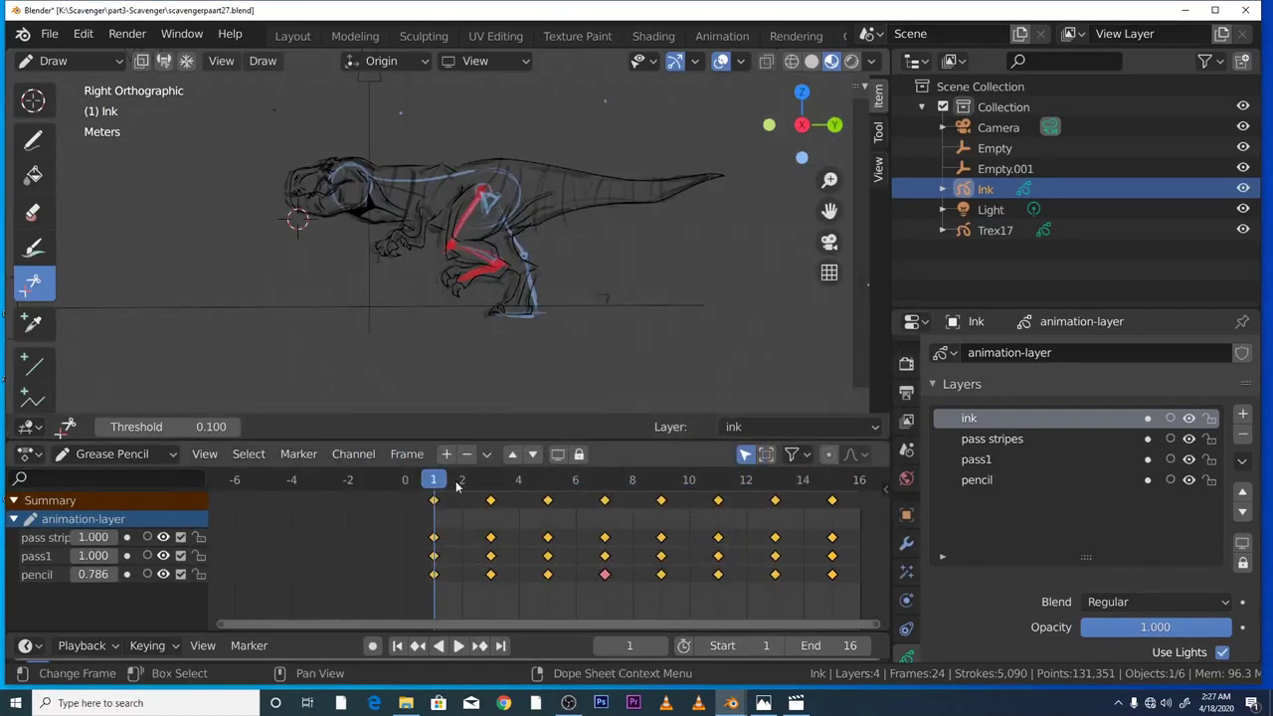
pyautogui.click(459, 646)
pyautogui.scroll(5, 487, 338)
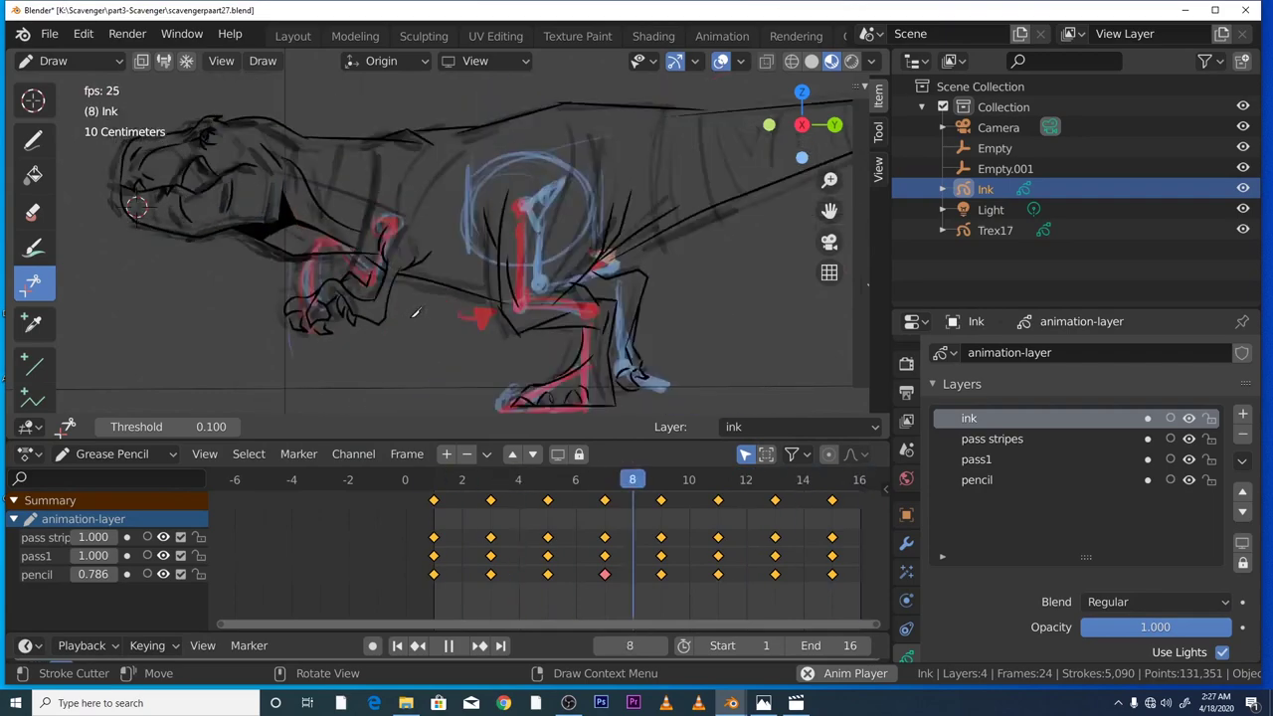
pyautogui.scroll(-2, 416, 312)
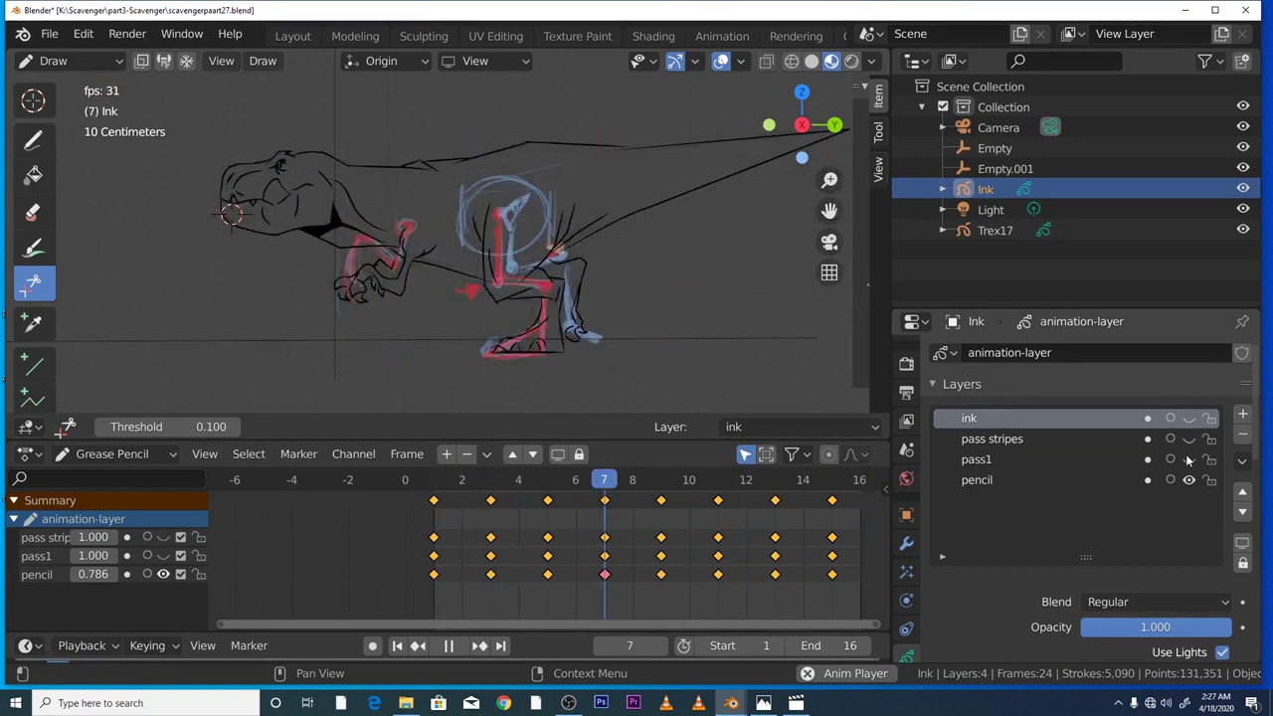
pyautogui.moveTo(1189, 439); pyautogui.dragTo(1184, 485)
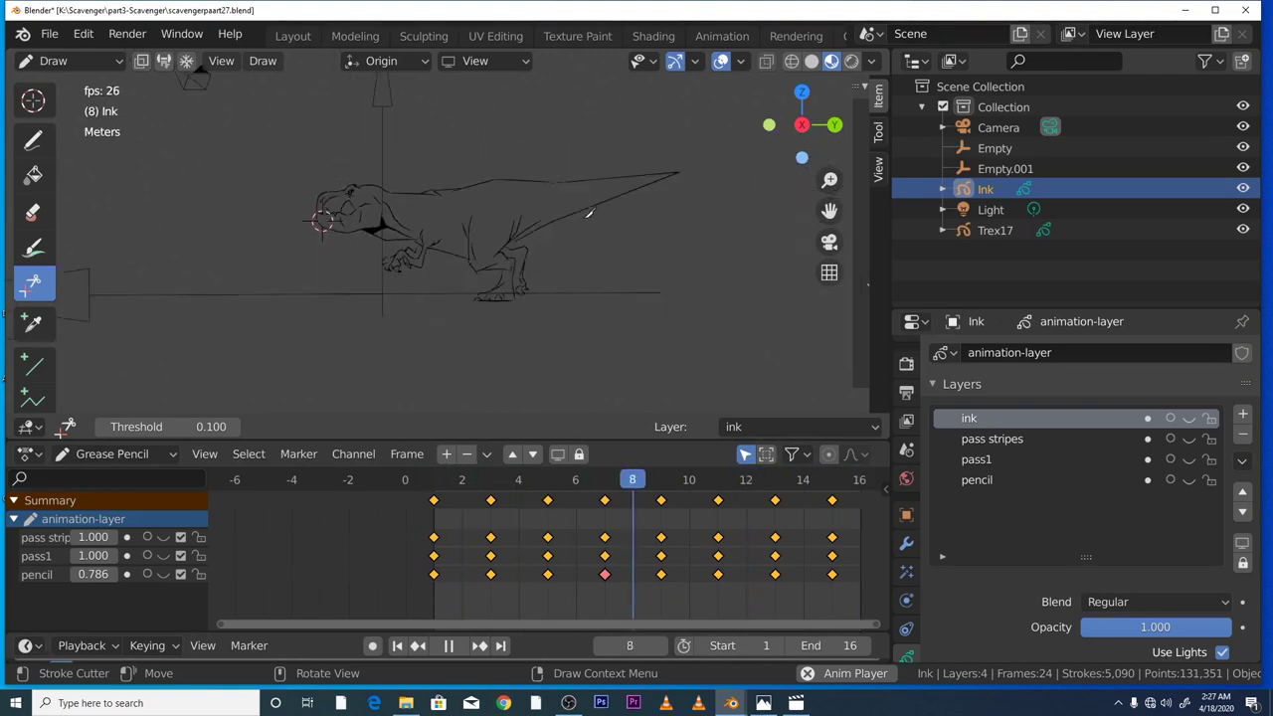
# - Watch the inked T-rex walk cycle play from an angled perspective view and from the right orthographic view
pyautogui.moveTo(801, 125); pyautogui.dragTo(801, 121)
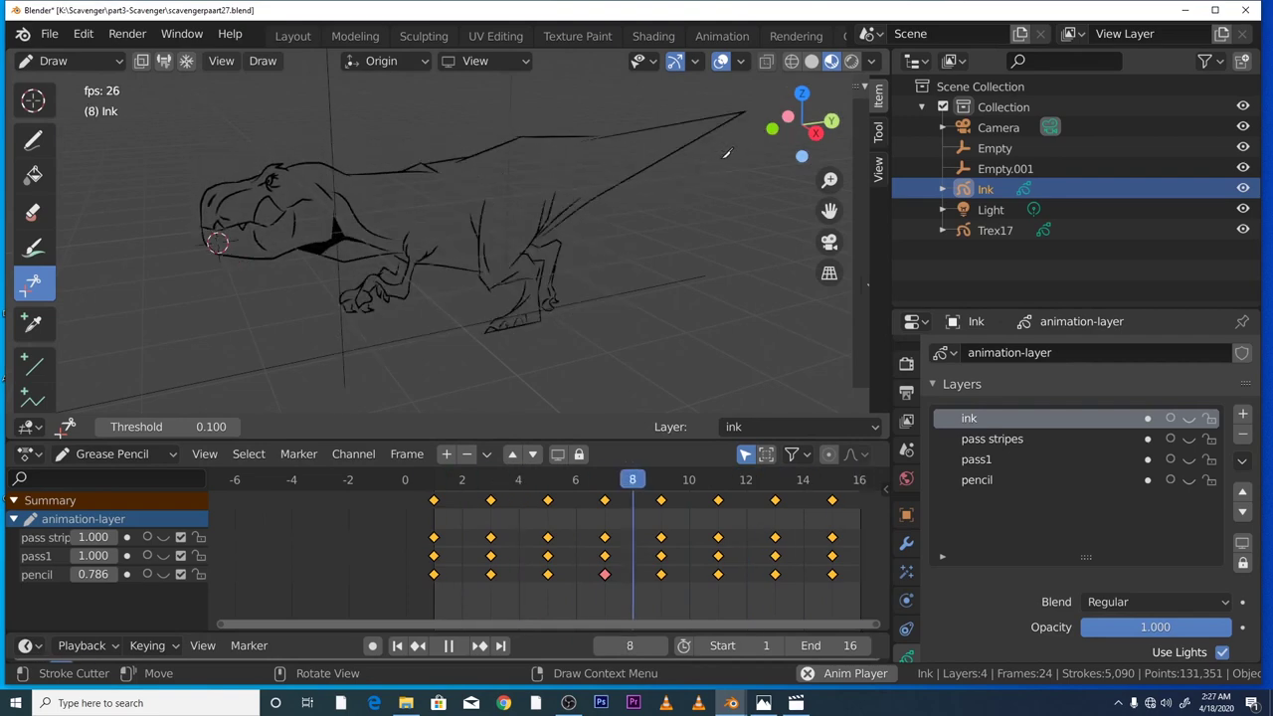
pyautogui.scroll(2, 727, 154)
pyautogui.scroll(-1, 727, 155)
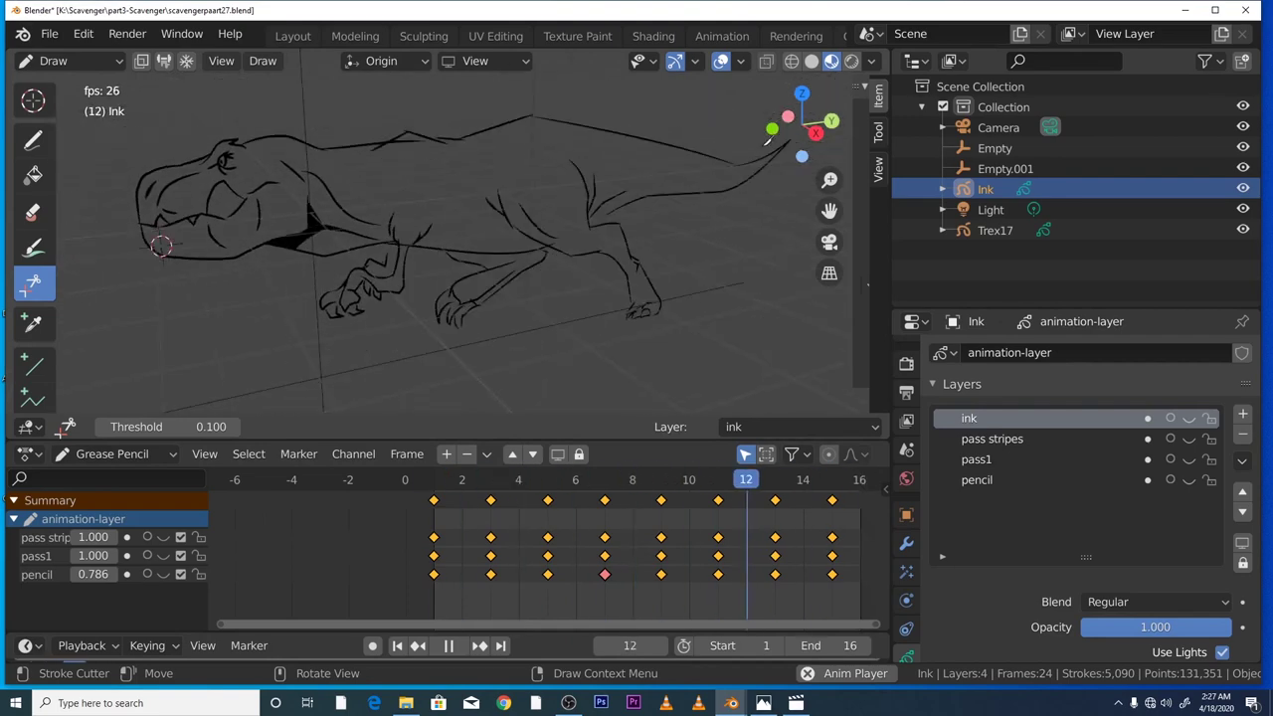
pyautogui.click(815, 133)
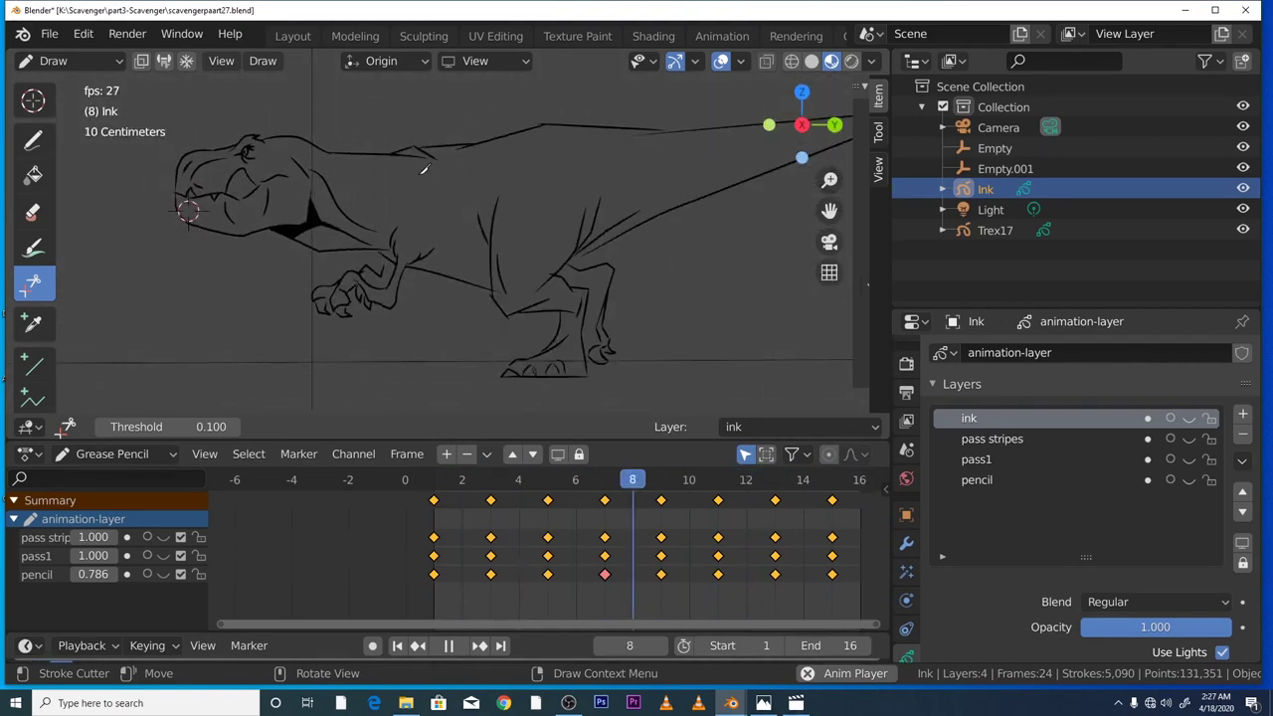
pyautogui.scroll(-2, 681, 252)
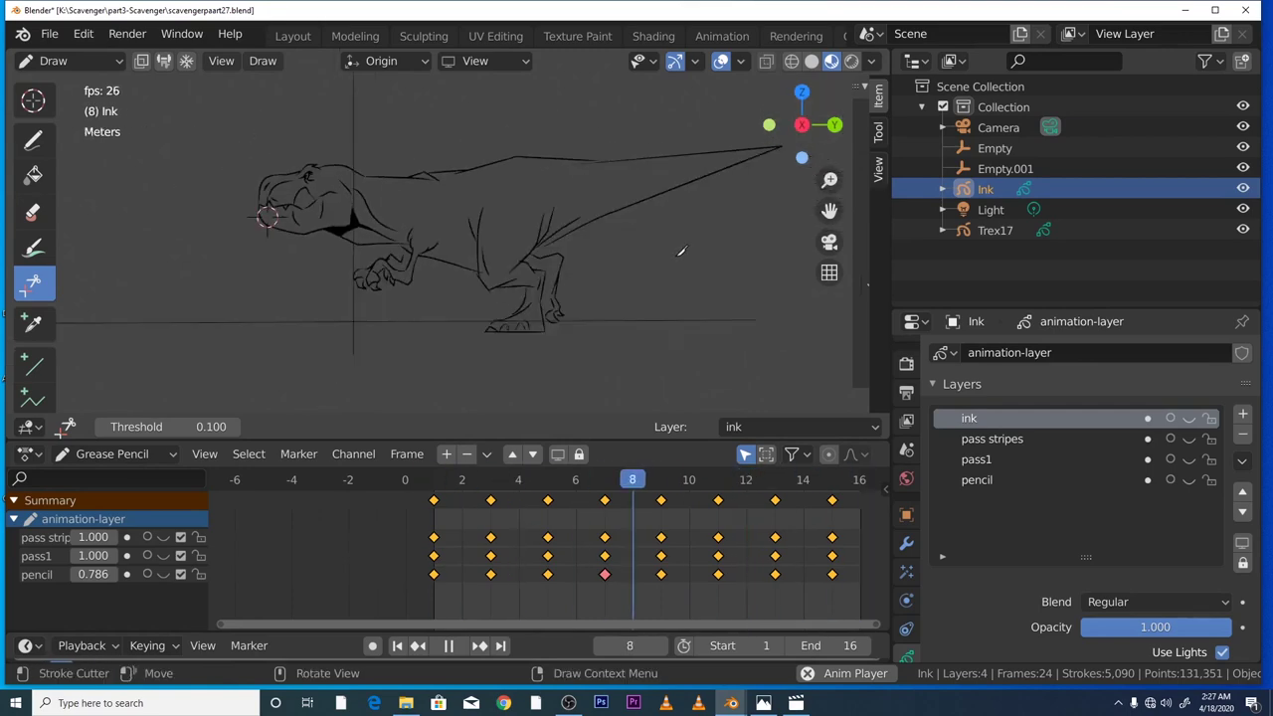
pyautogui.scroll(2, 681, 251)
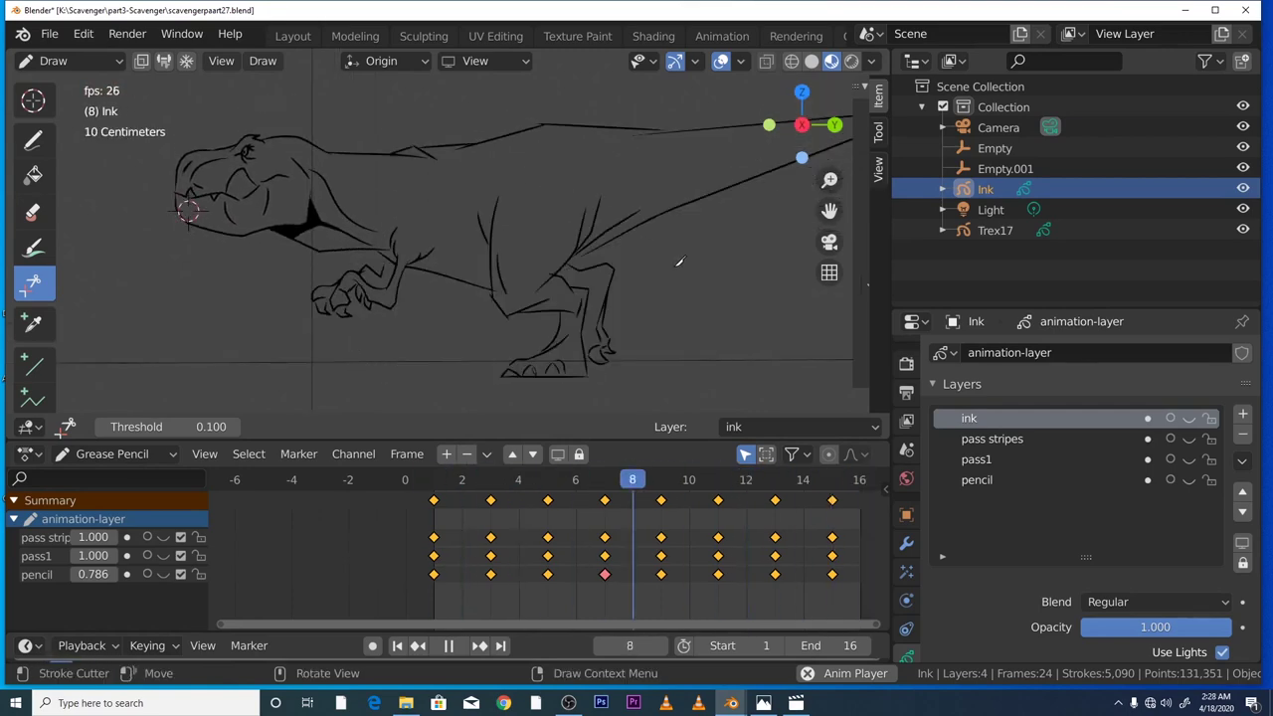
# - Stop playback and inspect the T-rex's arms and legs in the inked pose on frame 1
pyautogui.click(456, 648)
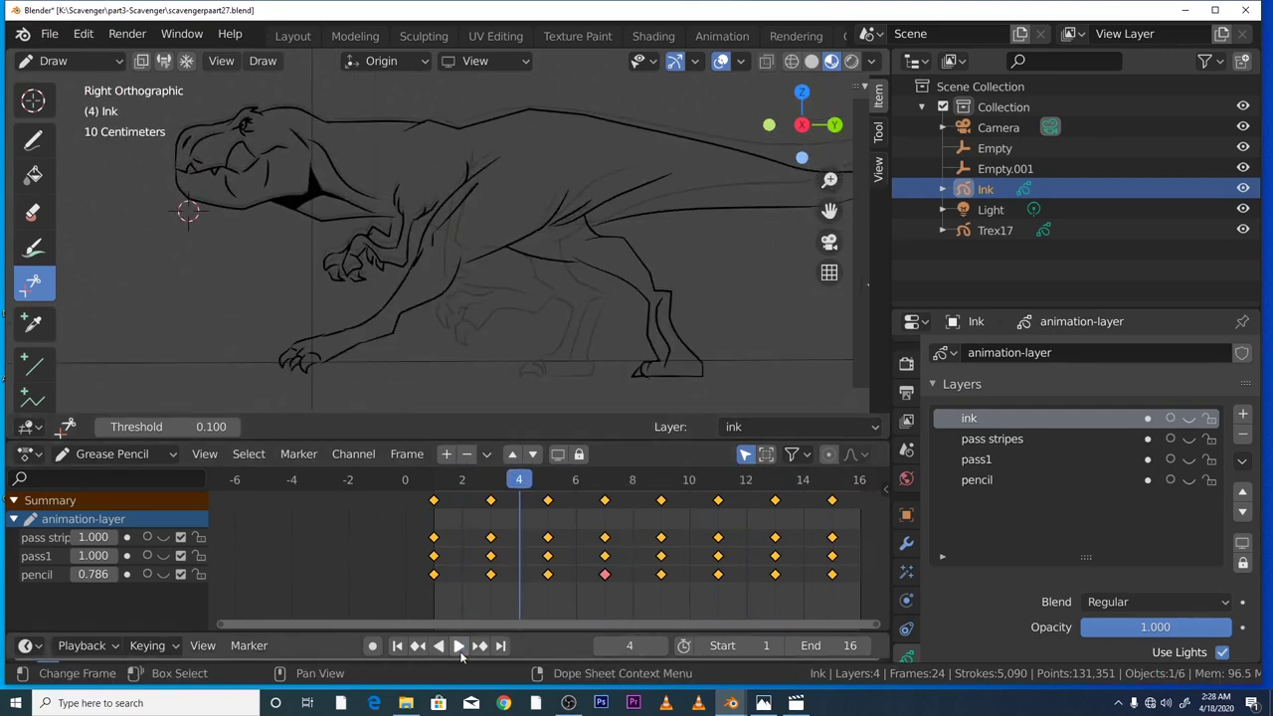
pyautogui.press('space')
pyautogui.click(435, 485)
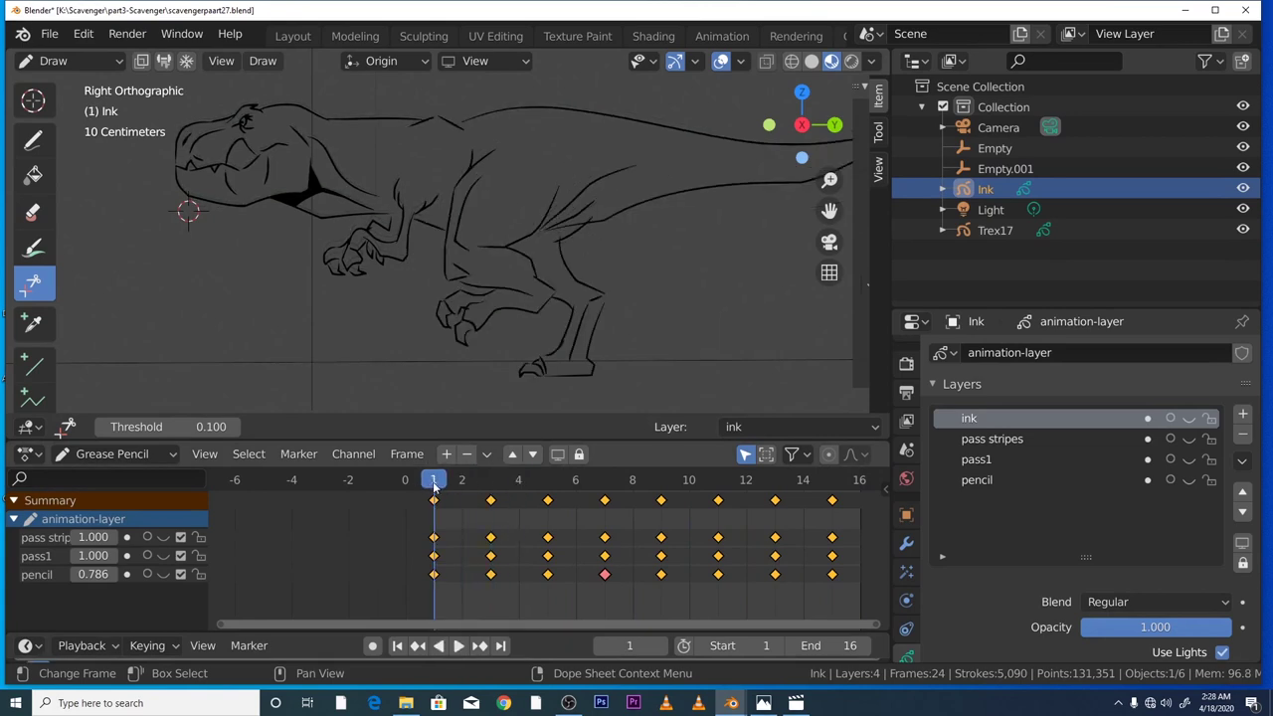
pyautogui.moveTo(435, 484); pyautogui.dragTo(441, 514)
pyautogui.scroll(3, 491, 314)
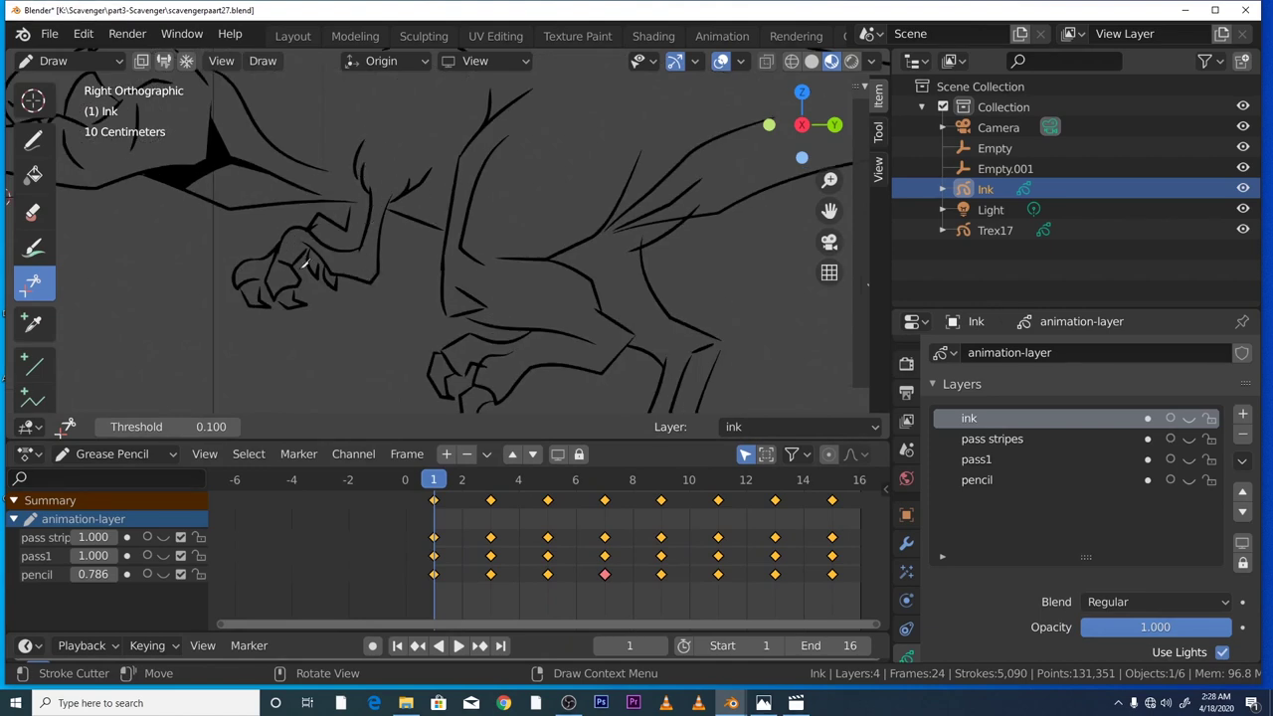
pyautogui.scroll(-1, 308, 242)
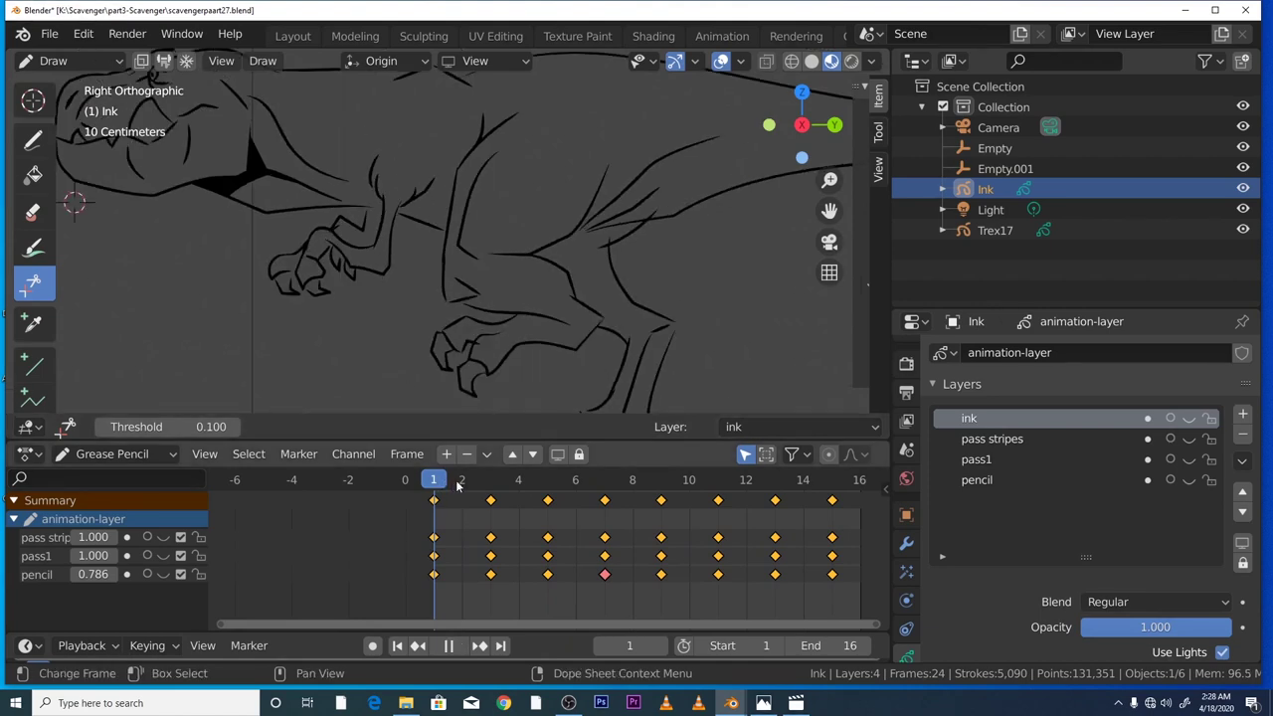
pyautogui.click(461, 484)
pyautogui.scroll(-2, 326, 246)
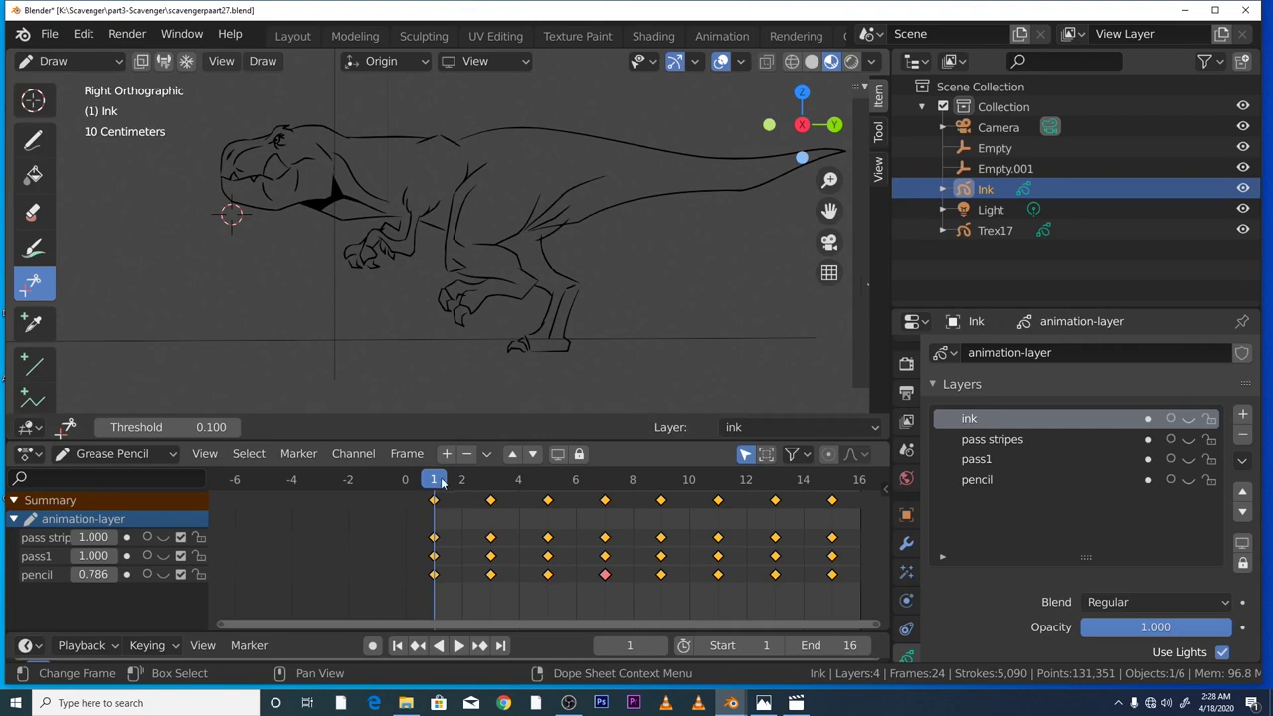
# - Go back and forth through frames 1 to 15 to compare the first and last inked poses of the cycle
pyautogui.press('space')
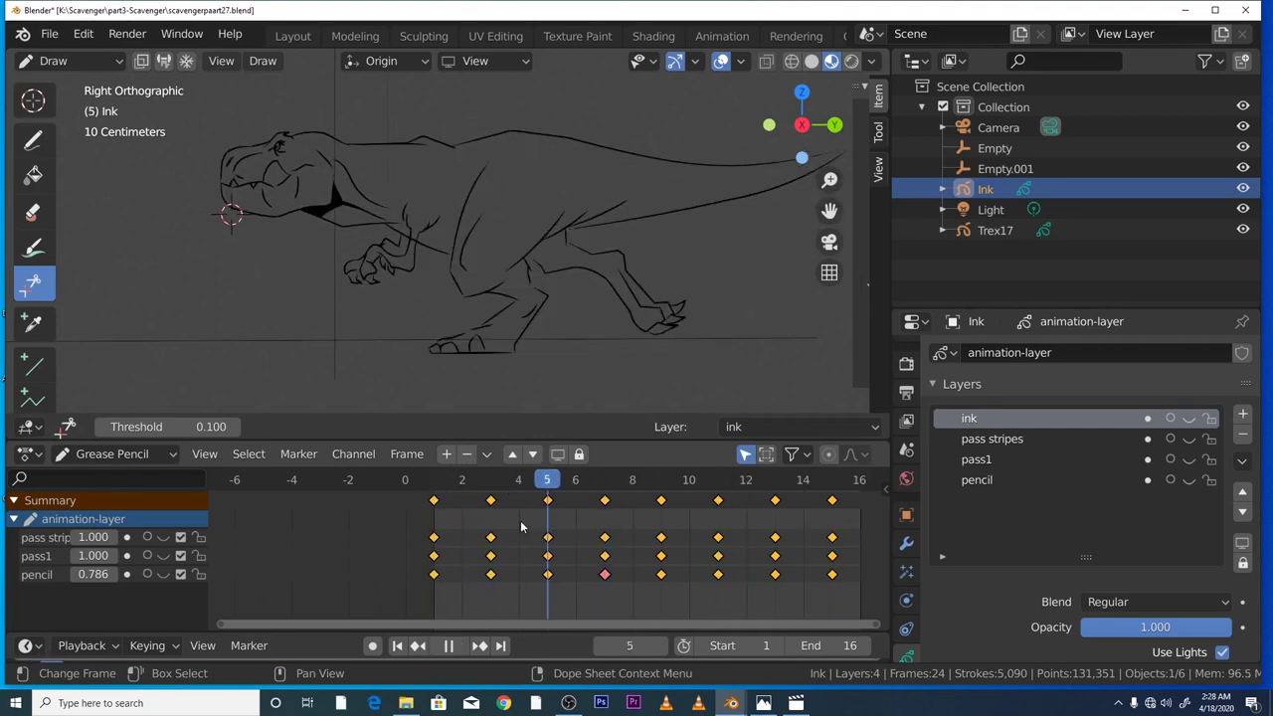
pyautogui.click(435, 516)
pyautogui.scroll(2, 458, 346)
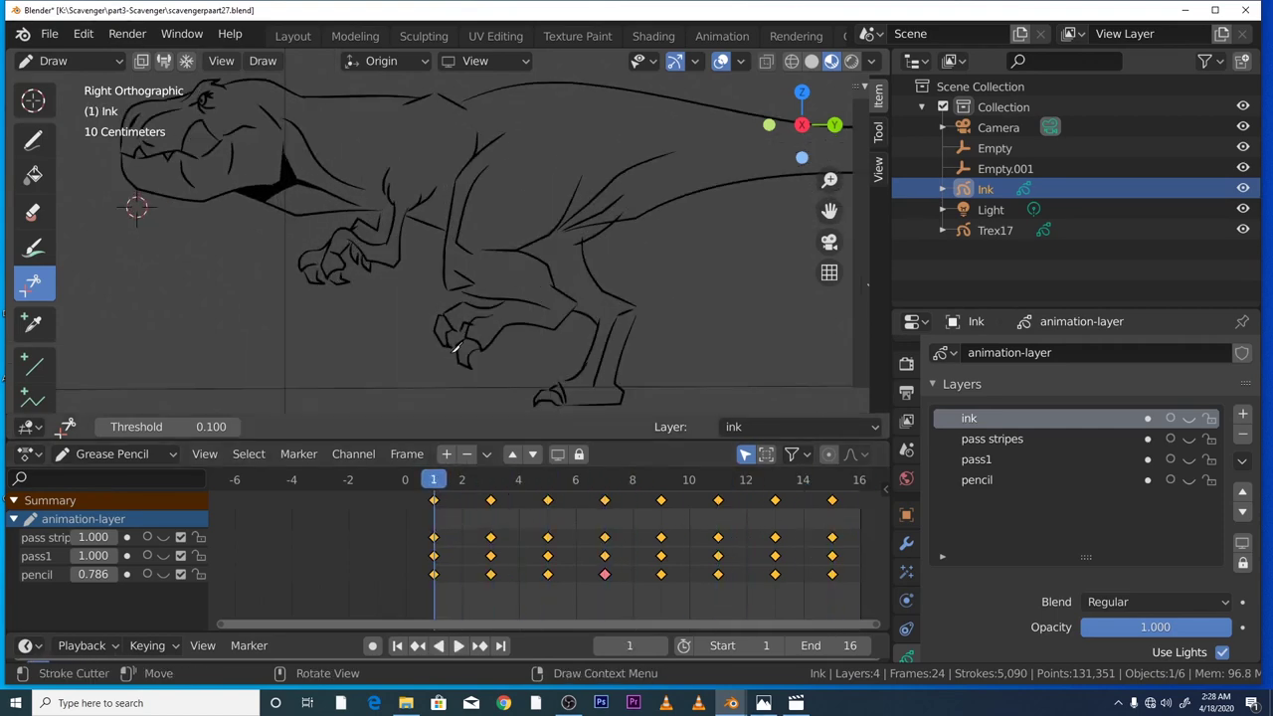
pyautogui.press('space')
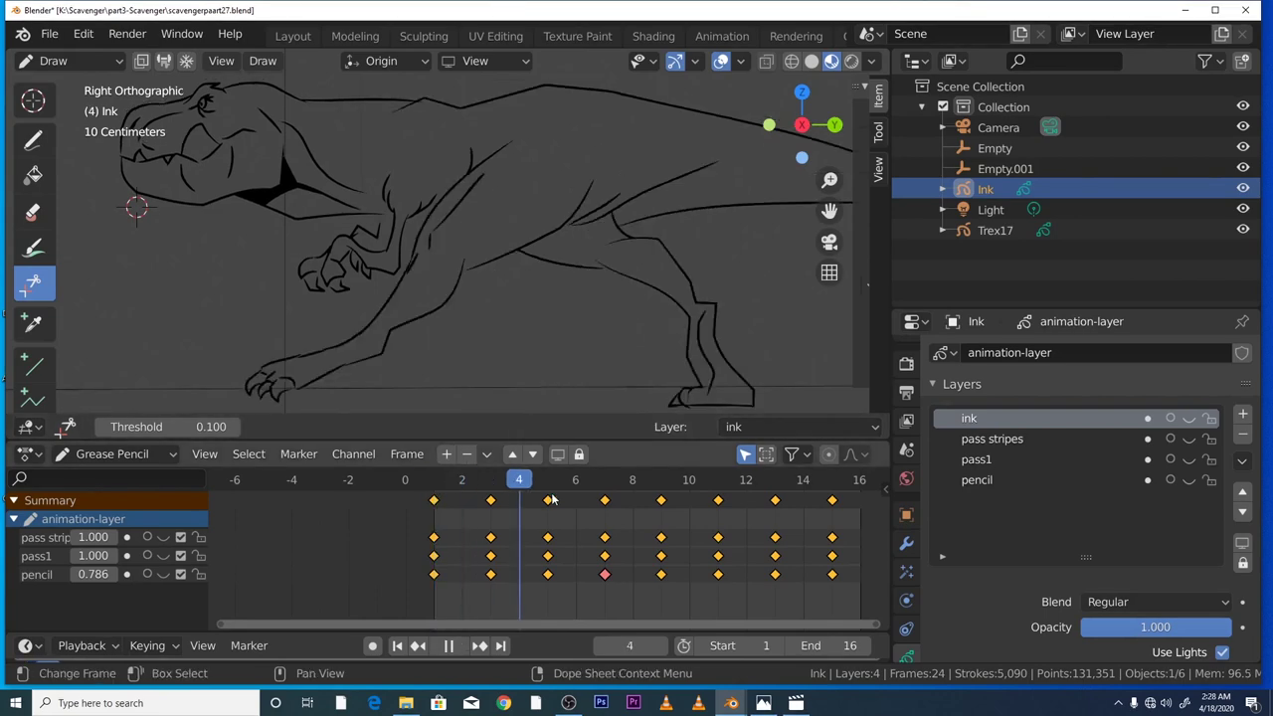
pyautogui.press('space')
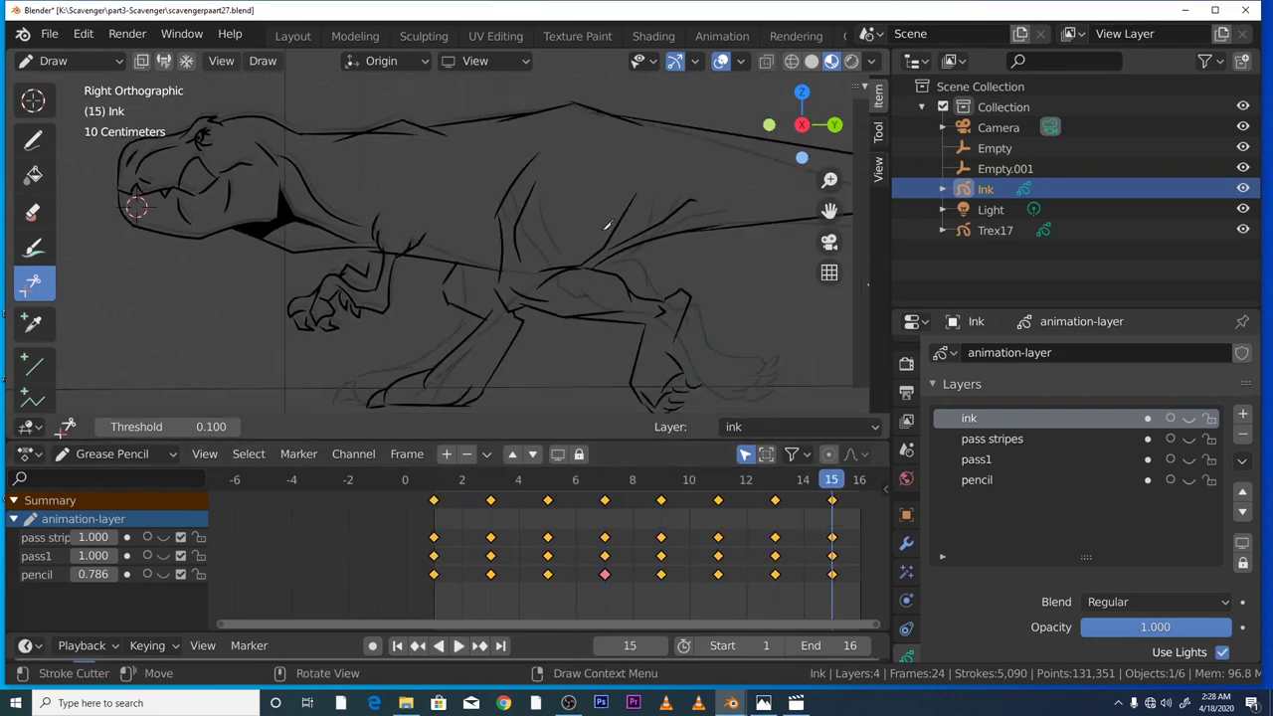
pyautogui.scroll(-3, 587, 221)
pyautogui.scroll(3, 572, 249)
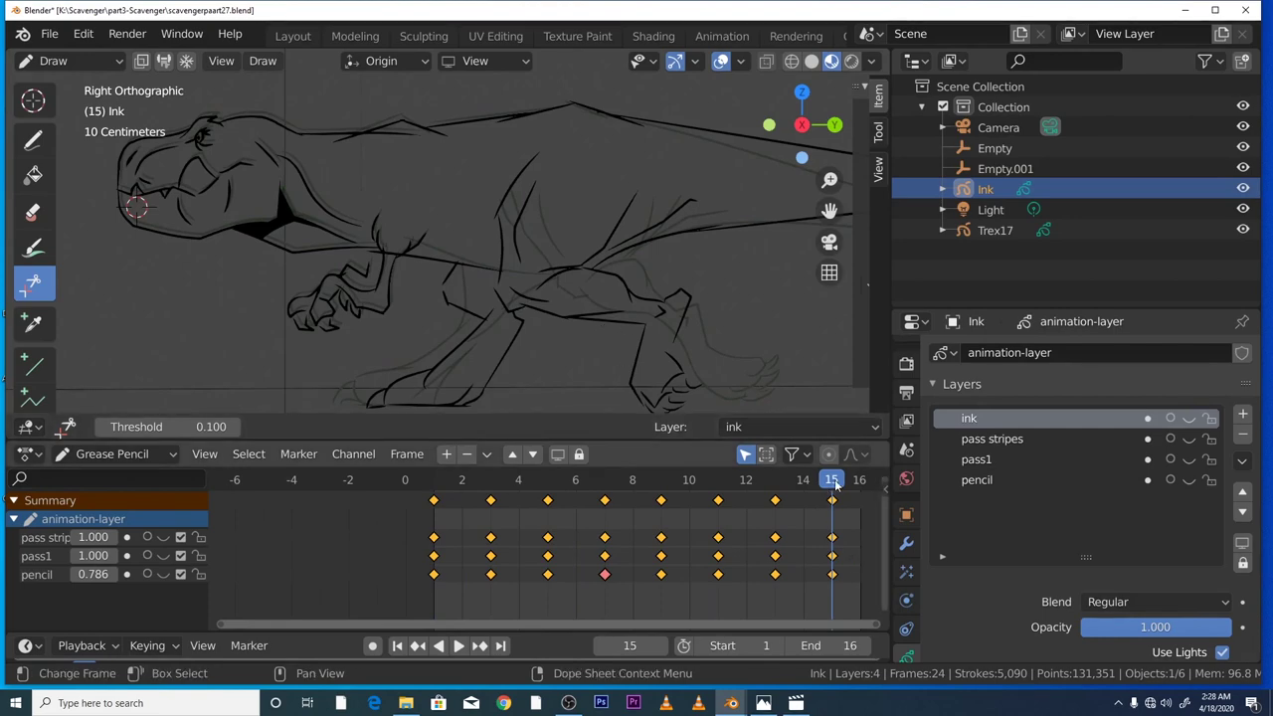
pyautogui.press('space')
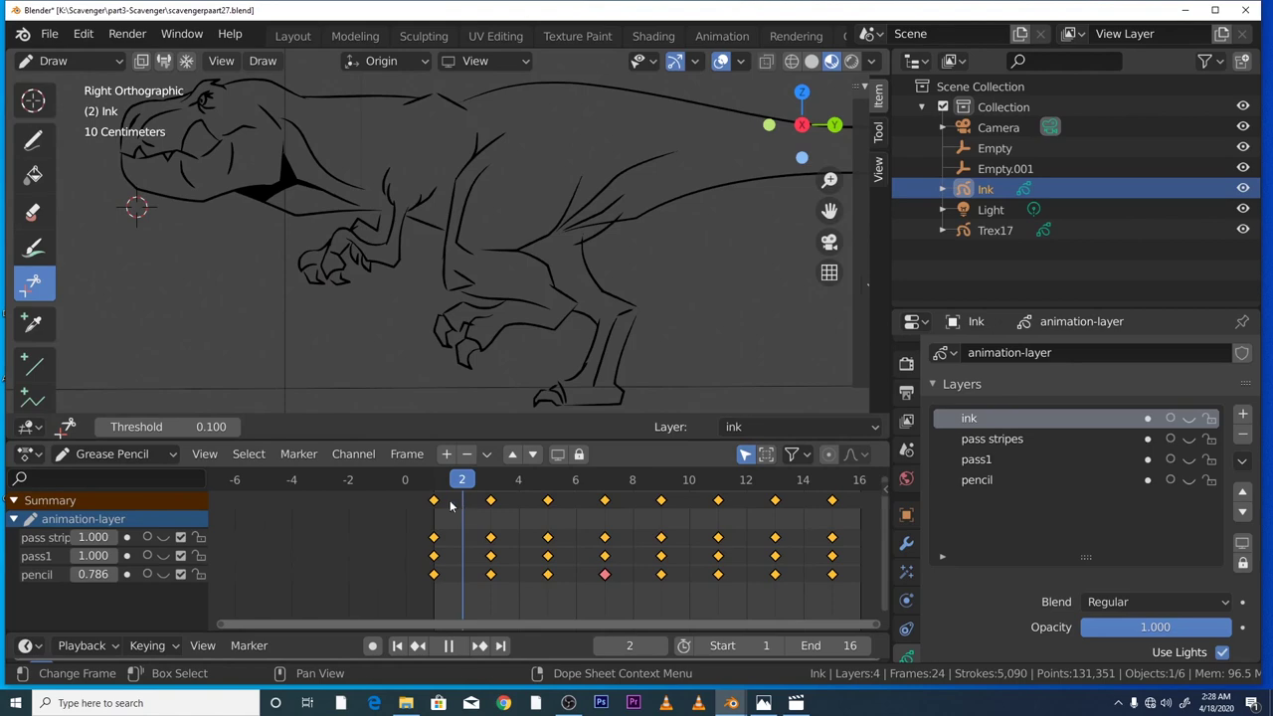
pyautogui.press('space')
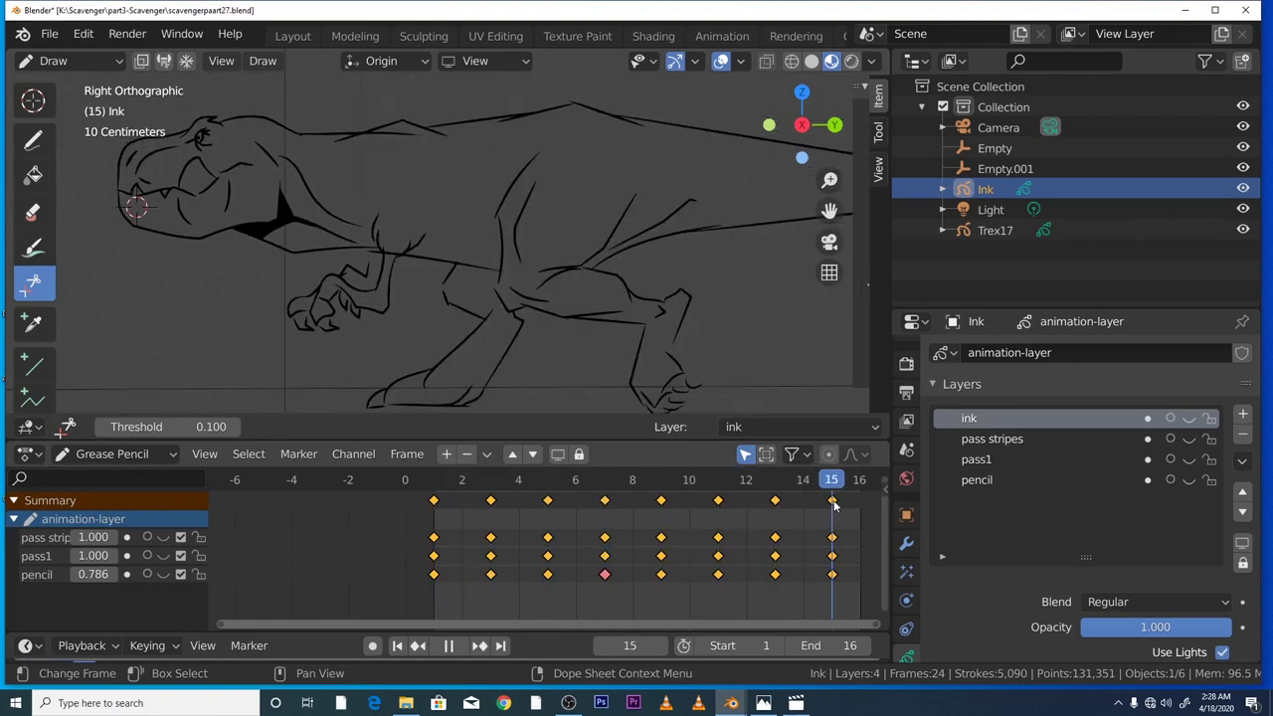
pyautogui.scroll(-1, 535, 207)
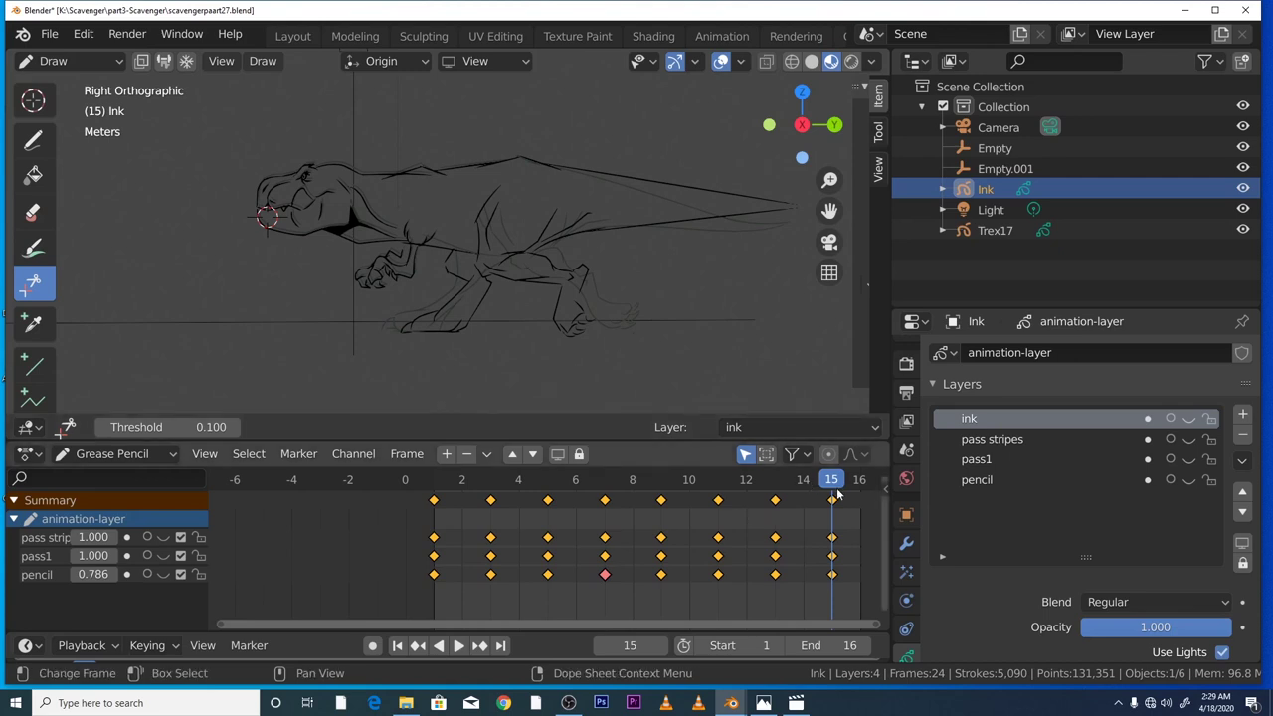
# - Select the Trex17 object and show the ink, pass stripes, pass1 and pencil layers of animation-layer
pyautogui.press('space')
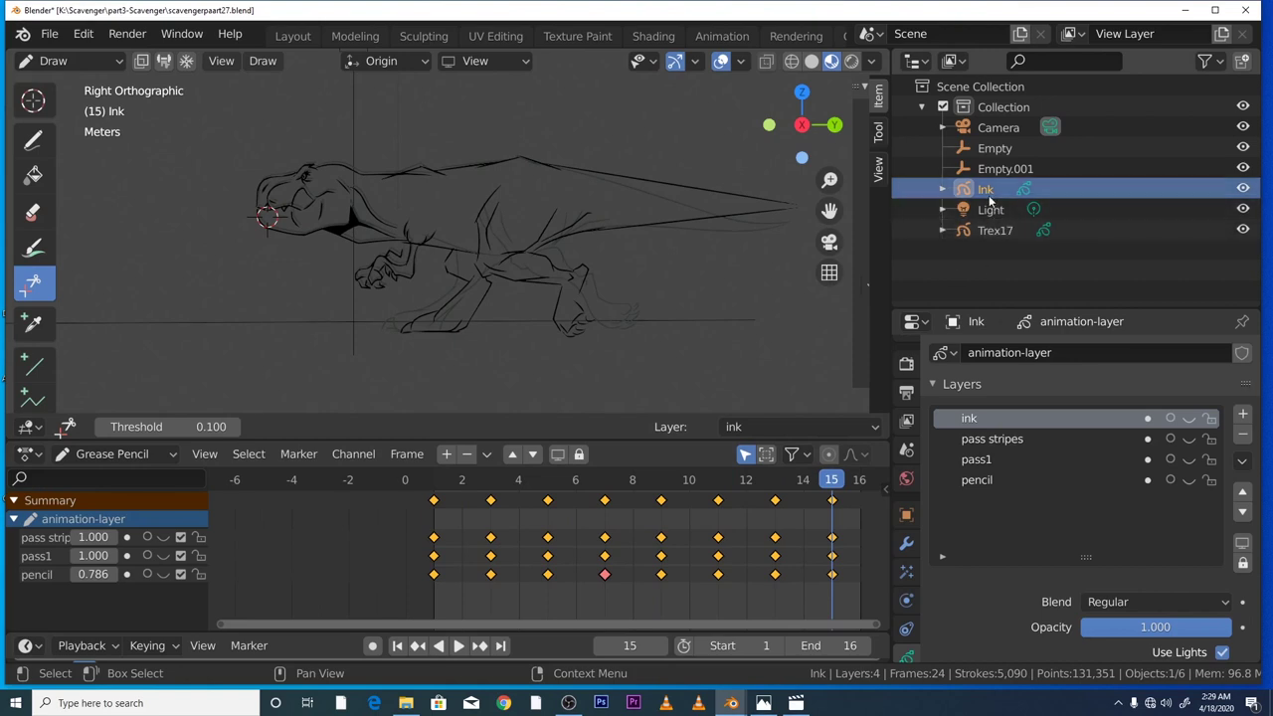
pyautogui.click(992, 229)
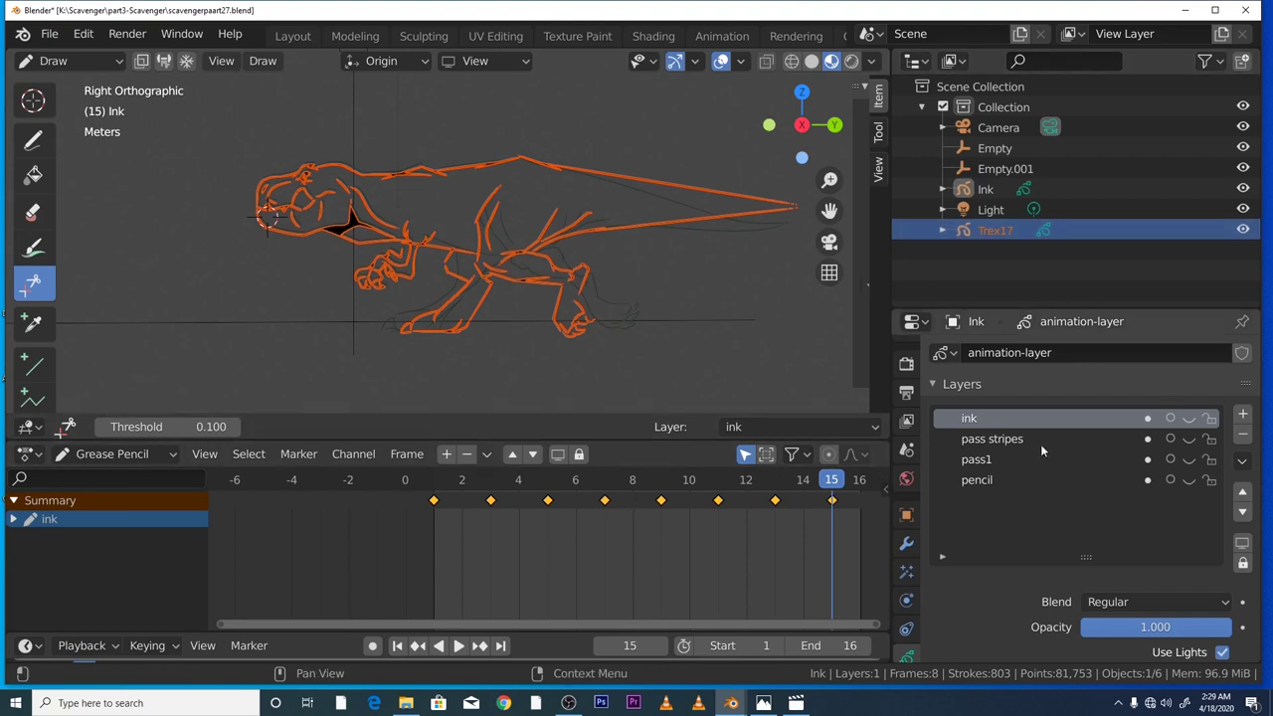
pyautogui.moveTo(1188, 439); pyautogui.dragTo(1189, 480)
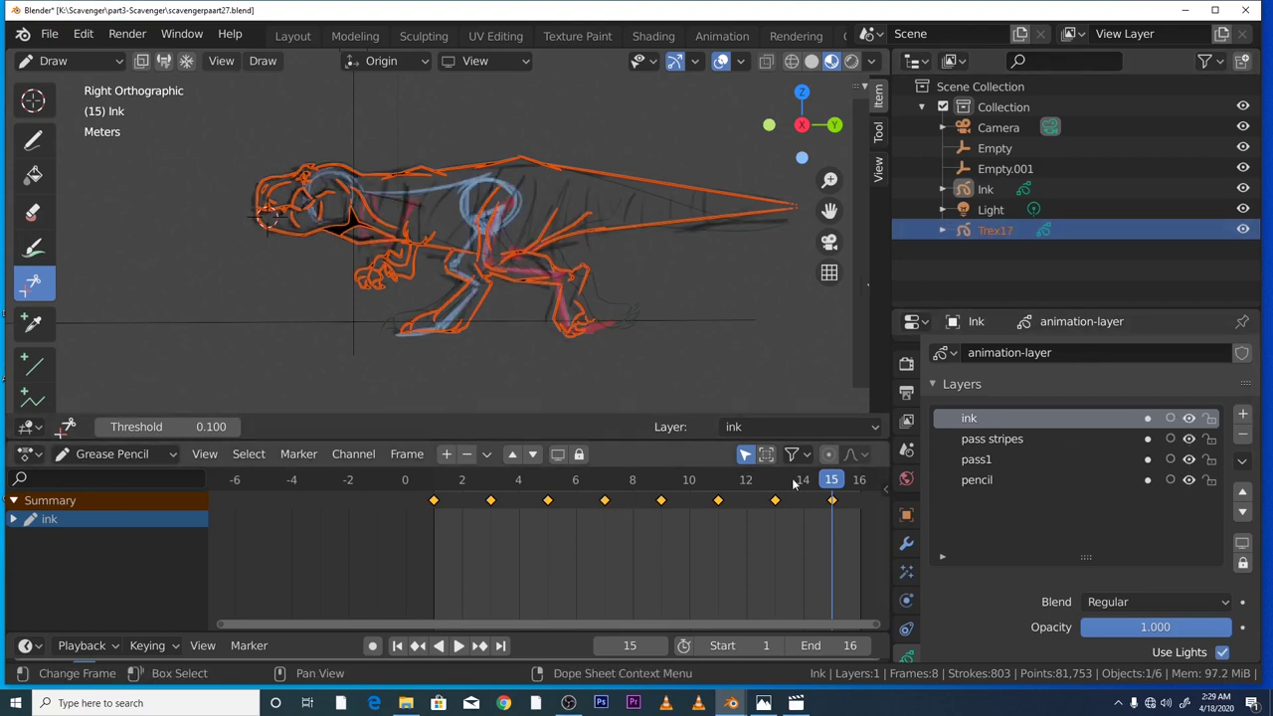
# - Scrub between frame 15 and frame 1 to compare the Trex17 ink lines with the rough layers
pyautogui.press('space')
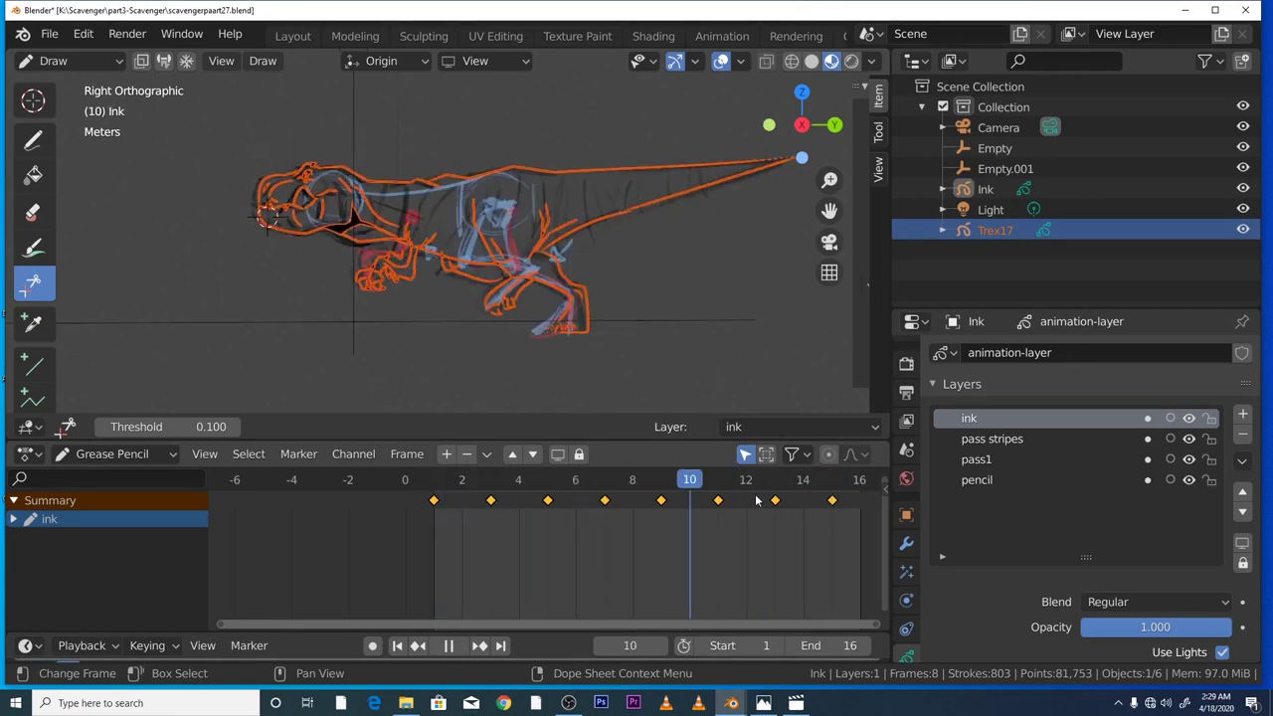
pyautogui.press('space')
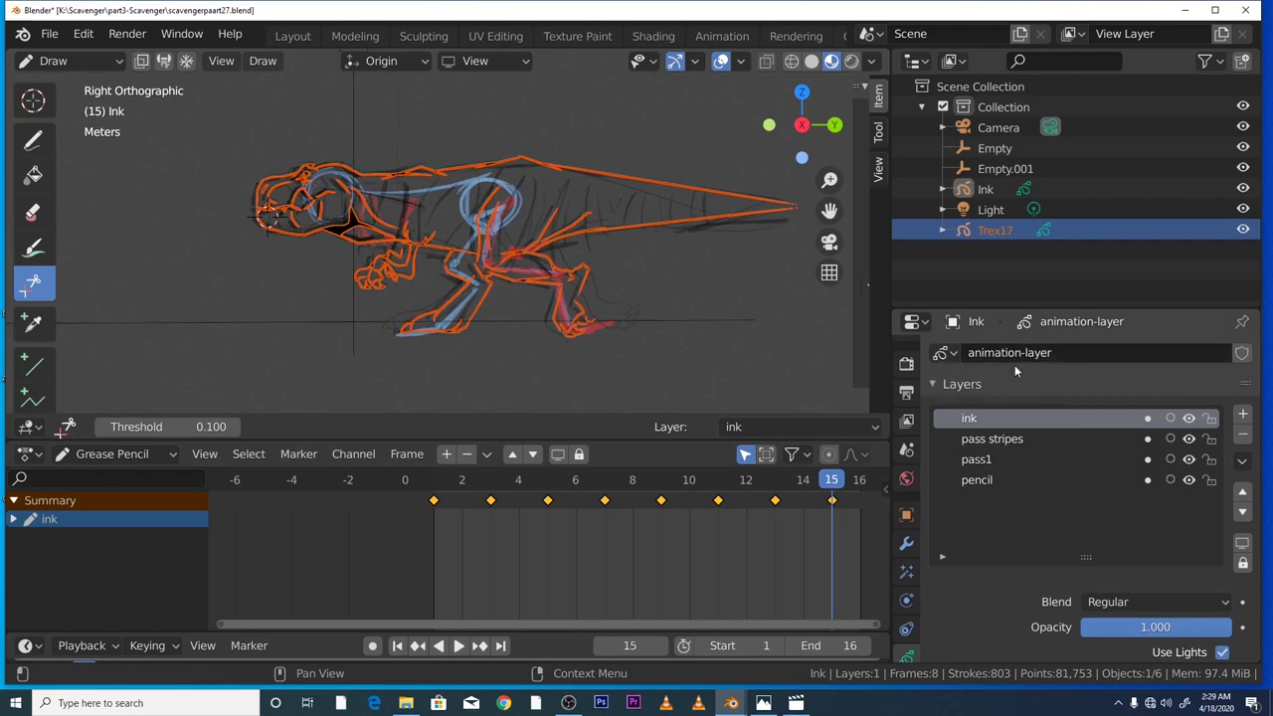
pyautogui.press('space')
pyautogui.moveTo(703, 489); pyautogui.dragTo(438, 480)
pyautogui.press('space')
# - Switch the Ink object's Grease Pencil data to ink, check it across the frames, and switch it back to animation-layer
pyautogui.click(941, 353)
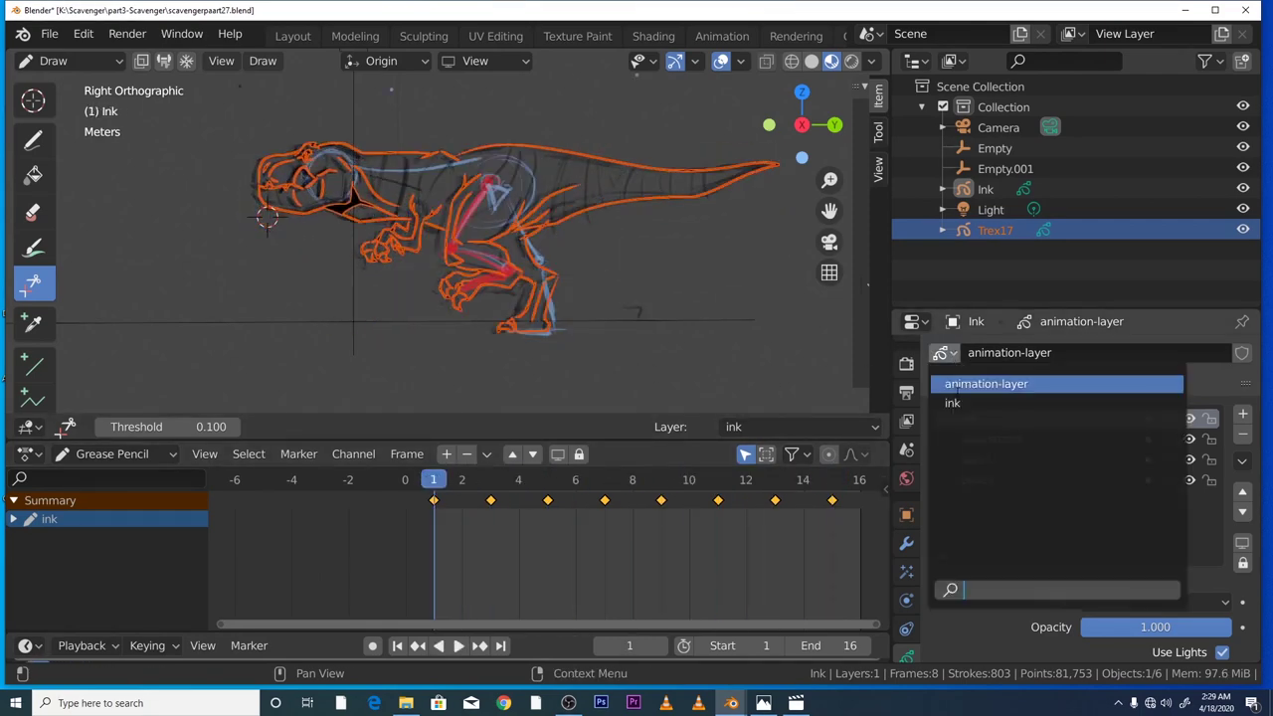
pyautogui.click(953, 403)
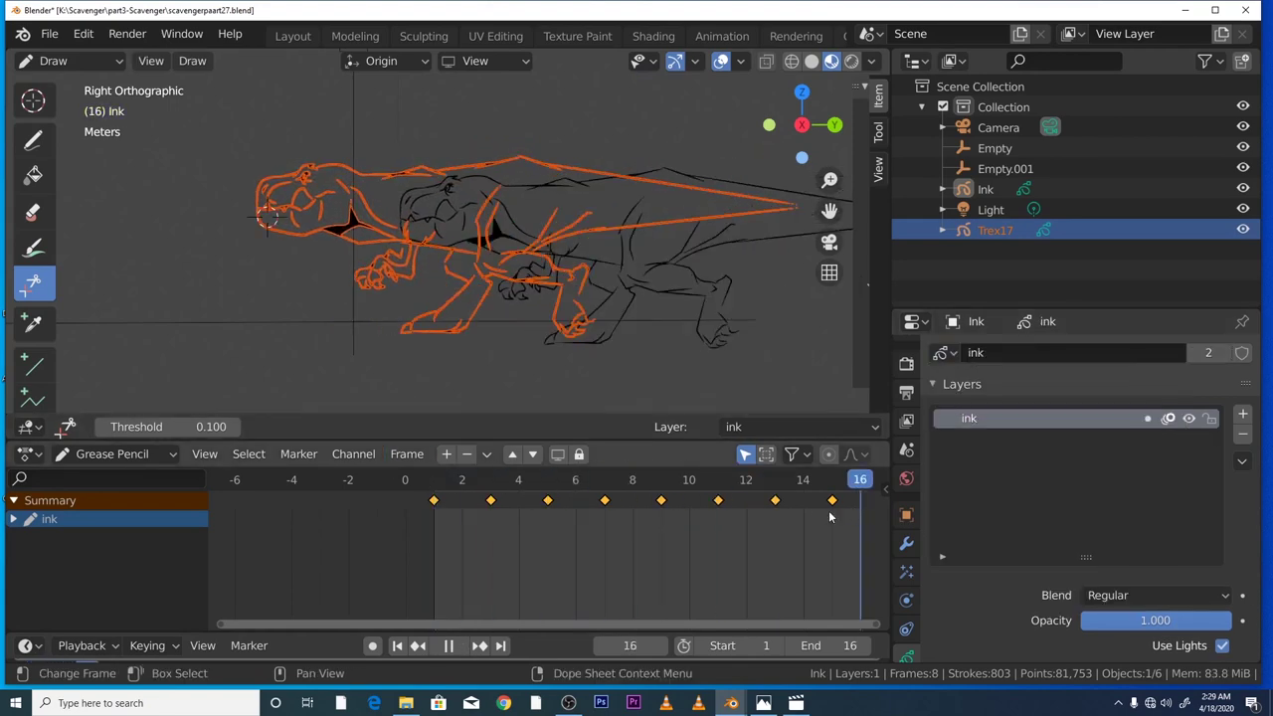
pyautogui.press('Escape')
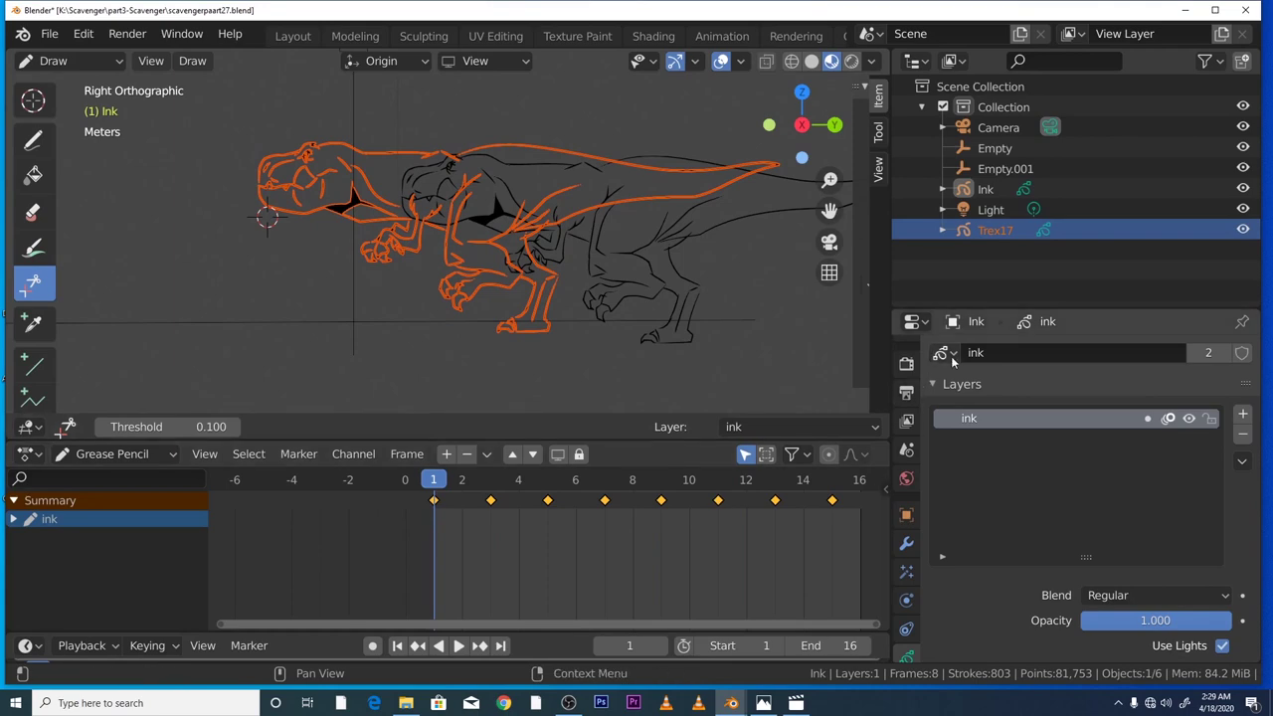
pyautogui.click(946, 353)
pyautogui.click(967, 388)
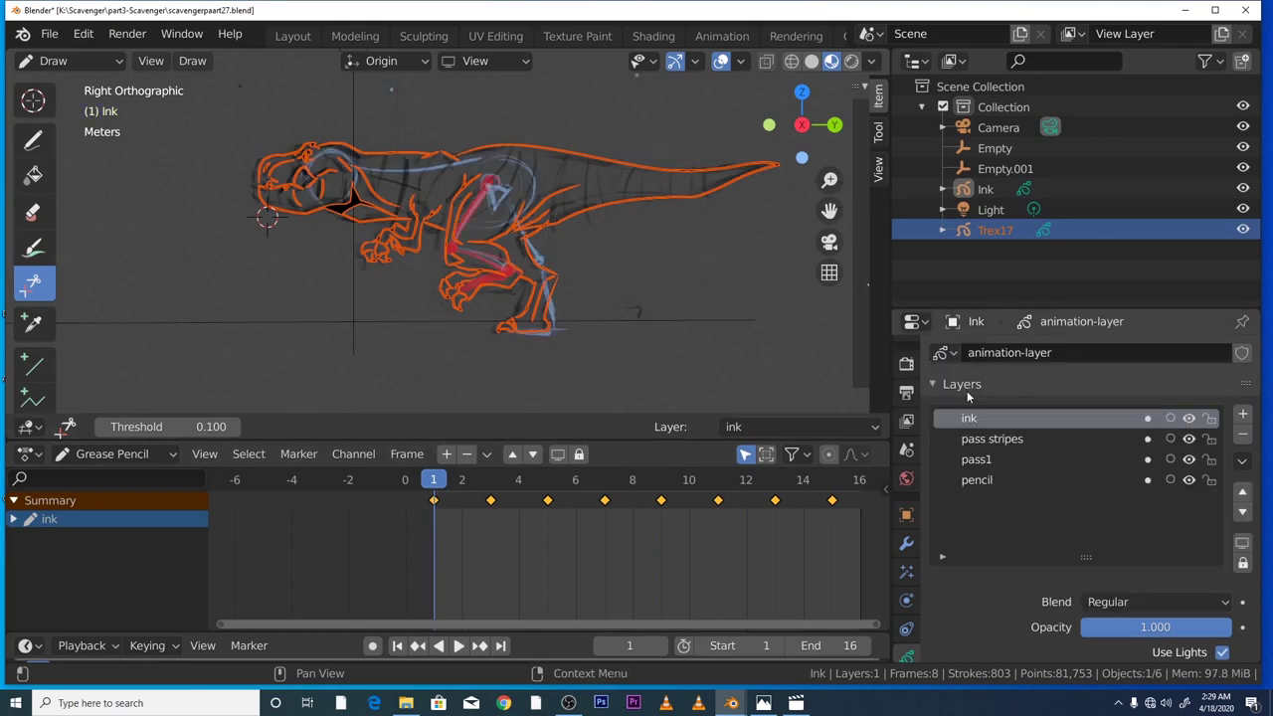
# - Scrub back to frame 1 and play the animation to review the ink over the rough layers
pyautogui.press('space')
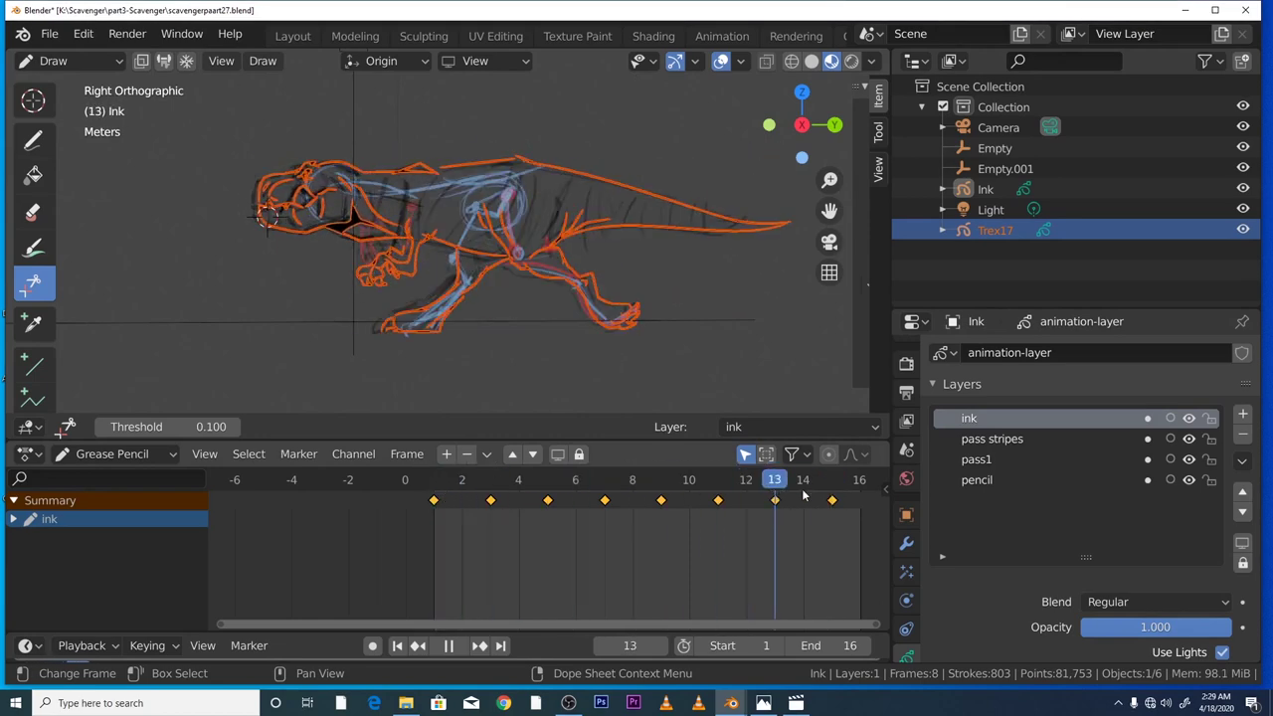
pyautogui.moveTo(804, 494)
pyautogui.mouseDown()
pyautogui.moveTo(829, 494)
pyautogui.moveTo(435, 500)
pyautogui.moveTo(833, 498)
pyautogui.moveTo(441, 506)
pyautogui.mouseUp()
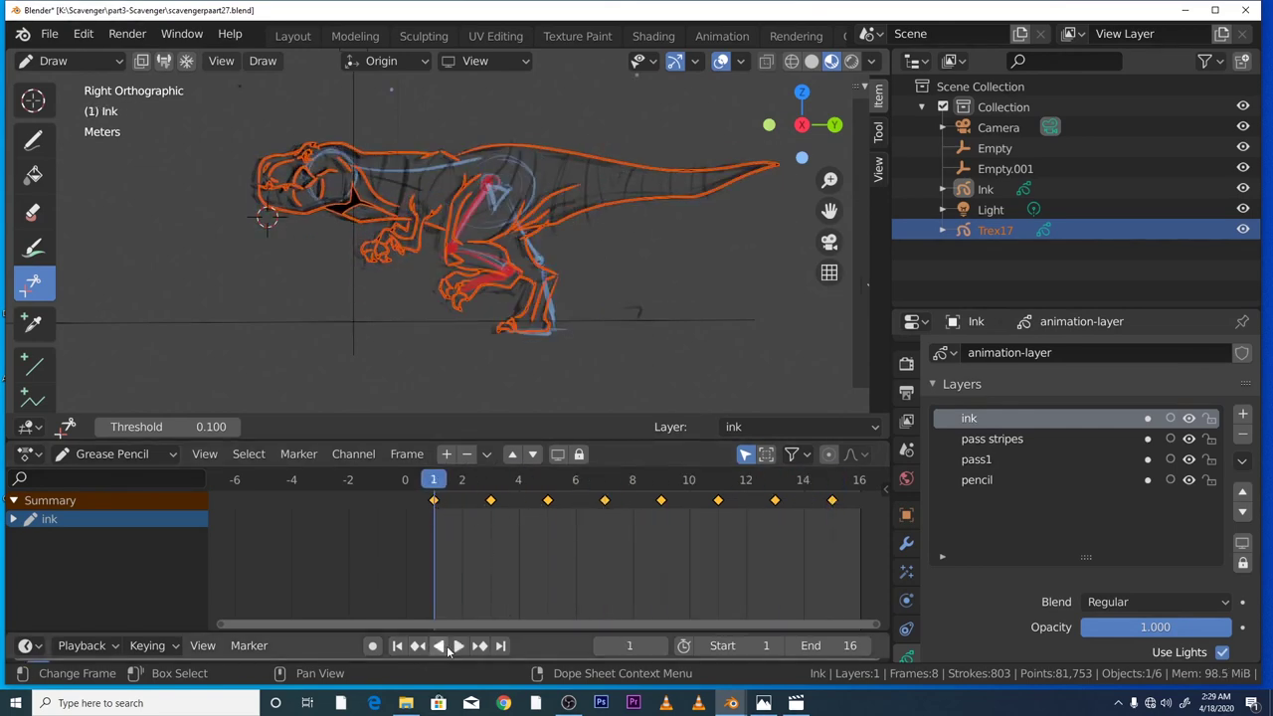
pyautogui.click(456, 646)
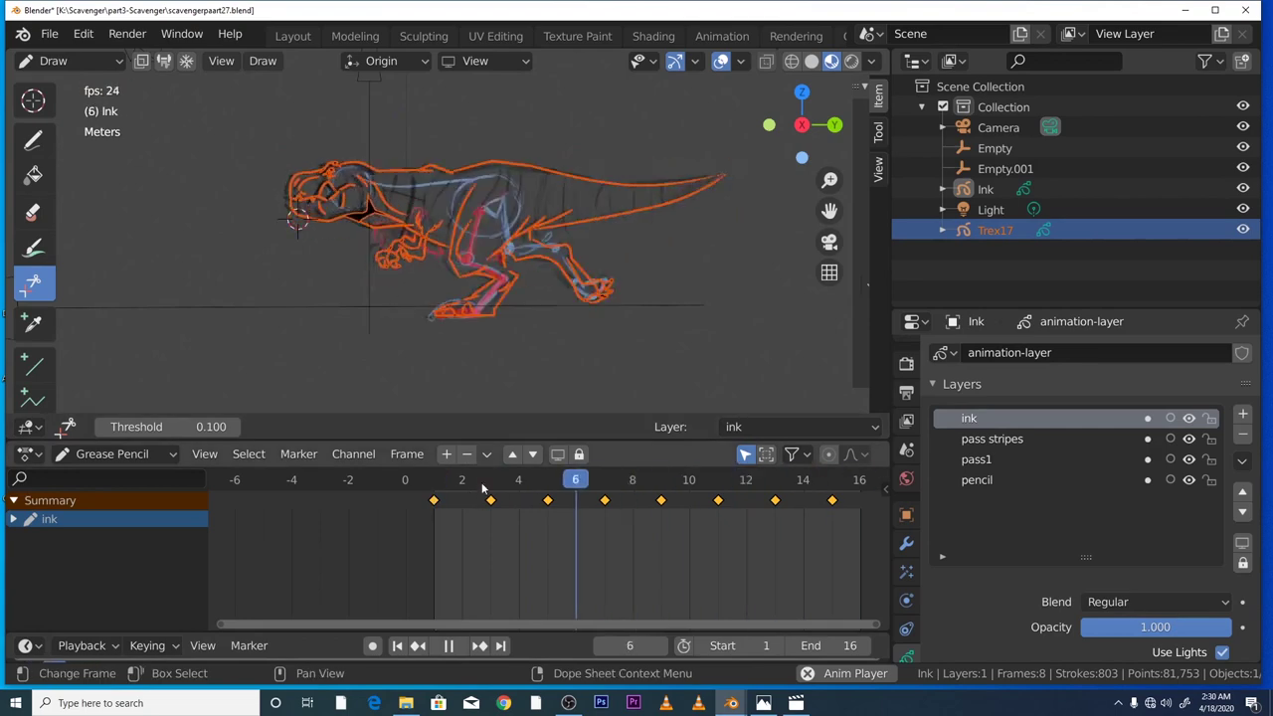
pyautogui.press('space')
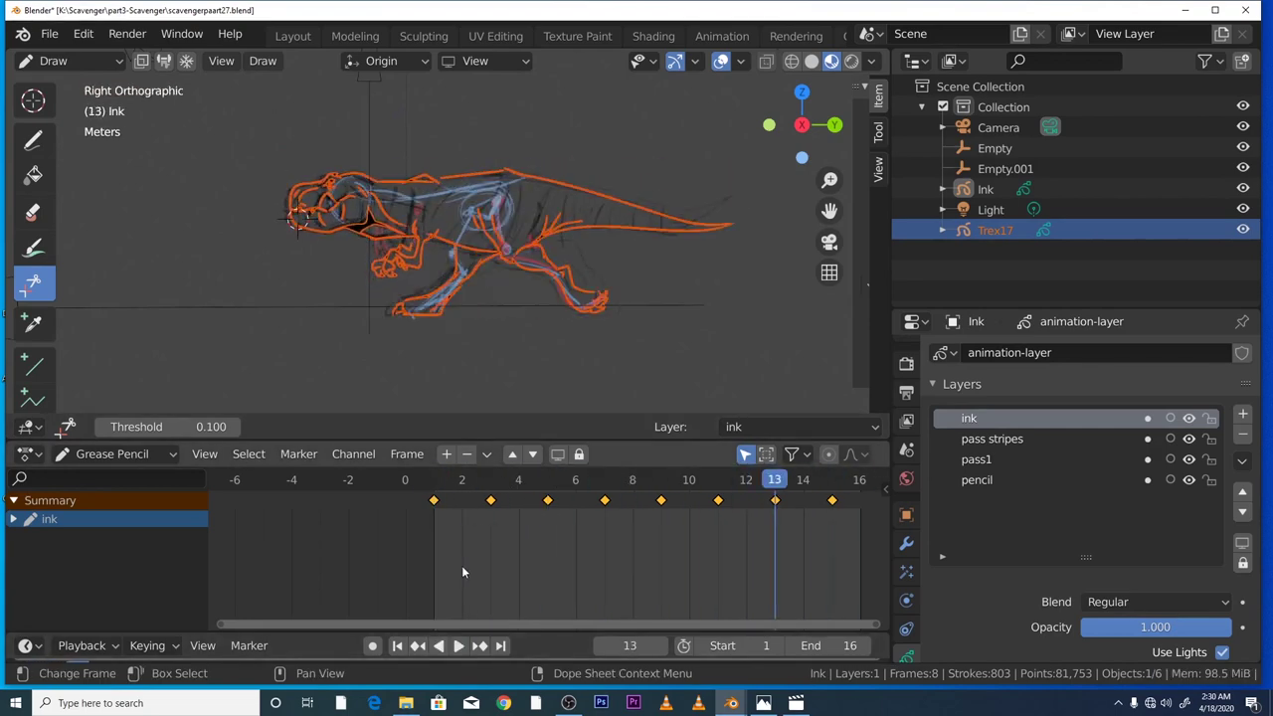
# - Move the playhead from frame 13 to frame 1 and restart playback of the inked walk cycle
pyautogui.moveTo(767, 482); pyautogui.dragTo(438, 505)
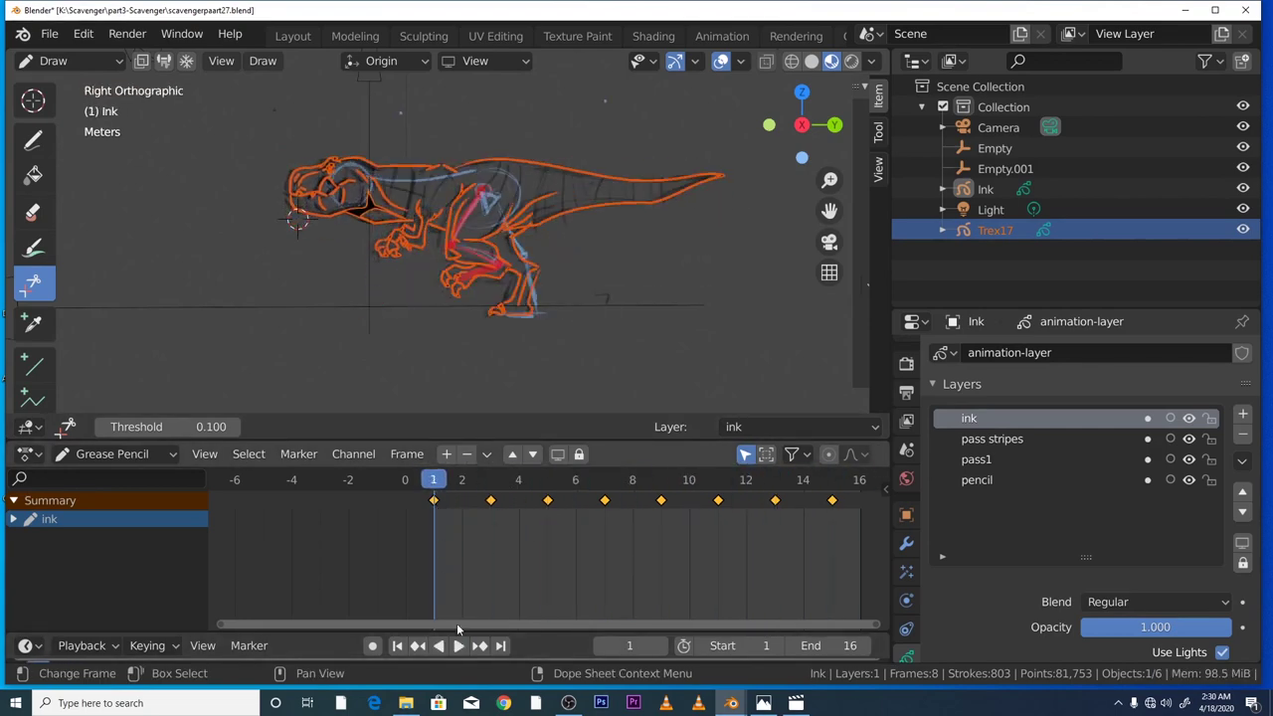
pyautogui.click(458, 645)
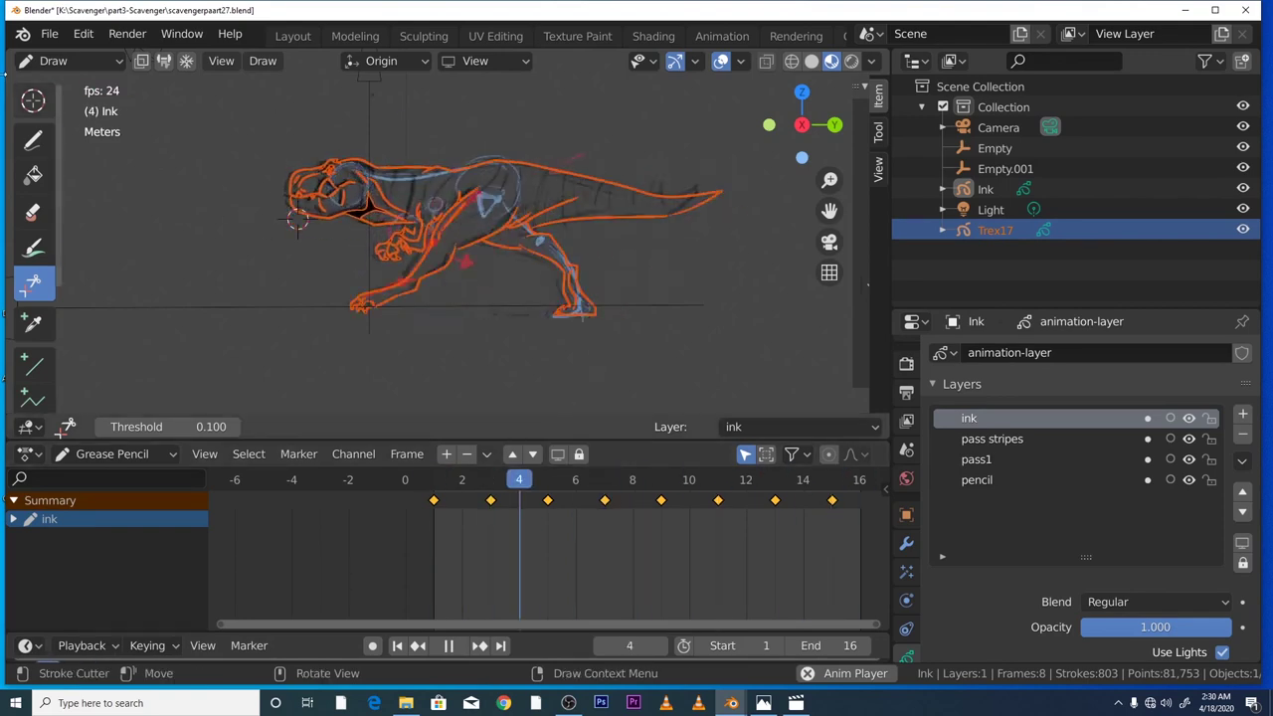
pyautogui.click(84, 62)
pyautogui.click(62, 83)
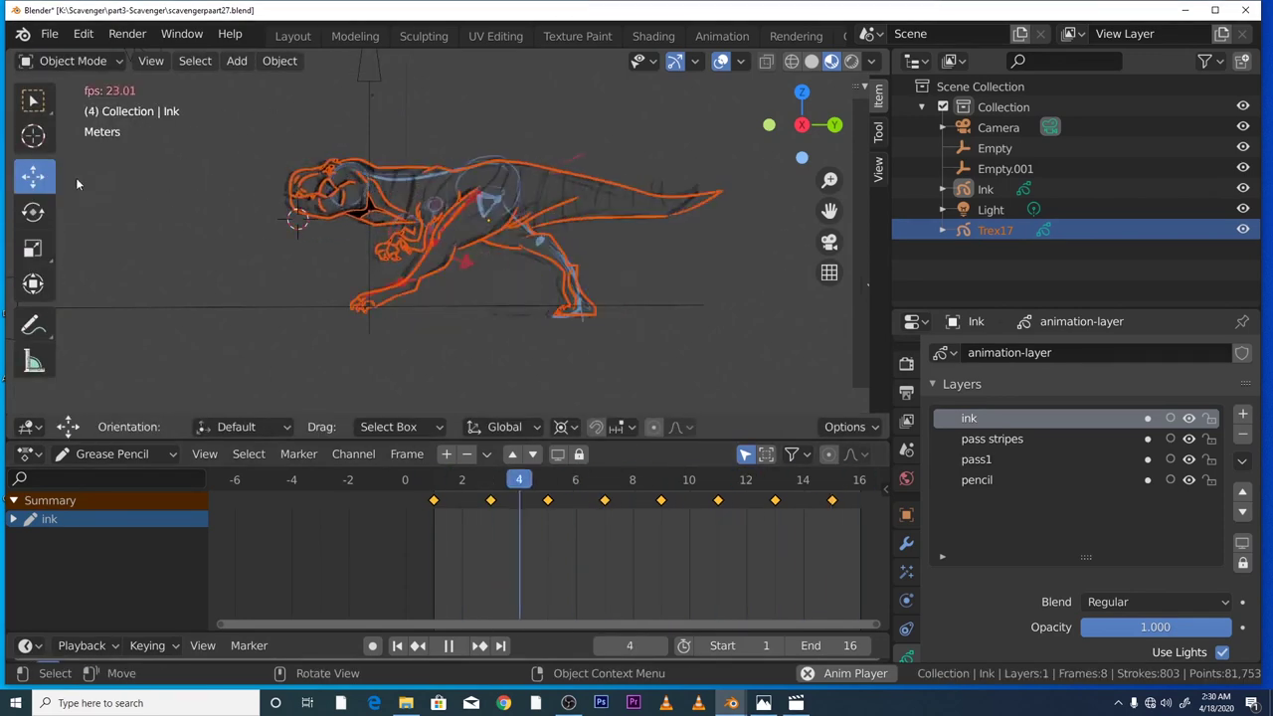
pyautogui.click(69, 60)
pyautogui.click(57, 150)
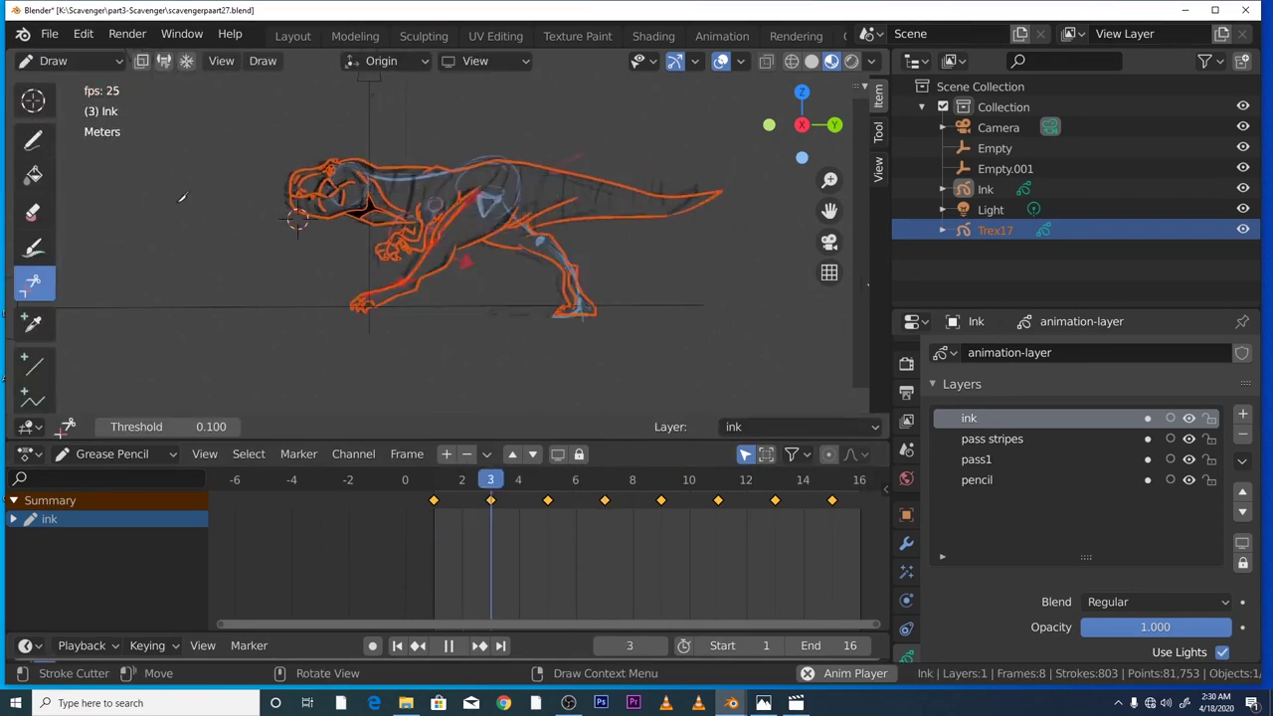
pyautogui.click(82, 62)
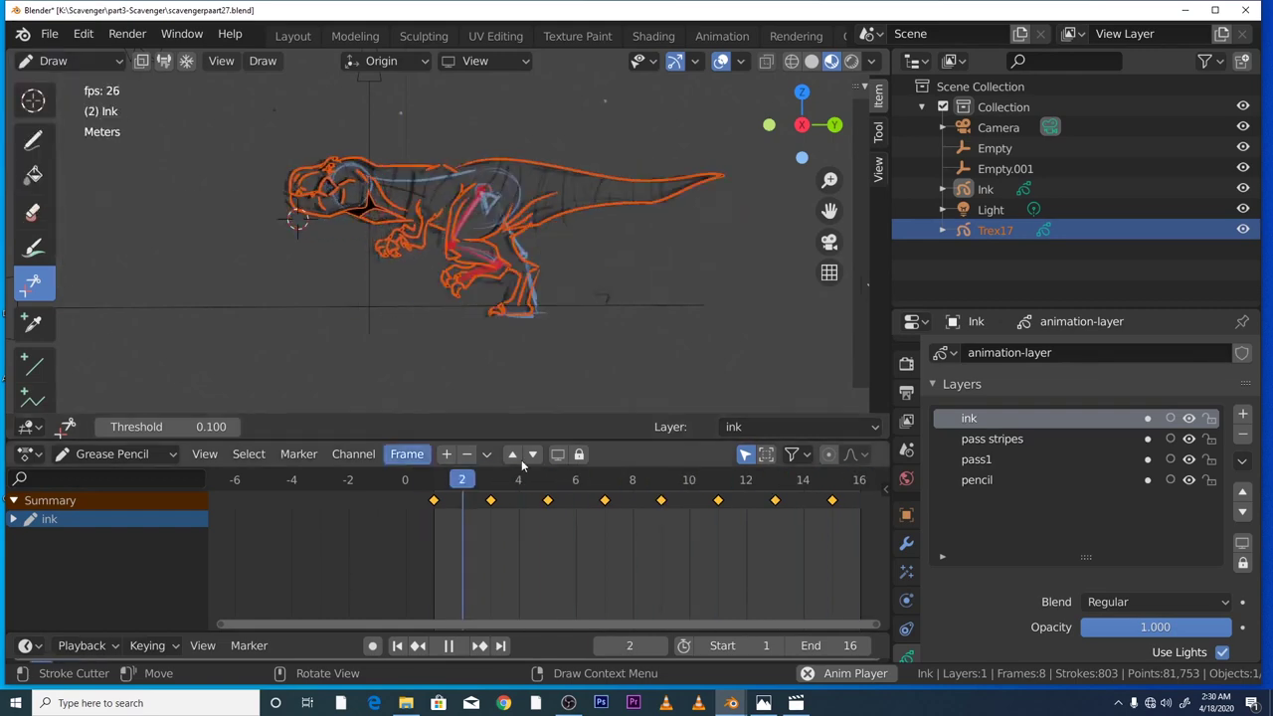
# - Stop the playback, activate the Draw tool and return to frame 1
pyautogui.click(454, 650)
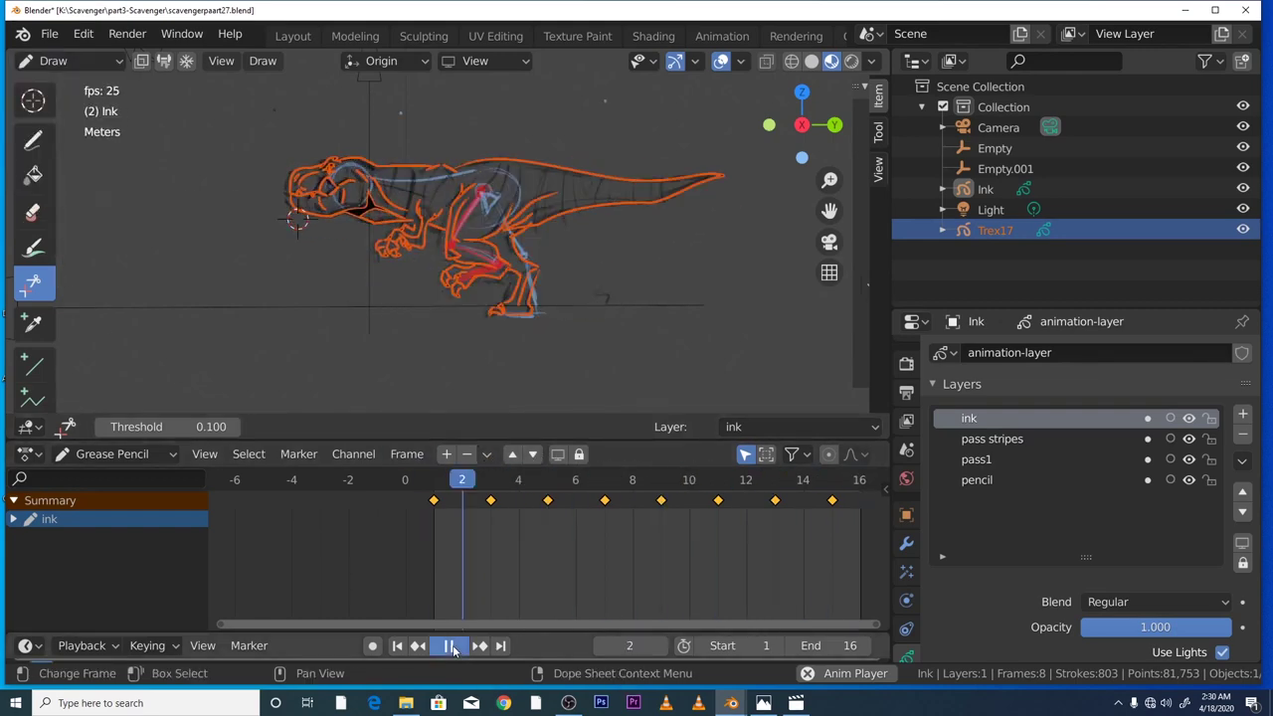
pyautogui.click(34, 139)
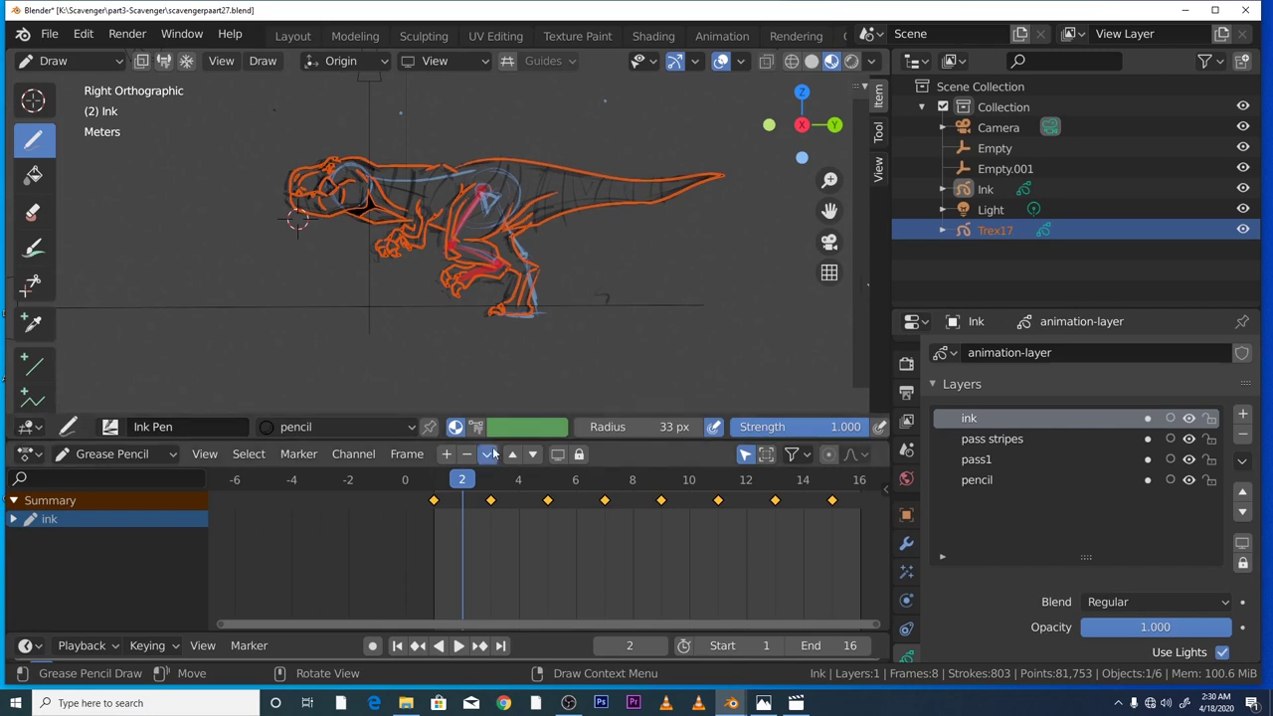
pyautogui.click(407, 484)
pyautogui.press('space')
pyautogui.press('space')
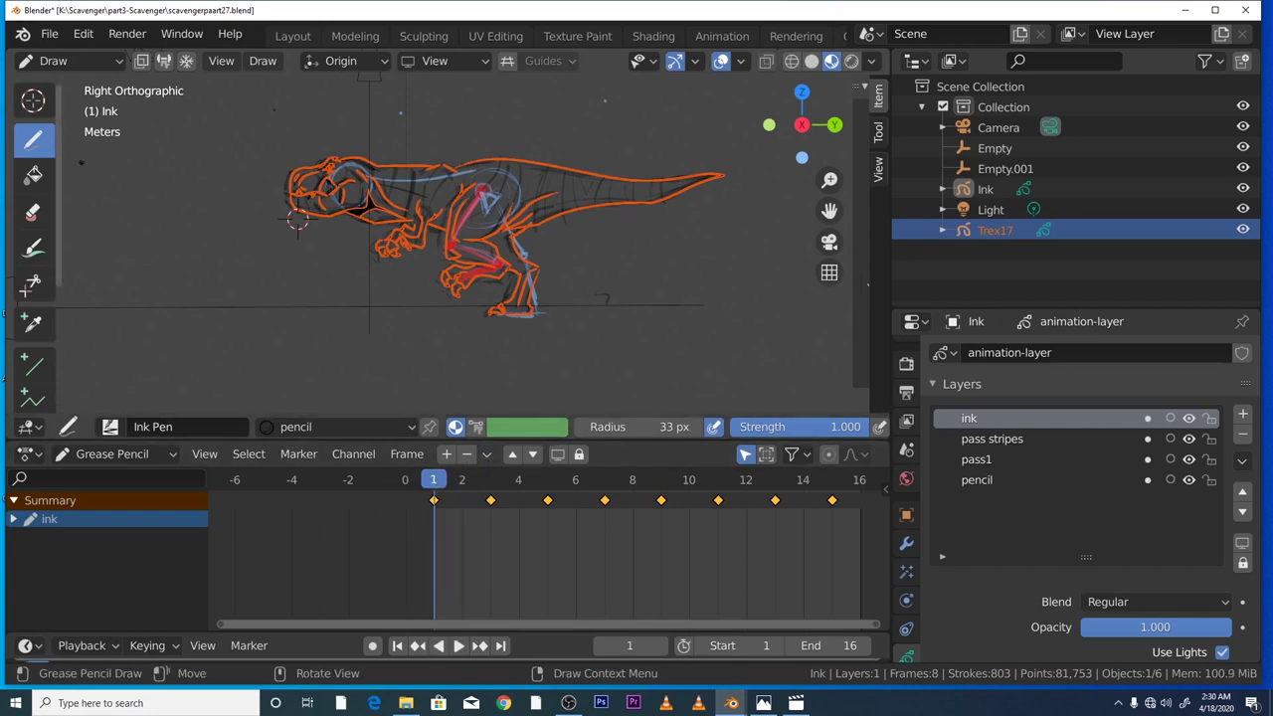
# - Switch to Object Mode, make Trex17 the active object and deselect everything in the viewport
pyautogui.click(90, 59)
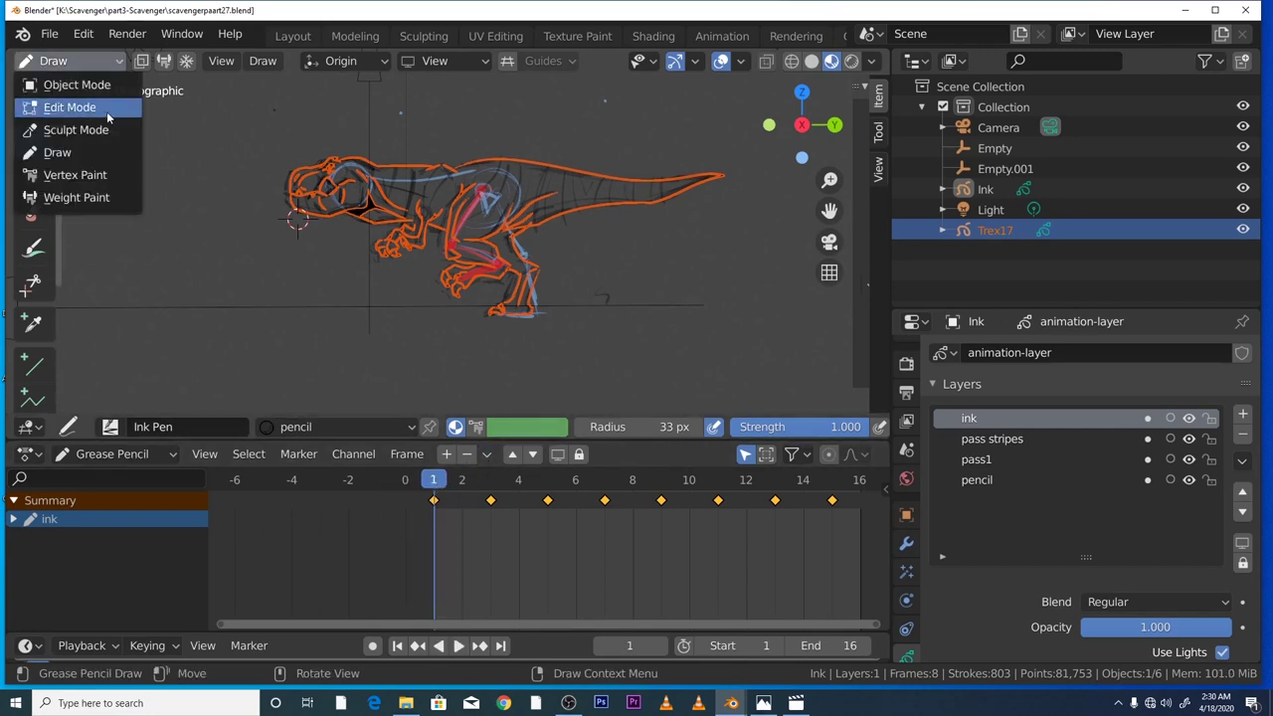
pyautogui.click(80, 84)
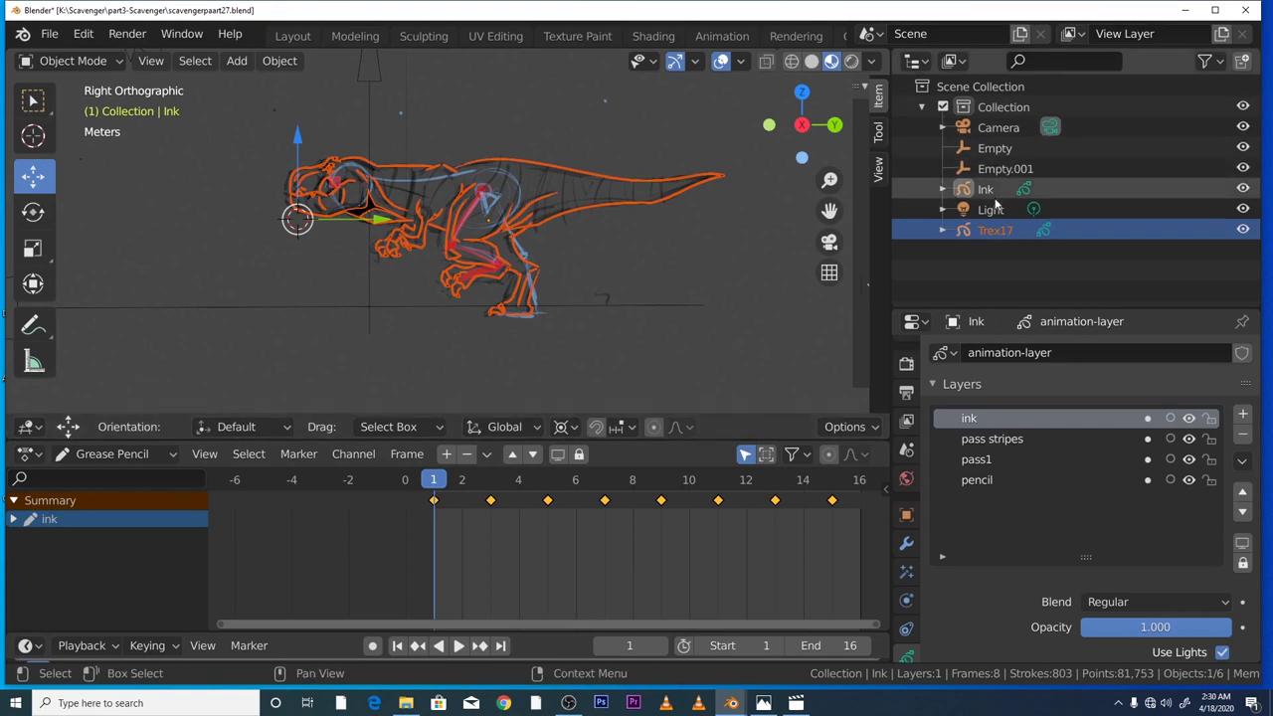
pyautogui.click(990, 230)
pyautogui.click(755, 262)
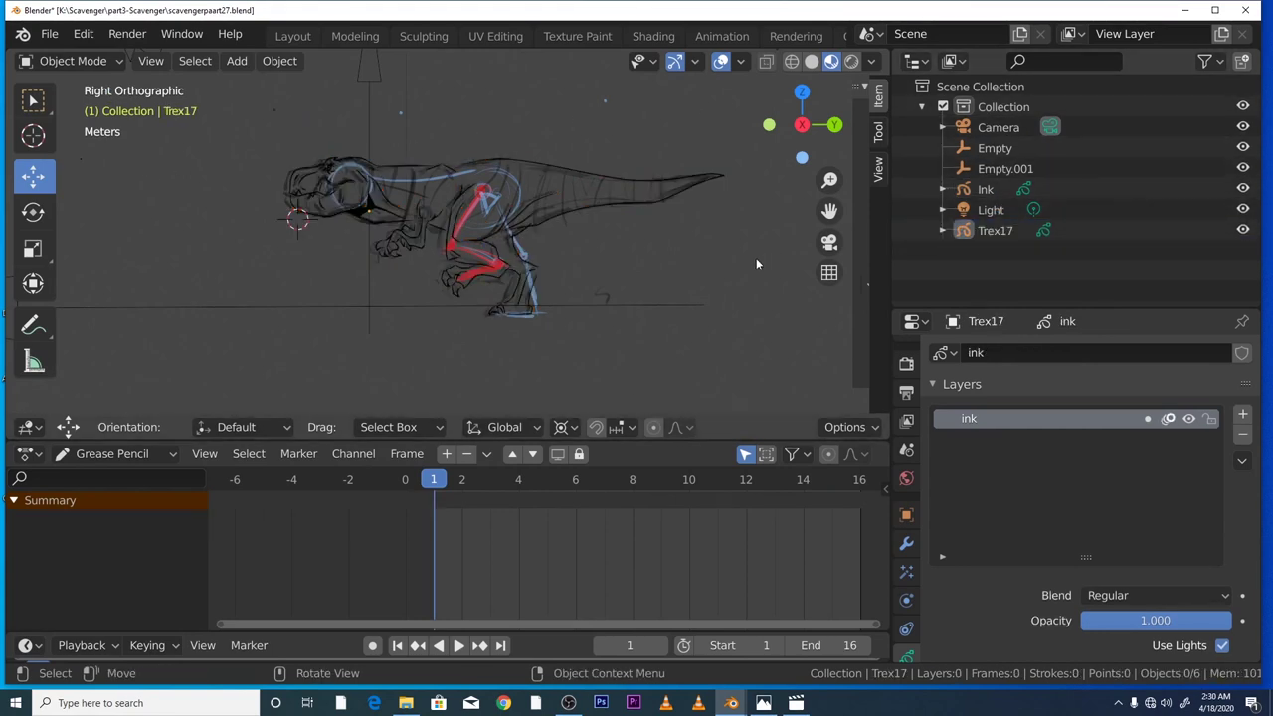
# - Play the walk cycle without selection outlines, review it up close from an angled perspective view, and stop playback
pyautogui.click(459, 645)
pyautogui.moveTo(801, 126); pyautogui.dragTo(841, 133)
pyautogui.scroll(4, 474, 232)
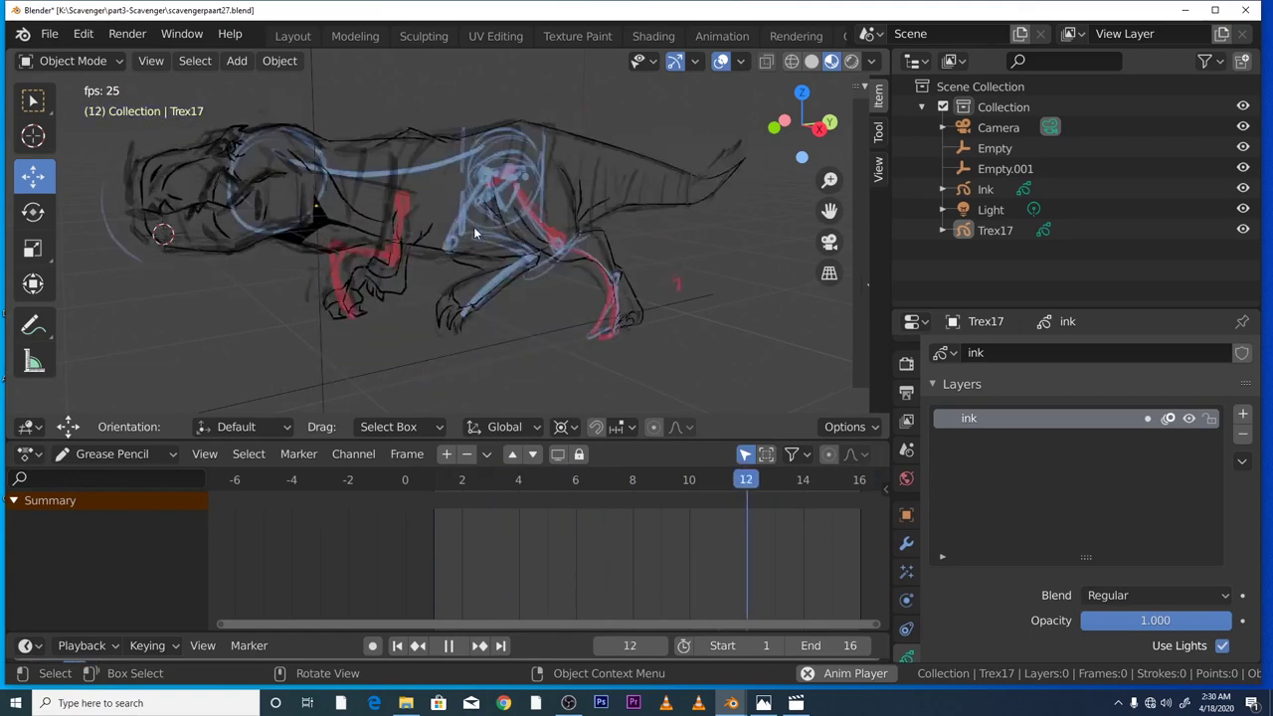
pyautogui.click(448, 646)
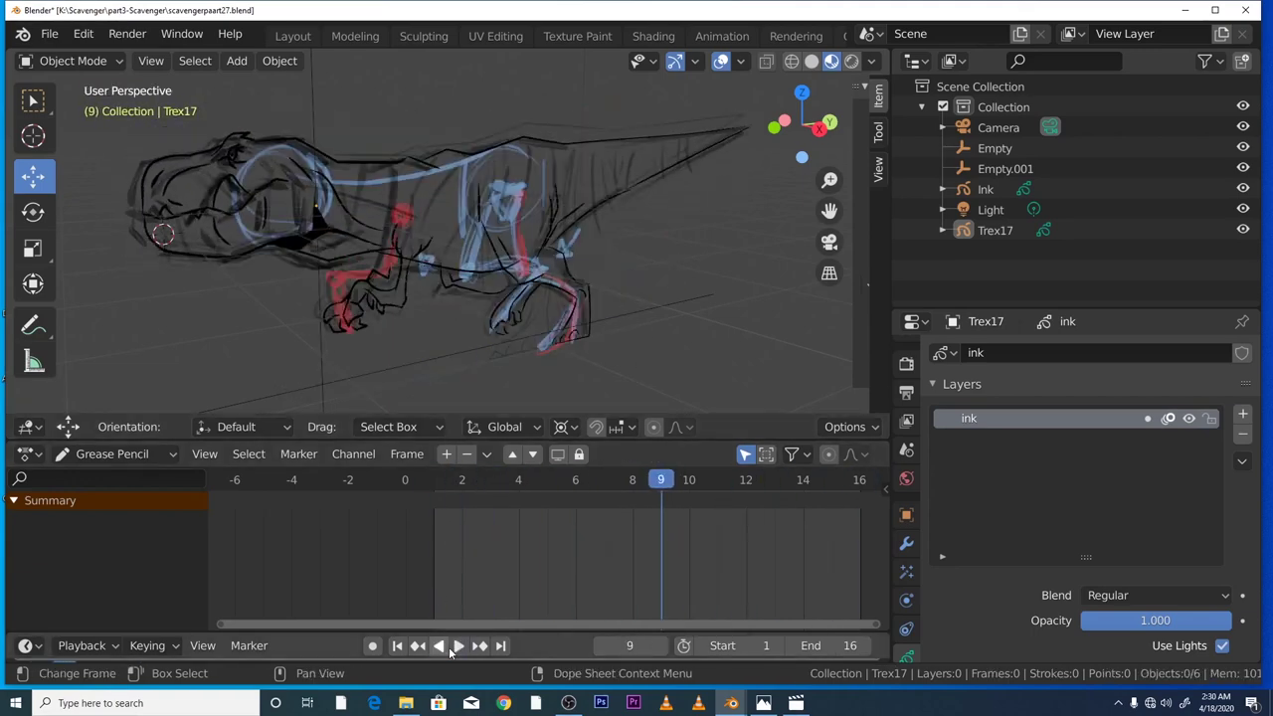
pyautogui.click(581, 706)
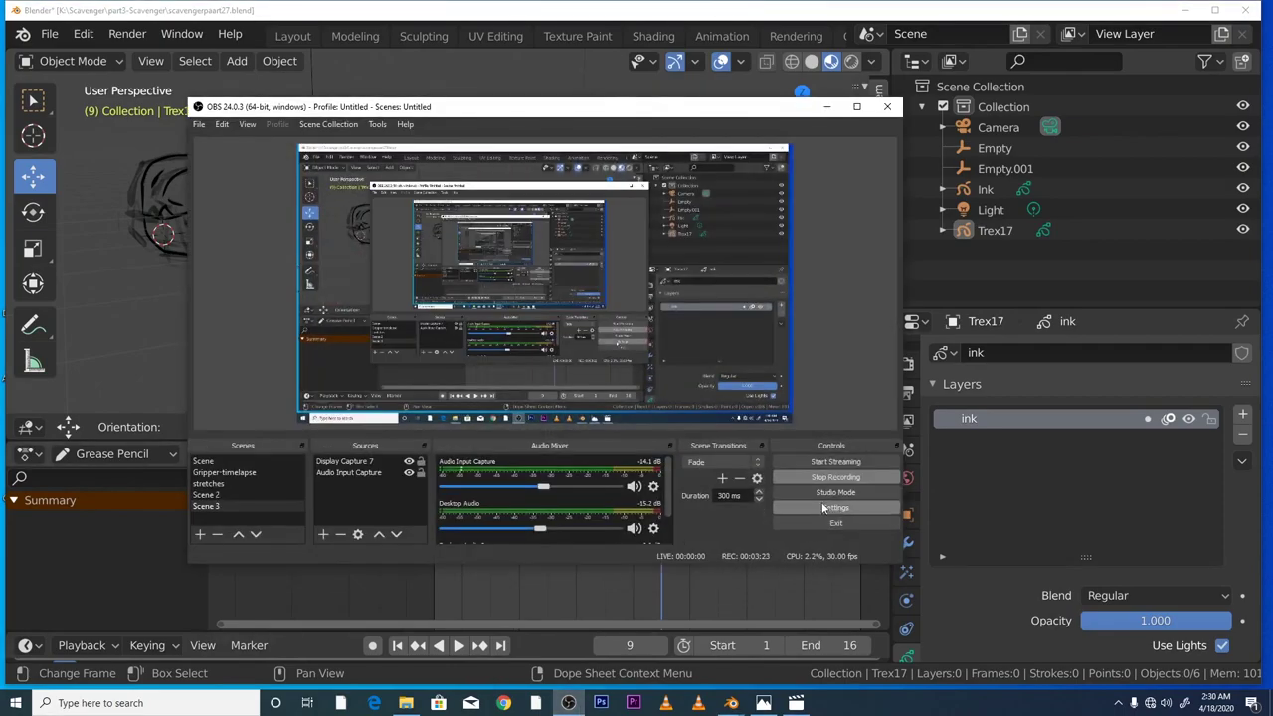